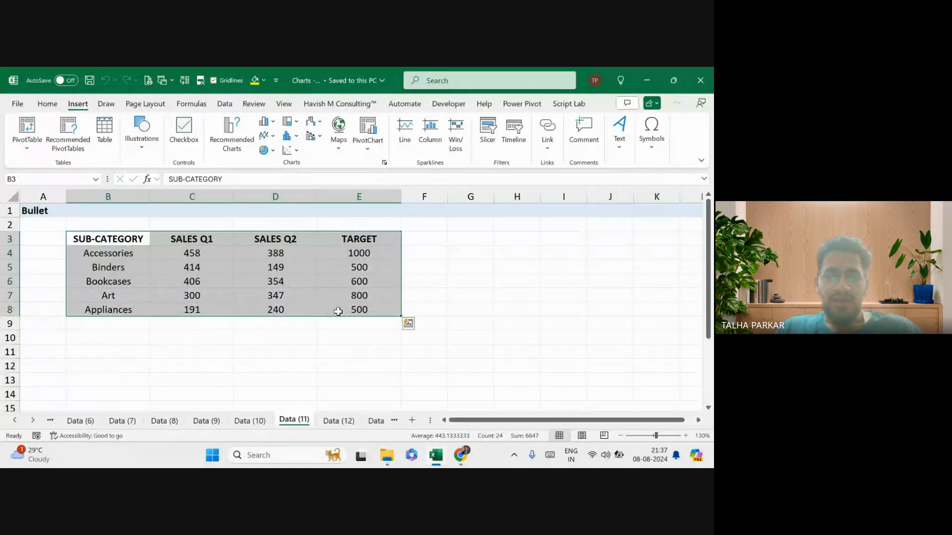
# Copy the sub-category sales table in B3:E8 and paste the duplicate starting at cell B11.
pyautogui.scroll(-2, 331, 305)
pyautogui.hotkey('ctrl', 'c')
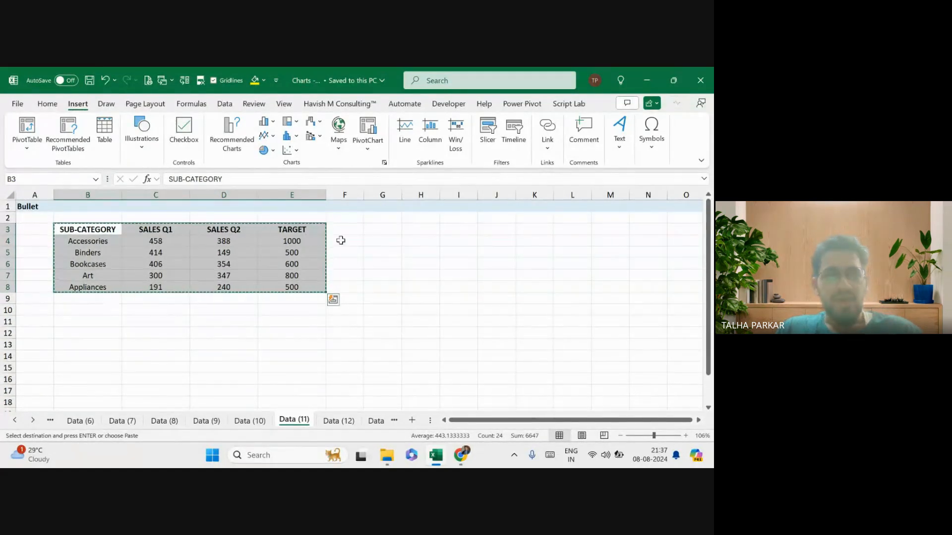
pyautogui.click(378, 229)
pyautogui.click(110, 317)
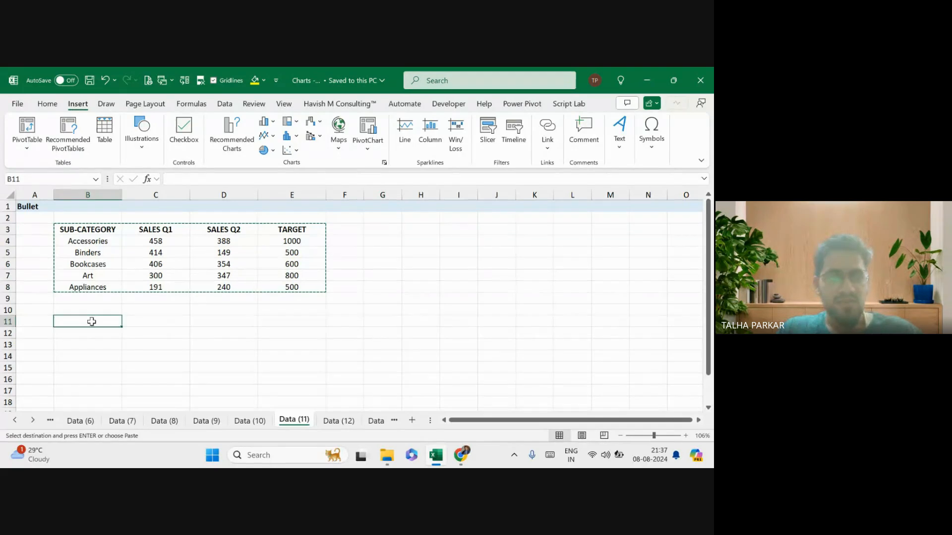
pyautogui.hotkey('ctrl', 'v')
pyautogui.moveTo(221, 322); pyautogui.dragTo(223, 379)
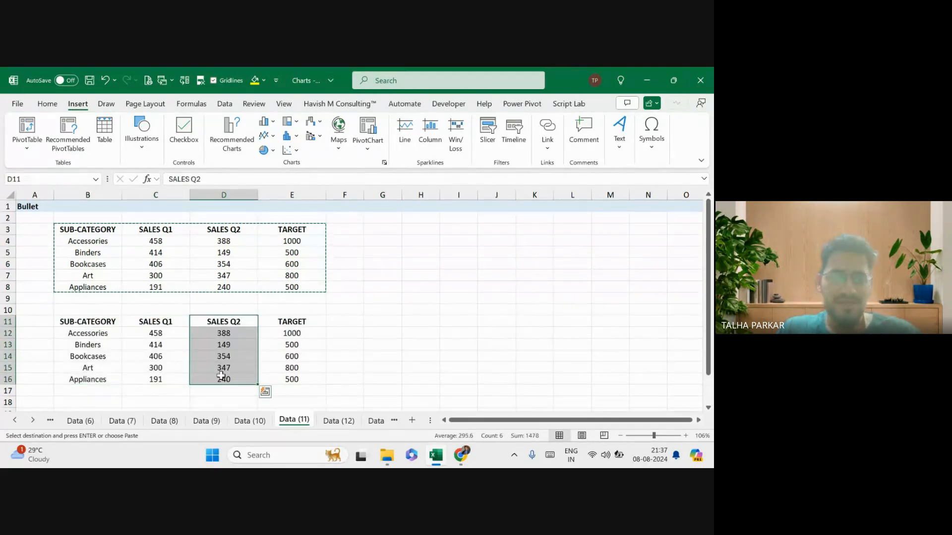
pyautogui.hotkey('ctrl', '-')
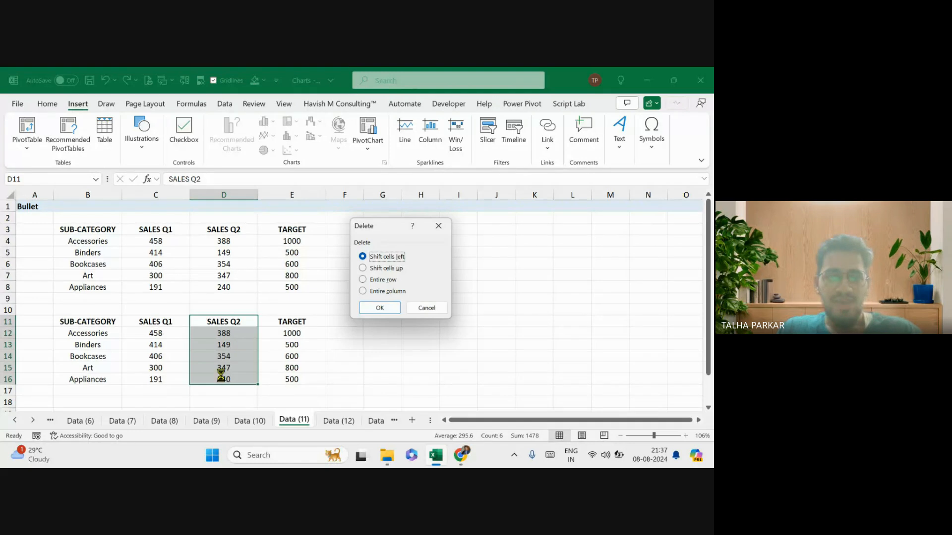
pyautogui.press('Escape')
# Clear the TARGET column of the copied table, cells E11:E16.
pyautogui.press('Right')
pyautogui.hotkey('ctrl', 'shift', 'Down')
pyautogui.press('Delete')
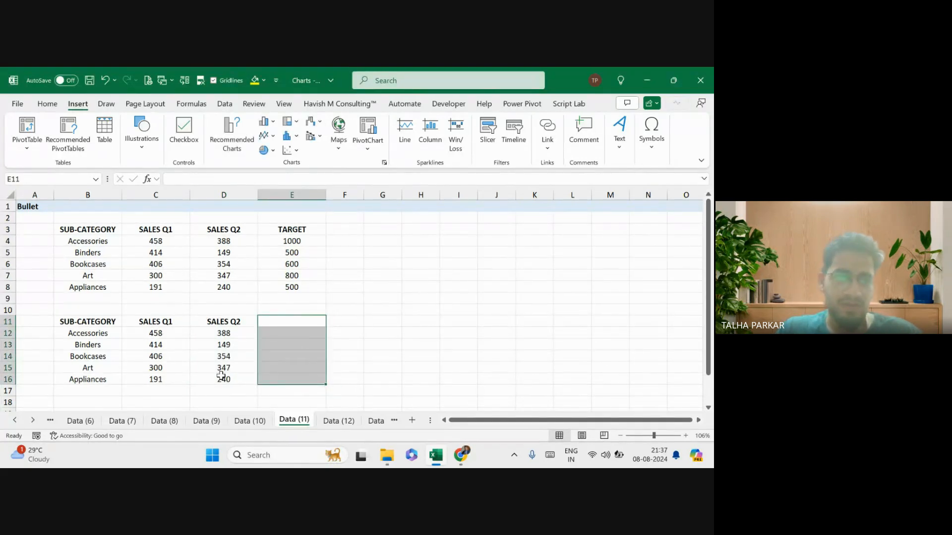
# Change the SALES Q2 header of the copied table in D11 to "Target".
pyautogui.press('Left')
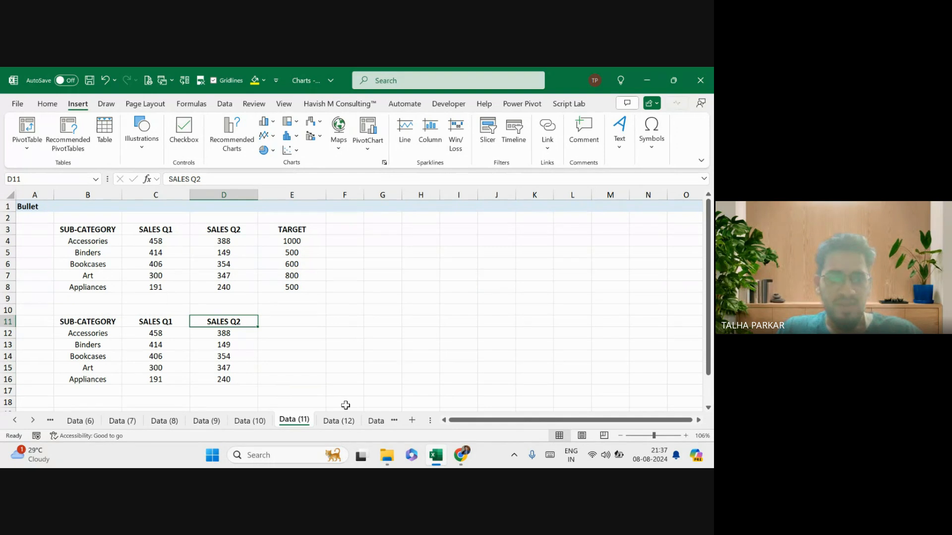
pyautogui.write('Target')
pyautogui.press('Return')
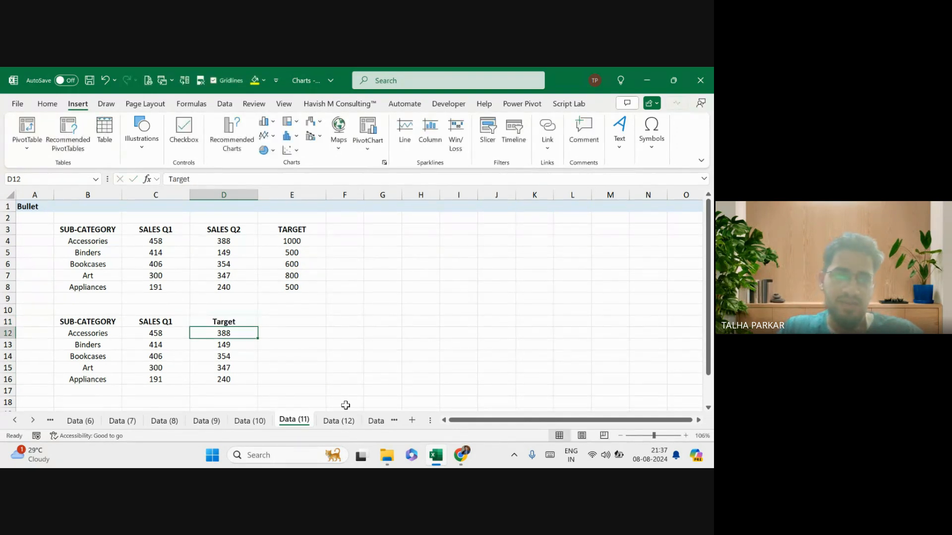
pyautogui.press('Up')
pyautogui.press('Up')
pyautogui.press('Up')
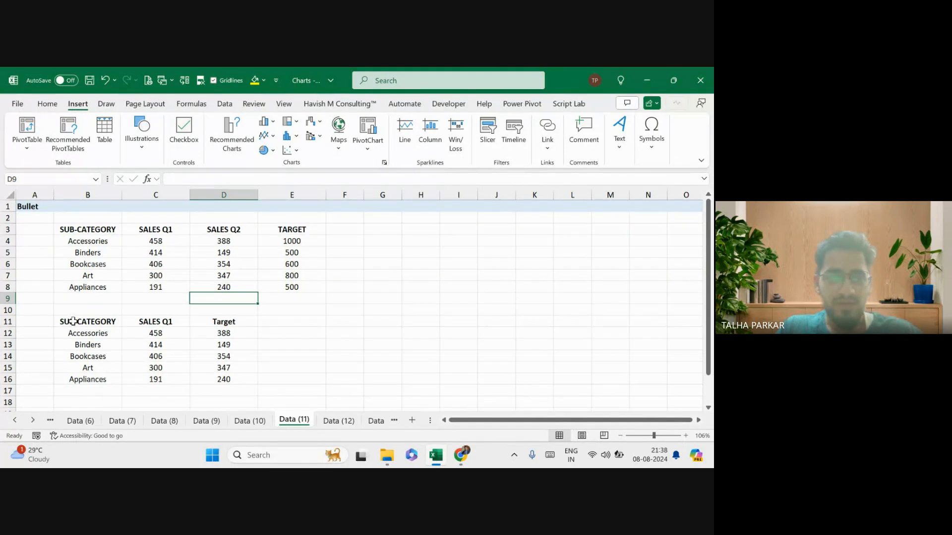
pyautogui.moveTo(73, 321); pyautogui.dragTo(204, 379)
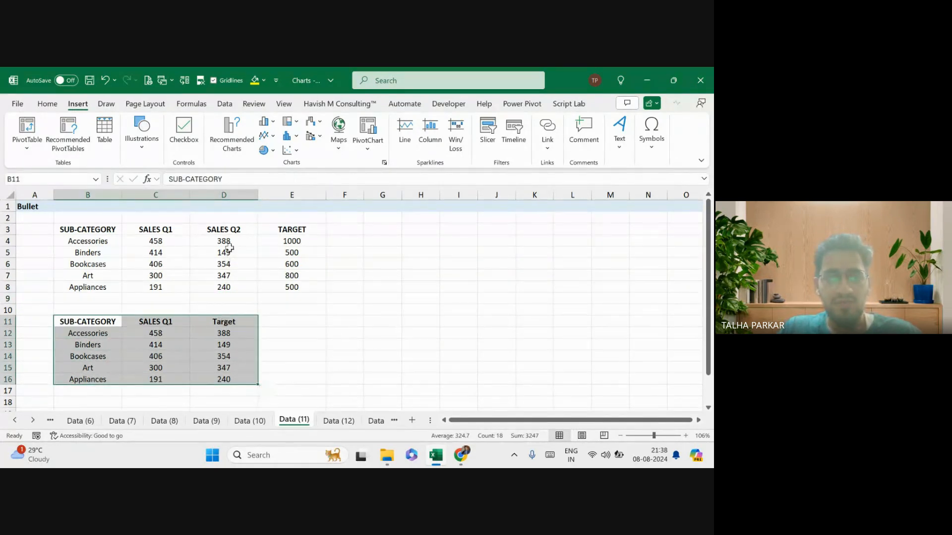
pyautogui.click(221, 324)
pyautogui.click(107, 324)
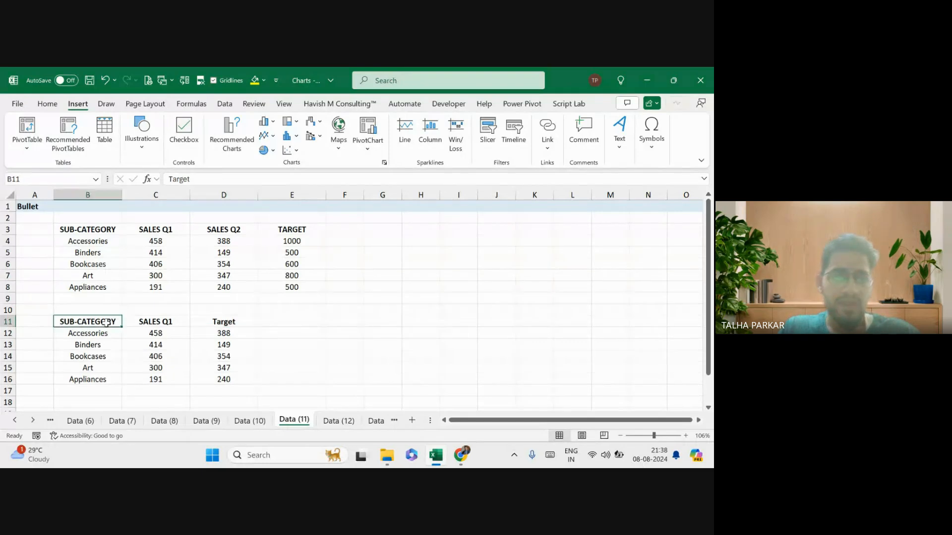
pyautogui.moveTo(107, 323); pyautogui.dragTo(200, 379)
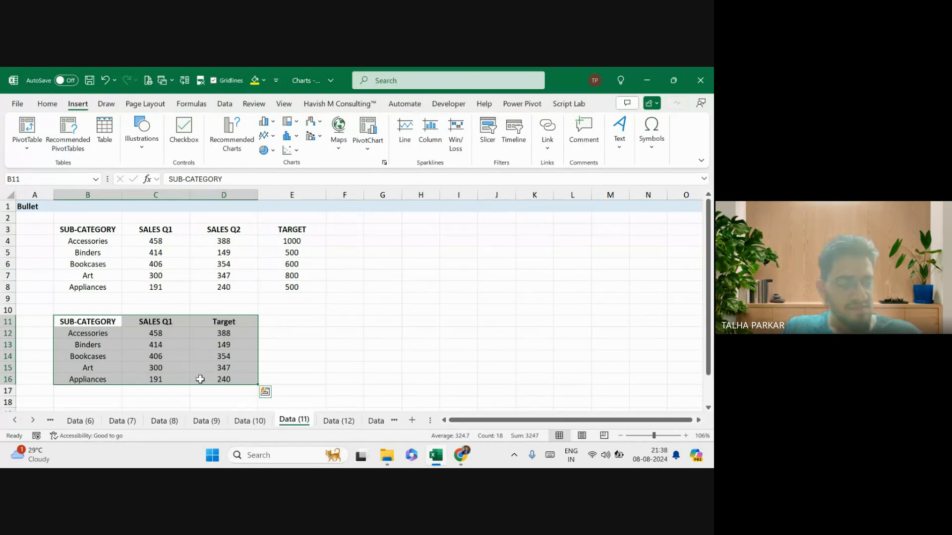
pyautogui.moveTo(436, 455)
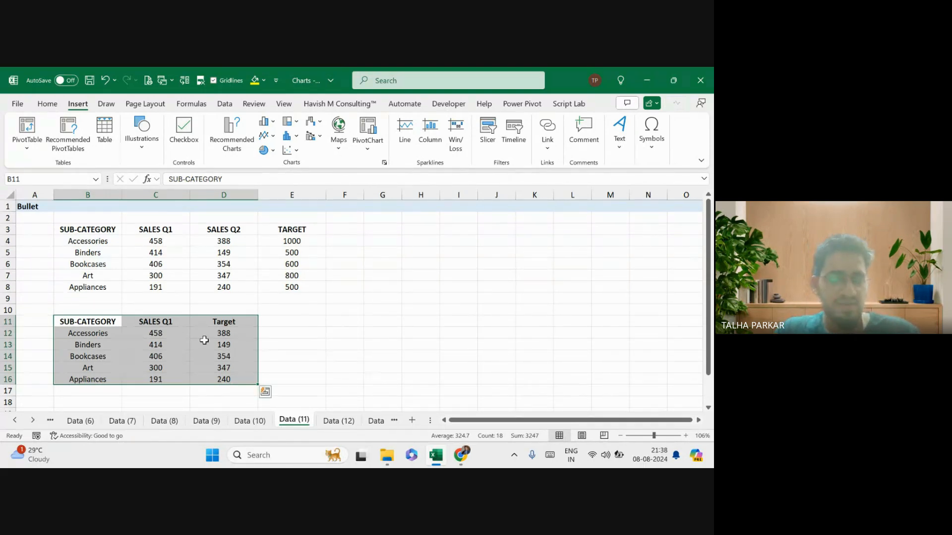
pyautogui.moveTo(74, 323); pyautogui.dragTo(204, 375)
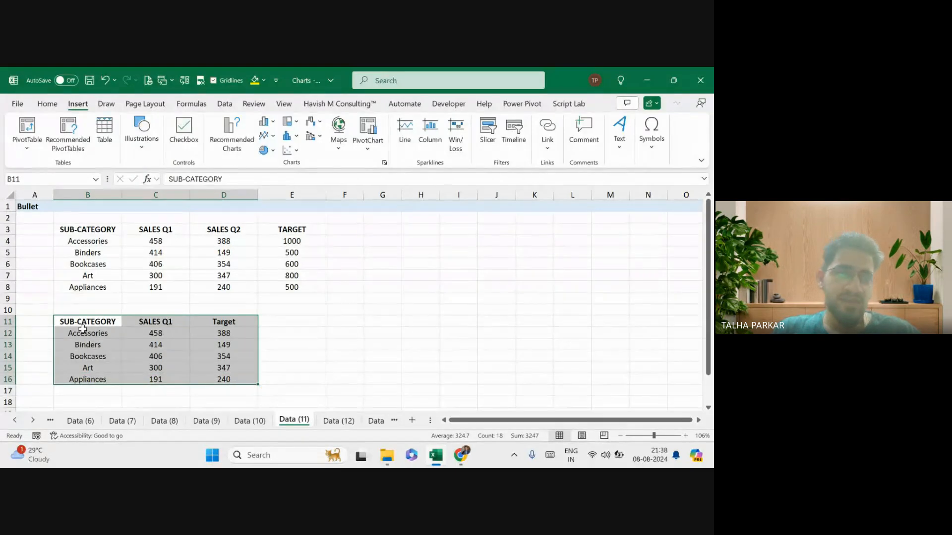
pyautogui.moveTo(82, 328); pyautogui.dragTo(218, 389)
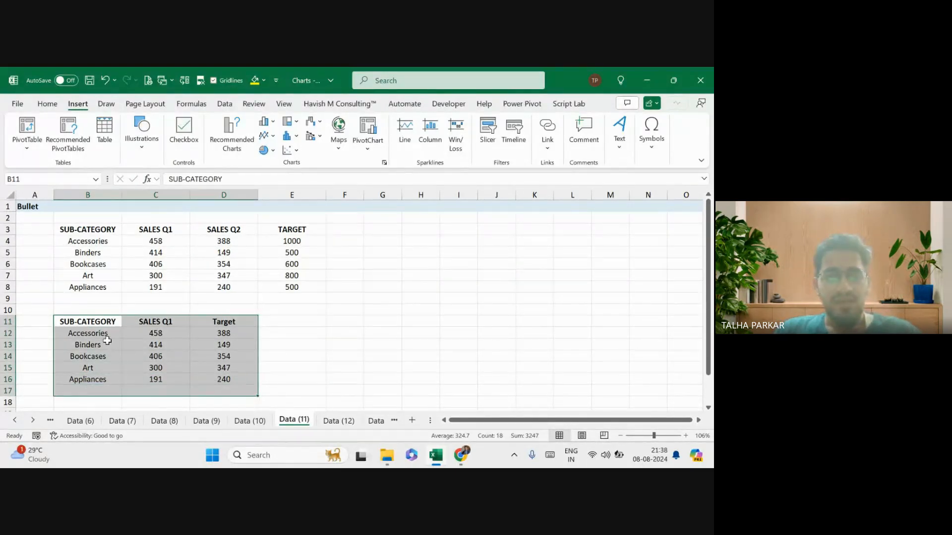
pyautogui.moveTo(74, 321); pyautogui.dragTo(192, 382)
pyautogui.moveTo(221, 228); pyautogui.dragTo(222, 288)
pyautogui.moveTo(76, 229); pyautogui.dragTo(223, 380)
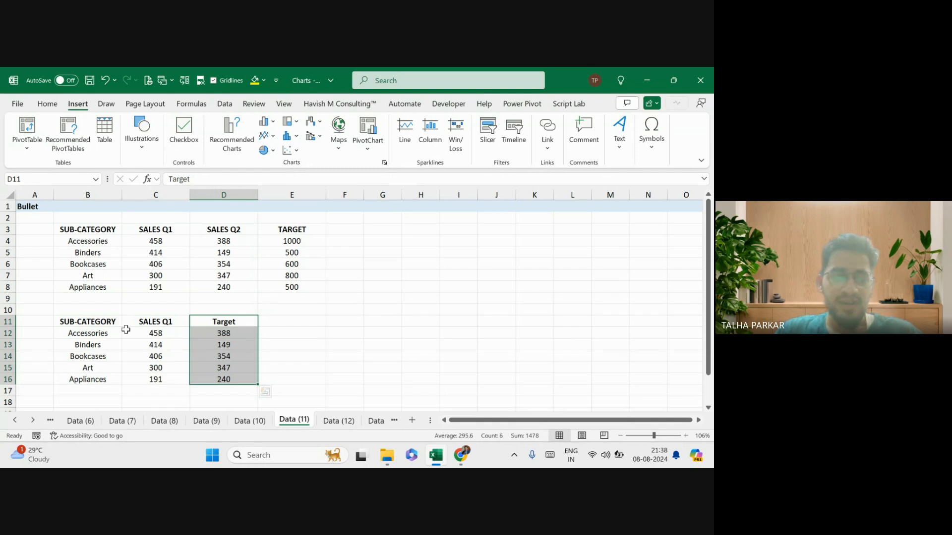
pyautogui.moveTo(101, 322); pyautogui.dragTo(229, 376)
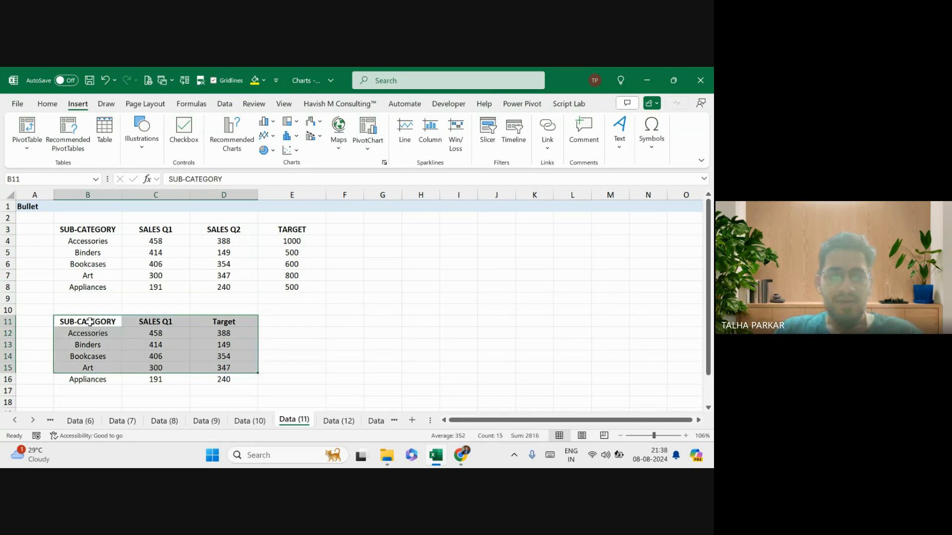
# Insert a 2-D Clustered Column chart from B11:D16 and move it clear of the copied table's Target column.
pyautogui.moveTo(92, 322); pyautogui.dragTo(193, 378)
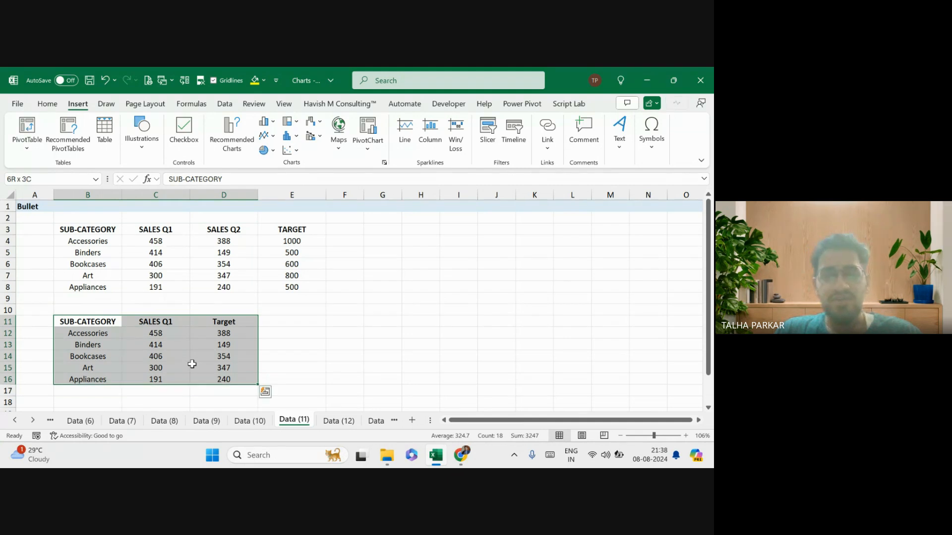
pyautogui.click(271, 127)
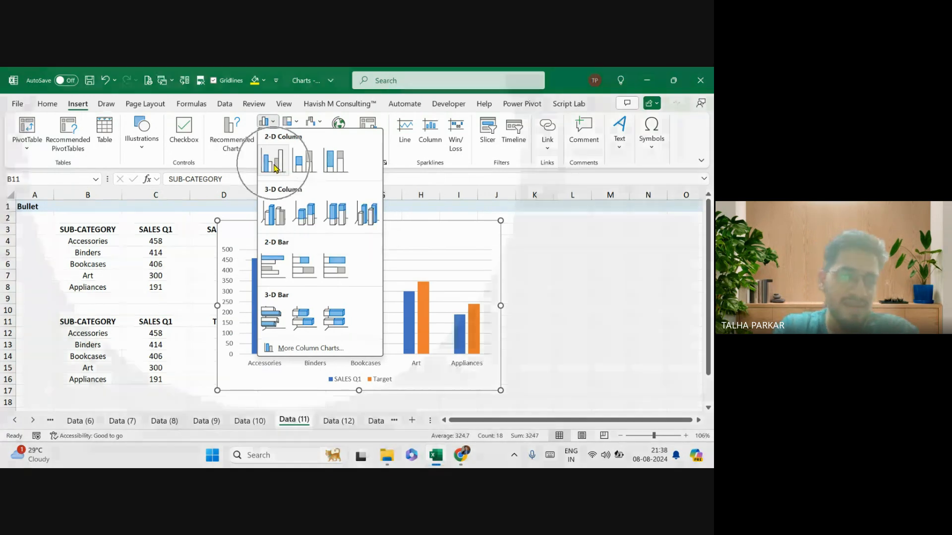
pyautogui.click(273, 168)
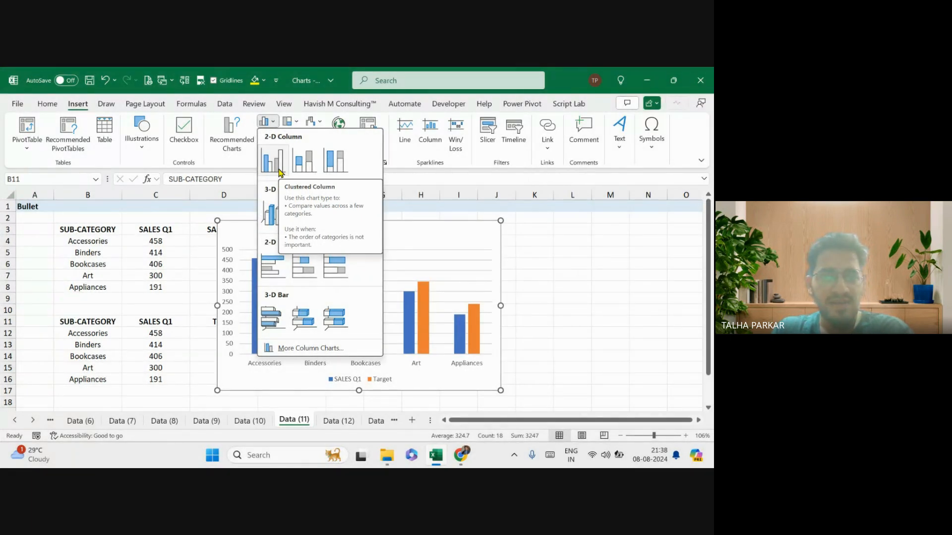
pyautogui.click(272, 161)
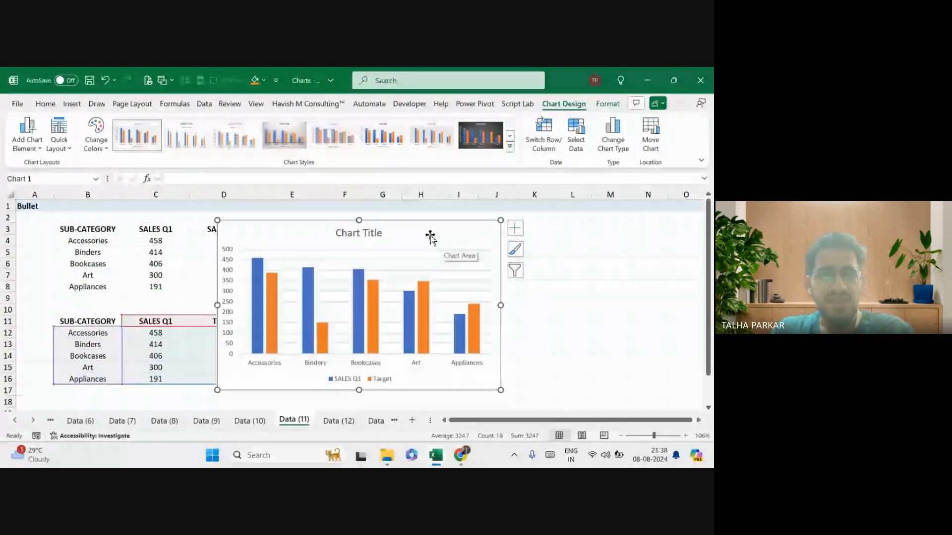
pyautogui.moveTo(422, 232); pyautogui.dragTo(474, 232)
pyautogui.click(151, 345)
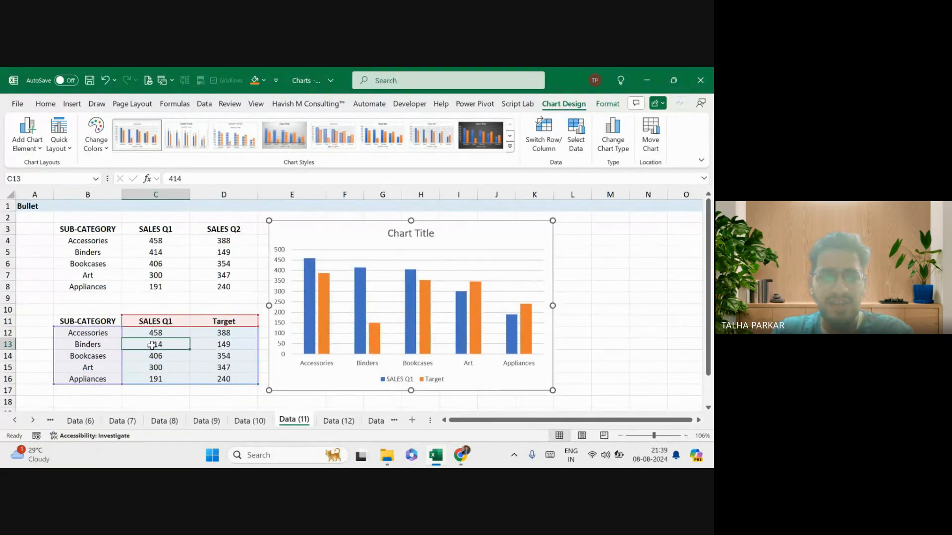
pyautogui.click(77, 103)
pyautogui.click(275, 122)
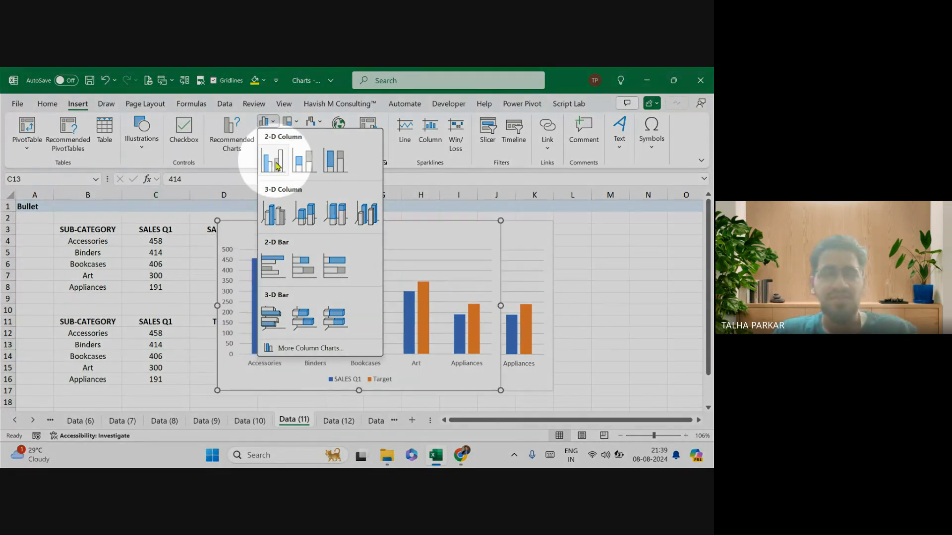
pyautogui.click(271, 150)
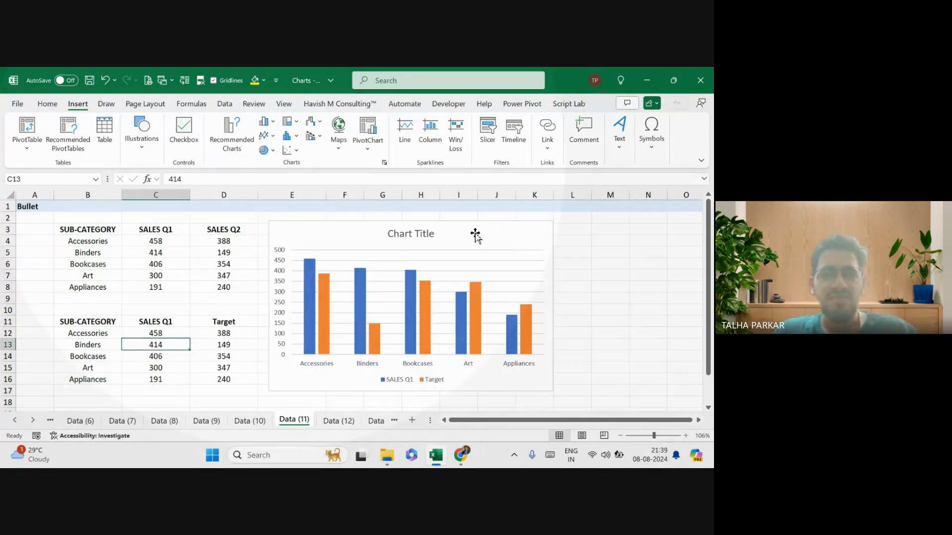
pyautogui.click(505, 242)
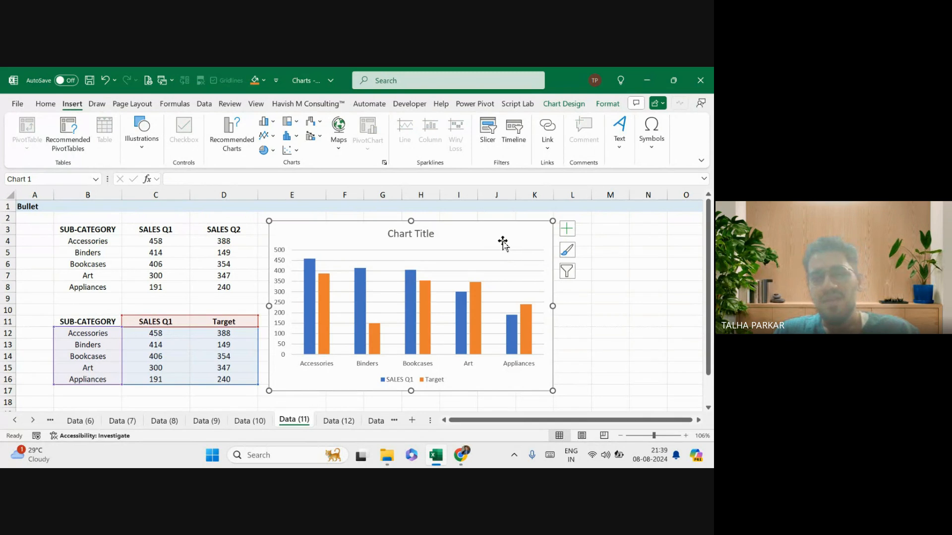
pyautogui.moveTo(503, 241); pyautogui.dragTo(506, 244)
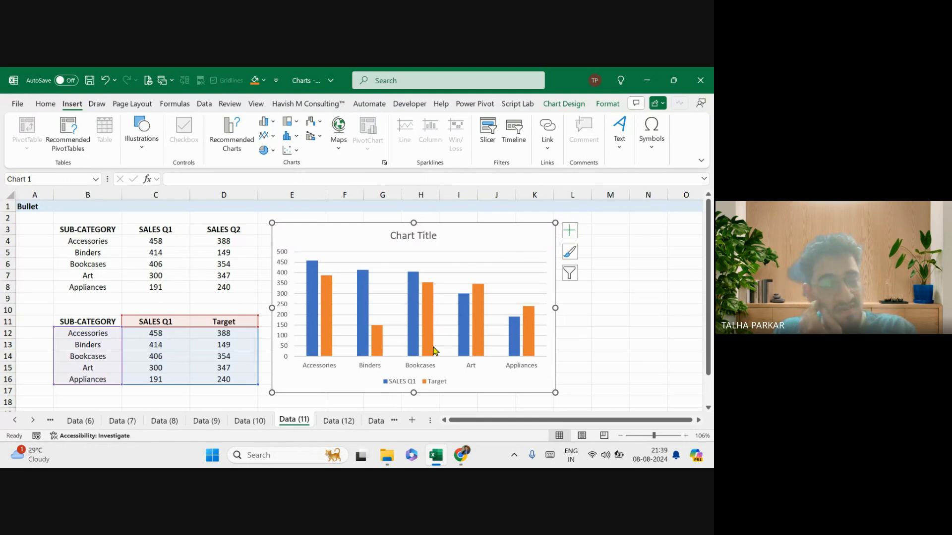
pyautogui.moveTo(434, 351)
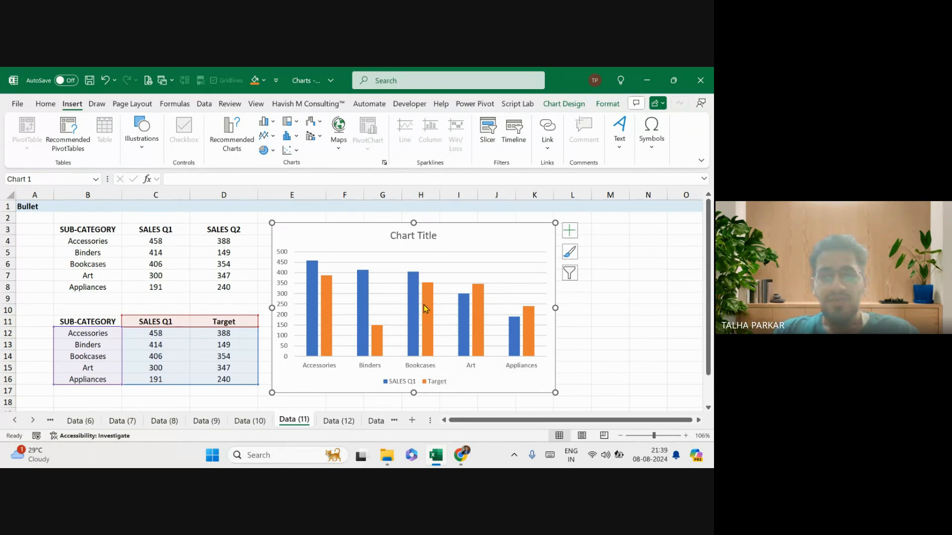
pyautogui.click(487, 255)
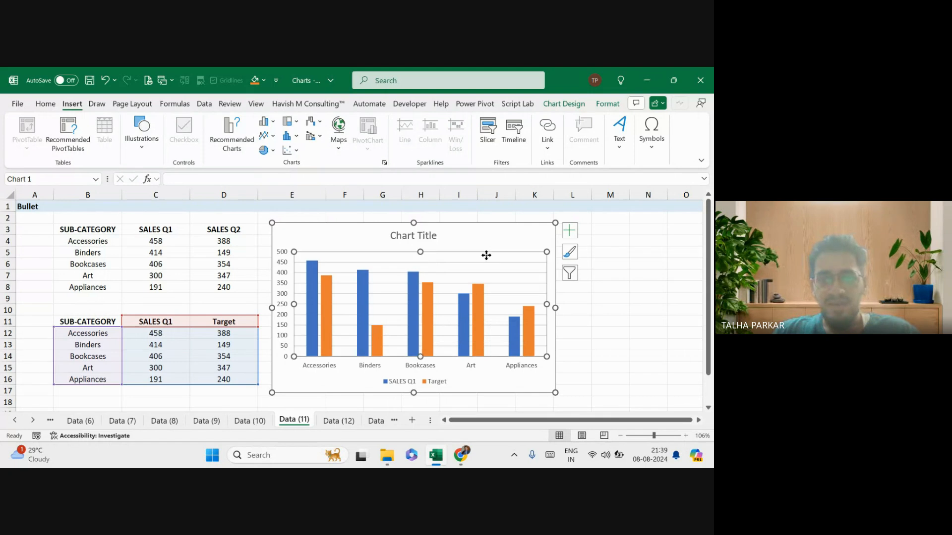
pyautogui.click(457, 236)
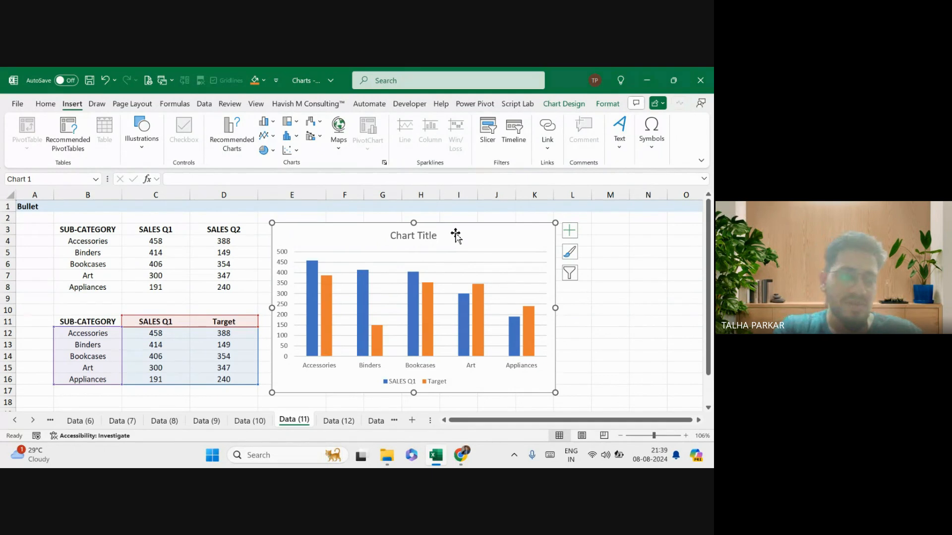
# Hide the ribbon and move the column chart beside the copied table, with its upper edge at row 11.
pyautogui.hotkey('ctrl', 'shift', 'F1')
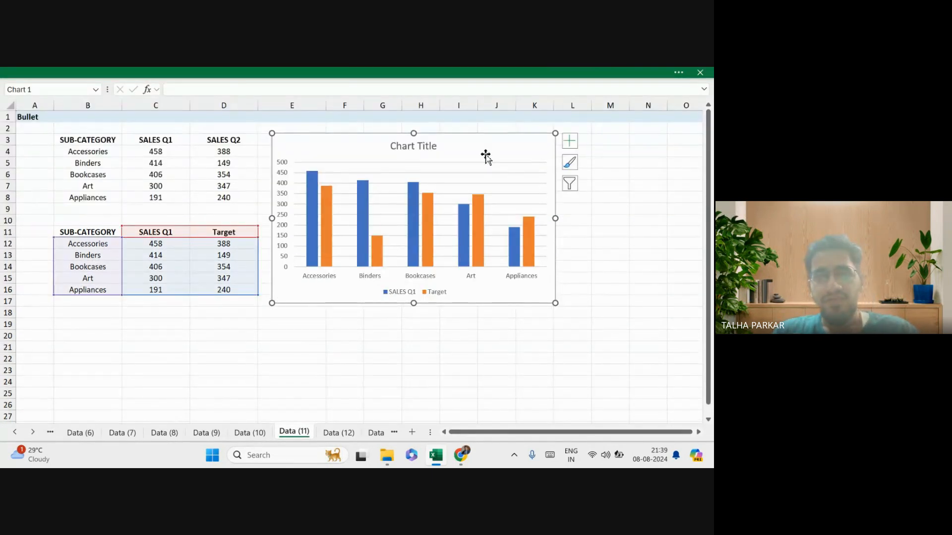
pyautogui.moveTo(478, 147); pyautogui.dragTo(500, 190)
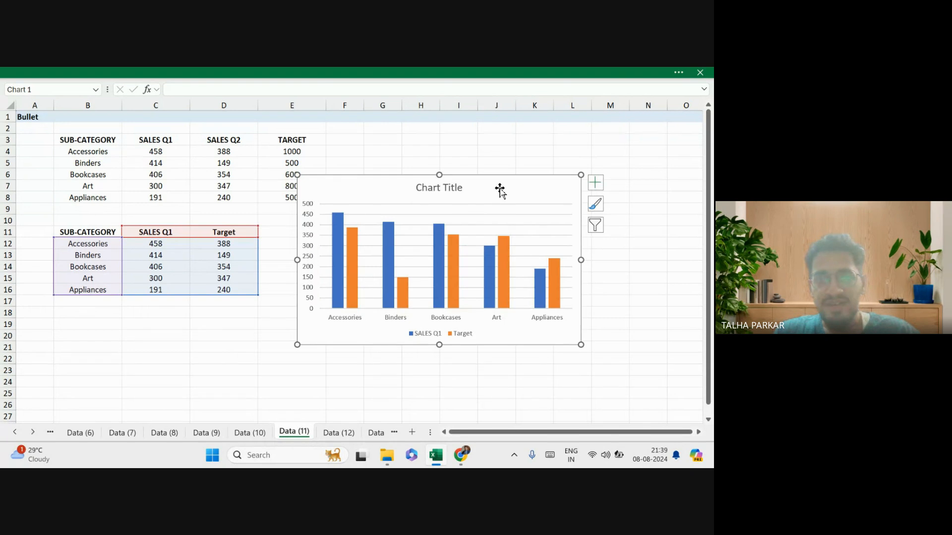
pyautogui.click(507, 212)
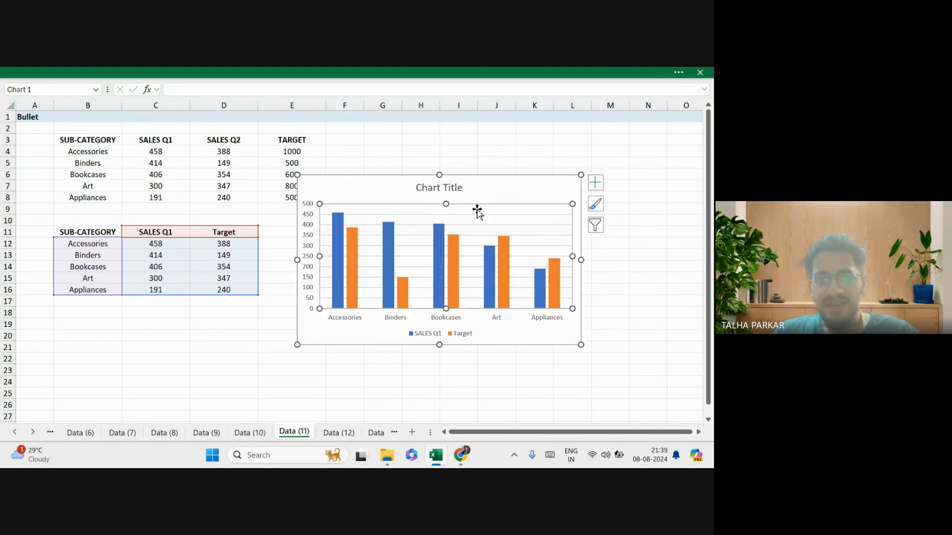
pyautogui.moveTo(476, 205); pyautogui.dragTo(475, 199)
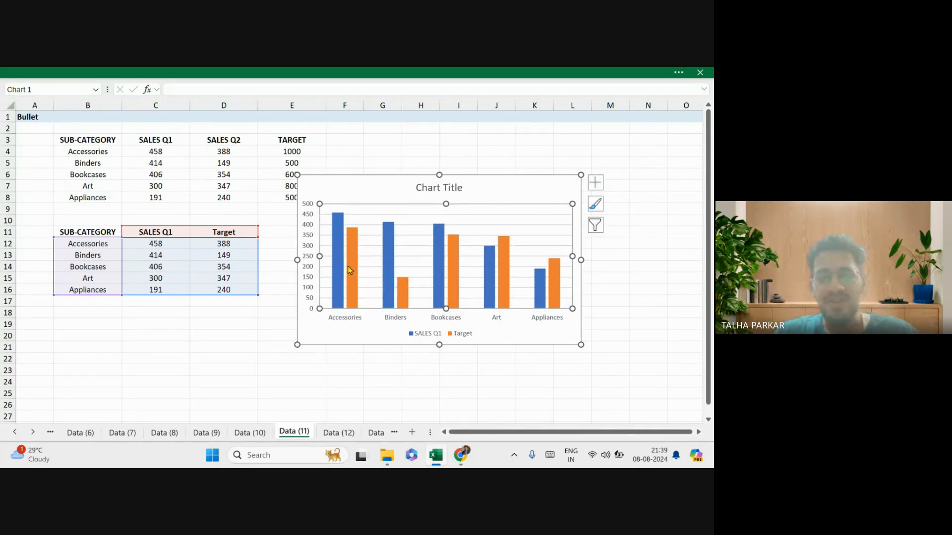
pyautogui.moveTo(344, 335); pyautogui.dragTo(312, 290)
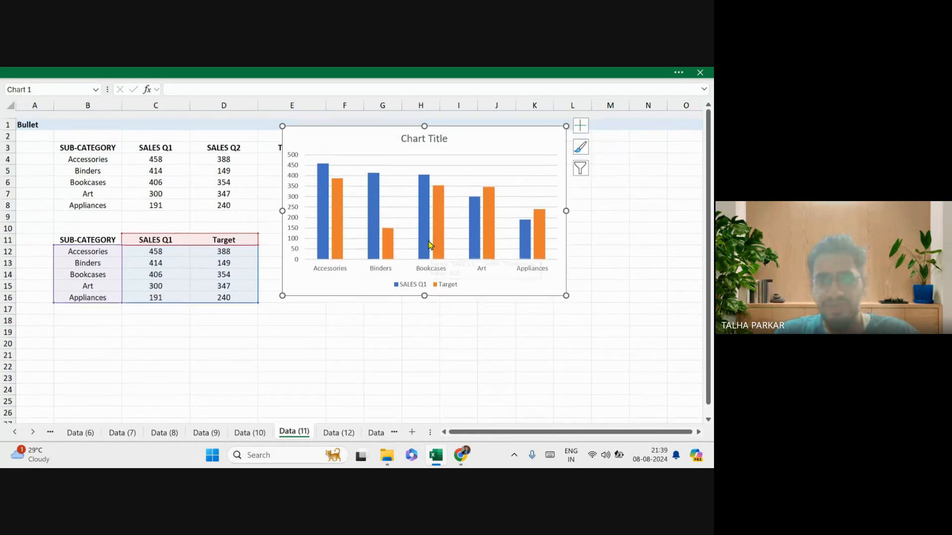
pyautogui.moveTo(490, 154); pyautogui.dragTo(471, 240)
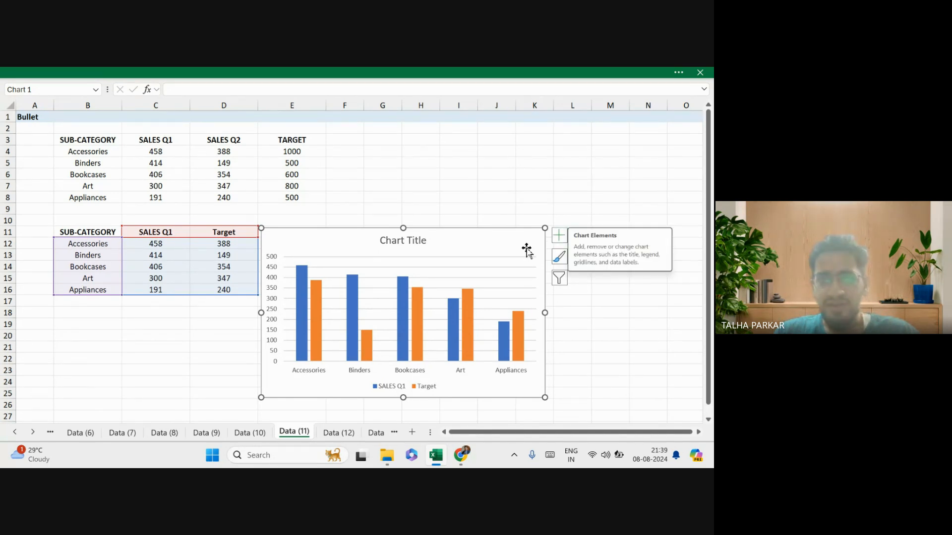
# Examine the chart element, style and filter options available for the column chart.
pyautogui.click(559, 242)
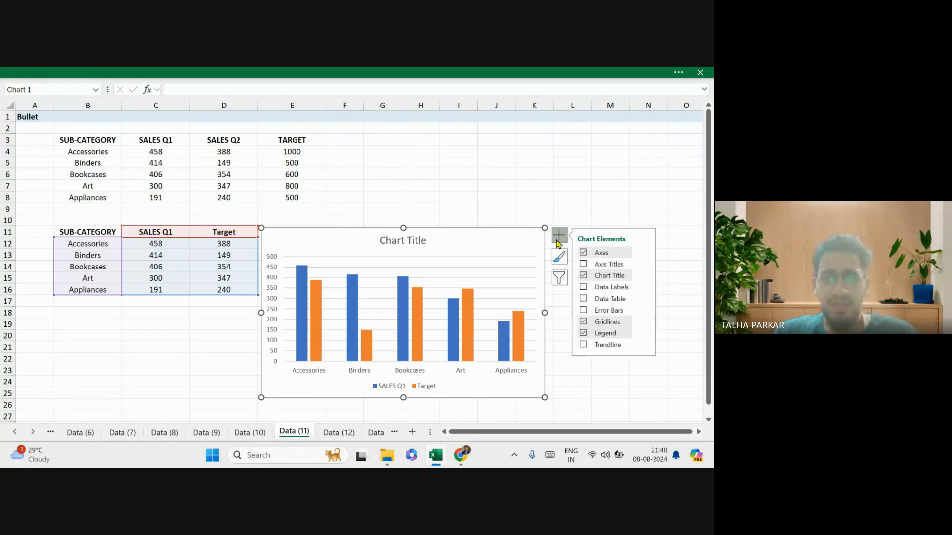
pyautogui.click(559, 245)
pyautogui.click(559, 257)
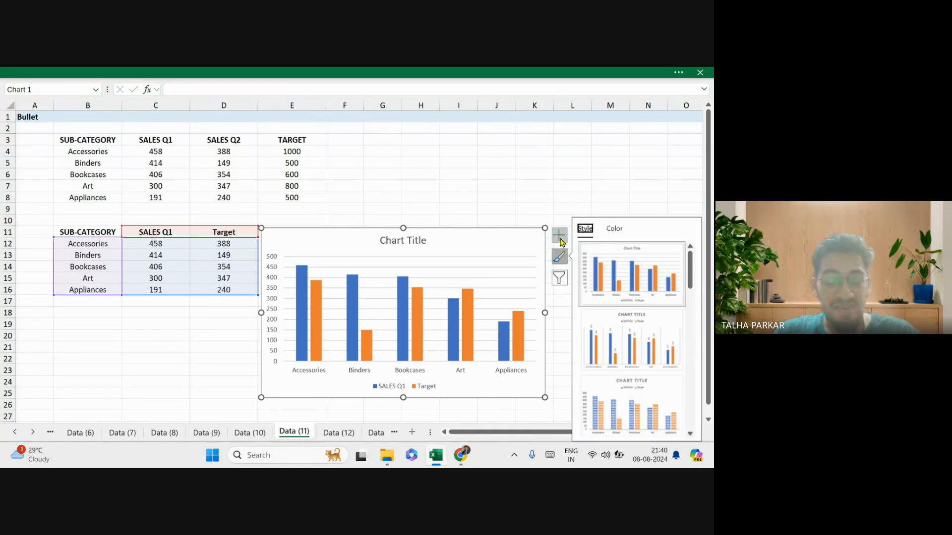
pyautogui.click(559, 238)
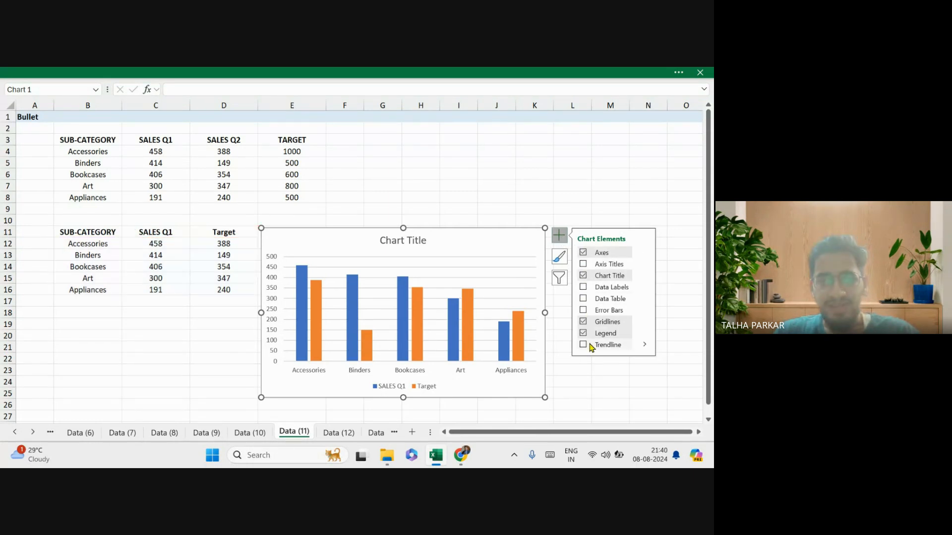
pyautogui.click(584, 264)
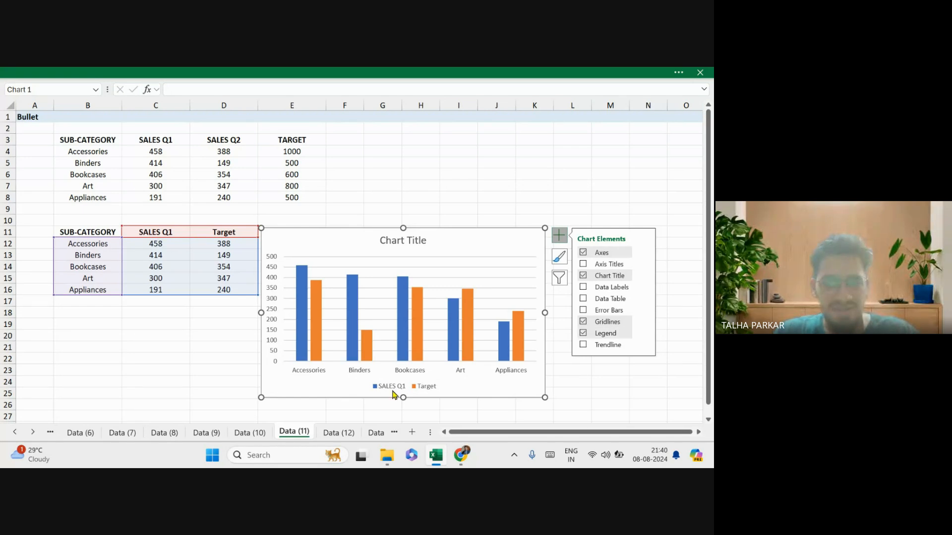
pyautogui.press('Down')
pyautogui.press('Down')
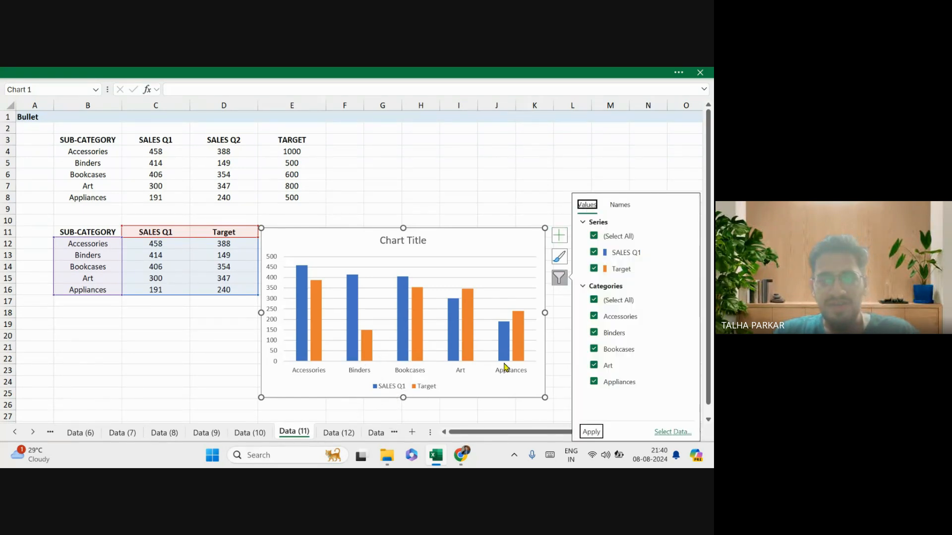
pyautogui.click(559, 235)
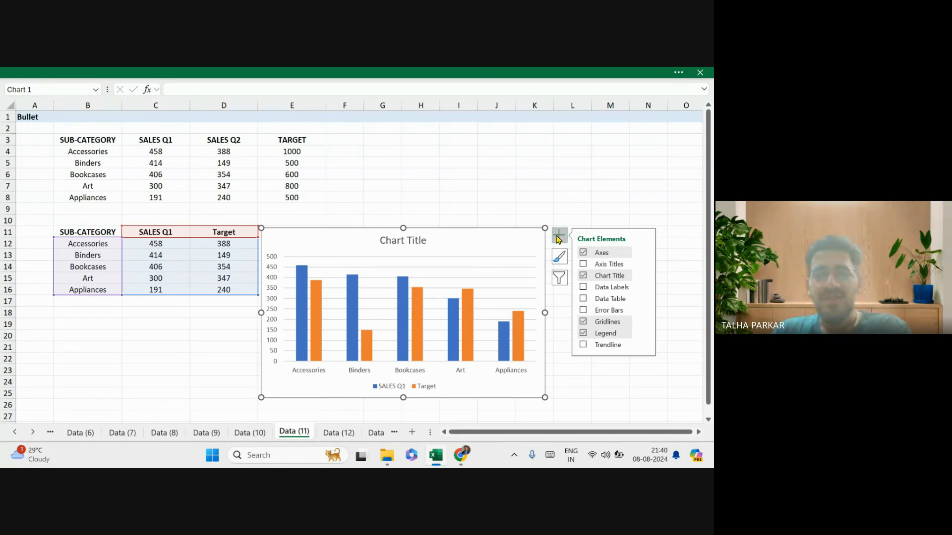
pyautogui.click(559, 236)
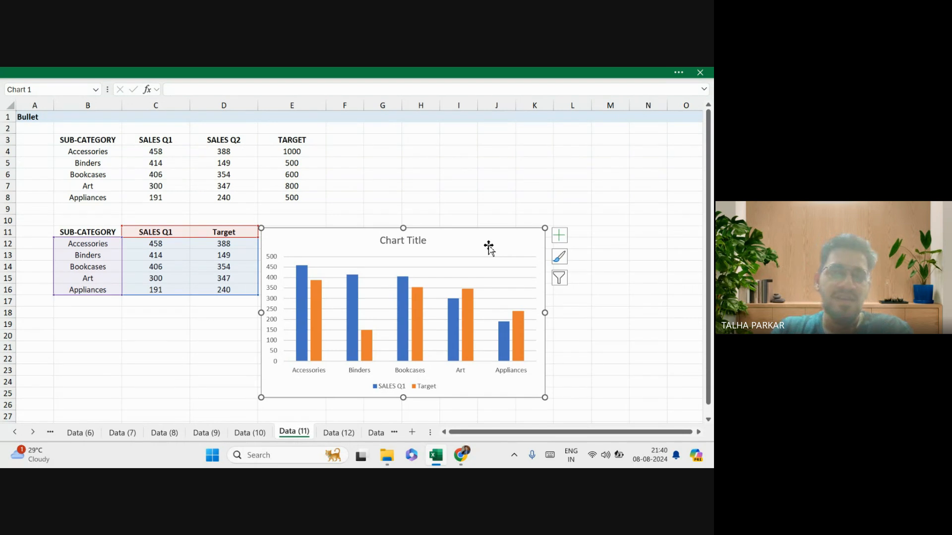
# Remove the column chart's primary major horizontal gridlines and move the chart so its upper edge sits at row 10.
pyautogui.click(528, 73)
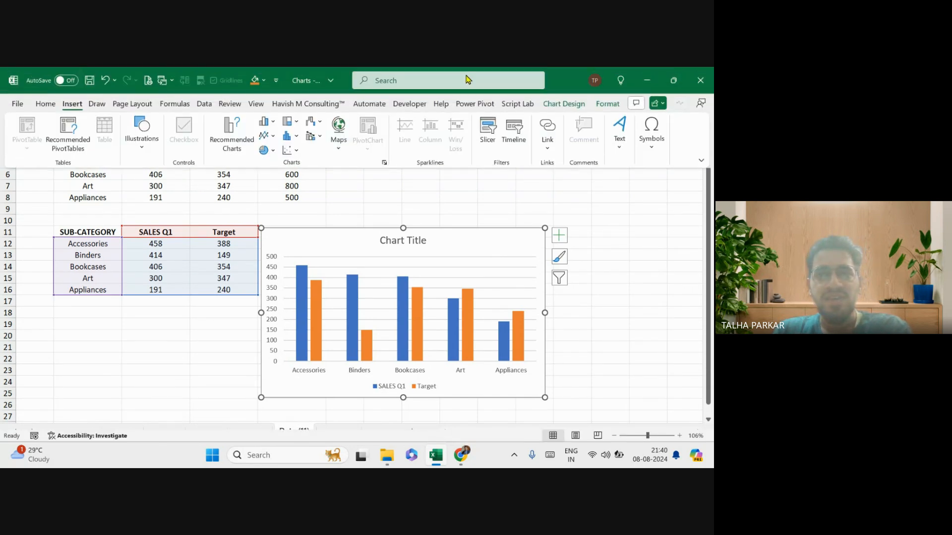
pyautogui.click(557, 105)
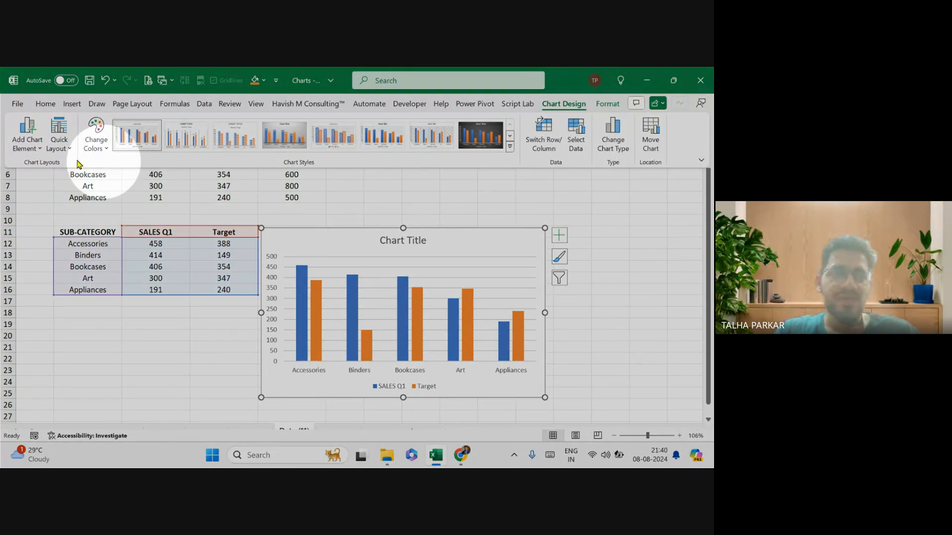
pyautogui.click(42, 150)
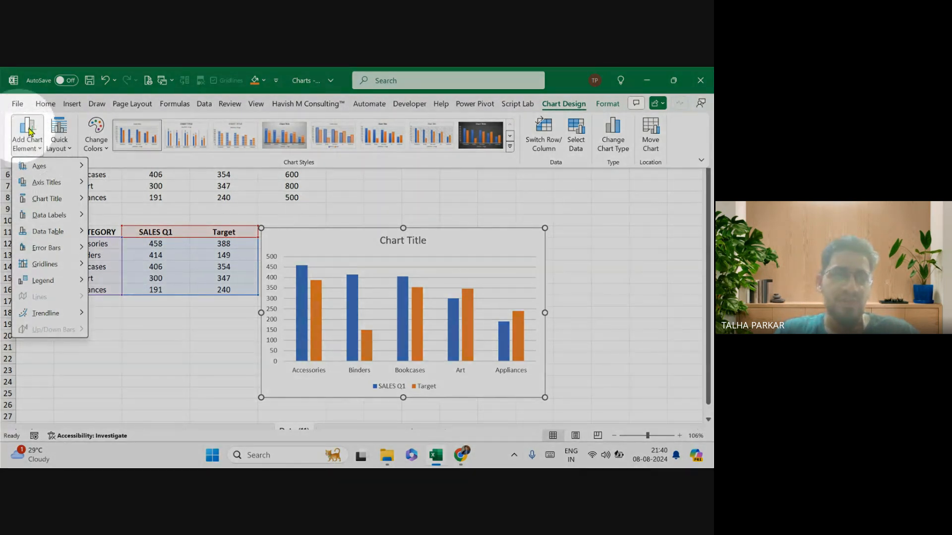
pyautogui.moveTo(55, 168)
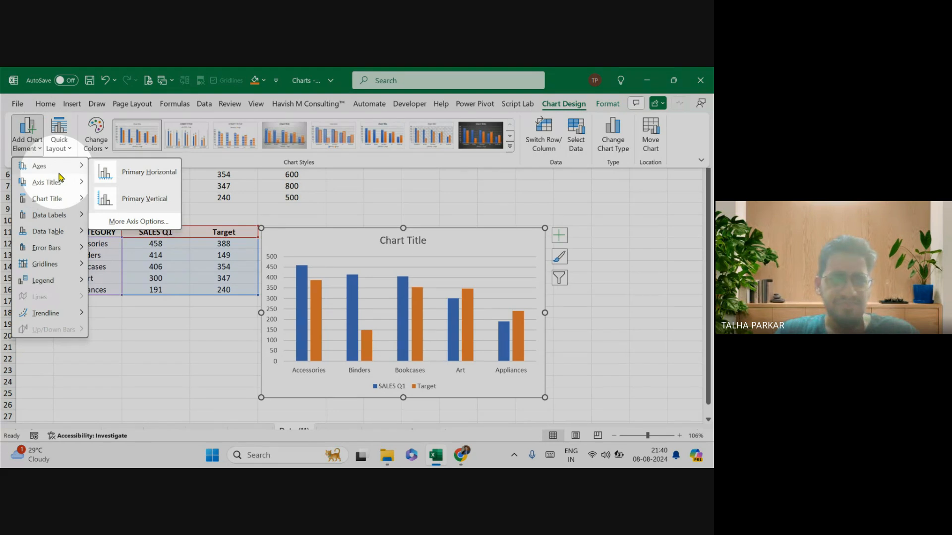
pyautogui.moveTo(64, 267)
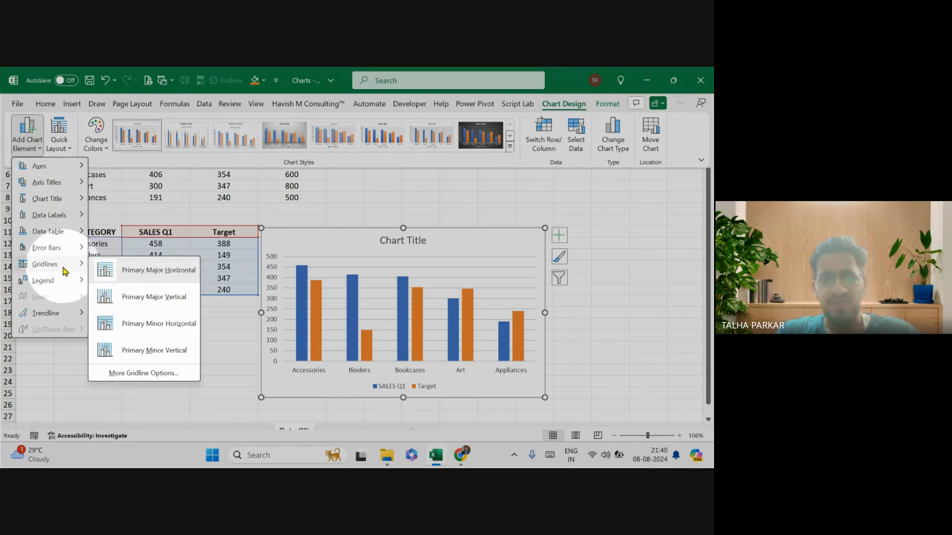
pyautogui.press('Escape')
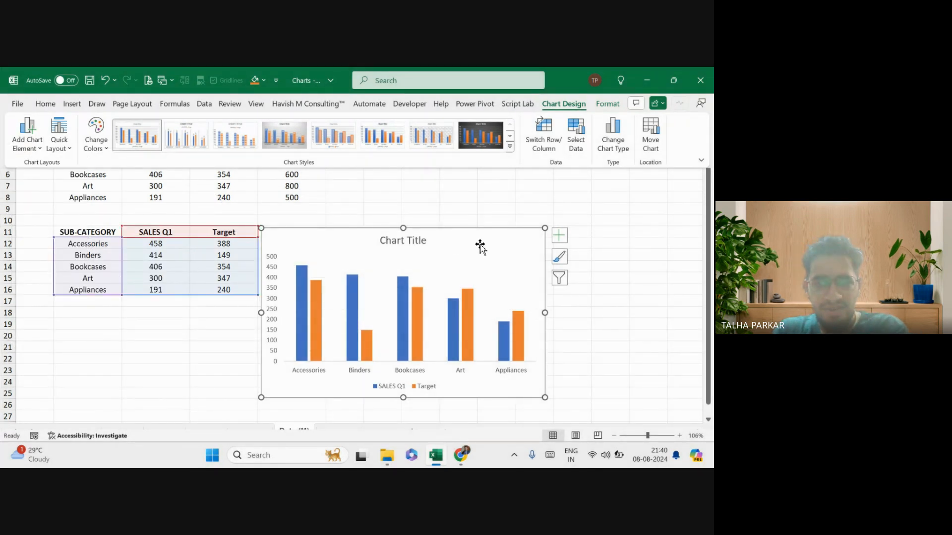
pyautogui.click(558, 237)
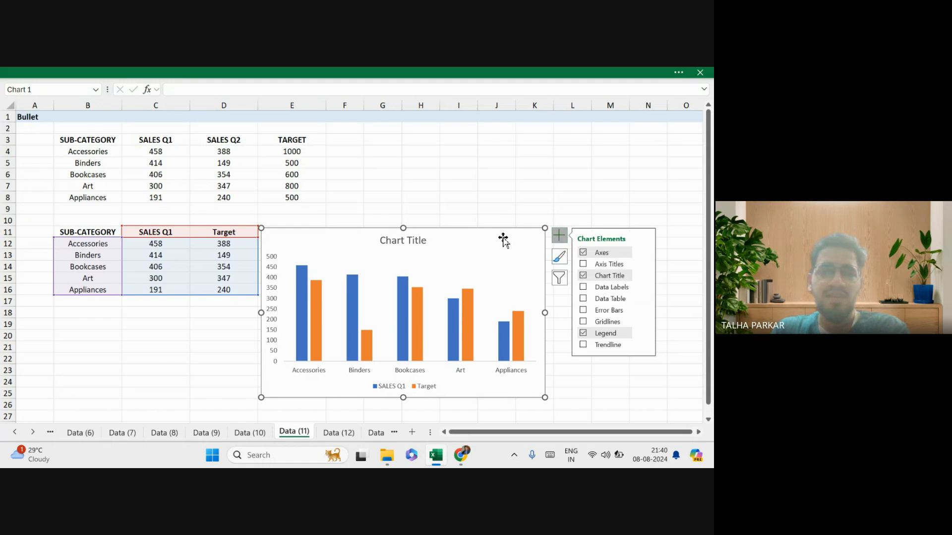
pyautogui.moveTo(486, 236); pyautogui.dragTo(499, 228)
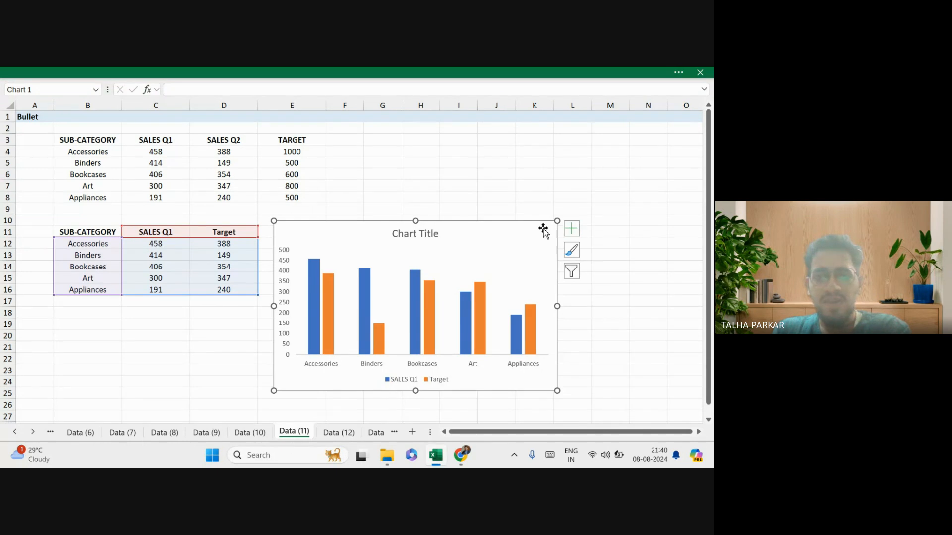
# Format the Target data series with a gap width of 104% and a series overlap of 100%.
pyautogui.click(429, 318)
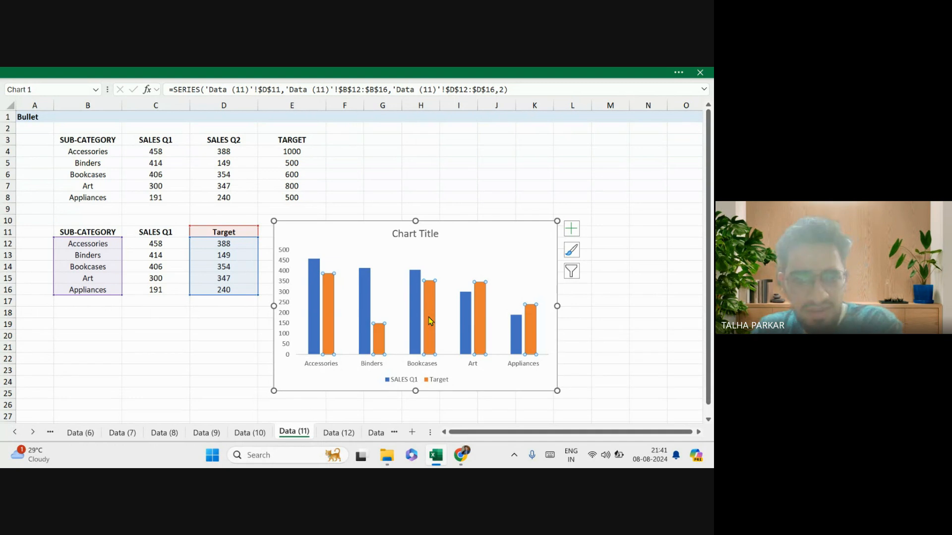
pyautogui.rightClick(430, 320)
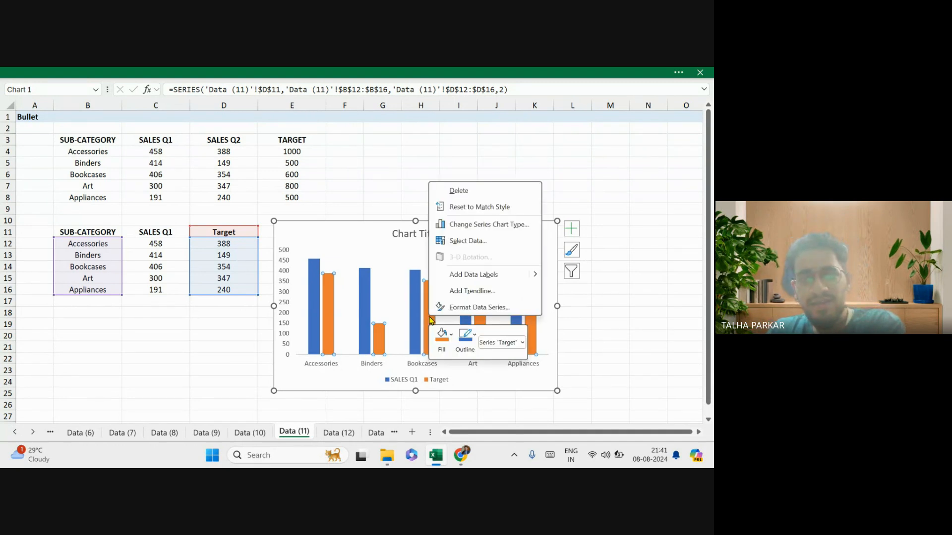
pyautogui.click(457, 308)
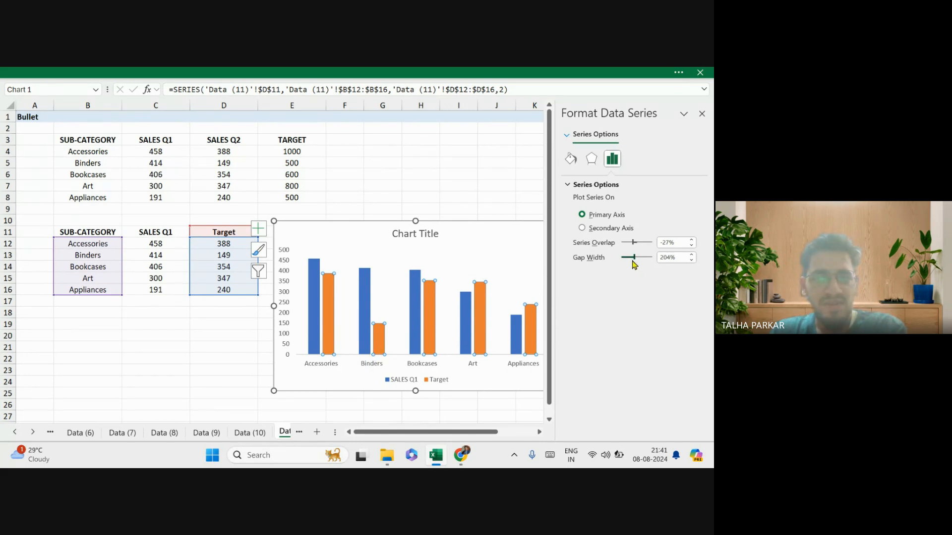
pyautogui.moveTo(632, 263); pyautogui.dragTo(628, 264)
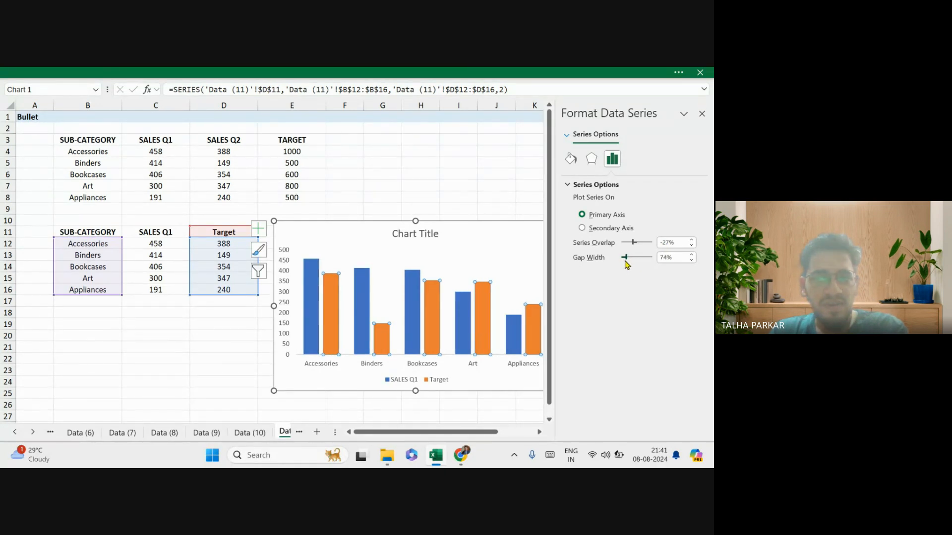
pyautogui.moveTo(626, 264); pyautogui.dragTo(646, 265)
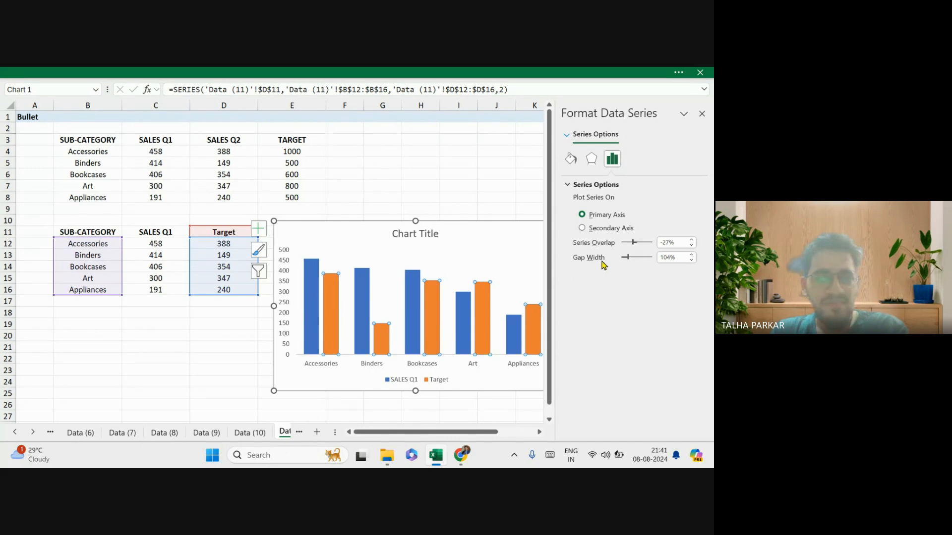
pyautogui.rightClick(430, 324)
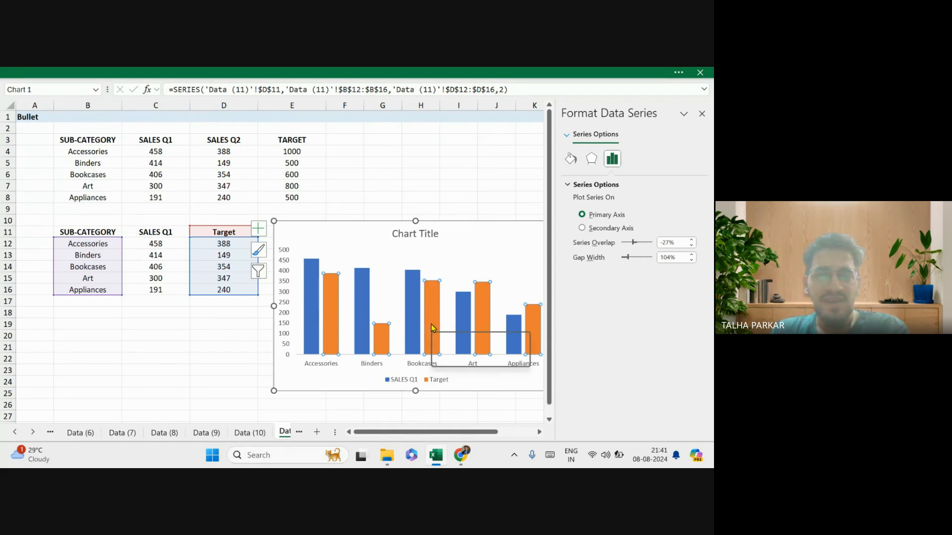
pyautogui.click(615, 282)
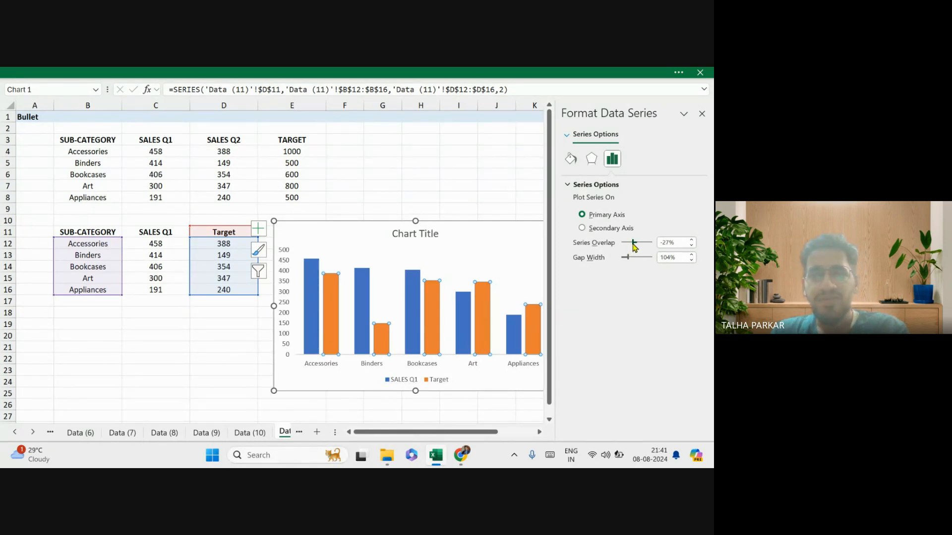
pyautogui.moveTo(633, 243); pyautogui.dragTo(655, 244)
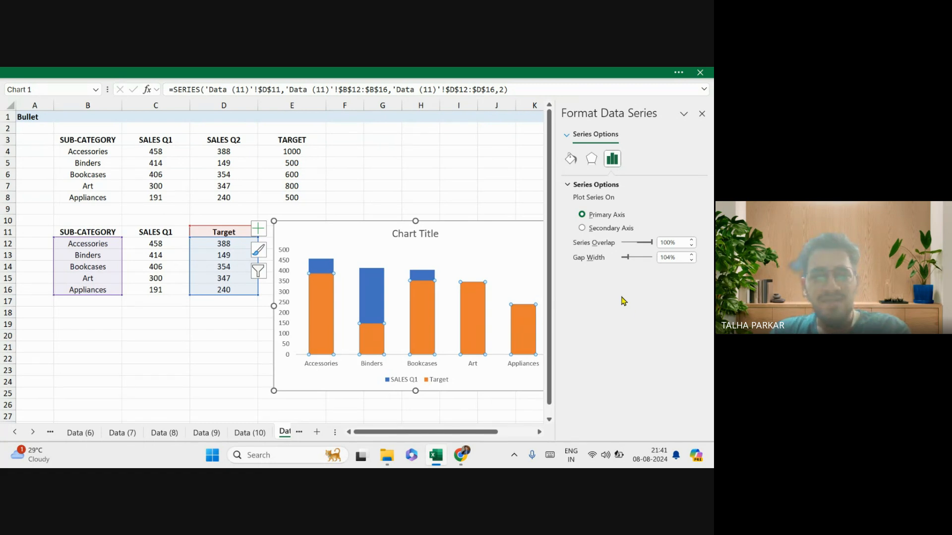
# Set the fill of the Target series columns to No fill.
pyautogui.click(570, 159)
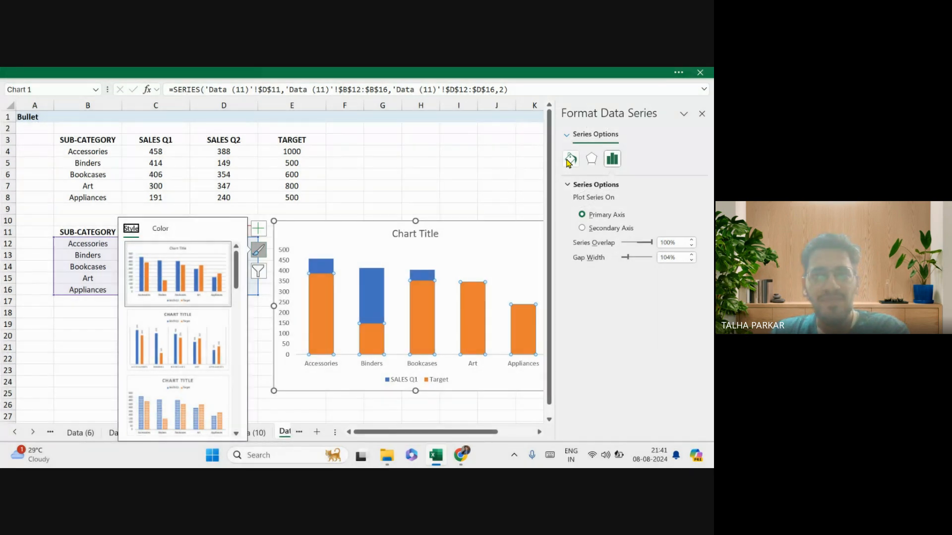
pyautogui.click(570, 159)
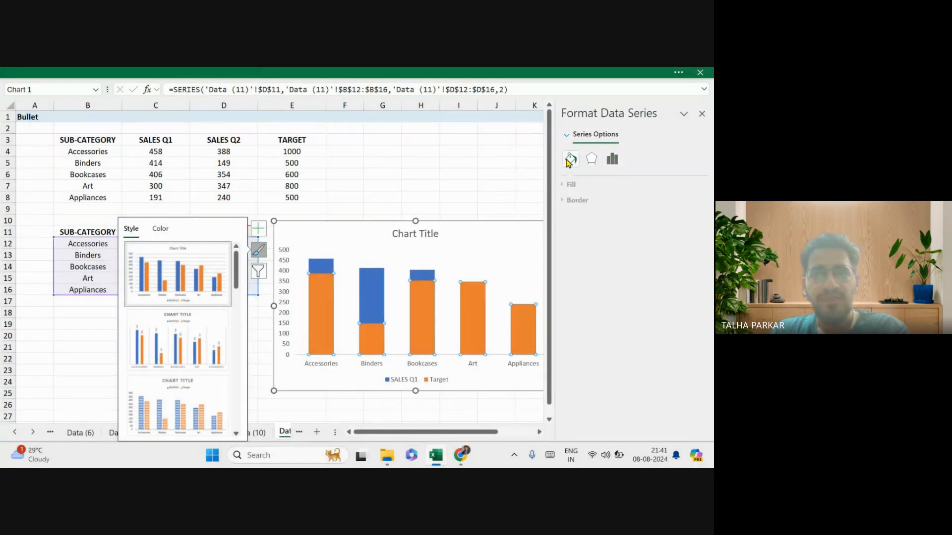
pyautogui.click(580, 185)
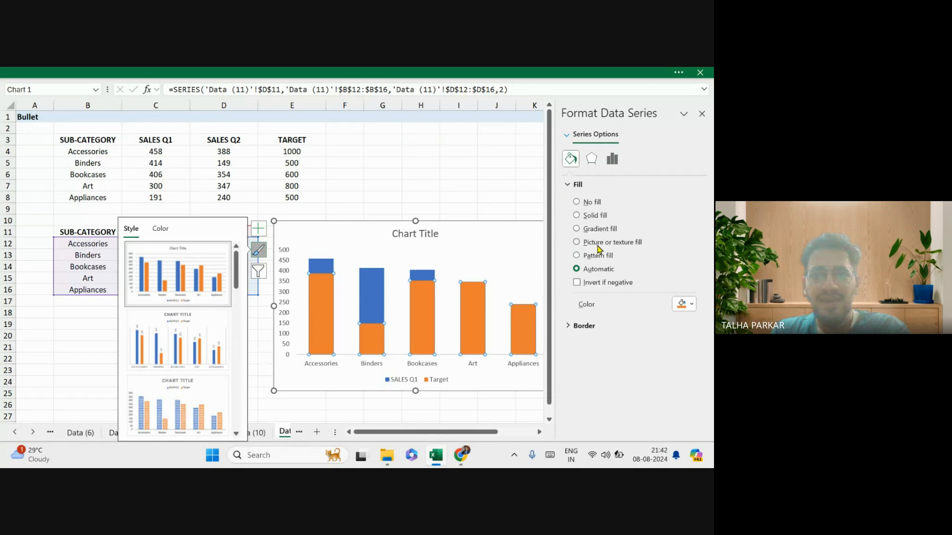
pyautogui.click(587, 208)
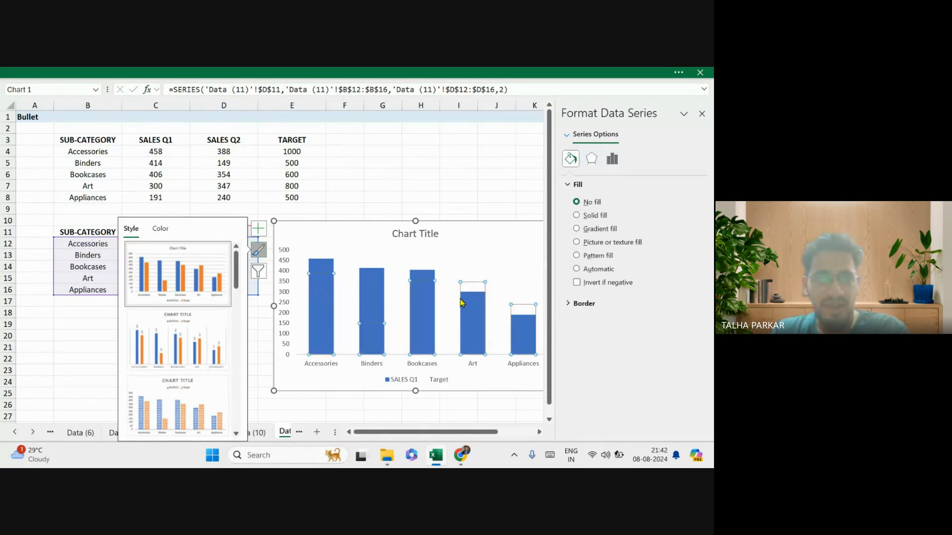
# Give the Target series columns a solid line border in black.
pyautogui.click(567, 304)
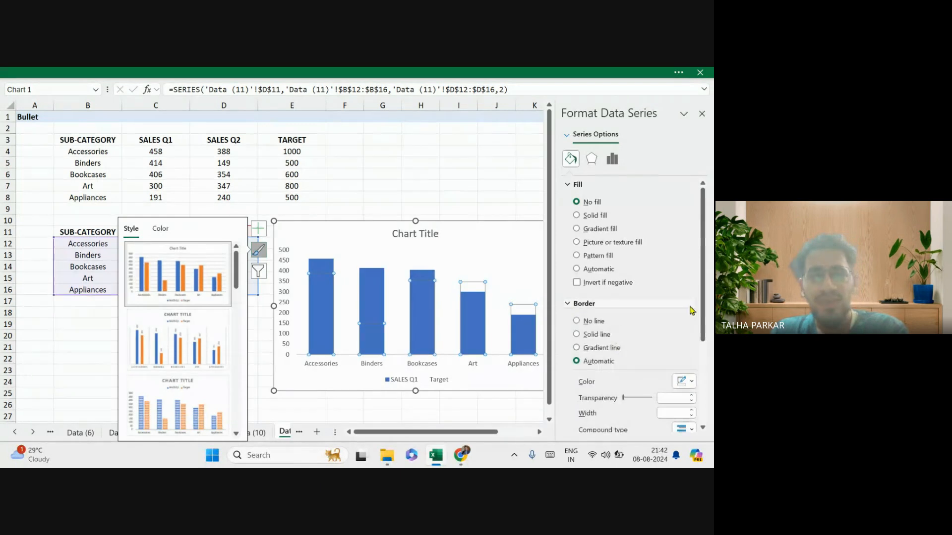
pyautogui.scroll(-2, 706, 306)
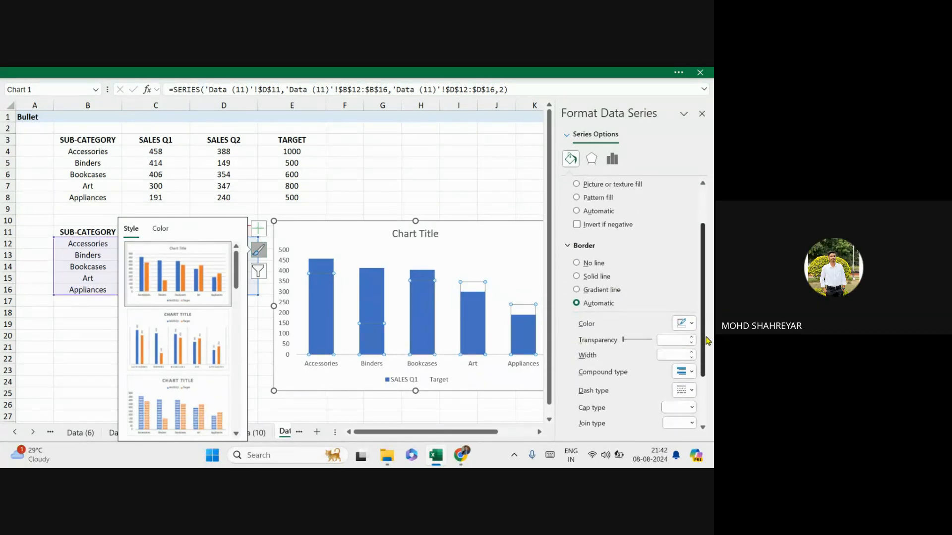
pyautogui.click(590, 276)
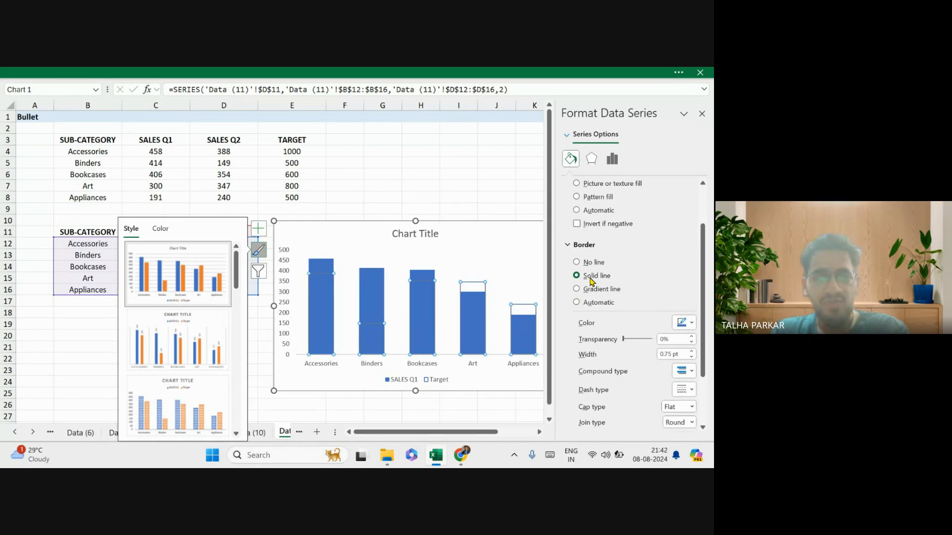
pyautogui.click(692, 323)
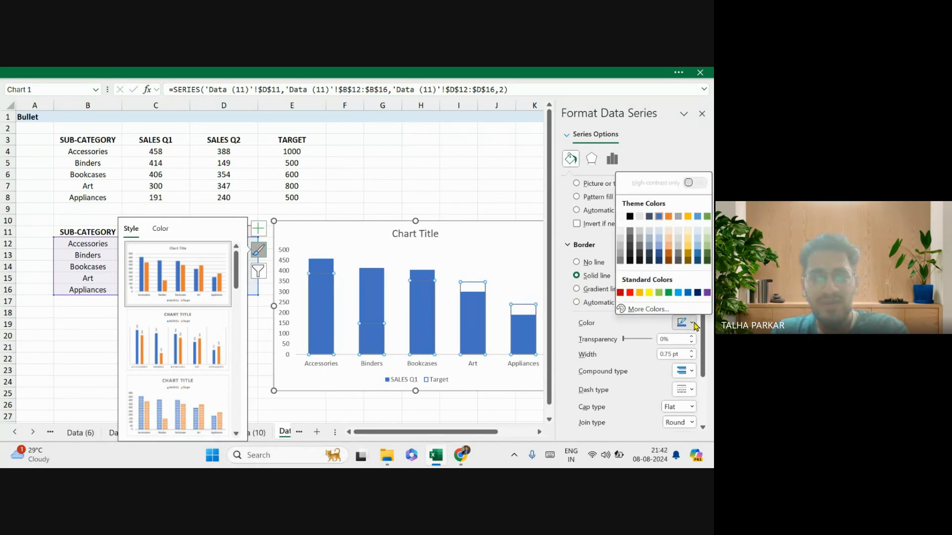
pyautogui.click(628, 232)
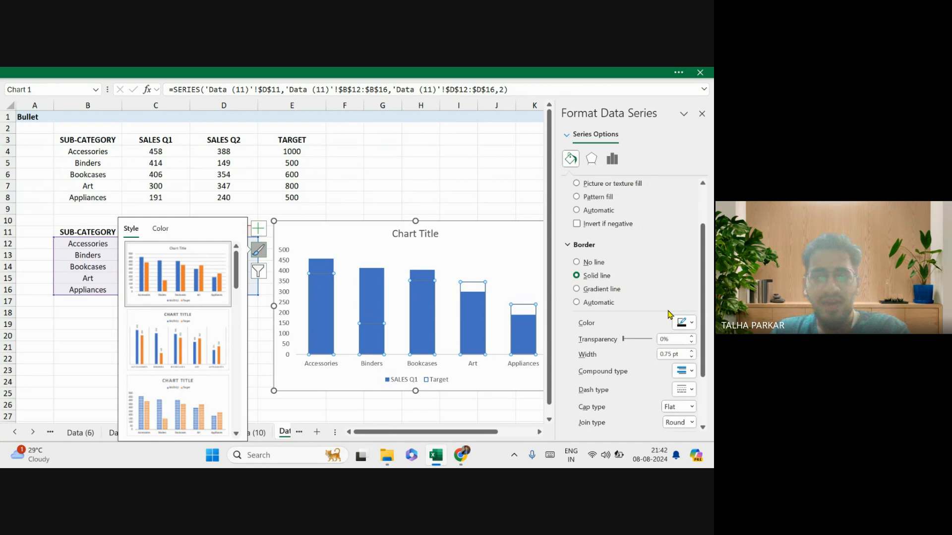
# Increase the Target series border width to 2.75 pt.
pyautogui.click(691, 353)
pyautogui.click(692, 353)
pyautogui.click(692, 353)
pyautogui.click(692, 353)
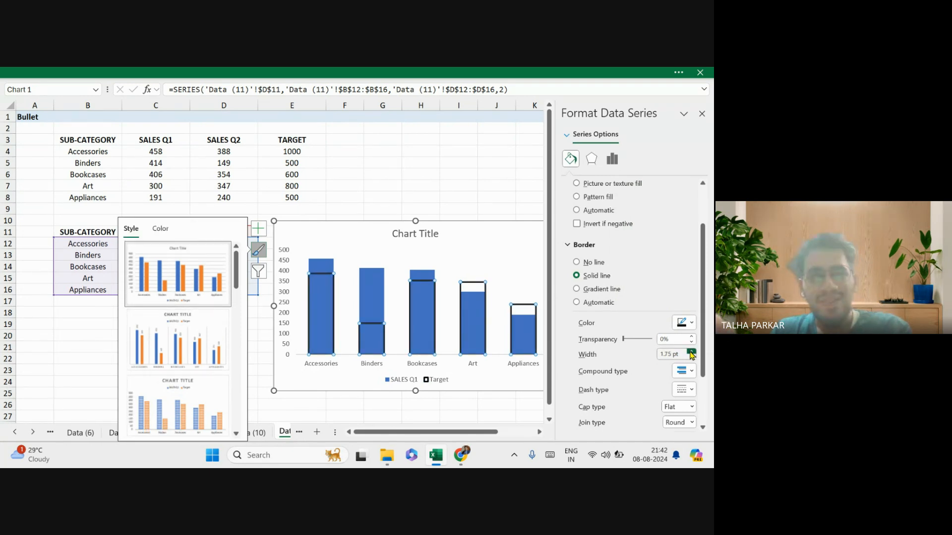
pyautogui.click(692, 353)
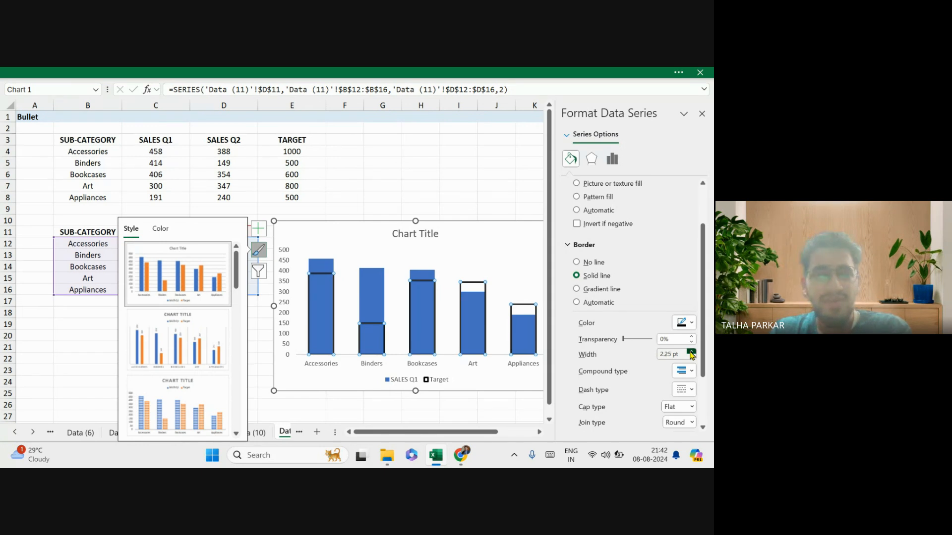
pyautogui.click(692, 352)
pyautogui.click(691, 353)
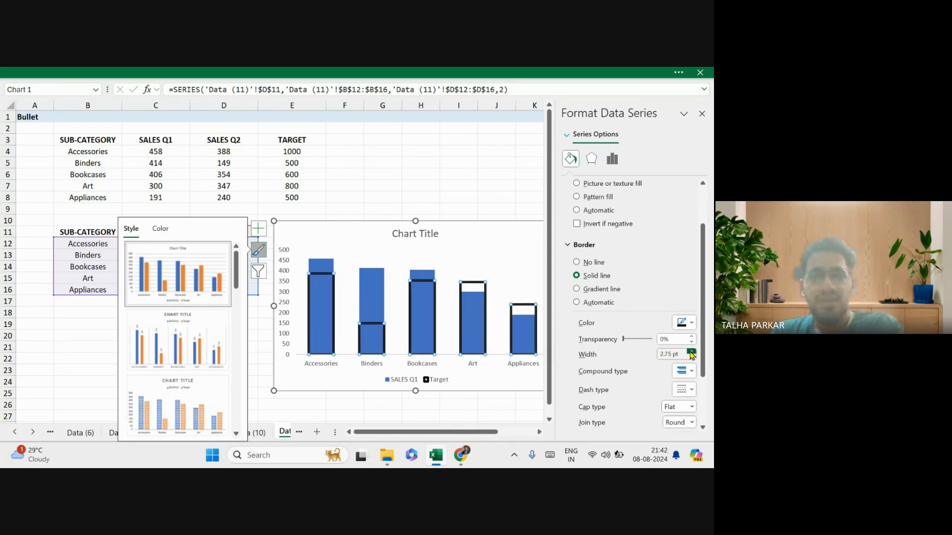
# Give the SALES Q1 series columns a solid yellow fill.
pyautogui.scroll(2, 657, 220)
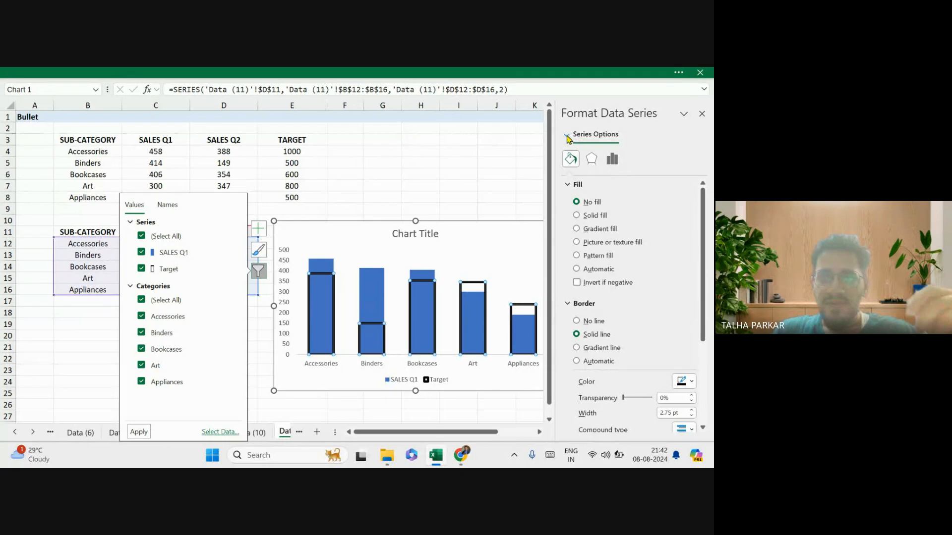
pyautogui.click(568, 137)
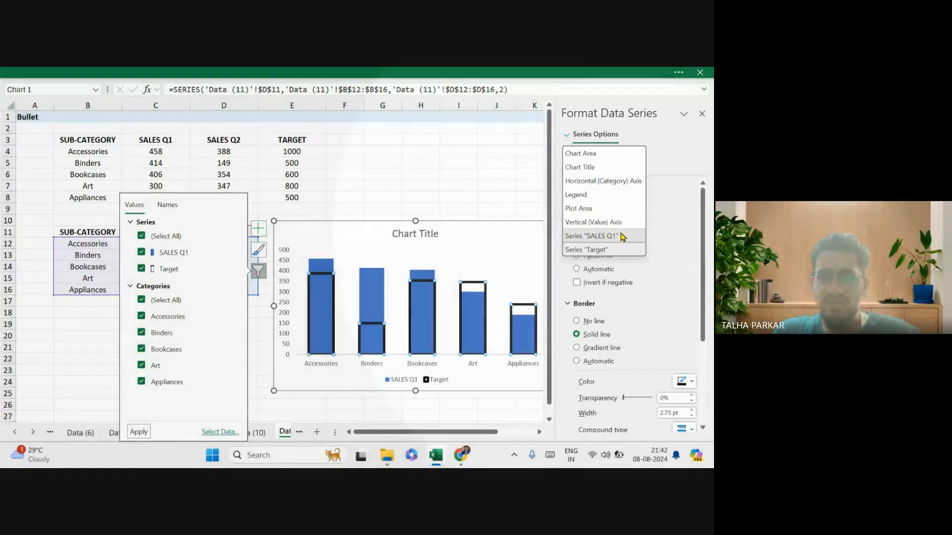
pyautogui.click(616, 237)
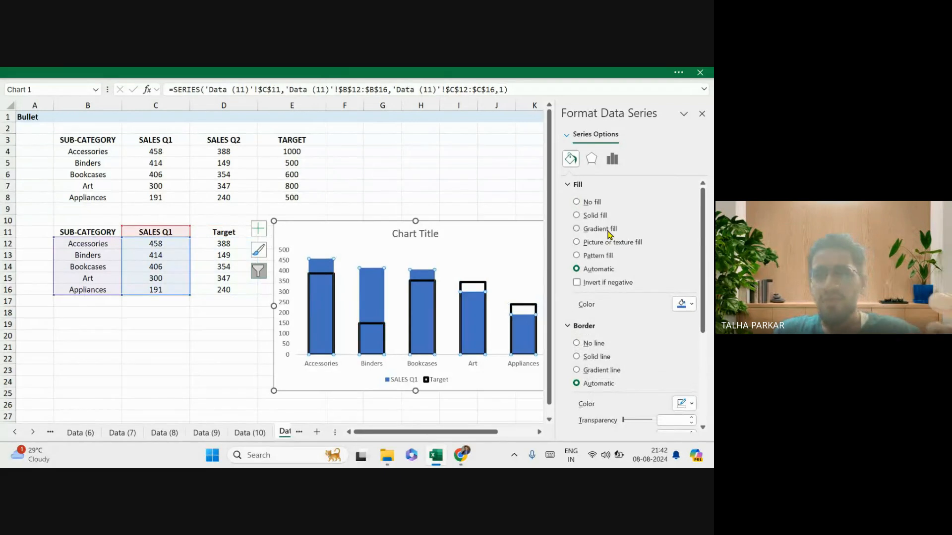
pyautogui.click(595, 216)
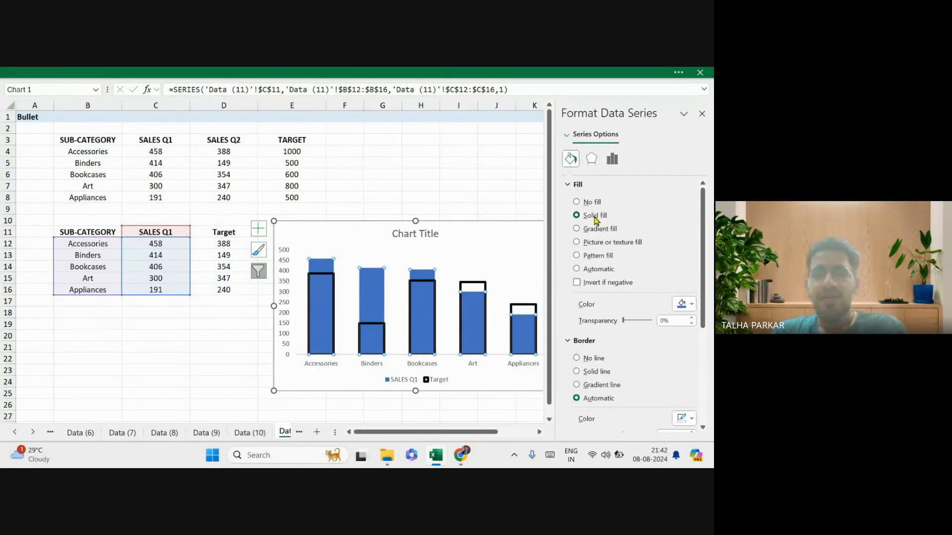
pyautogui.click(683, 304)
pyautogui.click(650, 274)
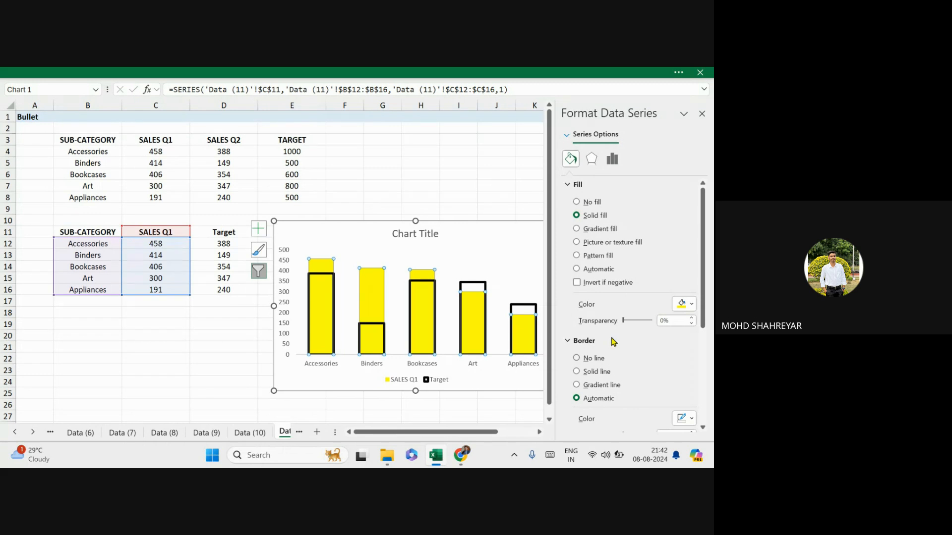
# Set the SALES Q1 series gap width to 174%, close the formatting options and move the chart up beside the data tables.
pyautogui.click(612, 158)
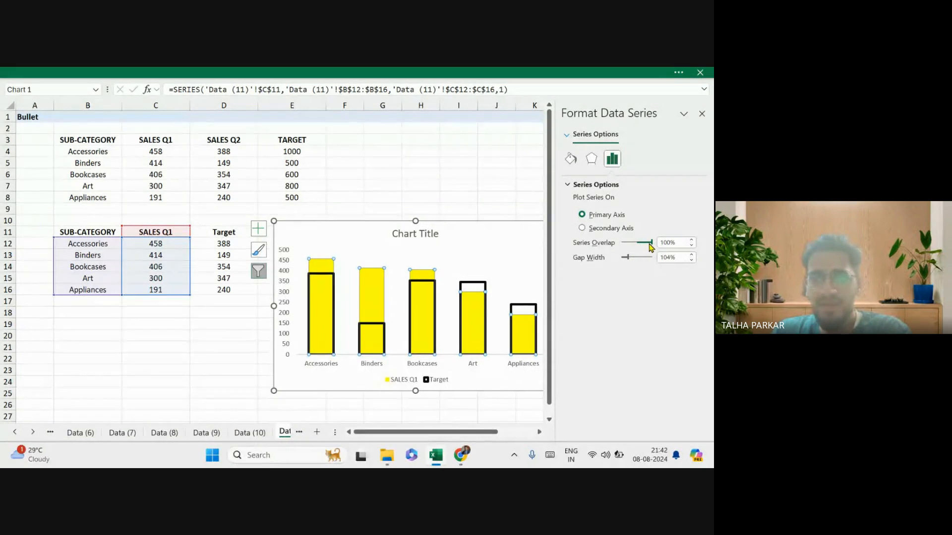
pyautogui.moveTo(651, 248); pyautogui.dragTo(635, 262)
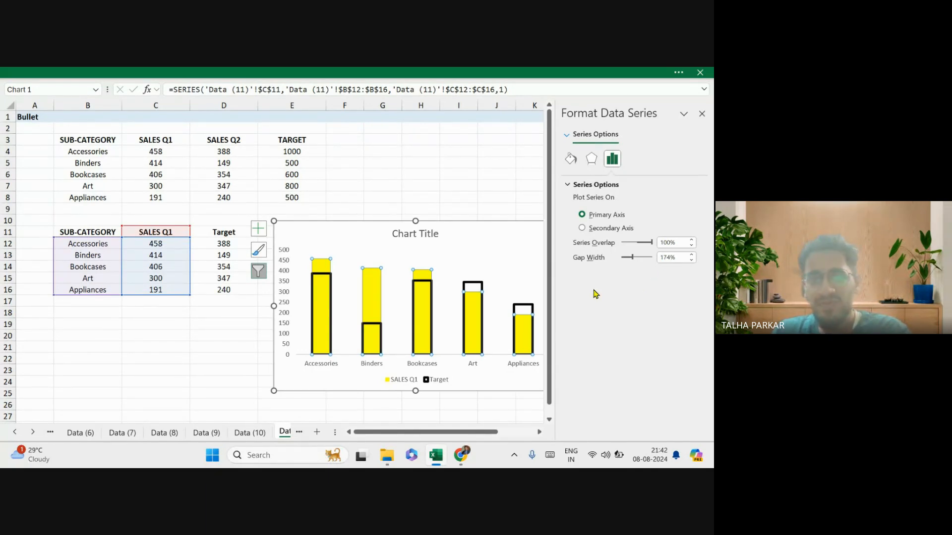
pyautogui.click(702, 114)
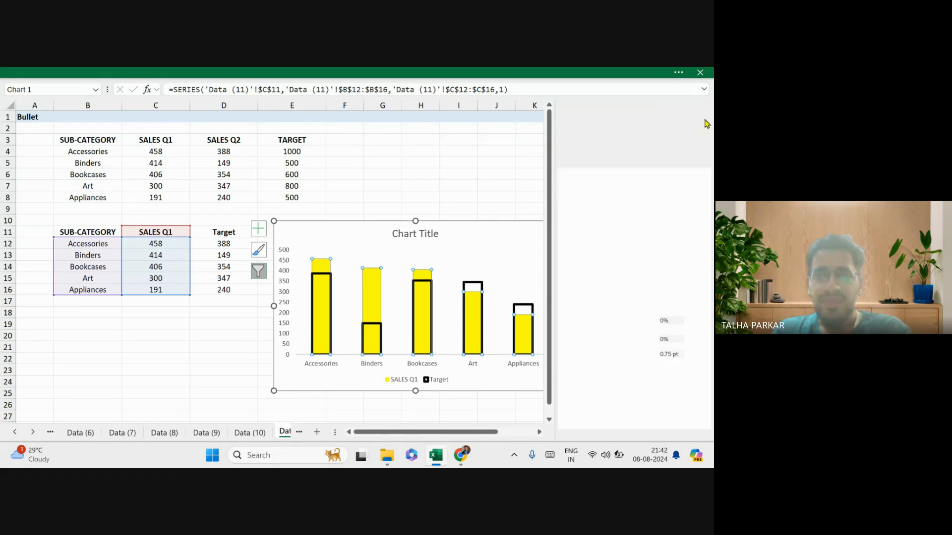
pyautogui.click(523, 236)
pyautogui.moveTo(522, 235); pyautogui.dragTo(547, 181)
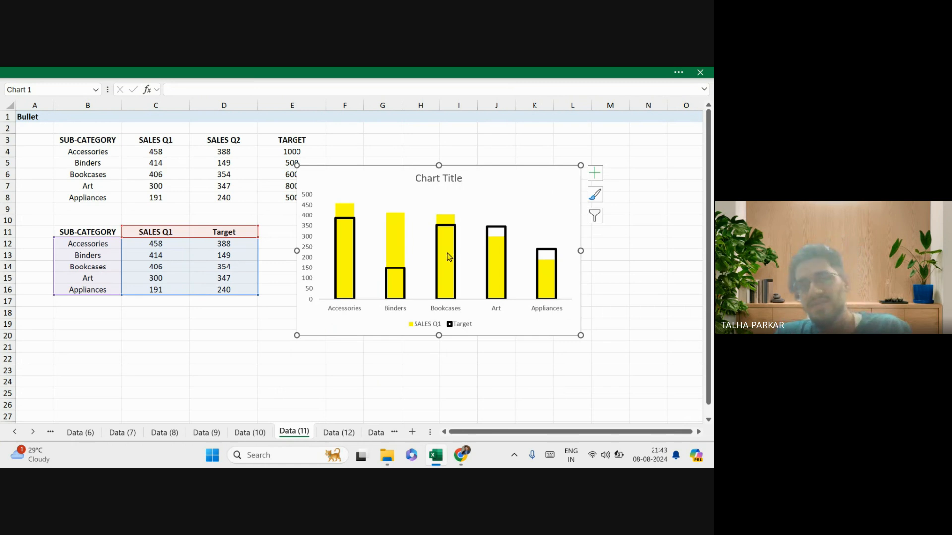
# Set the Binders SALES Q1 value in cell C13 of the chart's source table to 300.
pyautogui.click(180, 254)
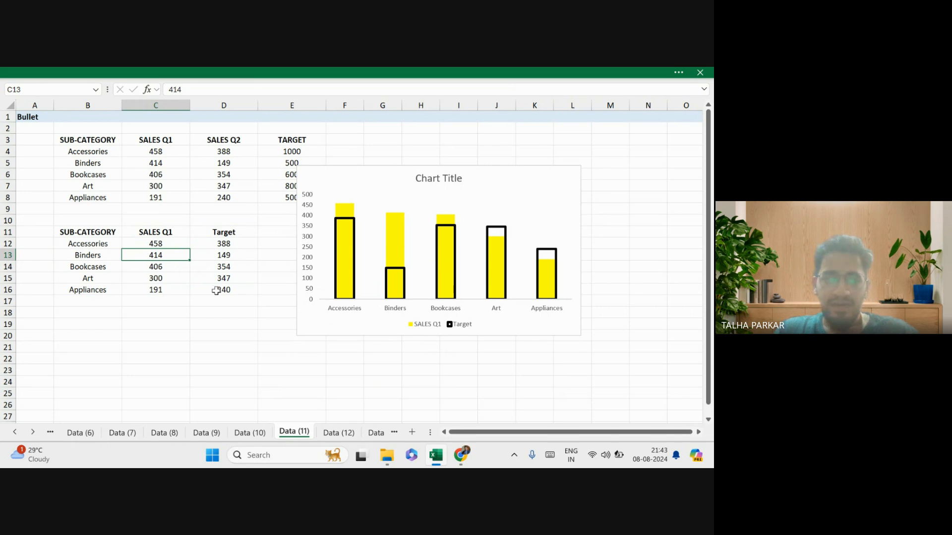
pyautogui.press('Return')
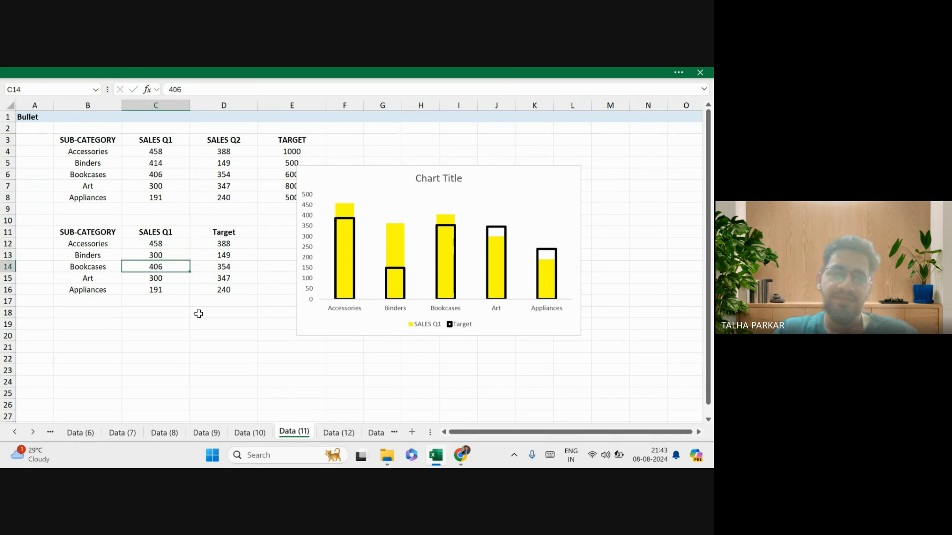
pyautogui.press('Up')
pyautogui.press('Right')
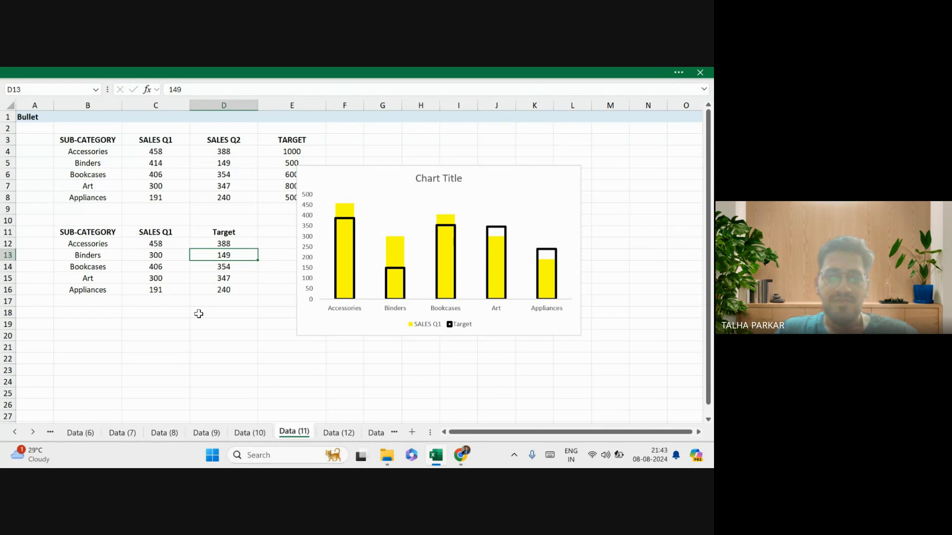
# Set the Binders SALES Q1 value in cell C13 to 100, below its Target.
pyautogui.press('Left')
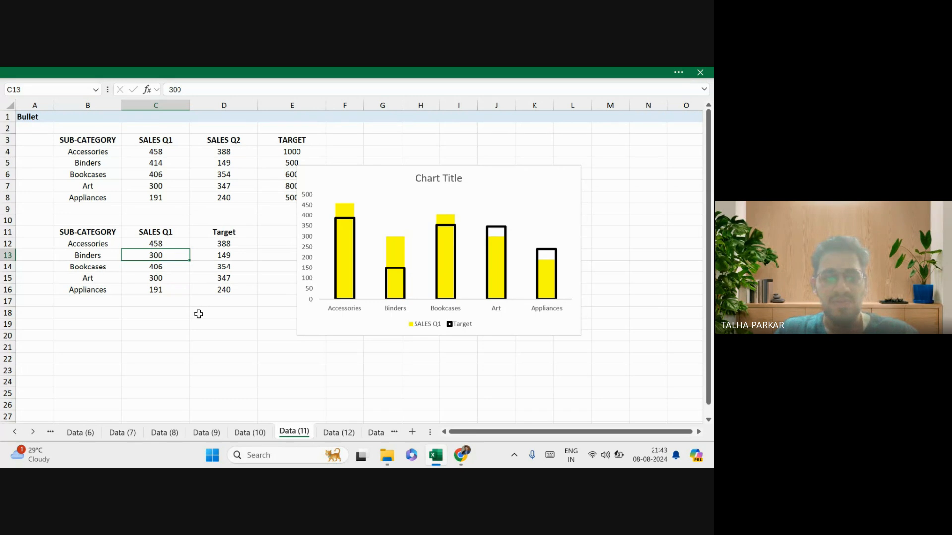
pyautogui.write('12')
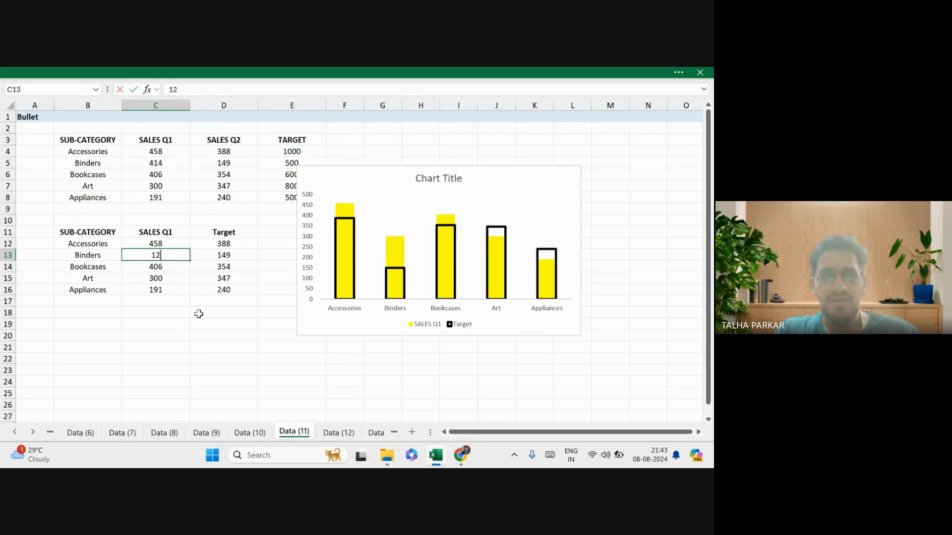
pyautogui.write('00')
pyautogui.press('Return')
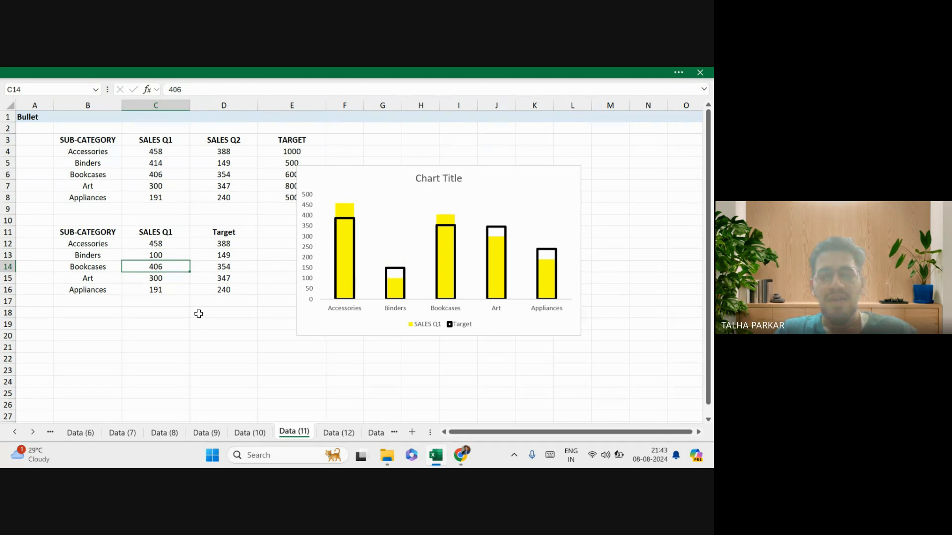
# Move the bullet chart clear of the data and insert a clustered column chart of the same table directly to its left.
pyautogui.moveTo(170, 247); pyautogui.dragTo(171, 279)
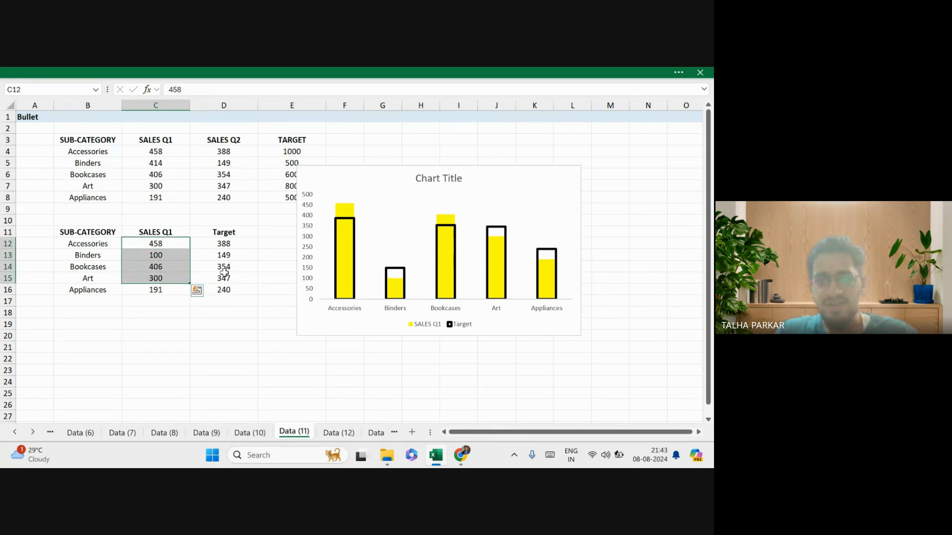
pyautogui.moveTo(370, 178); pyautogui.dragTo(464, 193)
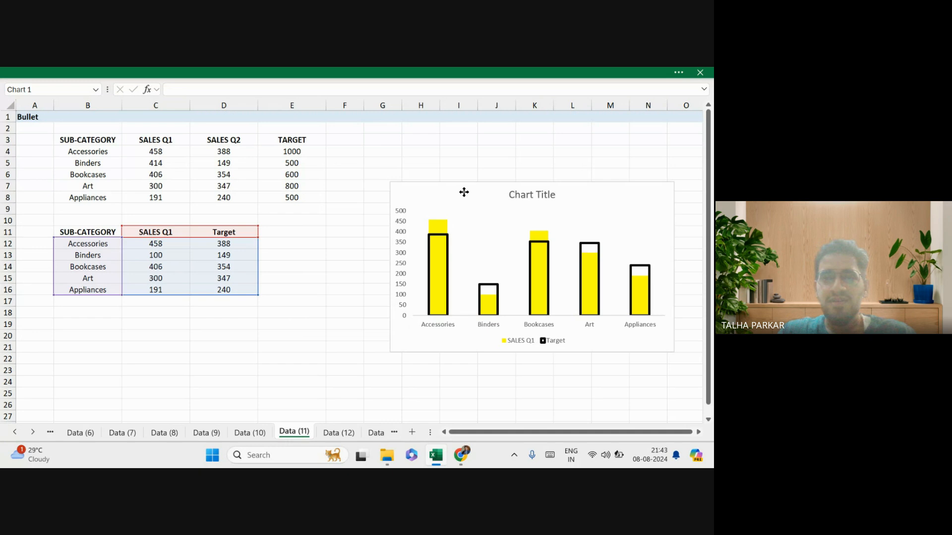
pyautogui.click(177, 251)
pyautogui.click(217, 72)
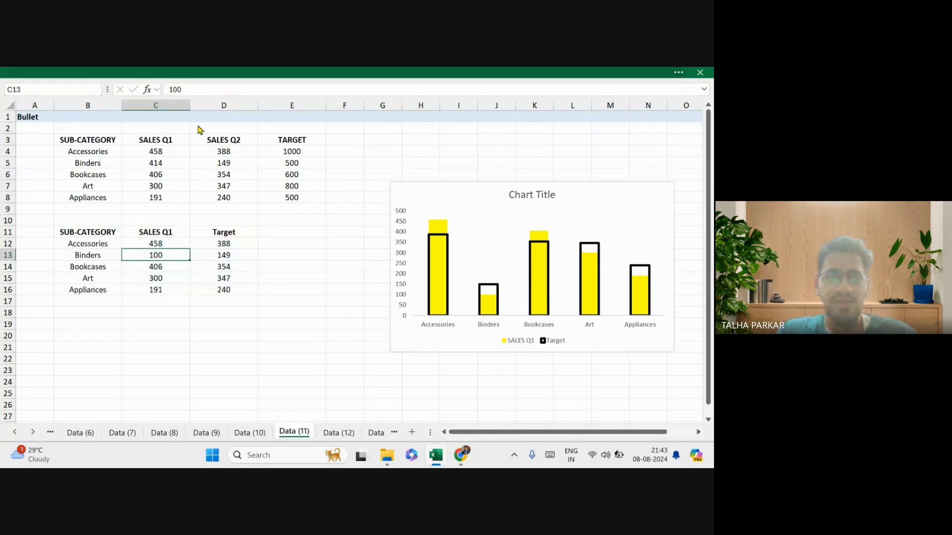
pyautogui.click(84, 108)
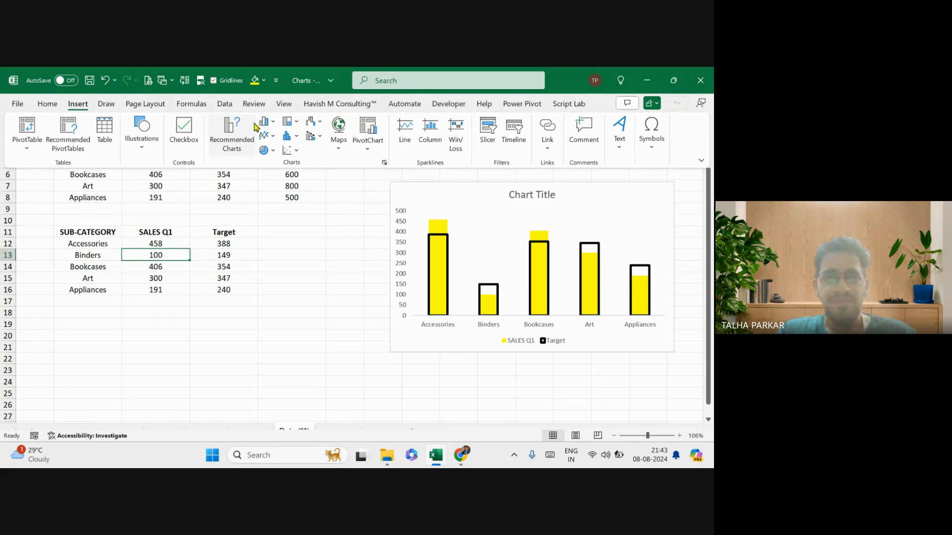
pyautogui.click(266, 122)
pyautogui.click(273, 154)
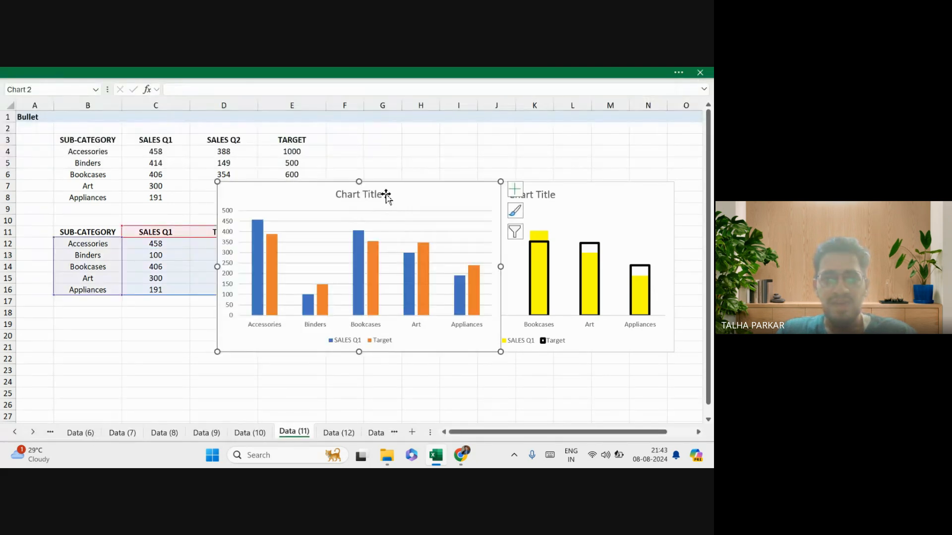
pyautogui.moveTo(396, 195); pyautogui.dragTo(271, 193)
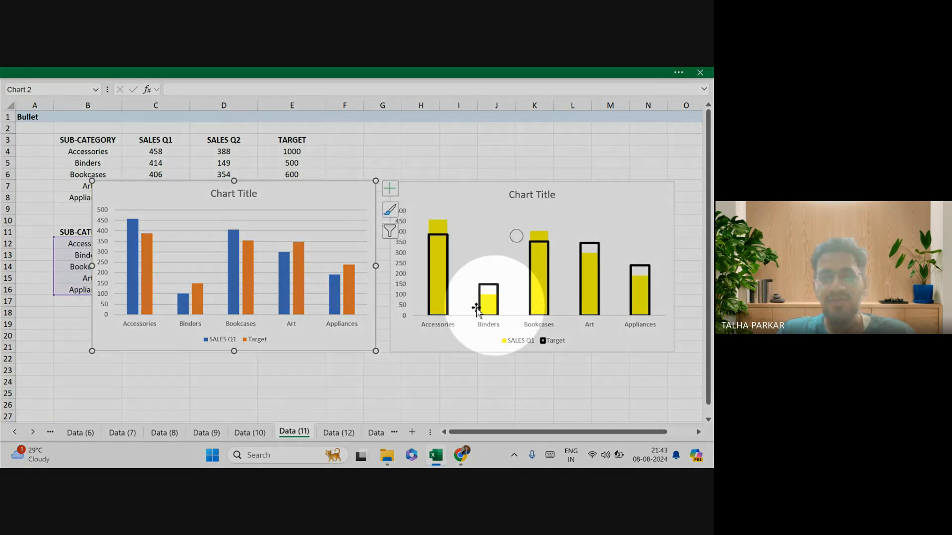
pyautogui.click(390, 209)
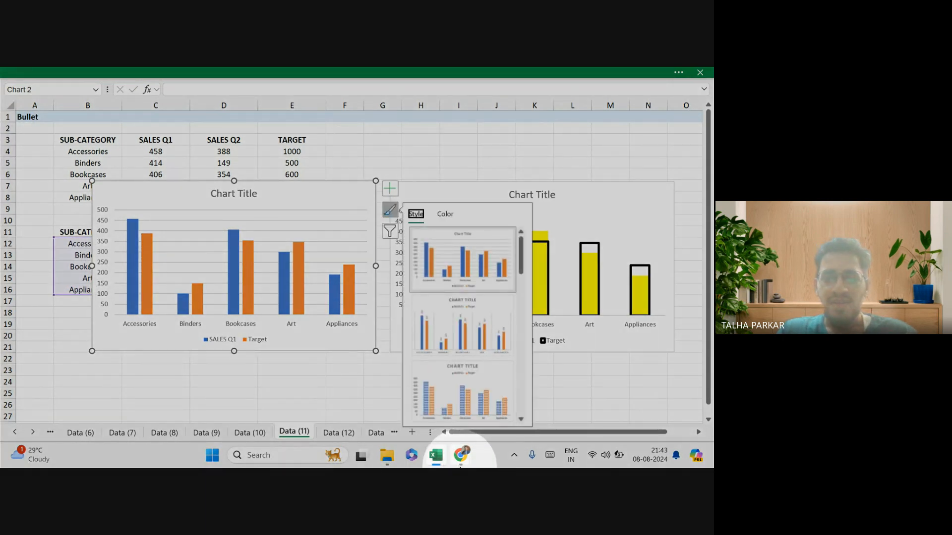
# Switch to Chrome and search Google for "bullet chart", showing the image results.
pyautogui.click(461, 455)
pyautogui.click(421, 396)
pyautogui.click(253, 77)
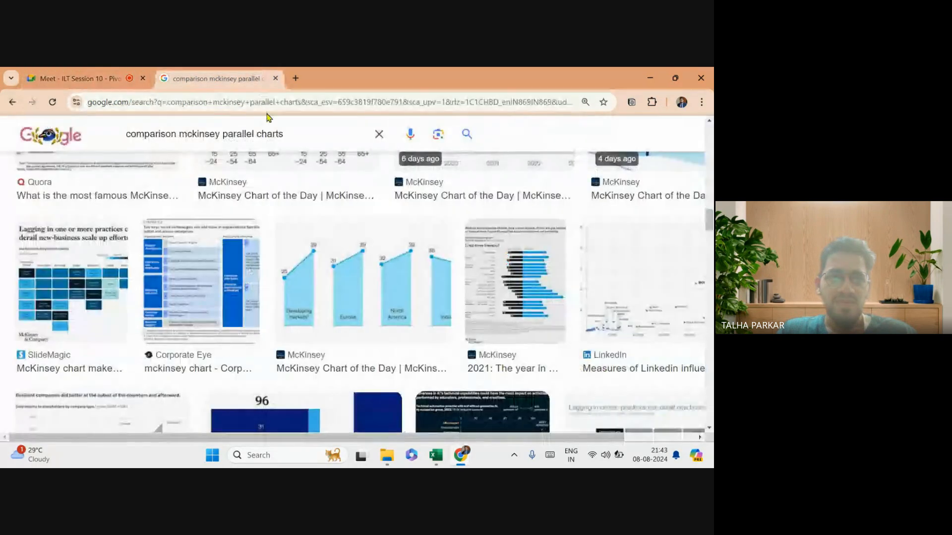
pyautogui.click(259, 102)
pyautogui.write('bullet c')
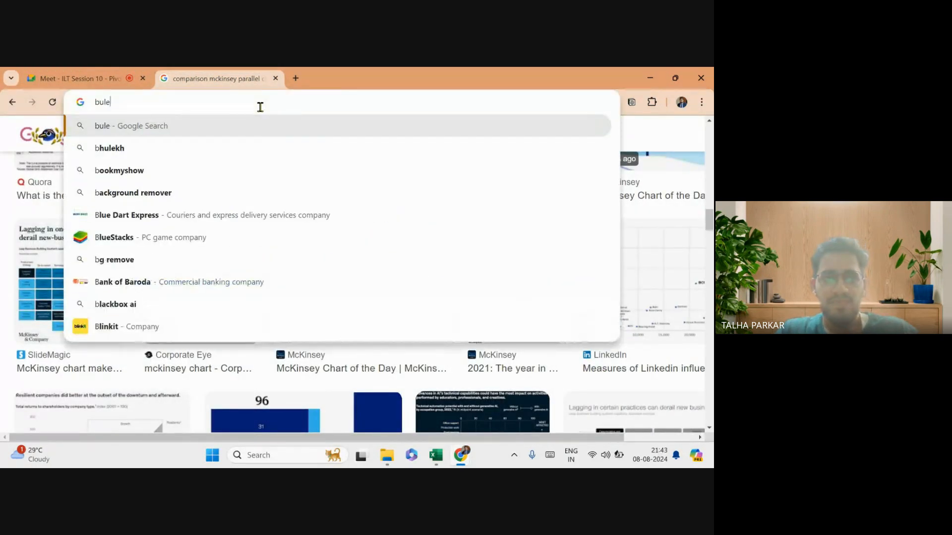
pyautogui.write('hart')
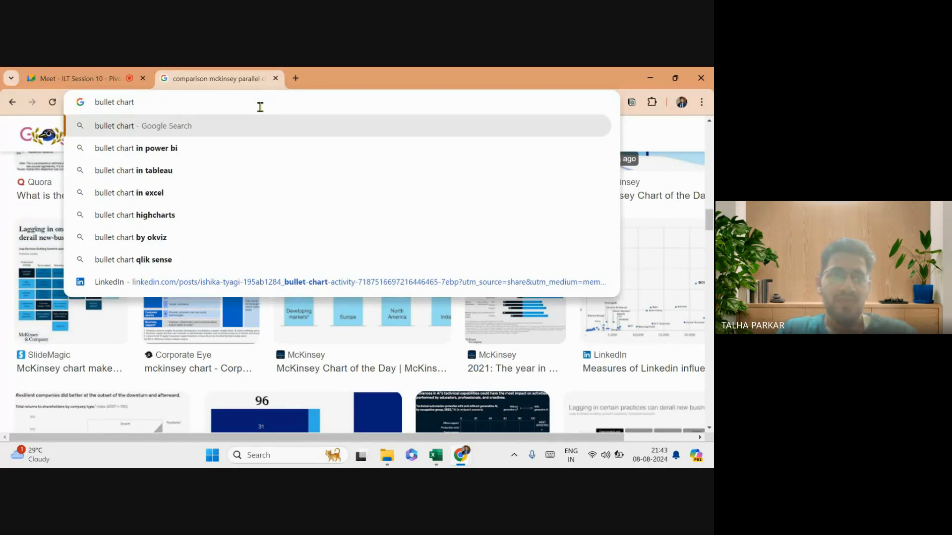
pyautogui.press('Return')
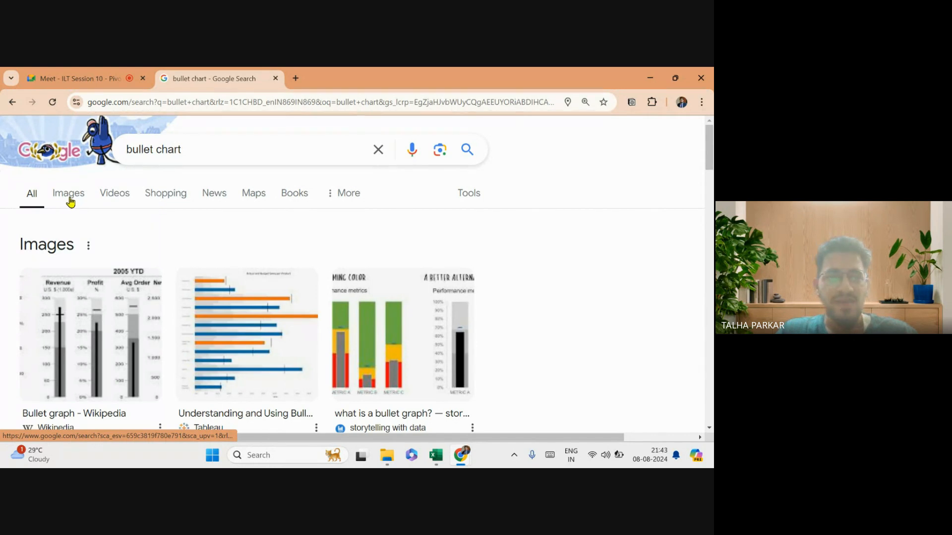
pyautogui.click(205, 150)
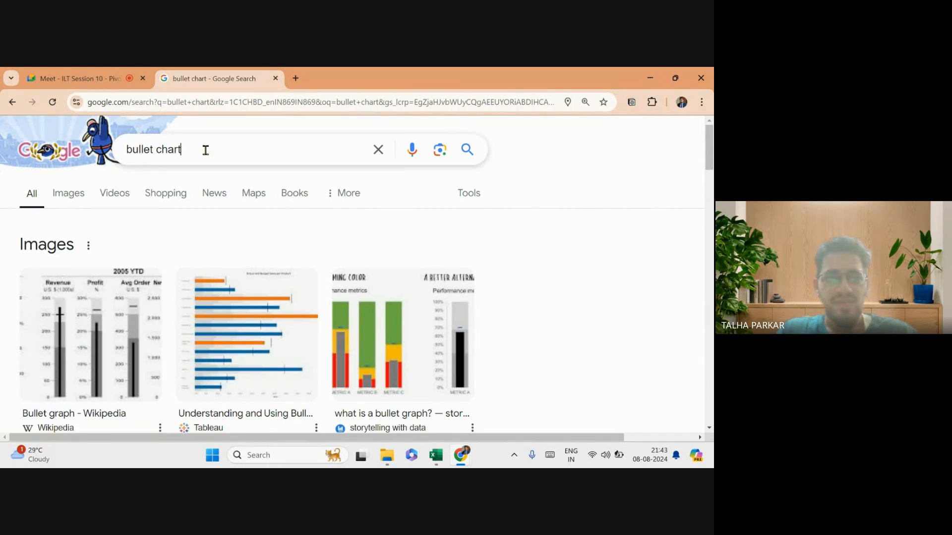
pyautogui.click(69, 204)
# Examine the image results for different bullet chart designs, both vertical and horizontal, and how they mark targets.
pyautogui.scroll(-4, 421, 314)
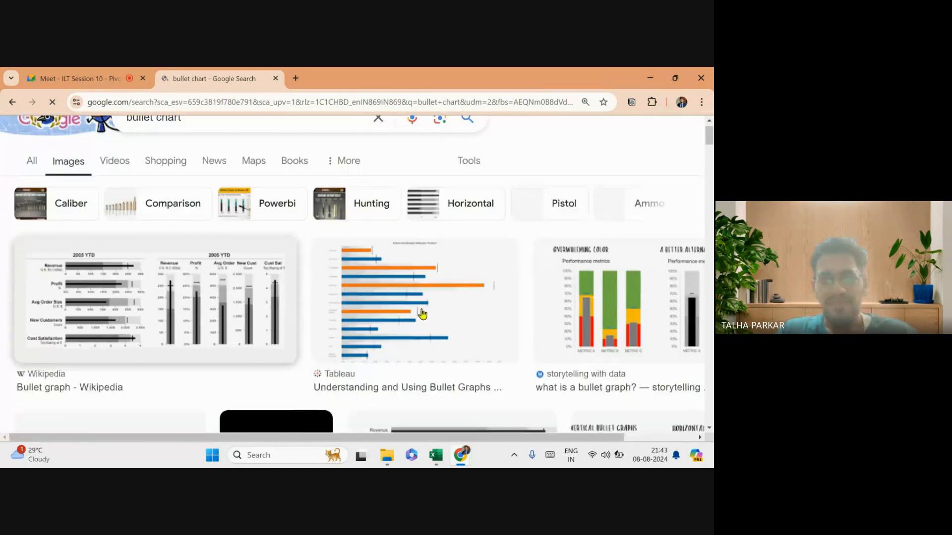
pyautogui.hscroll(-2, 421, 314)
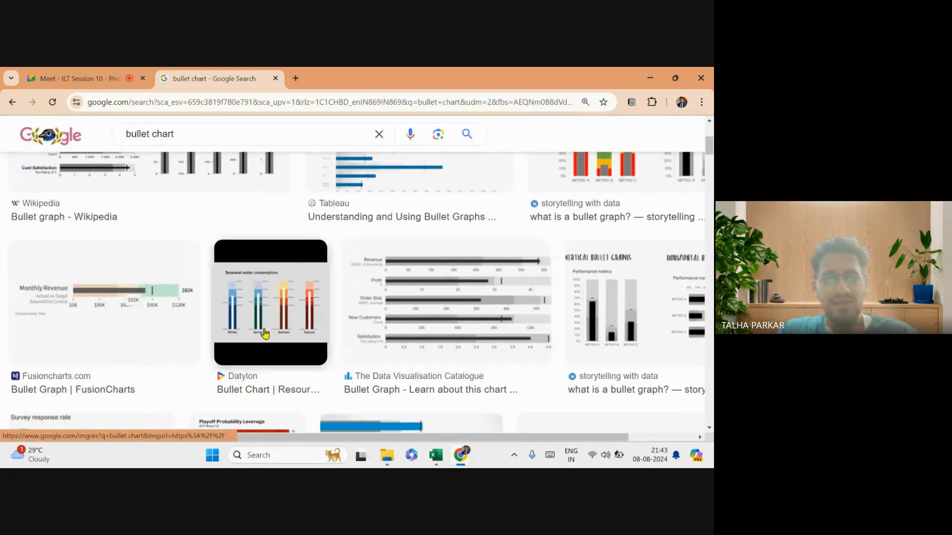
pyautogui.hscroll(1, 567, 314)
pyautogui.hscroll(1, 567, 314)
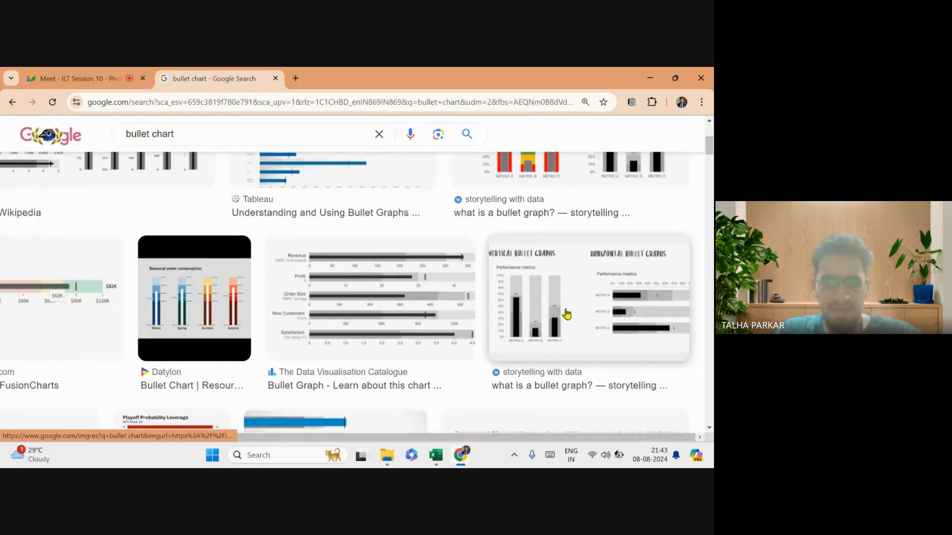
pyautogui.scroll(-3, 491, 347)
pyautogui.hscroll(-2, 489, 298)
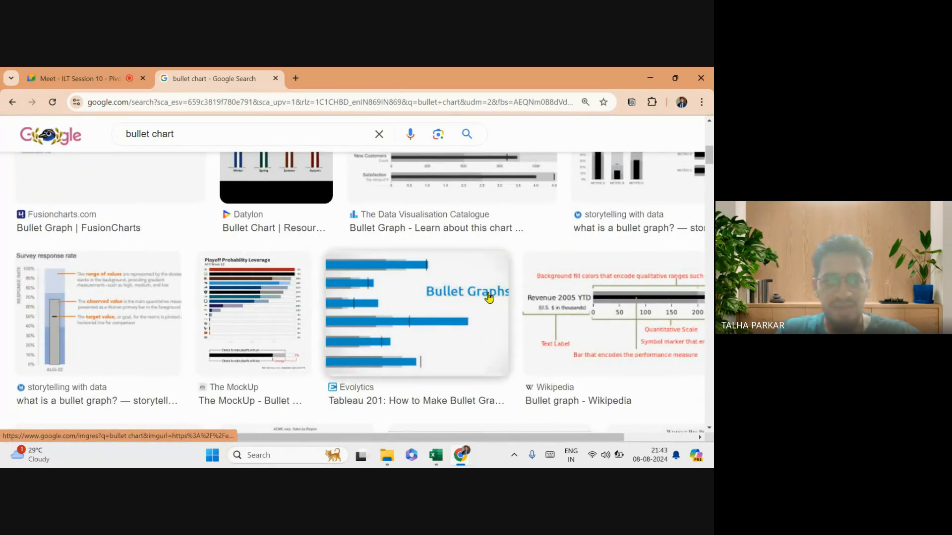
pyautogui.scroll(3, 260, 350)
pyautogui.hscroll(-1, 201, 301)
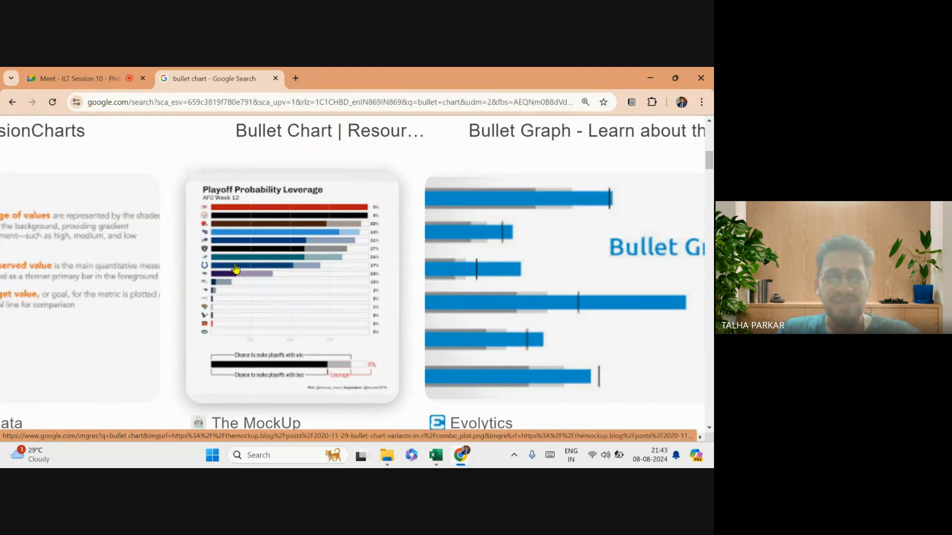
pyautogui.scroll(-3, 235, 268)
pyautogui.scroll(-2, 234, 266)
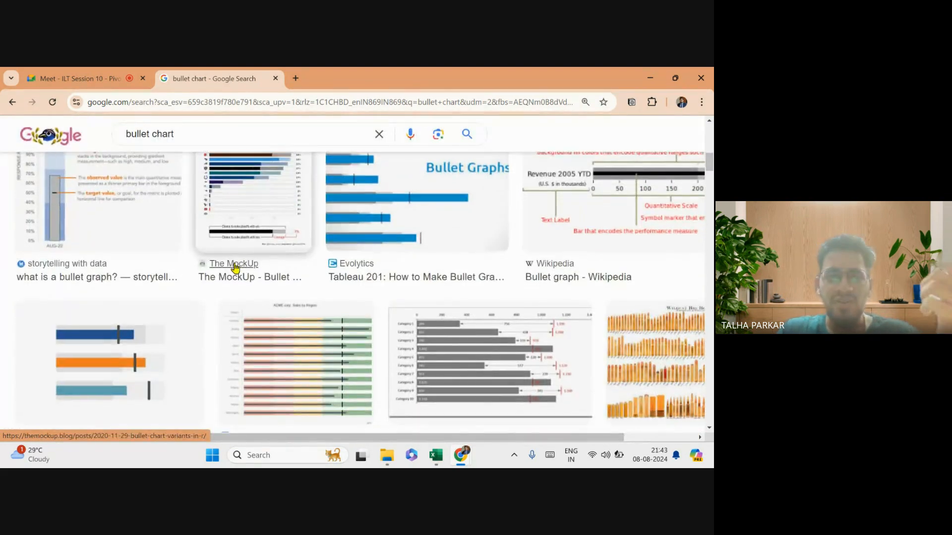
pyautogui.scroll(-2, 312, 304)
pyautogui.scroll(-3, 312, 304)
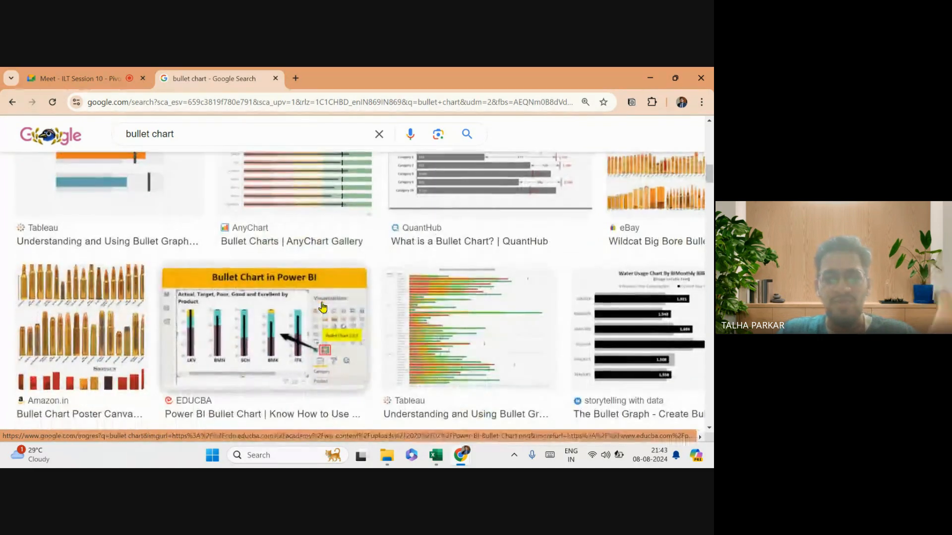
pyautogui.scroll(-4, 301, 348)
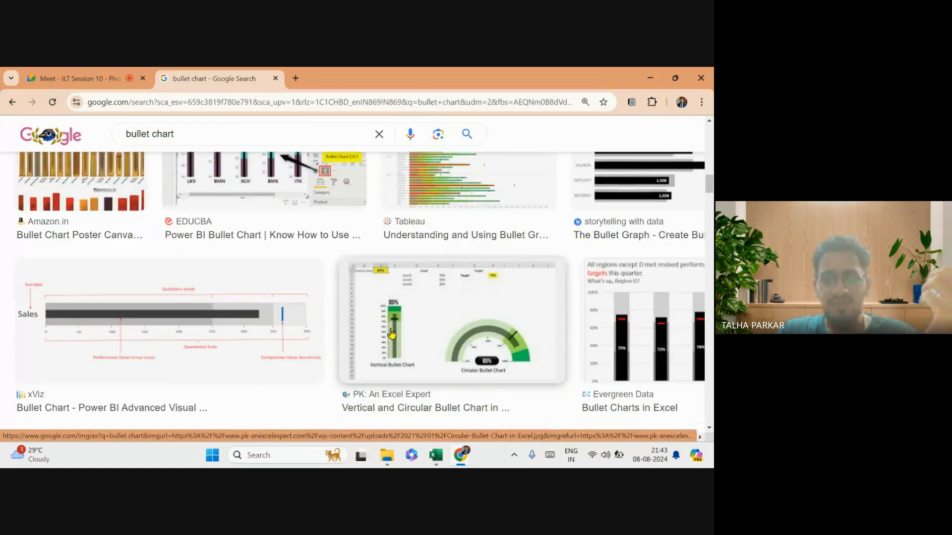
# Switch back to Excel and move the clustered column chart and the bullet chart down, uncovering the data tables.
pyautogui.hscroll(2, 355, 334)
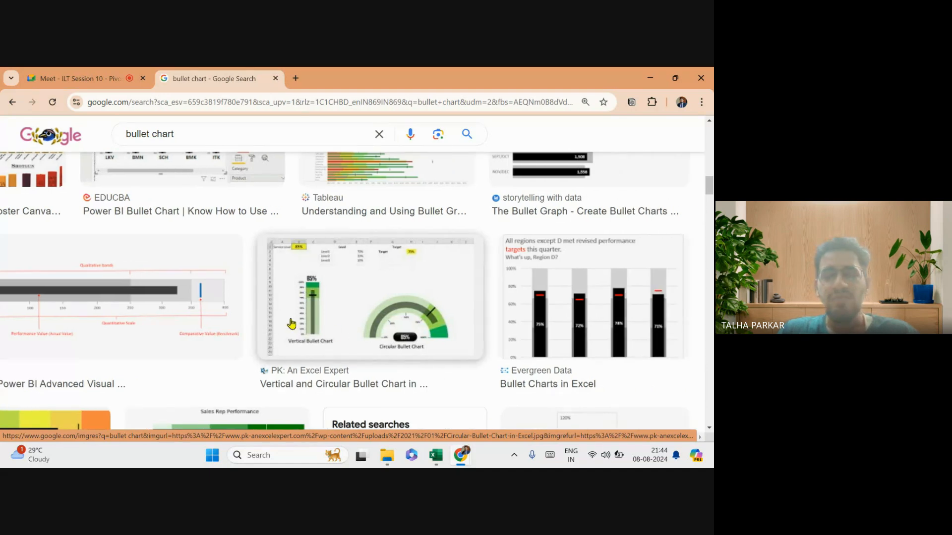
pyautogui.hotkey('alt', 'Tab')
pyautogui.click(575, 370)
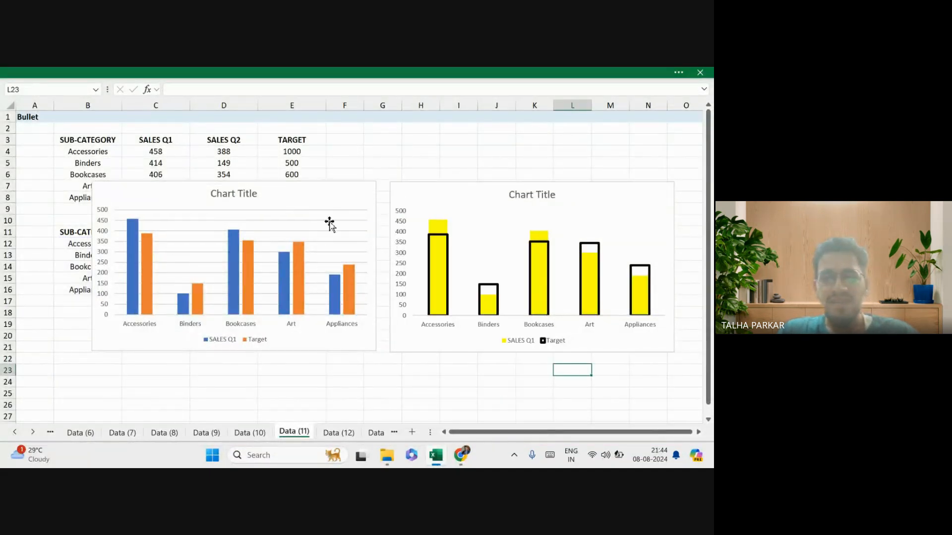
pyautogui.moveTo(315, 198); pyautogui.dragTo(295, 276)
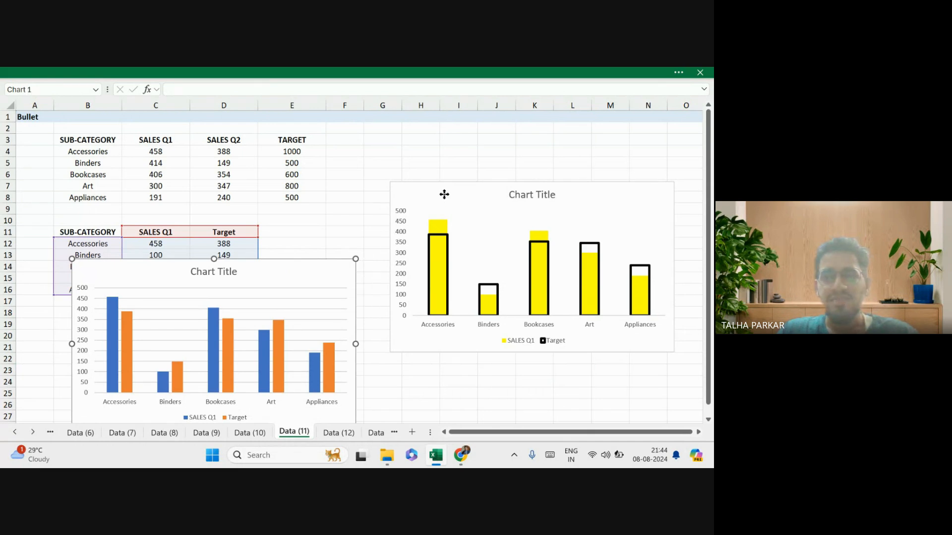
pyautogui.moveTo(444, 194); pyautogui.dragTo(434, 253)
pyautogui.moveTo(346, 270); pyautogui.dragTo(353, 326)
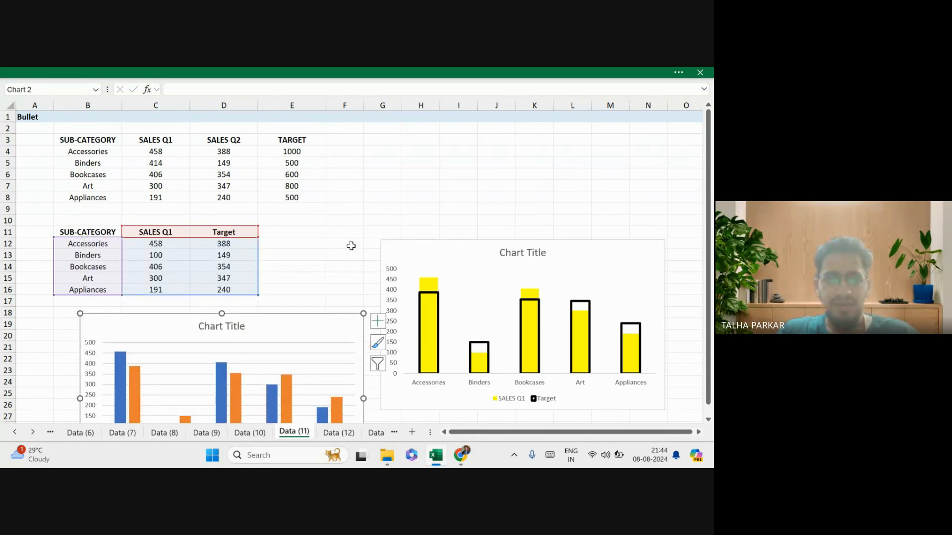
pyautogui.moveTo(404, 250)
pyautogui.mouseDown()
pyautogui.moveTo(402, 310)
pyautogui.moveTo(403, 266)
pyautogui.mouseUp()
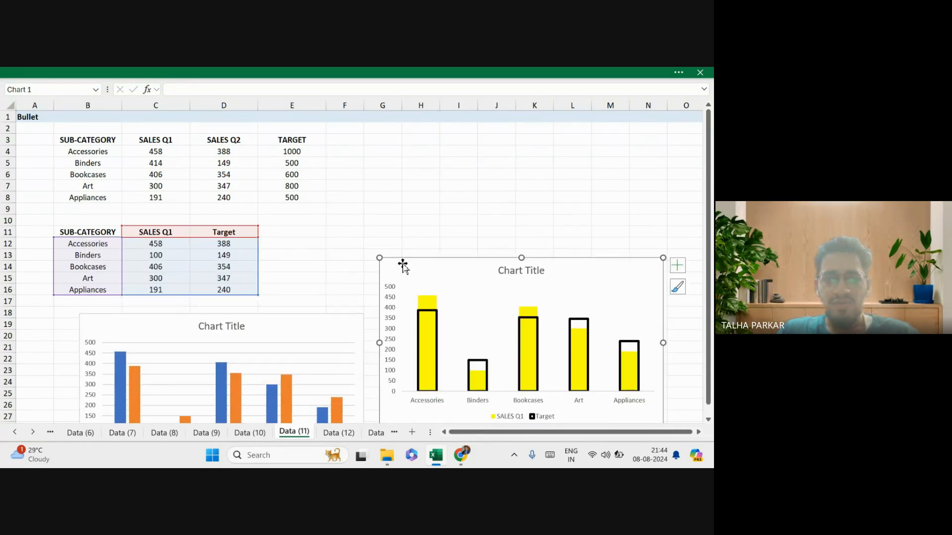
# Insert another clustered column chart from the SALES Q1 and Target table and place it above the existing column chart.
pyautogui.click(197, 264)
pyautogui.click(188, 73)
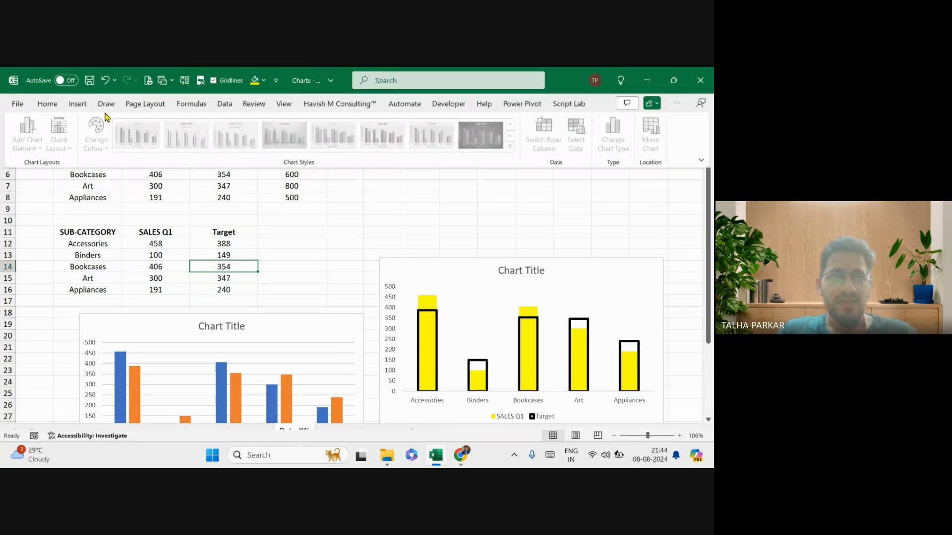
pyautogui.click(76, 104)
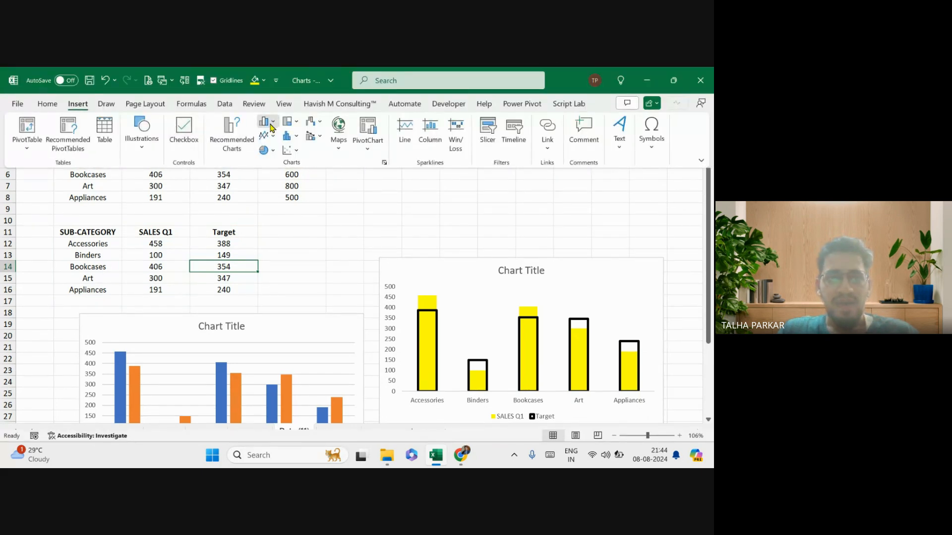
pyautogui.click(267, 122)
pyautogui.click(275, 155)
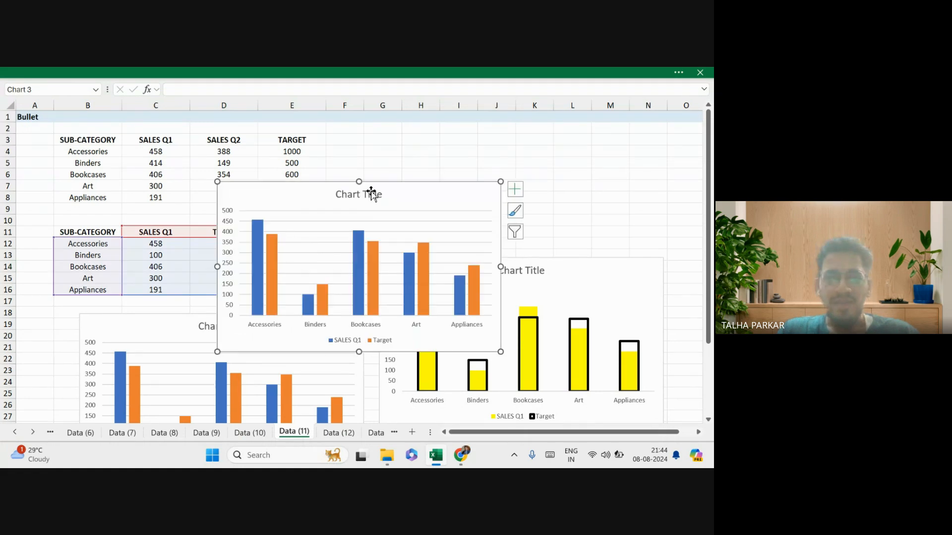
pyautogui.moveTo(399, 186); pyautogui.dragTo(276, 146)
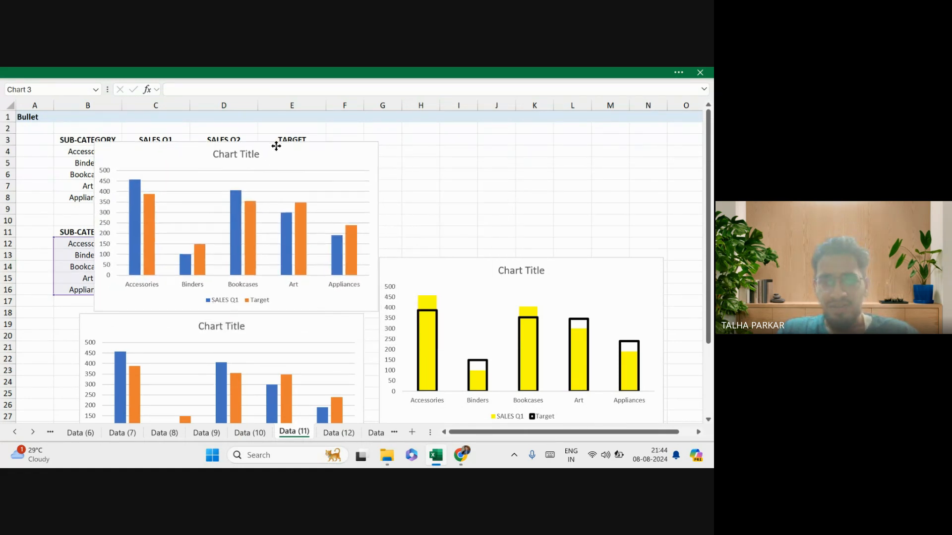
# Delete the older clustered column chart and line up the new one directly beside the bullet chart.
pyautogui.click(317, 319)
pyautogui.press('Delete')
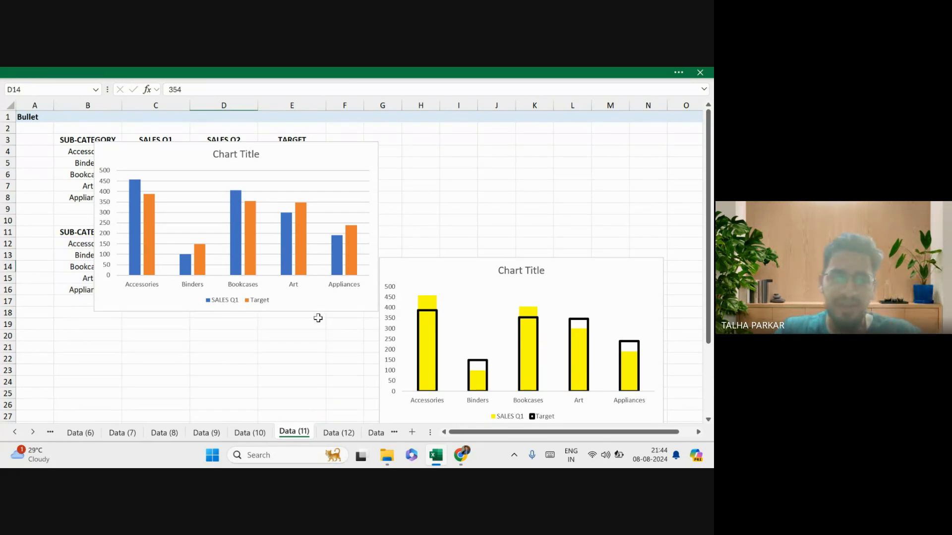
pyautogui.moveTo(335, 310); pyautogui.dragTo(334, 419)
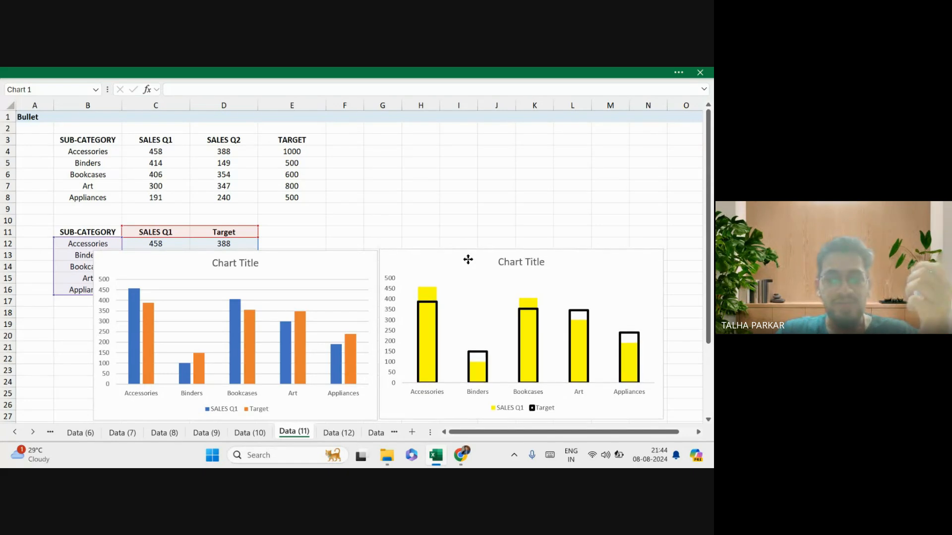
pyautogui.moveTo(468, 256); pyautogui.dragTo(467, 262)
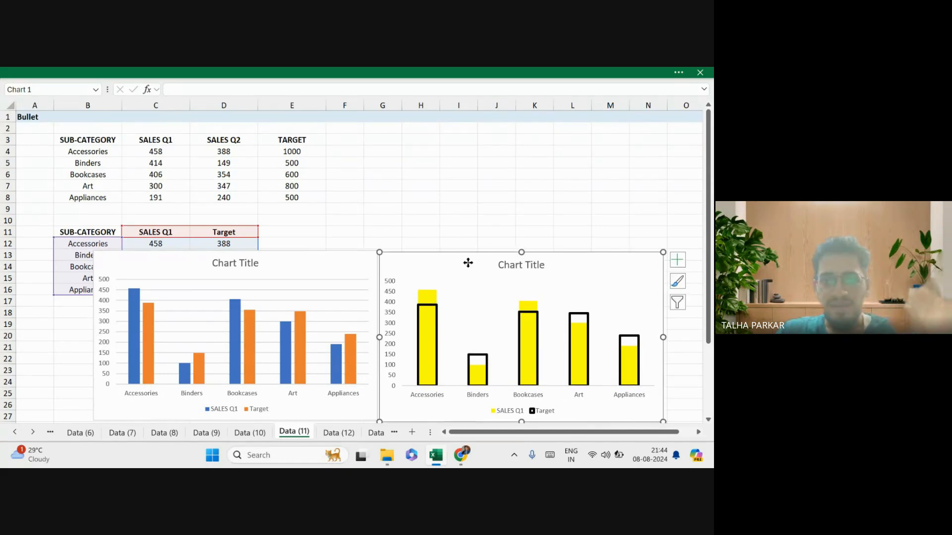
# Change the new column chart to a Custom Combination with both series as Clustered Column and SALES Q1 on the secondary axis.
pyautogui.click(327, 261)
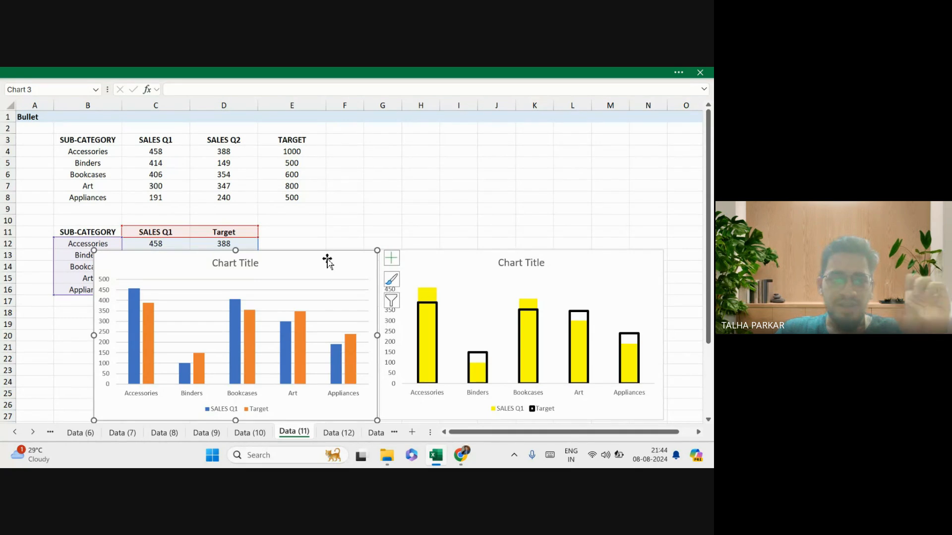
pyautogui.click(392, 257)
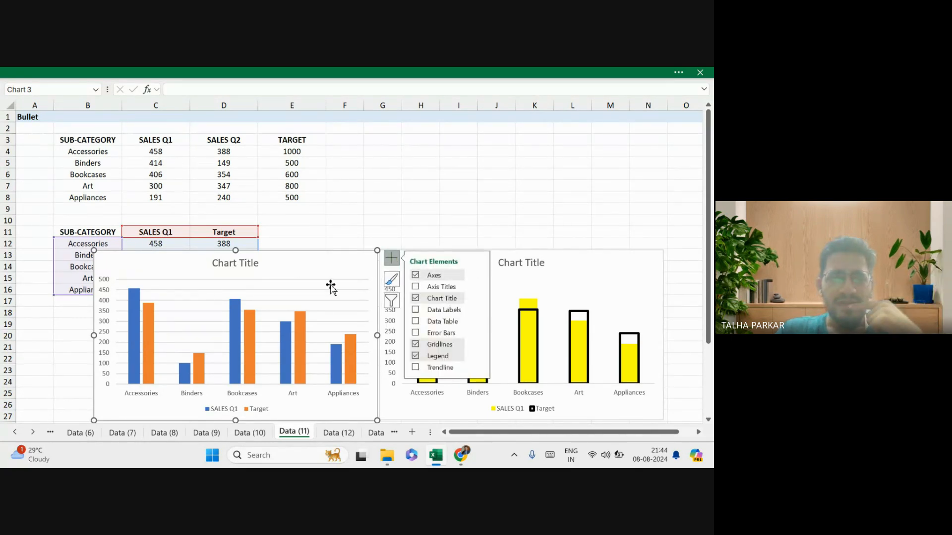
pyautogui.rightClick(285, 266)
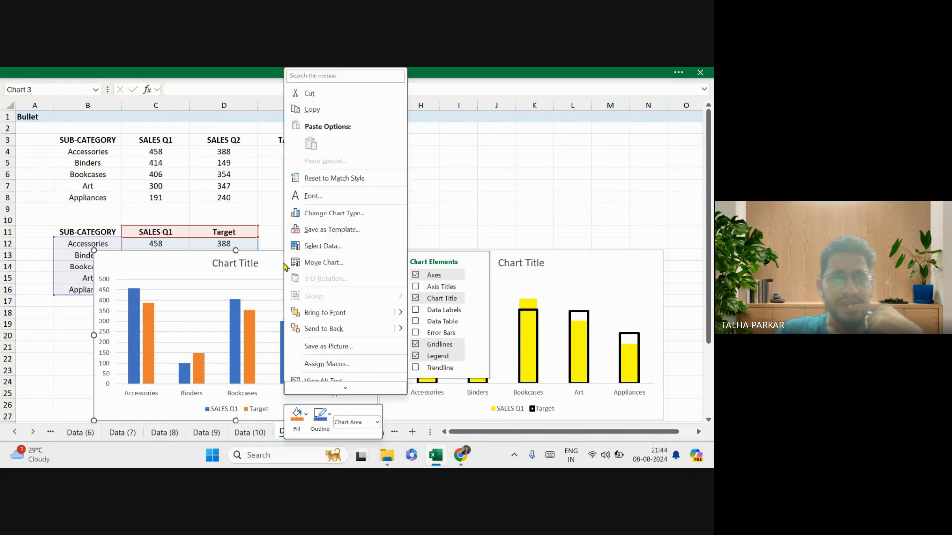
pyautogui.scroll(-1, 324, 304)
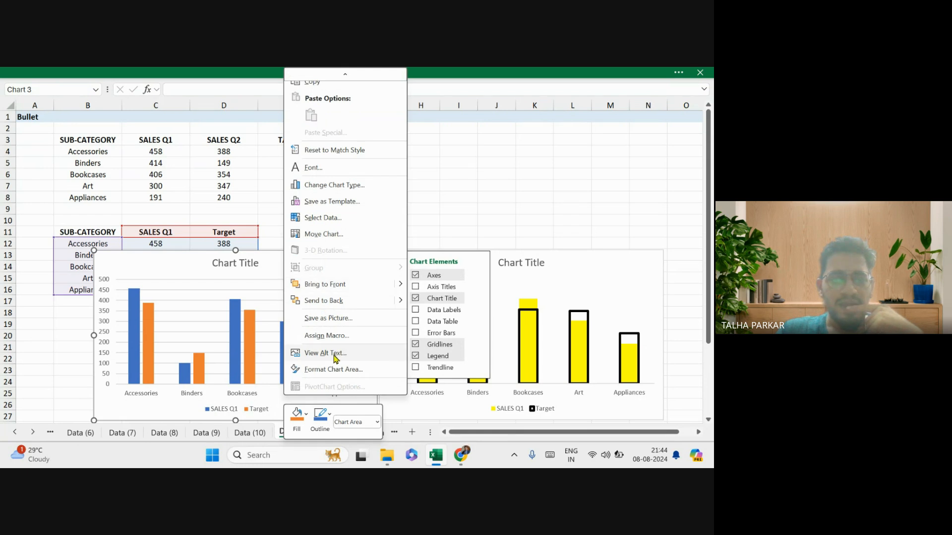
pyautogui.click(352, 187)
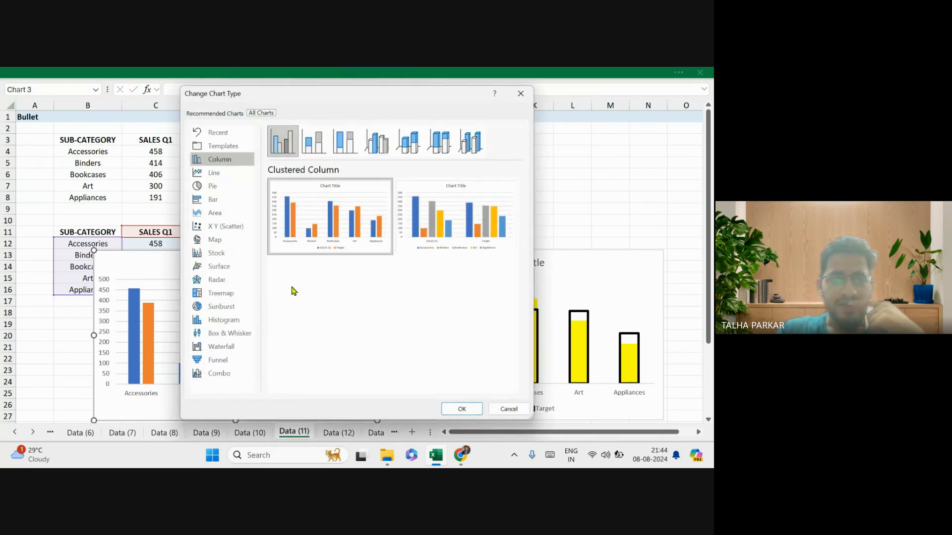
pyautogui.click(235, 377)
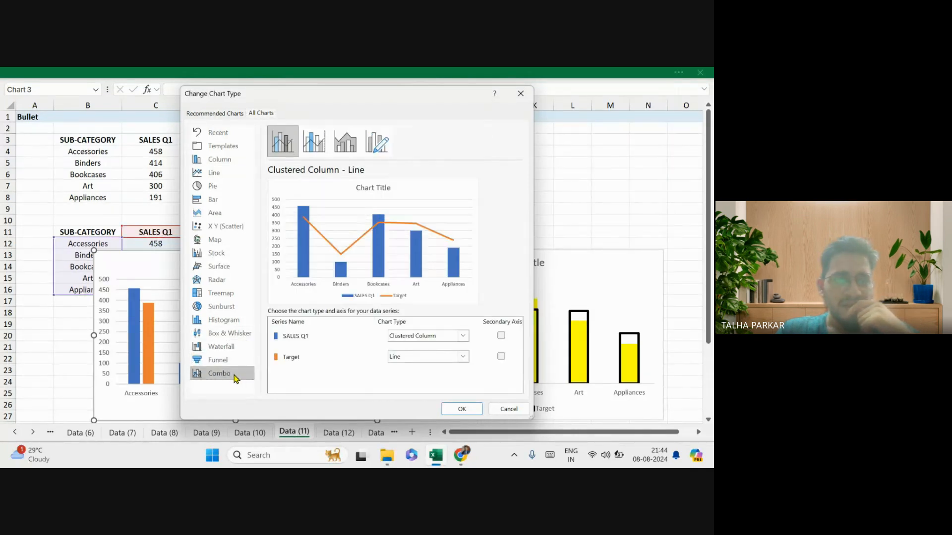
pyautogui.click(461, 357)
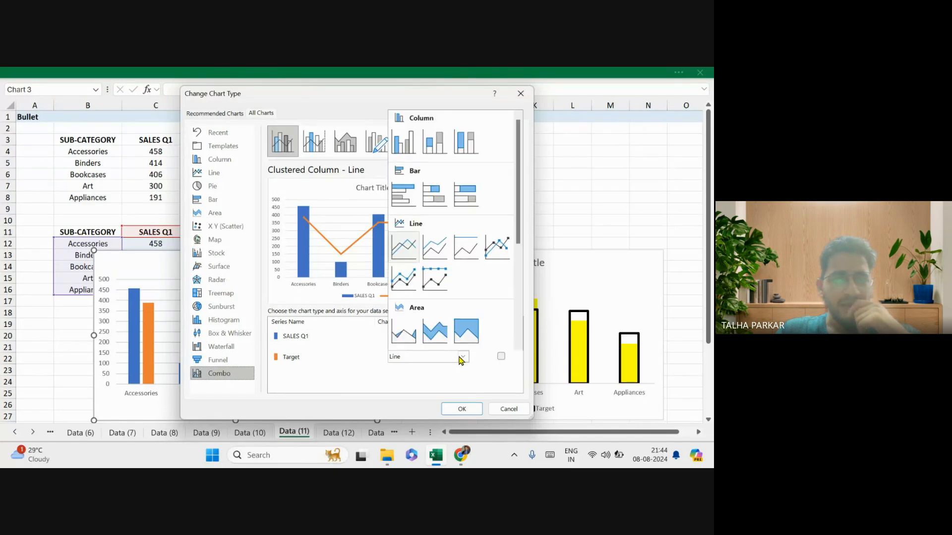
pyautogui.click(410, 146)
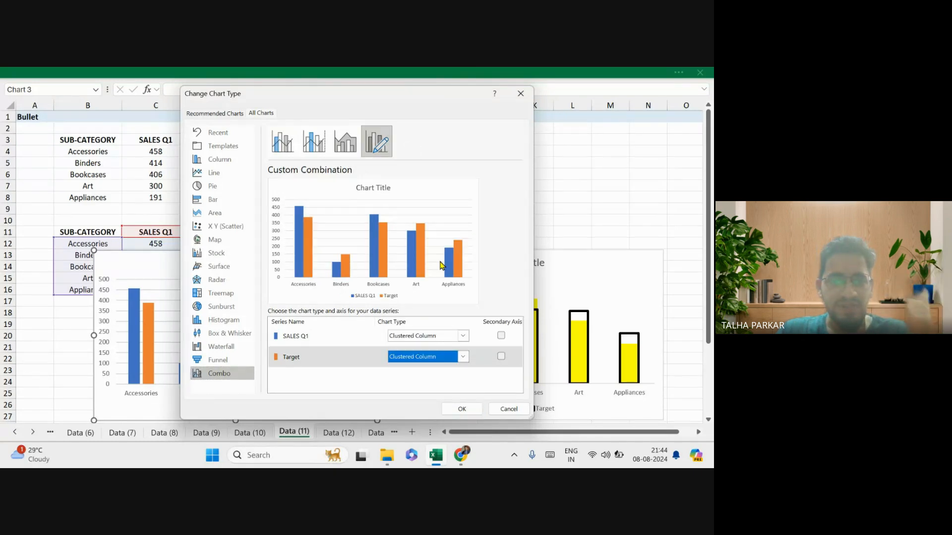
pyautogui.click(501, 336)
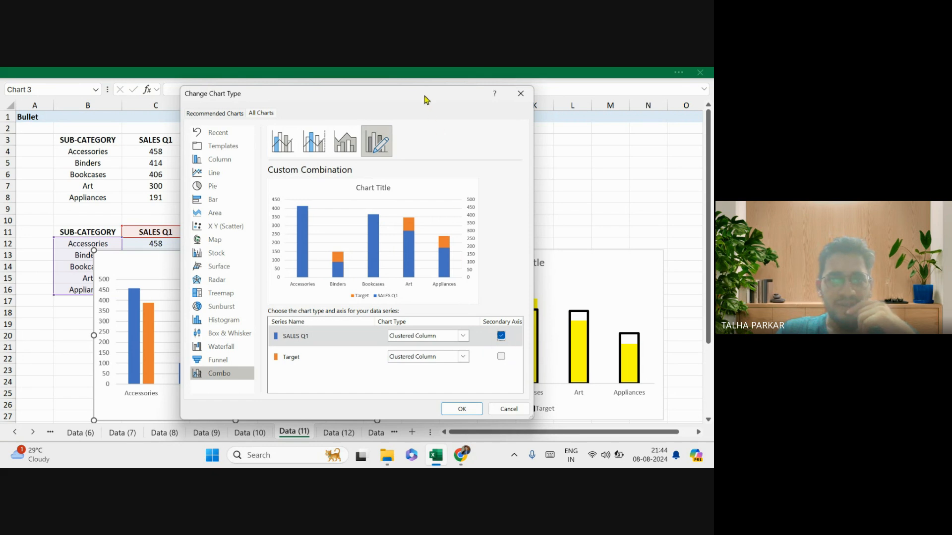
pyautogui.moveTo(424, 99); pyautogui.dragTo(666, 93)
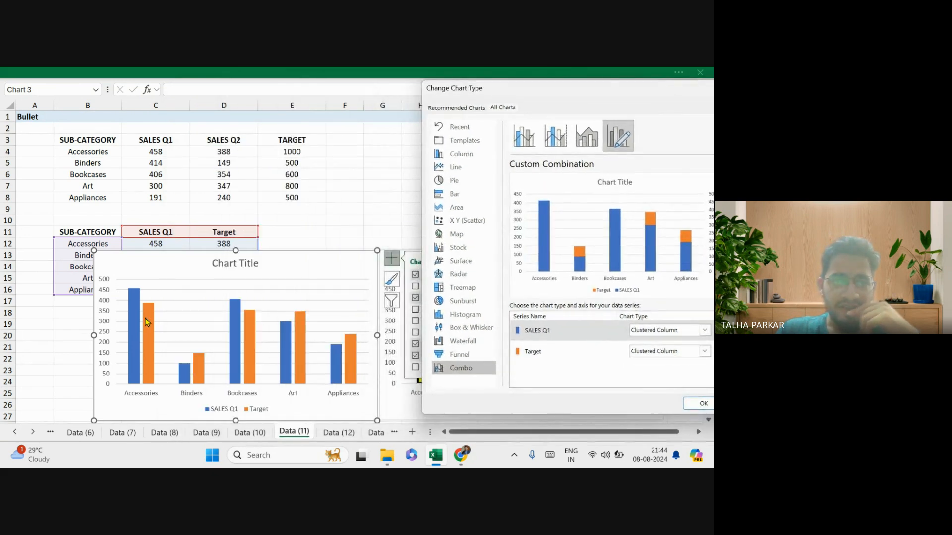
pyautogui.click(703, 403)
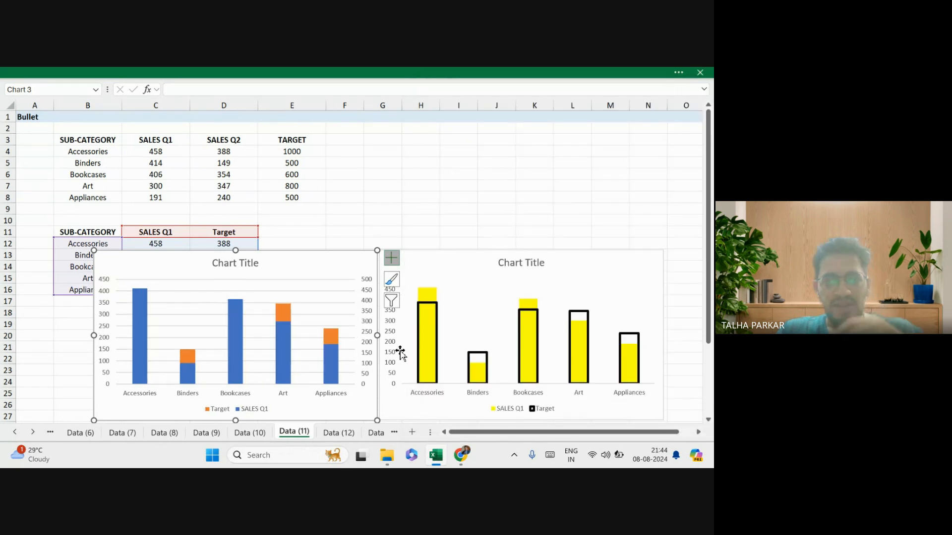
# Undo the column chart's change to a custom combination.
pyautogui.press('ctrl')
pyautogui.press('ctrl')
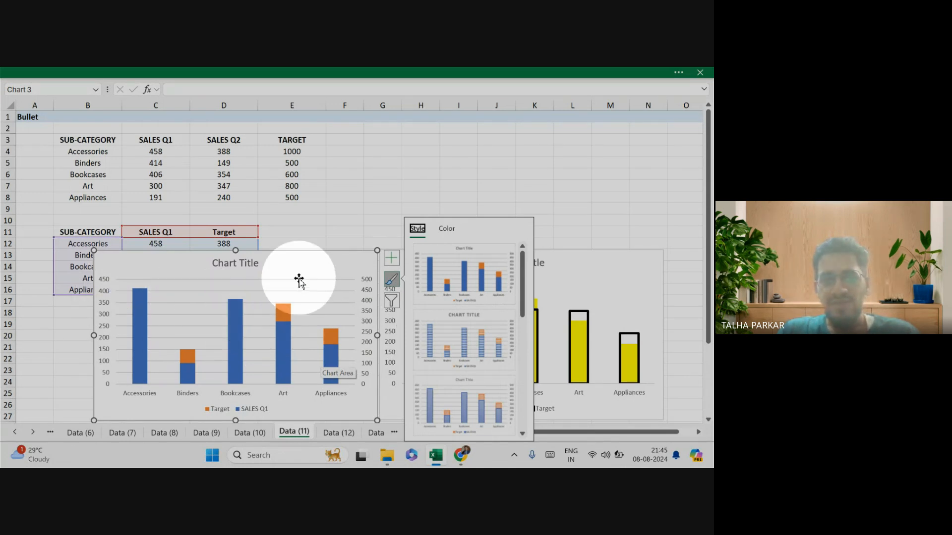
pyautogui.press('Escape')
pyautogui.press('Escape')
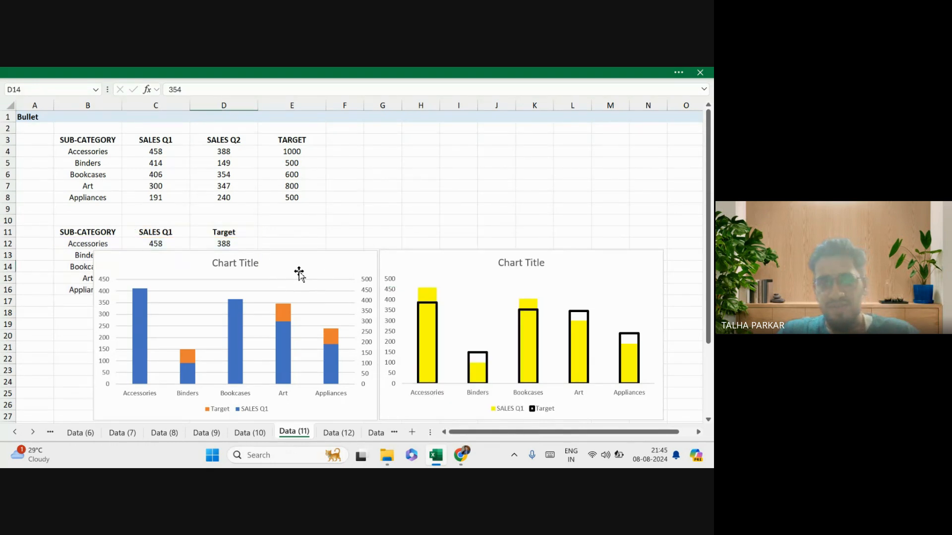
pyautogui.click(299, 273)
pyautogui.hotkey('ctrl', 'z')
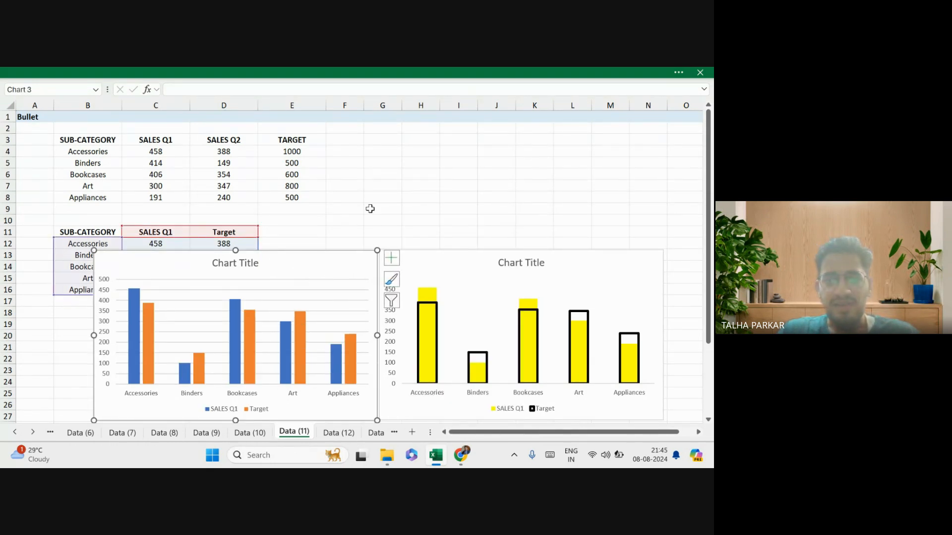
# Open the column chart's Format Chart Area options and expand its Size settings.
pyautogui.rightClick(300, 255)
pyautogui.scroll(-2, 348, 354)
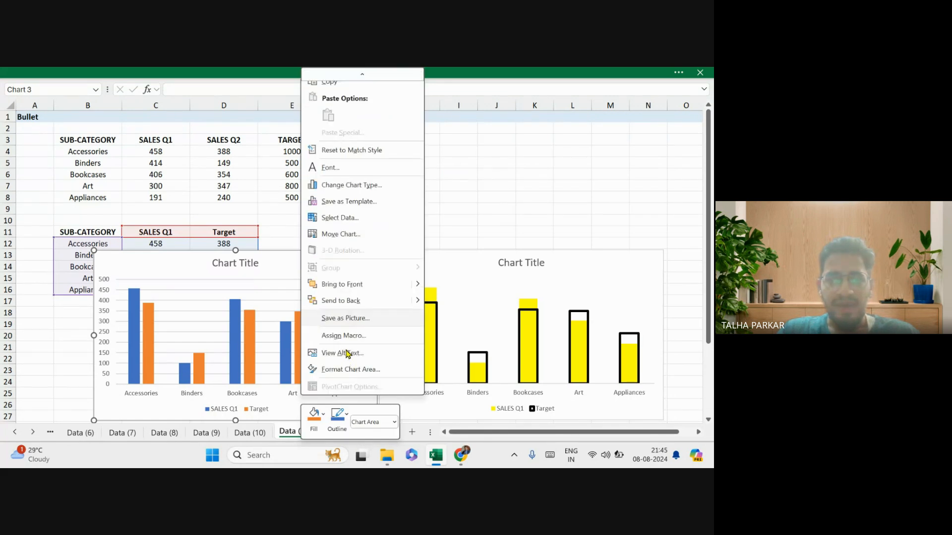
pyautogui.click(365, 369)
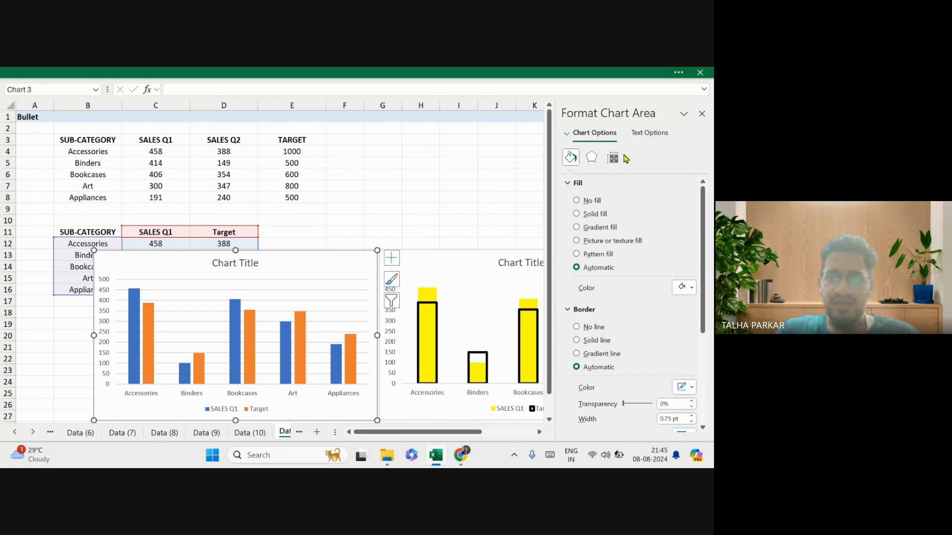
pyautogui.click(614, 158)
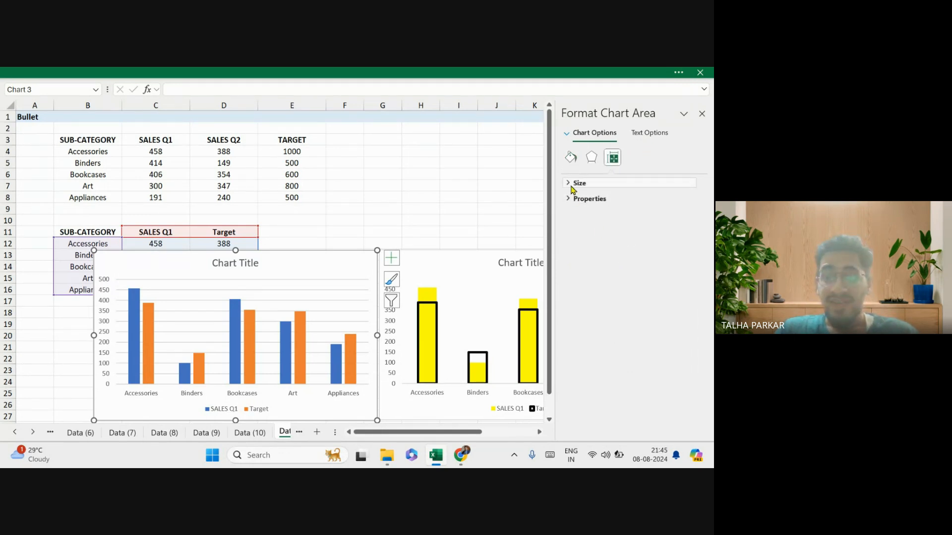
pyautogui.click(575, 184)
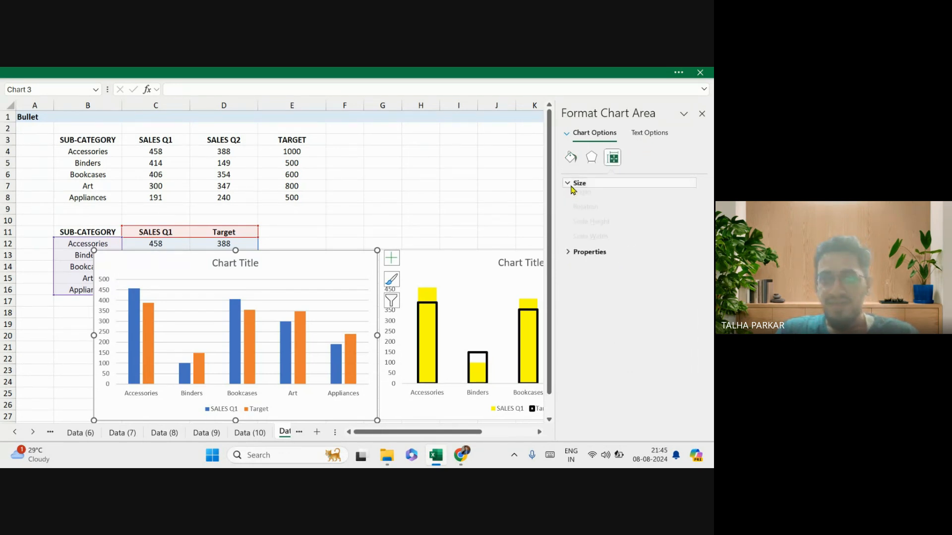
# Set the gap width of the column chart's Target series to 169%.
pyautogui.rightClick(250, 332)
pyautogui.press('Escape')
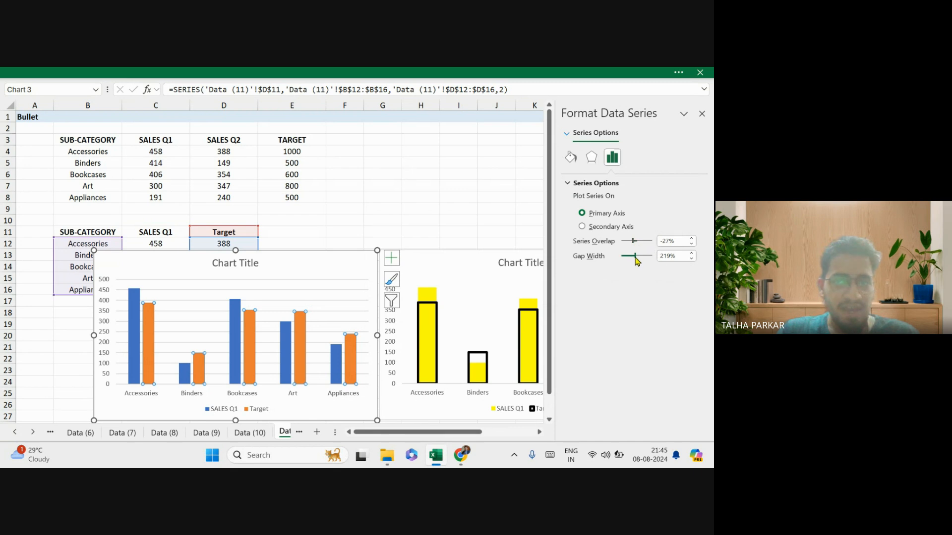
pyautogui.moveTo(636, 257); pyautogui.dragTo(629, 256)
# Glance at the bullet chart image results in Chrome, return to Excel and select the whole clustered column chart.
pyautogui.hotkey('alt', 'Tab')
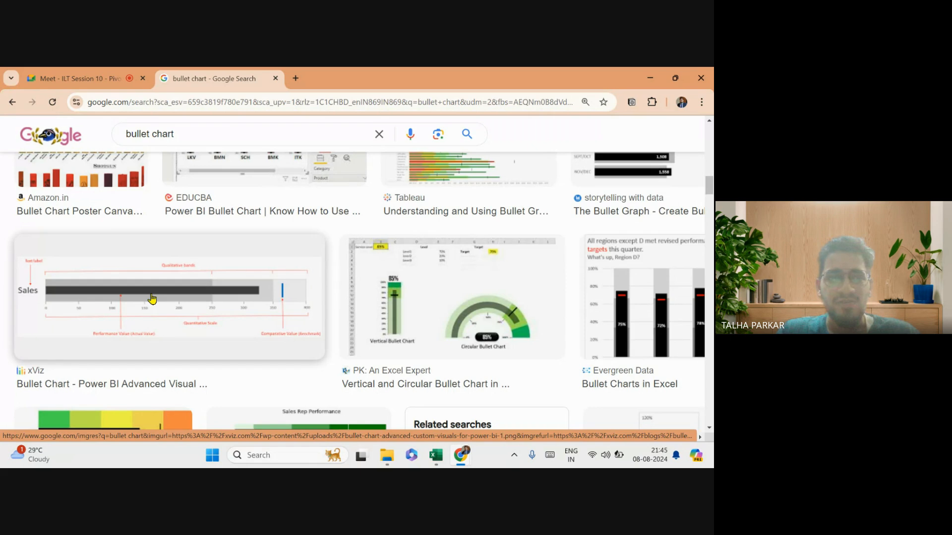
pyautogui.hotkey('alt', 'Tab')
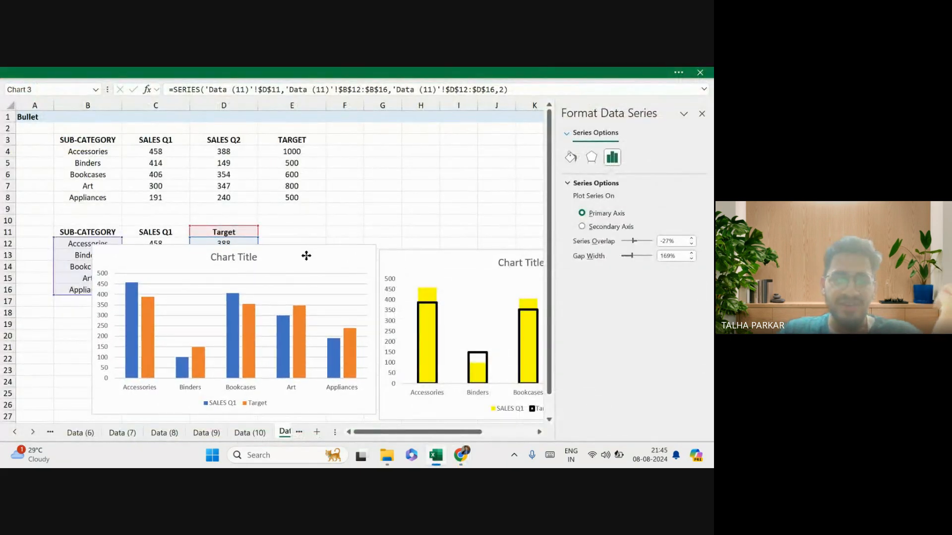
pyautogui.click(306, 255)
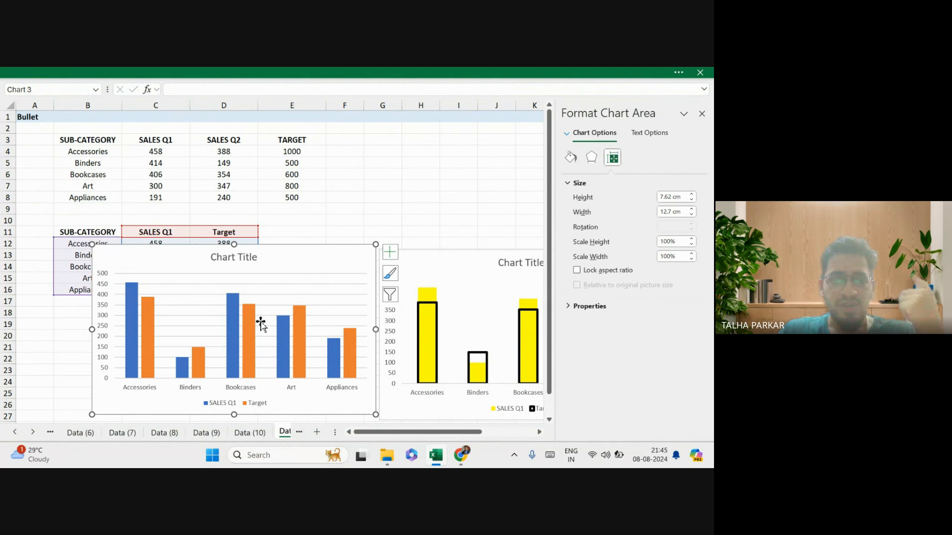
pyautogui.rightClick(281, 253)
pyautogui.click(347, 260)
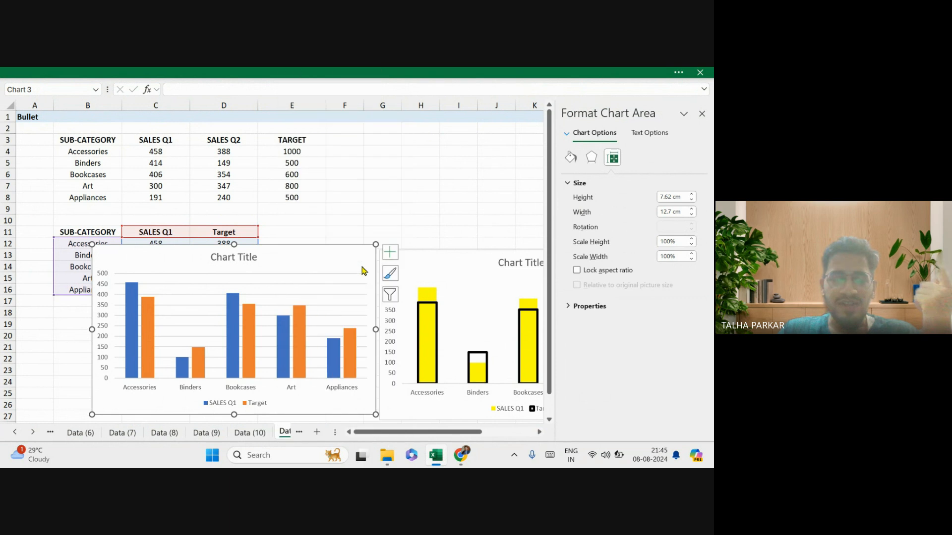
# Change the column chart to a custom combination with both series as Clustered Column and SALES Q1 on the secondary axis.
pyautogui.click(221, 373)
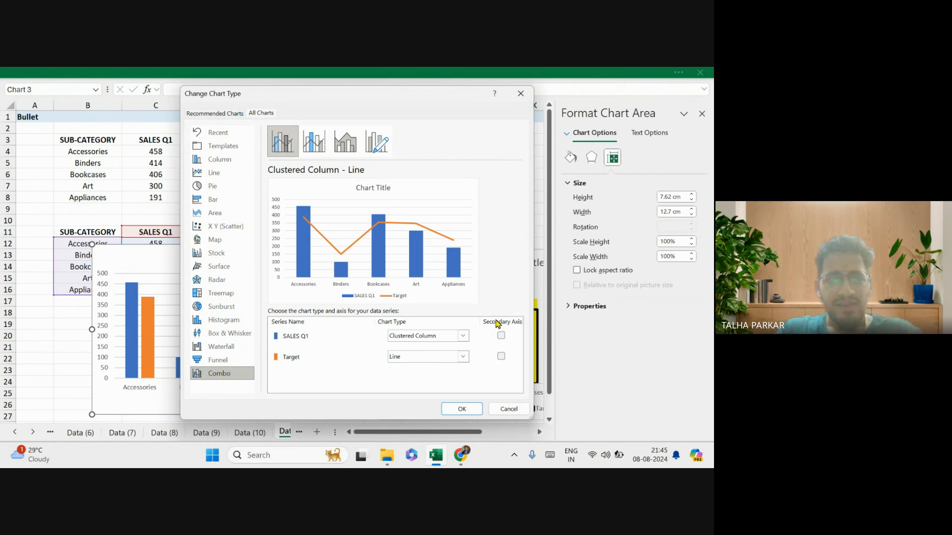
pyautogui.click(463, 357)
pyautogui.click(404, 141)
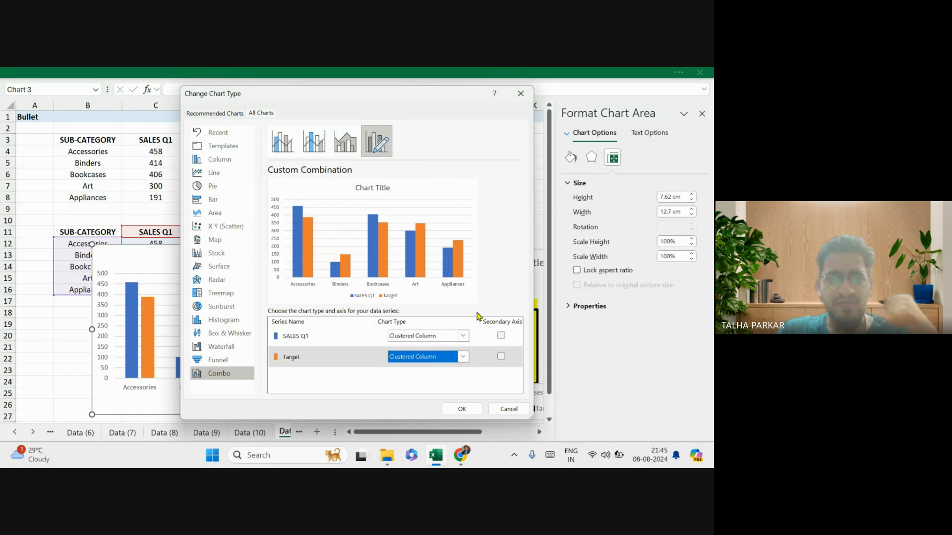
pyautogui.click(501, 336)
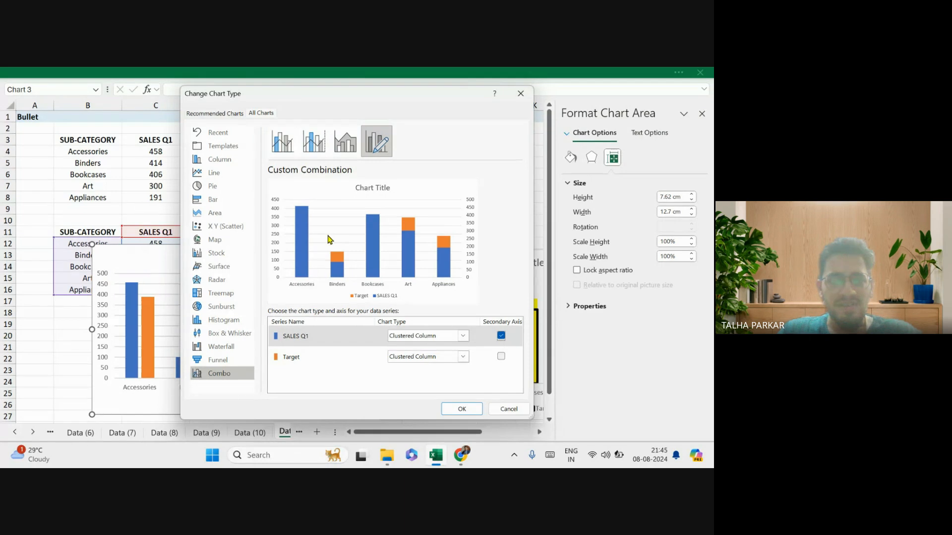
pyautogui.click(453, 407)
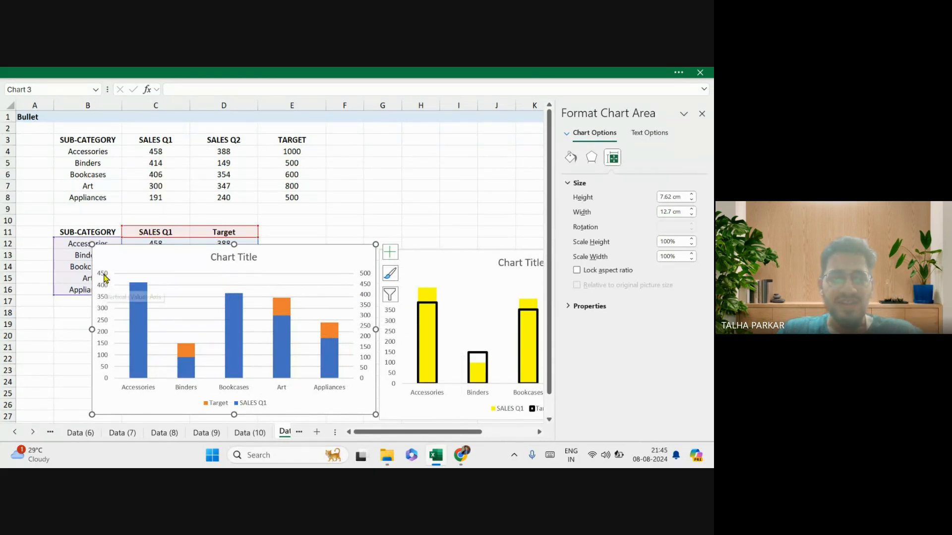
# Set the maximum bound of the combo chart's secondary vertical axis to 450.
pyautogui.press('ctrl')
pyautogui.press('ctrl')
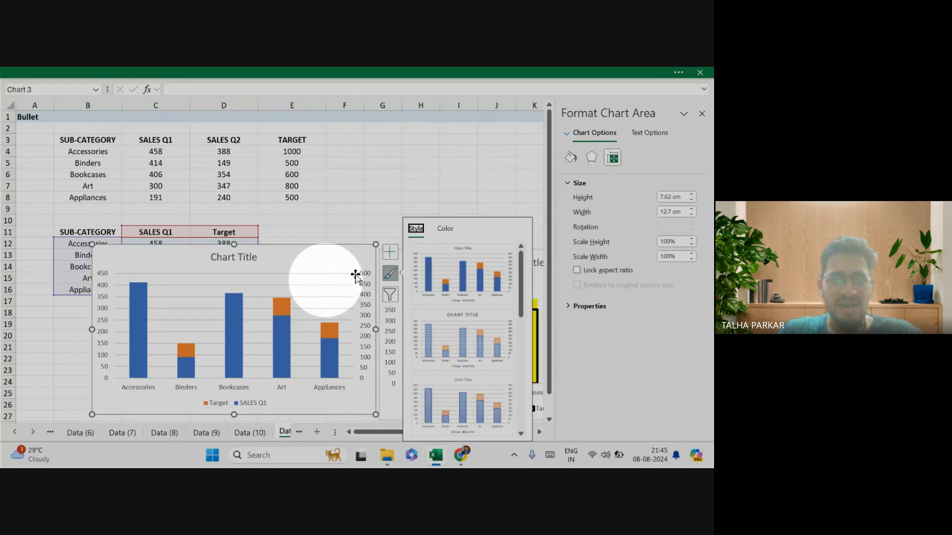
pyautogui.rightClick(363, 282)
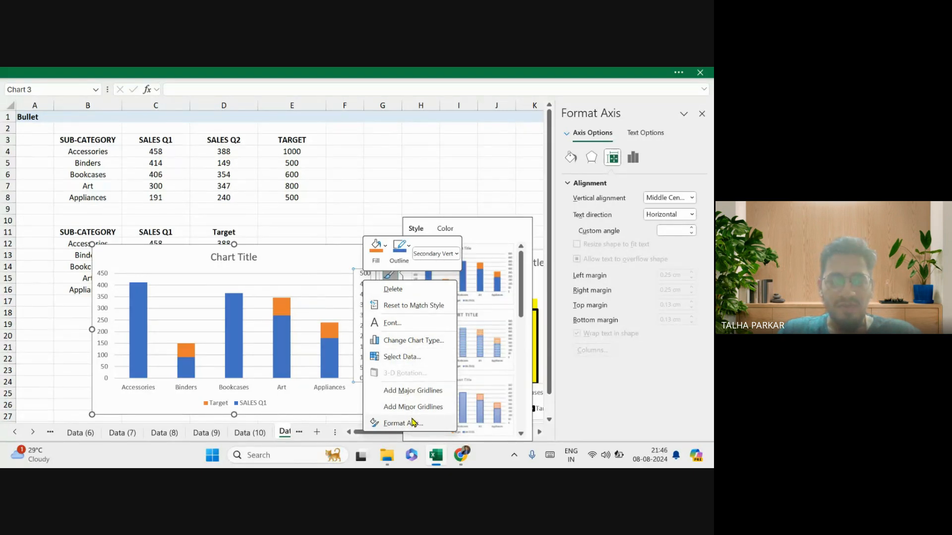
pyautogui.rightClick(362, 320)
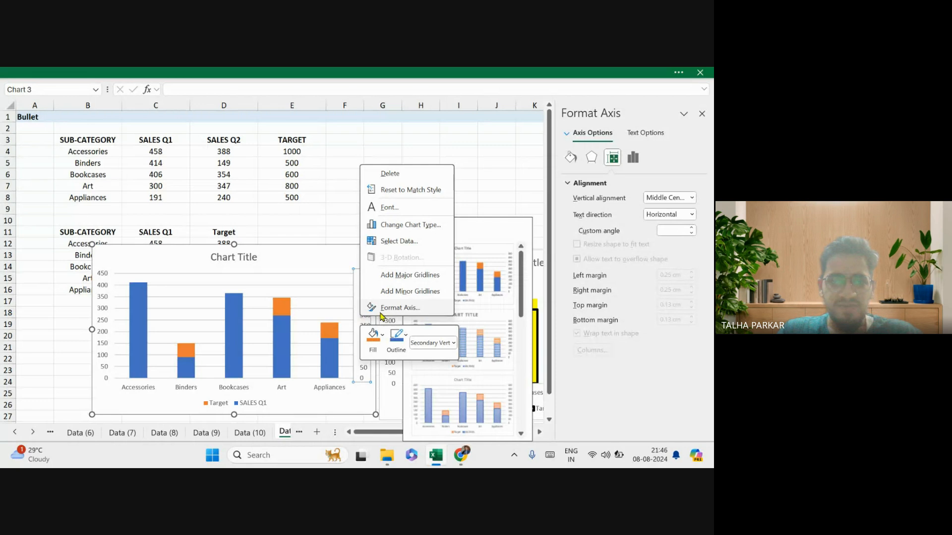
pyautogui.click(397, 307)
pyautogui.click(659, 225)
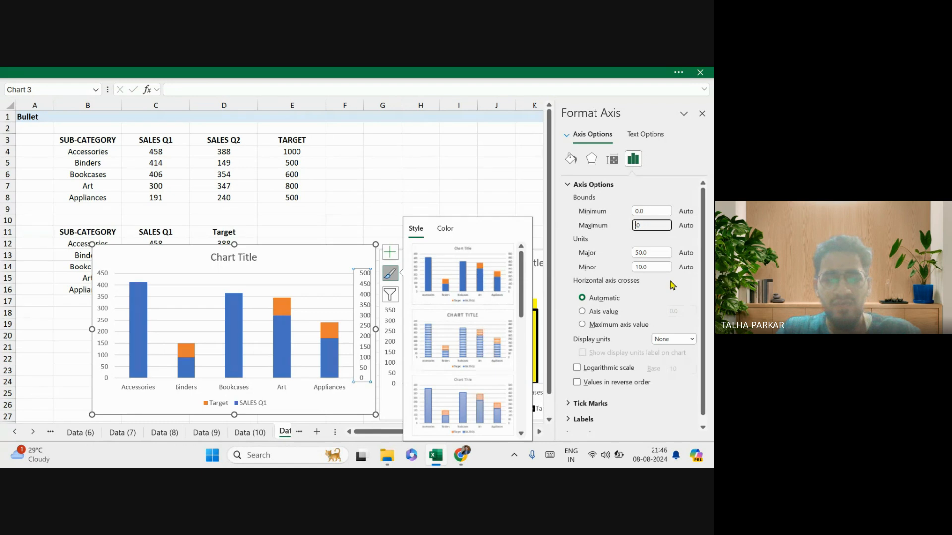
pyautogui.press('Return')
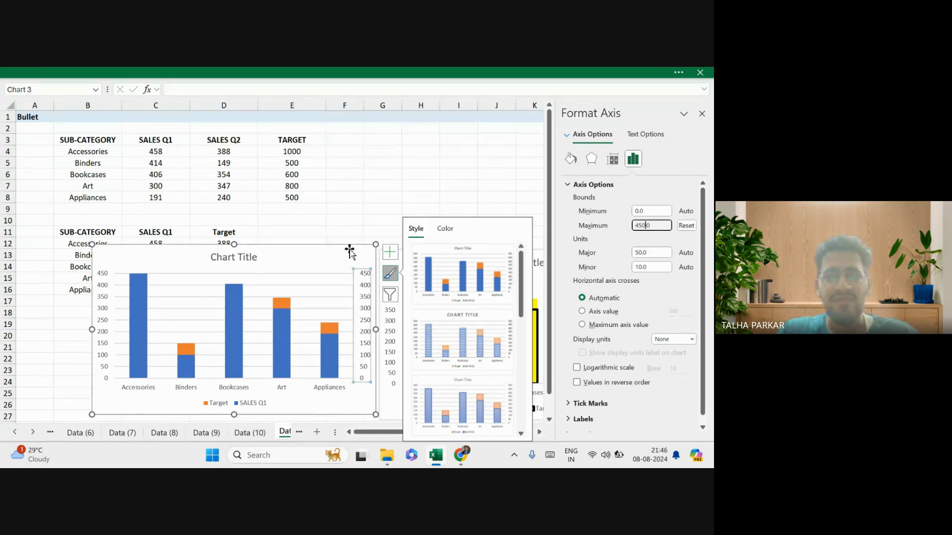
pyautogui.click(350, 252)
pyautogui.click(391, 274)
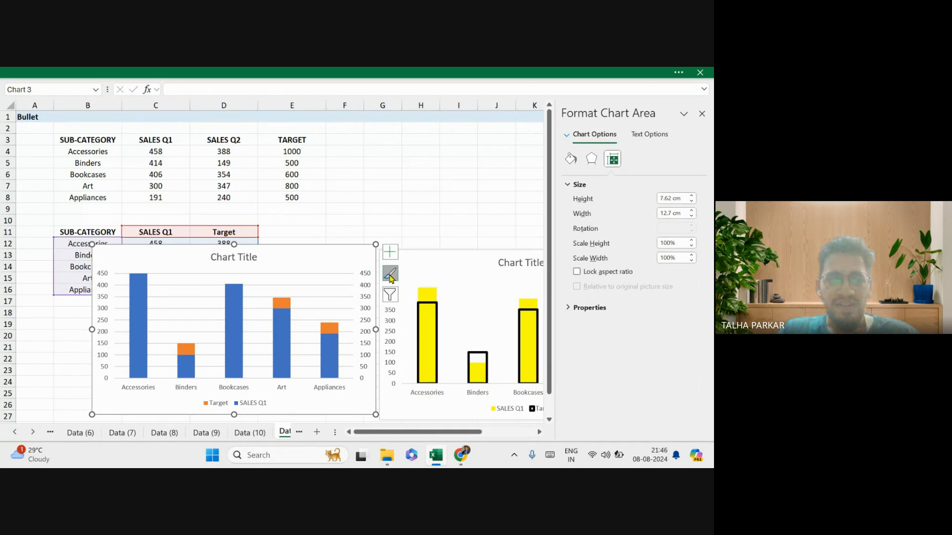
# Delete the major gridlines from the combo chart.
pyautogui.click(320, 276)
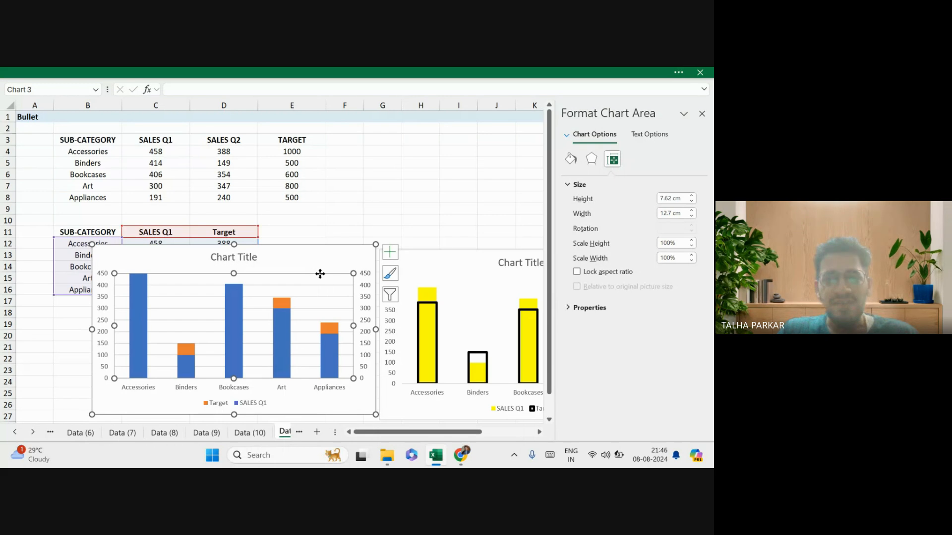
pyautogui.click(308, 286)
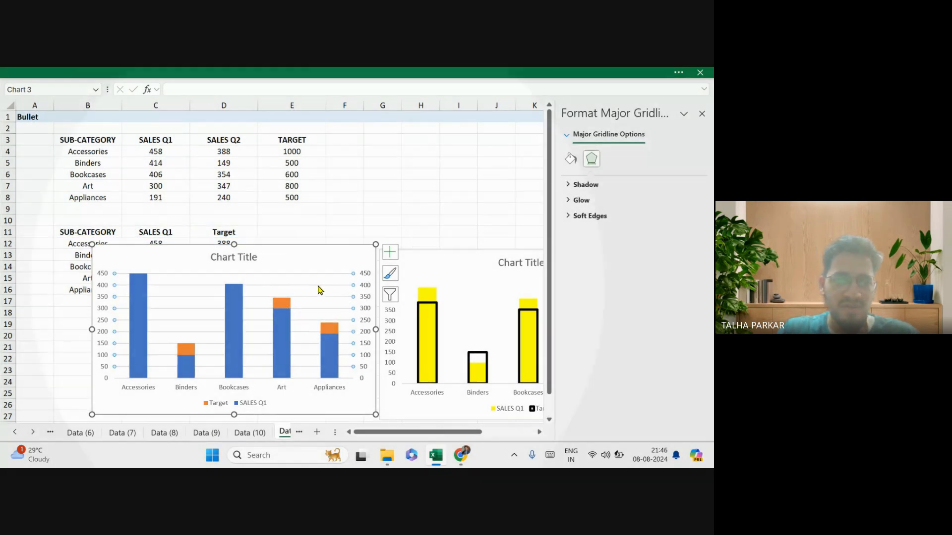
pyautogui.click(342, 285)
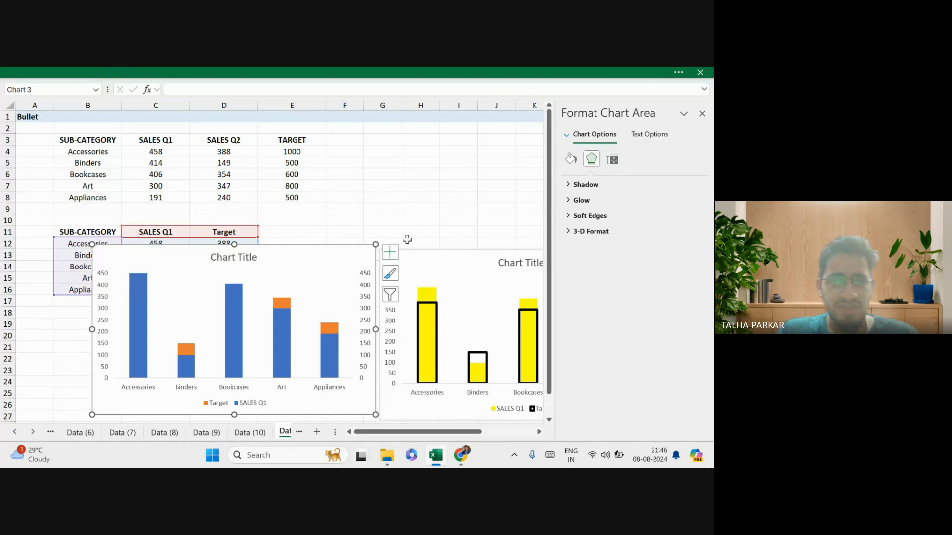
pyautogui.click(390, 252)
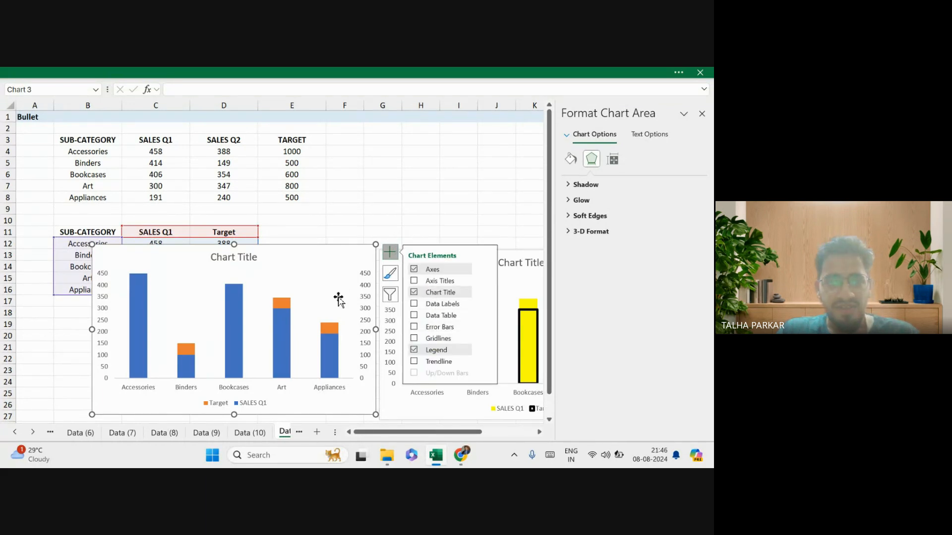
pyautogui.press('Escape')
pyautogui.click(474, 73)
pyautogui.click(346, 251)
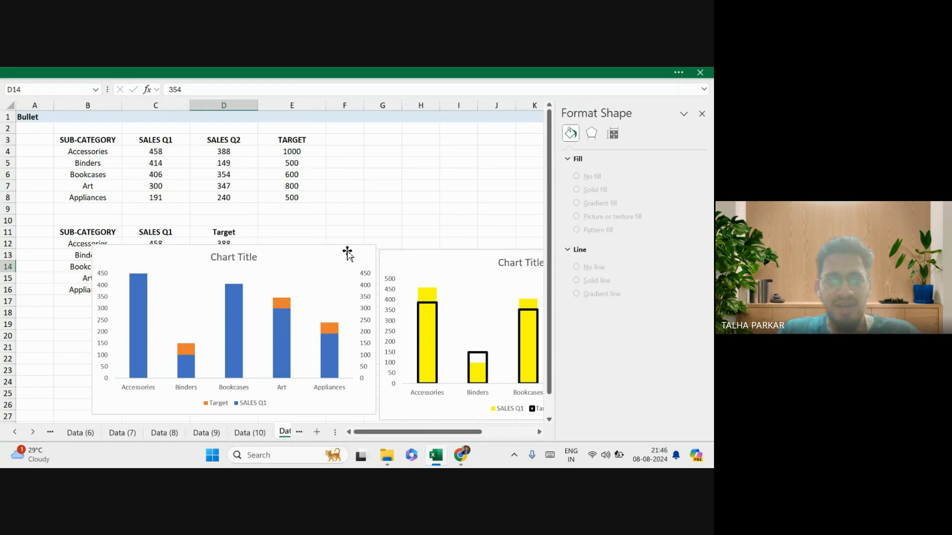
pyautogui.click(340, 258)
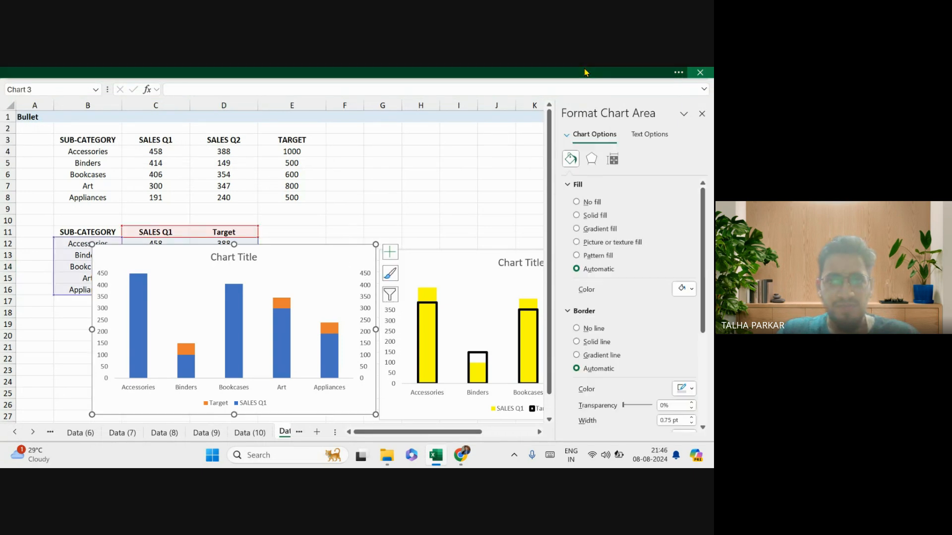
pyautogui.click(504, 73)
pyautogui.click(558, 107)
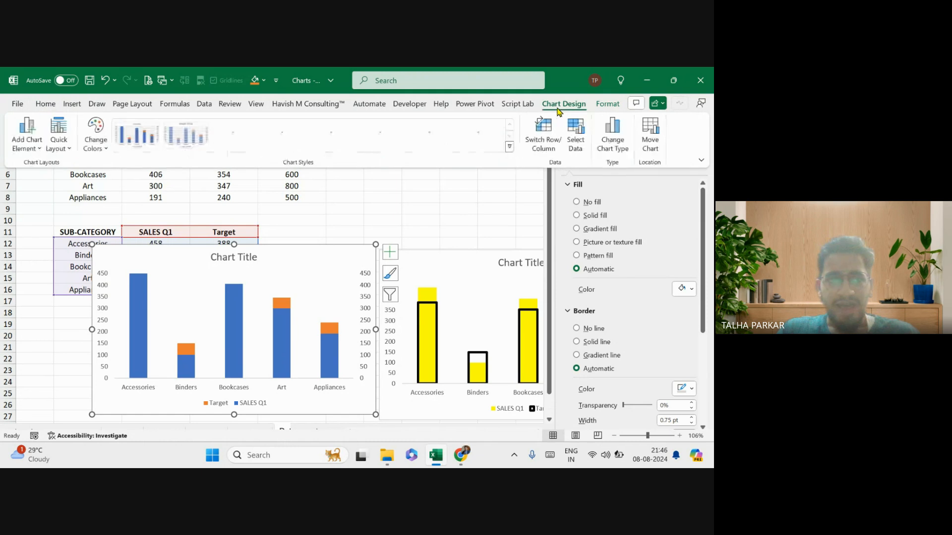
pyautogui.click(28, 132)
pyautogui.press('Escape')
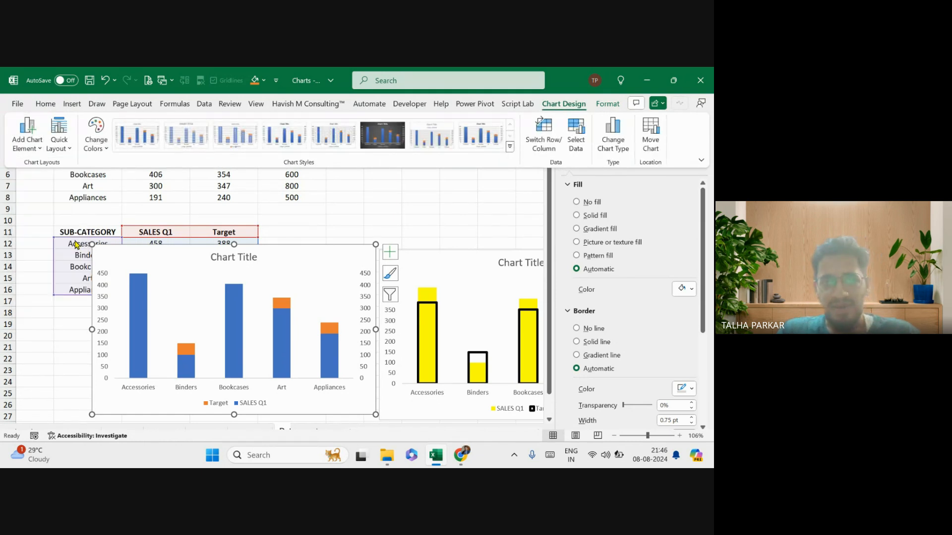
pyautogui.click(304, 254)
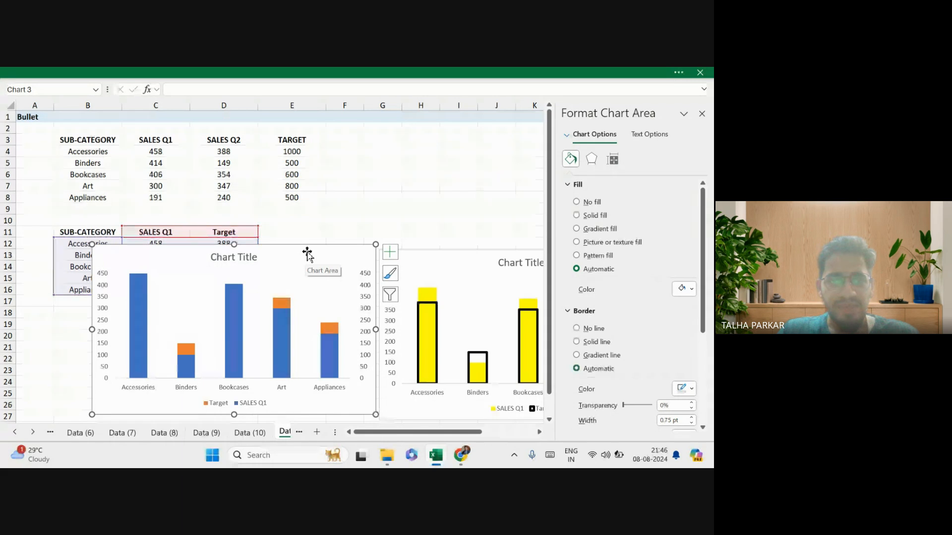
# Nudge the combo chart slightly down and set the gap width of its SALES Q1 series to 389%.
pyautogui.moveTo(305, 252); pyautogui.dragTo(306, 256)
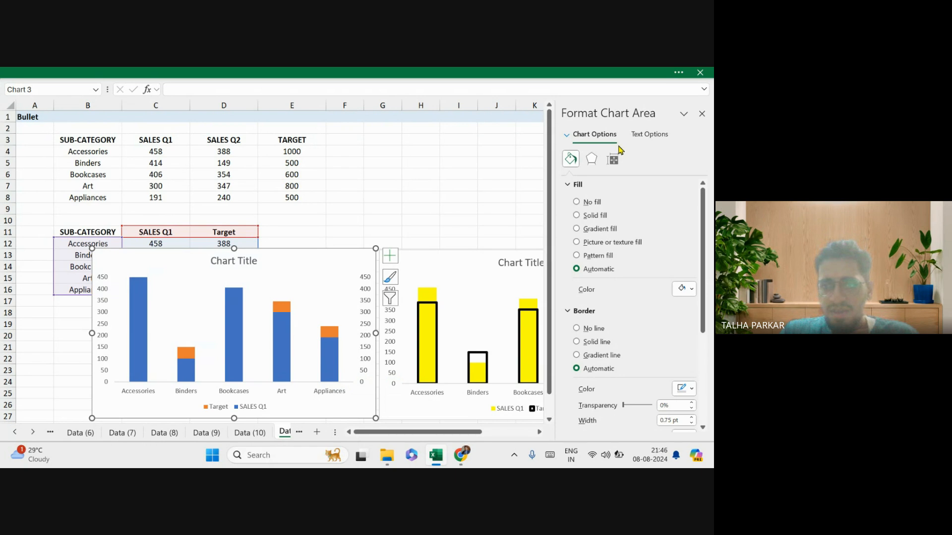
pyautogui.rightClick(292, 336)
pyautogui.click(330, 327)
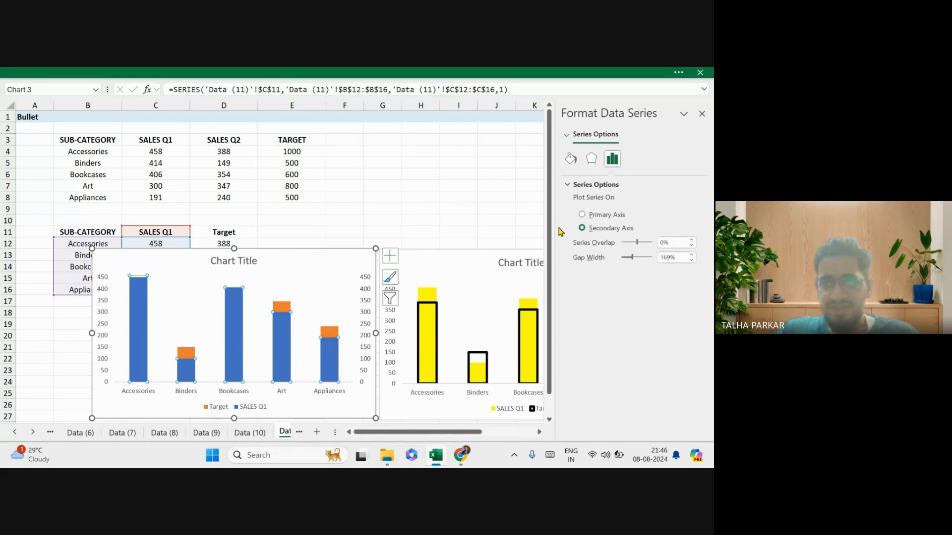
pyautogui.click(569, 139)
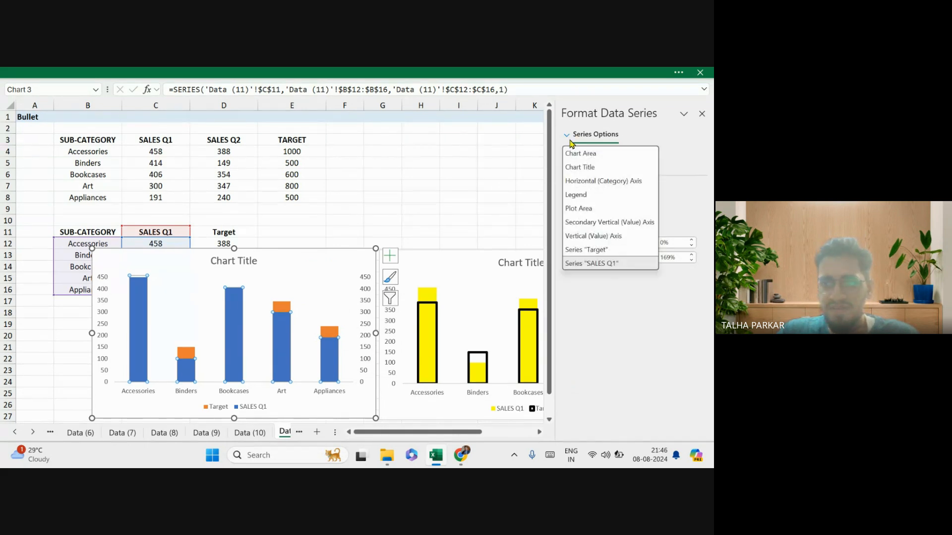
pyautogui.click(604, 263)
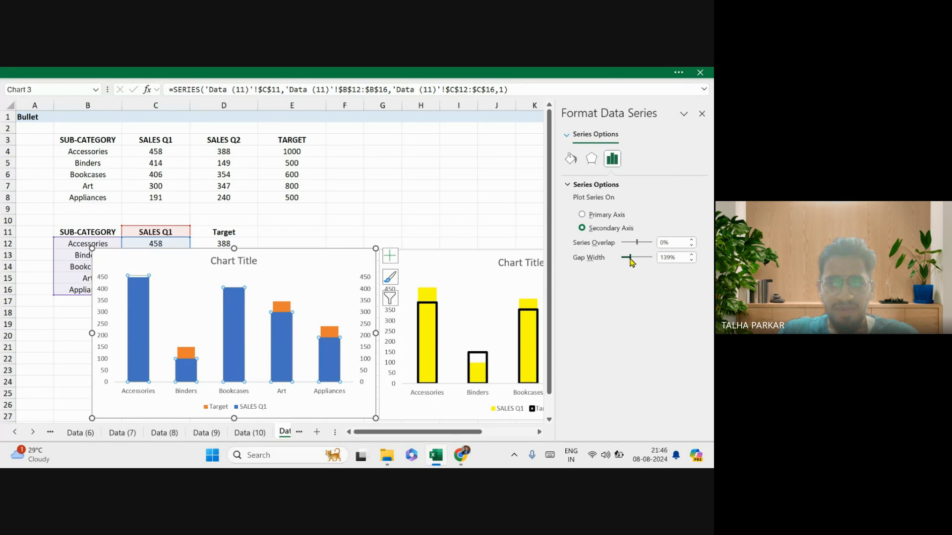
pyautogui.moveTo(638, 261); pyautogui.dragTo(645, 262)
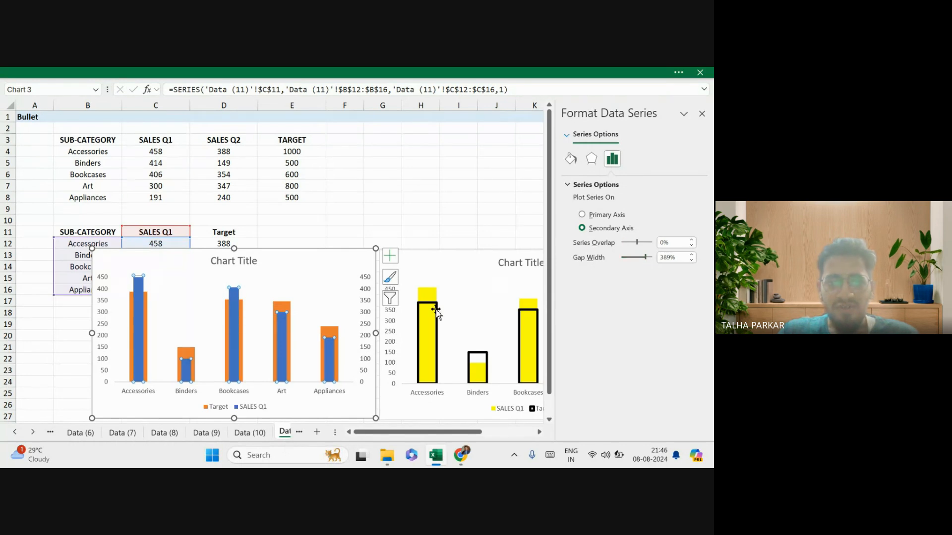
# Set the gap width of the combo chart's Target series to 129%.
pyautogui.click(568, 139)
pyautogui.click(596, 249)
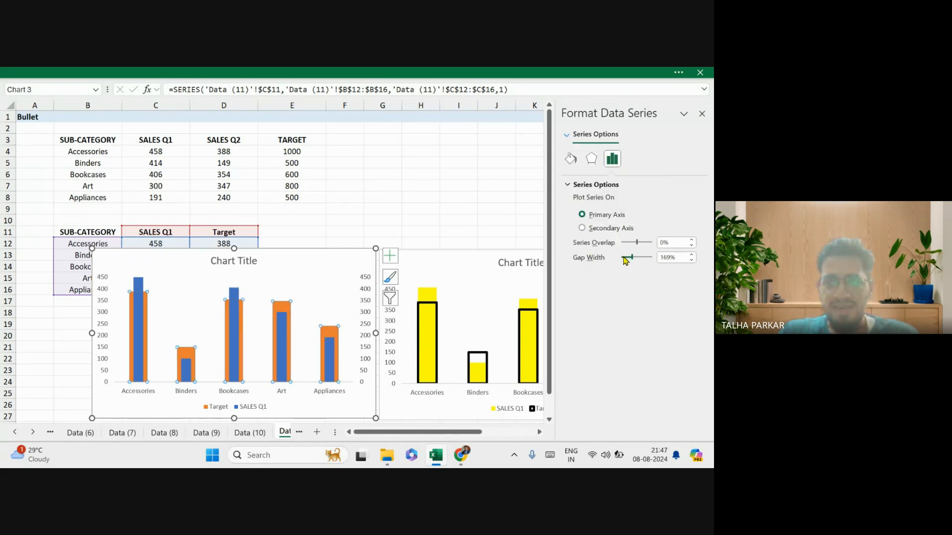
pyautogui.moveTo(634, 262); pyautogui.dragTo(629, 262)
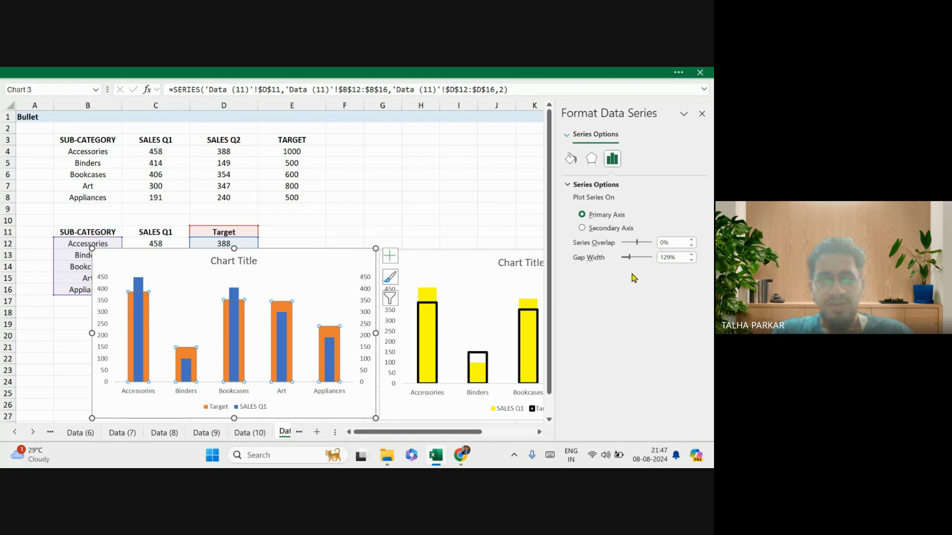
# Give the combo chart's SALES Q1 series a solid dark grey fill.
pyautogui.click(407, 293)
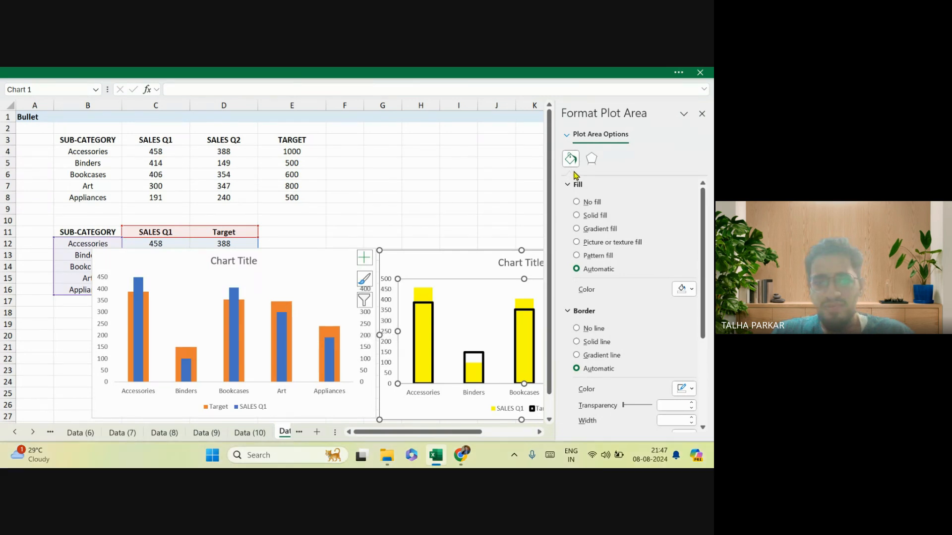
pyautogui.click(331, 370)
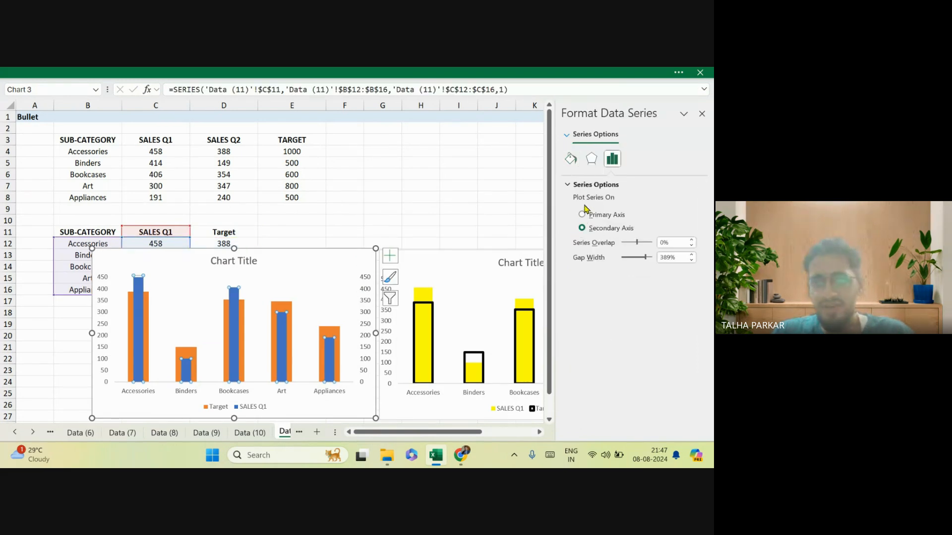
pyautogui.click(571, 160)
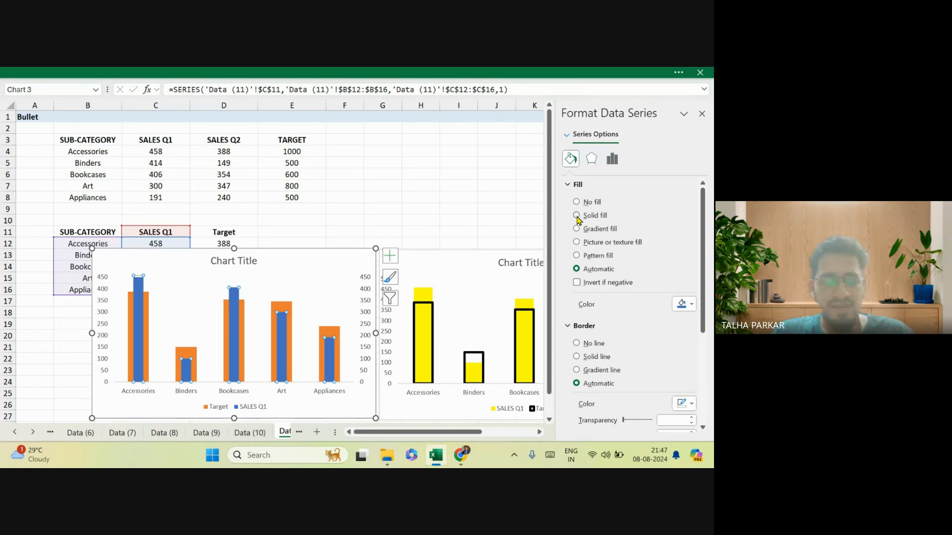
pyautogui.click(577, 216)
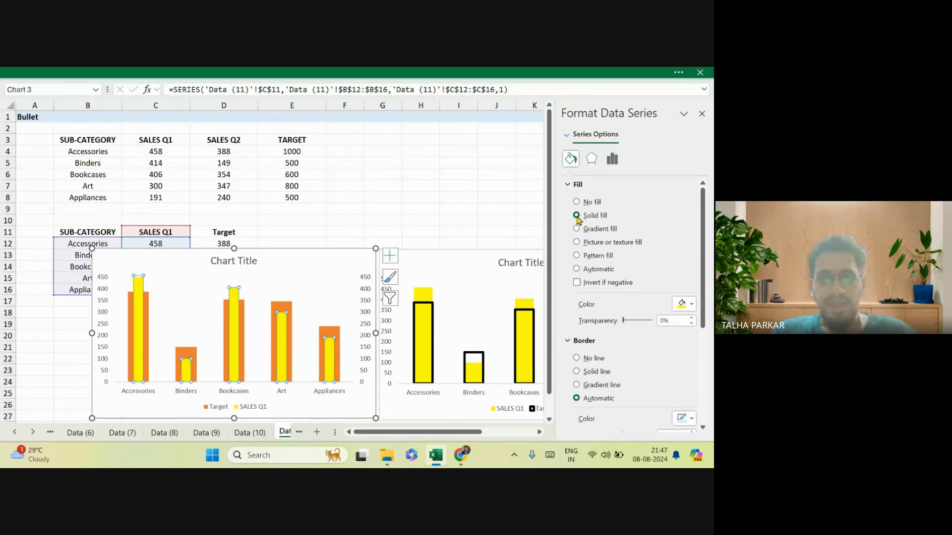
pyautogui.click(684, 305)
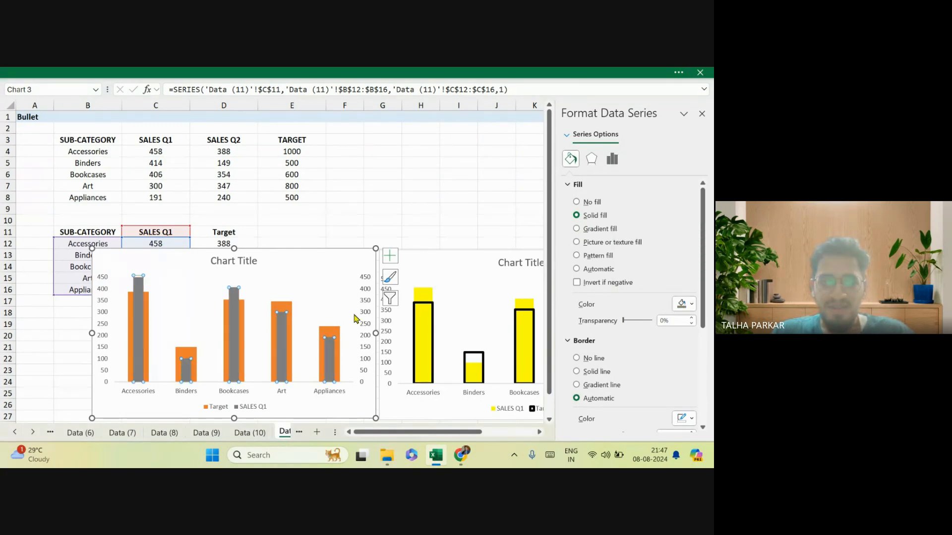
# Give the combo chart's Target series a solid black fill and select the whole chart.
pyautogui.click(292, 312)
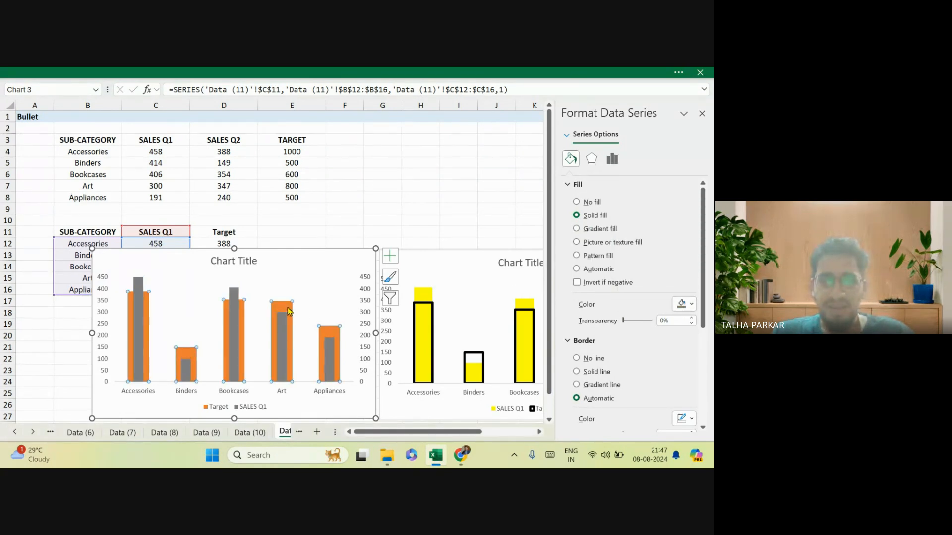
pyautogui.click(577, 216)
pyautogui.click(684, 304)
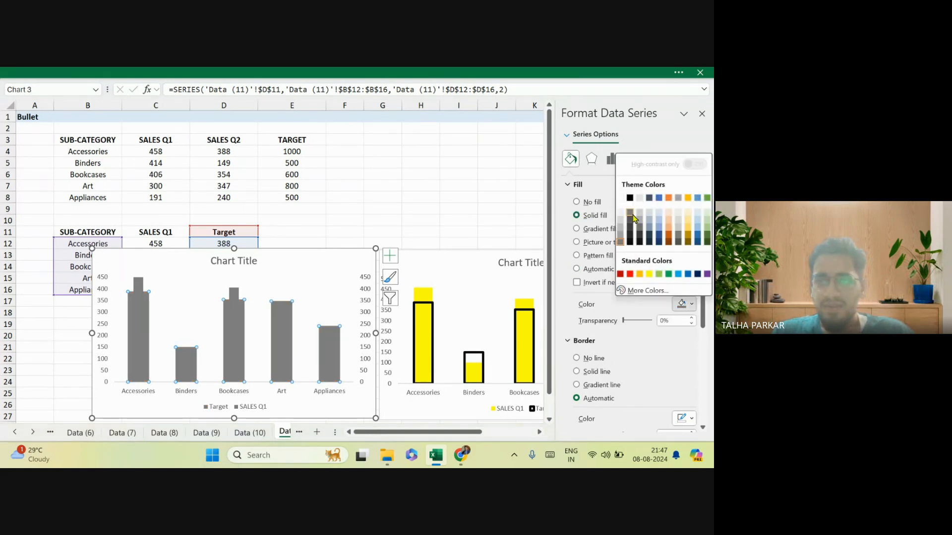
pyautogui.click(630, 198)
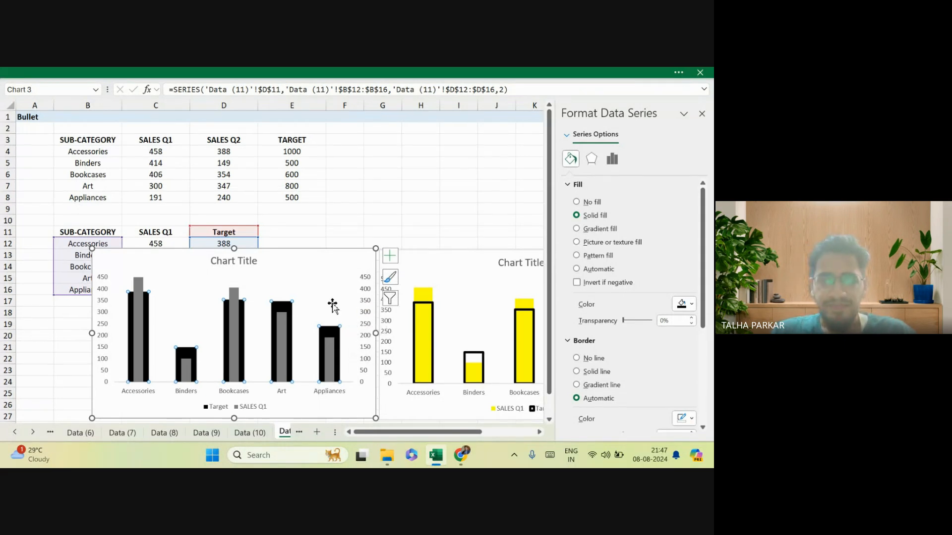
pyautogui.click(324, 263)
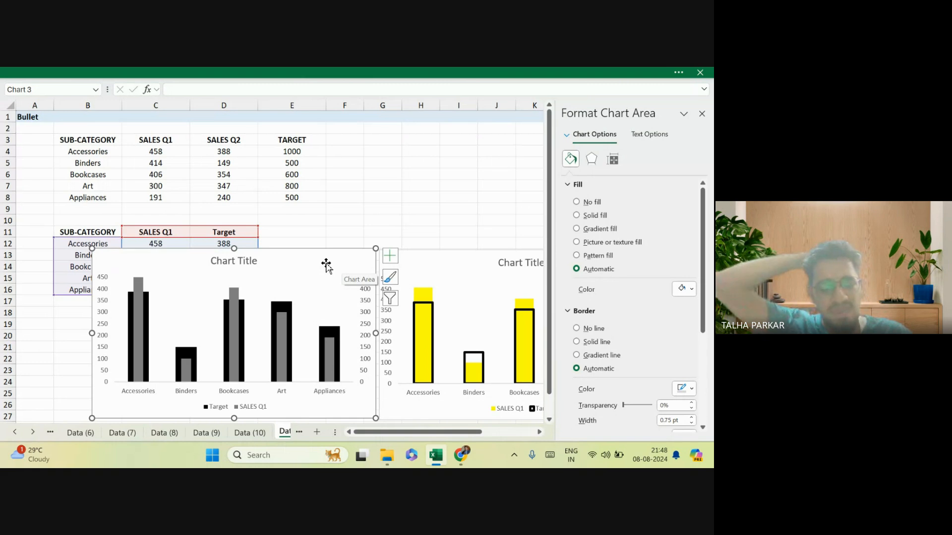
# Change the title of the black-and-grey combo chart to "Thermometer Chart".
pyautogui.click(245, 263)
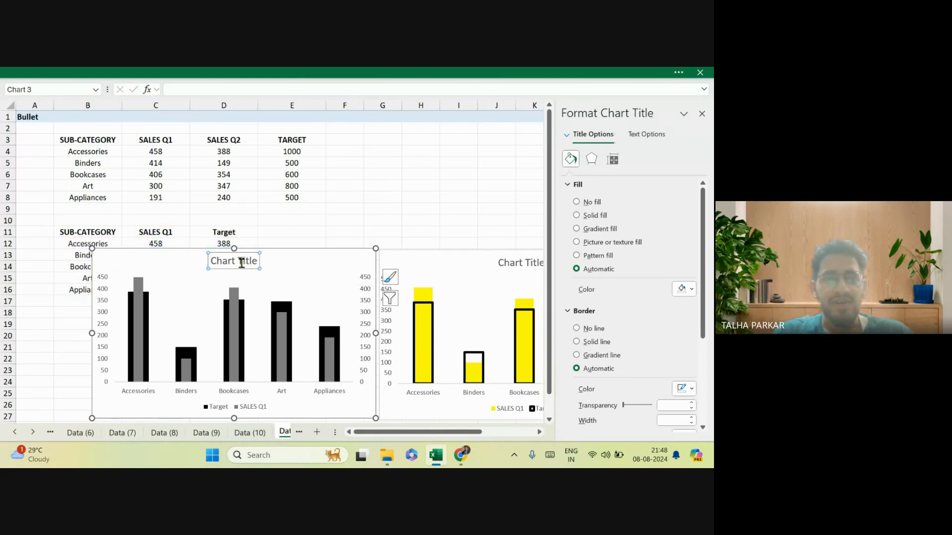
pyautogui.tripleClick(242, 264)
pyautogui.write('Thermo')
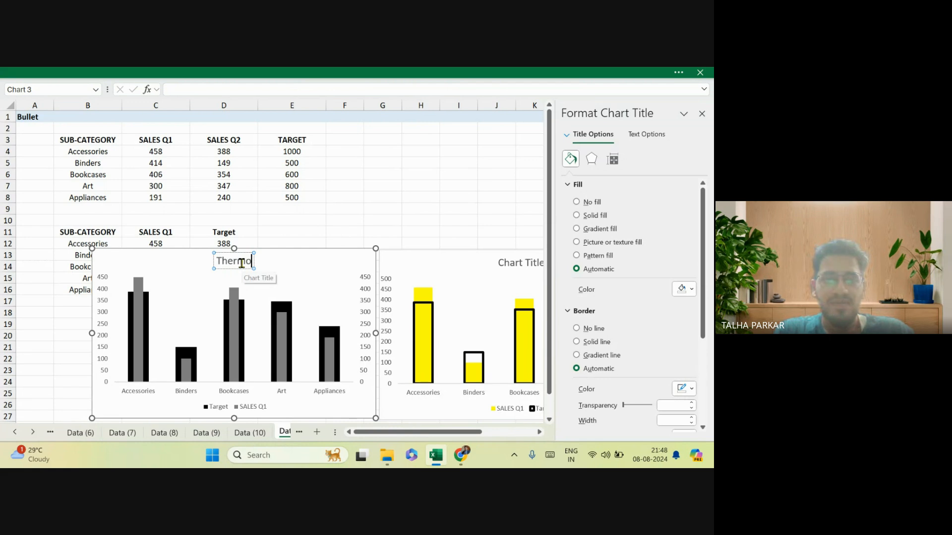
pyautogui.write('meter Chart')
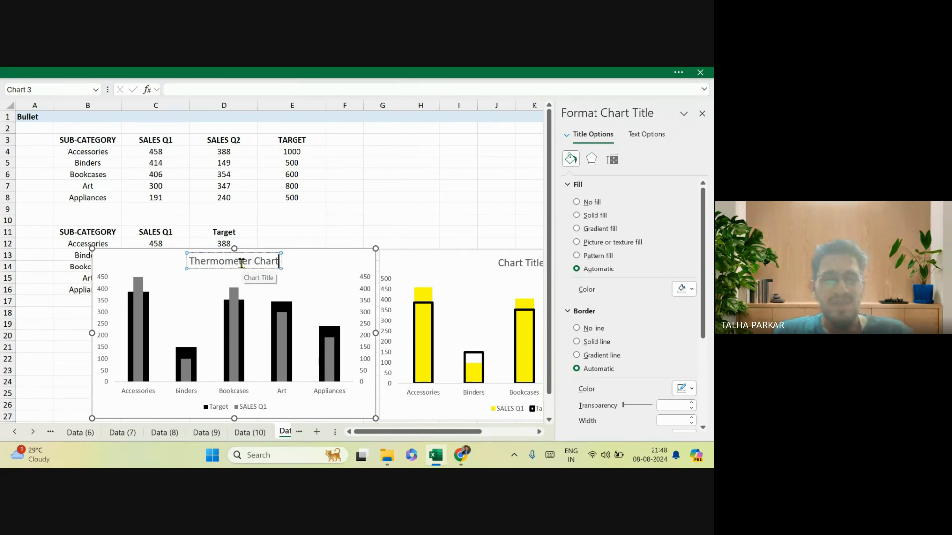
pyautogui.click(304, 260)
pyautogui.click(391, 255)
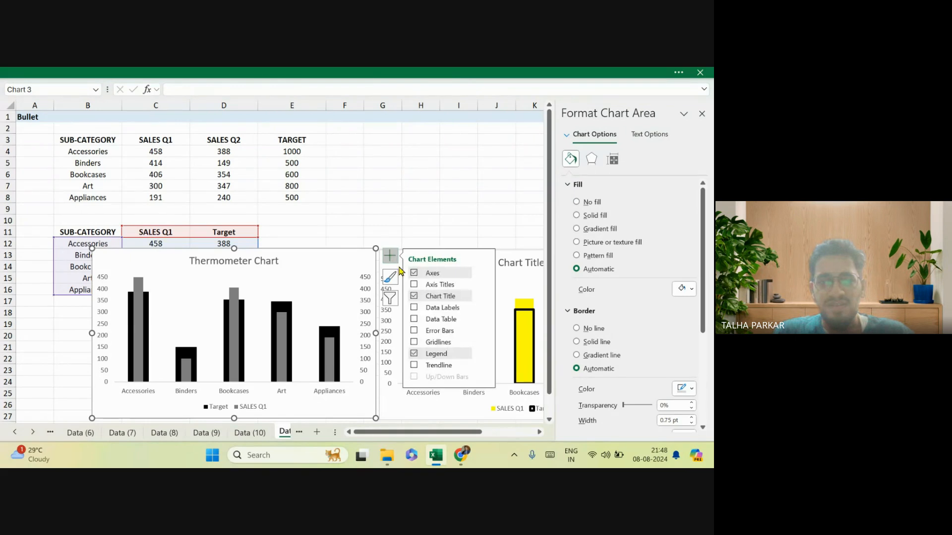
pyautogui.click(304, 247)
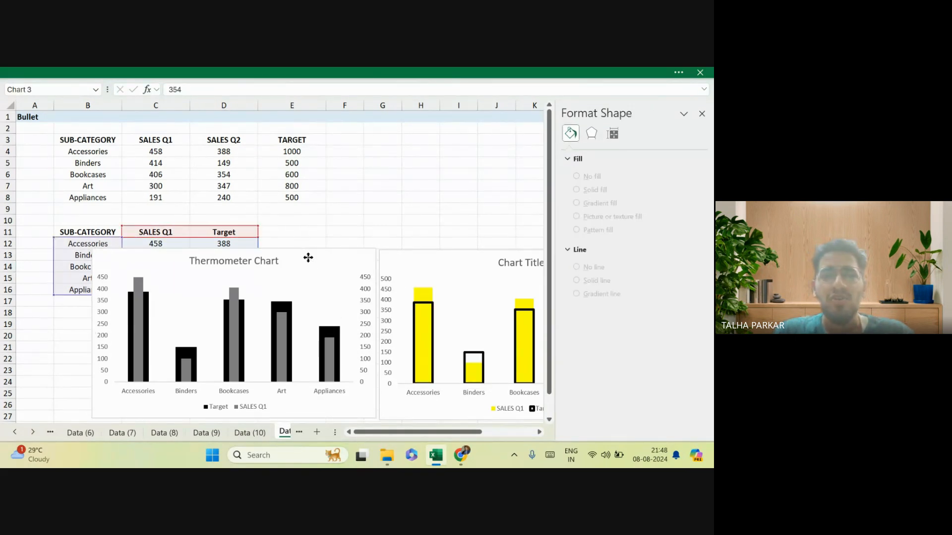
# Shift both the Thermometer Chart and the yellow column chart further left on the sheet.
pyautogui.moveTo(308, 257); pyautogui.dragTo(263, 259)
pyautogui.click(444, 261)
pyautogui.moveTo(444, 261); pyautogui.dragTo(404, 260)
# Change the title of the yellow column chart to "Bullet Chart".
pyautogui.click(463, 263)
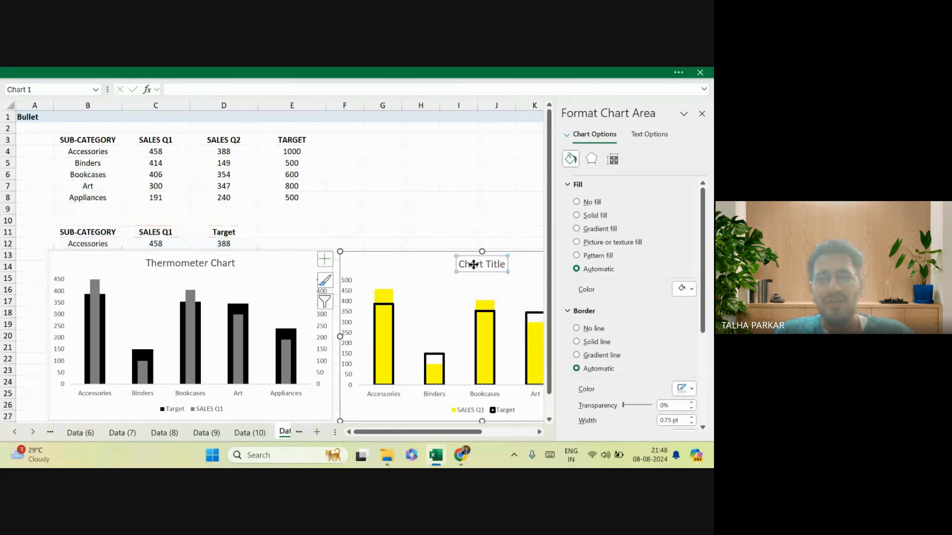
pyautogui.doubleClick(479, 268)
pyautogui.hotkey('ctrl', 'a')
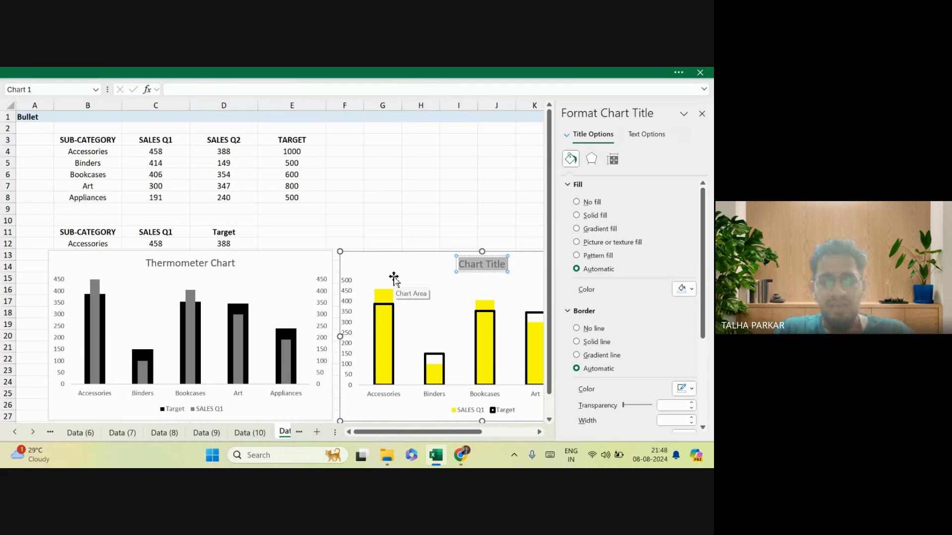
pyautogui.write('Bullet Chart')
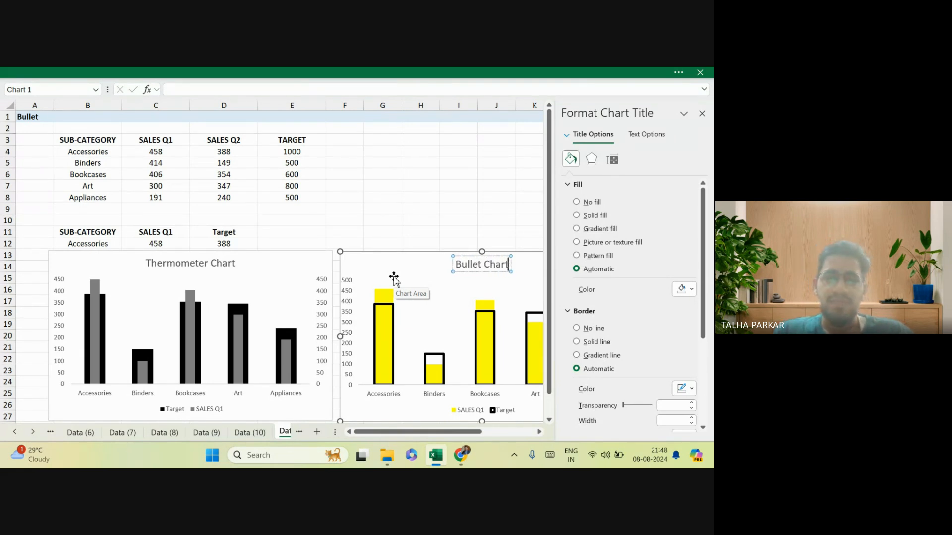
pyautogui.click(446, 201)
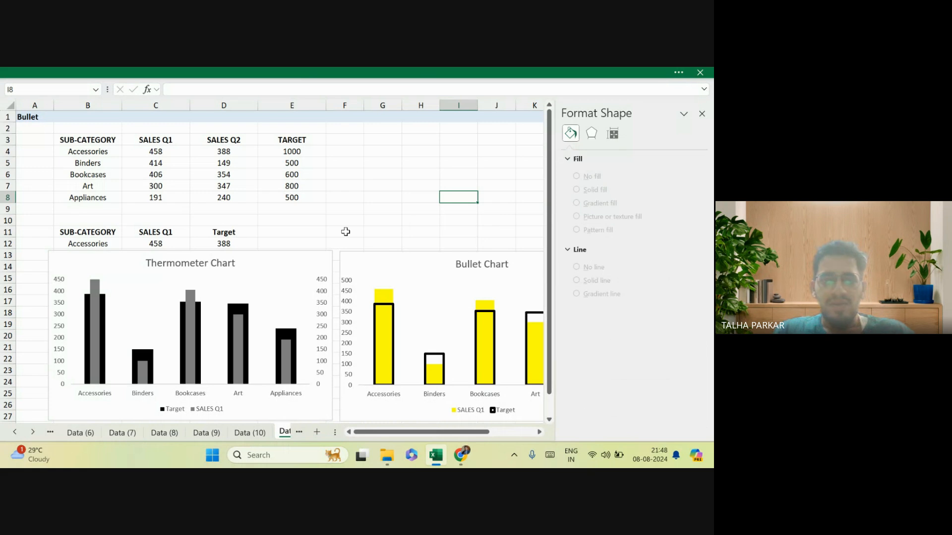
# Close the formatting pane and place the Bullet Chart above the Thermometer Chart, to the right of the data tables.
pyautogui.click(702, 114)
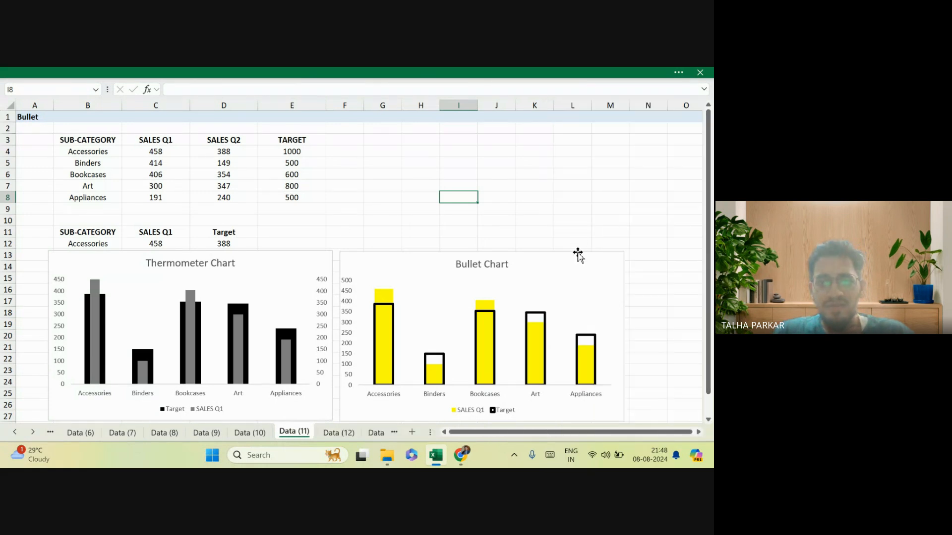
pyautogui.moveTo(578, 255); pyautogui.dragTo(663, 133)
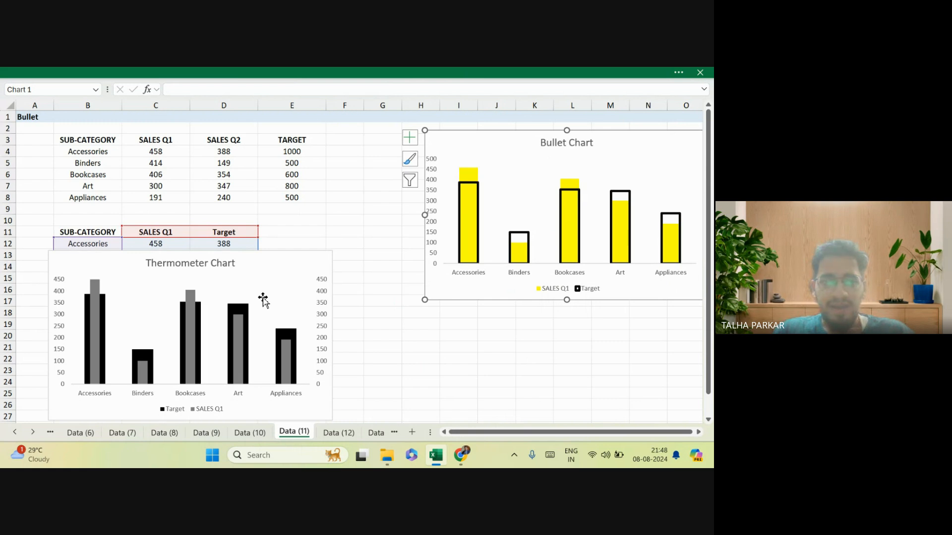
pyautogui.moveTo(245, 257); pyautogui.dragTo(612, 313)
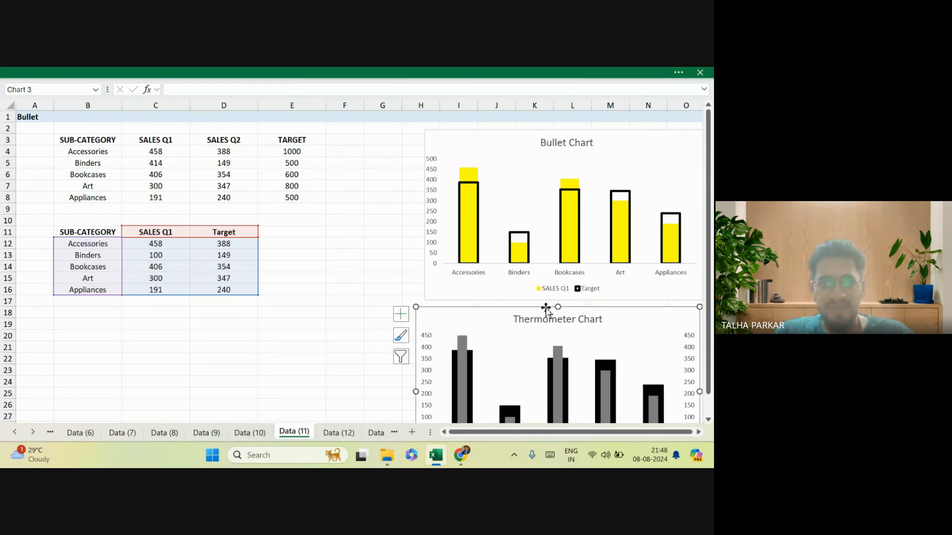
pyautogui.scroll(-4, 546, 310)
# Insert a 2-D stacked column chart from the upper table with SALES Q1, SALES Q2 and TARGET.
pyautogui.click(100, 134)
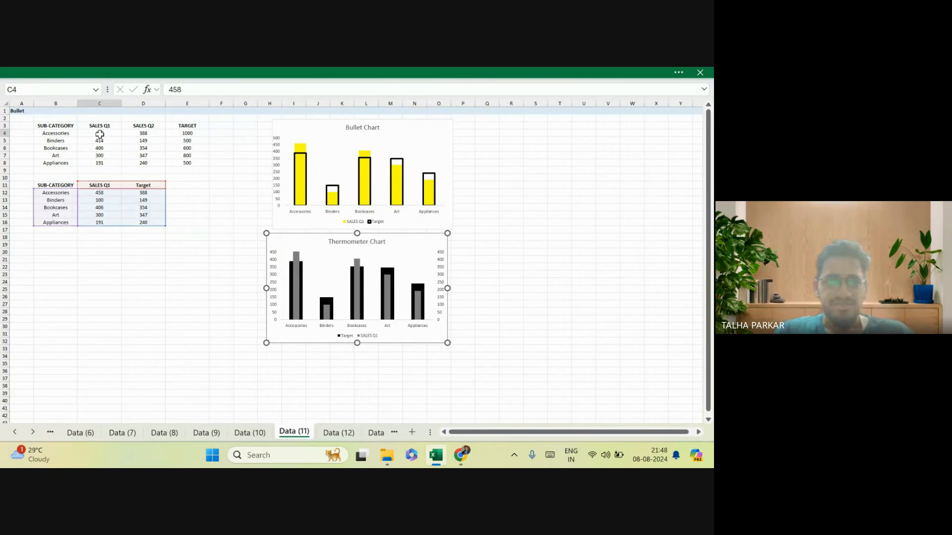
pyautogui.scroll(4, 100, 134)
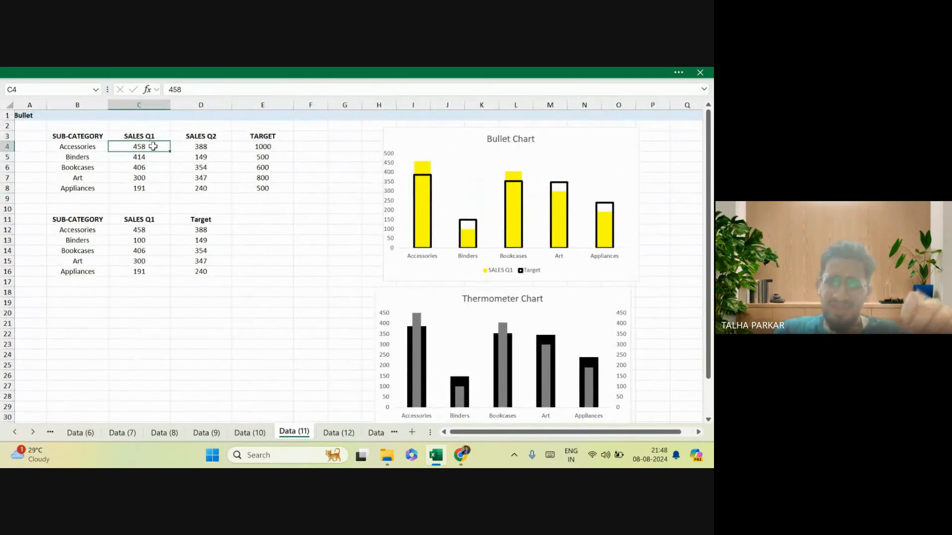
pyautogui.click(164, 74)
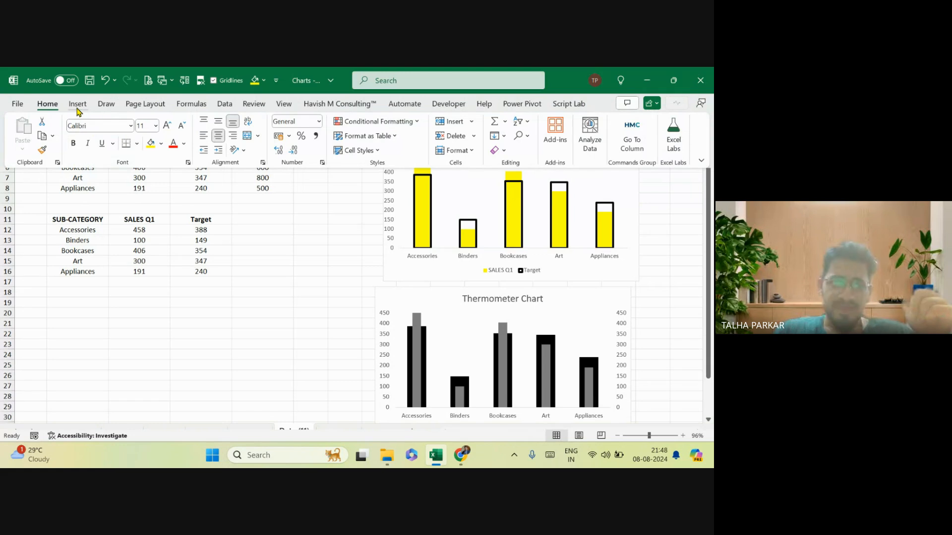
pyautogui.click(78, 105)
pyautogui.click(268, 121)
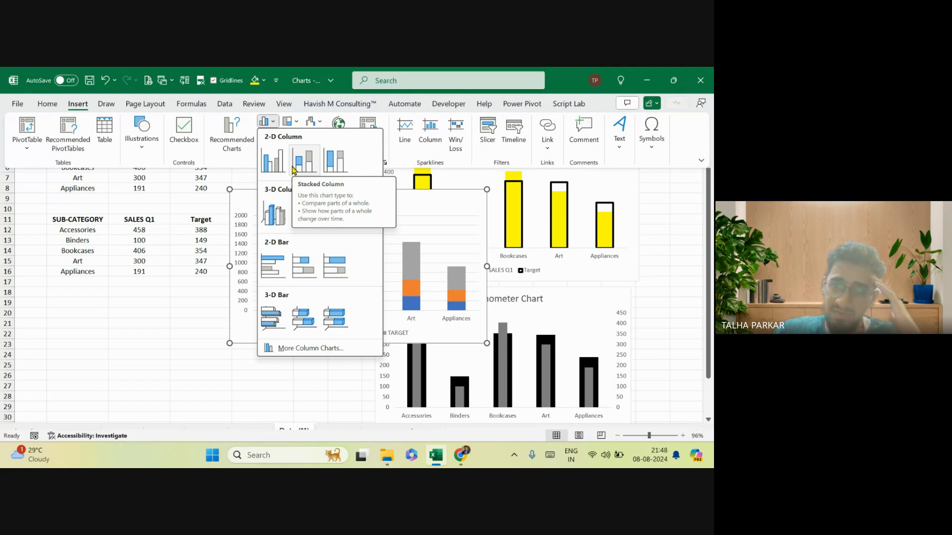
pyautogui.click(292, 170)
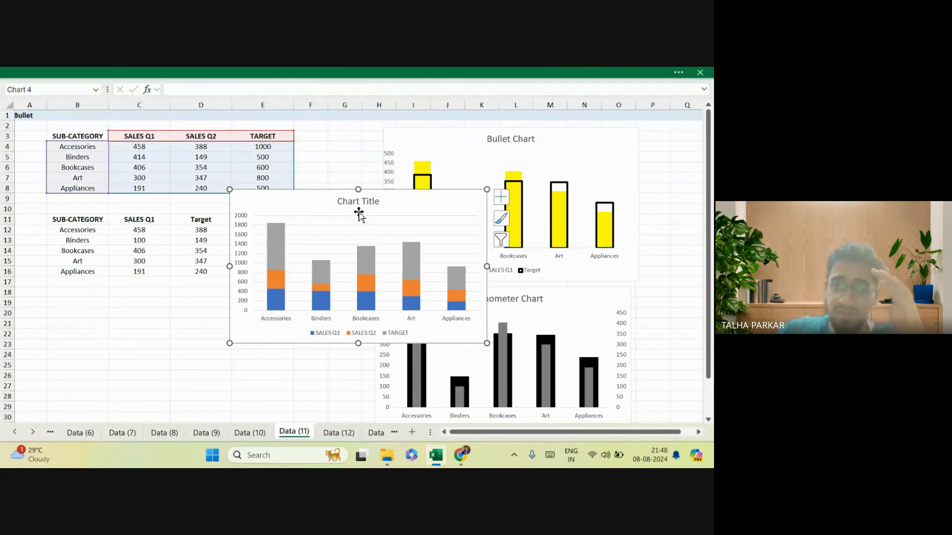
pyautogui.click(213, 159)
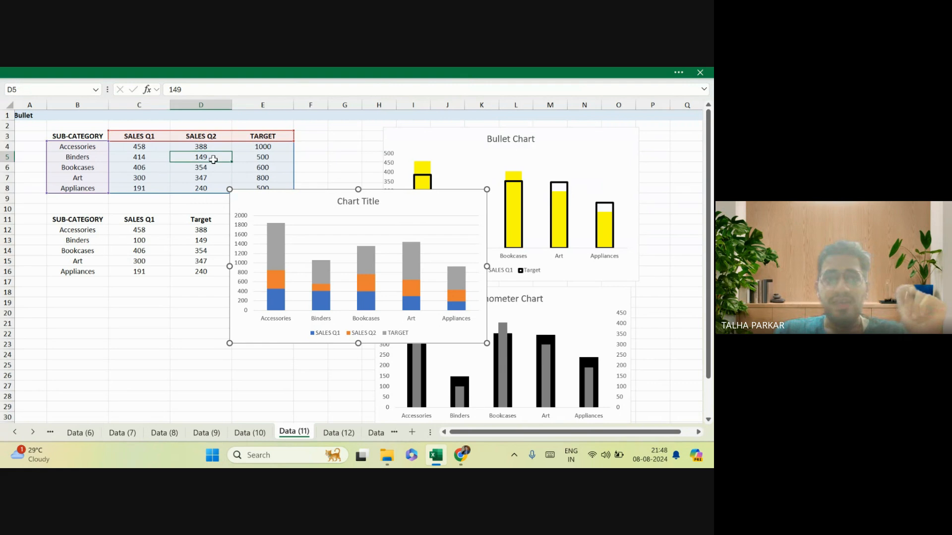
pyautogui.press('Up')
pyautogui.press('Left')
pyautogui.hotkey('shift', 'Right')
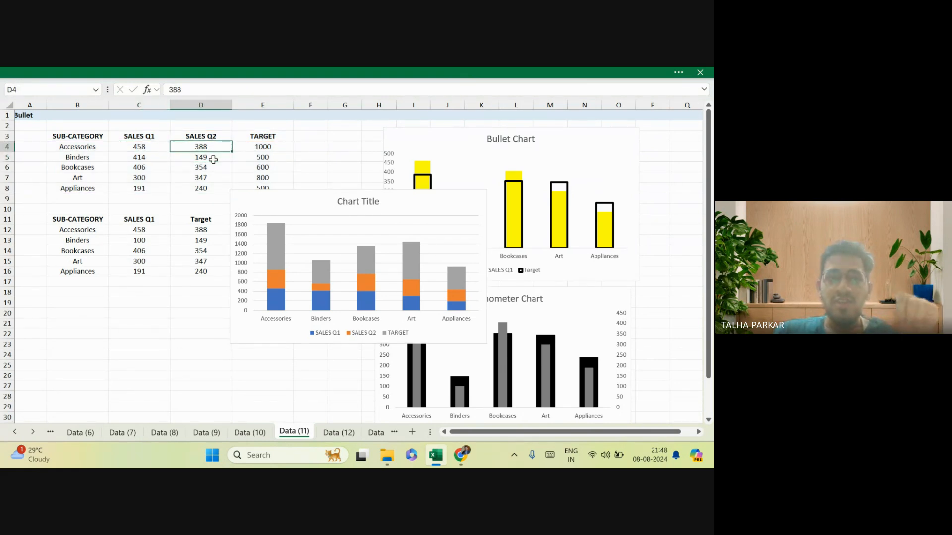
pyautogui.click(260, 148)
# Change the new stacked chart to a Combo type with TARGET as a clustered column on the secondary axis.
pyautogui.click(304, 196)
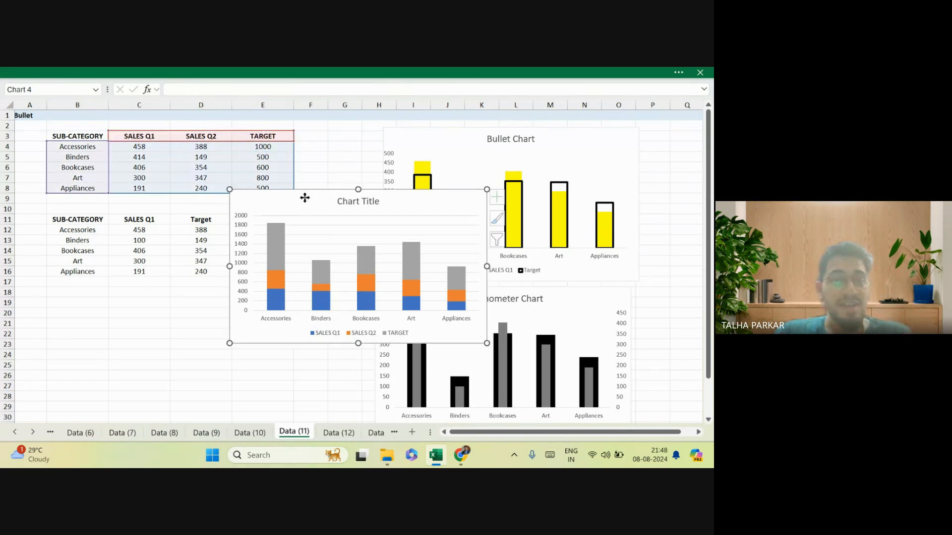
pyautogui.rightClick(445, 200)
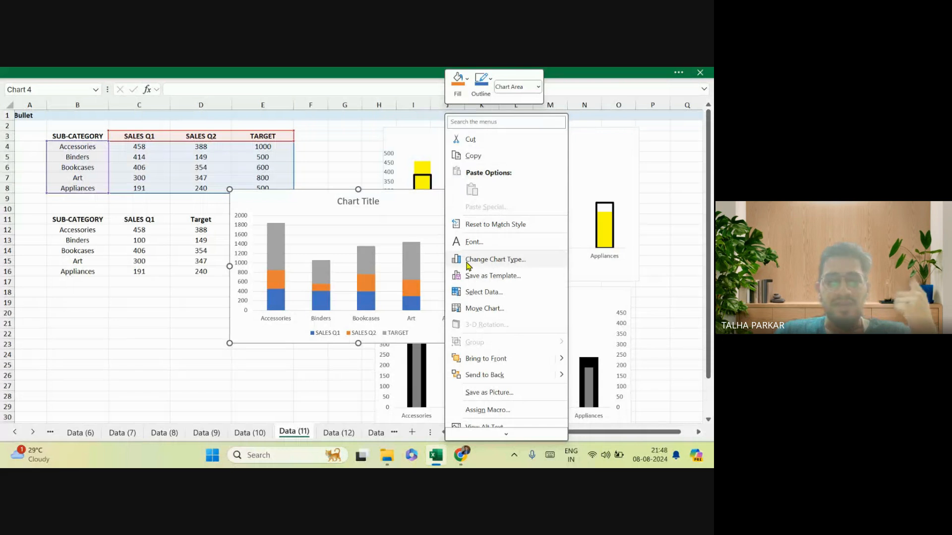
pyautogui.scroll(-1, 491, 257)
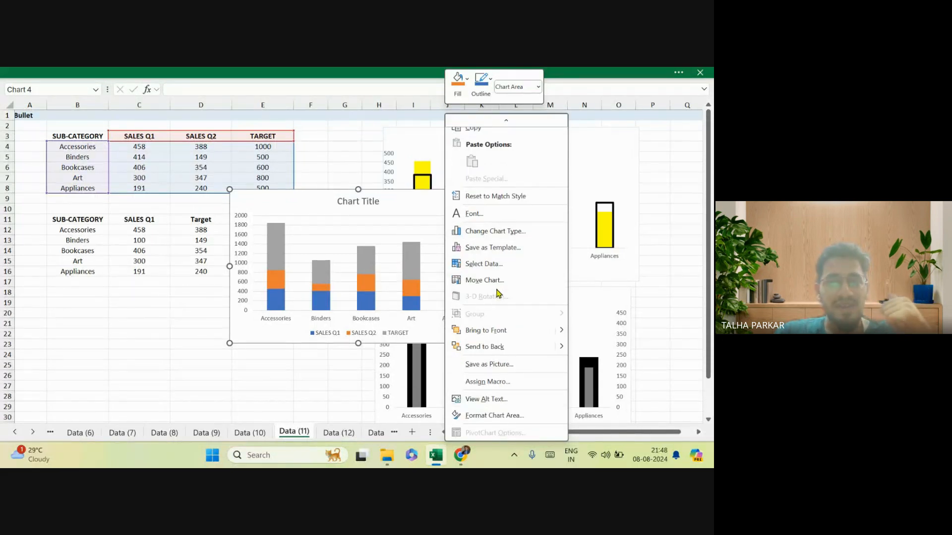
pyautogui.click(494, 232)
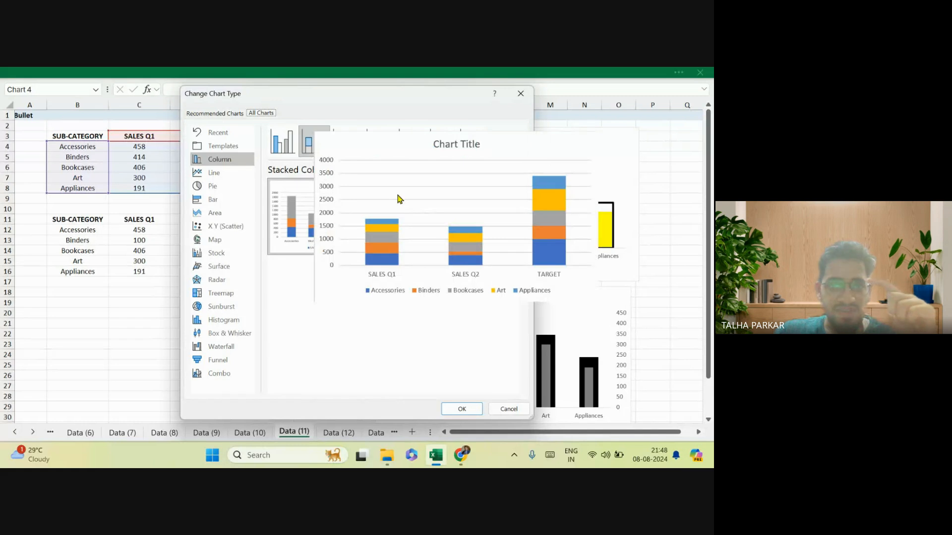
pyautogui.click(228, 375)
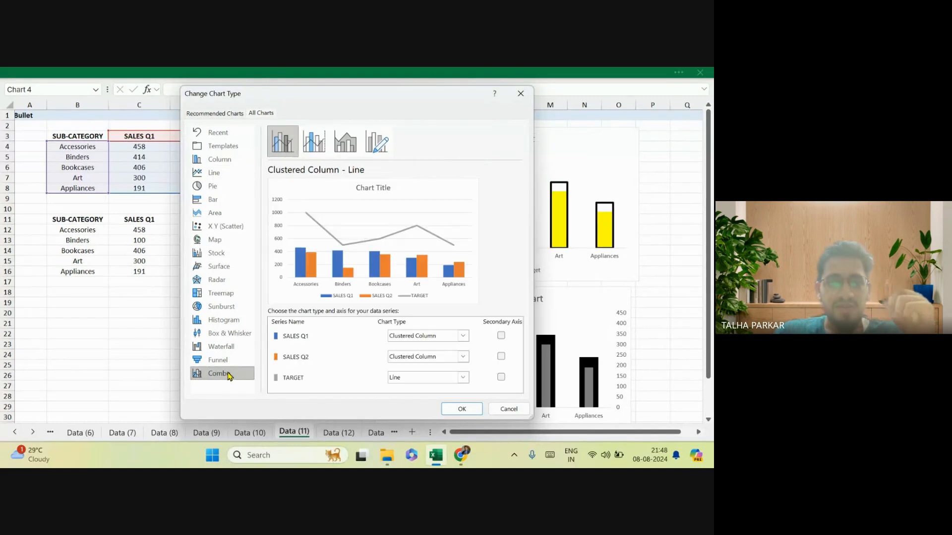
pyautogui.click(500, 379)
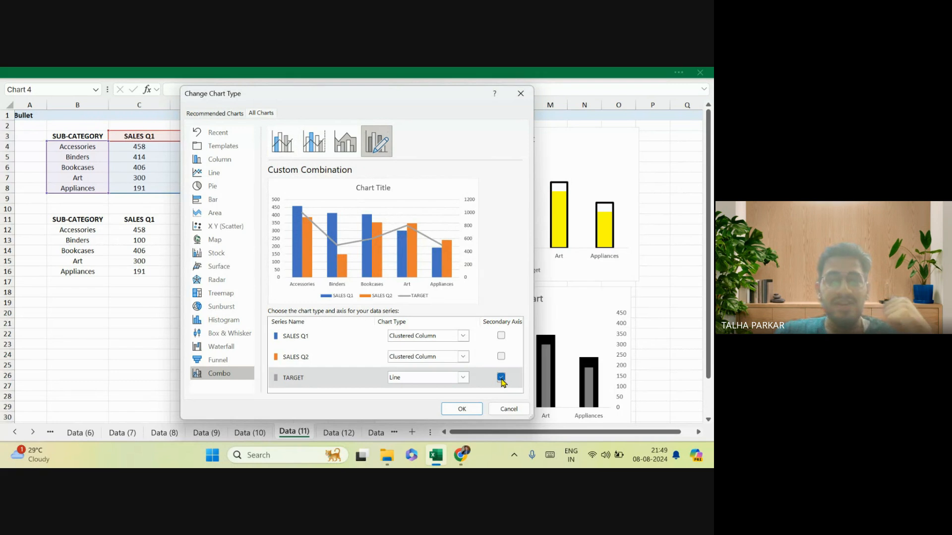
pyautogui.click(465, 378)
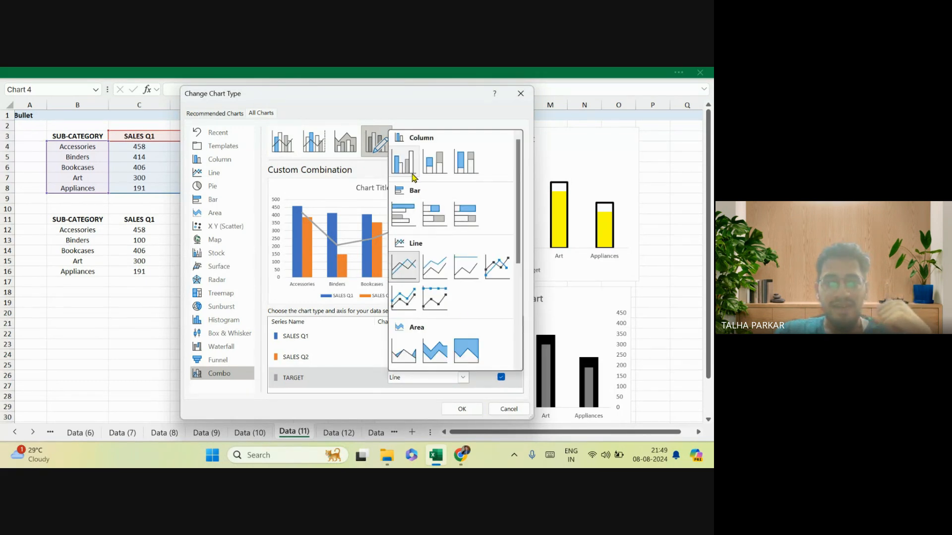
pyautogui.click(403, 161)
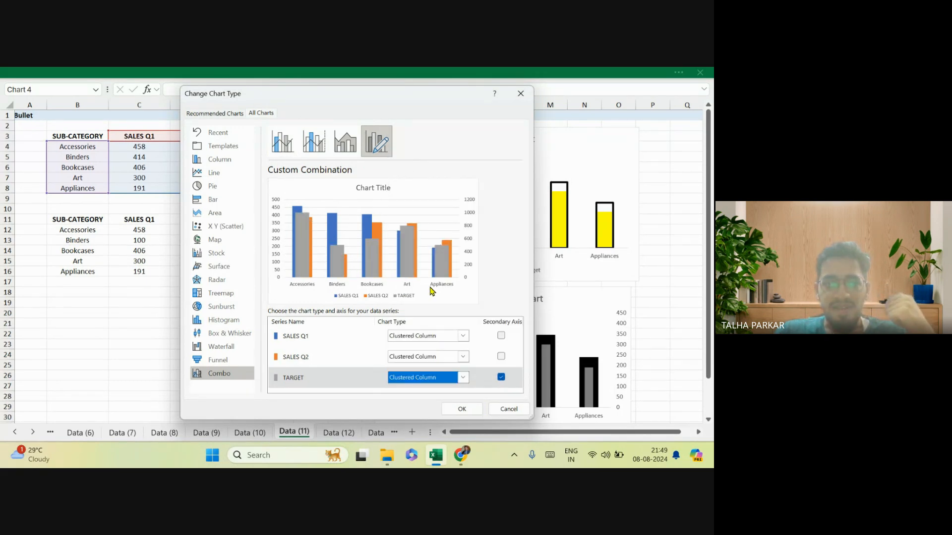
# Set the SALES Q1 and SALES Q2 series to stacked column and apply the custom combination.
pyautogui.click(464, 337)
pyautogui.click(443, 130)
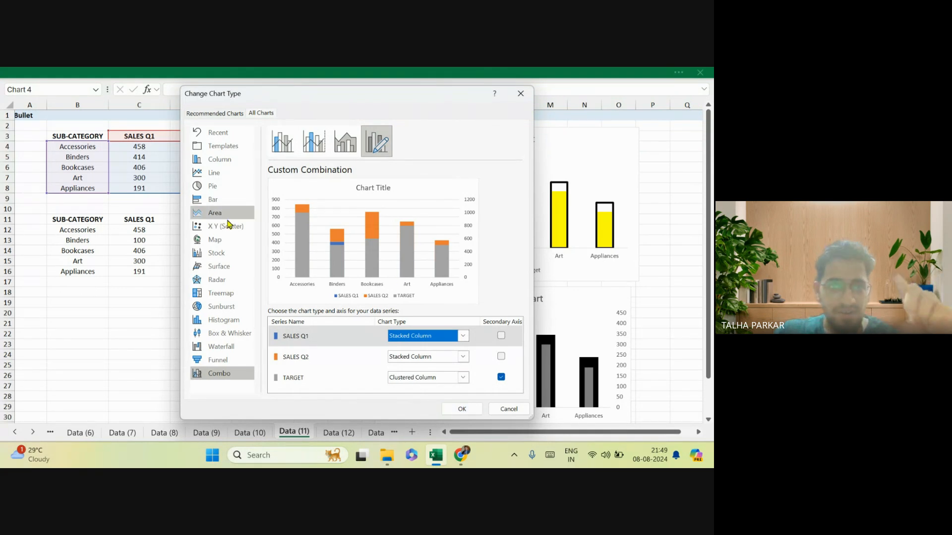
pyautogui.moveTo(291, 97); pyautogui.dragTo(334, 108)
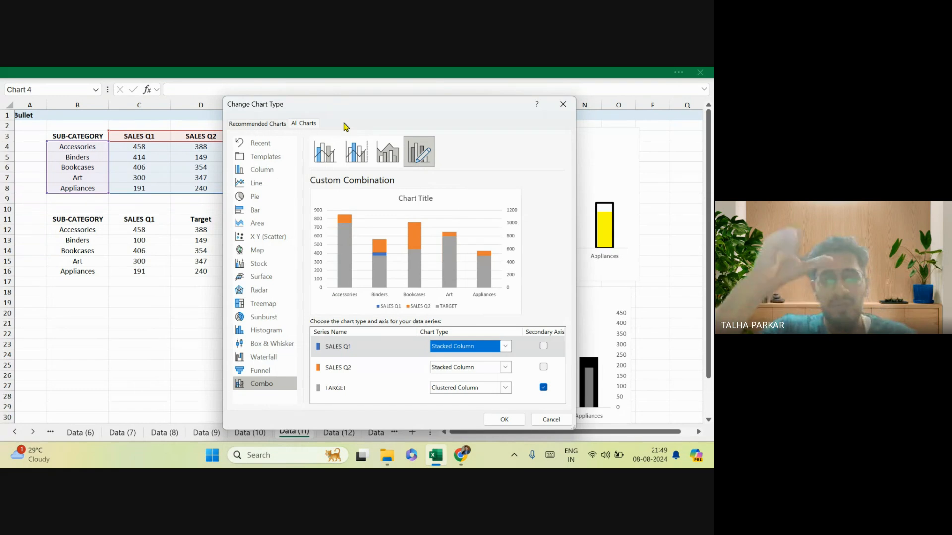
pyautogui.click(503, 419)
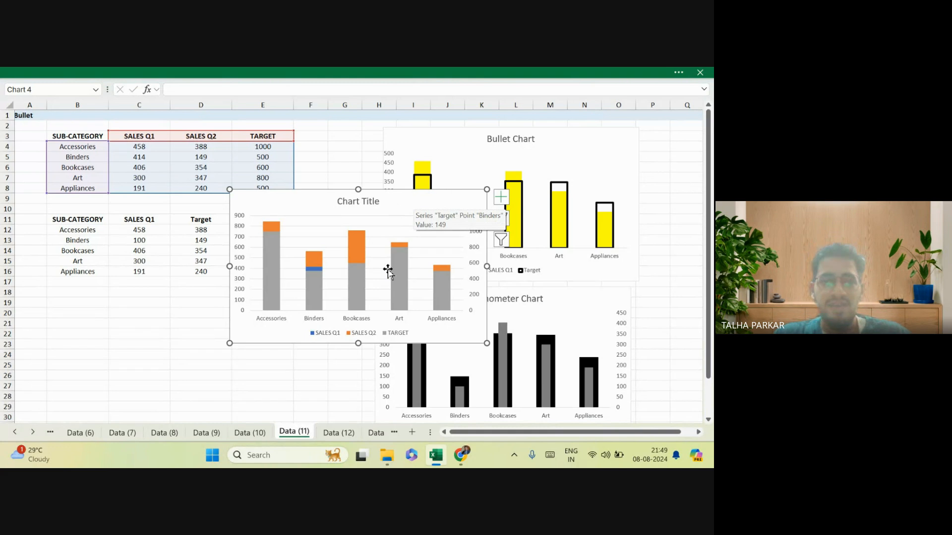
# Set the gap width of the new combo chart's SALES Q1 series to 145%.
pyautogui.rightClick(359, 247)
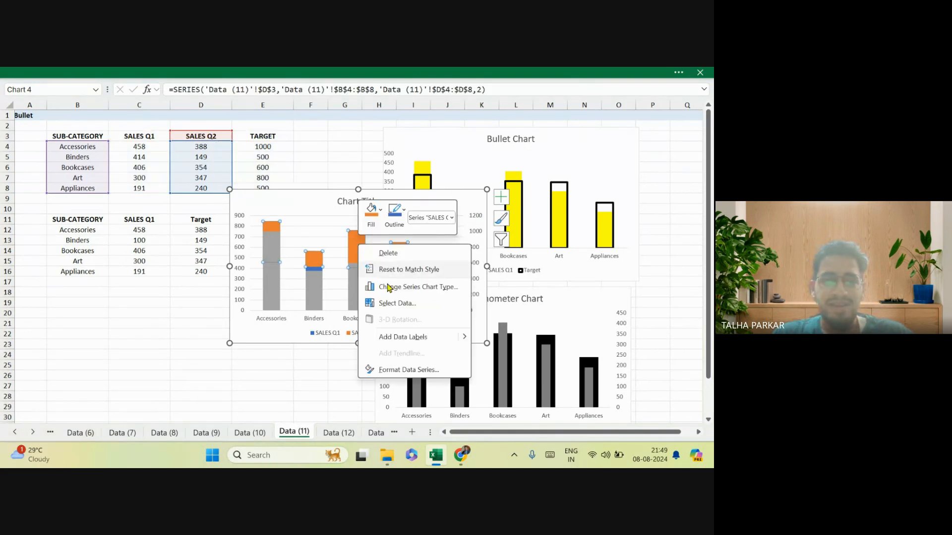
pyautogui.click(415, 372)
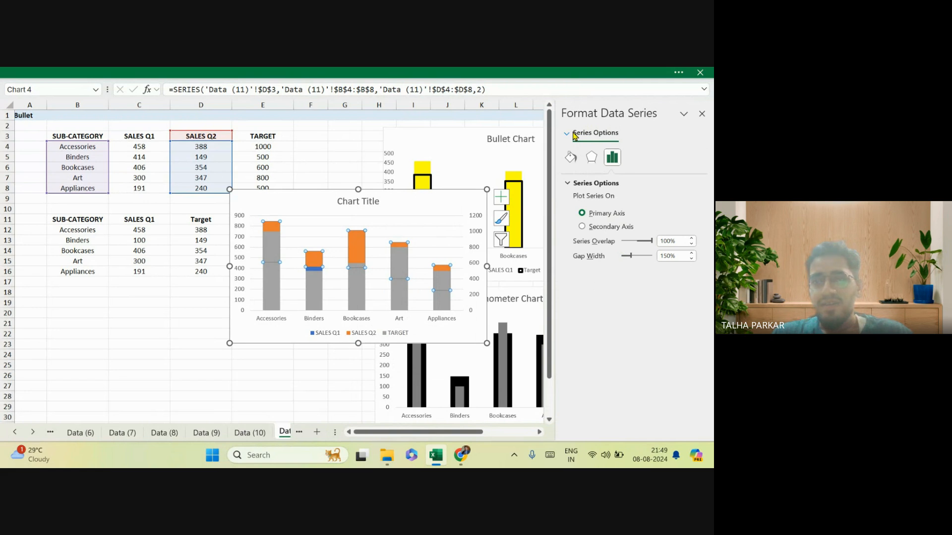
pyautogui.click(568, 138)
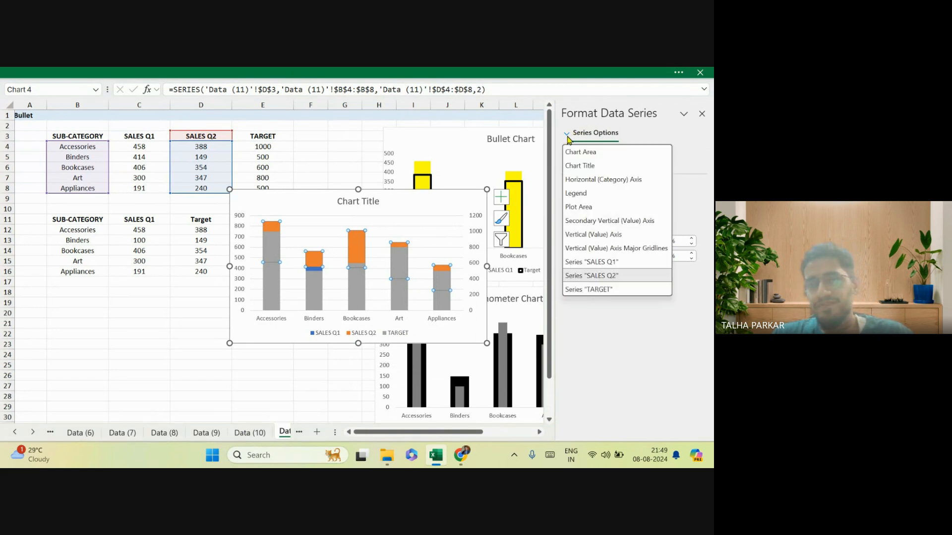
pyautogui.click(610, 263)
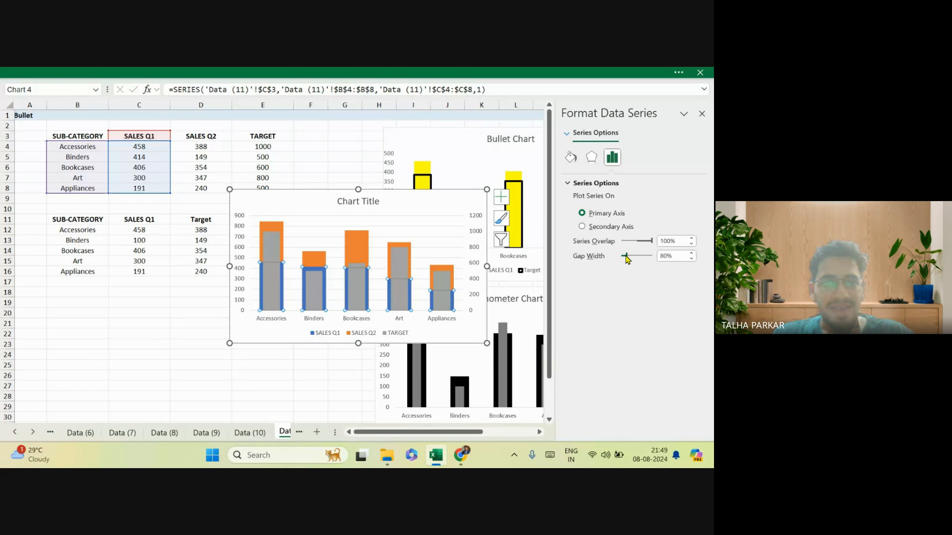
pyautogui.moveTo(632, 256); pyautogui.dragTo(632, 256)
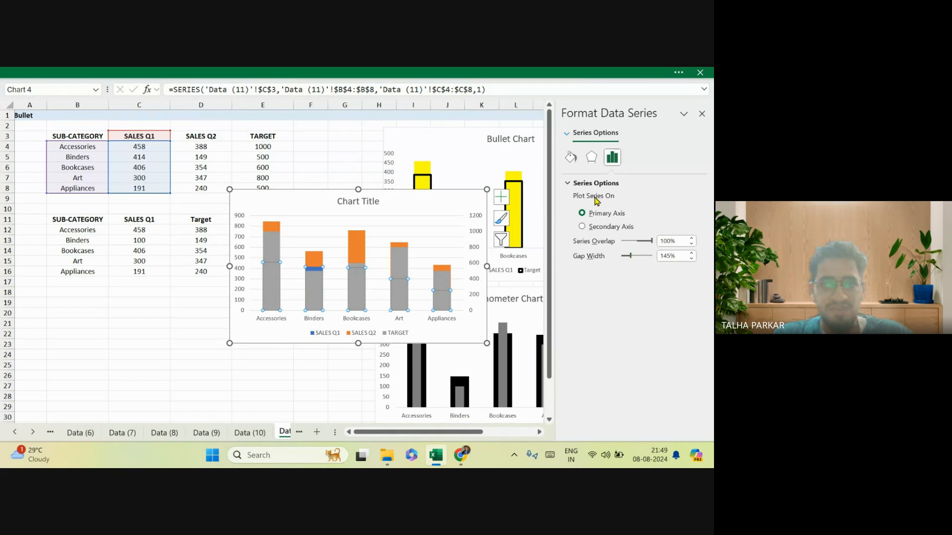
# Change the new combo chart so TARGET plots on the primary axis and SALES Q1 and SALES Q2 on the secondary axis.
pyautogui.click(568, 140)
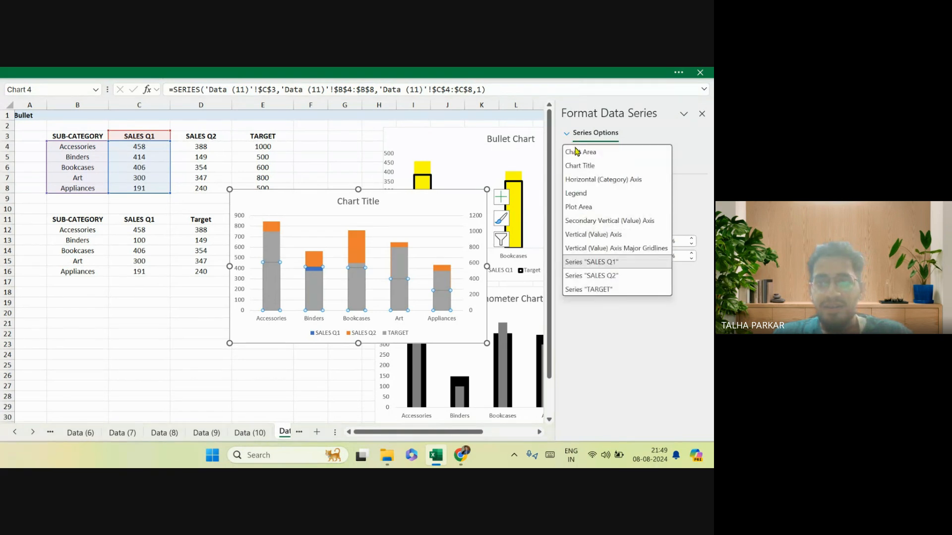
pyautogui.click(602, 292)
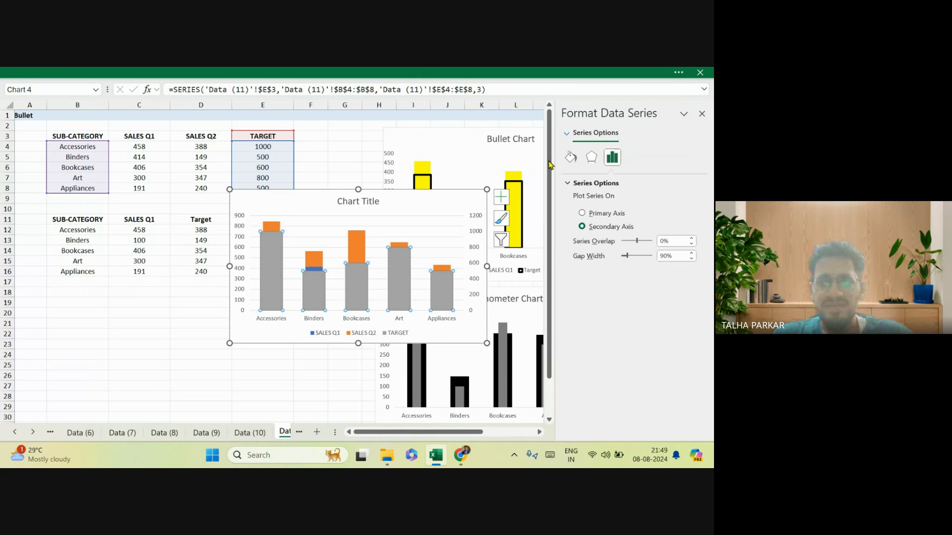
pyautogui.rightClick(362, 275)
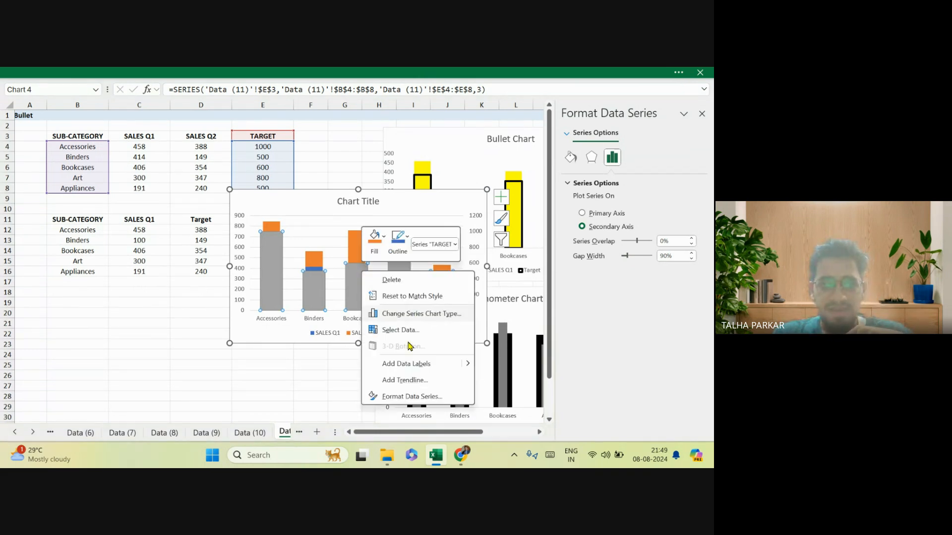
pyautogui.click(411, 314)
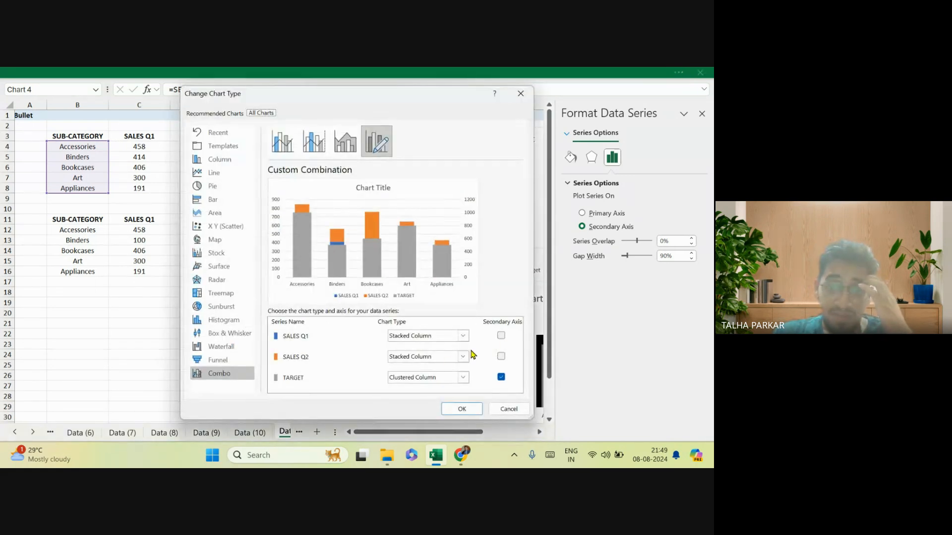
pyautogui.click(502, 378)
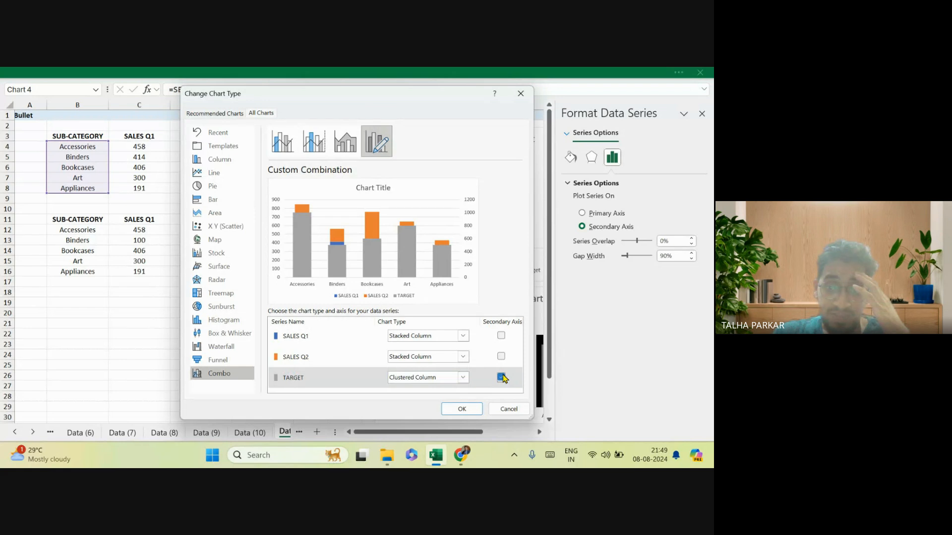
pyautogui.click(502, 357)
pyautogui.click(501, 335)
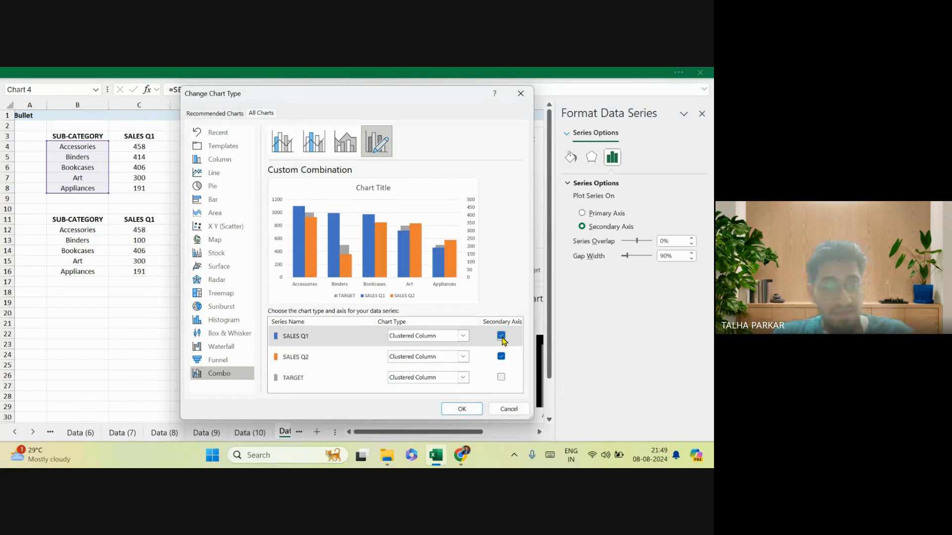
pyautogui.click(466, 409)
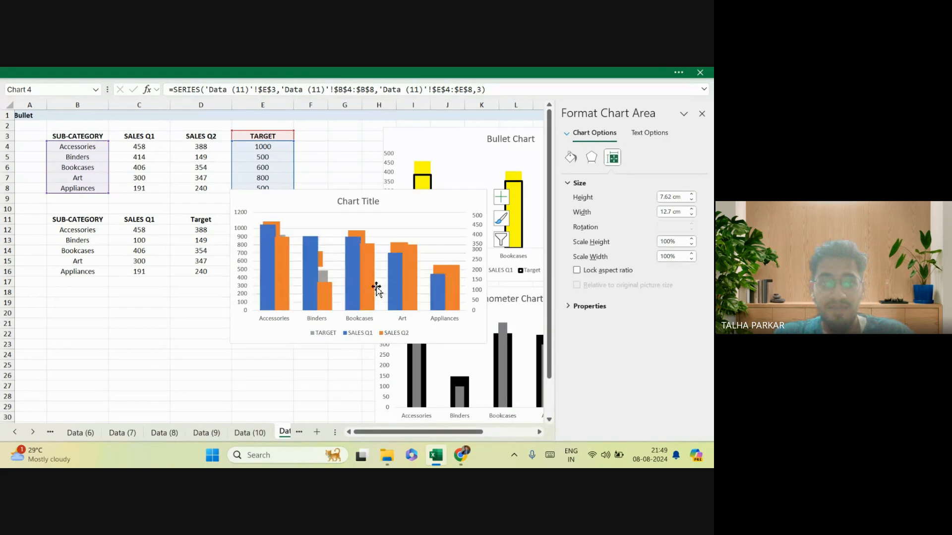
# Set the combo chart's SALES Q1 and SALES Q2 series back to stacked column and apply the combination.
pyautogui.rightClick(416, 215)
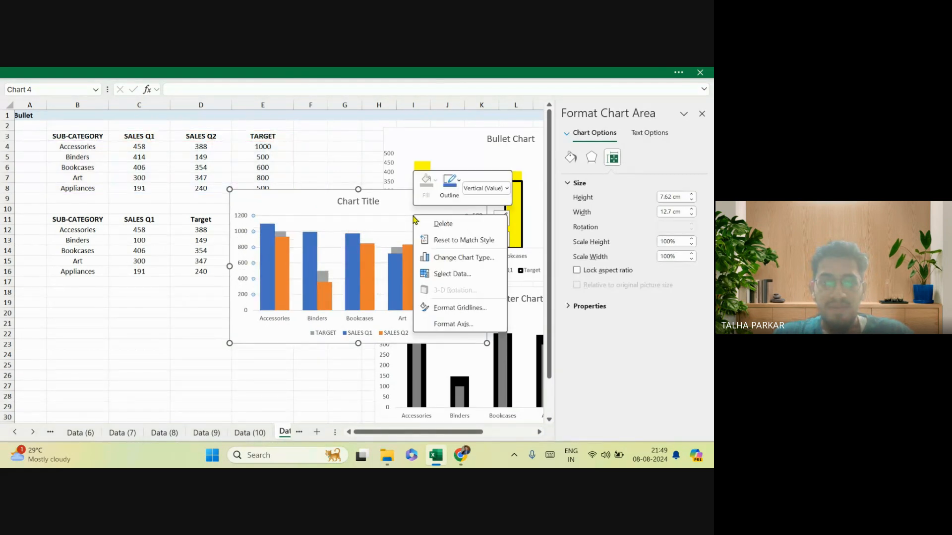
pyautogui.click(449, 255)
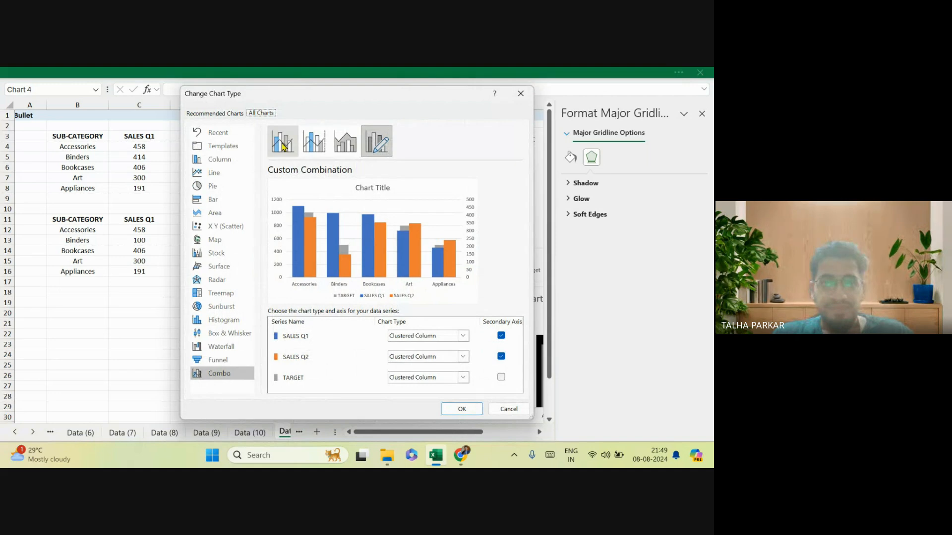
pyautogui.click(463, 357)
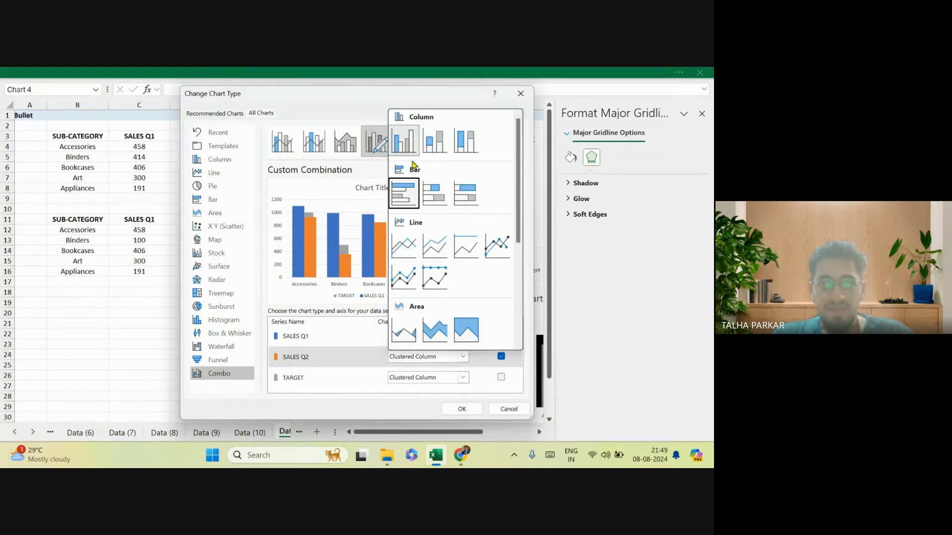
pyautogui.click(433, 150)
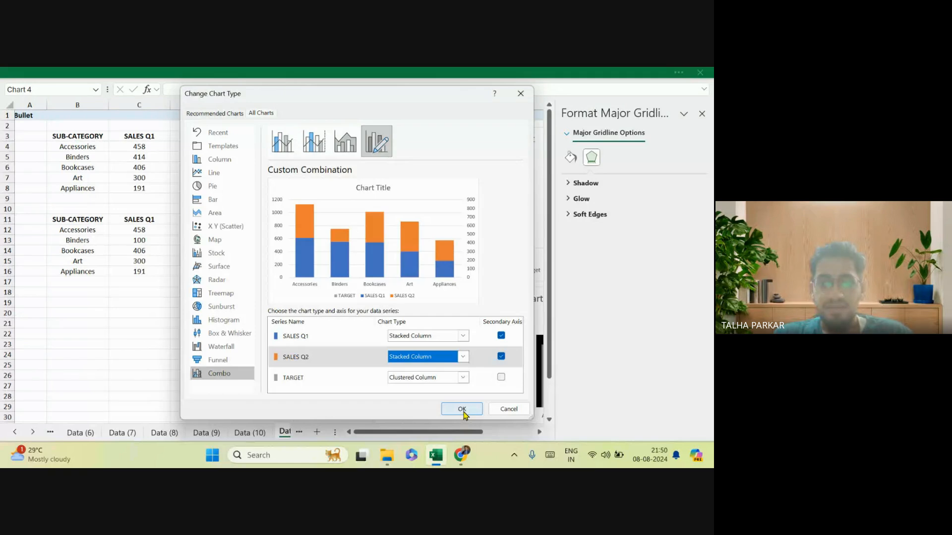
pyautogui.click(462, 409)
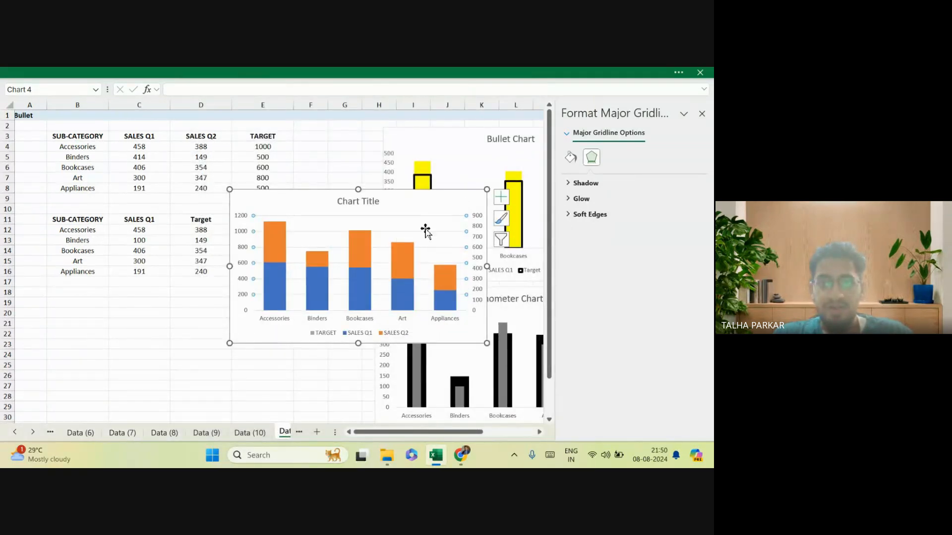
# Set the gap width of the combo chart's TARGET series to 150%.
pyautogui.rightClick(402, 253)
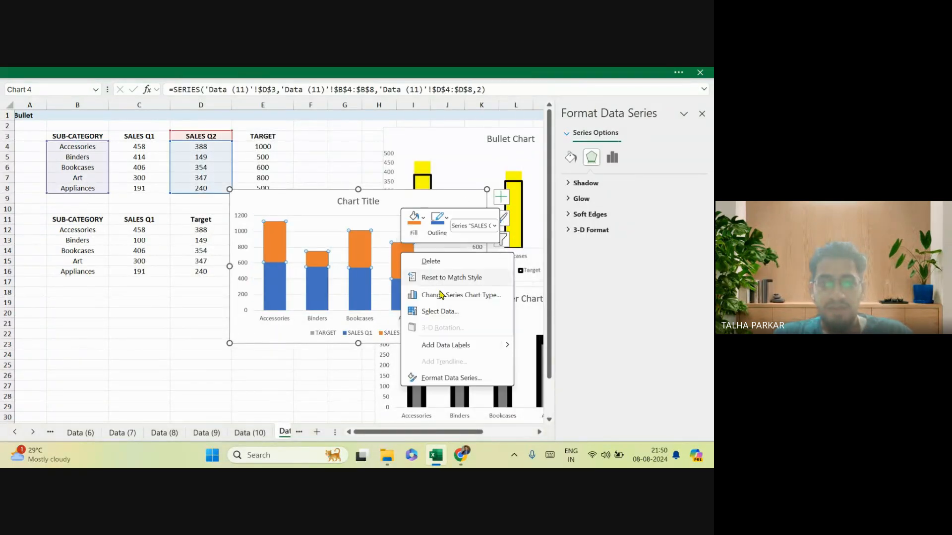
pyautogui.click(461, 379)
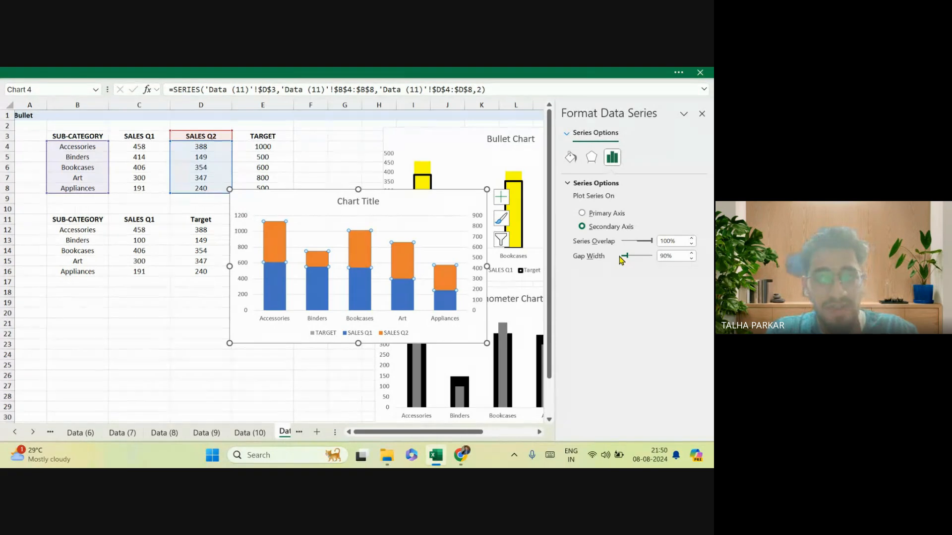
pyautogui.click(568, 134)
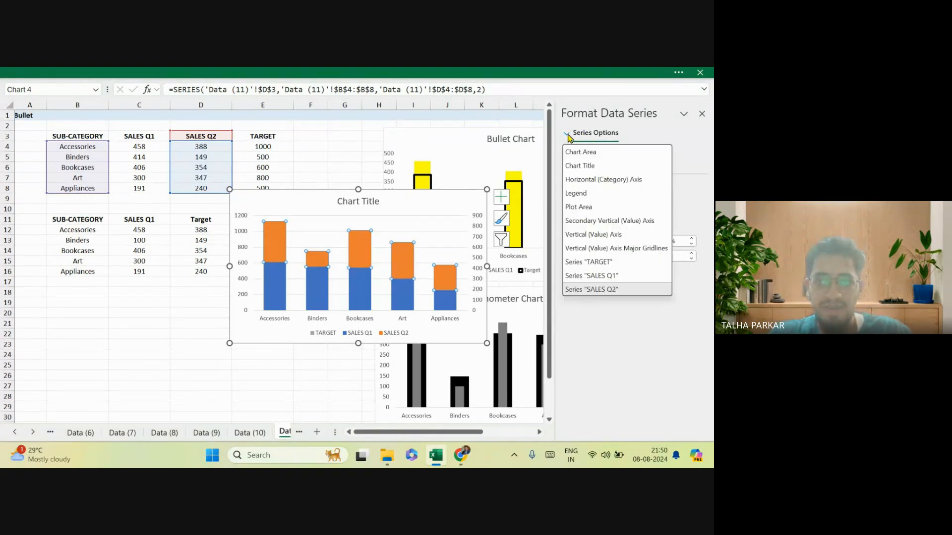
pyautogui.click(605, 266)
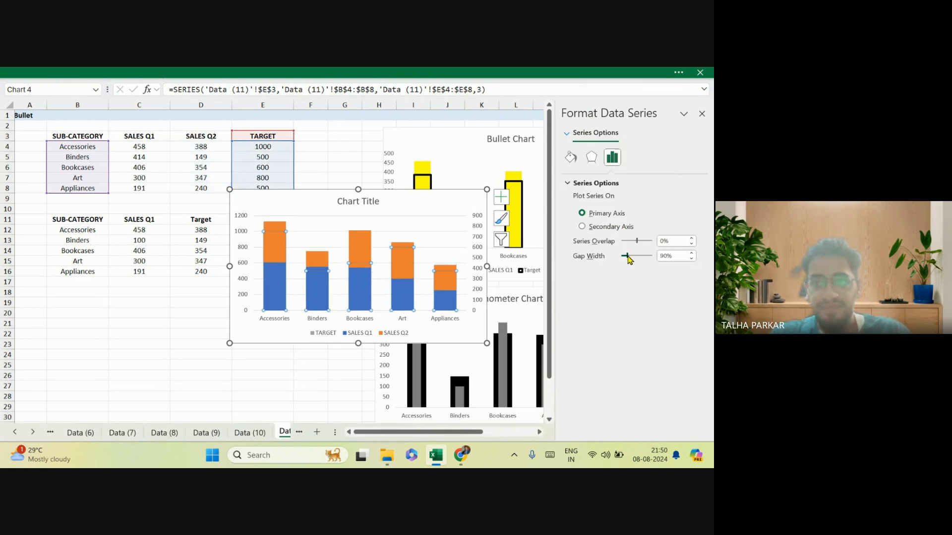
pyautogui.moveTo(627, 257); pyautogui.dragTo(632, 258)
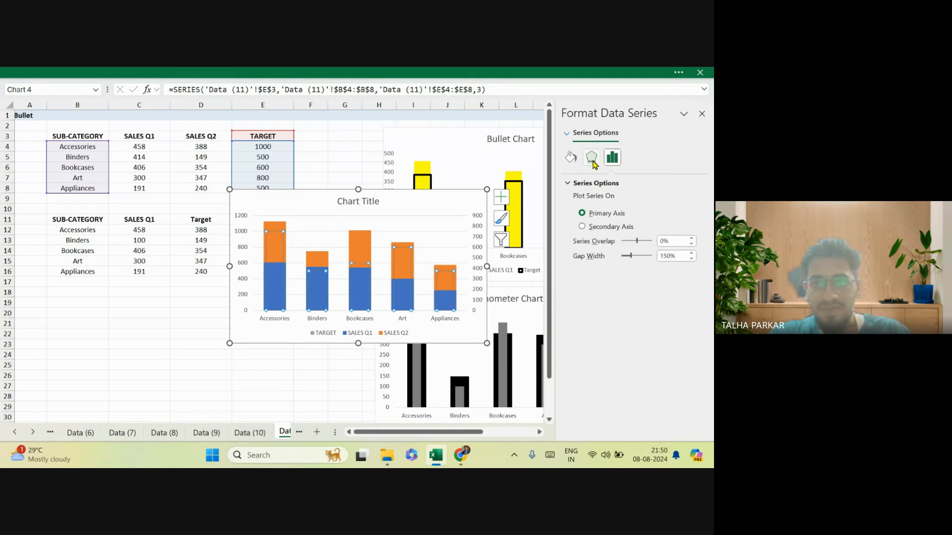
# Set the gap width of the combo chart's SALES Q1 series to 205%.
pyautogui.click(571, 138)
pyautogui.click(600, 273)
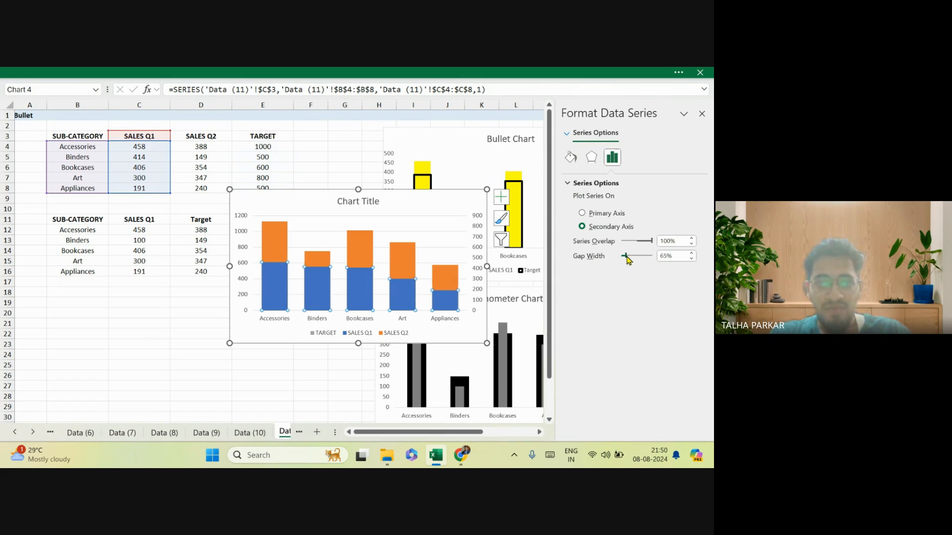
pyautogui.moveTo(631, 260); pyautogui.dragTo(637, 261)
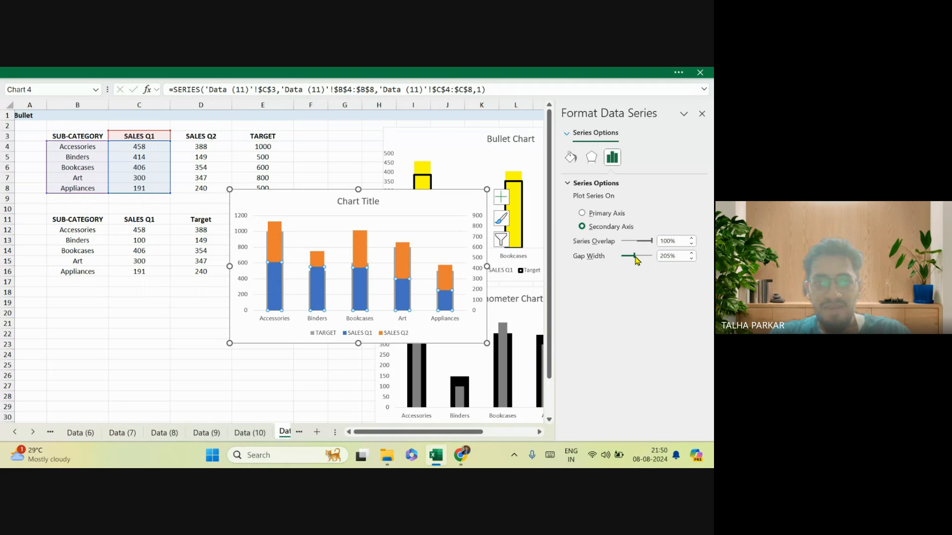
# Set the TARGET series' gap width to 90% so its columns are wider than the stacked sales columns.
pyautogui.click(570, 134)
pyautogui.click(599, 263)
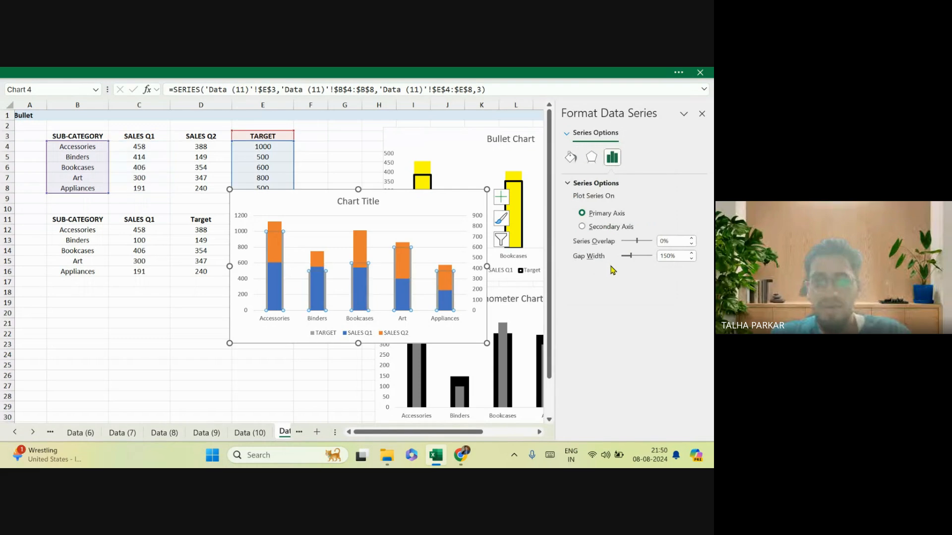
pyautogui.moveTo(631, 261); pyautogui.dragTo(630, 262)
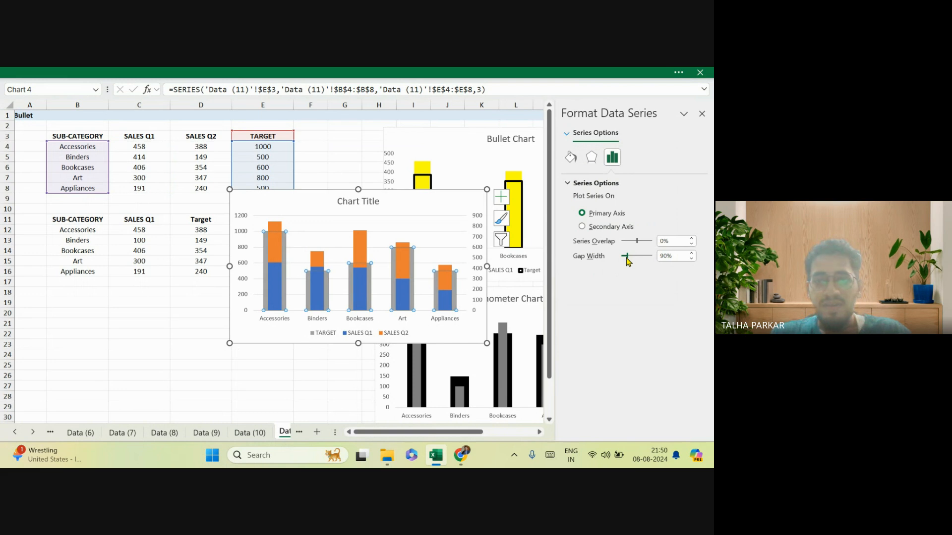
# Give the TARGET series a solid dark orange fill.
pyautogui.click(570, 157)
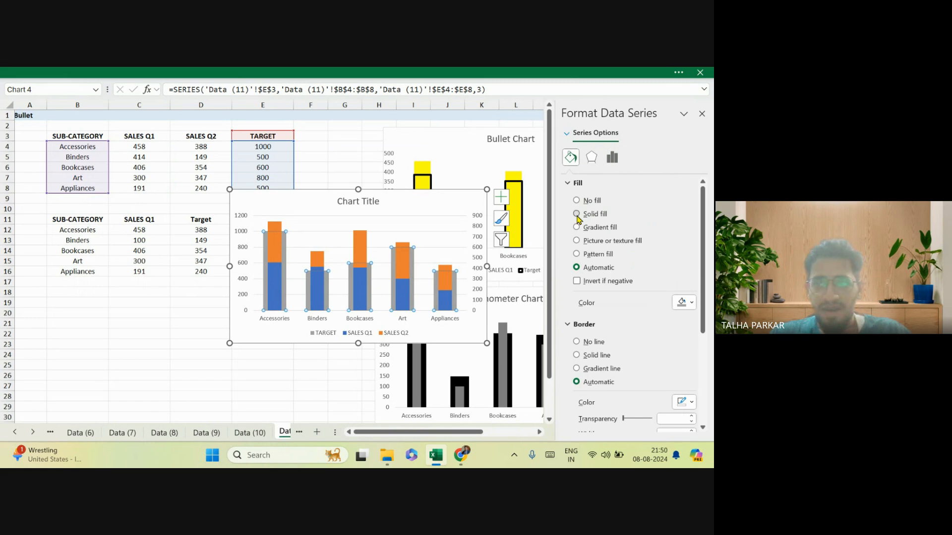
pyautogui.click(577, 213)
pyautogui.click(686, 303)
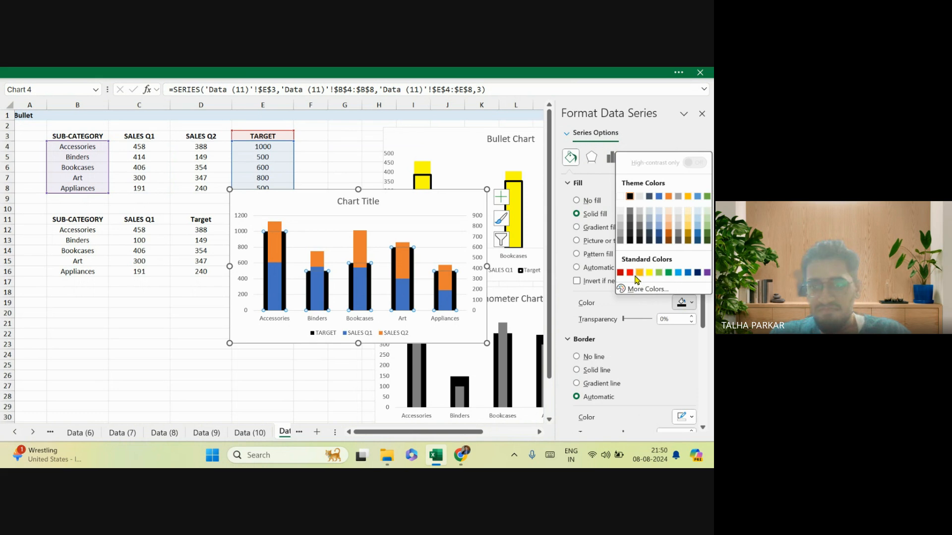
pyautogui.click(670, 238)
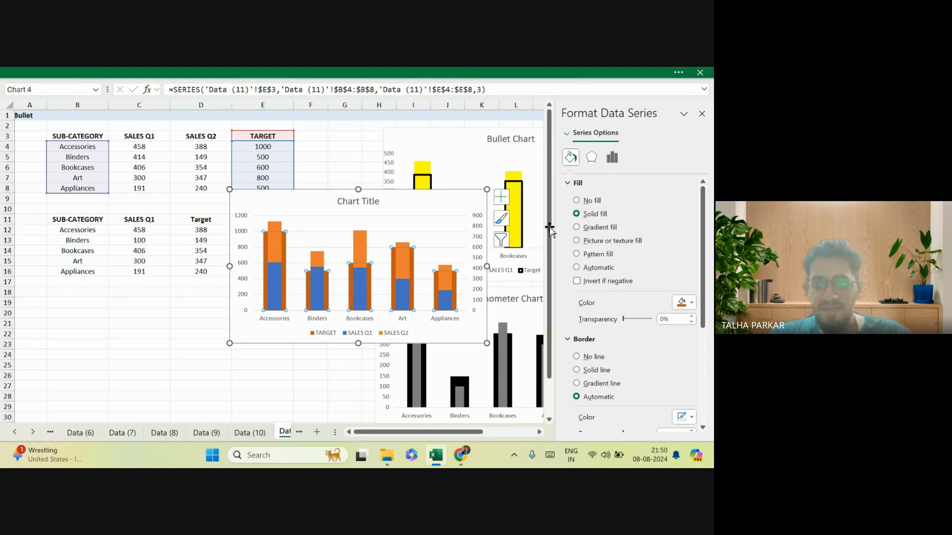
# Fill the SALES Q1 series with the lightest green theme shade.
pyautogui.click(569, 133)
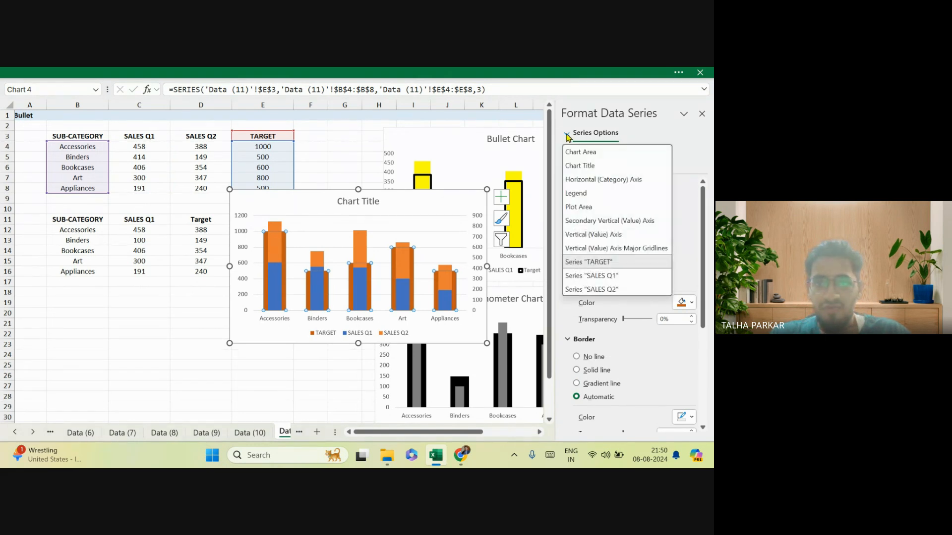
pyautogui.click(606, 275)
pyautogui.click(684, 304)
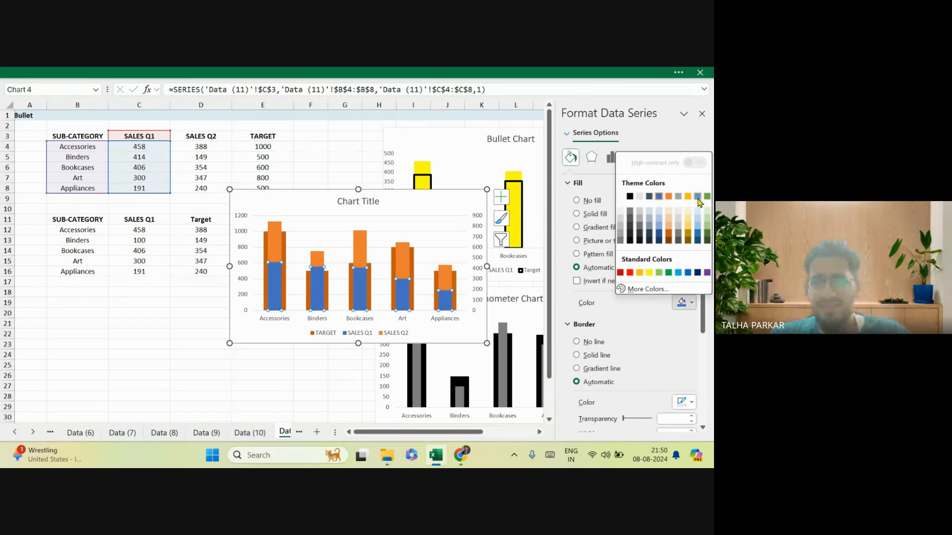
pyautogui.click(708, 212)
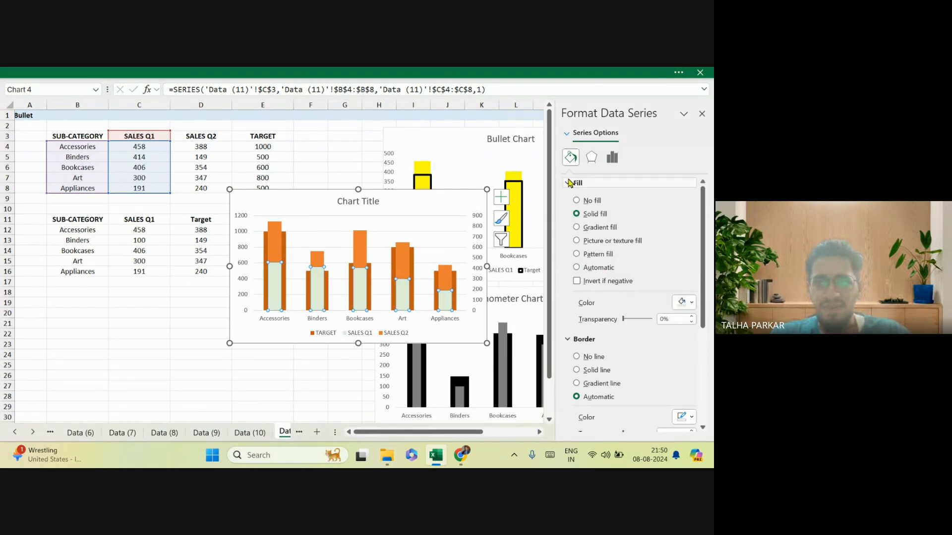
# Fill the SALES Q2 series with a solid light green one shade darker than SALES Q1.
pyautogui.click(570, 135)
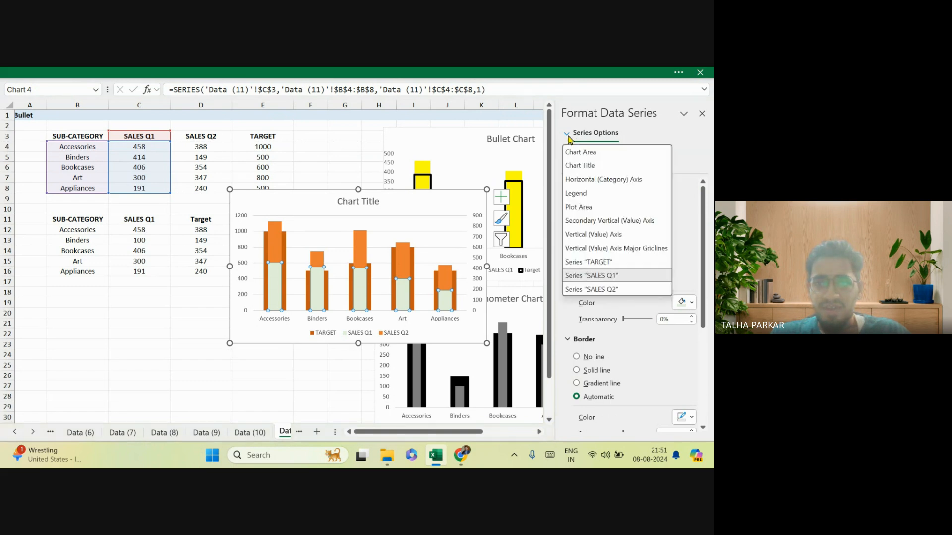
pyautogui.click(597, 289)
pyautogui.click(683, 304)
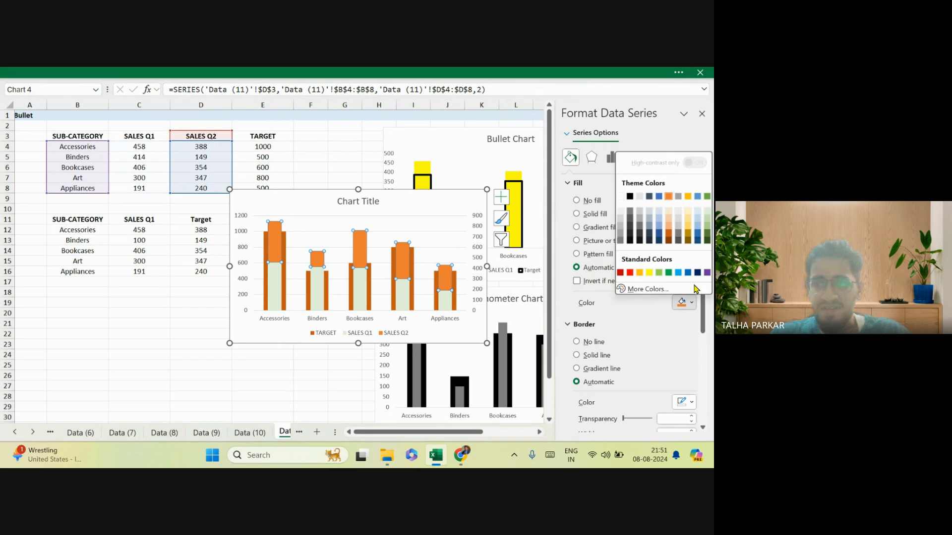
pyautogui.click(593, 214)
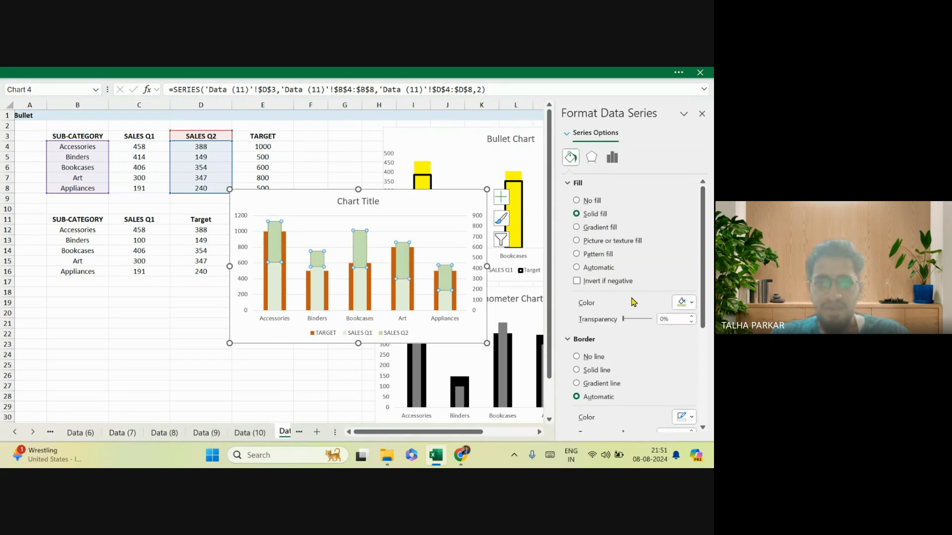
# Fill the TARGET series with the darkest green theme shade, close the series formatting and select the whole chart.
pyautogui.click(575, 134)
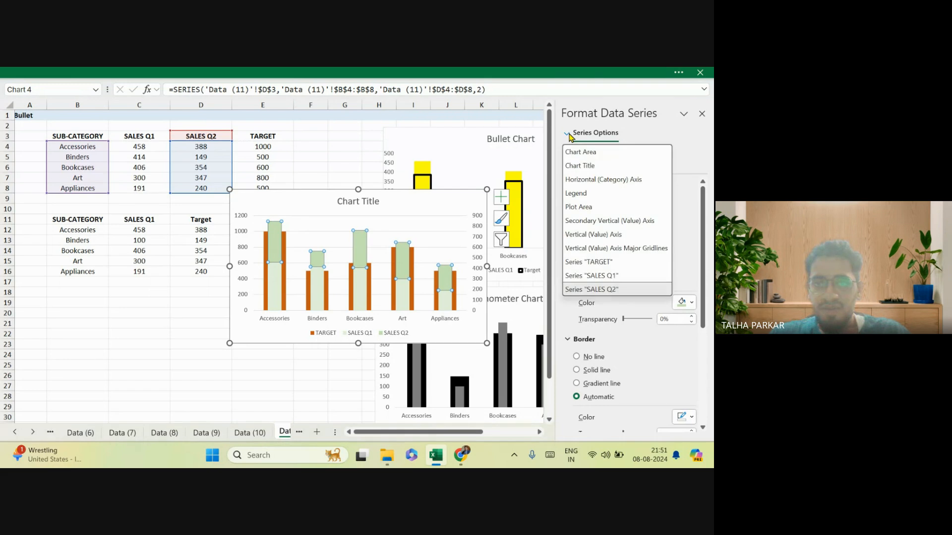
pyautogui.click(605, 263)
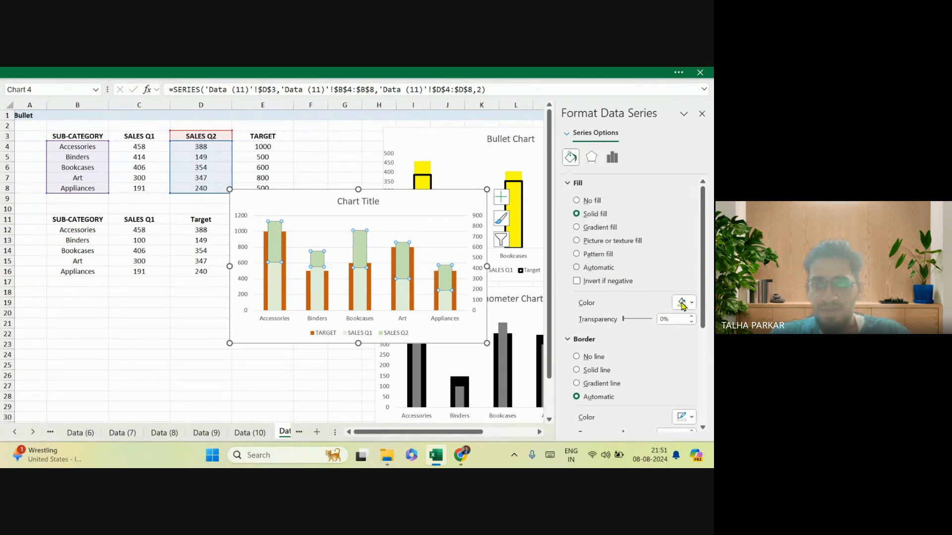
pyautogui.click(692, 303)
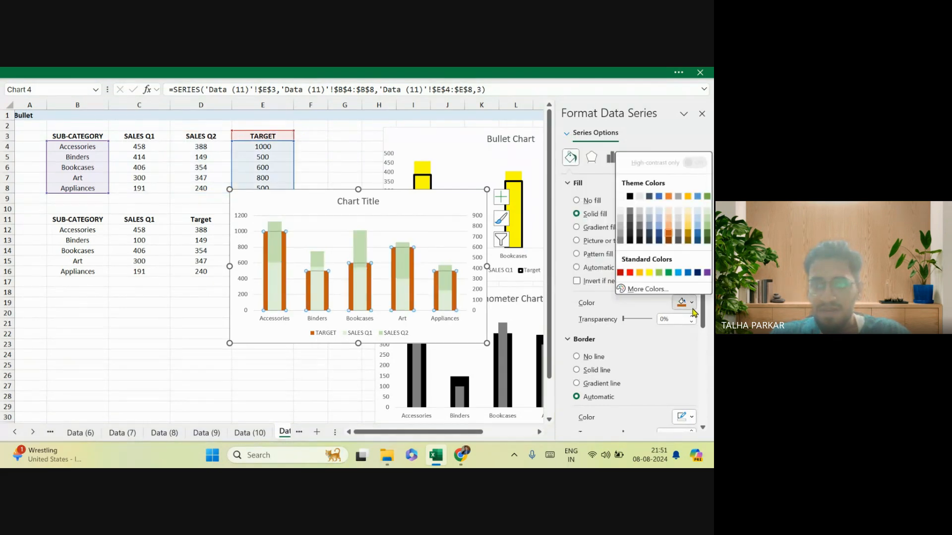
pyautogui.click(706, 242)
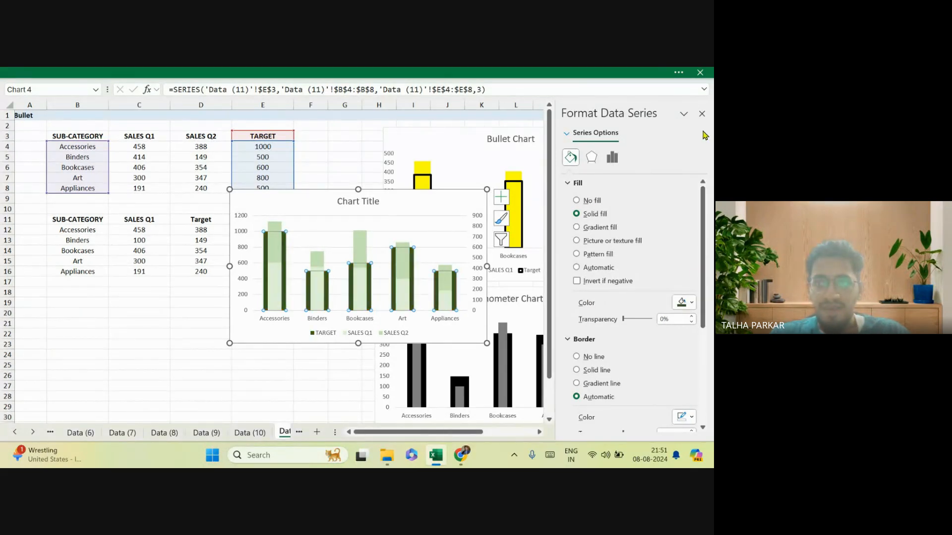
pyautogui.click(701, 114)
pyautogui.click(287, 198)
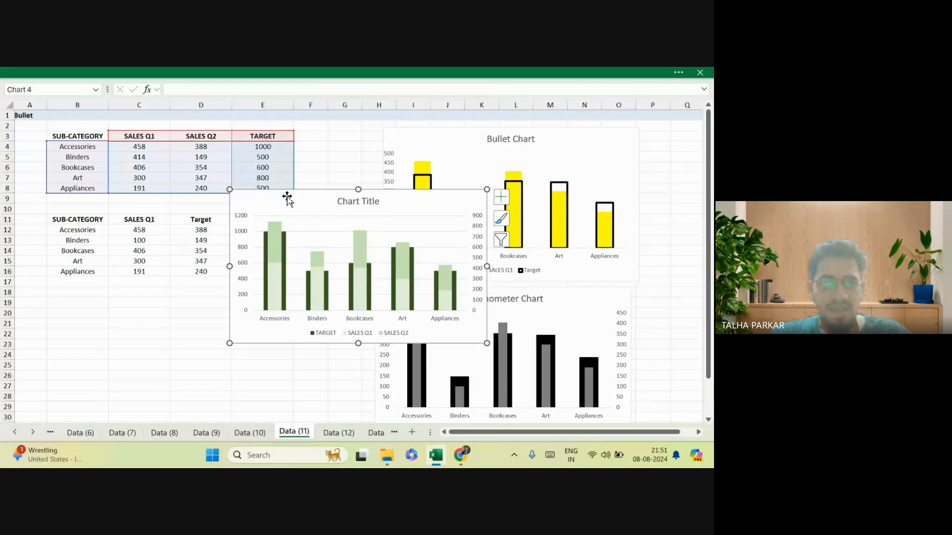
# Remove the gridlines from the green combo chart and move it below the upper data table, clear of the other two charts.
pyautogui.moveTo(296, 196); pyautogui.dragTo(160, 250)
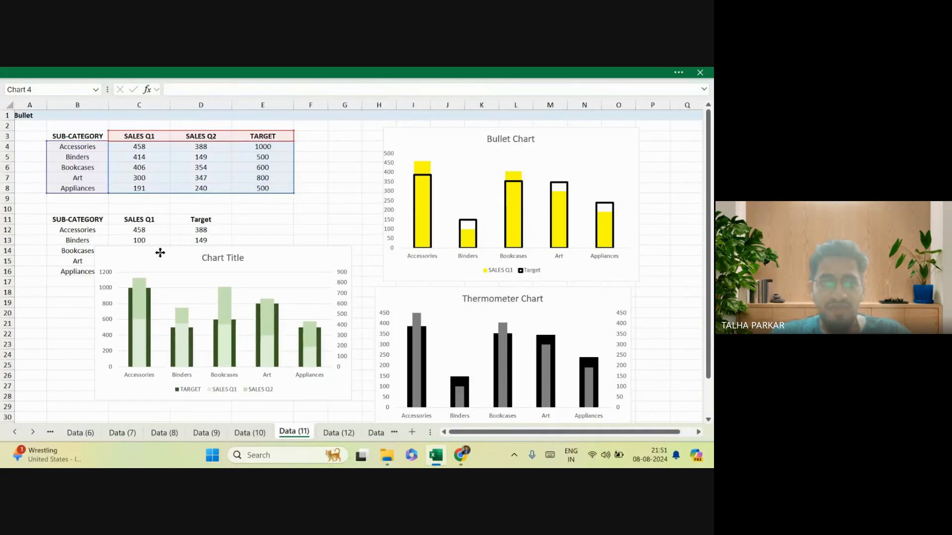
pyautogui.click(268, 286)
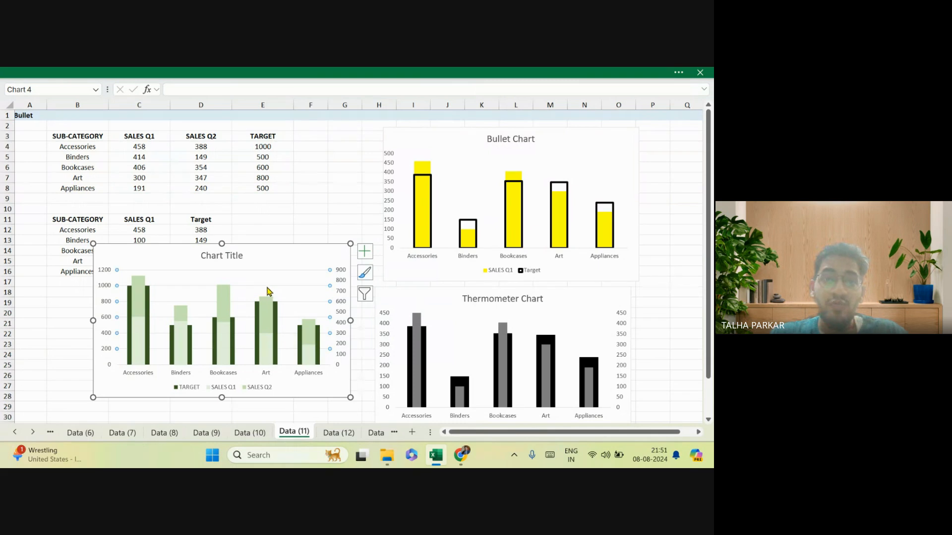
pyautogui.press('Delete')
pyautogui.hotkey('ctrl', 'q')
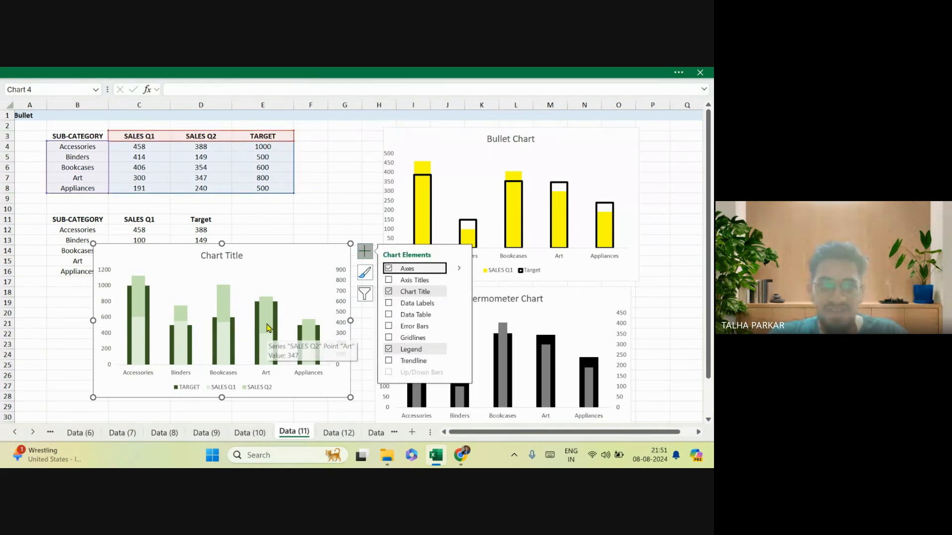
pyautogui.press('Escape')
pyautogui.press('Escape')
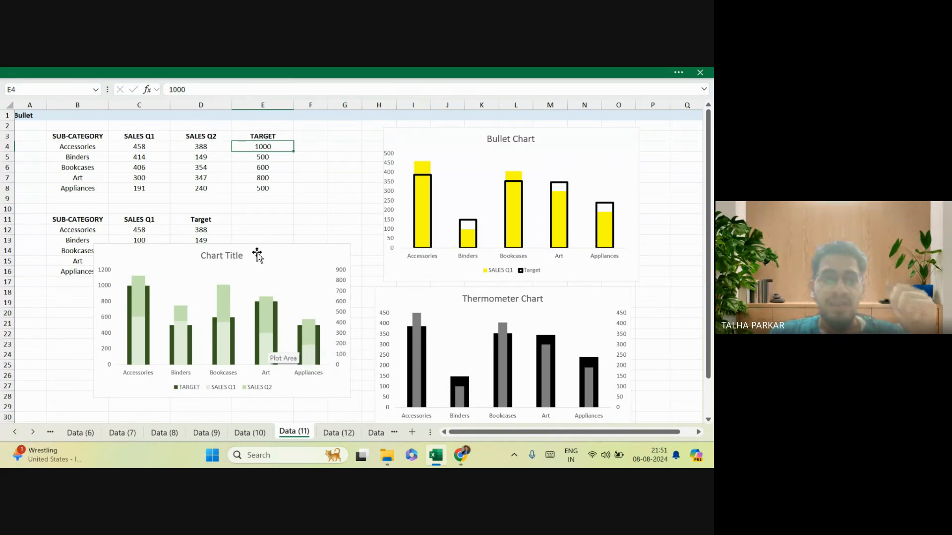
pyautogui.moveTo(256, 251); pyautogui.dragTo(263, 258)
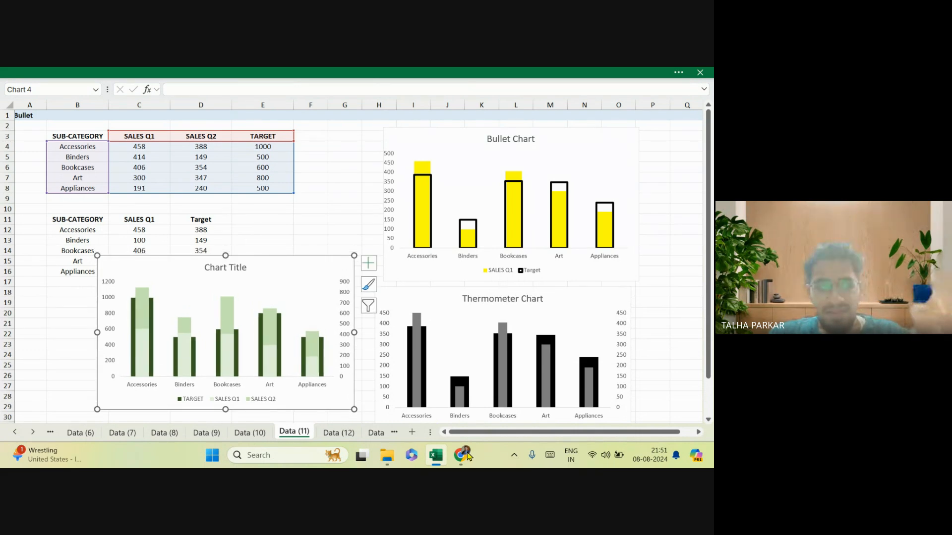
# Switch to the Google Meet call in Chrome, check the in-call messages and return to the Excel workbook.
pyautogui.moveTo(461, 455)
pyautogui.click(401, 389)
pyautogui.click(101, 77)
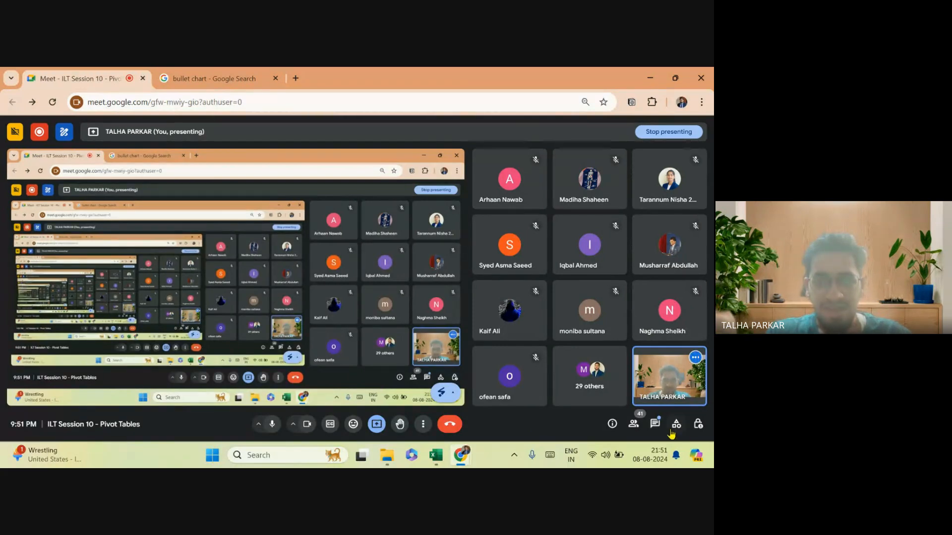
pyautogui.click(656, 427)
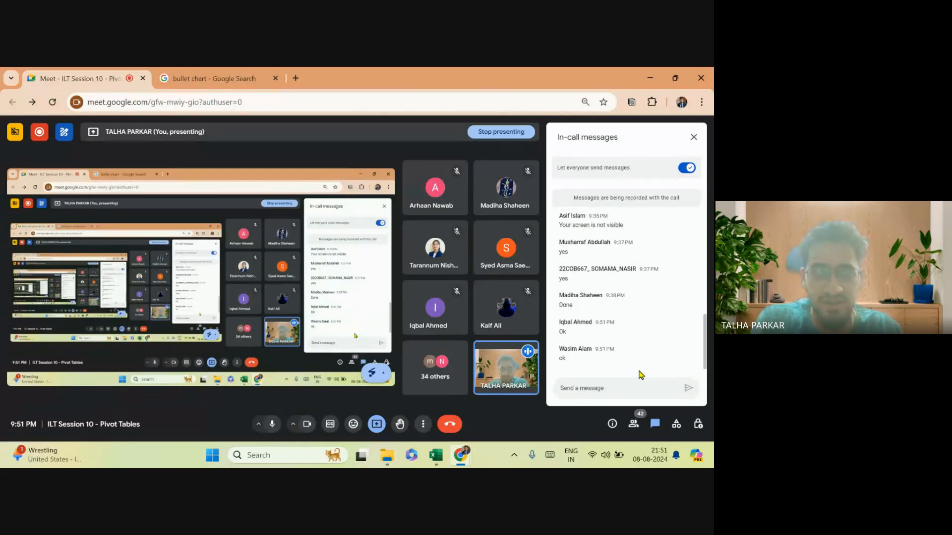
pyautogui.click(694, 137)
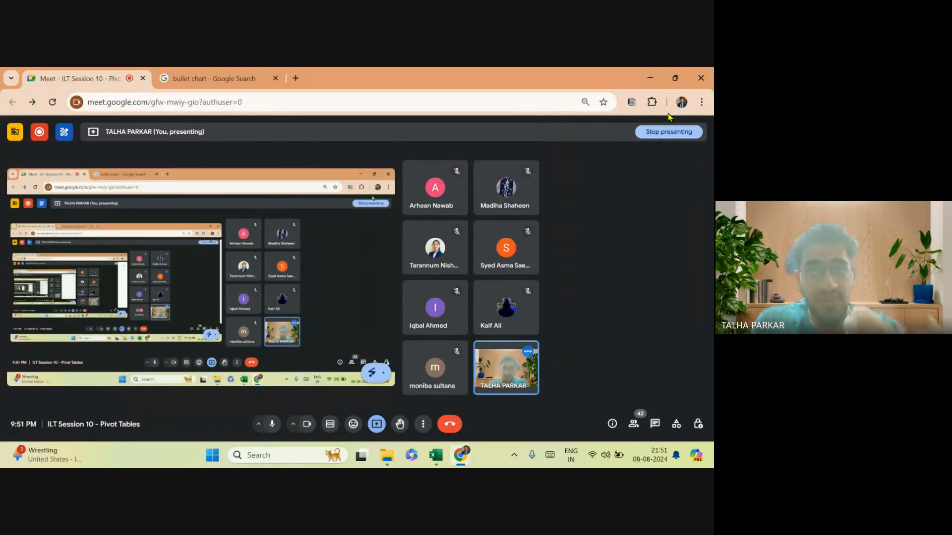
pyautogui.click(651, 80)
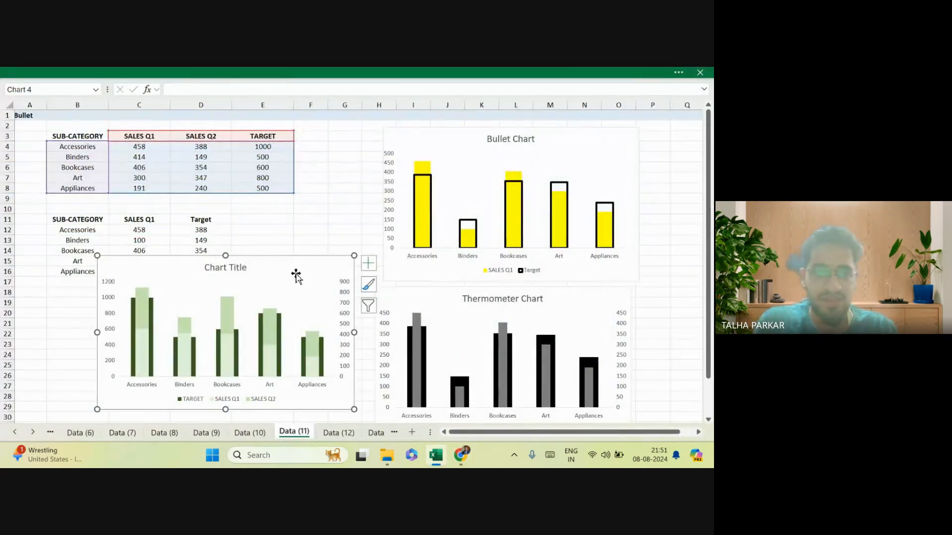
pyautogui.hotkey('alt', 'Tab')
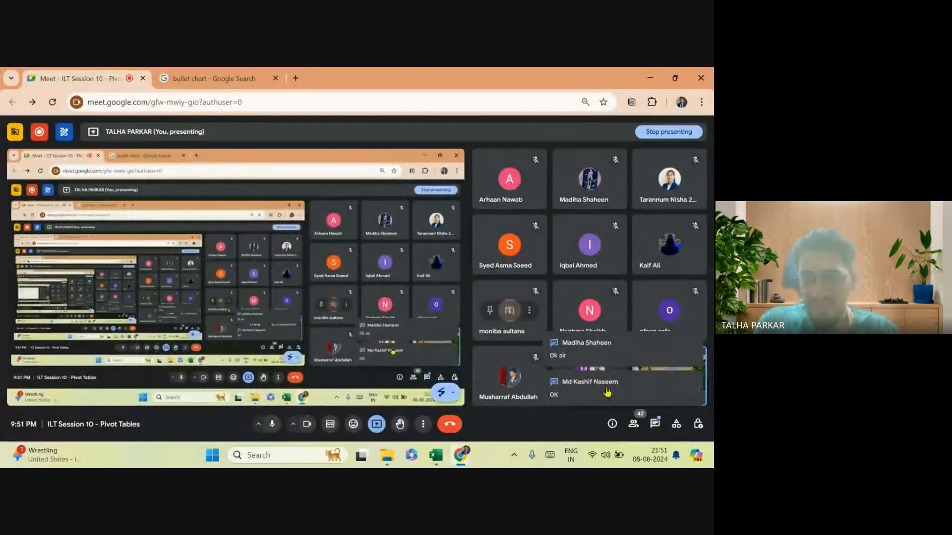
pyautogui.hotkey('alt', 'Tab')
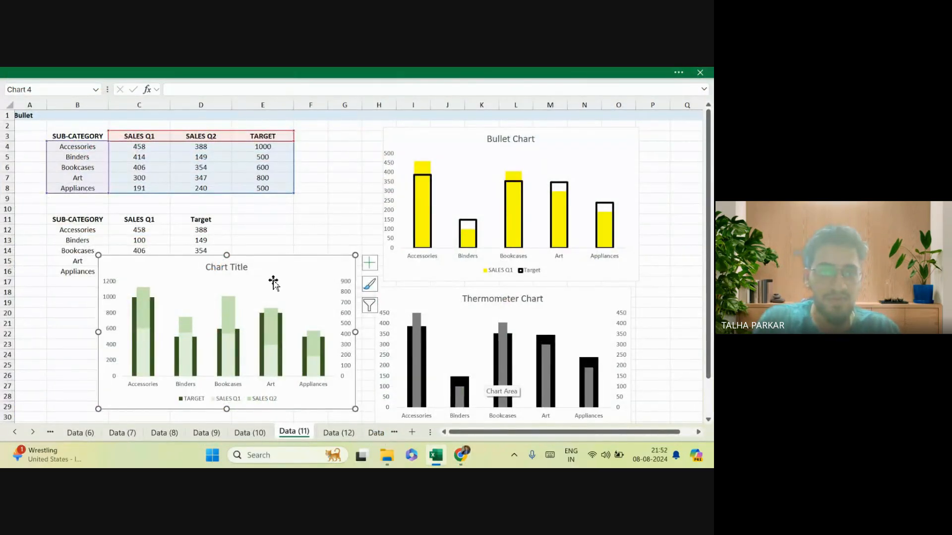
# Title the green combo chart "Thermometer Chart".
pyautogui.click(232, 267)
pyautogui.moveTo(232, 268); pyautogui.dragTo(202, 281)
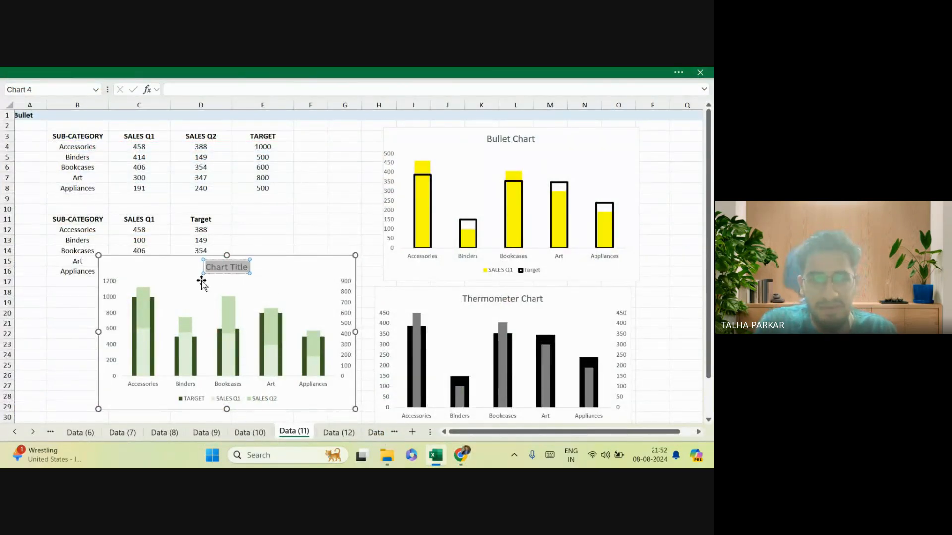
pyautogui.write('Thermo')
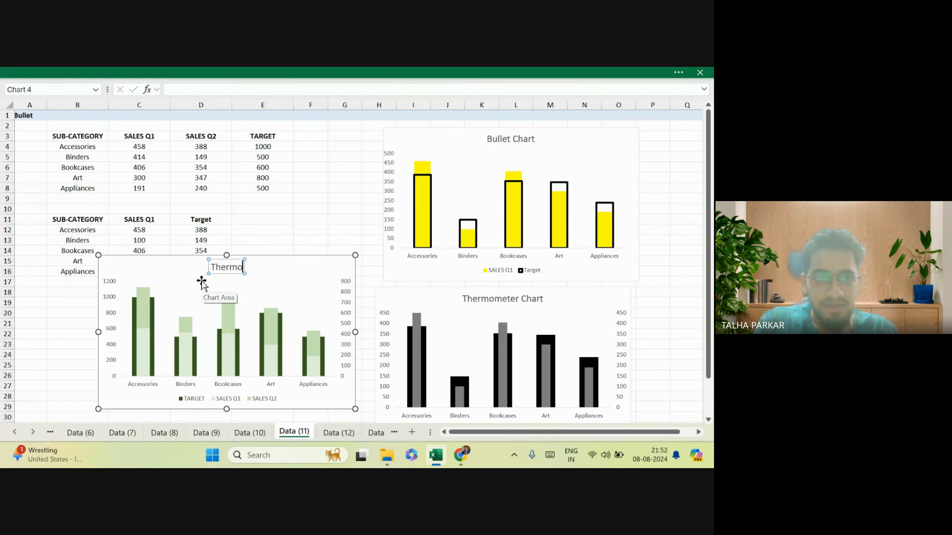
pyautogui.write('tmeter Chart')
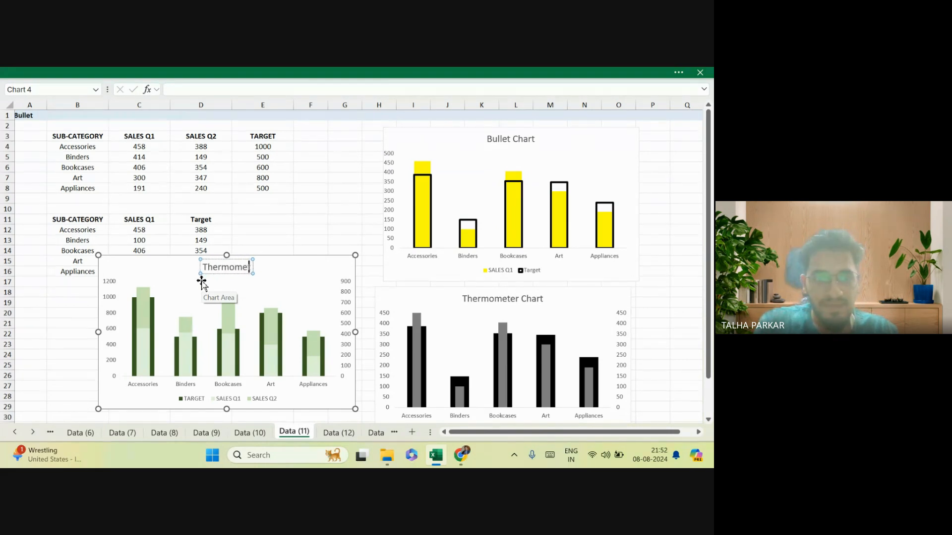
pyautogui.click(302, 218)
# Set the SALES Q2 value for Accessories in the upper table to 200.
pyautogui.moveTo(157, 143)
pyautogui.mouseDown()
pyautogui.moveTo(196, 184)
pyautogui.moveTo(145, 141)
pyautogui.mouseUp()
pyautogui.click(237, 70)
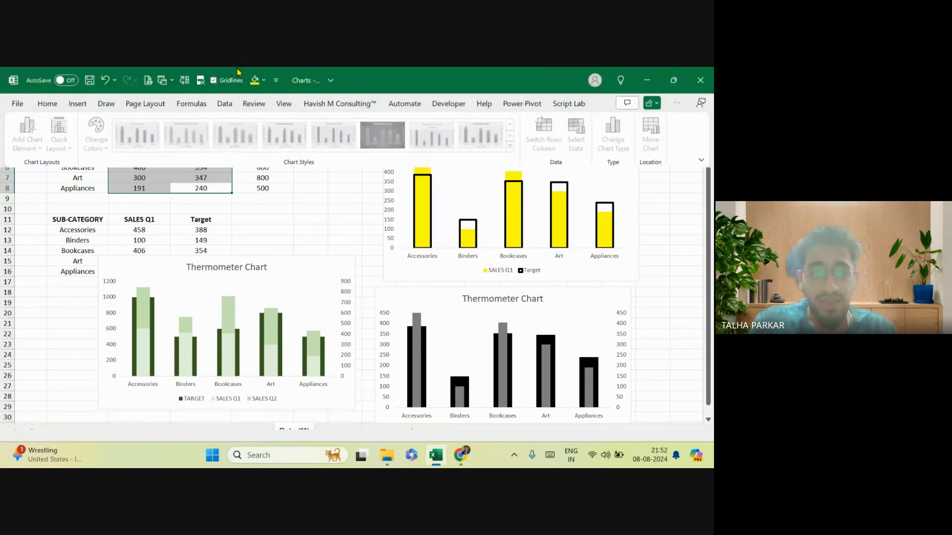
pyautogui.click(249, 181)
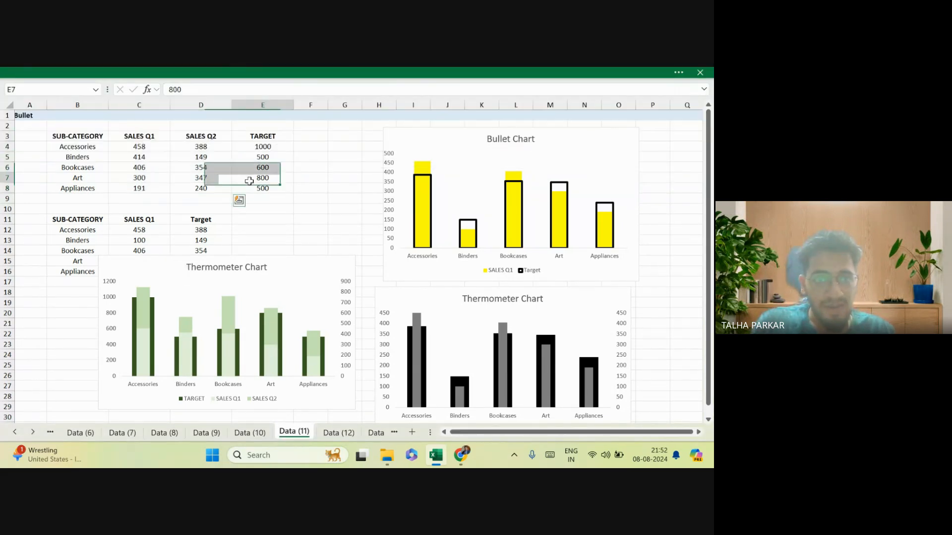
pyautogui.press('Up')
pyautogui.press('Up')
pyautogui.press('Left')
pyautogui.press('Up')
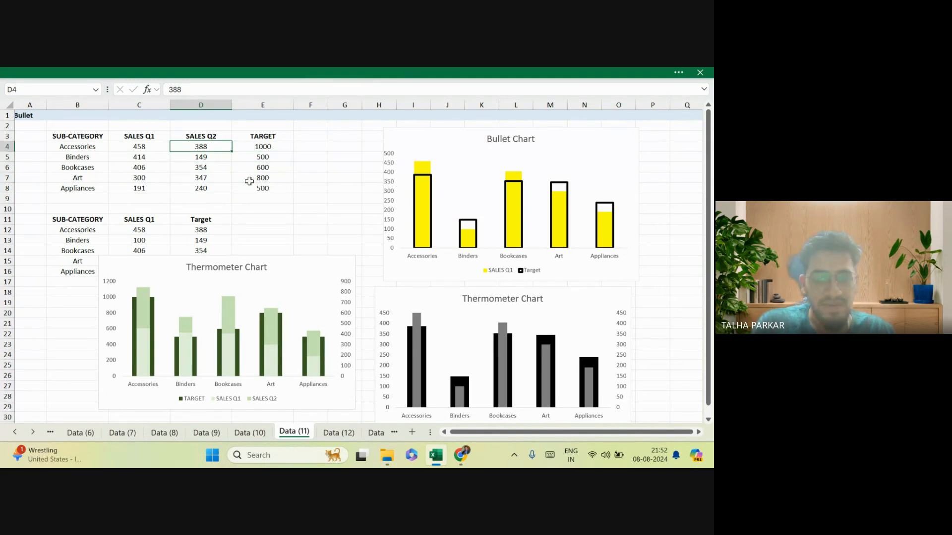
pyautogui.write('200')
pyautogui.press('Return')
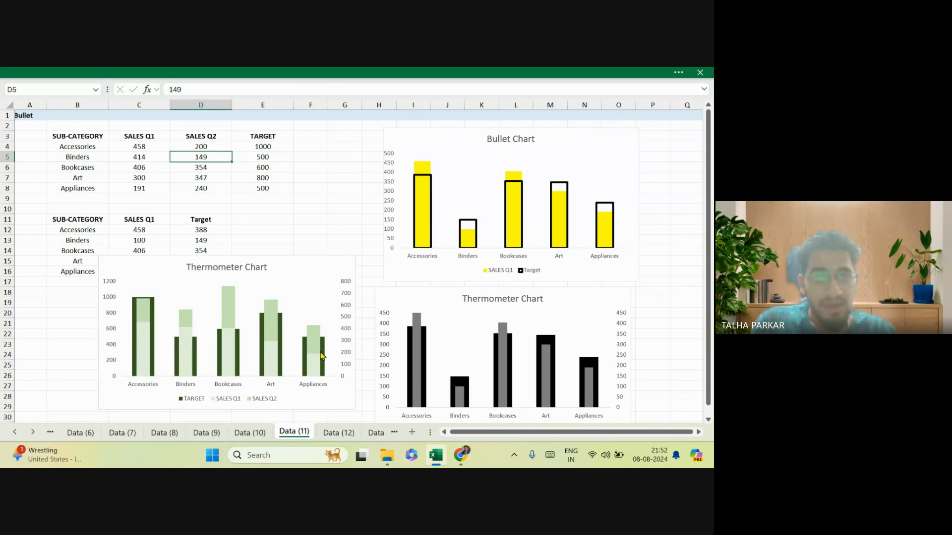
pyautogui.moveTo(341, 296)
pyautogui.mouseDown()
pyautogui.moveTo(341, 288)
pyautogui.moveTo(132, 297)
pyautogui.moveTo(106, 287)
pyautogui.moveTo(334, 293)
pyautogui.mouseUp()
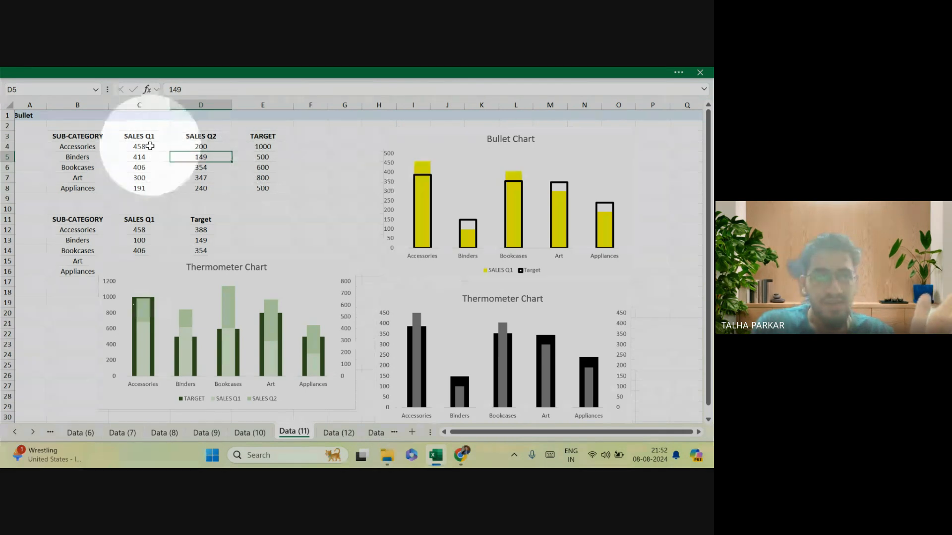
# Calculate the larger of SALES Q1 and SALES Q2 with =MAX(C4:D4) in F4 and fill it down to F8.
pyautogui.moveTo(149, 146); pyautogui.dragTo(201, 147)
pyautogui.click(297, 147)
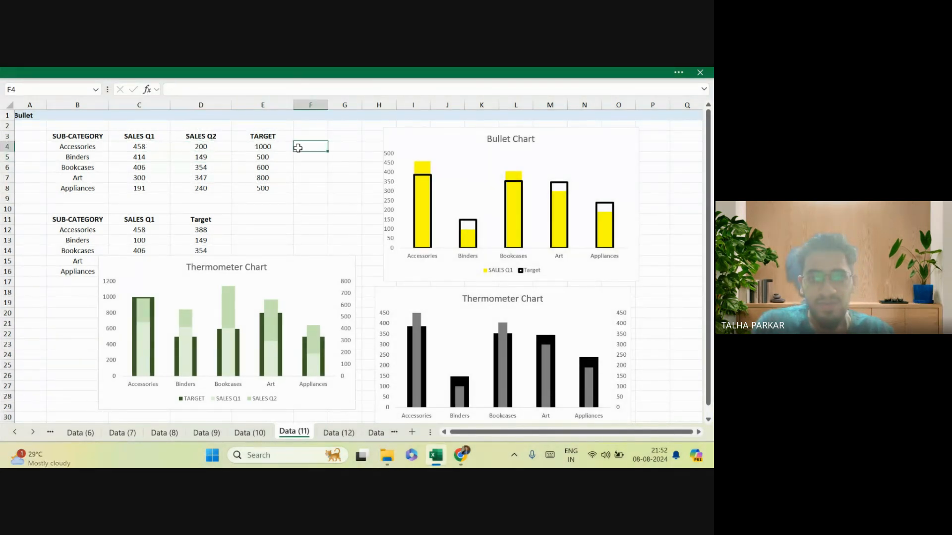
pyautogui.write('=max')
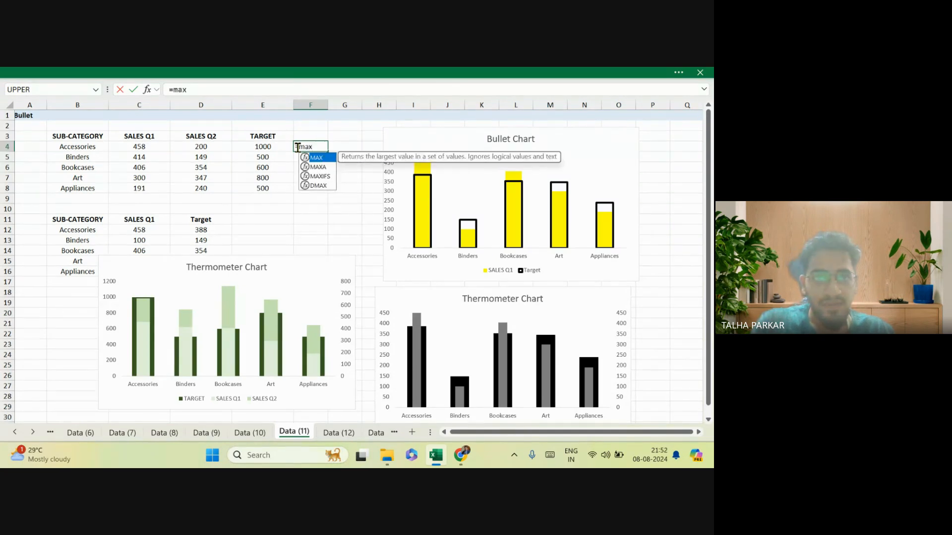
pyautogui.press('Tab')
pyautogui.press('Left')
pyautogui.press('Left')
pyautogui.press('Left')
pyautogui.hotkey('shift', 'Right')
pyautogui.press('Return')
pyautogui.click(307, 147)
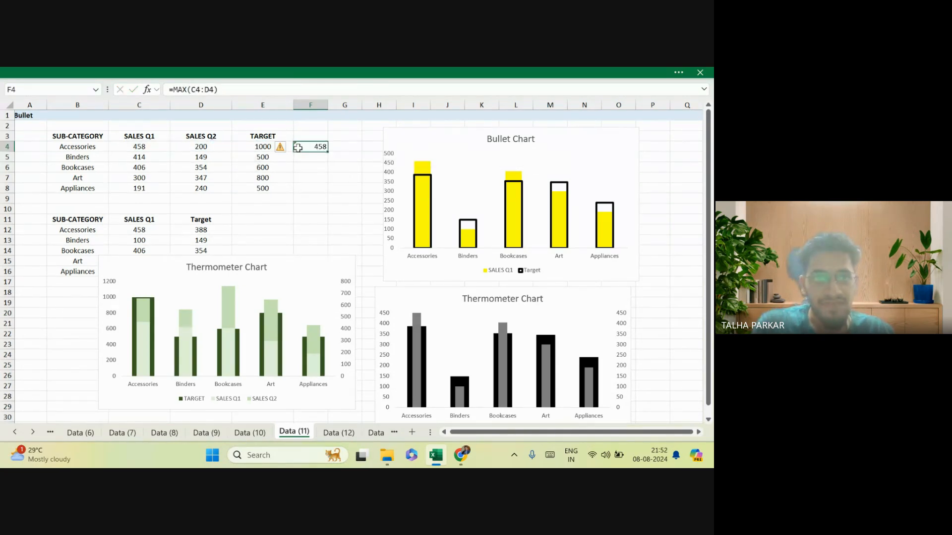
pyautogui.moveTo(328, 151); pyautogui.dragTo(323, 192)
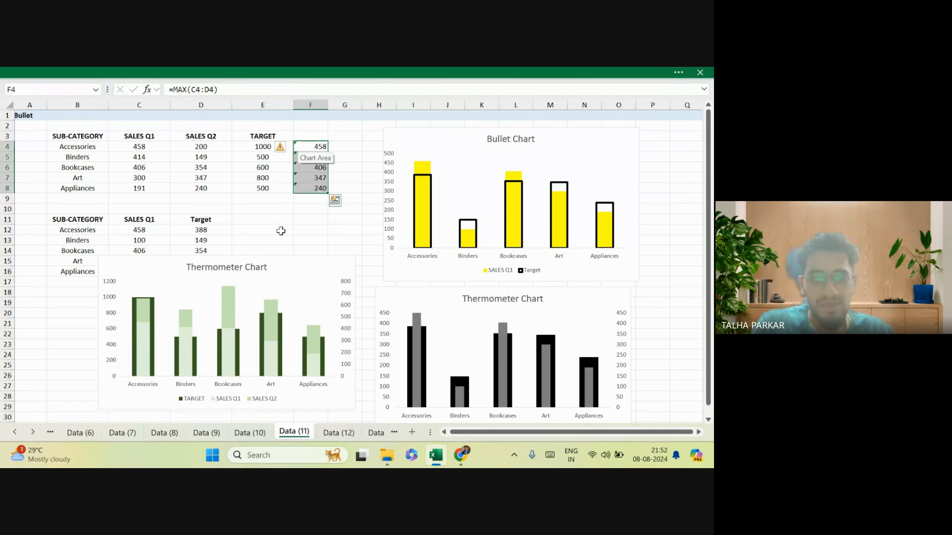
# Total SALES Q1 and SALES Q2 per sub-category with =SUM(C4:D4) in F4, filled down to F8, and clear these helper cells.
pyautogui.write('=sum')
pyautogui.press('Tab')
pyautogui.press('Left')
pyautogui.press('Left')
pyautogui.press('Left')
pyautogui.hotkey('shift', 'Right')
pyautogui.press('Return')
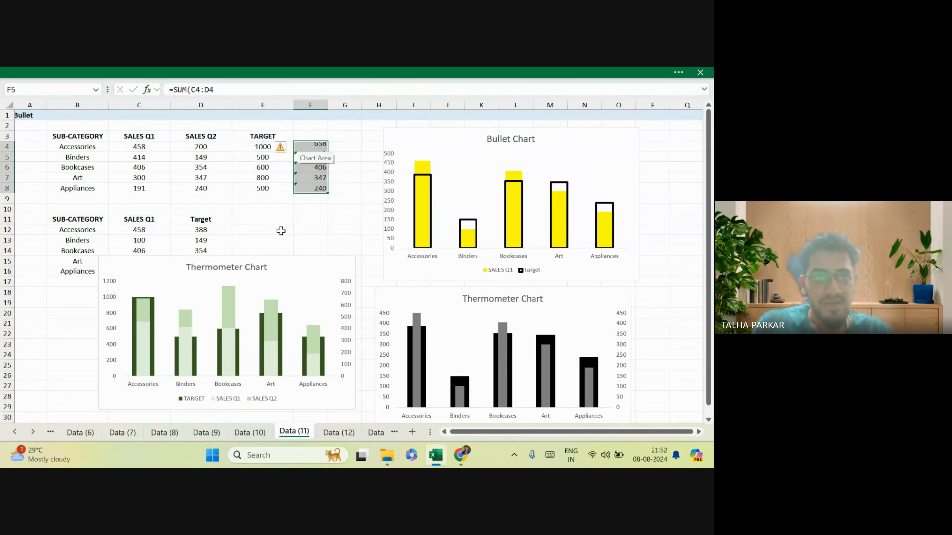
pyautogui.press('Up')
pyautogui.hotkey('shift', 'Down')
pyautogui.hotkey('shift', 'Down')
pyautogui.hotkey('shift', 'Down')
pyautogui.hotkey('shift', 'Down')
pyautogui.hotkey('ctrl', 'd')
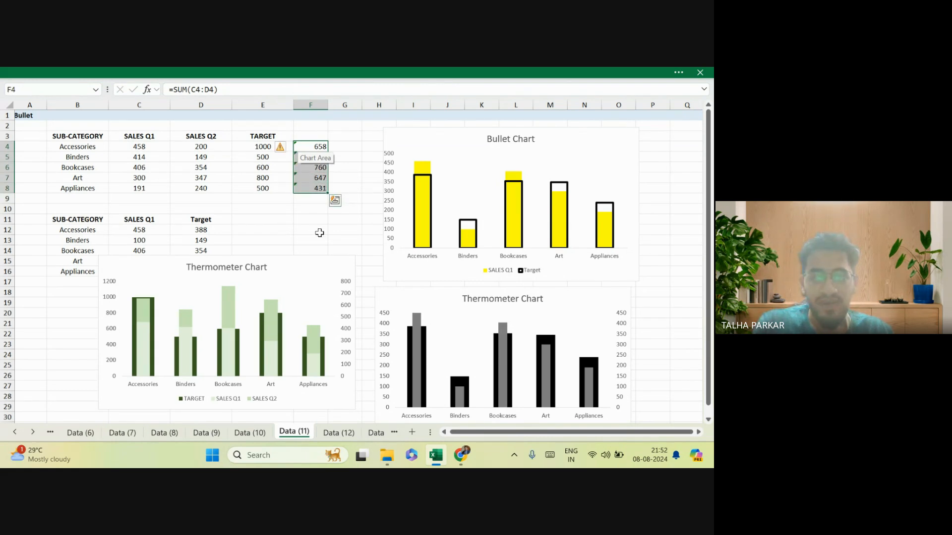
pyautogui.press('Delete')
# Set the maximum bound of the green thermometer chart's primary vertical axis to 1000.
pyautogui.click(99, 294)
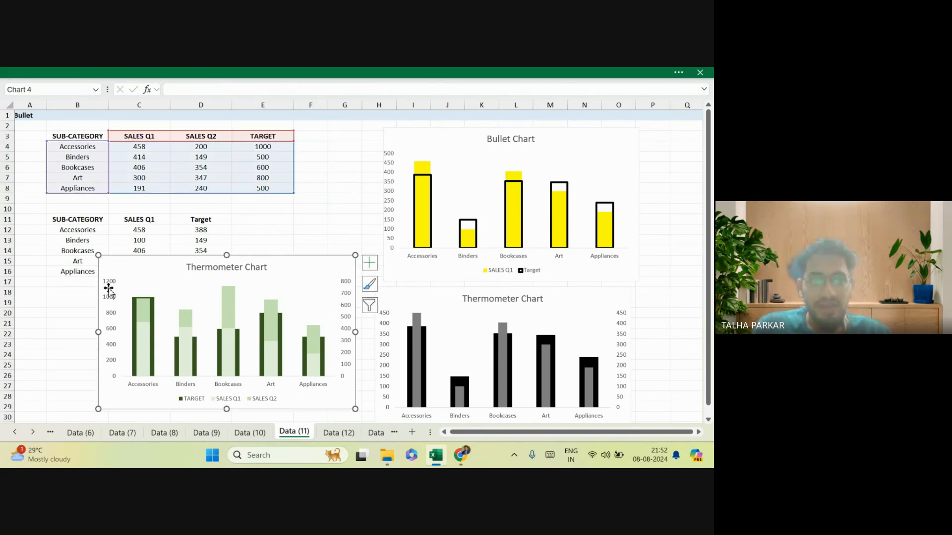
pyautogui.rightClick(109, 287)
pyautogui.click(148, 425)
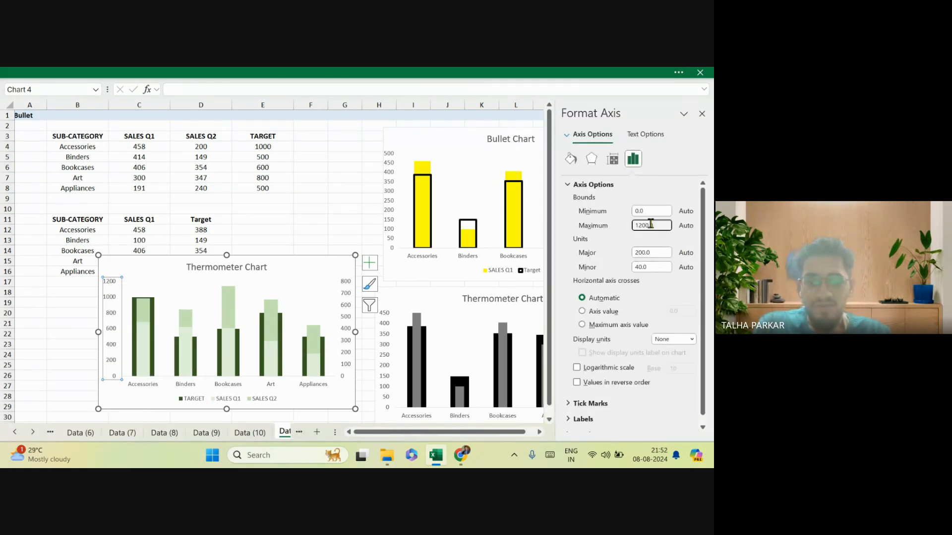
pyautogui.click(651, 226)
pyautogui.write('1000')
pyautogui.press('Return')
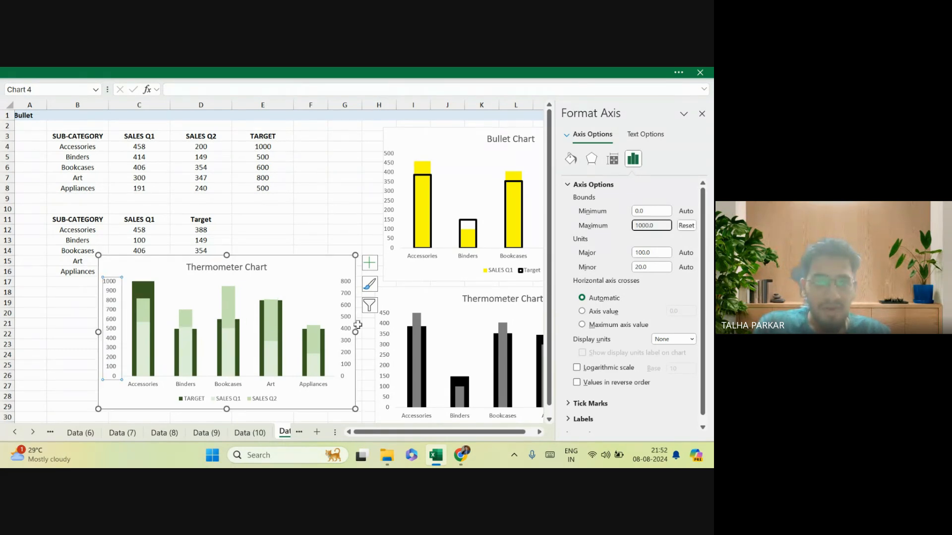
# Set the maximum bound of the green thermometer chart's secondary vertical axis to 1000 and deselect the chart.
pyautogui.rightClick(346, 306)
pyautogui.click(392, 295)
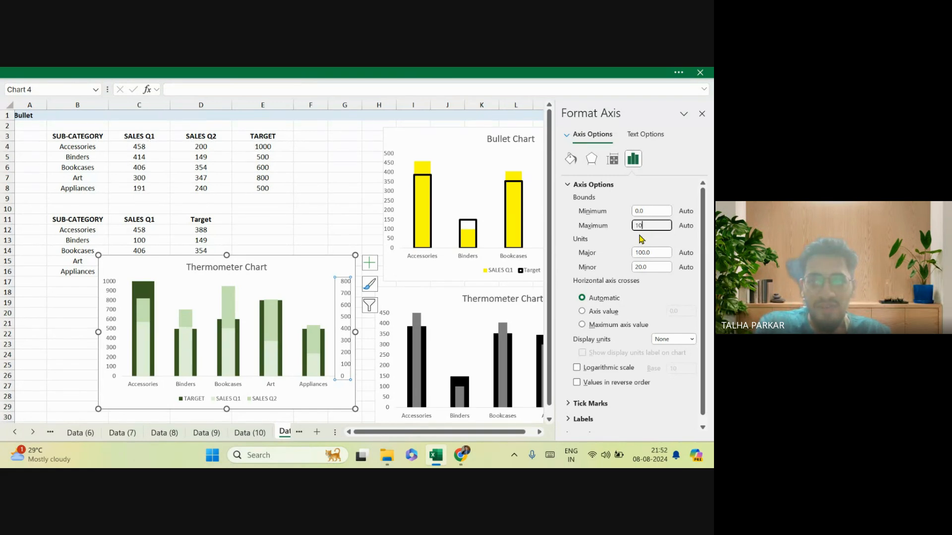
pyautogui.write('1000')
pyautogui.press('Return')
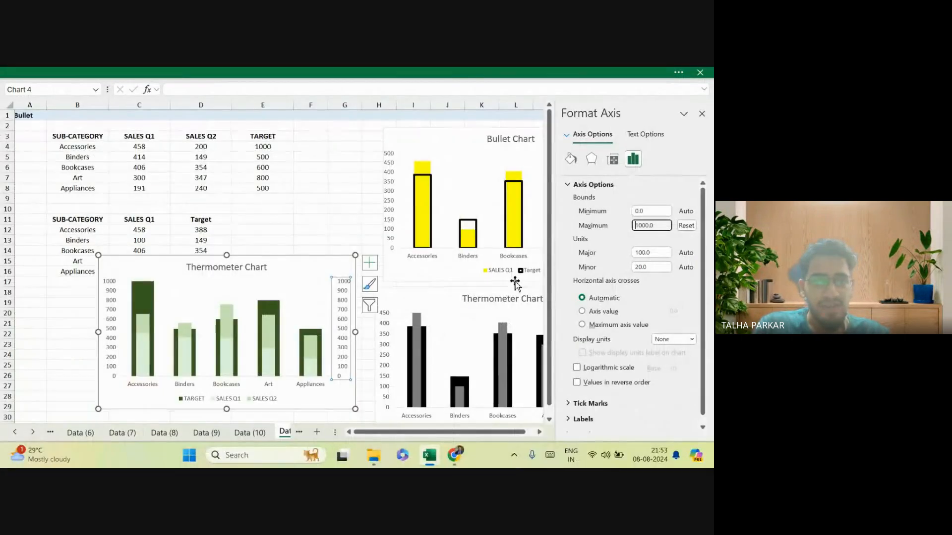
pyautogui.click(328, 230)
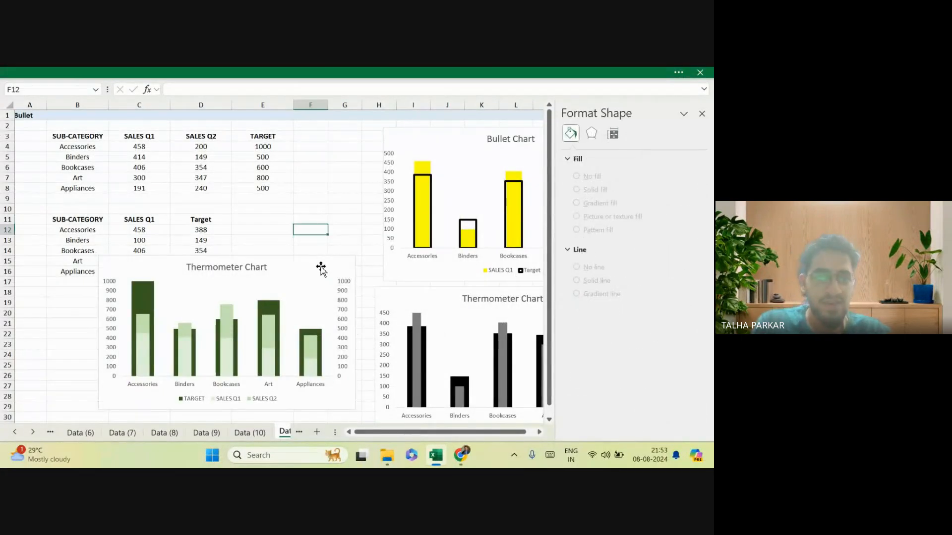
# Delete the green thermometer chart's secondary vertical axis and move the chart so its left edge aligns with column B.
pyautogui.click(324, 271)
pyautogui.click(347, 299)
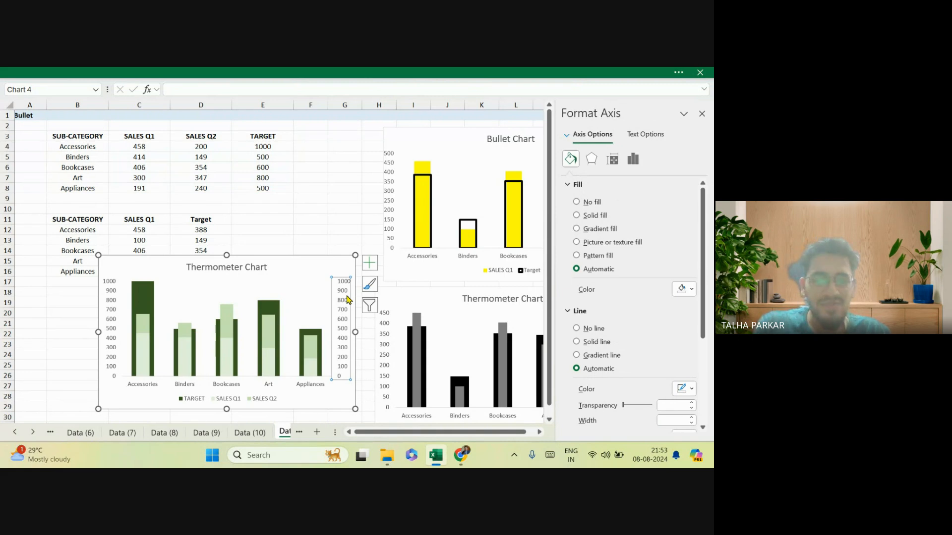
pyautogui.press('Delete')
pyautogui.moveTo(312, 255); pyautogui.dragTo(261, 253)
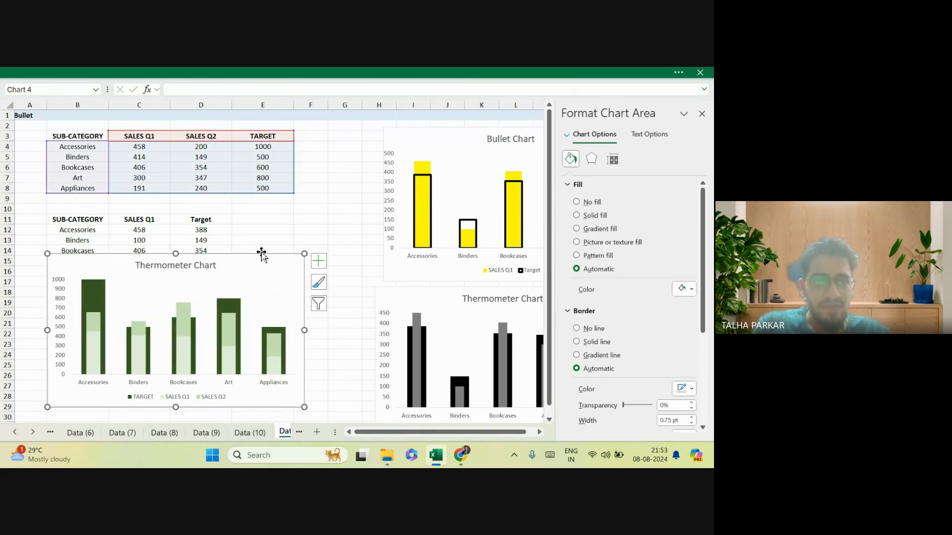
# Delete the black thermometer chart's secondary vertical axis and close the formatting pane.
pyautogui.moveTo(430, 293); pyautogui.dragTo(358, 269)
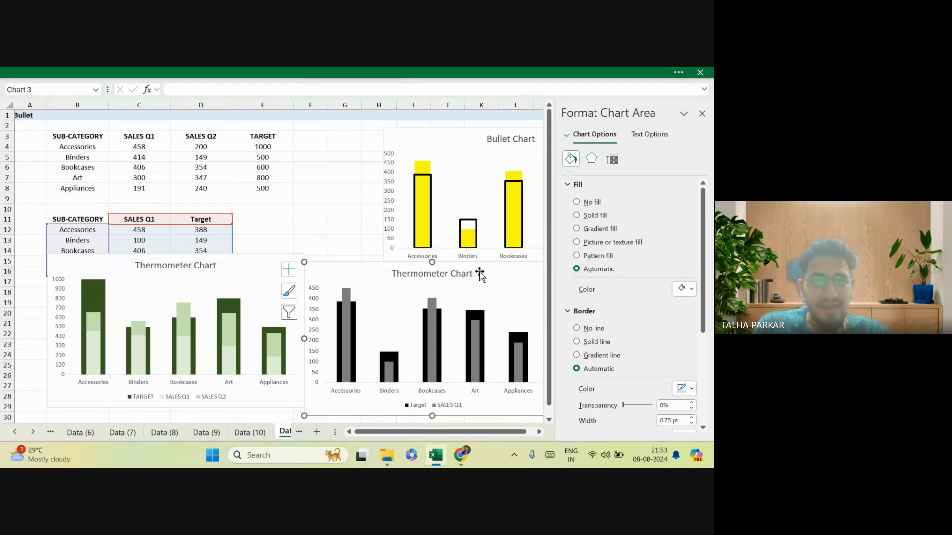
pyautogui.moveTo(480, 274); pyautogui.dragTo(396, 270)
pyautogui.click(465, 327)
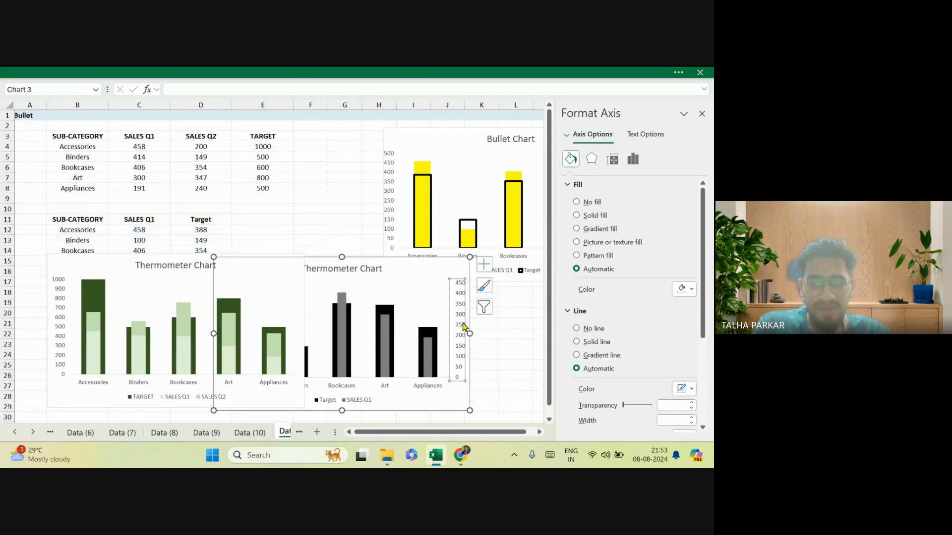
pyautogui.press('Delete')
pyautogui.click(702, 115)
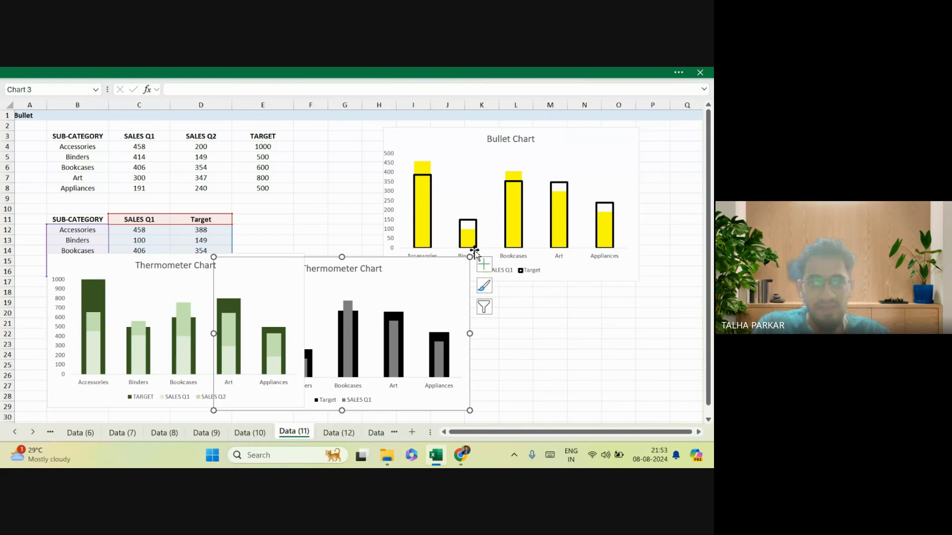
# Arrange the black thermometer chart below the bullet chart and the green one beside it, starting at row 18.
pyautogui.moveTo(429, 263); pyautogui.dragTo(598, 293)
pyautogui.moveTo(272, 264); pyautogui.dragTo(339, 281)
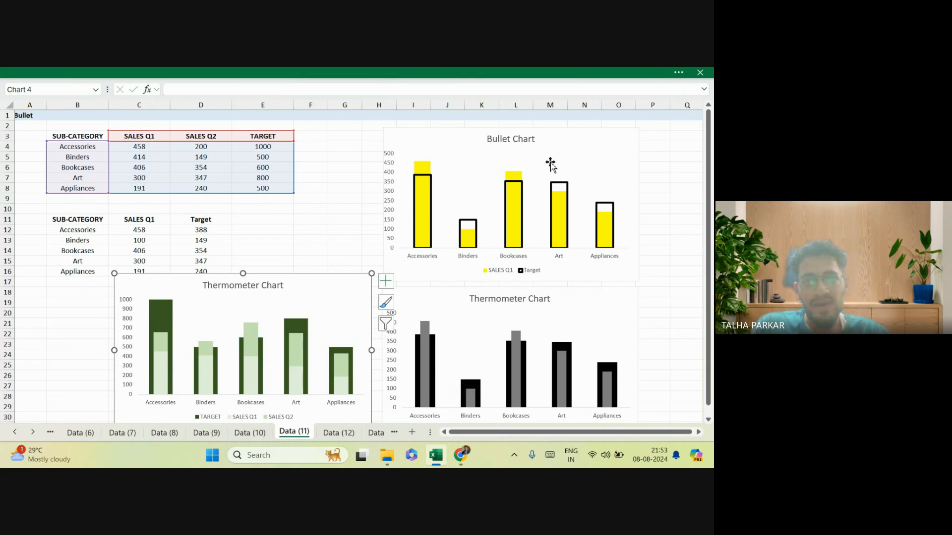
pyautogui.moveTo(294, 276); pyautogui.dragTo(295, 290)
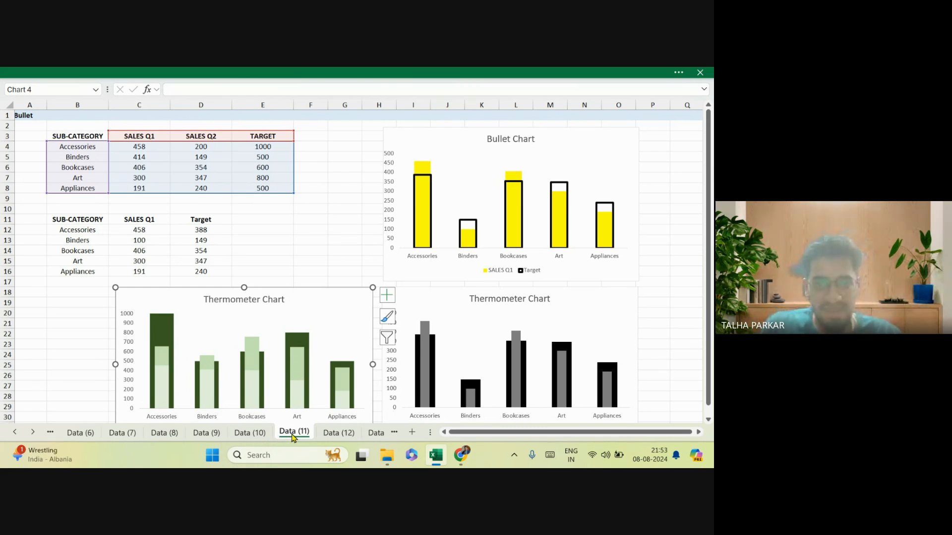
# Look through the worksheets from Data (10) back to Data (6) for the treemap and sunburst data.
pyautogui.click(250, 433)
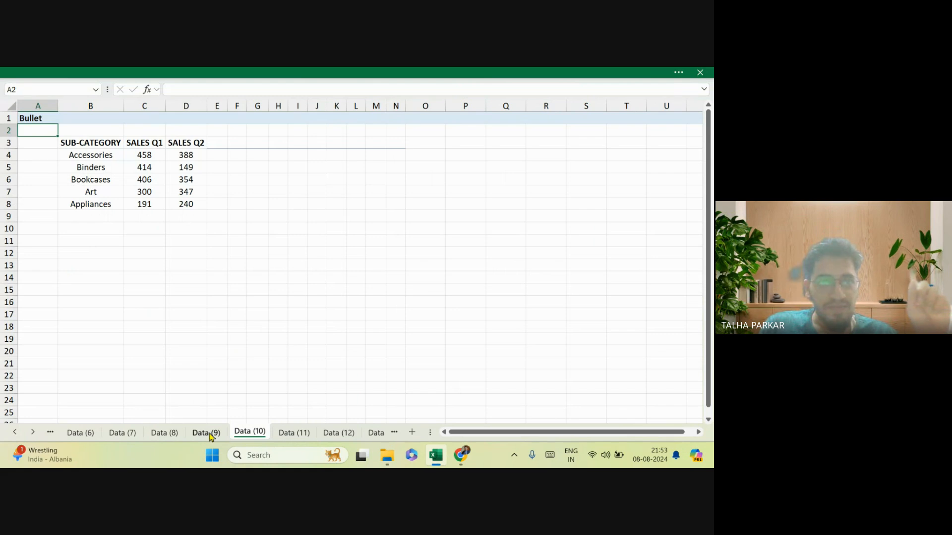
pyautogui.click(206, 433)
pyautogui.click(179, 434)
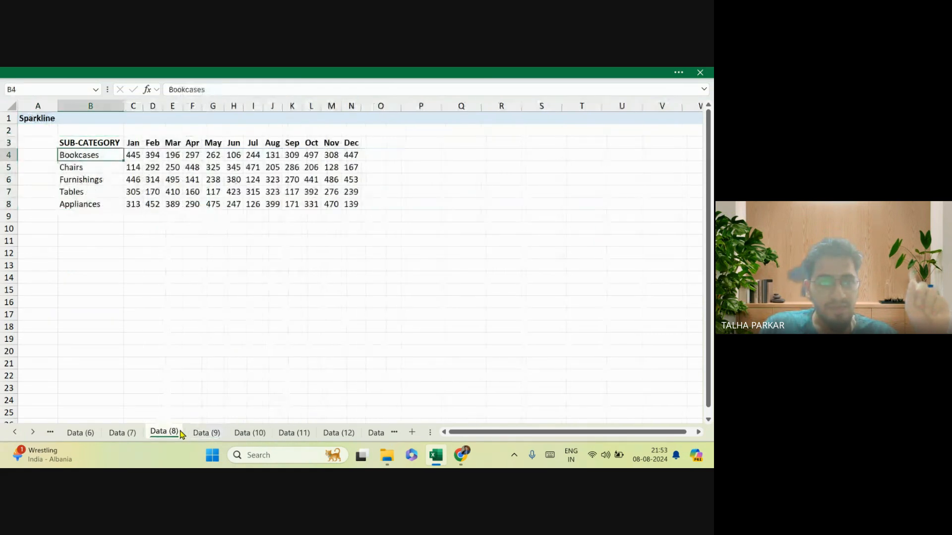
pyautogui.click(206, 432)
pyautogui.click(242, 433)
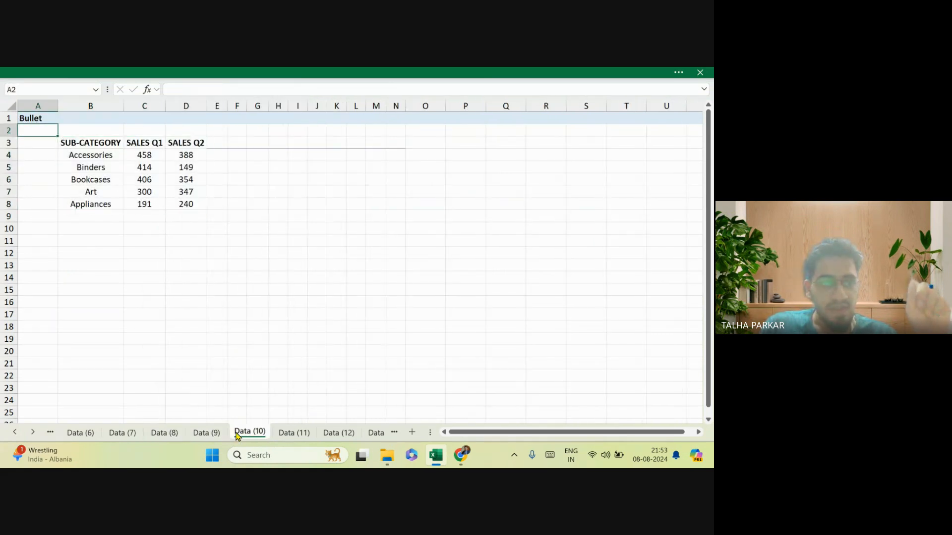
pyautogui.click(205, 432)
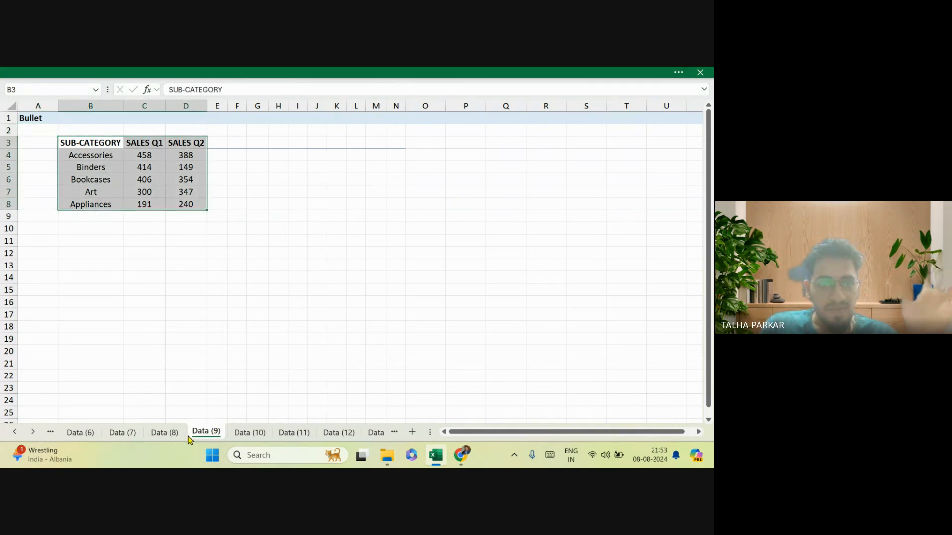
pyautogui.click(171, 433)
pyautogui.click(124, 433)
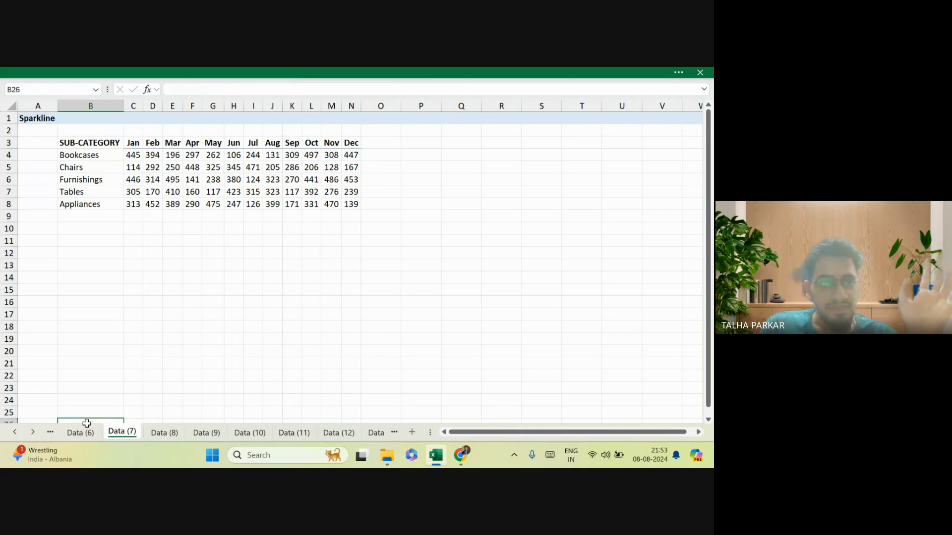
pyautogui.click(70, 432)
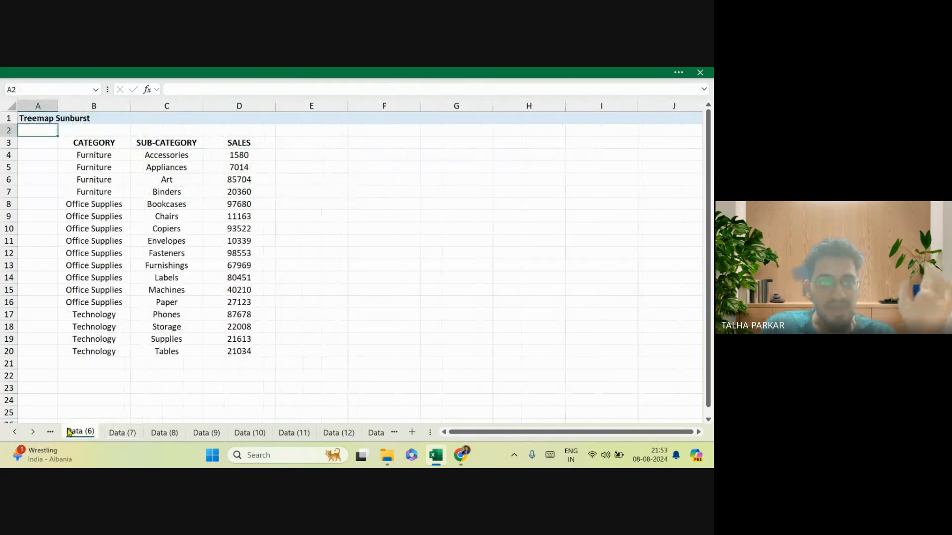
# Move the Data (6) worksheet in front of Data (5).
pyautogui.click(16, 432)
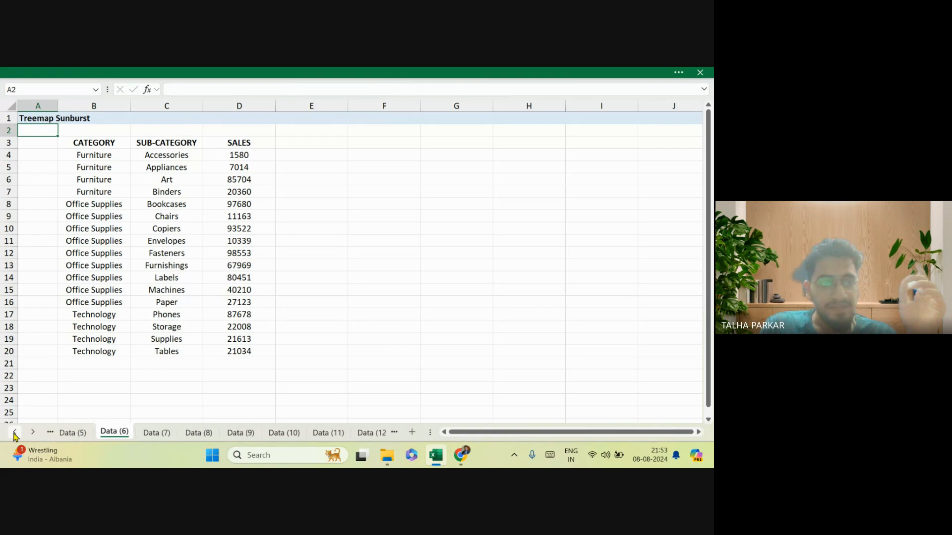
pyautogui.click(16, 432)
pyautogui.click(121, 433)
pyautogui.click(161, 434)
pyautogui.moveTo(161, 435); pyautogui.dragTo(94, 433)
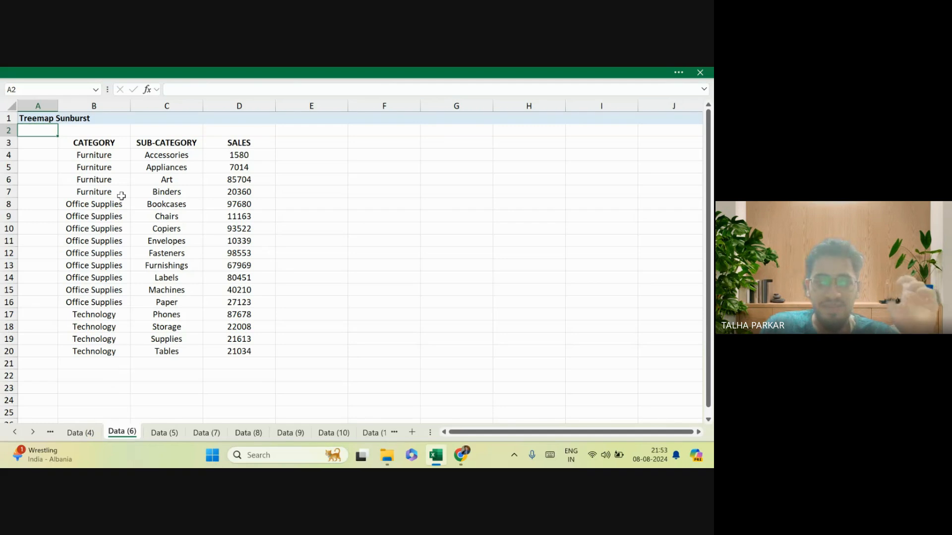
# Select the category, sub-category and sales table B3:D20 on Data (6), glancing at Data (11) before returning.
pyautogui.moveTo(100, 144); pyautogui.dragTo(229, 351)
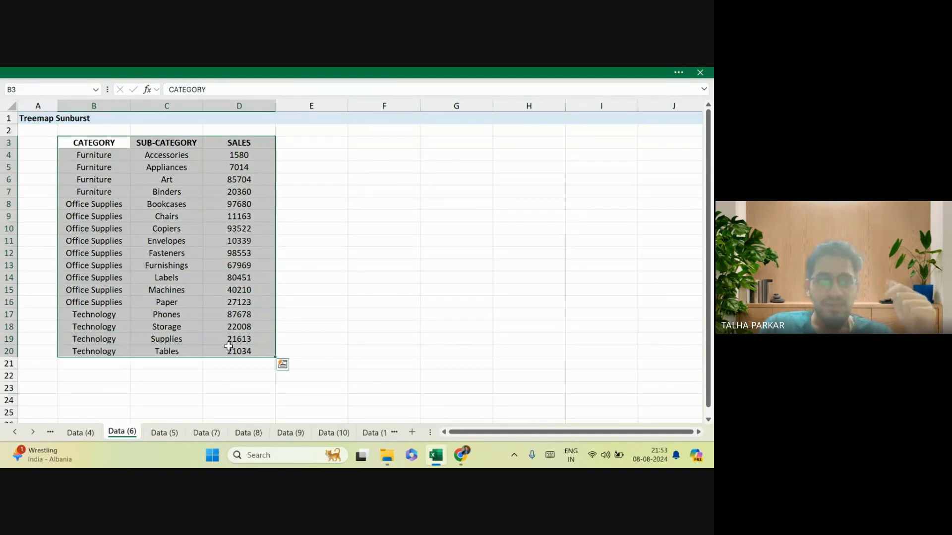
pyautogui.scroll(3, 117, 205)
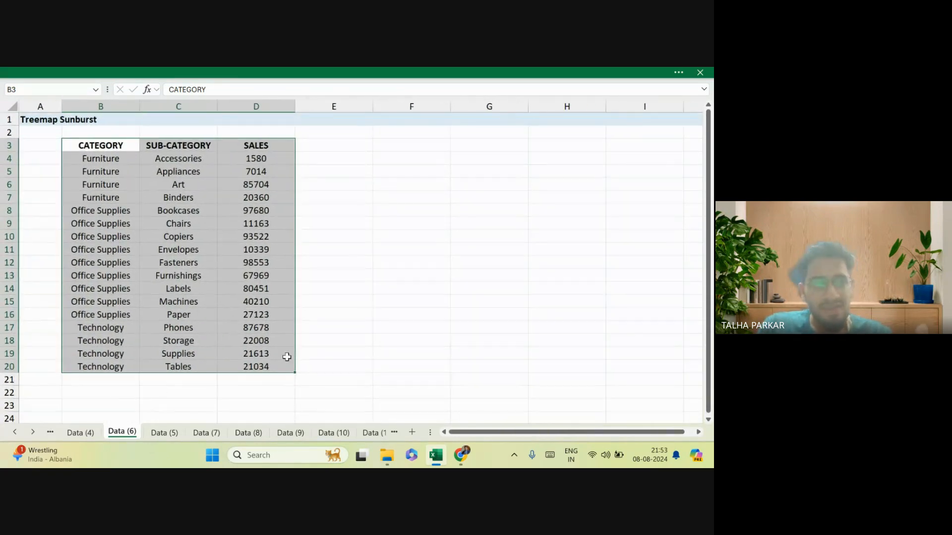
pyautogui.click(366, 434)
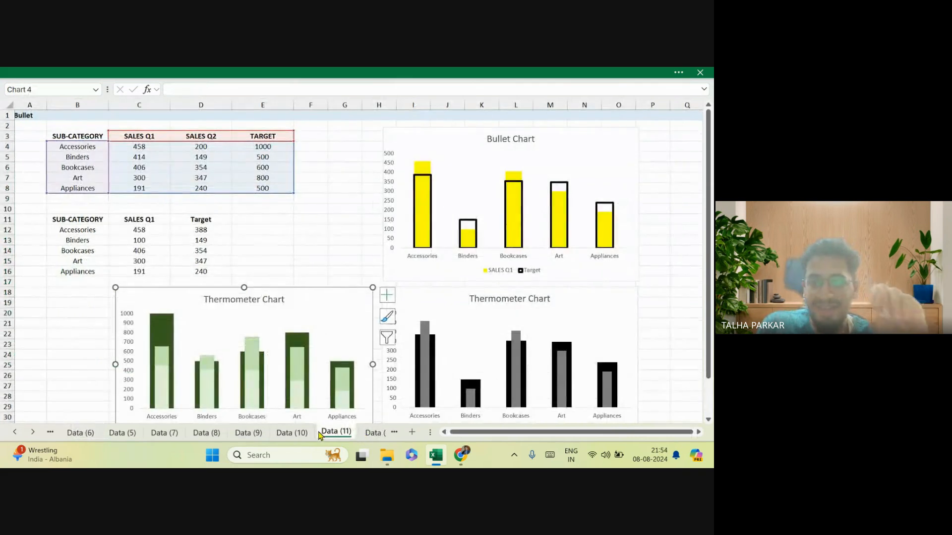
pyautogui.click(76, 435)
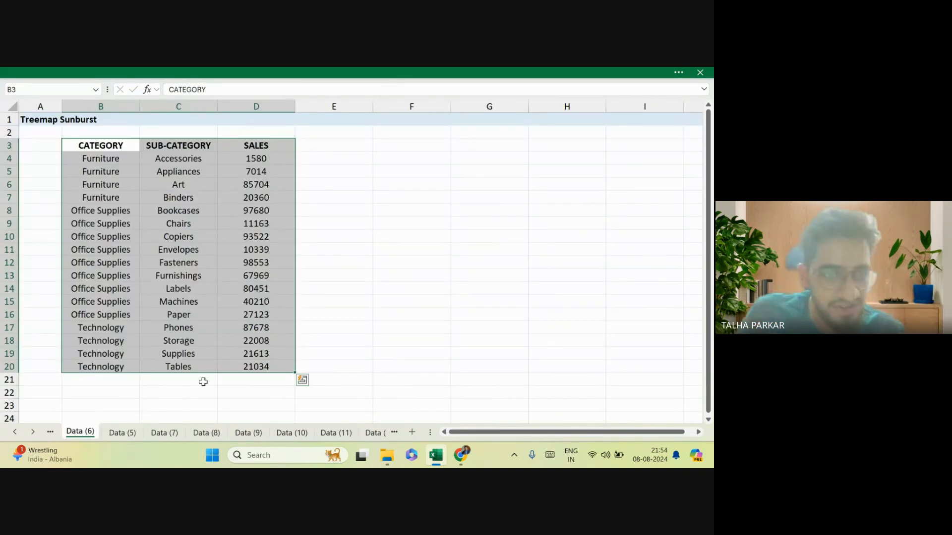
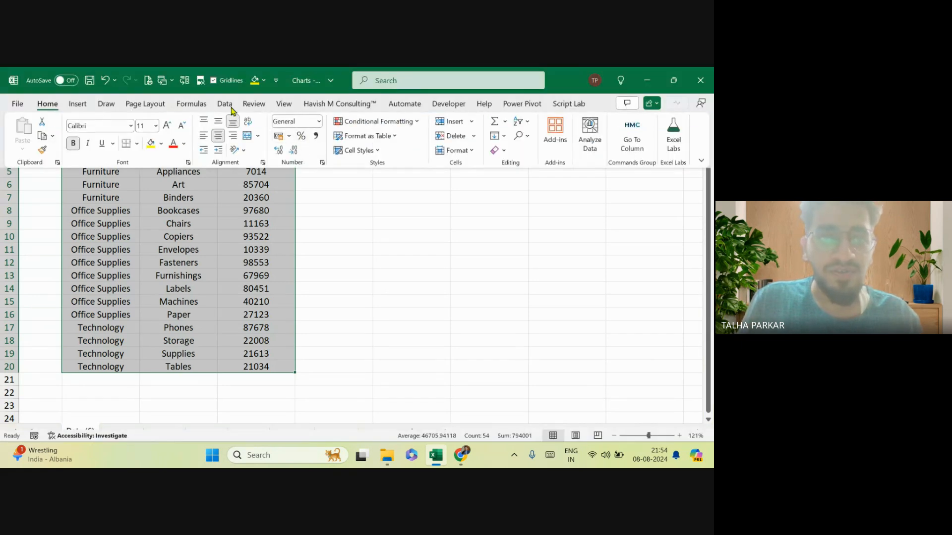
# Try a 2-D pie chart of the selected sales table, place it beside the data and delete it.
pyautogui.click(84, 105)
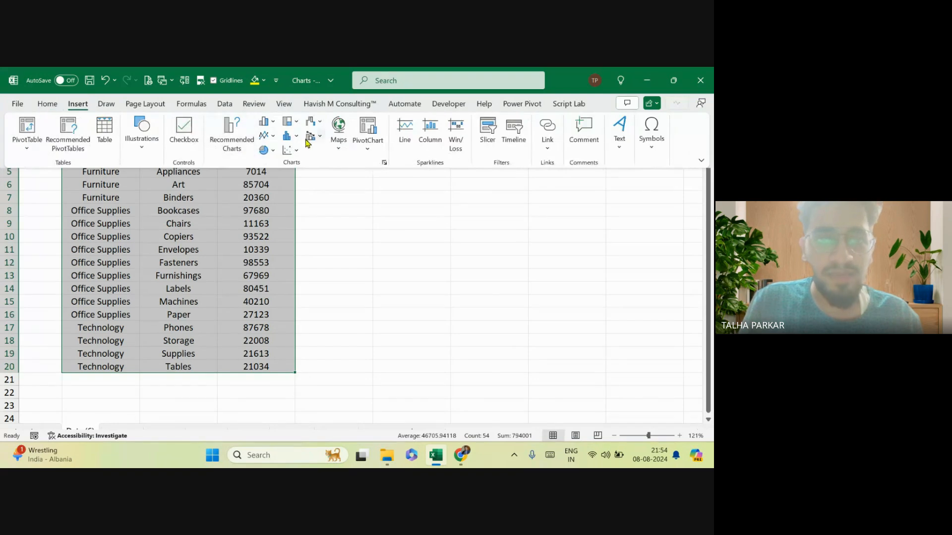
pyautogui.click(275, 151)
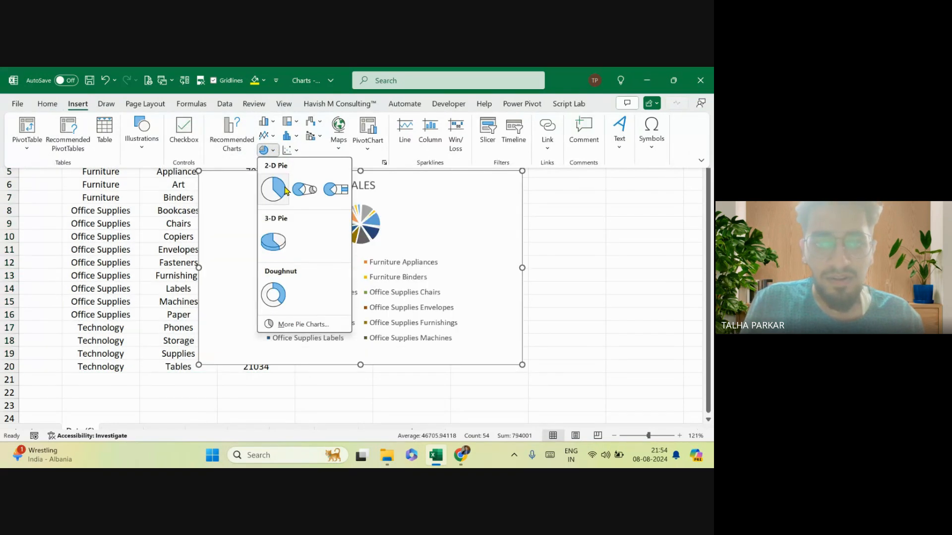
pyautogui.click(286, 191)
pyautogui.moveTo(435, 195); pyautogui.dragTo(544, 209)
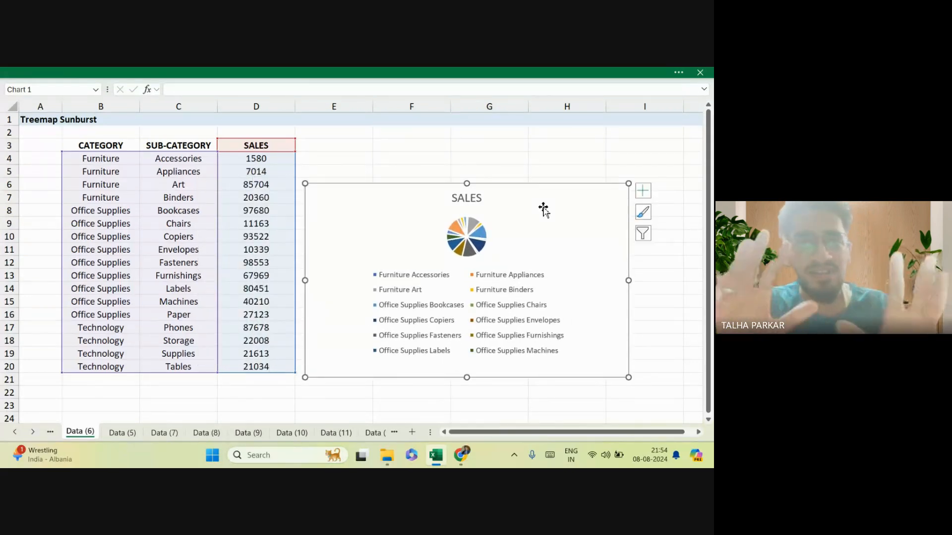
pyautogui.press('Delete')
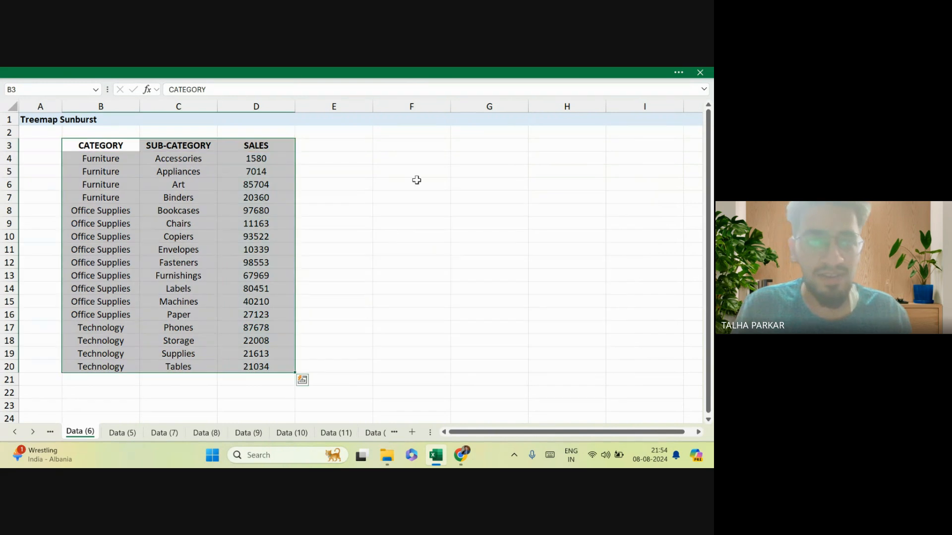
# Insert a 2-D clustered column chart from the selected category, sub-category and sales table.
pyautogui.click(190, 73)
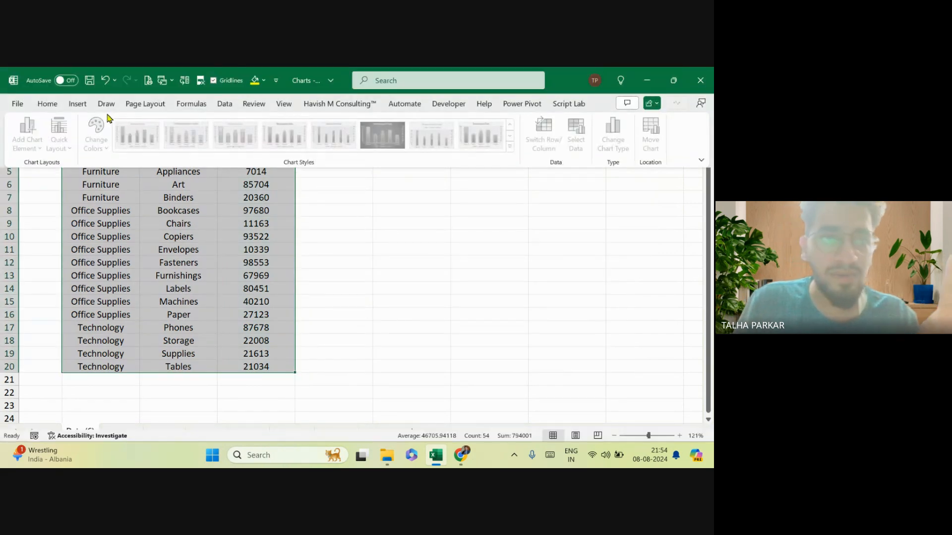
pyautogui.click(78, 104)
pyautogui.click(270, 122)
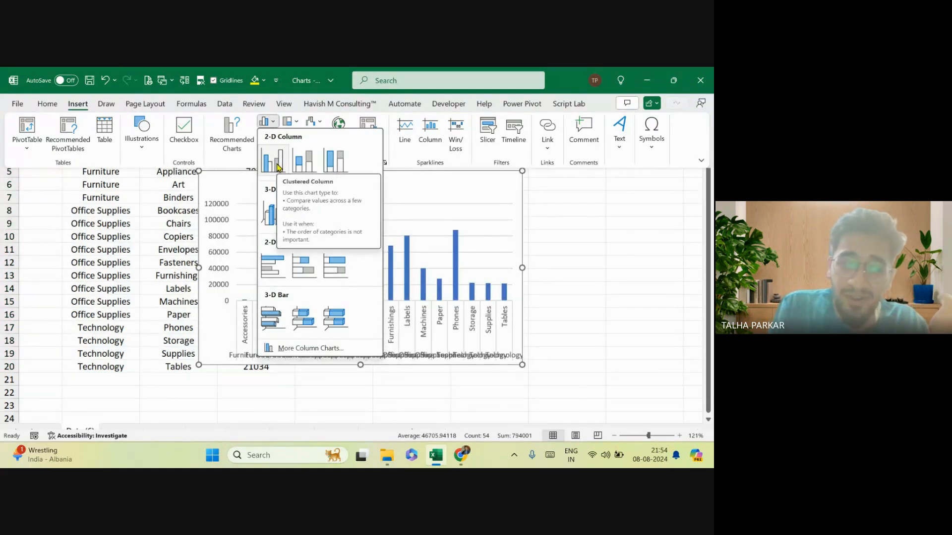
pyautogui.click(274, 161)
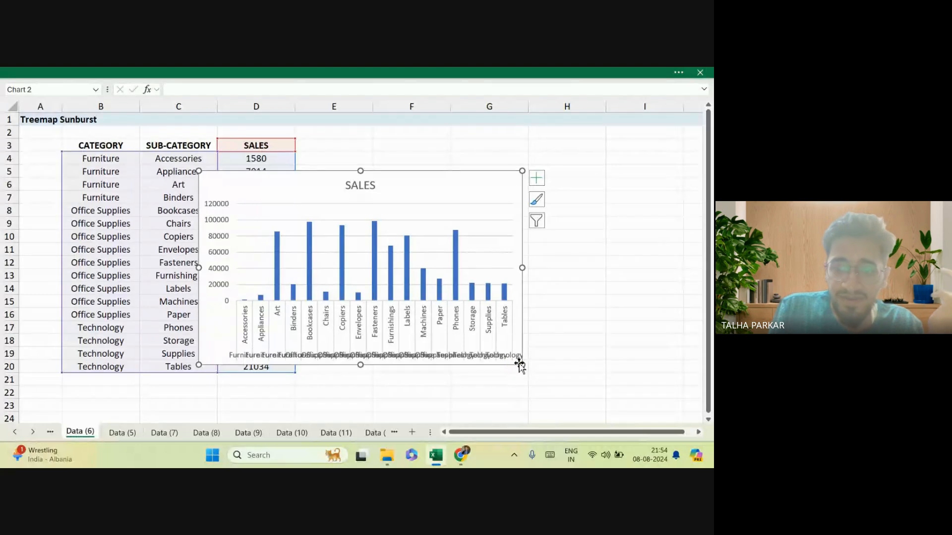
# Move and enlarge the SALES column chart to span columns A to I and about rows 3 to 22.
pyautogui.moveTo(522, 367); pyautogui.dragTo(634, 397)
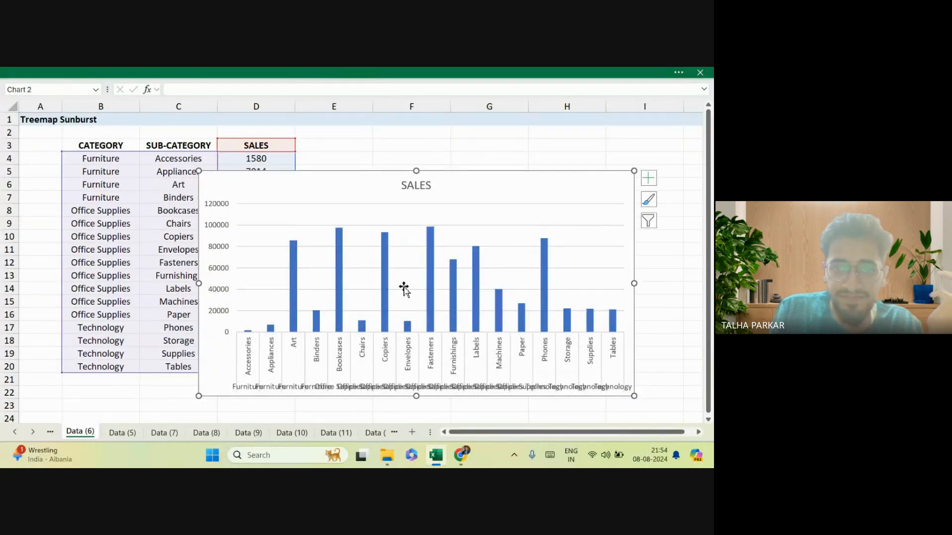
pyautogui.moveTo(384, 183); pyautogui.dragTo(206, 155)
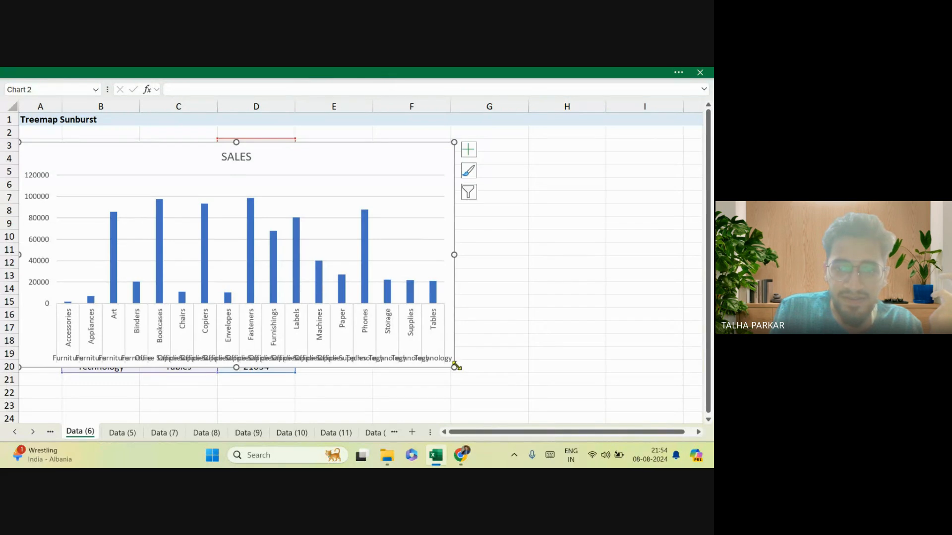
pyautogui.moveTo(455, 366); pyautogui.dragTo(663, 393)
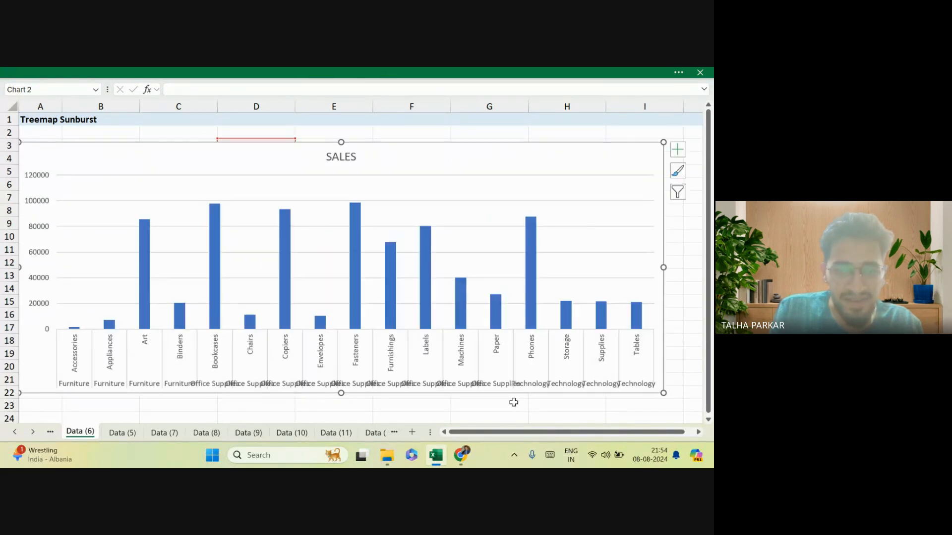
# Open the SALES chart's category axis formatting and examine its label settings, label position choices and number format.
pyautogui.click(392, 385)
pyautogui.rightClick(392, 387)
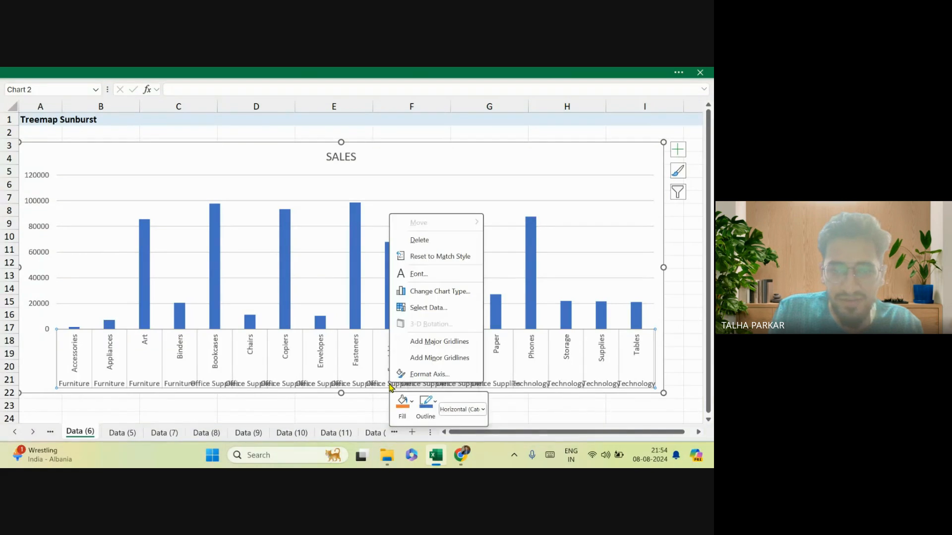
pyautogui.click(594, 373)
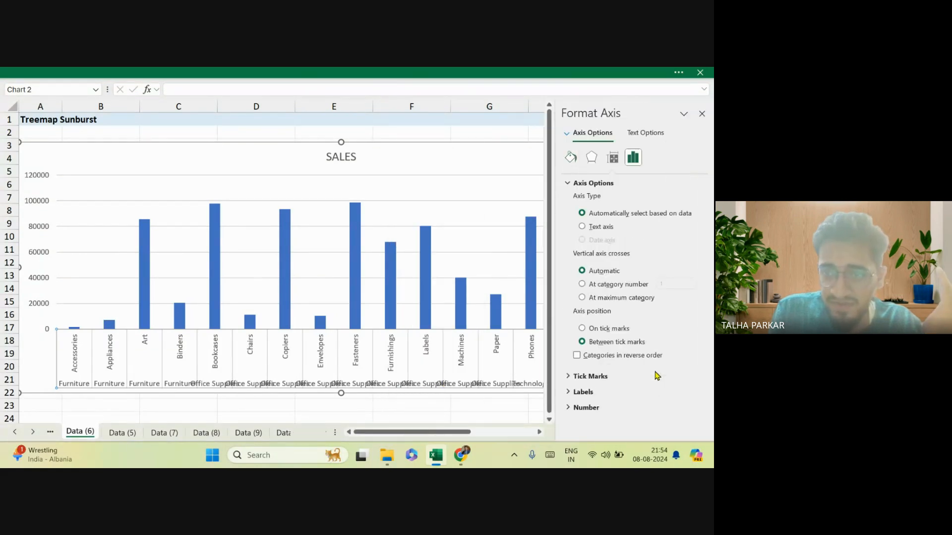
pyautogui.click(568, 395)
pyautogui.scroll(-3, 634, 396)
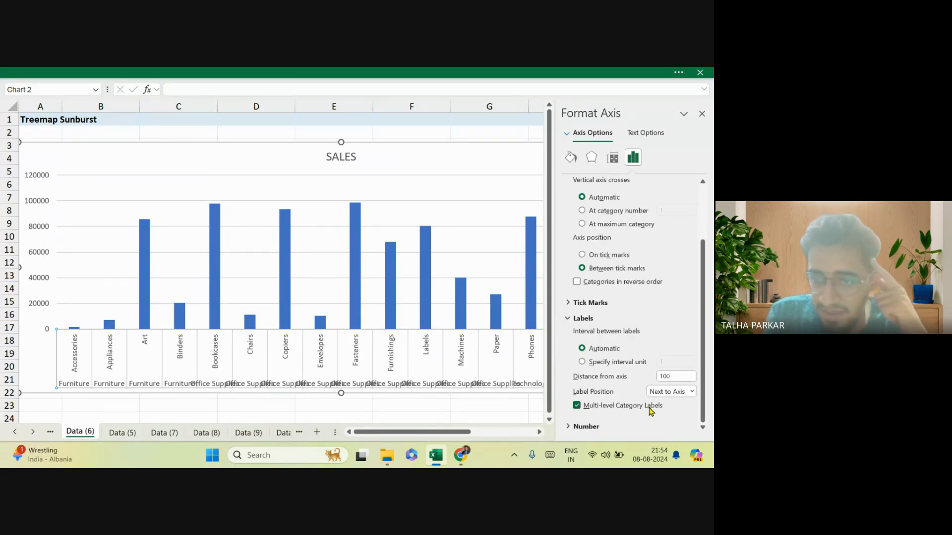
pyautogui.click(692, 392)
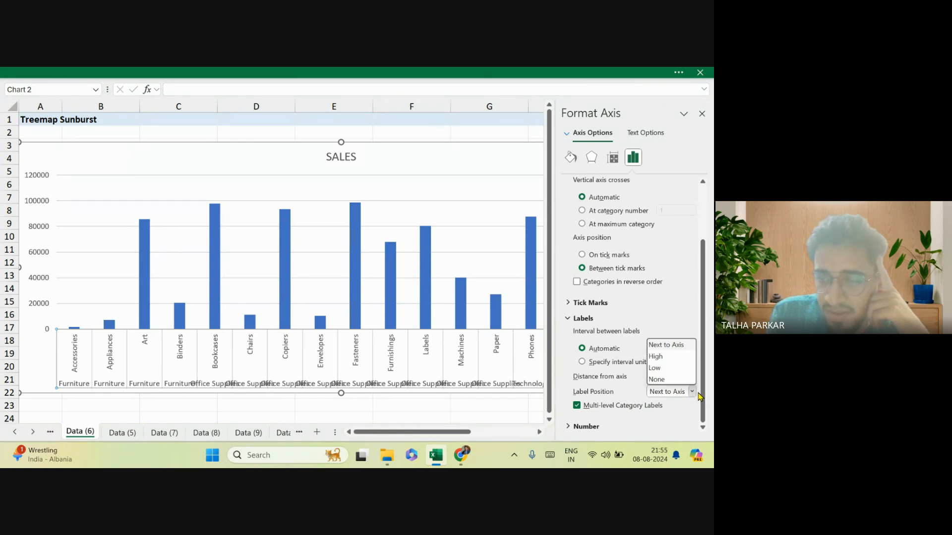
pyautogui.click(699, 397)
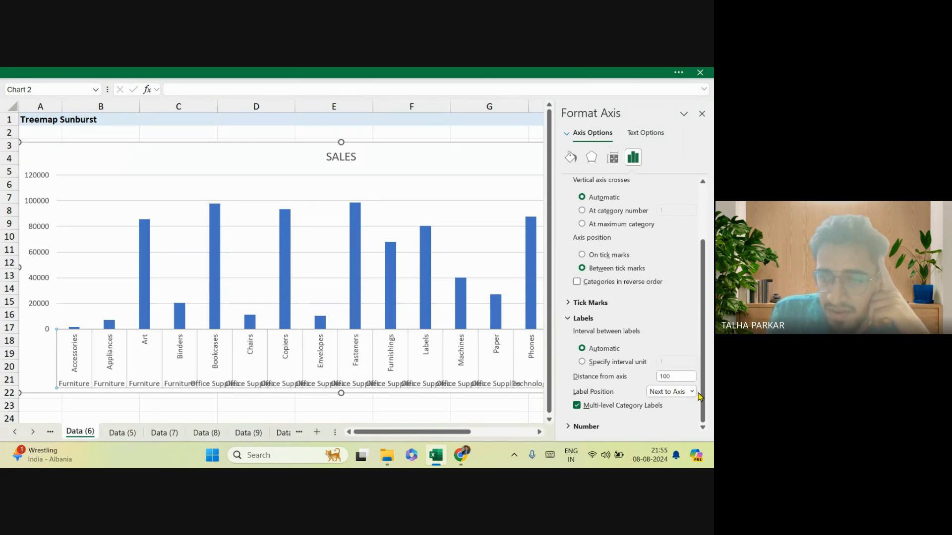
pyautogui.click(580, 425)
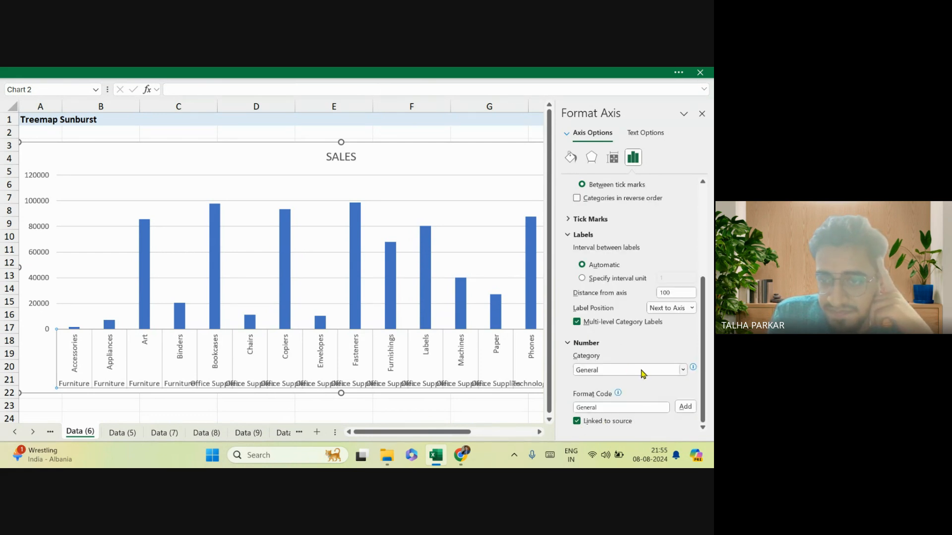
pyautogui.scroll(5, 646, 395)
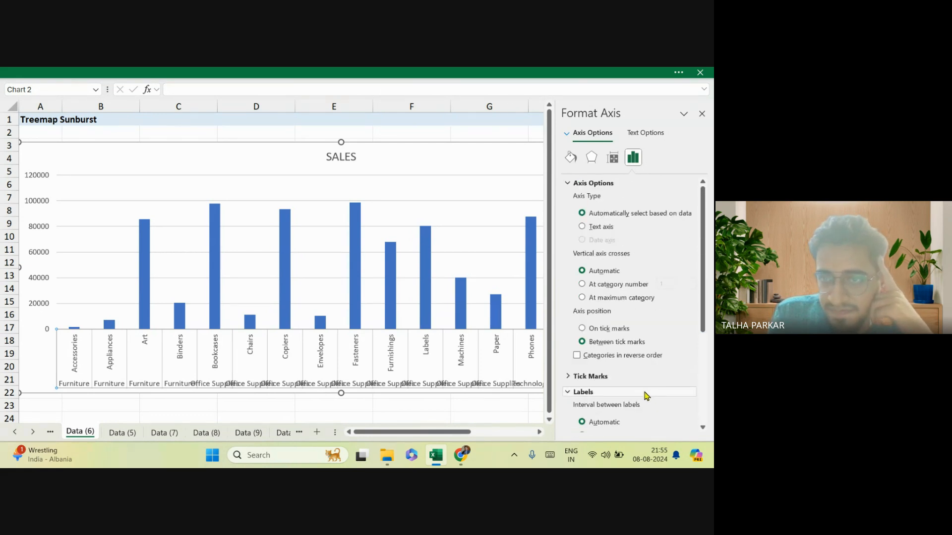
# Rotate all category axis label text by -90° and set its vertical alignment to Center, then close the formatting options.
pyautogui.click(646, 133)
pyautogui.click(613, 157)
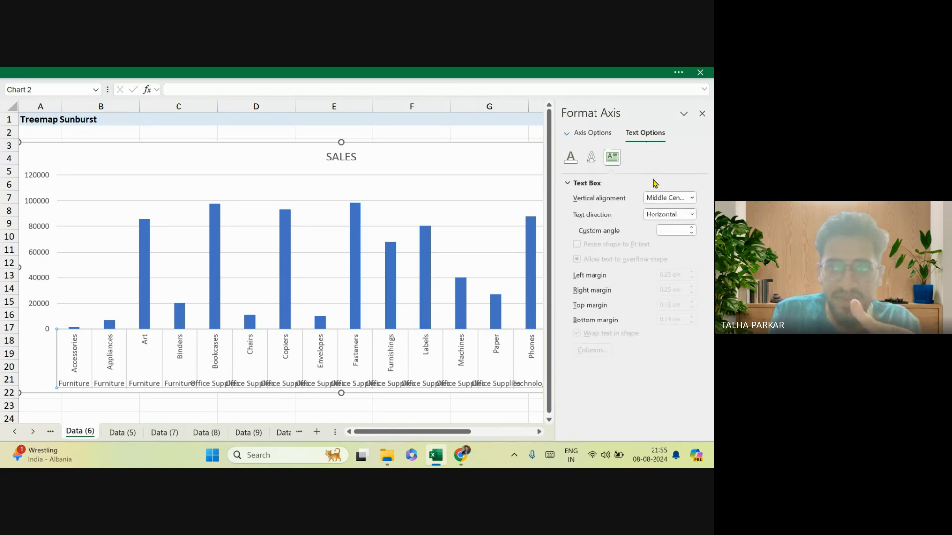
pyautogui.click(690, 214)
pyautogui.click(672, 310)
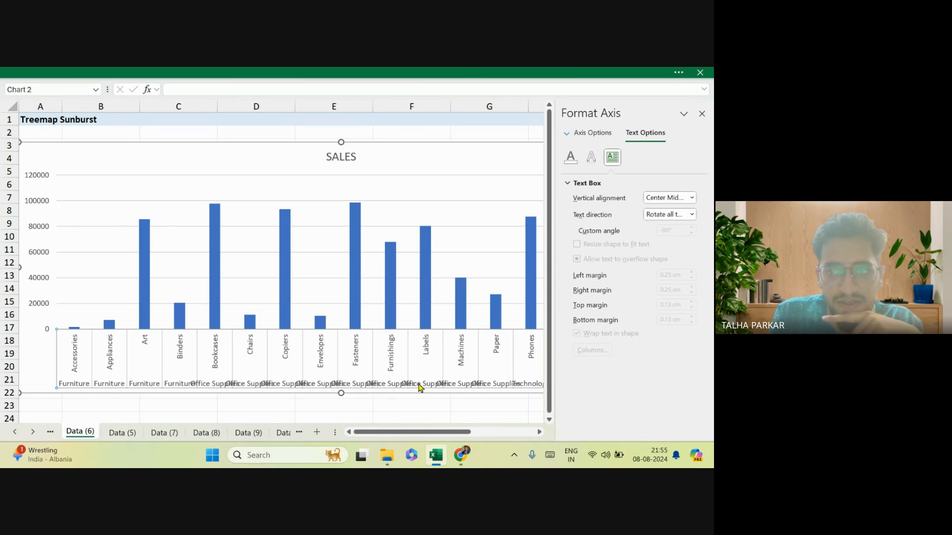
pyautogui.click(693, 198)
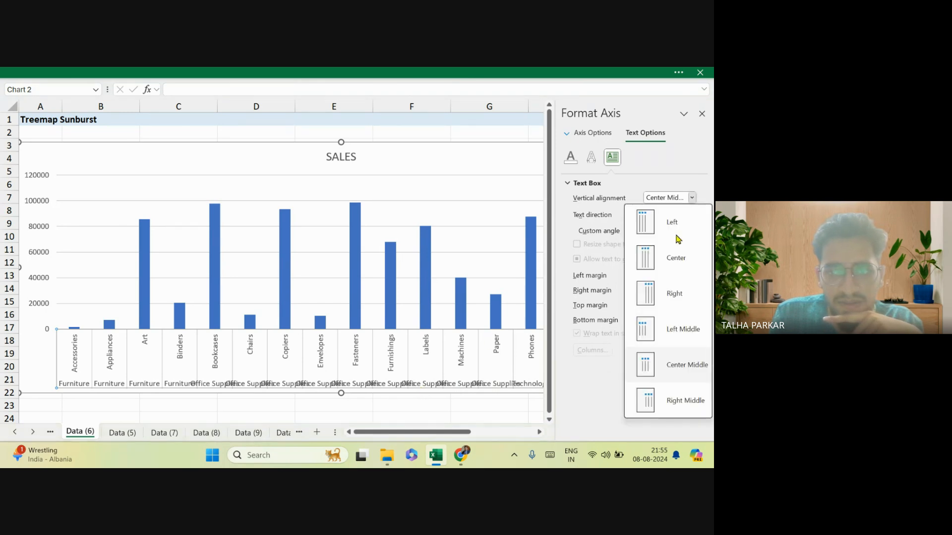
pyautogui.click(671, 273)
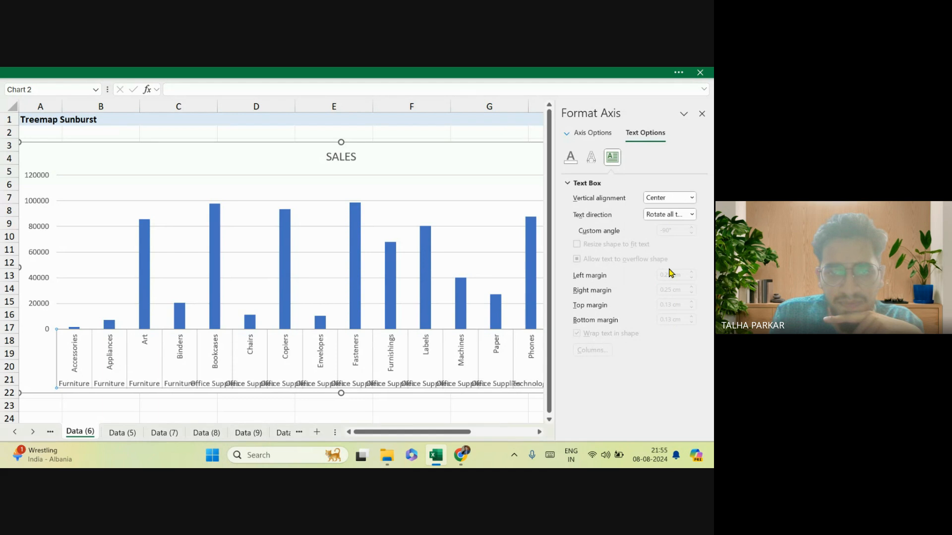
pyautogui.click(380, 379)
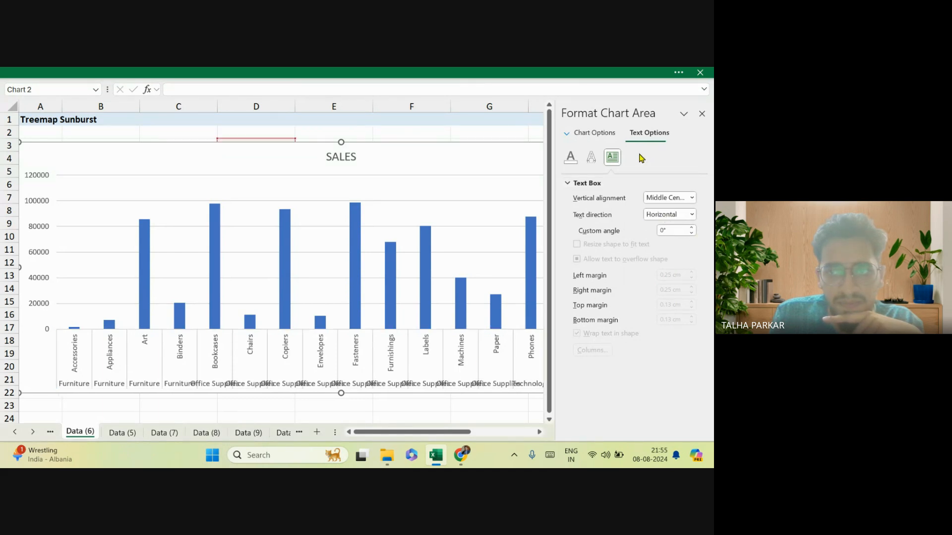
pyautogui.click(596, 158)
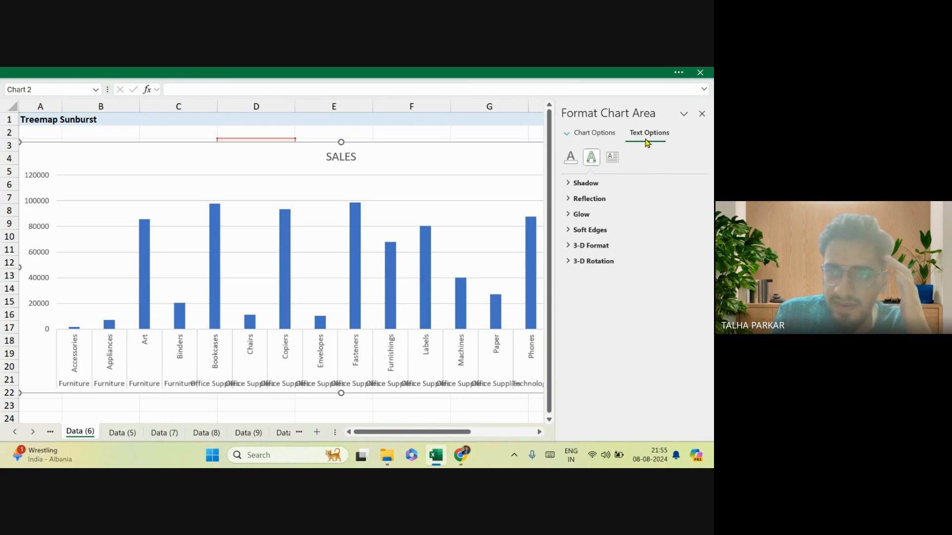
pyautogui.click(702, 114)
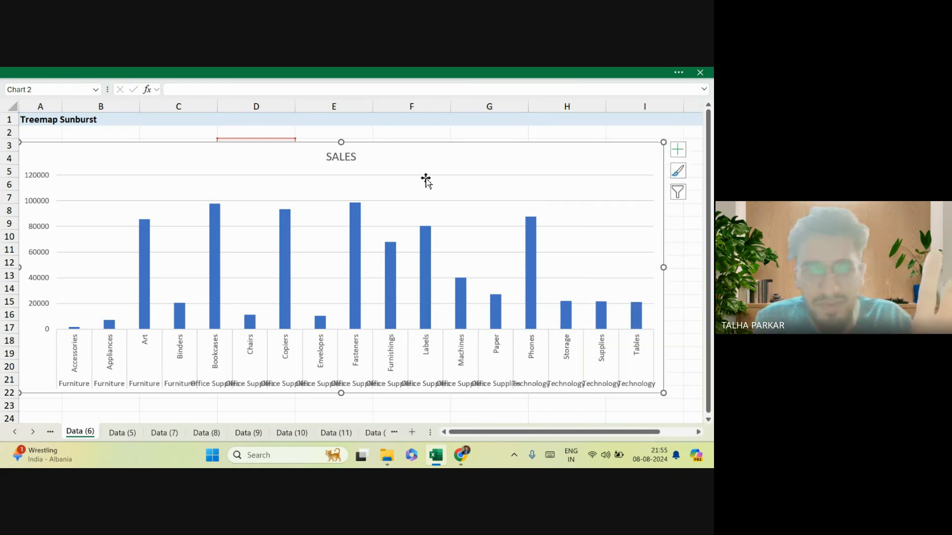
pyautogui.click(431, 71)
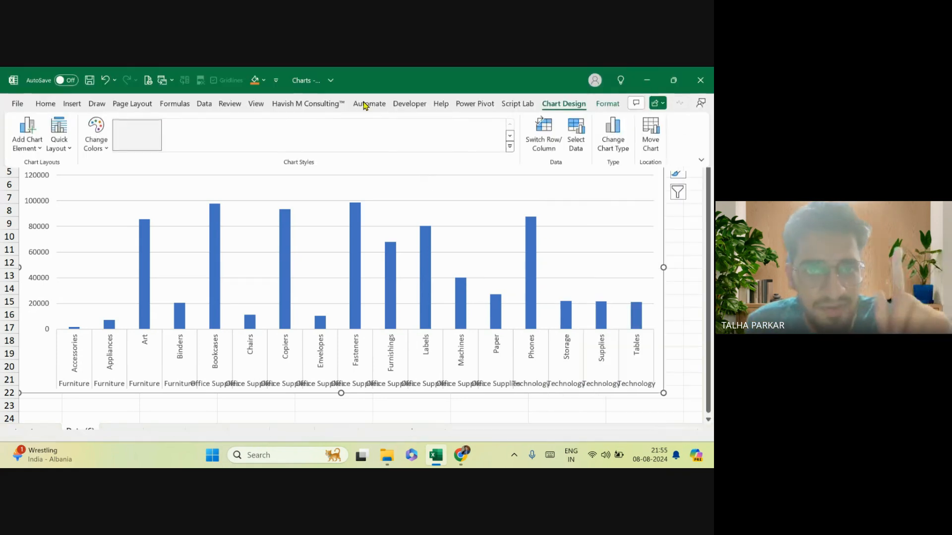
pyautogui.click(45, 103)
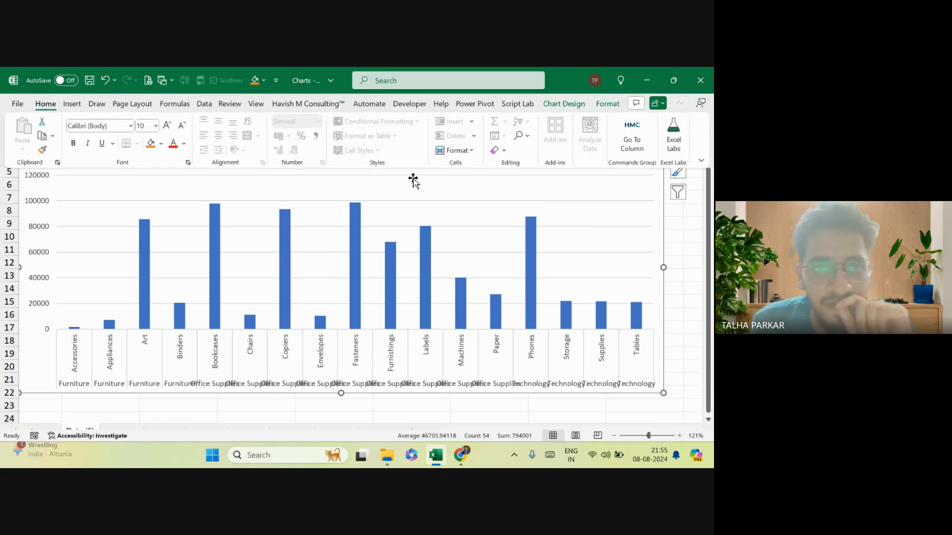
pyautogui.click(564, 104)
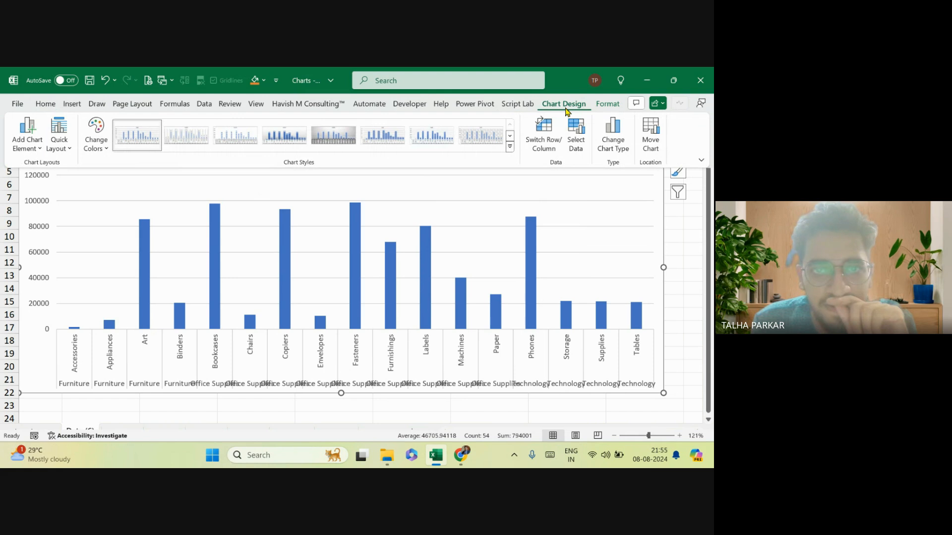
pyautogui.click(606, 104)
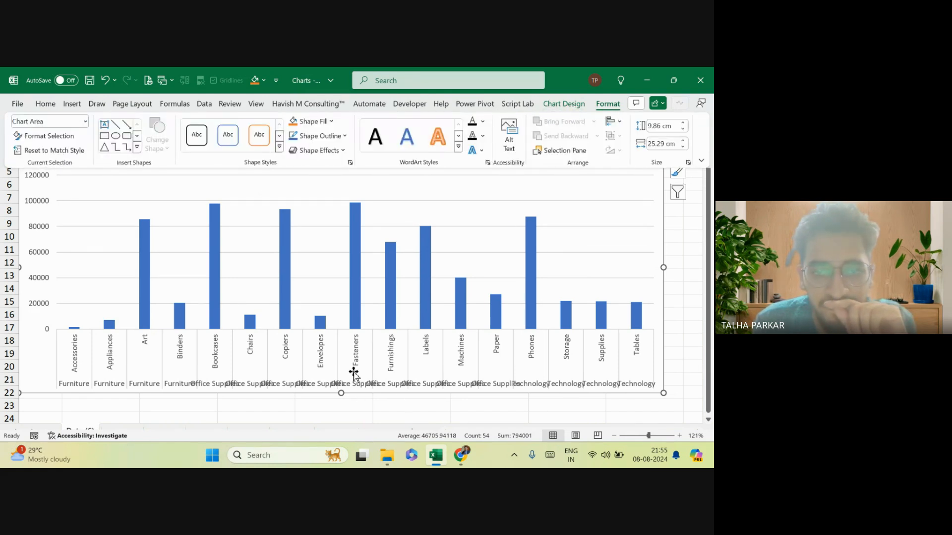
pyautogui.hotkey('ctrl', 'shift', 'F1')
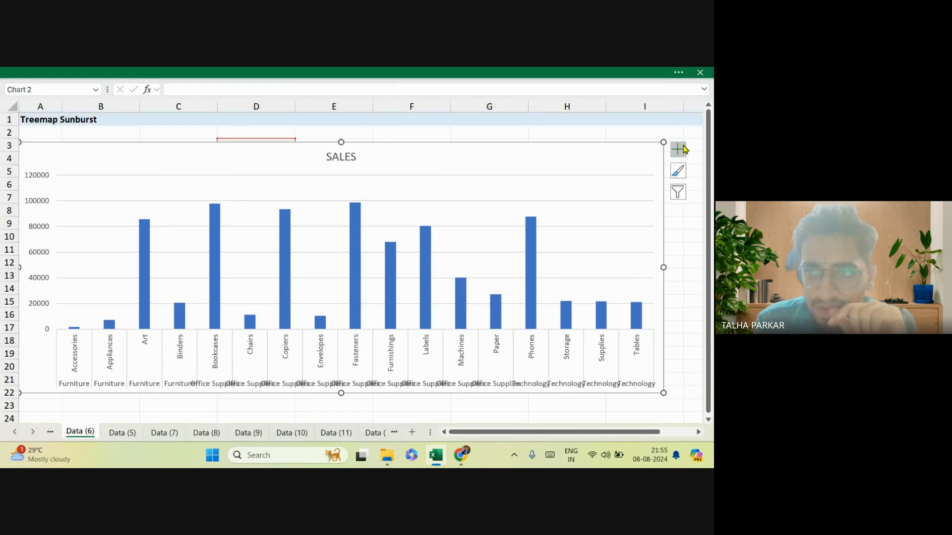
# Add value data labels at the Outside End position to the SALES columns and view their number format options.
pyautogui.click(683, 149)
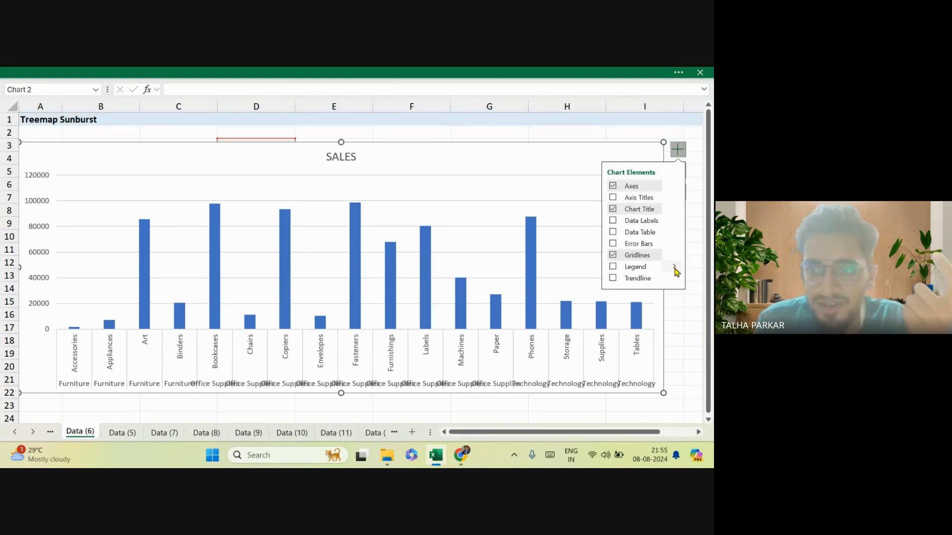
pyautogui.click(675, 220)
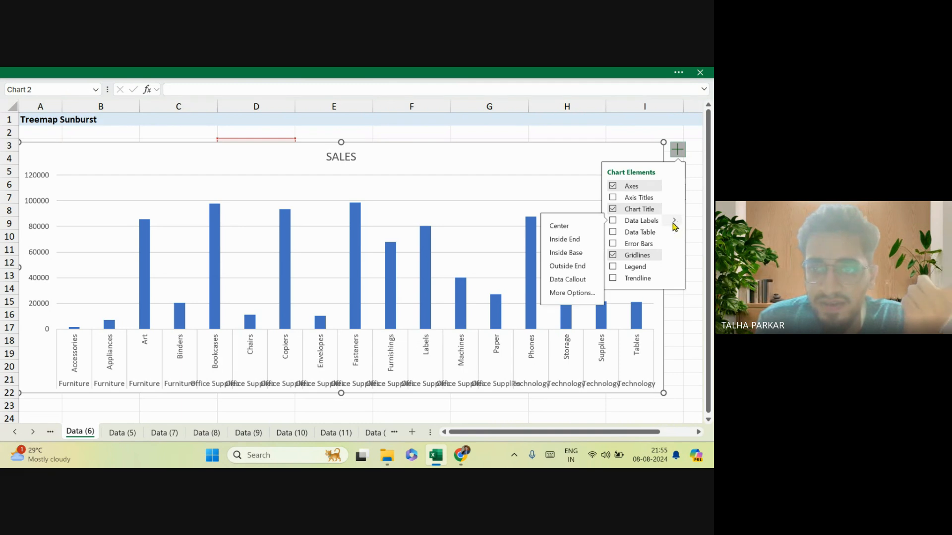
pyautogui.click(573, 293)
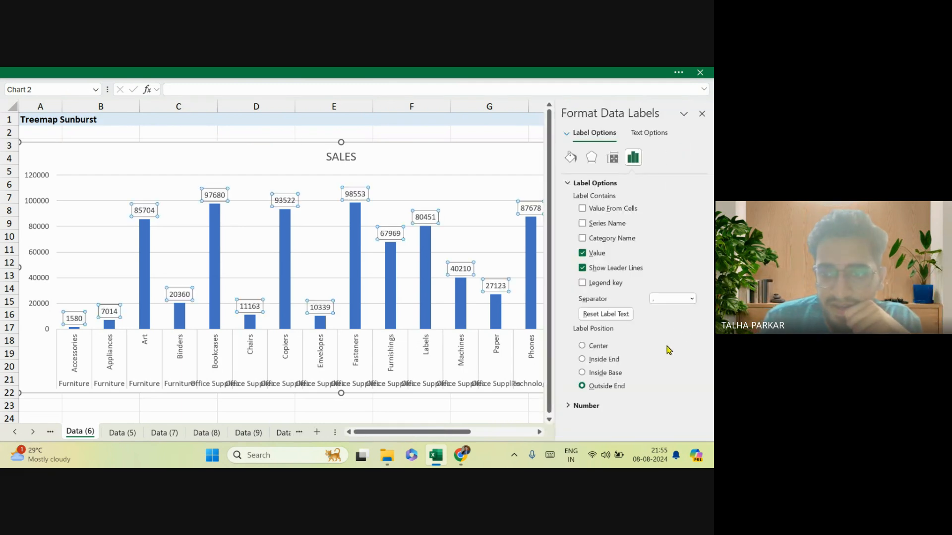
pyautogui.click(579, 408)
pyautogui.scroll(-2, 656, 404)
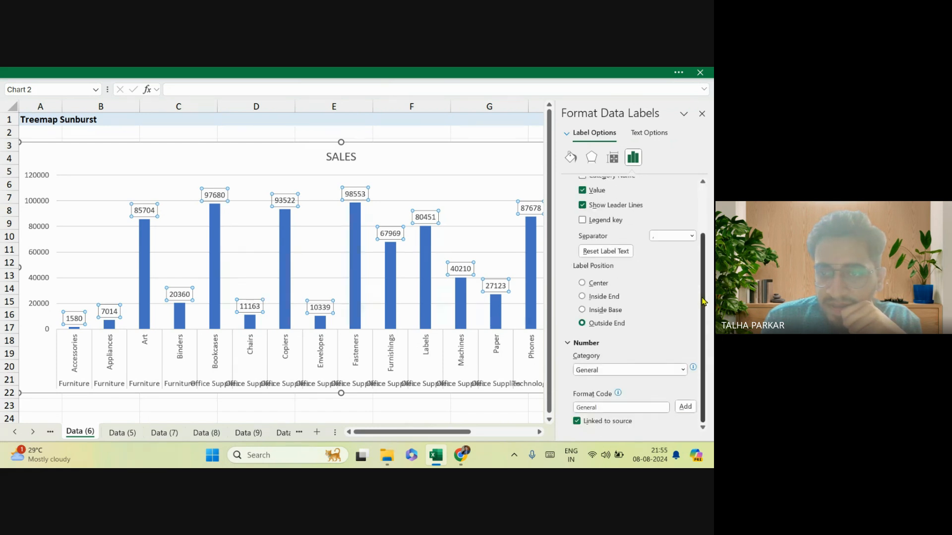
pyautogui.scroll(2, 707, 302)
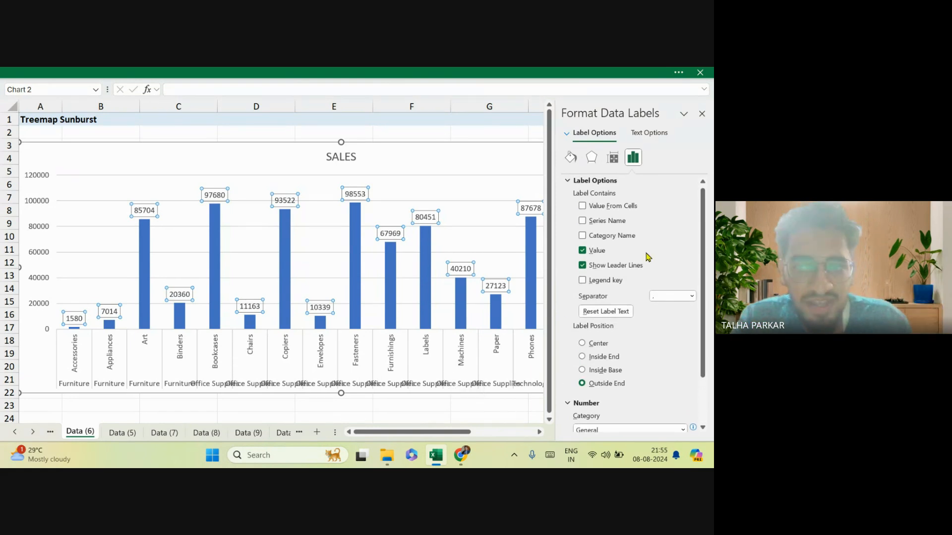
pyautogui.click(702, 114)
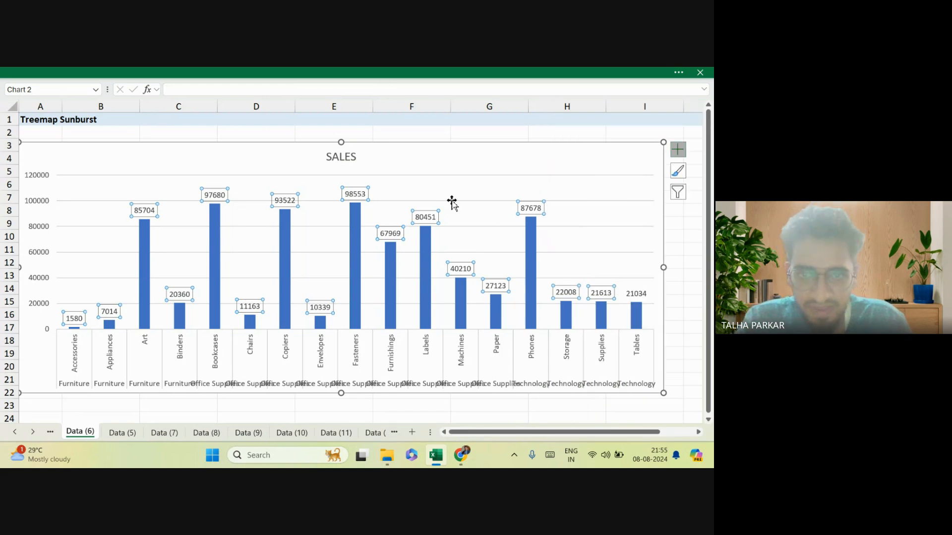
# Dismiss the chart's series and category filters and remove the SALES column chart from the sheet.
pyautogui.click(415, 156)
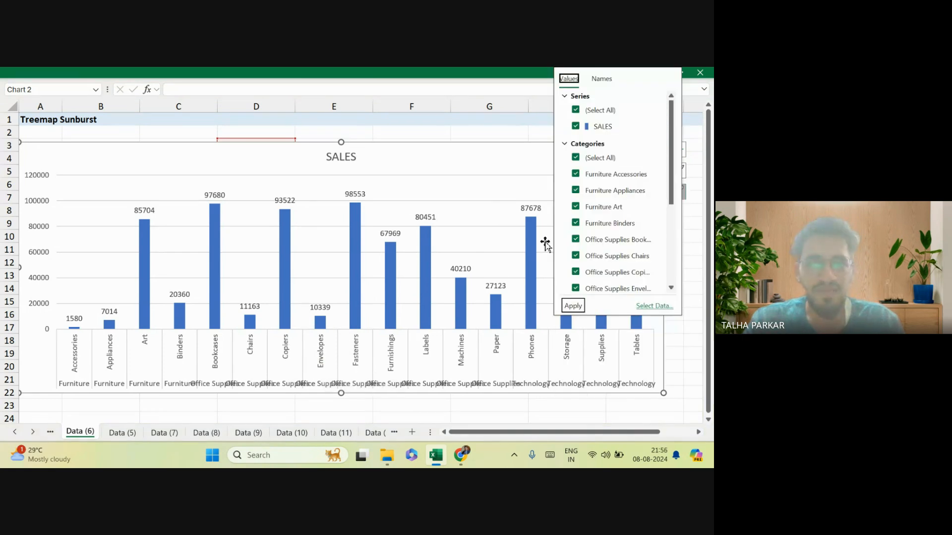
pyautogui.click(682, 337)
pyautogui.doubleClick(601, 157)
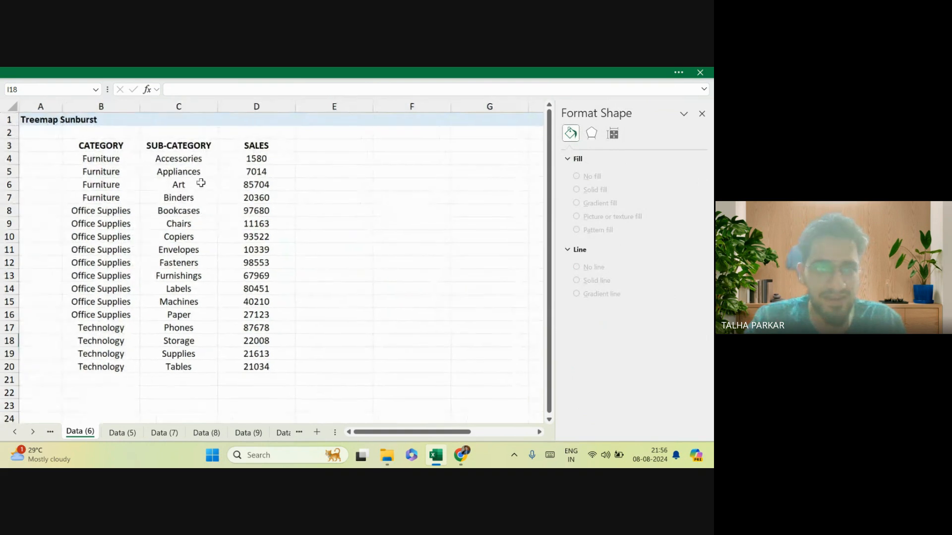
# Insert a Treemap hierarchy chart from the category, sub-category and sales table B3:D20.
pyautogui.moveTo(91, 144); pyautogui.dragTo(257, 367)
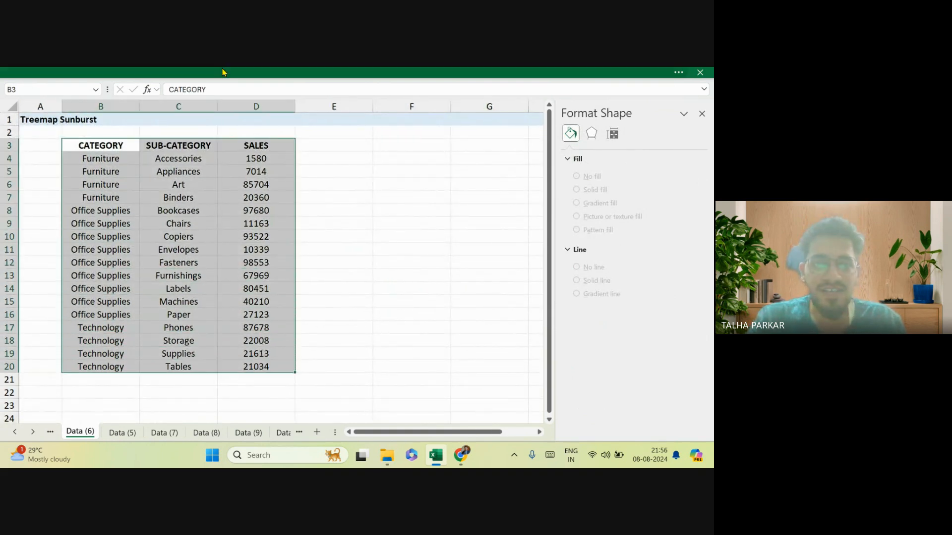
pyautogui.click(207, 248)
pyautogui.click(211, 72)
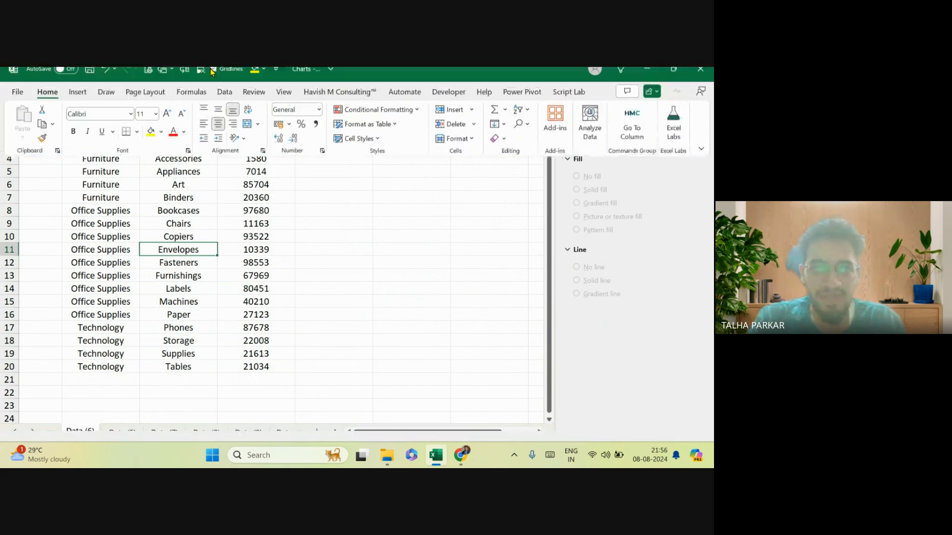
pyautogui.click(78, 104)
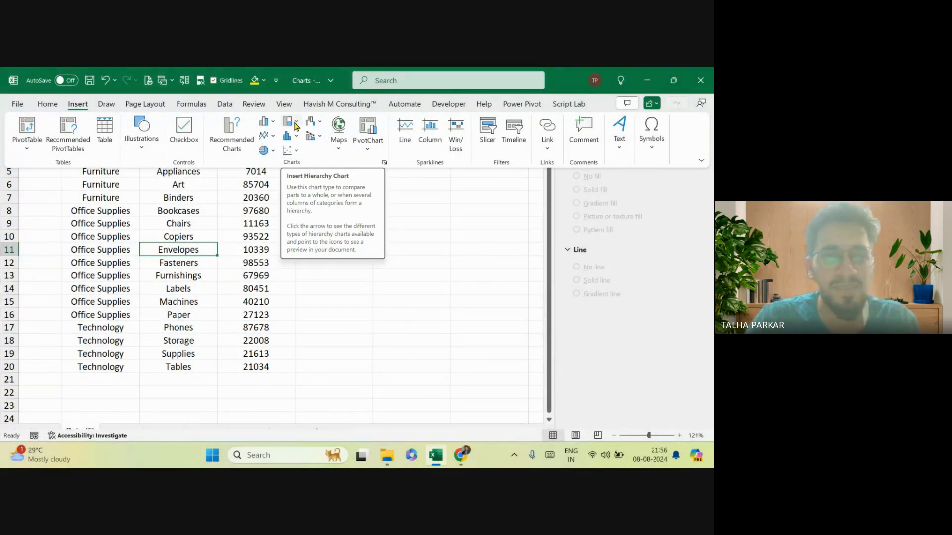
pyautogui.click(296, 123)
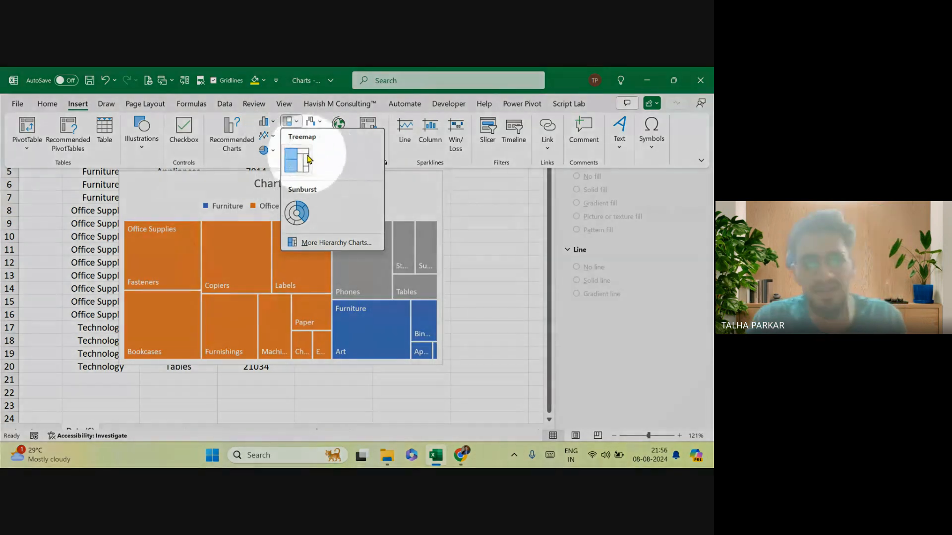
pyautogui.click(306, 159)
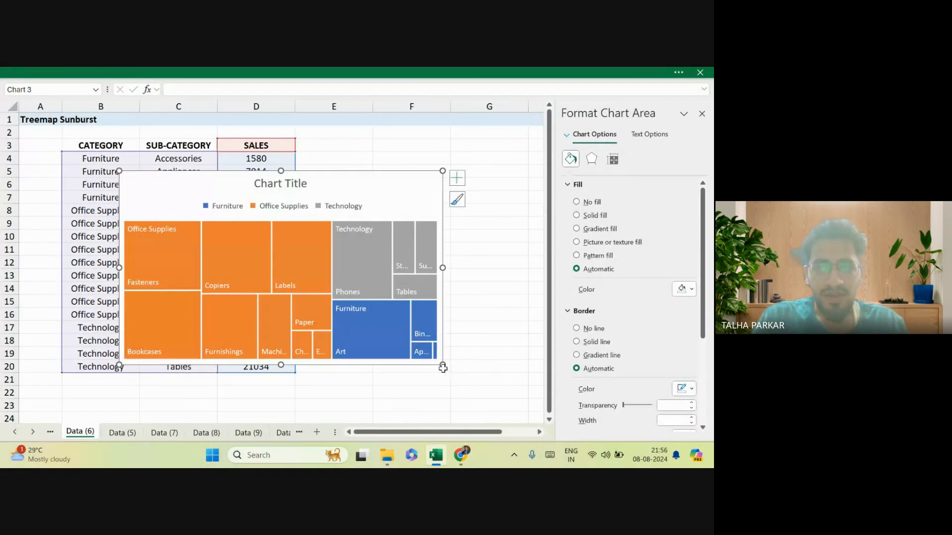
# Enlarge the treemap chart and move it beside the data, across columns E to I and about rows 2 to 19.
pyautogui.moveTo(443, 368); pyautogui.dragTo(440, 363)
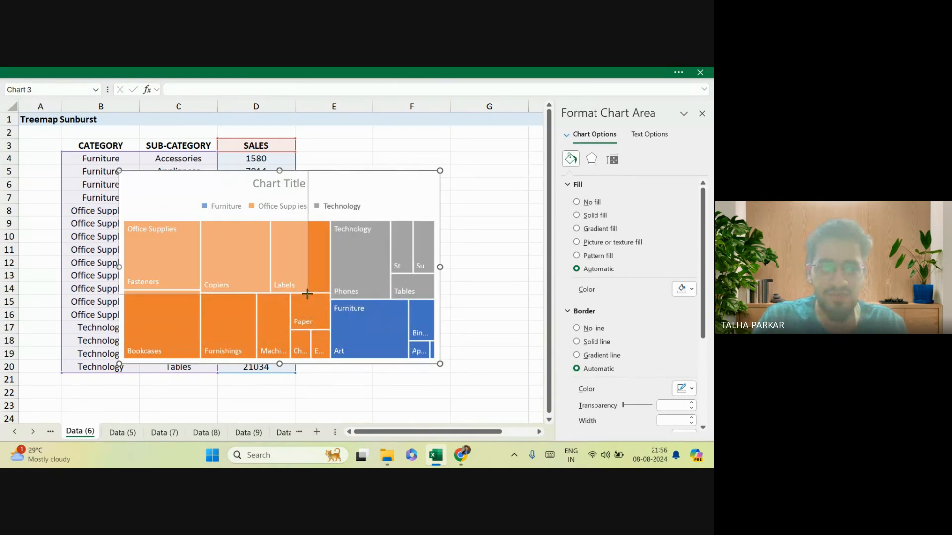
pyautogui.moveTo(308, 294); pyautogui.dragTo(501, 393)
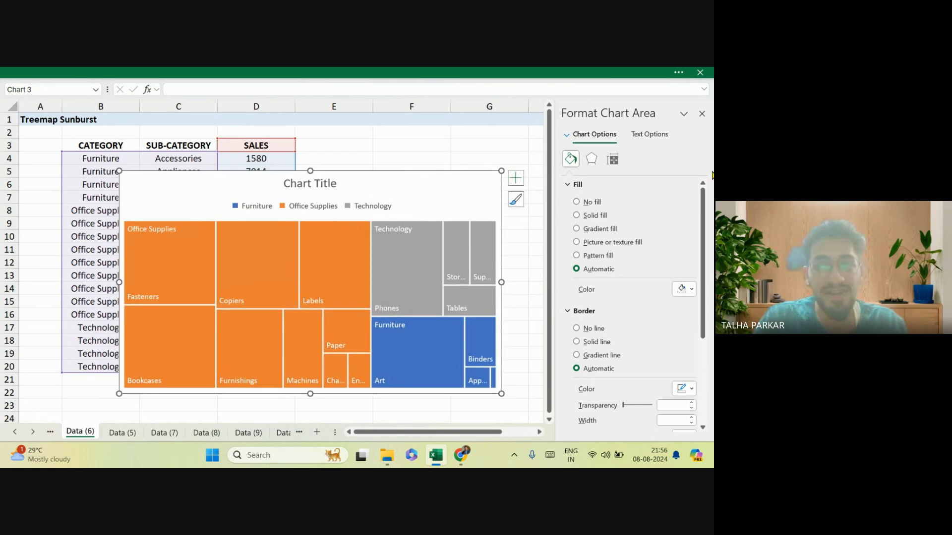
pyautogui.click(703, 115)
pyautogui.moveTo(492, 206); pyautogui.dragTo(635, 152)
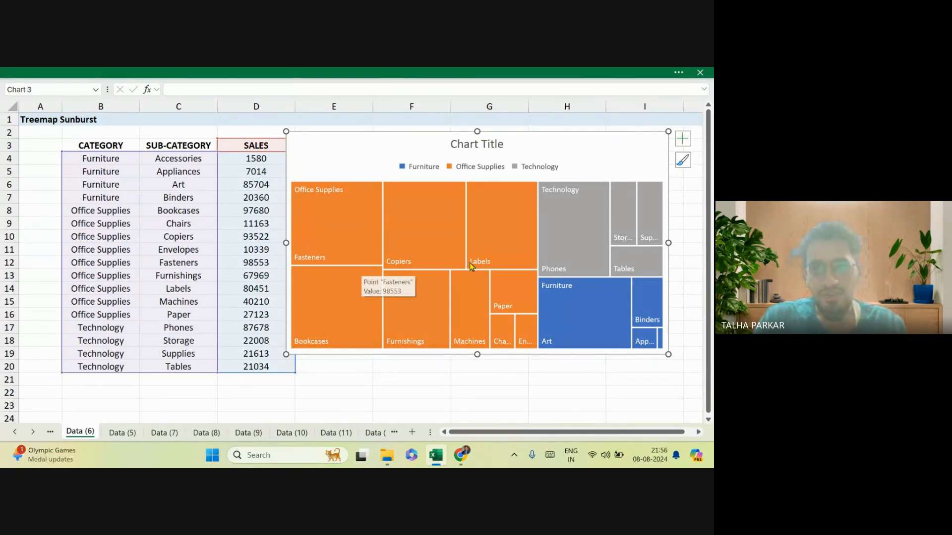
# Hide the treemap's data labels and show them again.
pyautogui.click(683, 138)
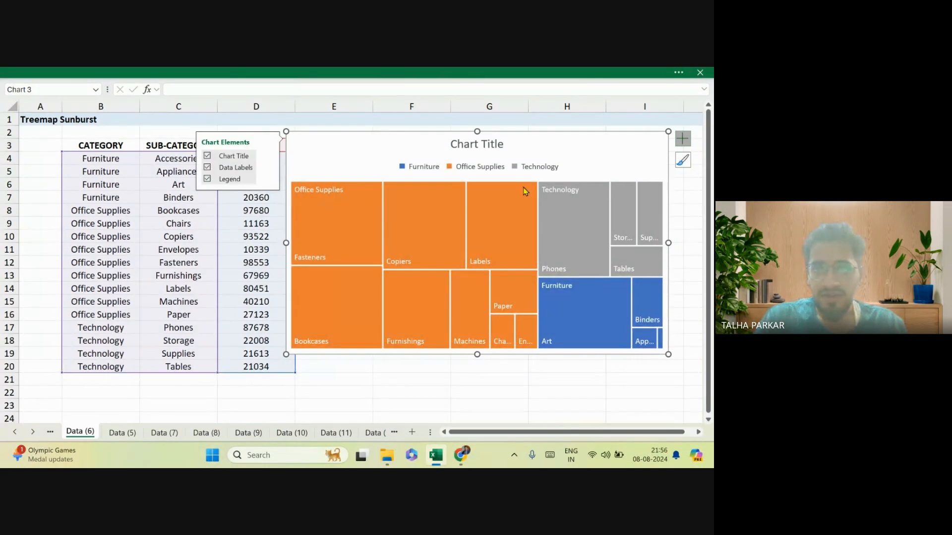
pyautogui.click(207, 168)
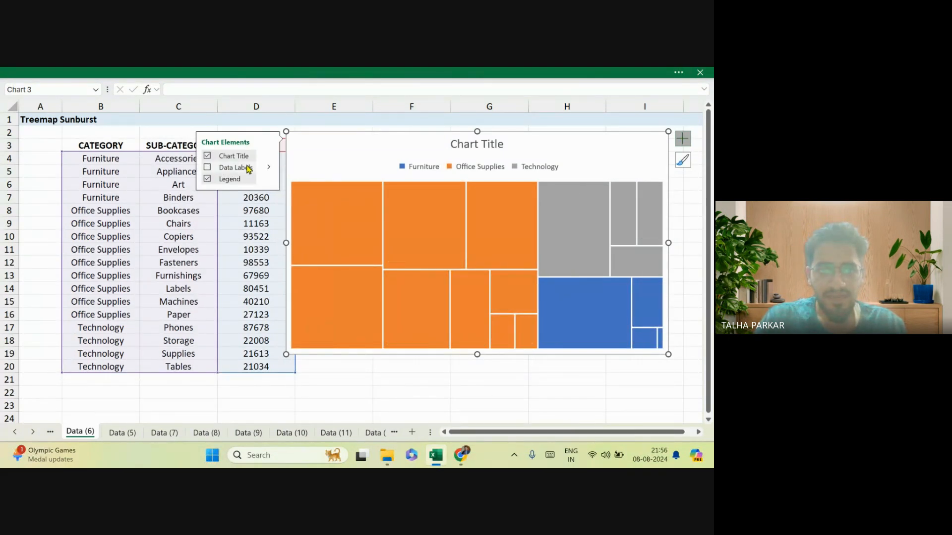
pyautogui.click(207, 168)
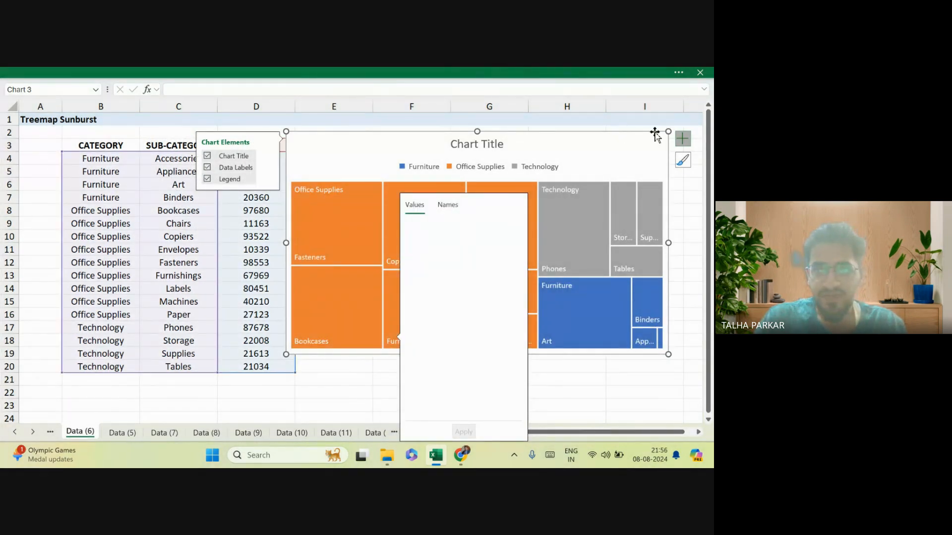
# Add the sales value to the treemap's data labels alongside the category name, keeping the comma separator.
pyautogui.click(545, 72)
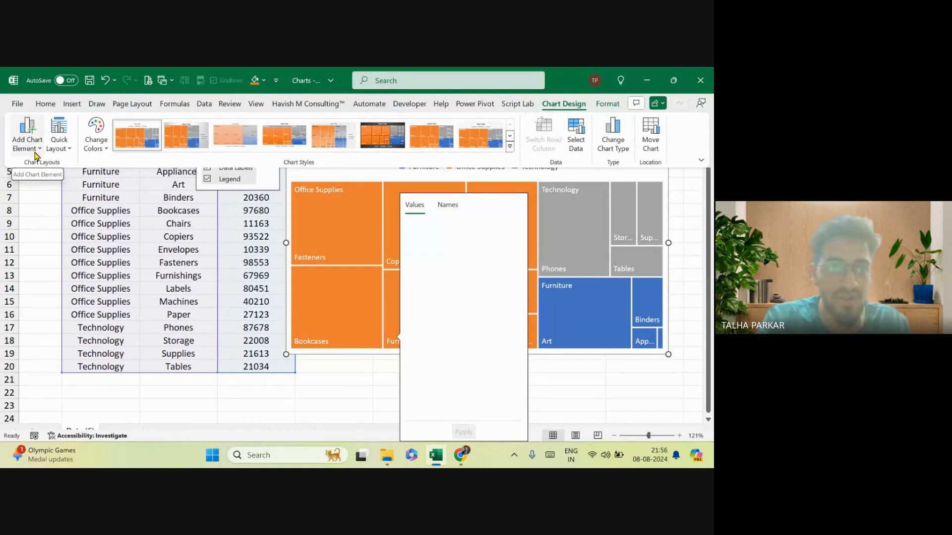
pyautogui.click(35, 151)
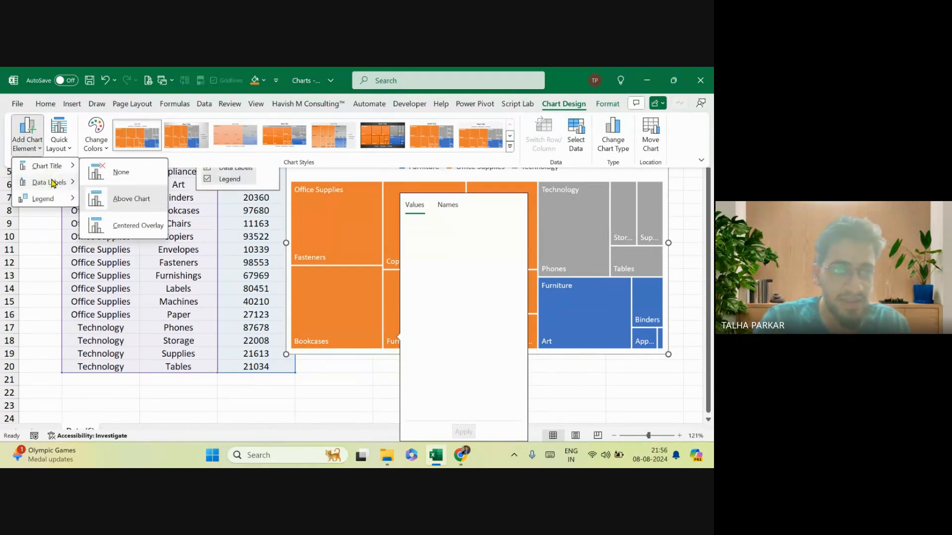
pyautogui.moveTo(49, 182)
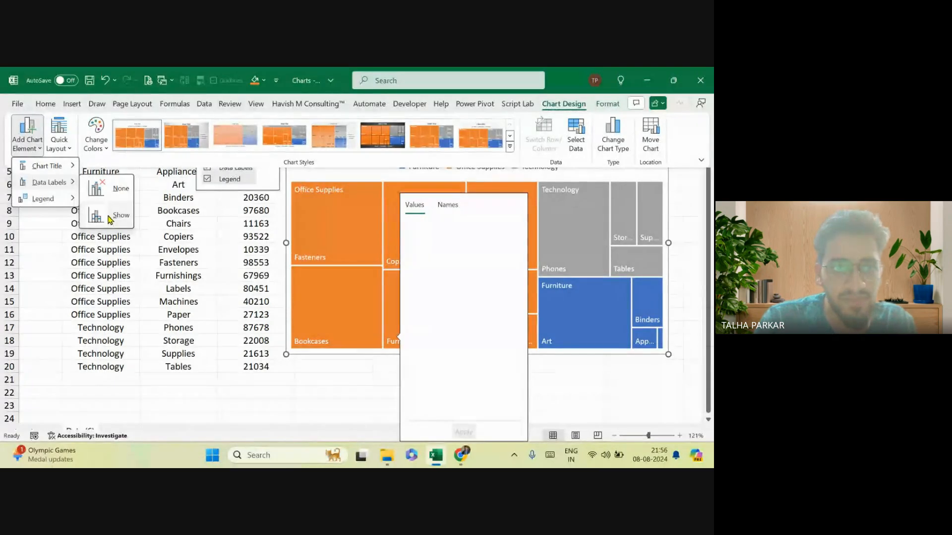
pyautogui.click(269, 178)
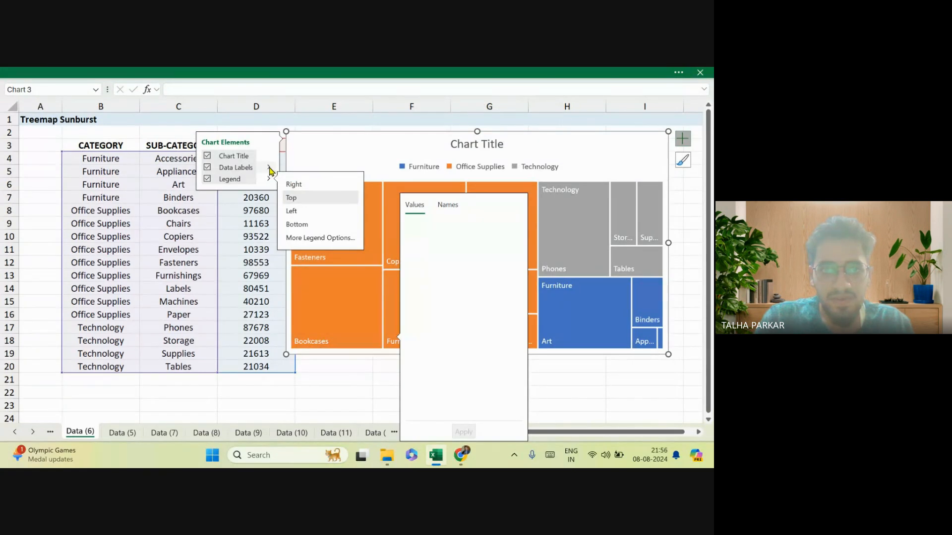
pyautogui.click(270, 168)
pyautogui.click(313, 200)
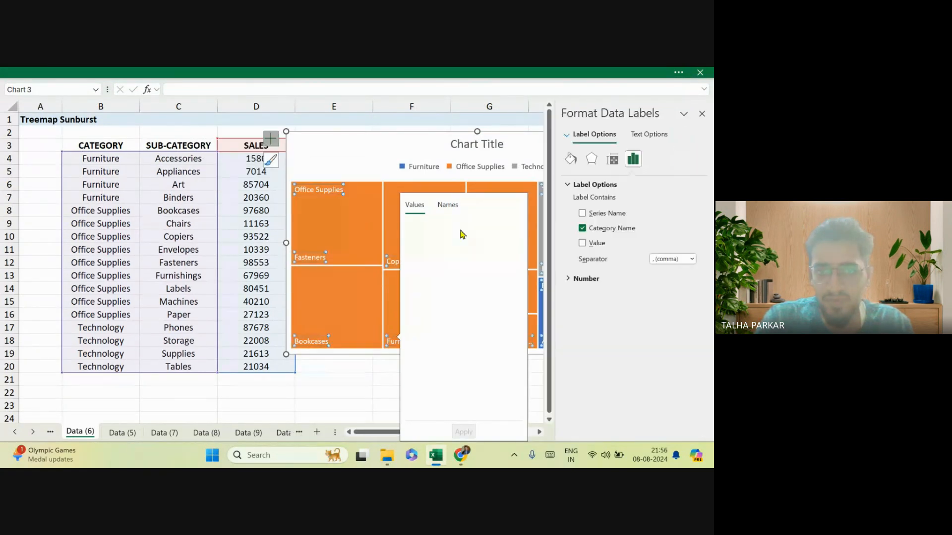
pyautogui.click(588, 244)
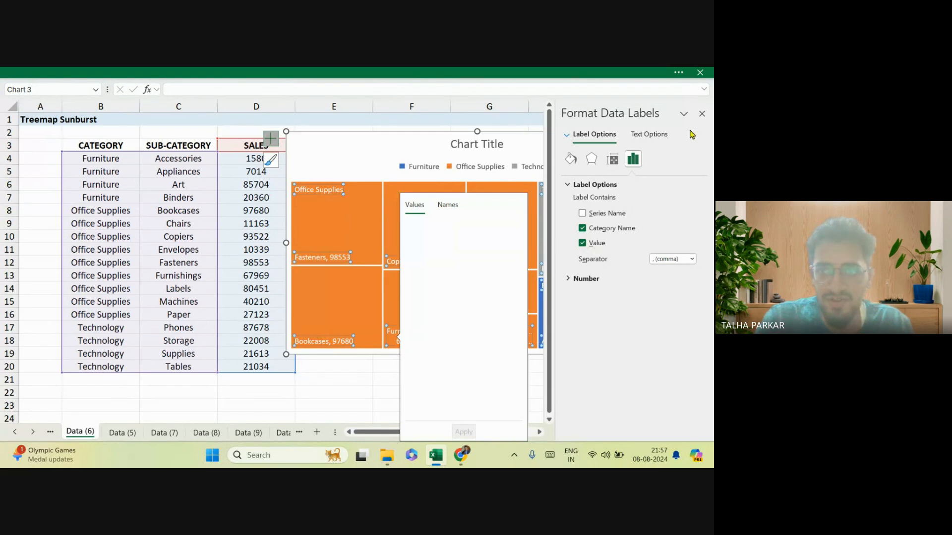
pyautogui.click(702, 114)
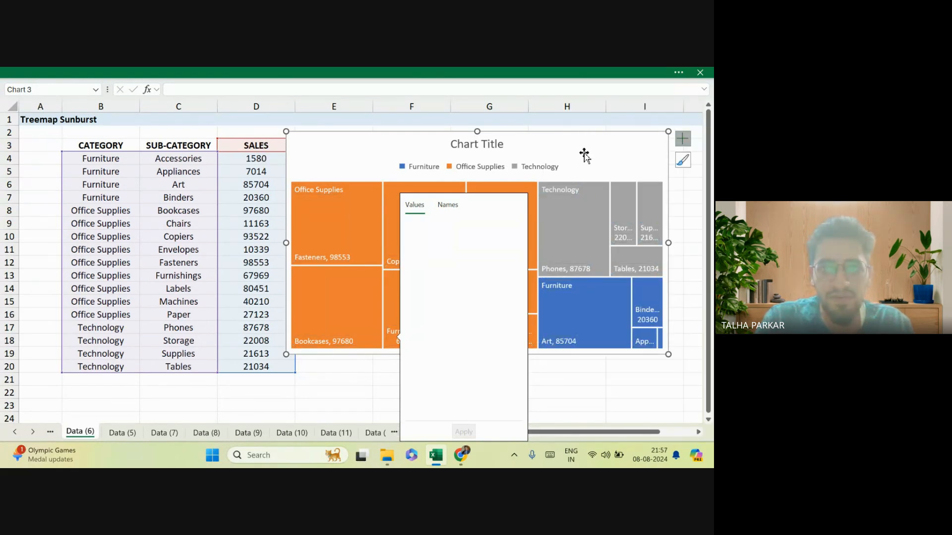
# Move the treemap chart over the data table, across columns C to H and about rows 3 to 19.
pyautogui.moveTo(584, 156); pyautogui.dragTo(463, 155)
pyautogui.click(562, 145)
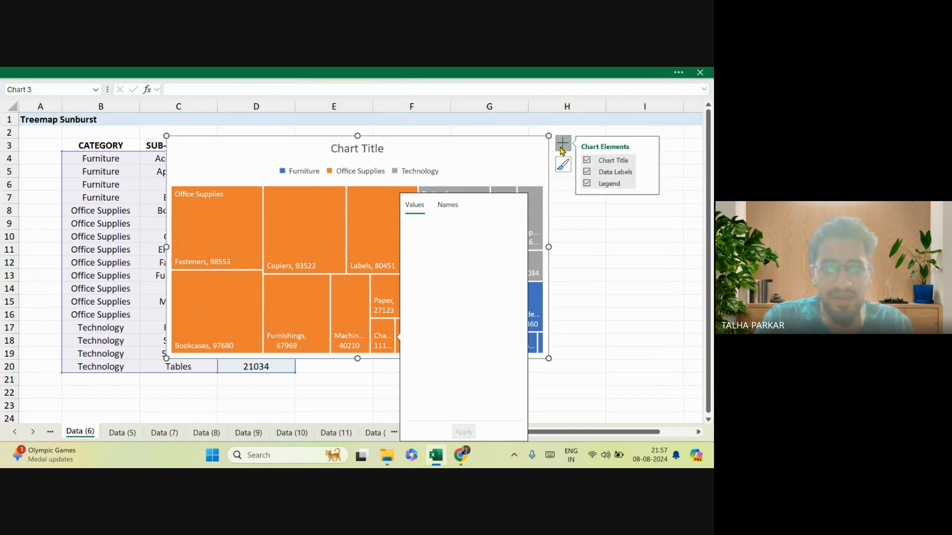
pyautogui.click(562, 147)
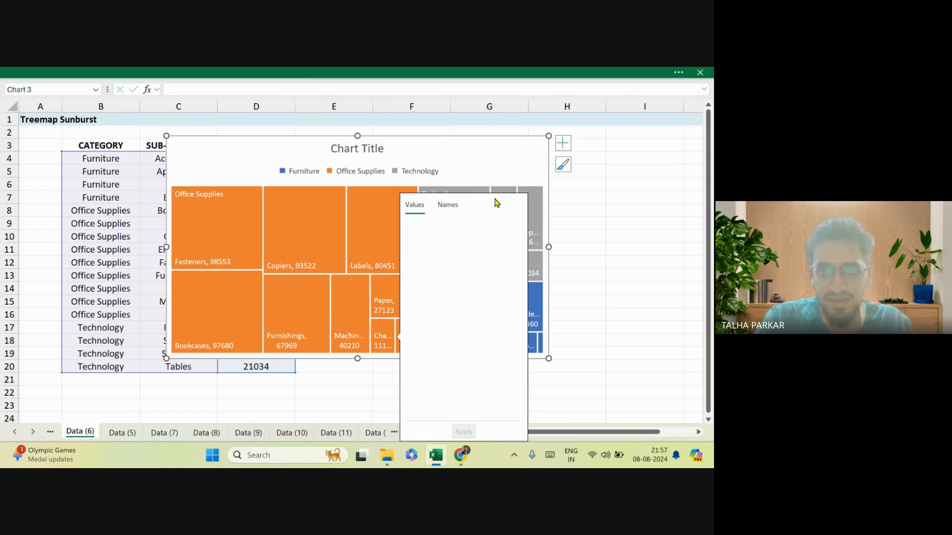
# Reposition the treemap chart over the Category, Sub-Category and Sales table on the Data (6) sheet.
pyautogui.moveTo(475, 141); pyautogui.dragTo(336, 155)
pyautogui.click(599, 226)
pyautogui.press('Left')
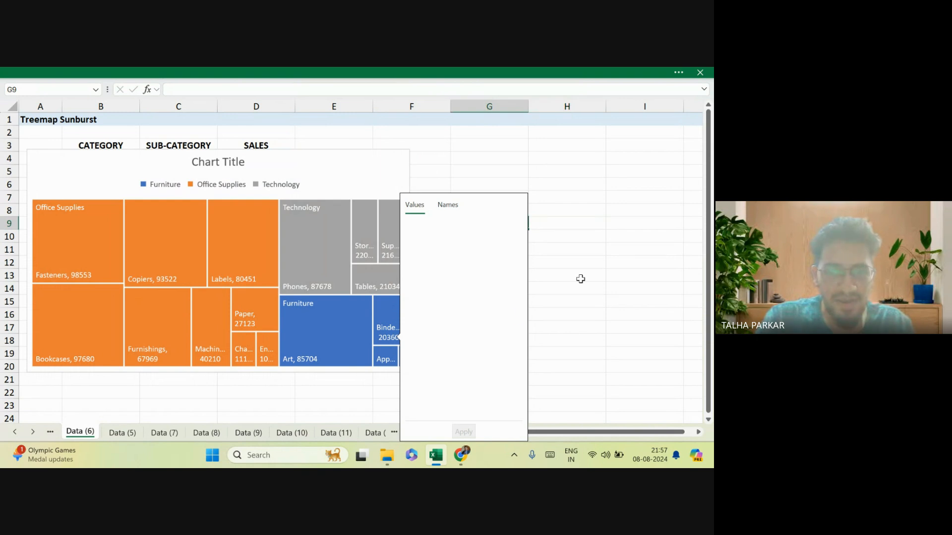
pyautogui.click(246, 435)
pyautogui.click(80, 432)
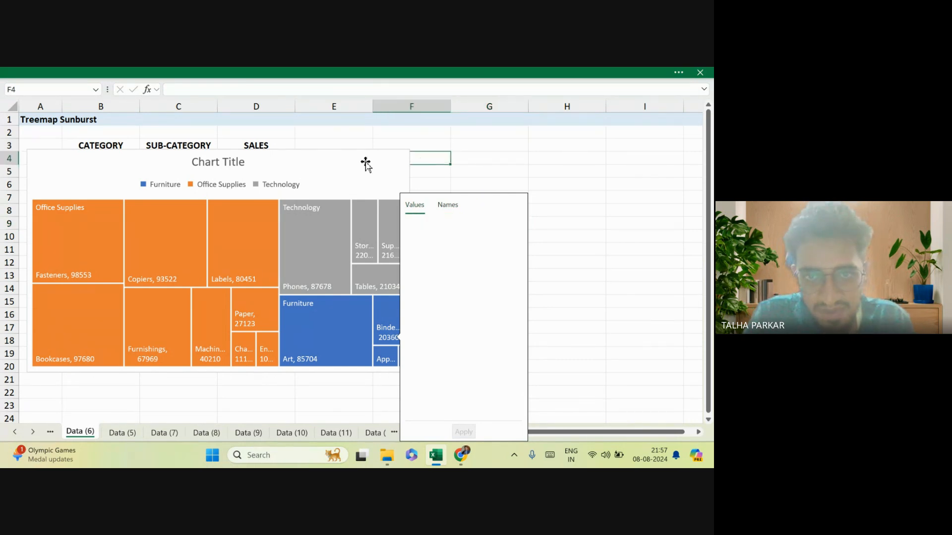
pyautogui.moveTo(365, 161); pyautogui.dragTo(361, 155)
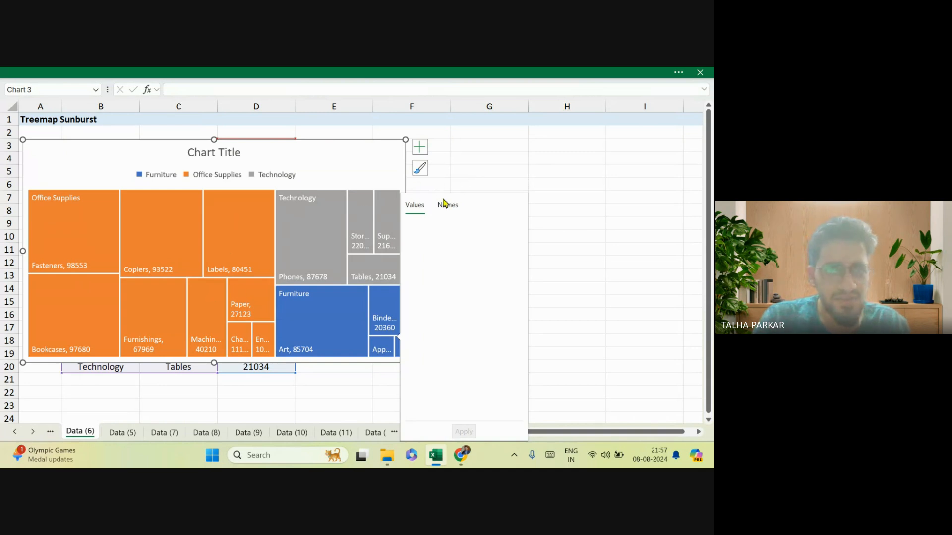
pyautogui.moveTo(304, 155); pyautogui.dragTo(250, 170)
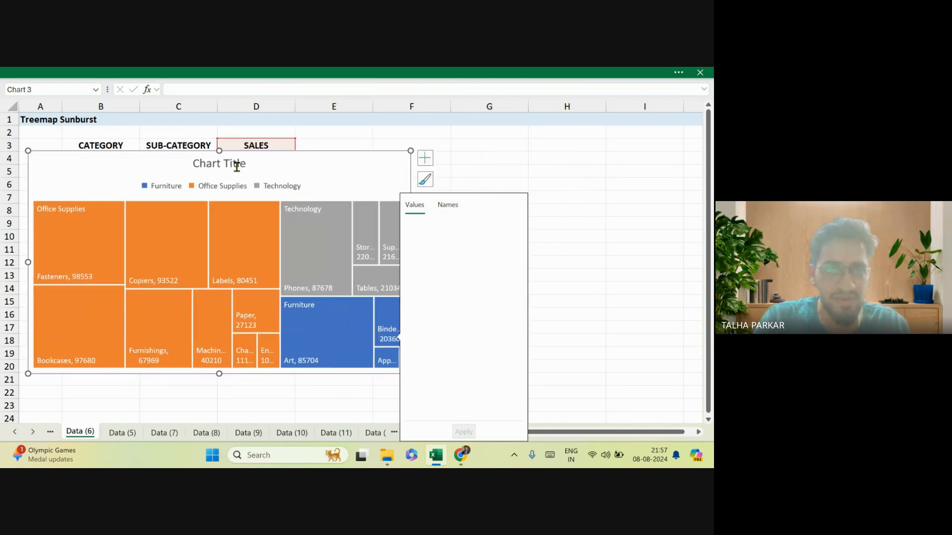
# Delete the chart title and the legend from the treemap chart.
pyautogui.click(237, 167)
pyautogui.press('Delete')
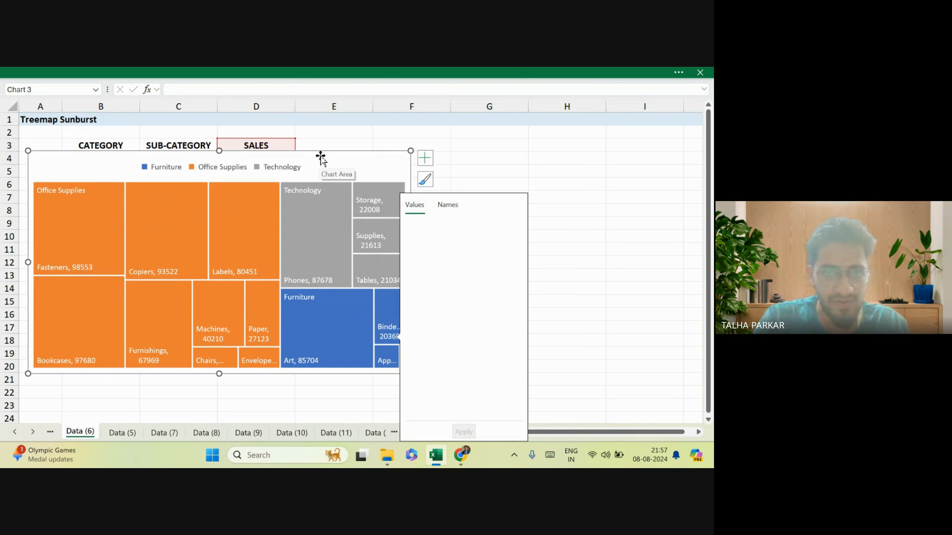
pyautogui.click(282, 170)
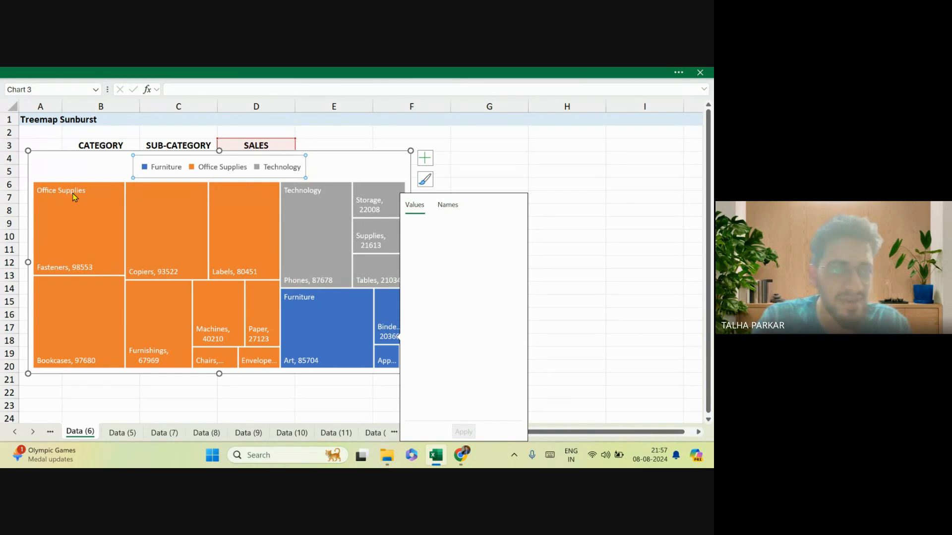
pyautogui.press('Delete')
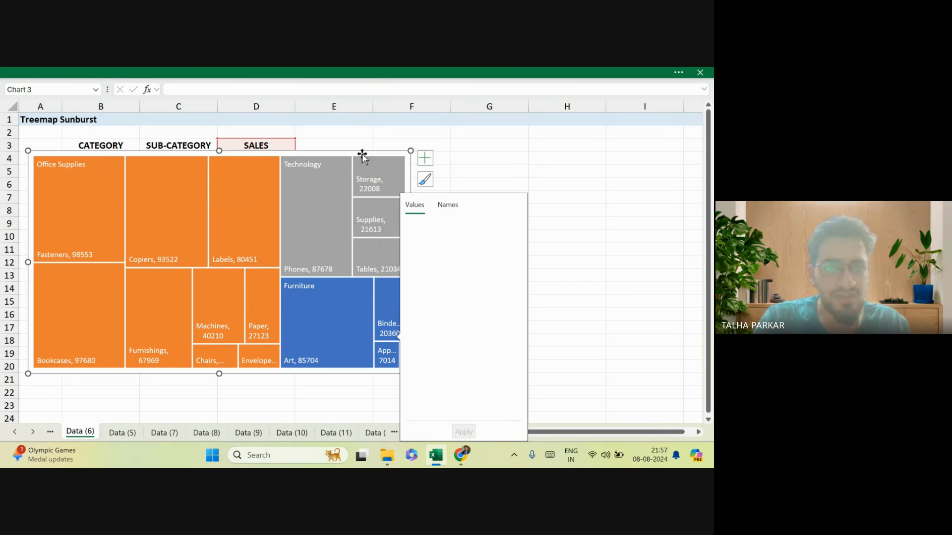
# Move the treemap chart beside the data table, across columns E to I, and undo its deletion.
pyautogui.moveTo(362, 155); pyautogui.dragTo(607, 143)
pyautogui.press('Delete')
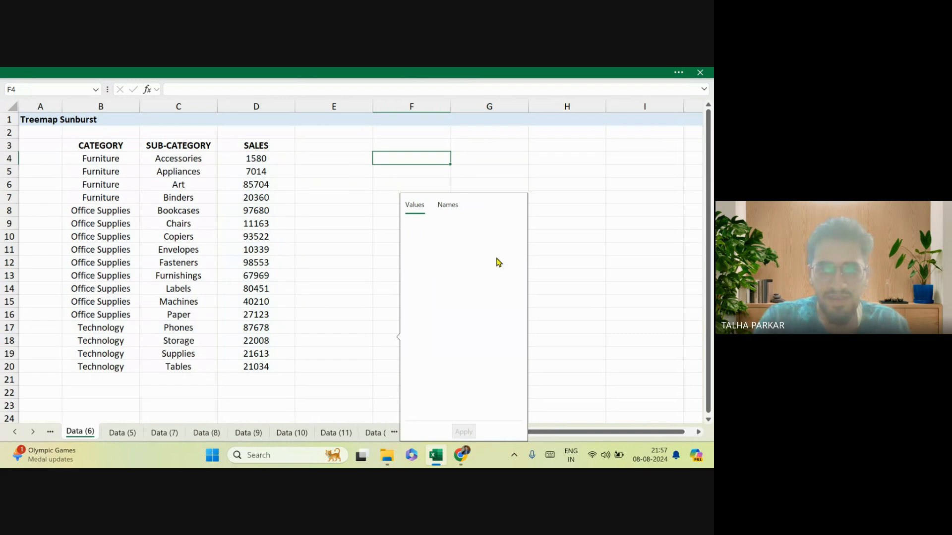
pyautogui.hotkey('ctrl', 'z')
pyautogui.click(351, 381)
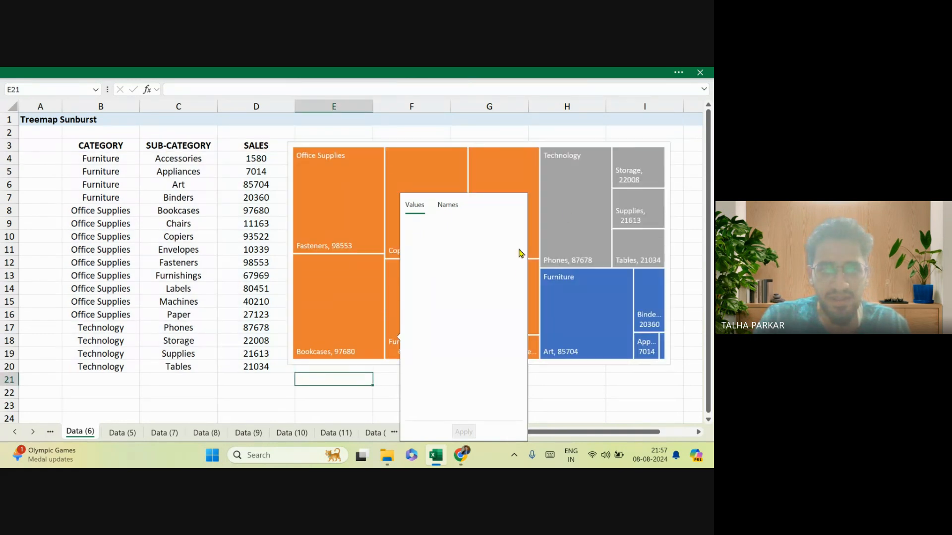
# Review the chart elements available for the treemap, including the data label options.
pyautogui.click(624, 145)
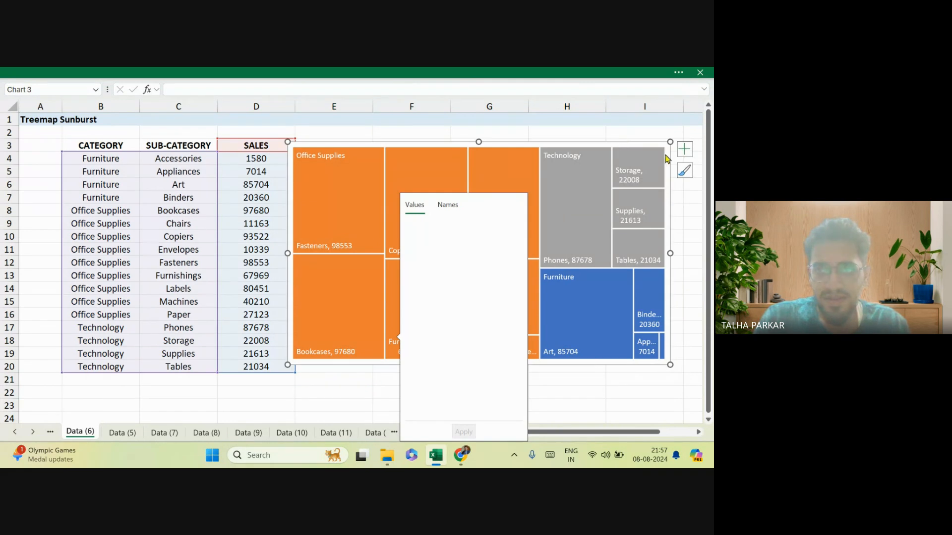
pyautogui.click(683, 148)
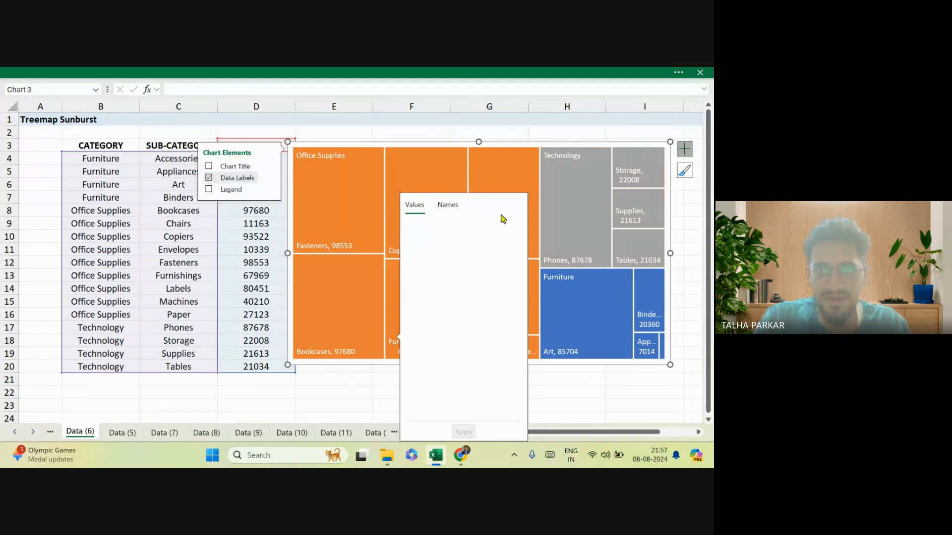
pyautogui.click(272, 179)
pyautogui.click(304, 348)
pyautogui.click(329, 387)
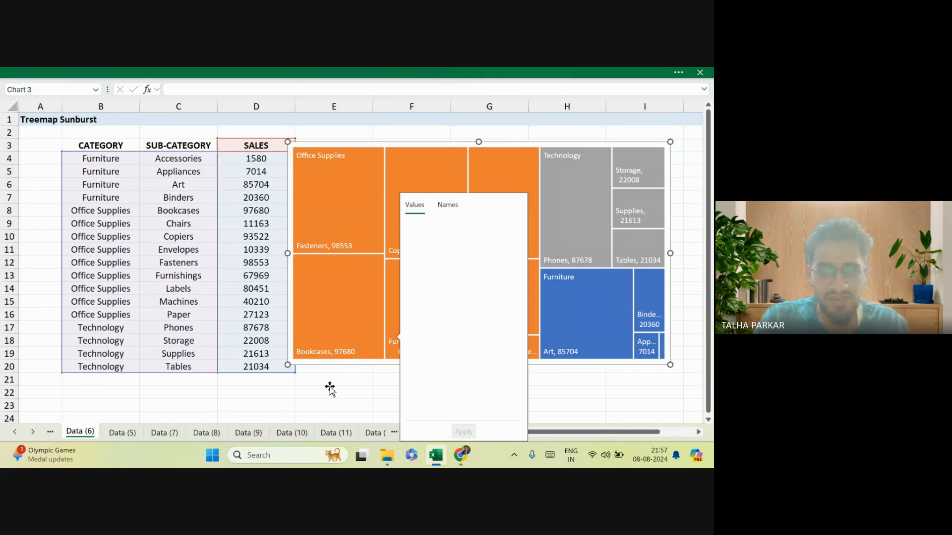
pyautogui.click(330, 386)
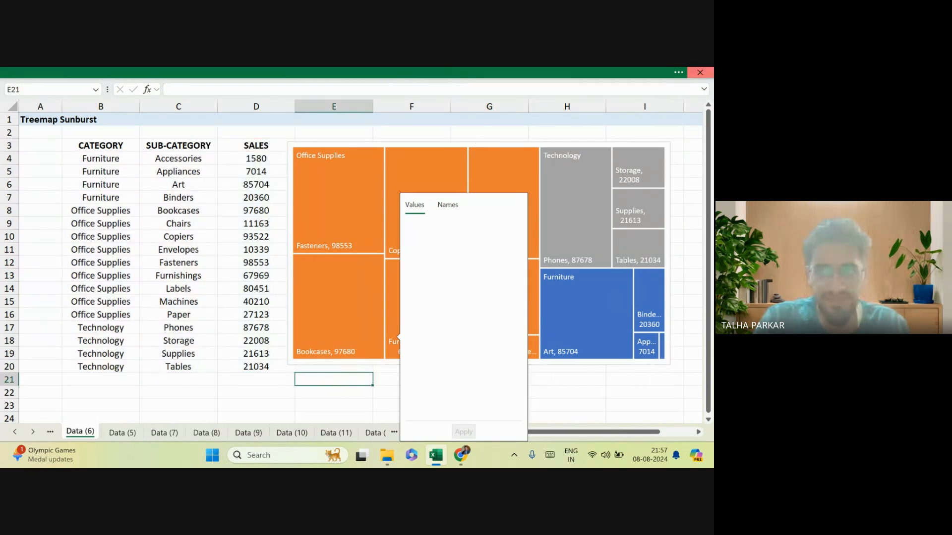
# Close the workbook without saving and reopen Charts - Basic from the CHARTS folder.
pyautogui.click(700, 73)
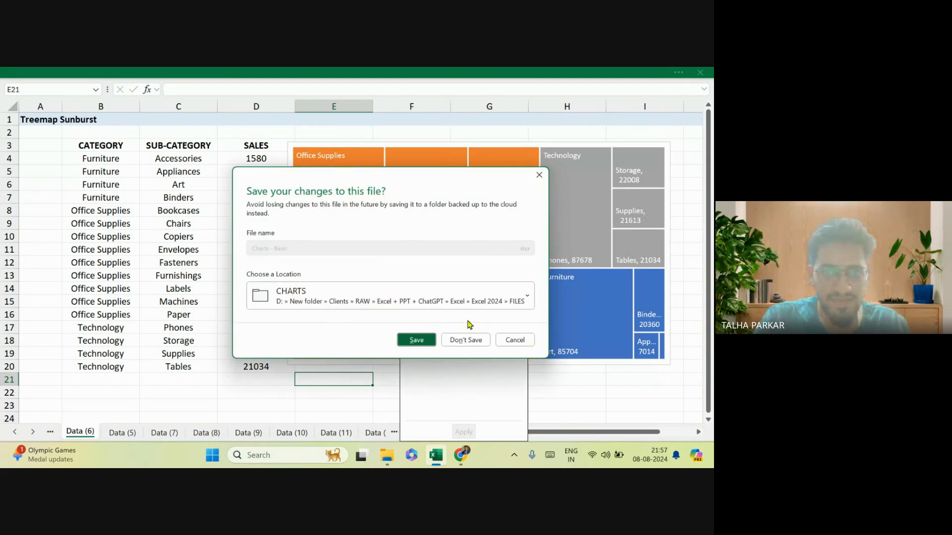
pyautogui.click(466, 340)
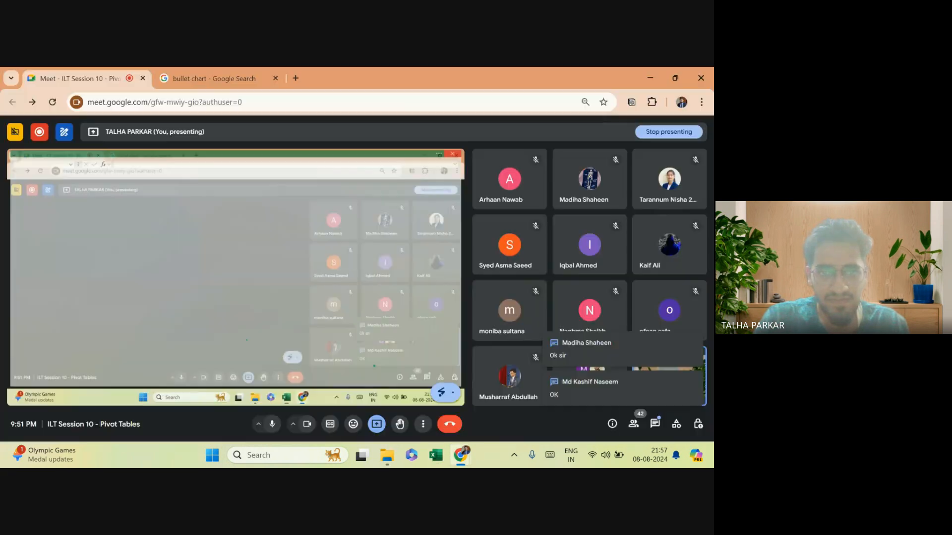
pyautogui.click(387, 455)
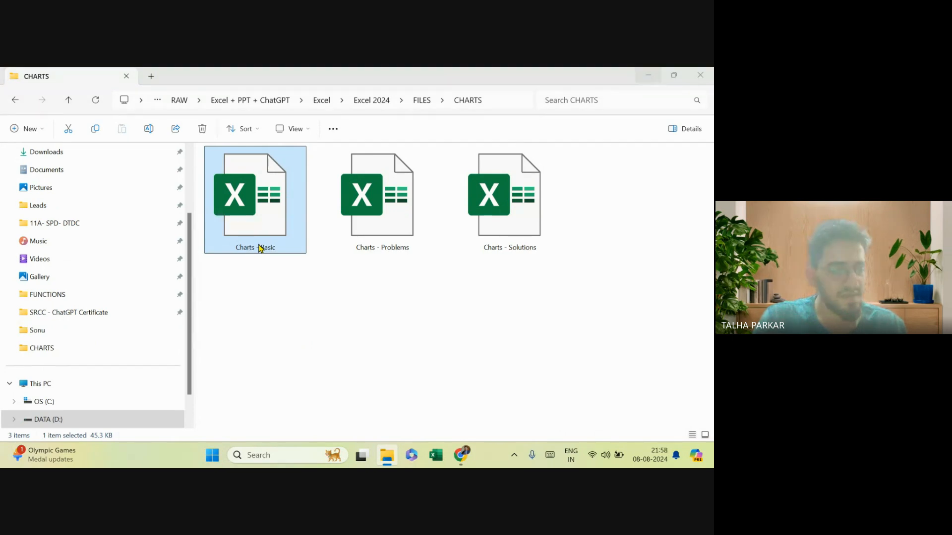
pyautogui.doubleClick(259, 248)
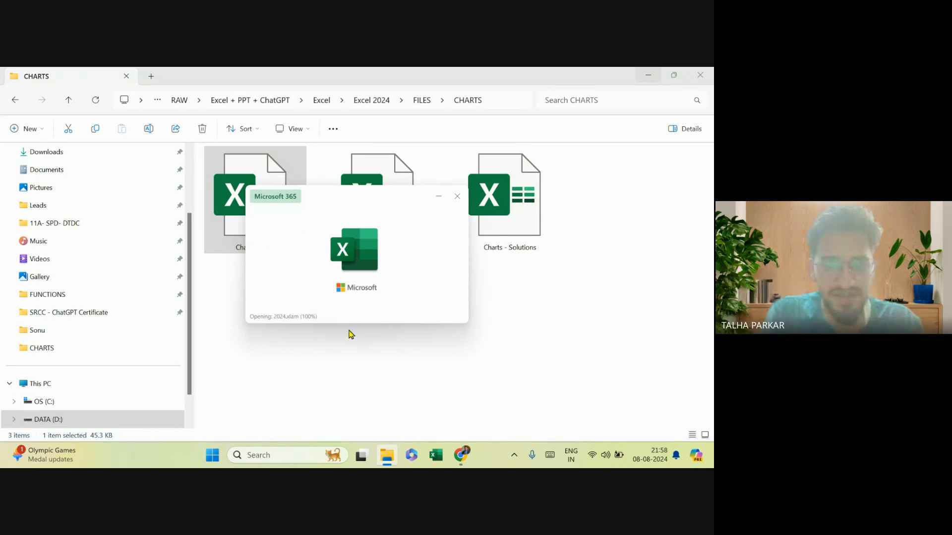
# Switch to the Google Images results in Chrome and search for "thermometer chart".
pyautogui.moveTo(461, 456)
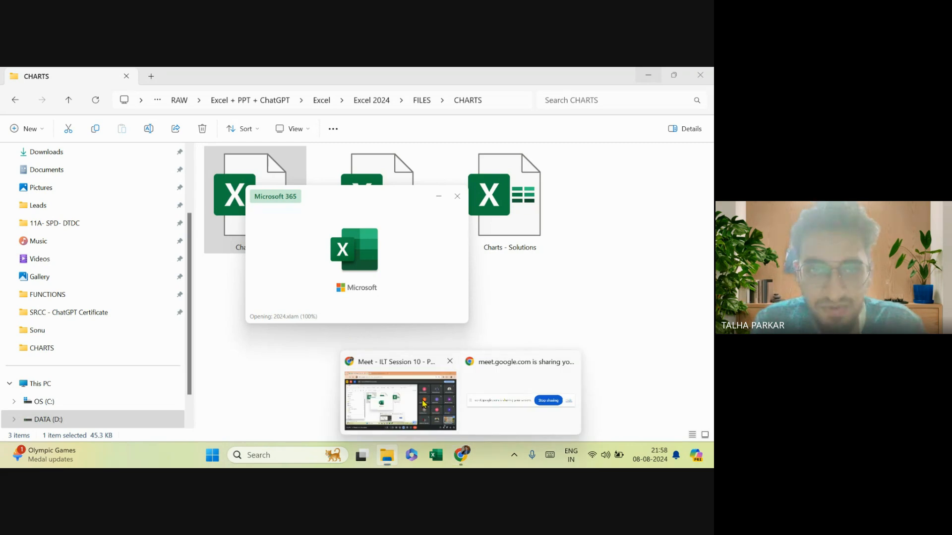
pyautogui.click(391, 417)
pyautogui.click(263, 72)
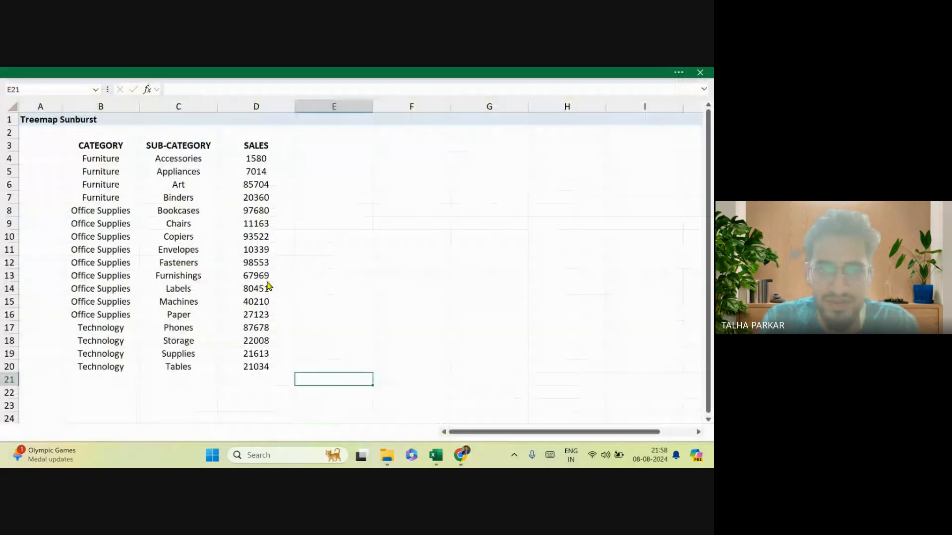
pyautogui.hotkey('alt', 'Tab')
pyautogui.hotkey('alt', 'Tab')
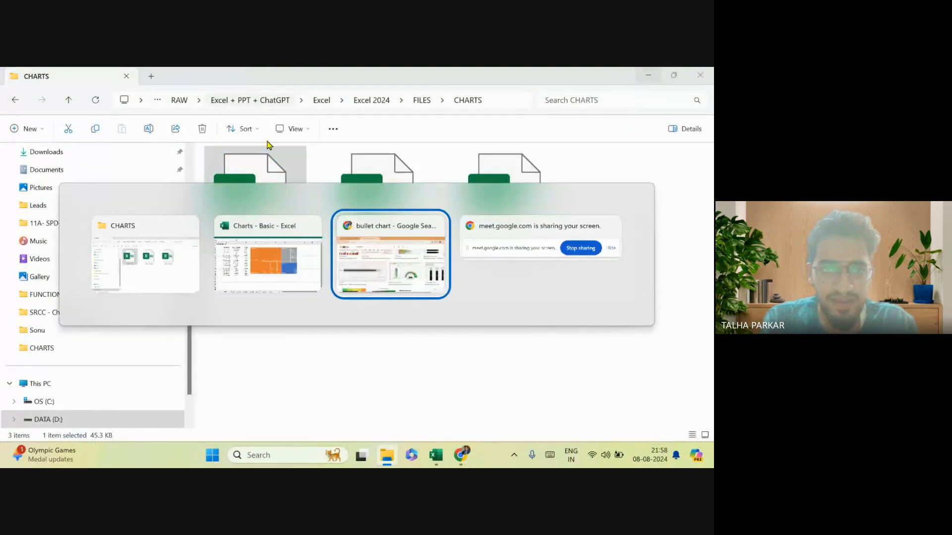
pyautogui.scroll(3, 283, 206)
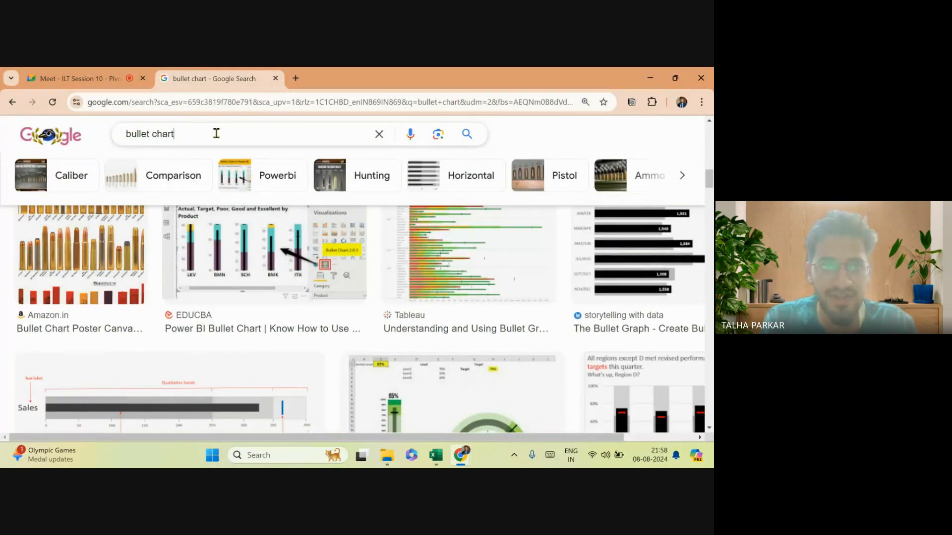
pyautogui.click(216, 134)
pyautogui.write('thermo')
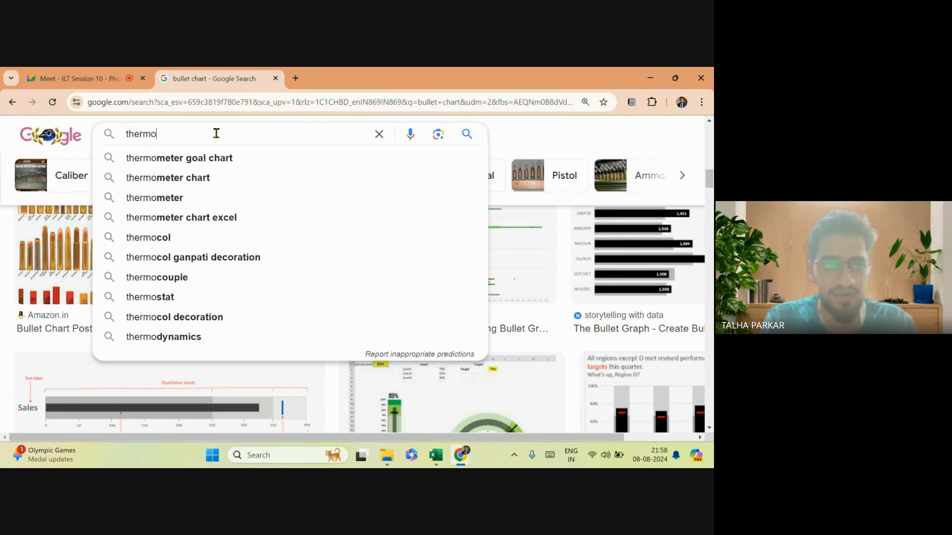
pyautogui.press('Down')
pyautogui.press('Return')
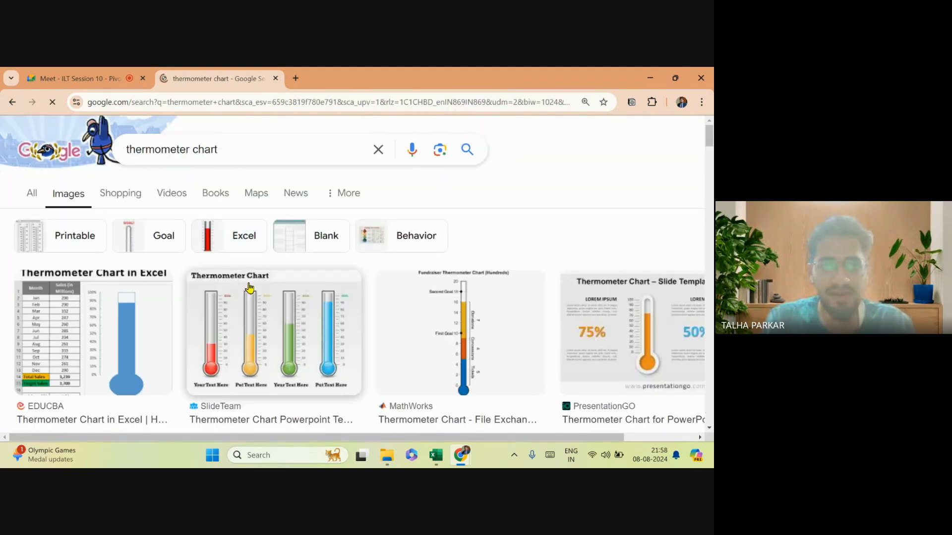
# Set the browser zoom to 100% and look through the thermometer chart images.
pyautogui.scroll(-1, 303, 318)
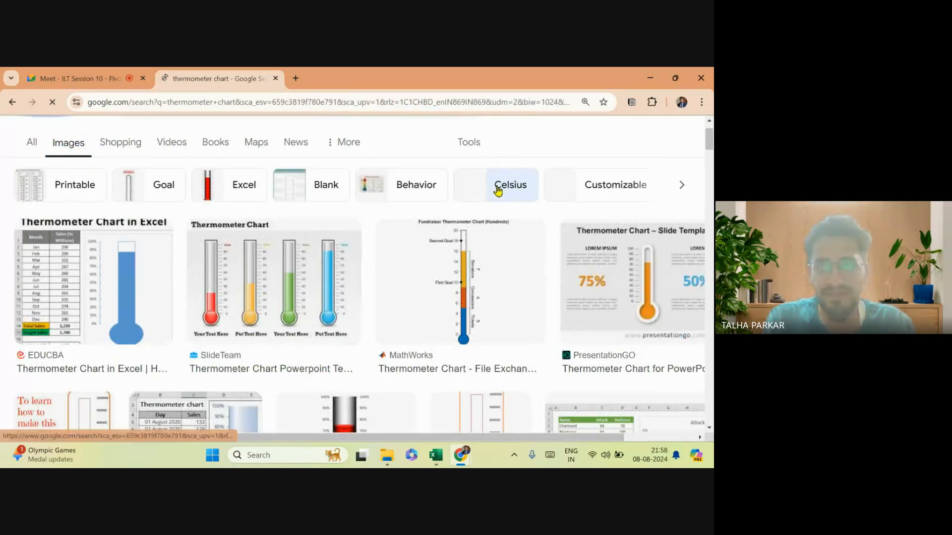
pyautogui.click(701, 102)
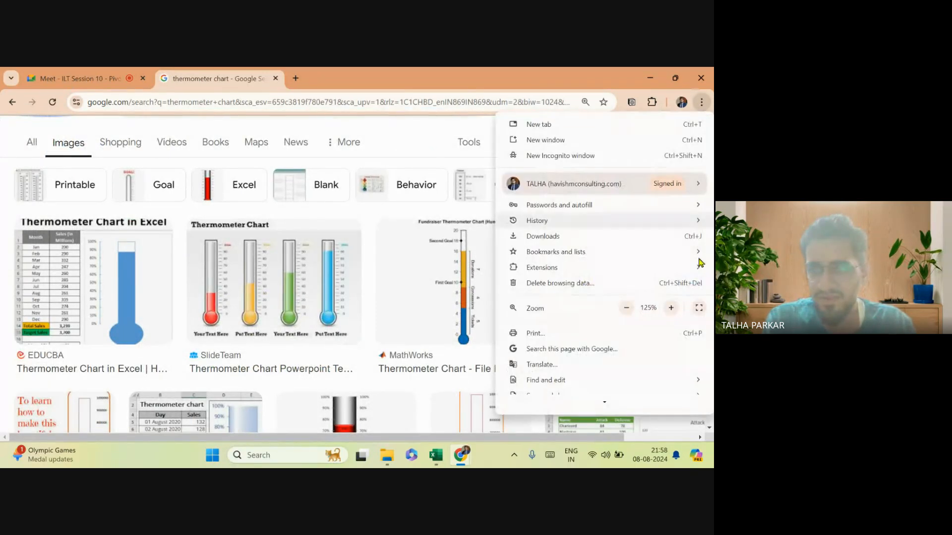
pyautogui.click(627, 308)
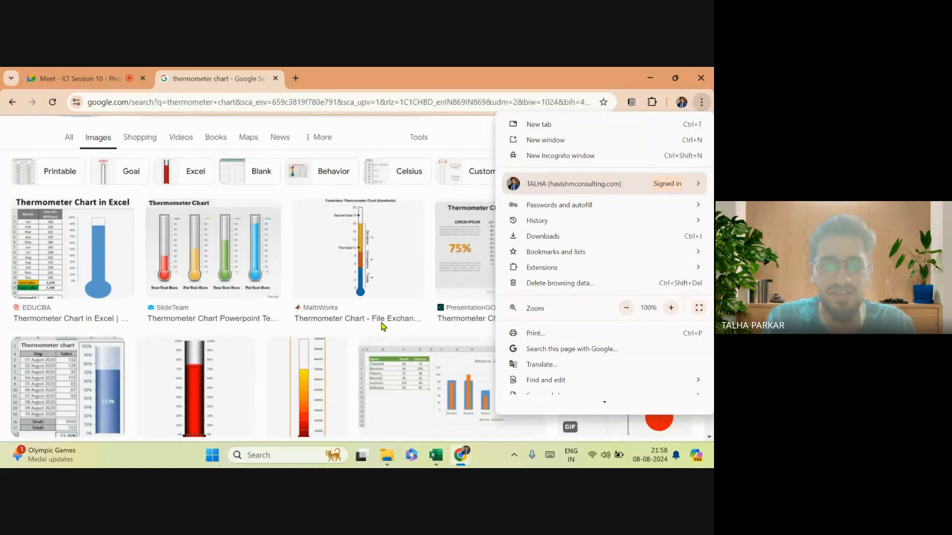
pyautogui.scroll(1, 378, 342)
pyautogui.click(480, 154)
pyautogui.scroll(-3, 379, 311)
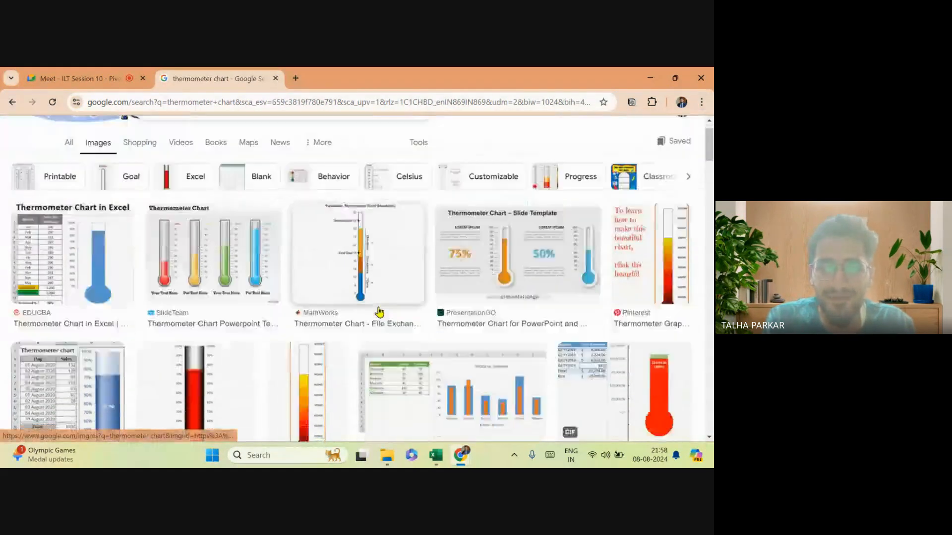
pyautogui.scroll(-2, 381, 360)
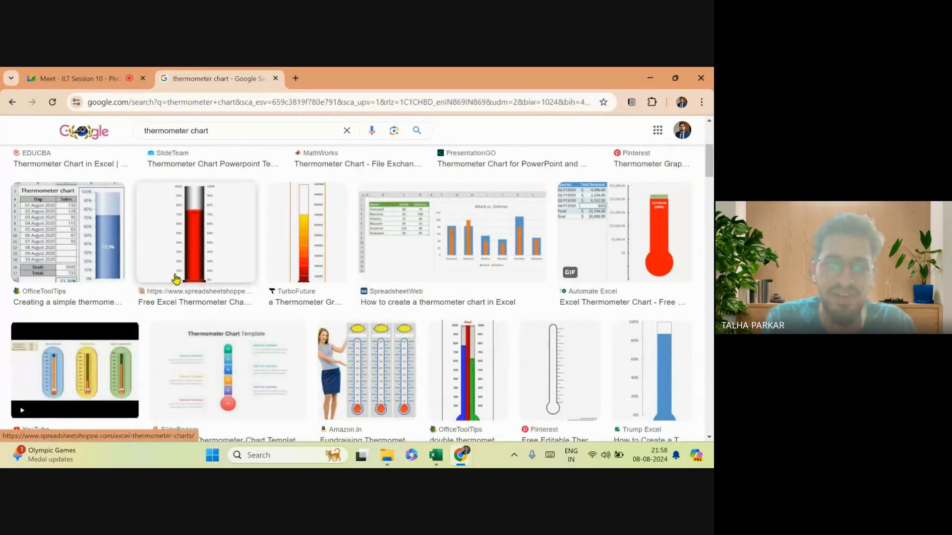
pyautogui.scroll(-2, 174, 278)
pyautogui.scroll(6, 176, 279)
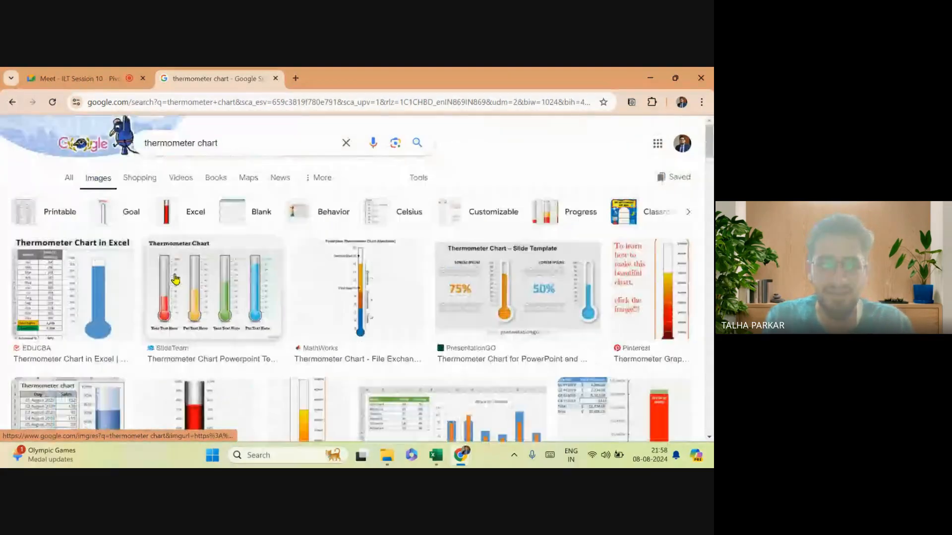
# Search Google Images for "treemap mckinsey" and look through the treemap examples.
pyautogui.tripleClick(236, 144)
pyautogui.write('treema')
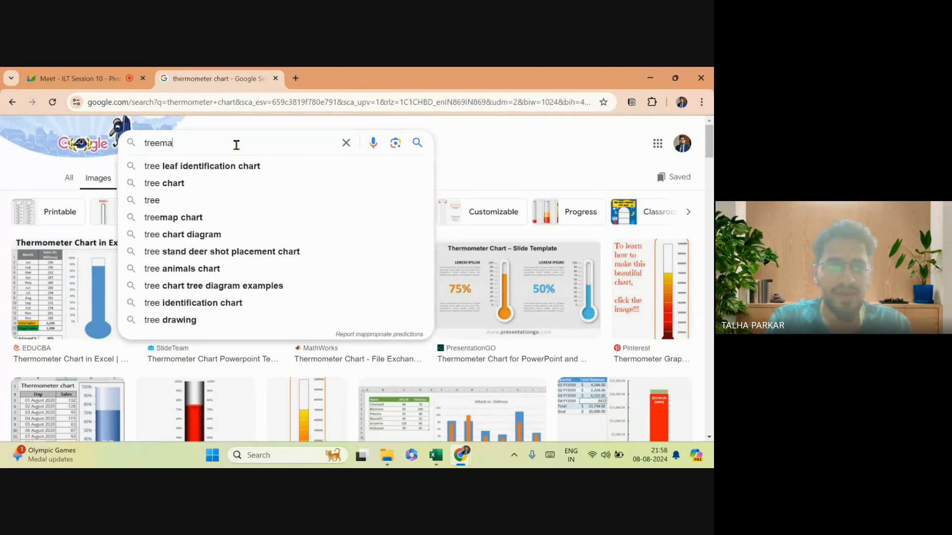
pyautogui.write('p mckinsey')
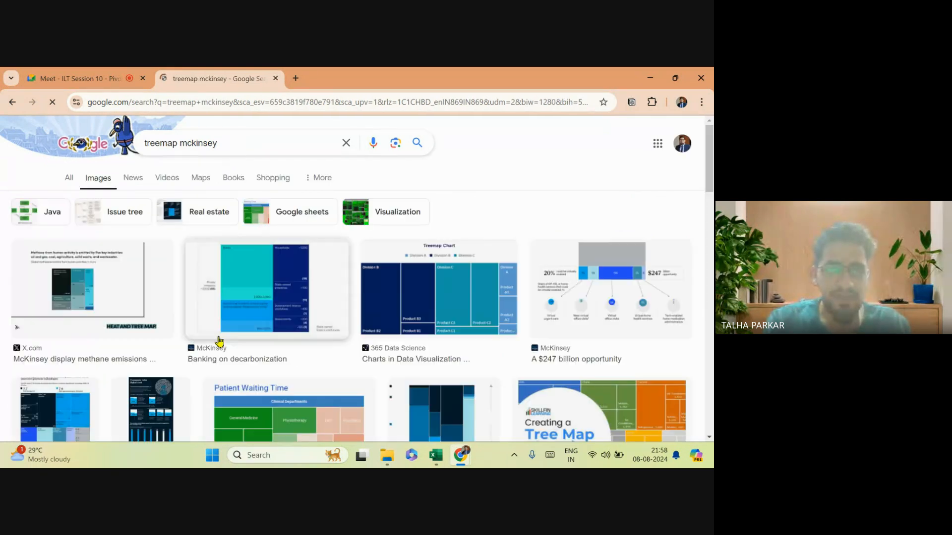
pyautogui.scroll(-3, 400, 336)
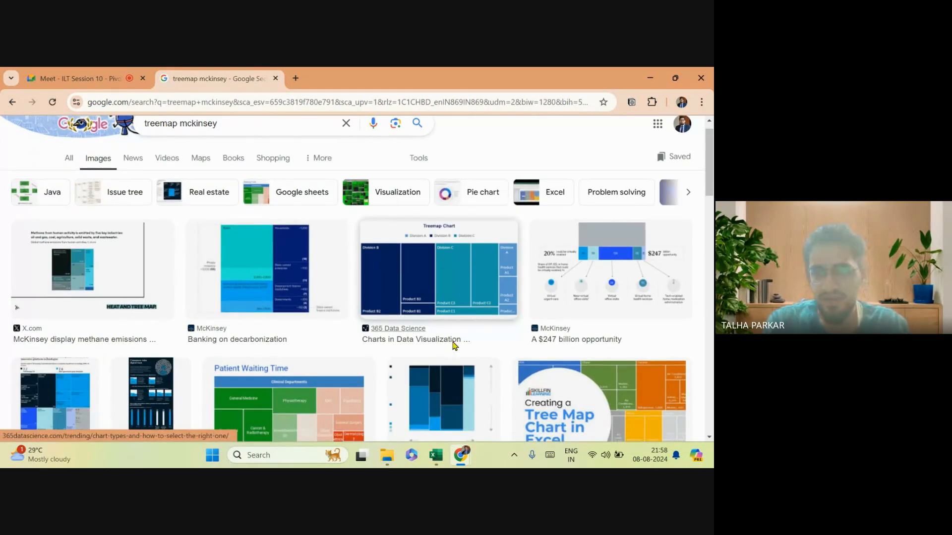
pyautogui.scroll(1, 661, 214)
pyautogui.scroll(-3, 448, 308)
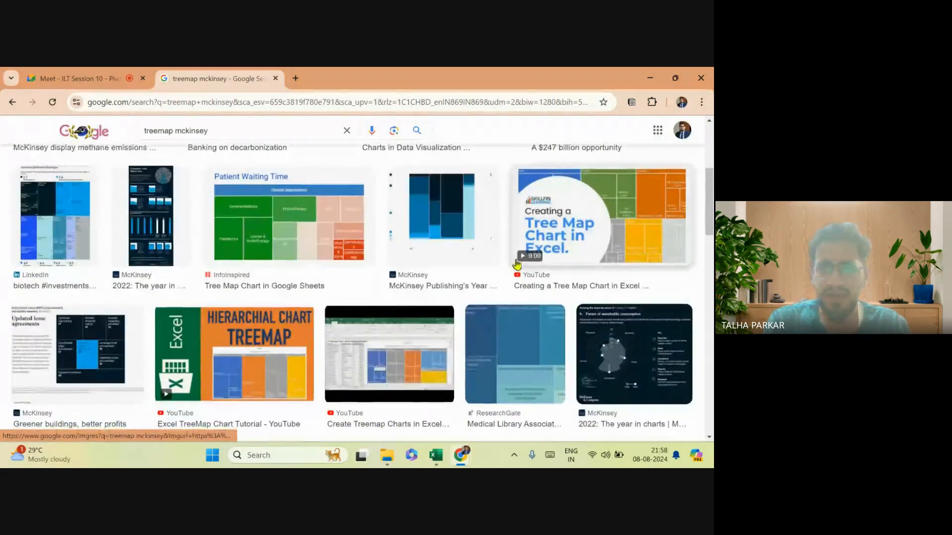
pyautogui.scroll(1, 204, 272)
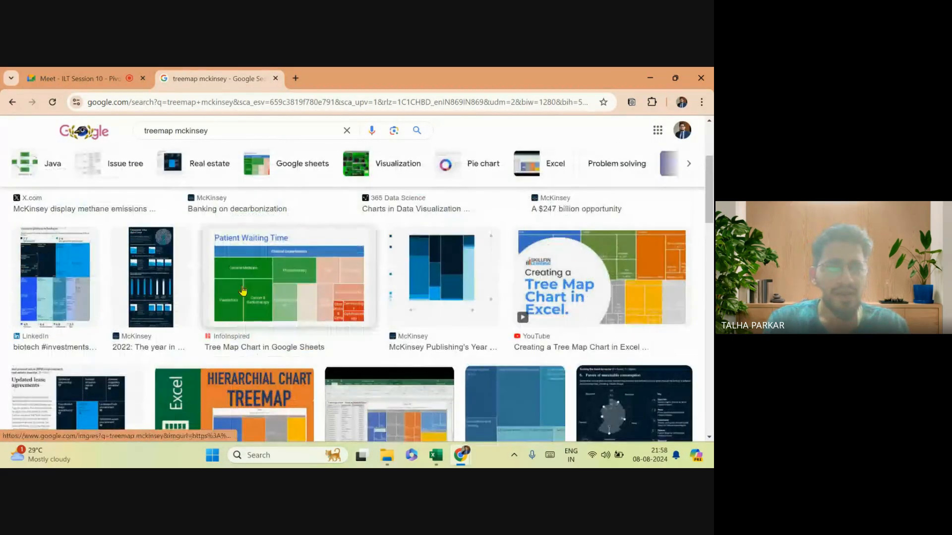
# Switch back to the CHARTS folder in File Explorer.
pyautogui.hotkey('alt', 'Tab')
pyautogui.hotkey('alt', 'Tab')
pyautogui.press('Escape')
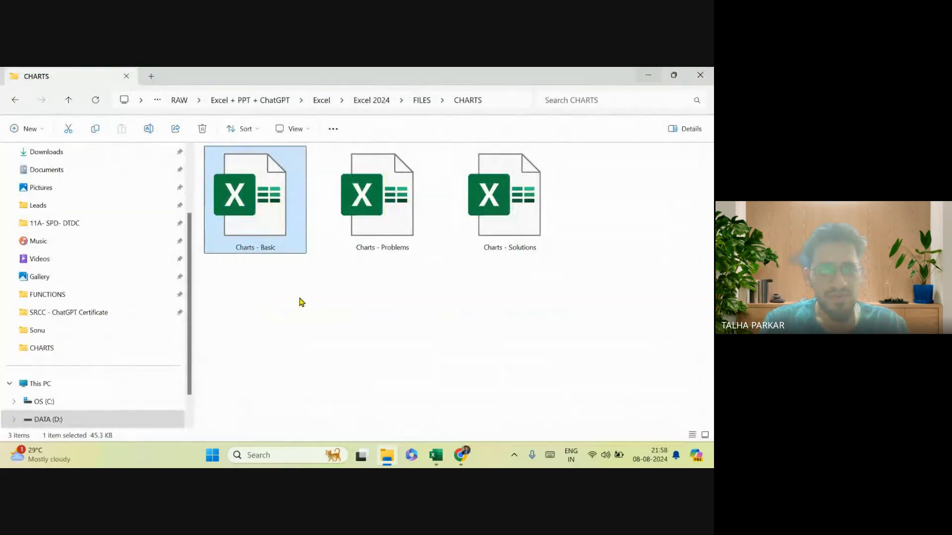
# Switch to the charts workbook in Excel and look through its chart data sheets from Data to Data (7).
pyautogui.click(436, 455)
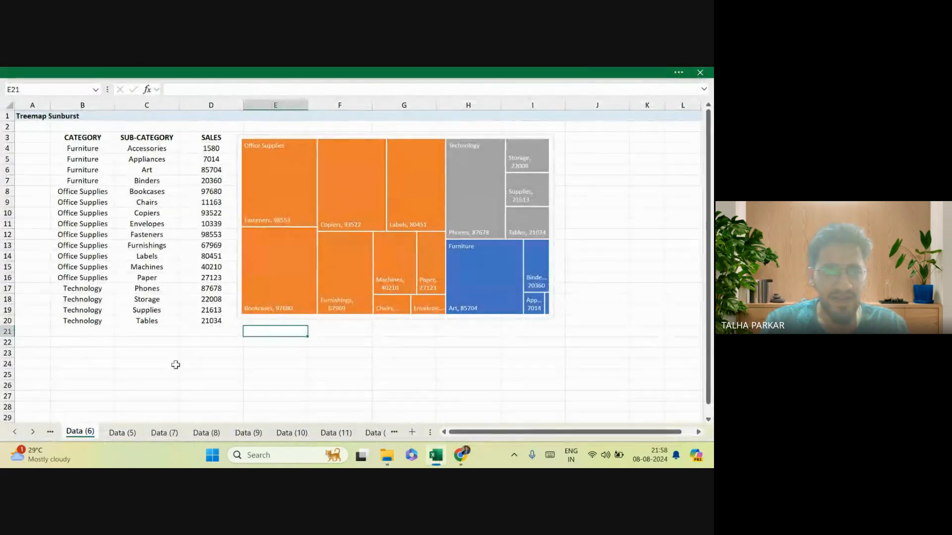
pyautogui.click(20, 434)
pyautogui.click(19, 434)
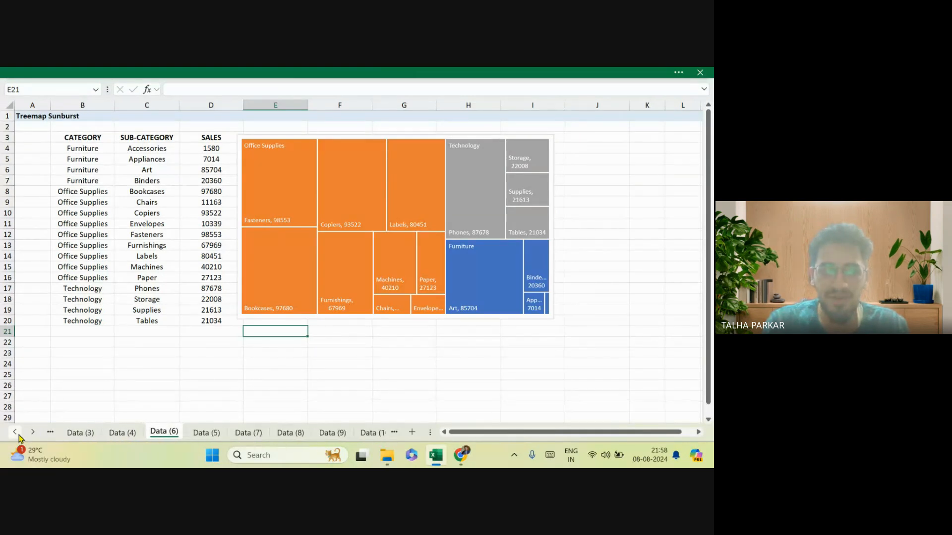
pyautogui.click(119, 439)
pyautogui.click(96, 436)
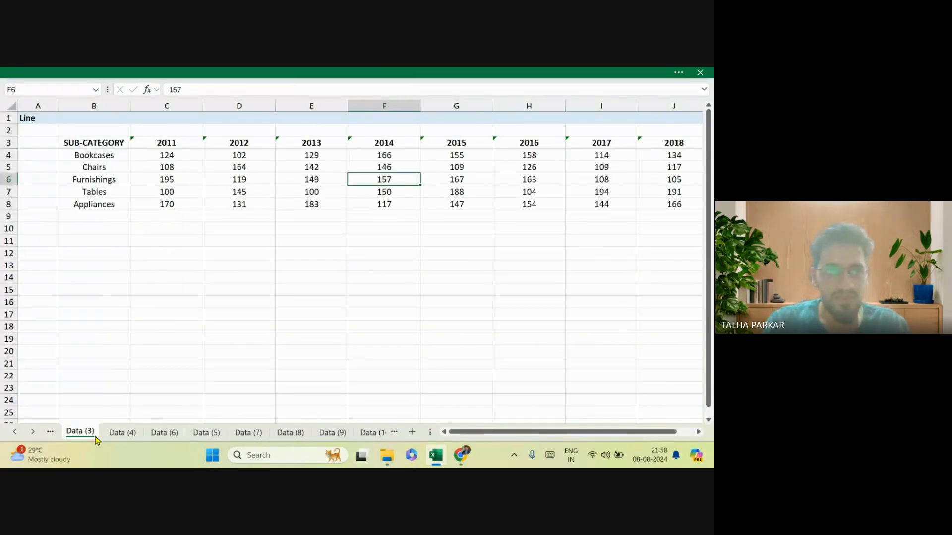
pyautogui.click(12, 433)
pyautogui.click(12, 432)
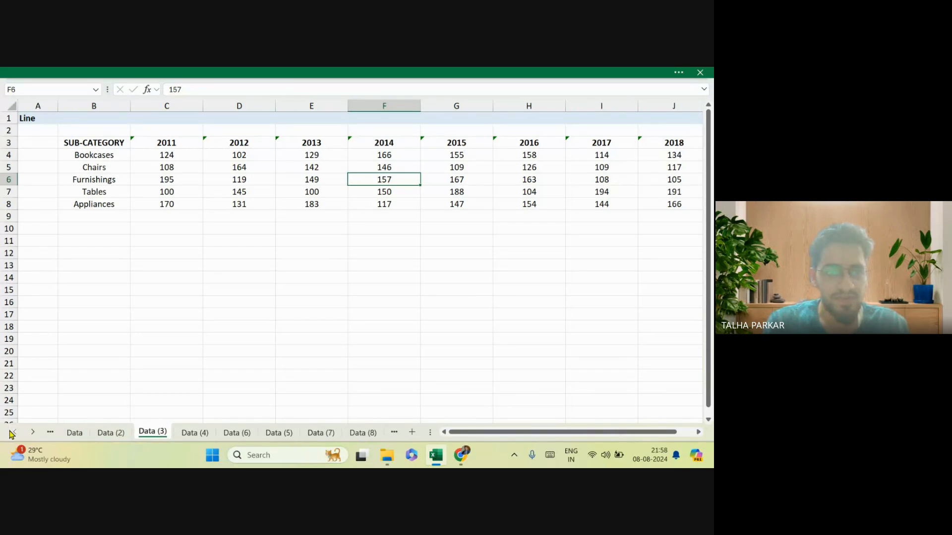
pyautogui.click(80, 434)
pyautogui.click(110, 434)
pyautogui.click(147, 434)
pyautogui.click(184, 435)
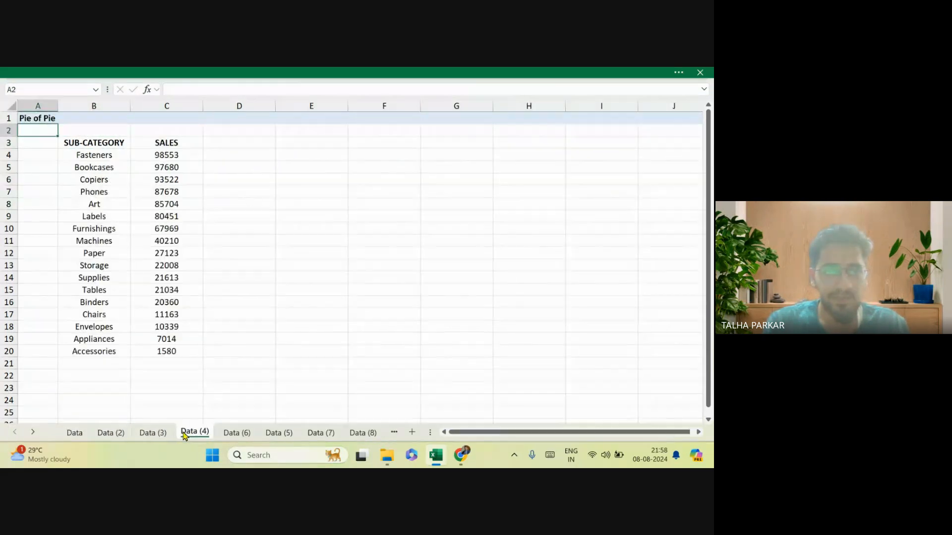
pyautogui.click(236, 434)
pyautogui.click(267, 435)
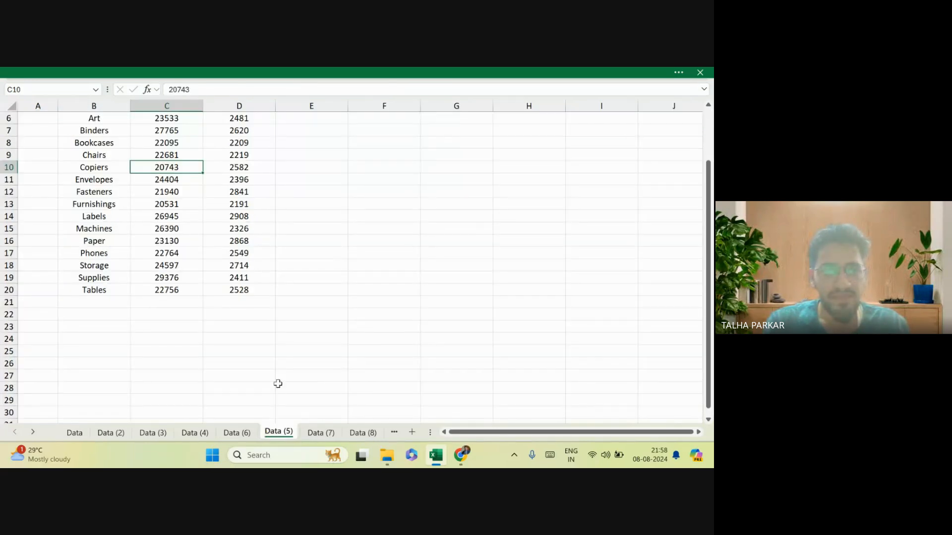
pyautogui.scroll(2, 296, 367)
pyautogui.click(318, 434)
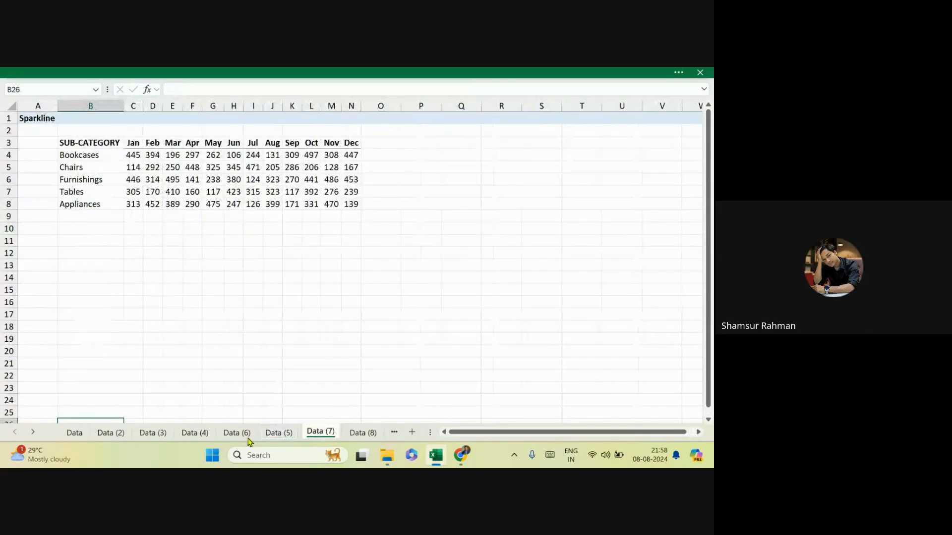
# Return to the Data (6) sheet and examine the category and sub-category blocks of the treemap.
pyautogui.click(197, 432)
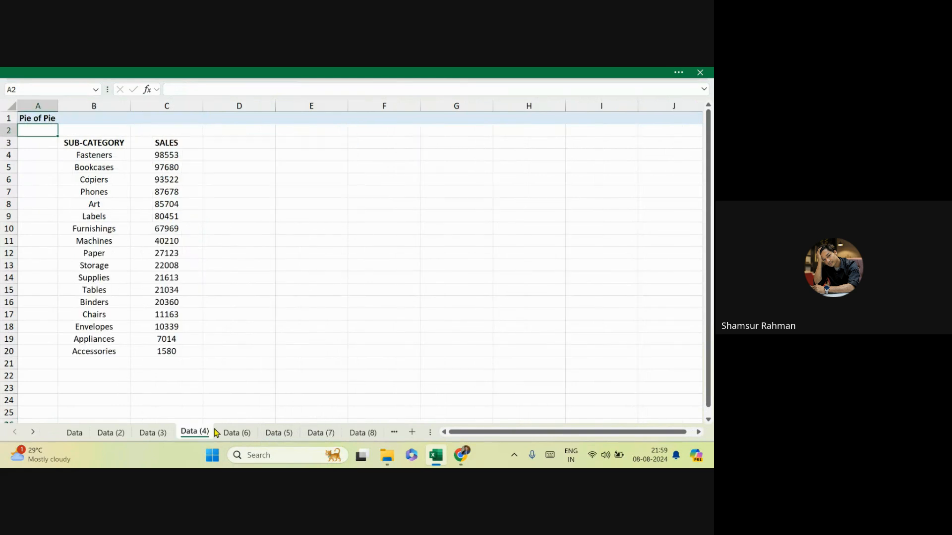
pyautogui.click(227, 434)
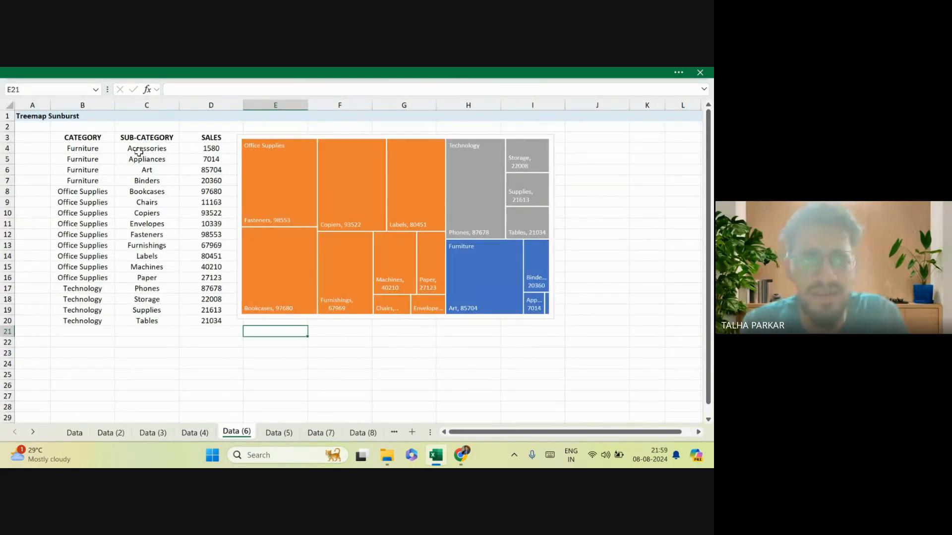
pyautogui.click(275, 150)
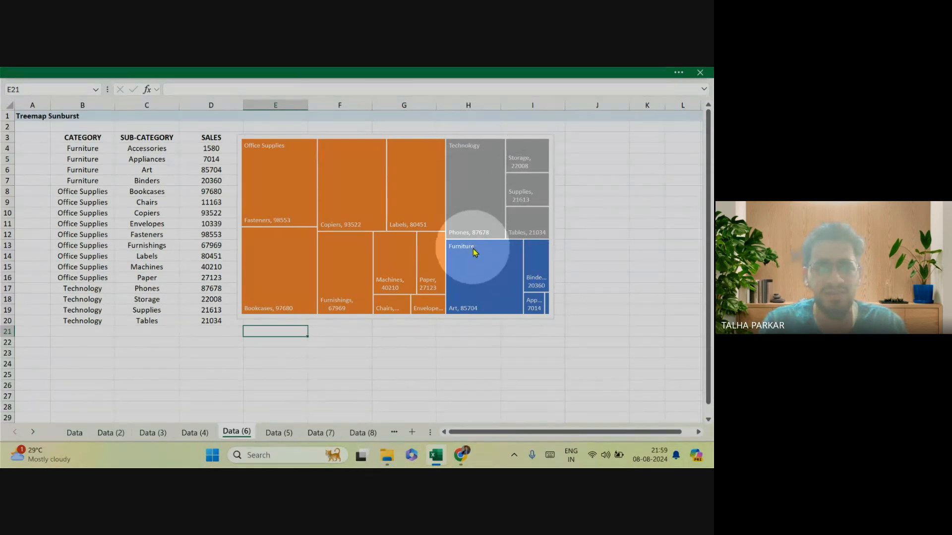
pyautogui.click(254, 149)
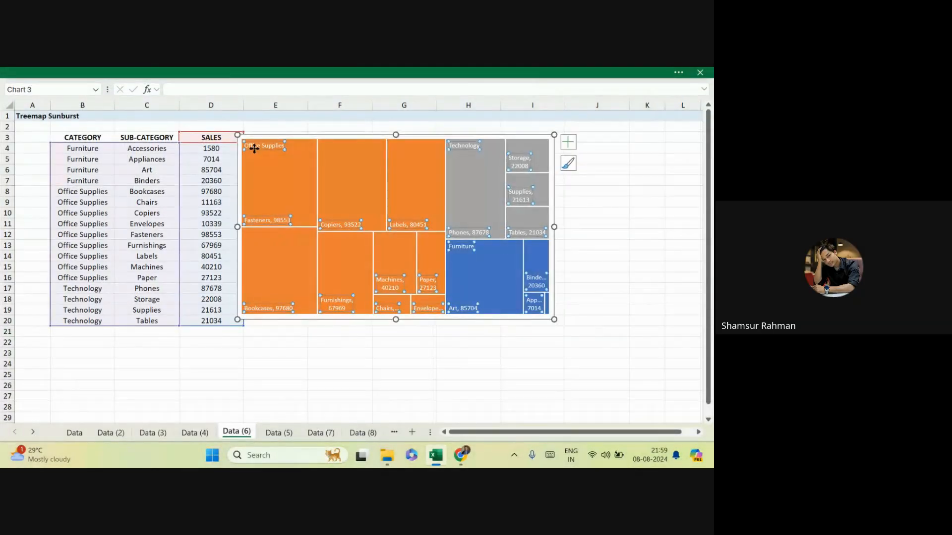
pyautogui.click(290, 343)
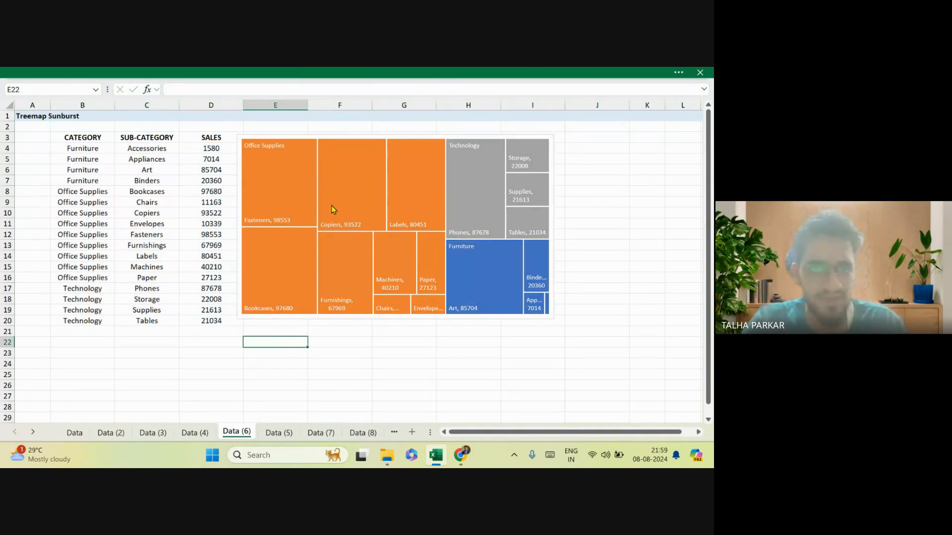
pyautogui.moveTo(323, 139); pyautogui.dragTo(338, 151)
# Insert a scatter chart from the sales and profit table on the Data (5) sheet and delete its title.
pyautogui.click(280, 433)
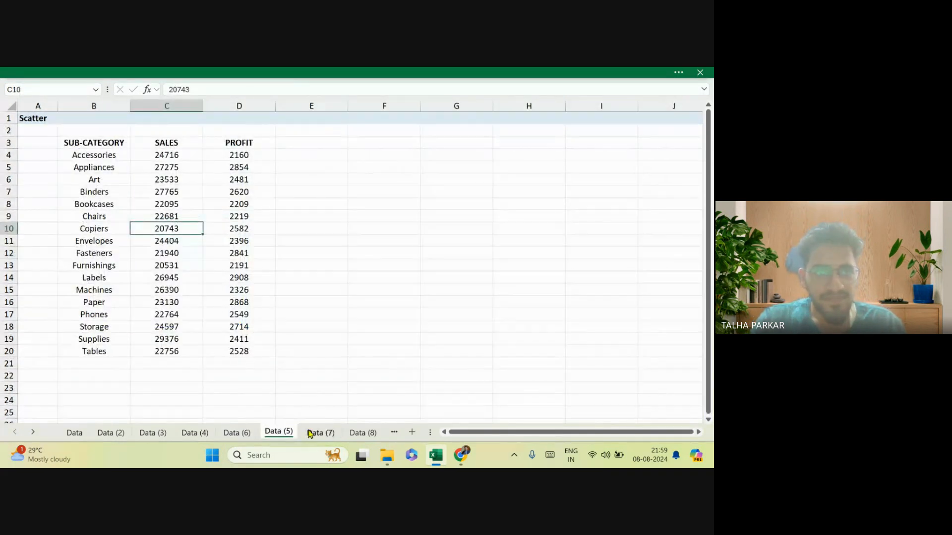
pyautogui.click(311, 434)
pyautogui.click(273, 435)
pyautogui.hotkey('ctrl', 'Up')
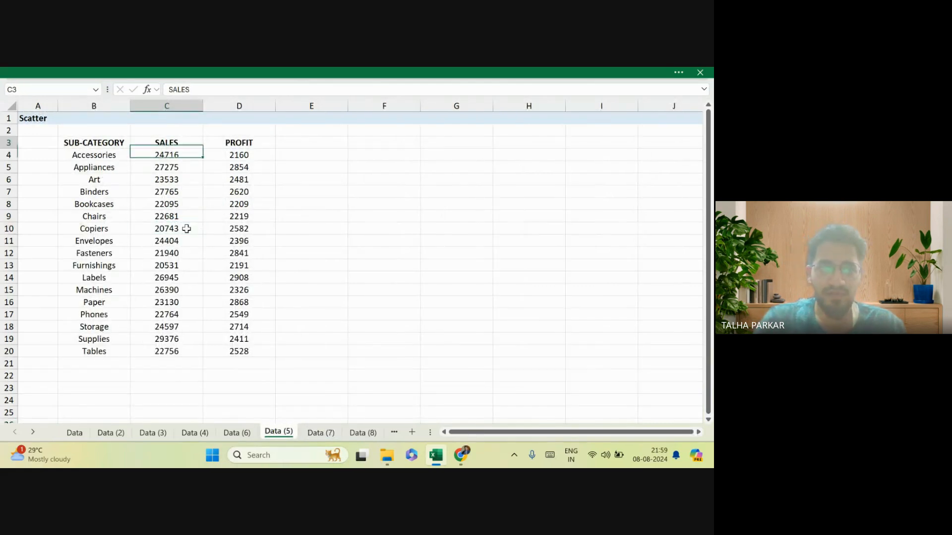
pyautogui.press('Left')
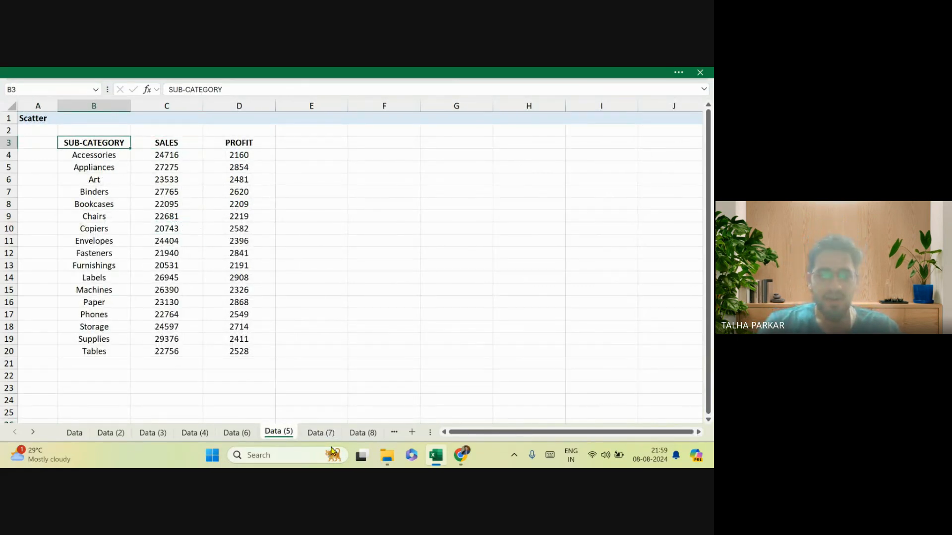
pyautogui.click(193, 250)
pyautogui.hotkey('ctrl', 'shift', 'F1')
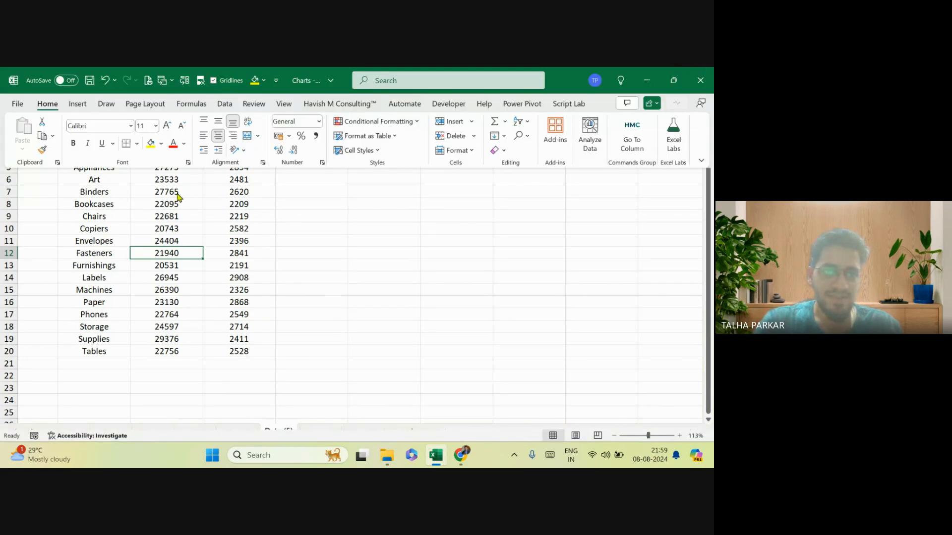
pyautogui.click(75, 104)
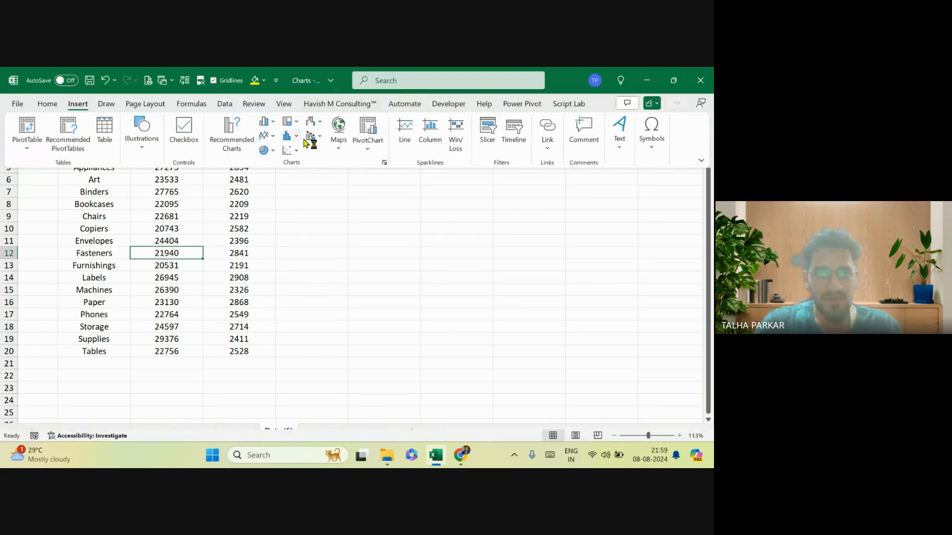
pyautogui.click(295, 151)
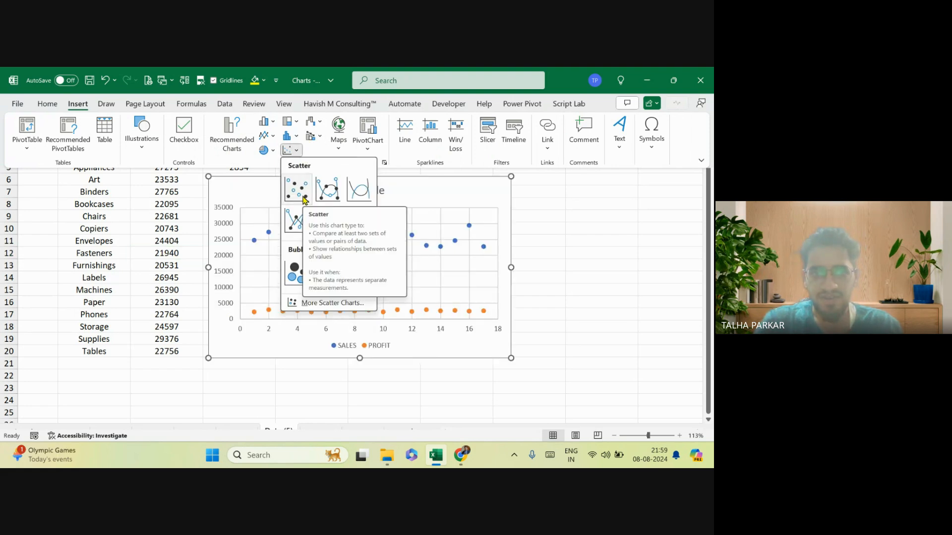
pyautogui.click(304, 199)
pyautogui.hotkey('ctrl', 'shift', 'F1')
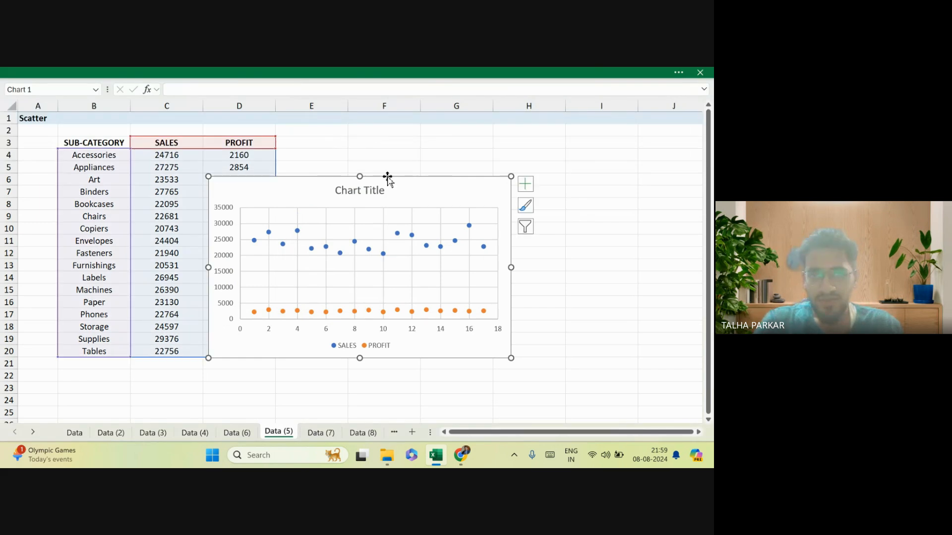
pyautogui.click(368, 197)
pyautogui.press('Delete')
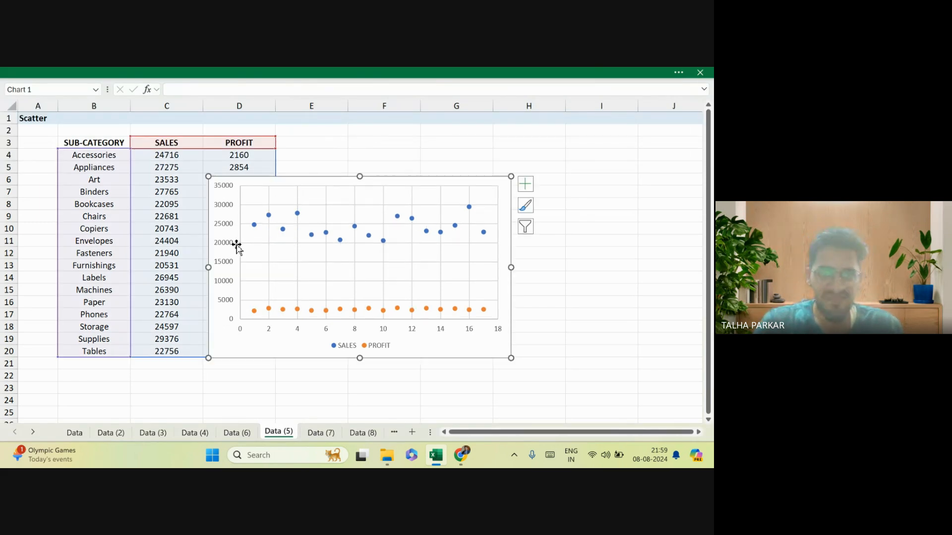
pyautogui.rightClick(230, 240)
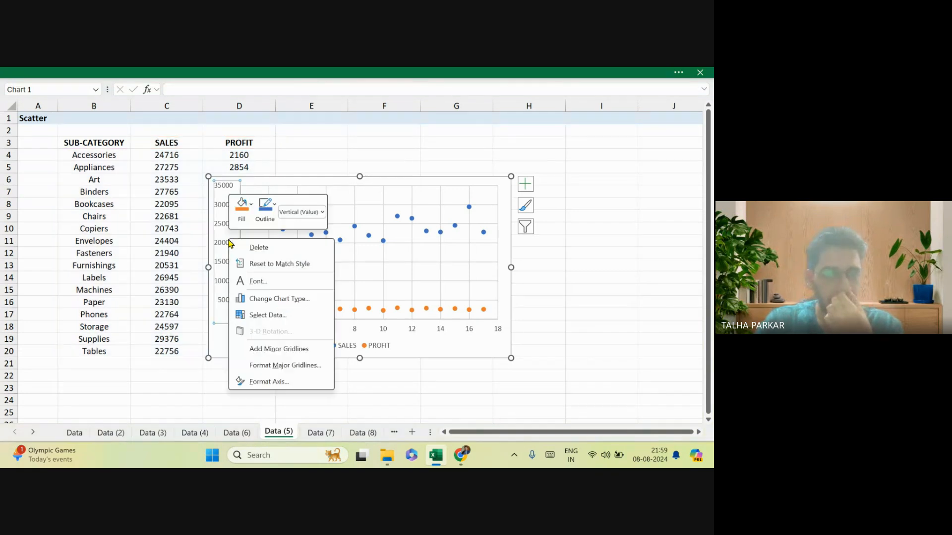
pyautogui.click(287, 383)
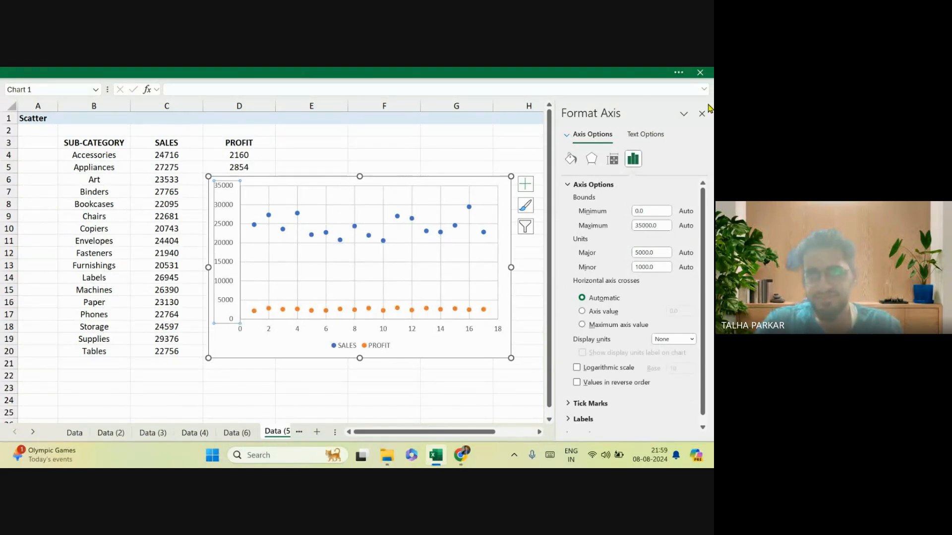
pyautogui.click(702, 114)
# Try to change the chart to a custom combination with SALES as Scatter on the secondary axis and PROFIT as Line.
pyautogui.moveTo(441, 180); pyautogui.dragTo(481, 173)
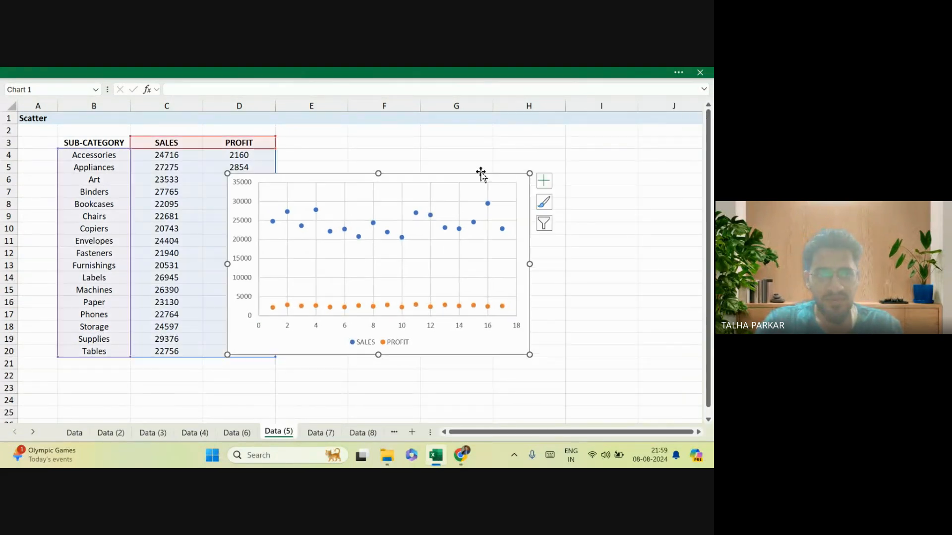
pyautogui.rightClick(382, 238)
pyautogui.click(451, 278)
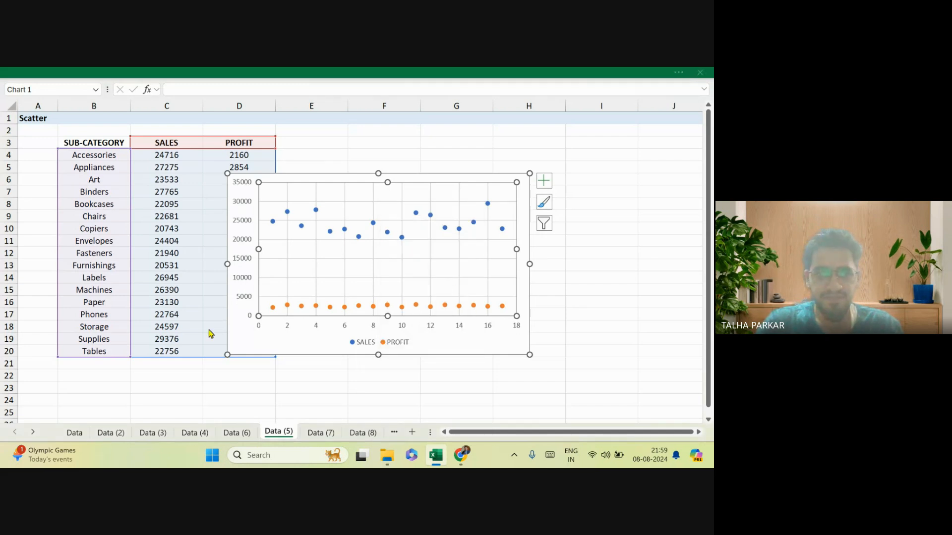
pyautogui.click(212, 375)
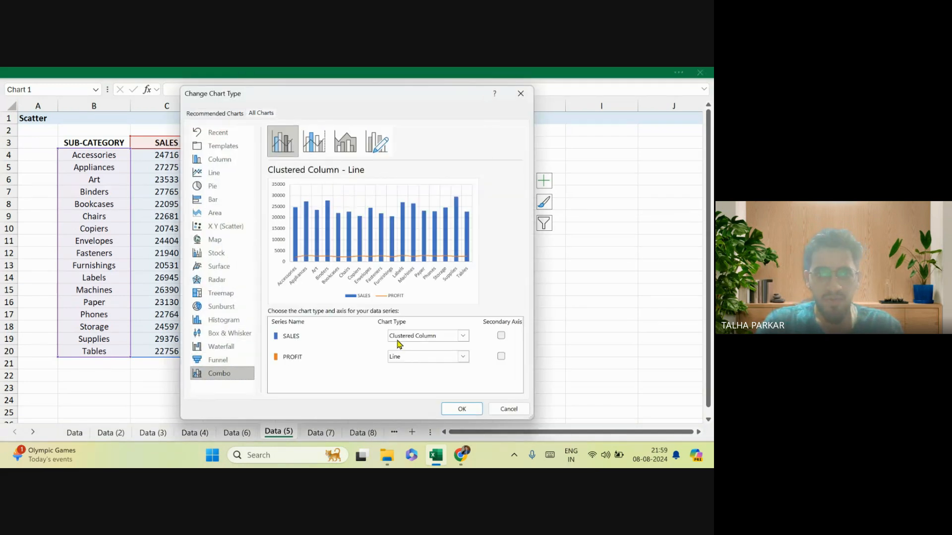
pyautogui.click(465, 336)
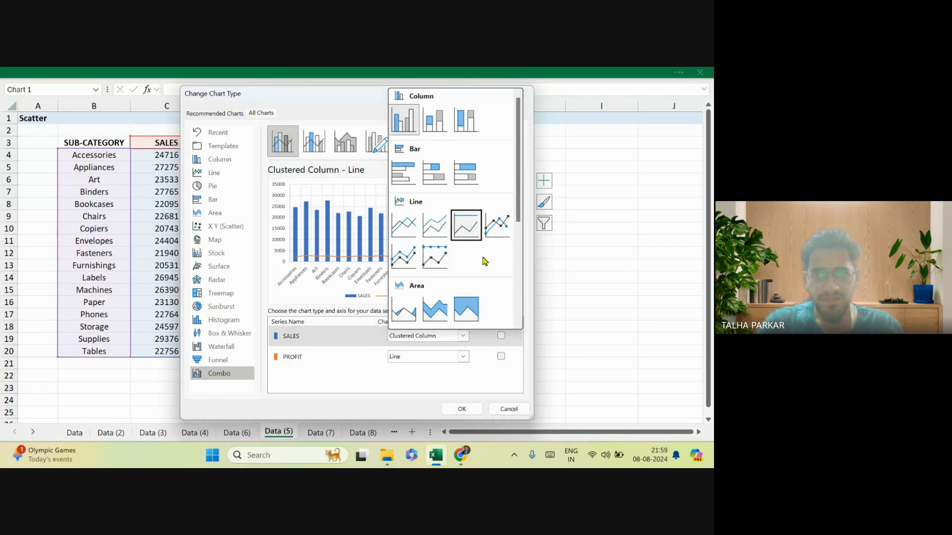
pyautogui.scroll(-4, 484, 265)
pyautogui.click(404, 225)
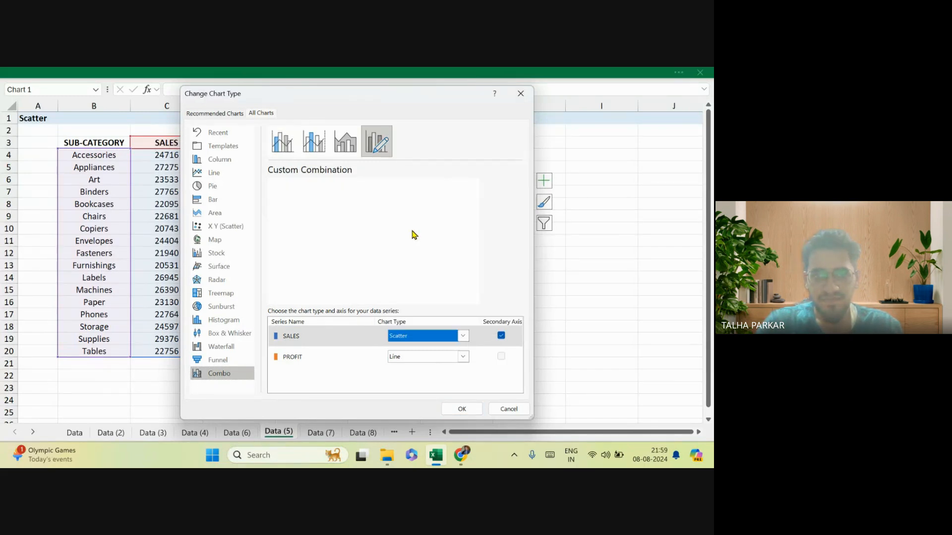
pyautogui.click(464, 358)
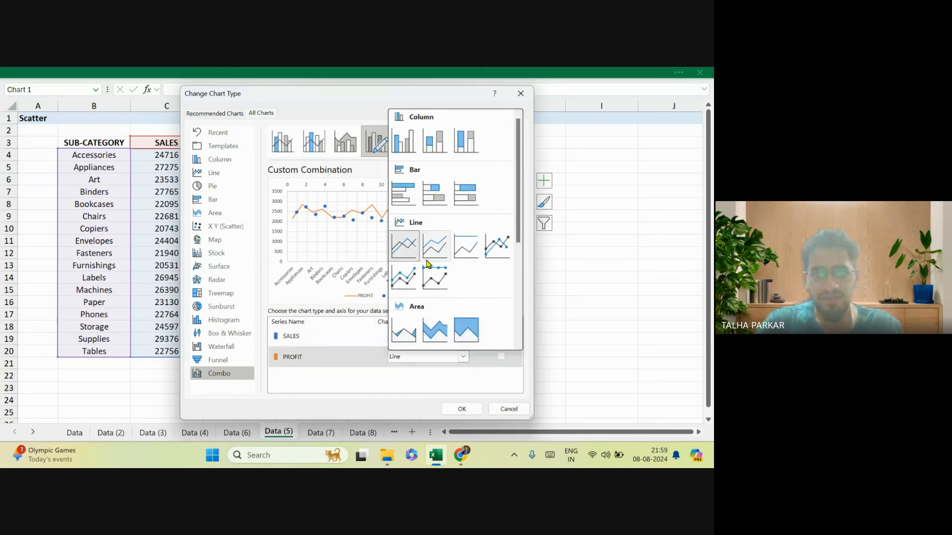
pyautogui.scroll(-4, 404, 244)
pyautogui.click(404, 225)
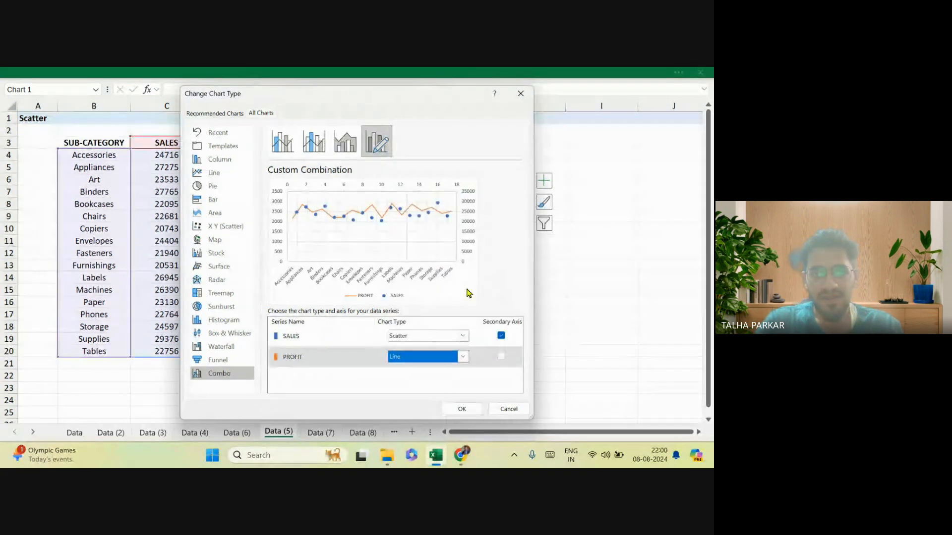
pyautogui.click(462, 409)
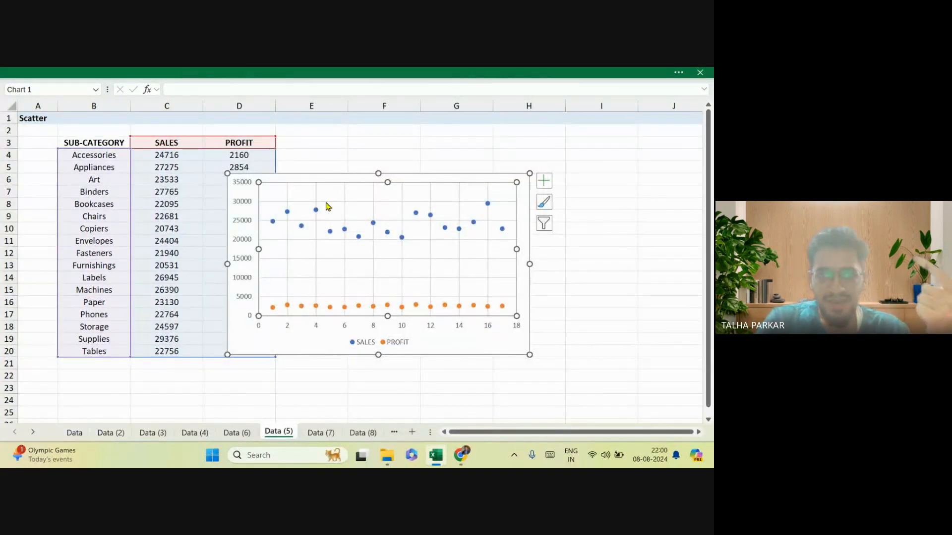
# Show data labels on the scatter chart and remove them again.
pyautogui.moveTo(326, 178); pyautogui.dragTo(380, 172)
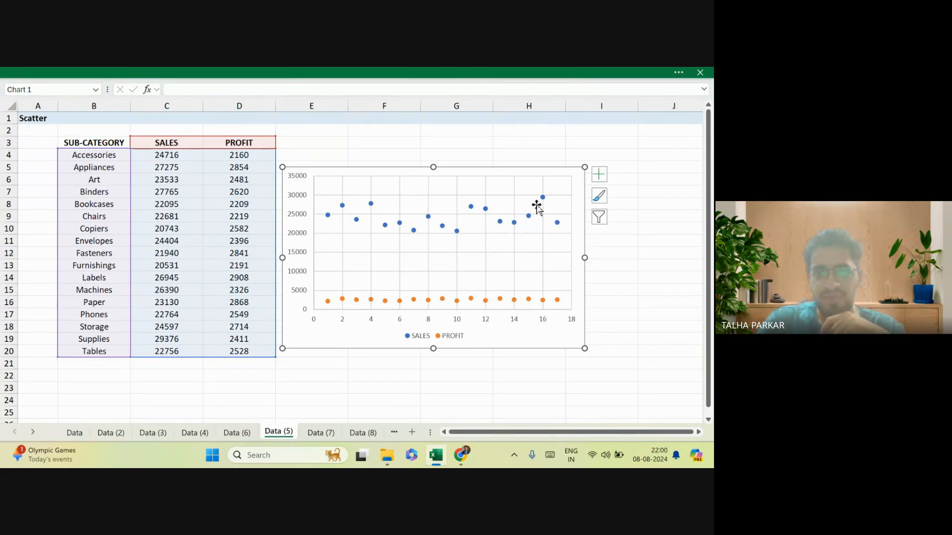
pyautogui.click(597, 175)
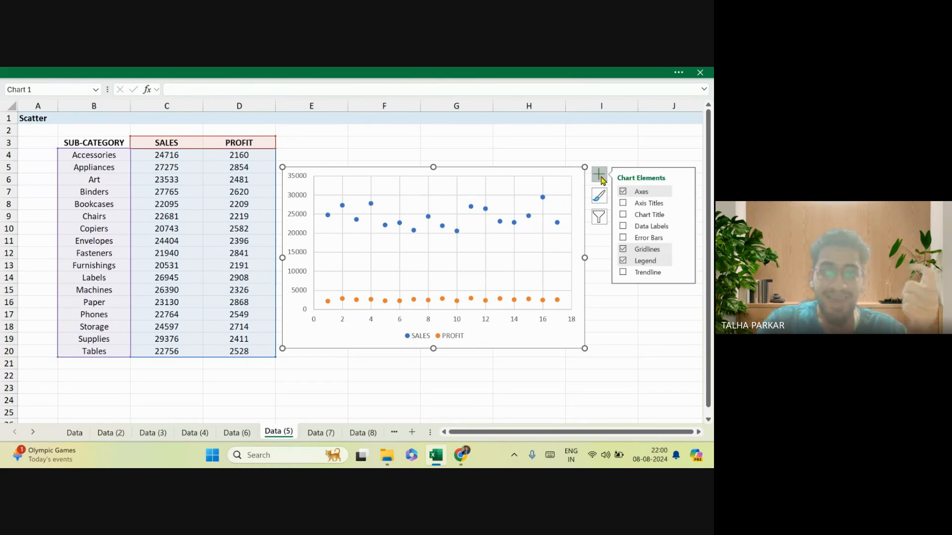
pyautogui.click(623, 228)
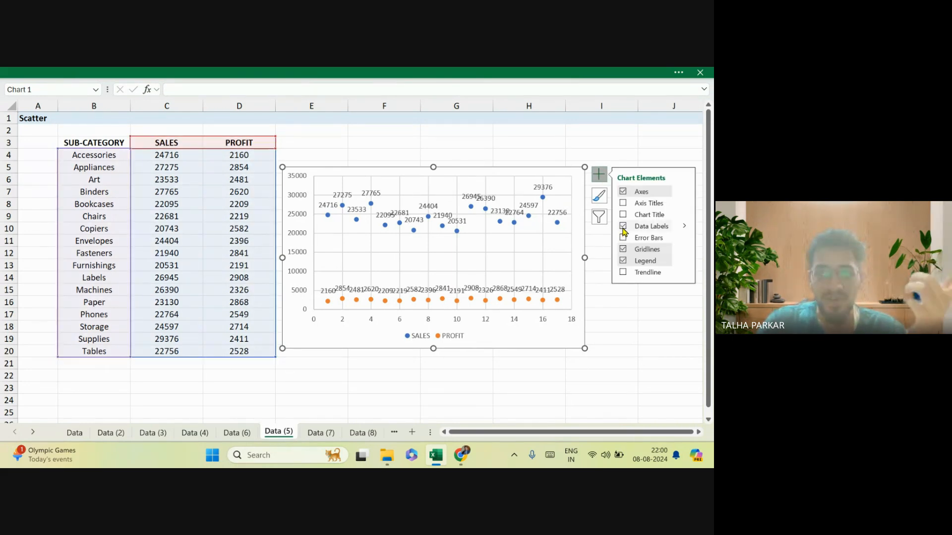
pyautogui.click(624, 229)
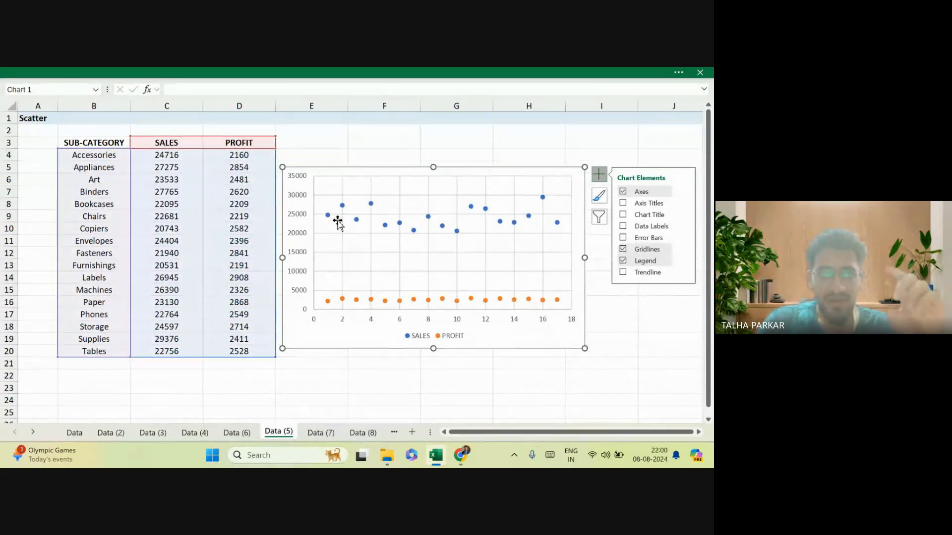
# Move the scatter chart away from the data table so that it lies over columns F to J, and deselect it.
pyautogui.moveTo(347, 170); pyautogui.dragTo(439, 164)
pyautogui.click(293, 154)
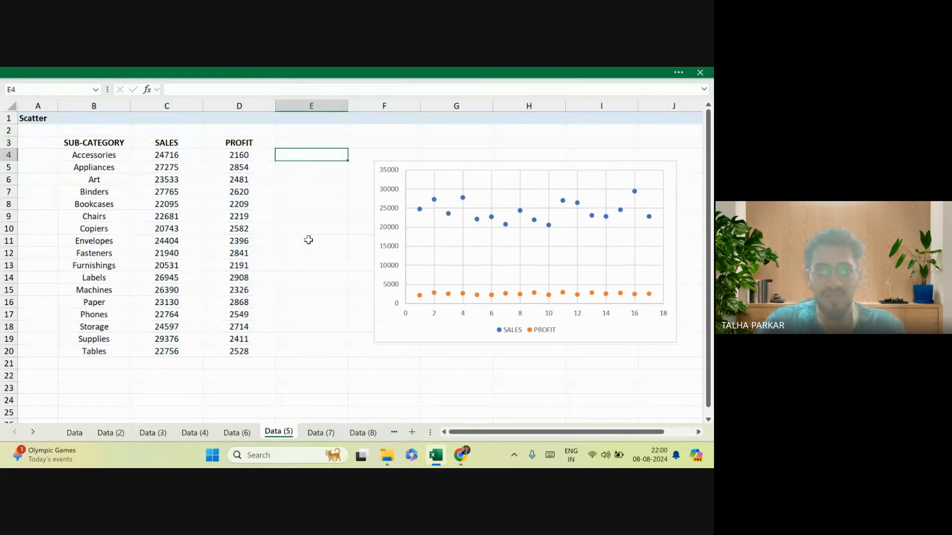
# Enter the formula =C4/1000 in E4 and fill it down to E20.
pyautogui.write('=')
pyautogui.press('Left')
pyautogui.press('Left')
pyautogui.write('/100')
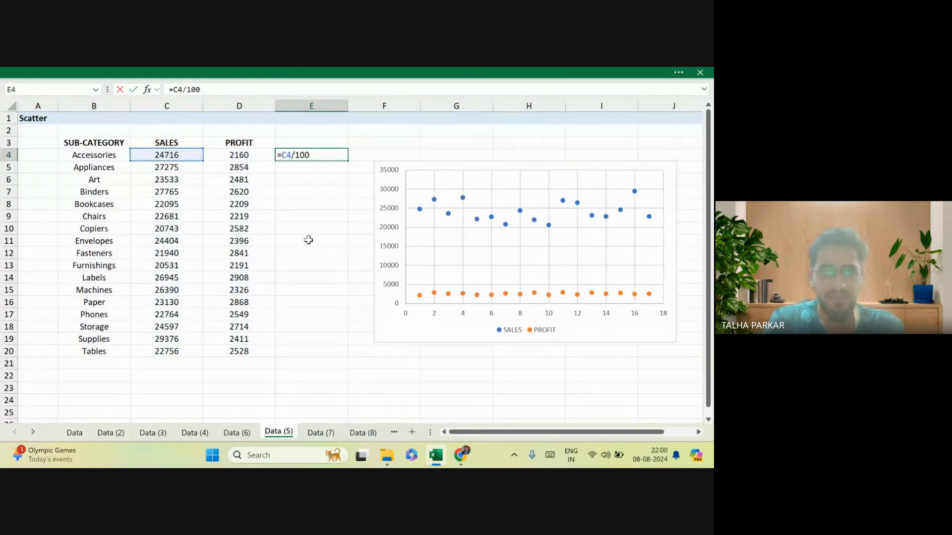
pyautogui.write('0')
pyautogui.press('Return')
pyautogui.press('Up')
pyautogui.press('Left')
pyautogui.hotkey('ctrl', 'Down')
pyautogui.press('Right')
pyautogui.hotkey('ctrl', 'shift', 'Up')
pyautogui.hotkey('ctrl', 'd')
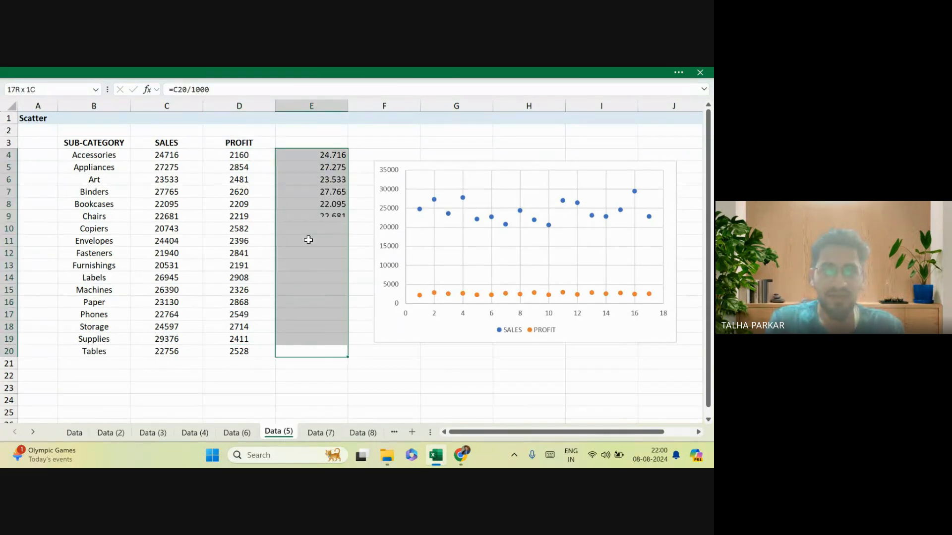
# Move the scatter chart clear of column F so that it starts in column G.
pyautogui.hotkey('shift', 'Right')
pyautogui.hotkey('ctrl', 'q')
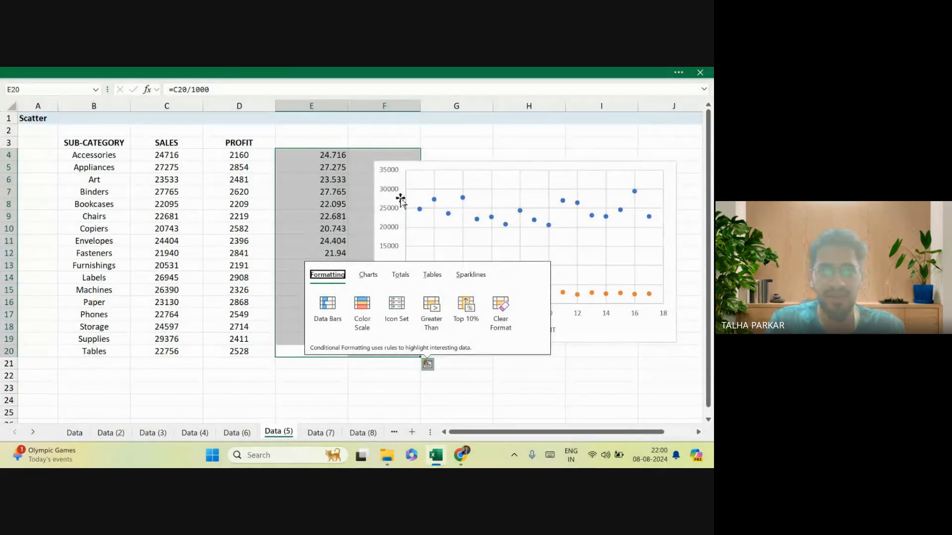
pyautogui.moveTo(400, 167); pyautogui.dragTo(470, 161)
pyautogui.click(327, 154)
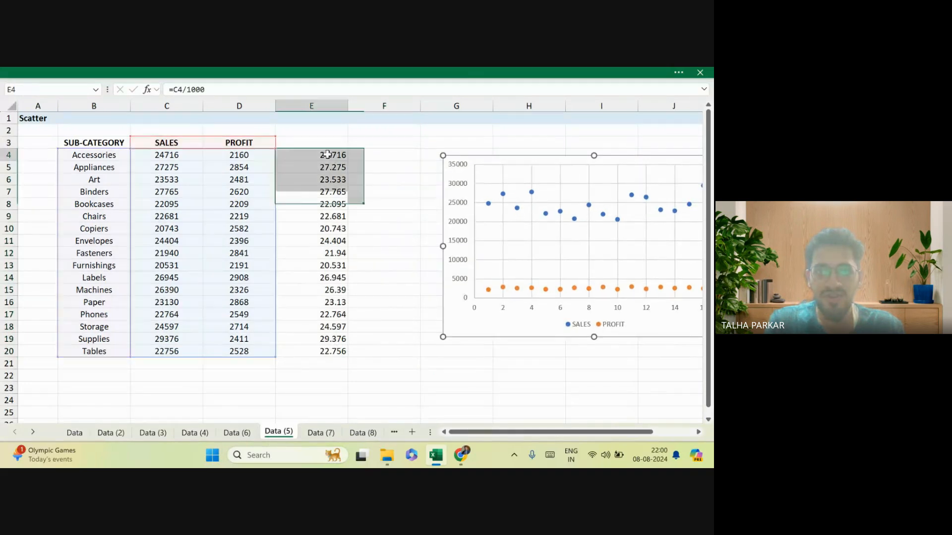
# Extend the divide-by-1000 formula from E4 to F4 for profit and fill it down to F20.
pyautogui.press('Left')
pyautogui.press('Left')
pyautogui.click(327, 154)
pyautogui.hotkey('shift', 'Right')
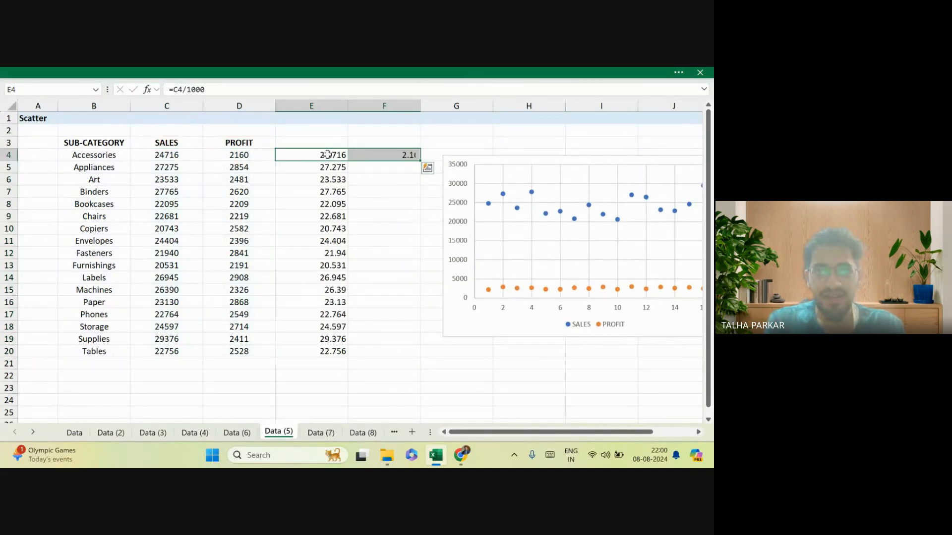
pyautogui.press('Left')
pyautogui.press('Down')
pyautogui.press('Right')
pyautogui.hotkey('ctrl', 'Down')
pyautogui.press('Right')
pyautogui.hotkey('ctrl', 'shift', 'Up')
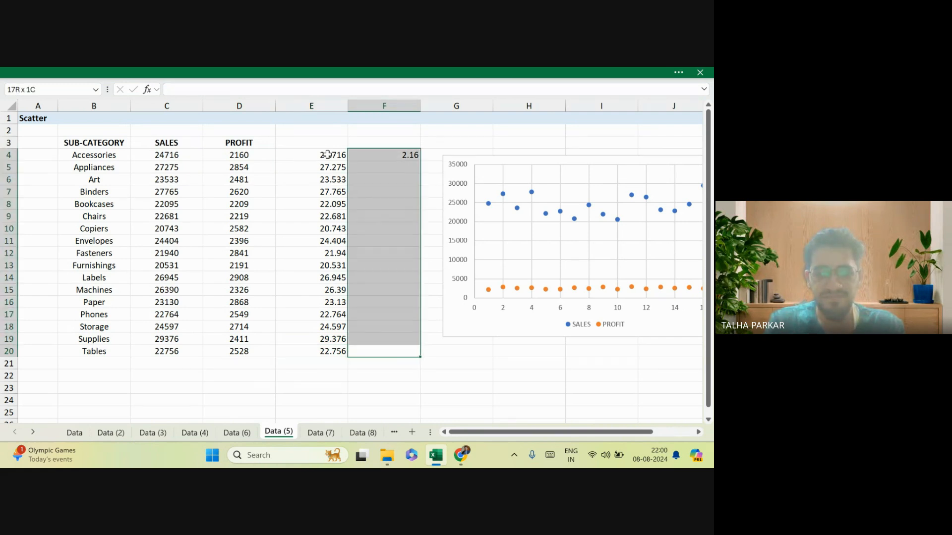
pyautogui.hotkey('ctrl', 'd')
# Enter the heading "Sales (in '000s)" in E3 and copy it across to F3.
pyautogui.click(310, 148)
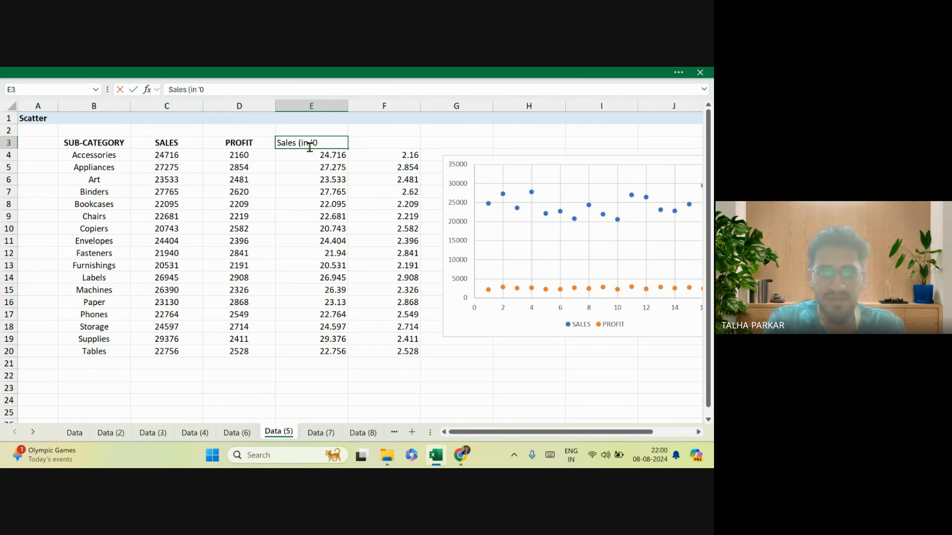
pyautogui.press('Return')
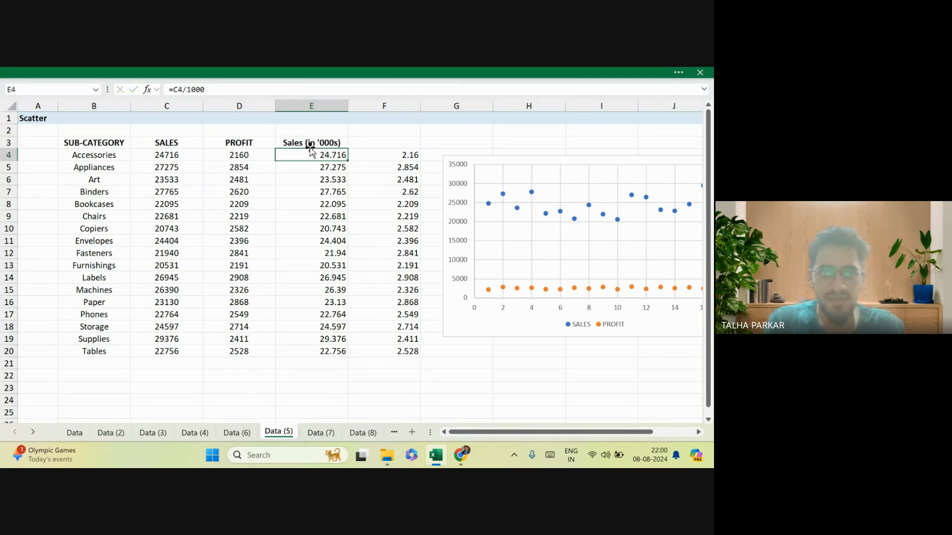
pyautogui.press('Up')
pyautogui.press('Right')
pyautogui.press('Left')
pyautogui.hotkey('shift', 'Right')
pyautogui.hotkey('ctrl', 'r')
pyautogui.press('Right')
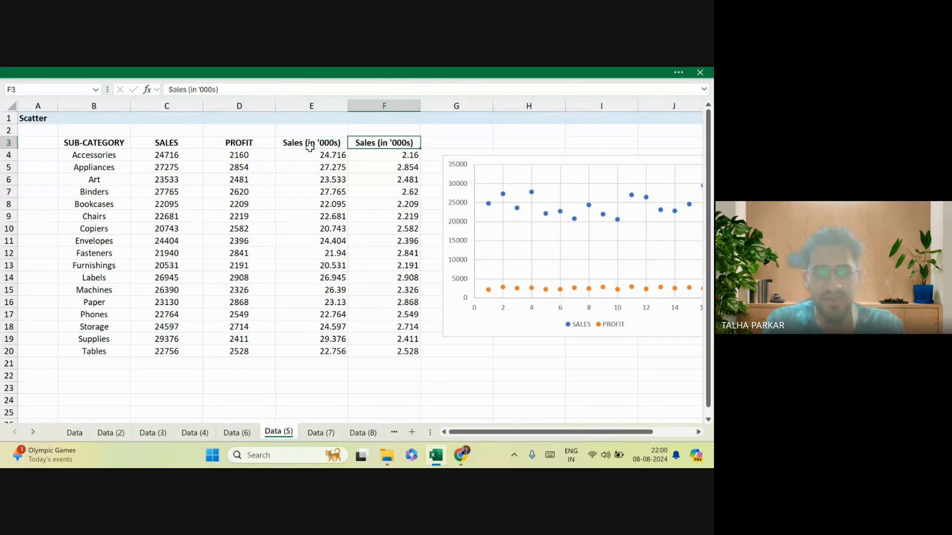
# Change the heading in F3 to "Profit (in '000s)".
pyautogui.press('BackSpace')
pyautogui.press('BackSpace')
pyautogui.press('BackSpace')
pyautogui.press('BackSpace')
pyautogui.press('BackSpace')
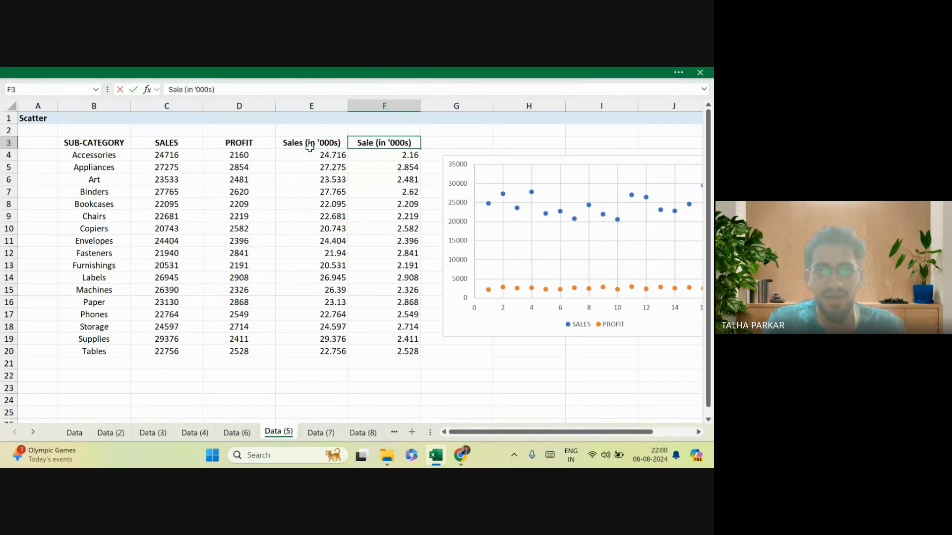
pyautogui.write('Prof')
pyautogui.write('it')
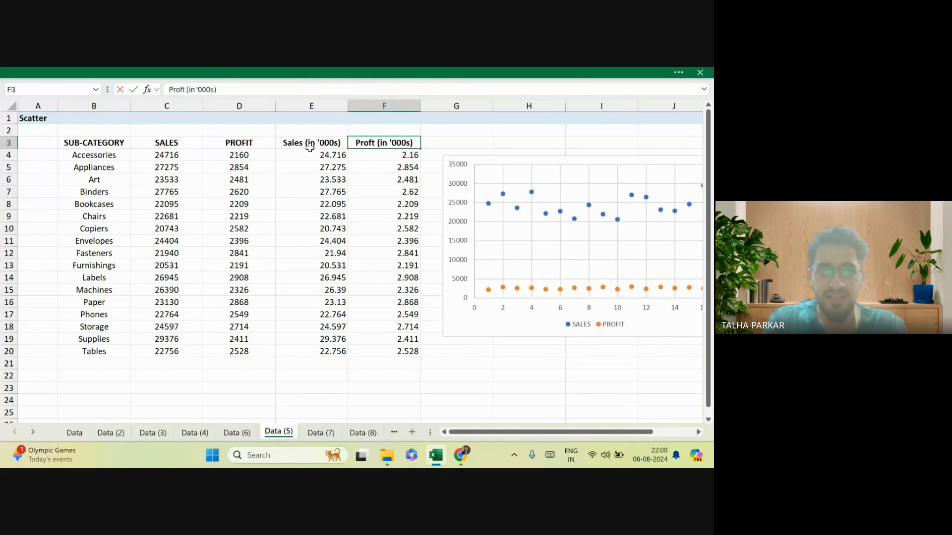
pyautogui.press('Return')
# Format the values in E4:F20 as numbers with two decimal places.
pyautogui.moveTo(183, 146); pyautogui.dragTo(248, 304)
pyautogui.moveTo(314, 160); pyautogui.dragTo(399, 353)
pyautogui.hotkey('ctrl', 'shift', '1')
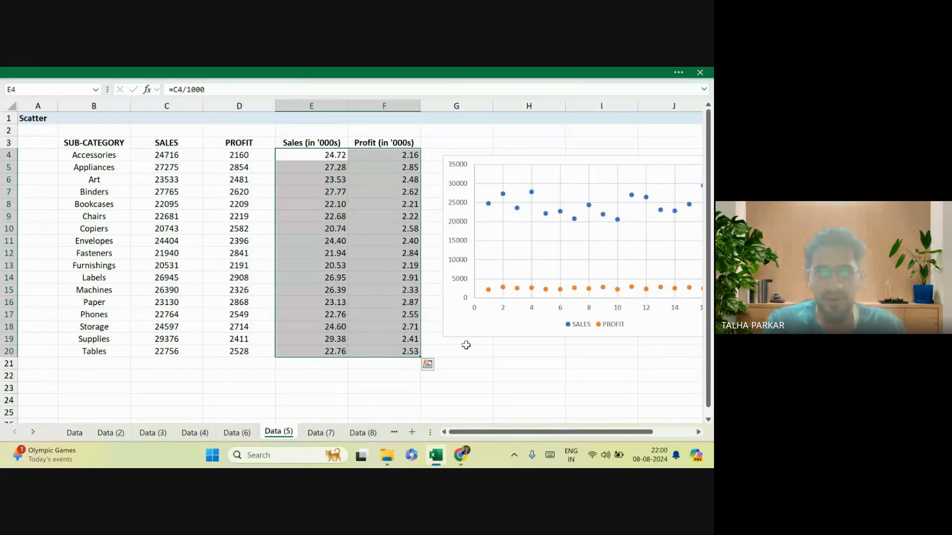
# Move the scatter chart over columns D to G and switch its data labels on and off again.
pyautogui.moveTo(479, 335); pyautogui.dragTo(235, 341)
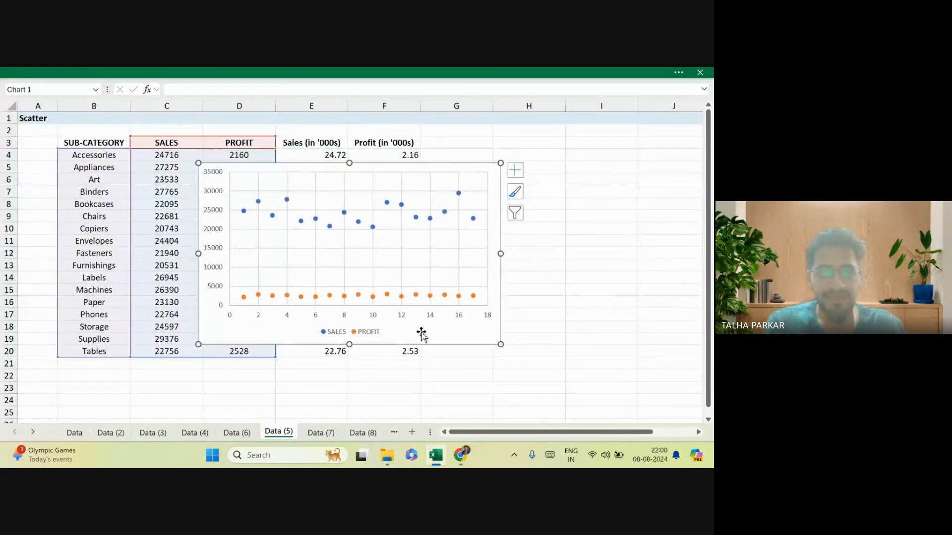
pyautogui.click(511, 173)
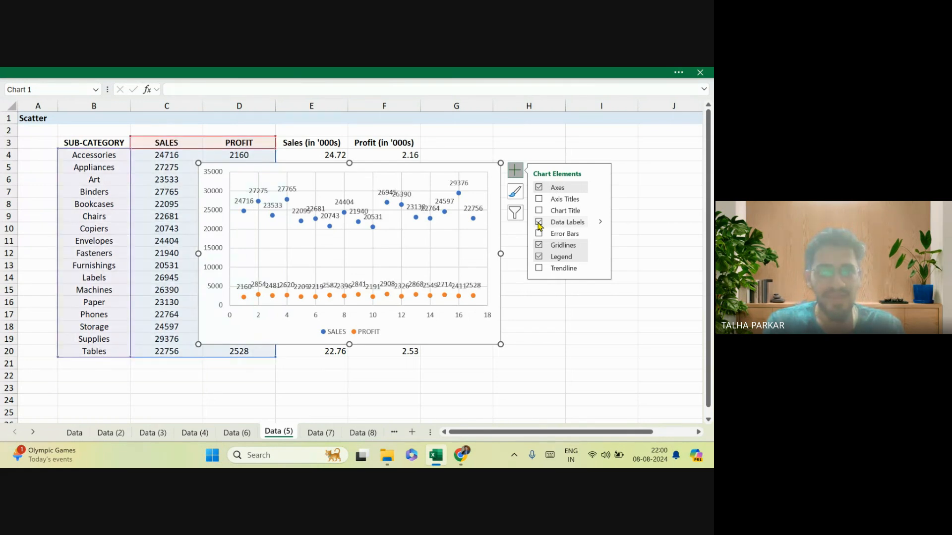
pyautogui.rightClick(468, 172)
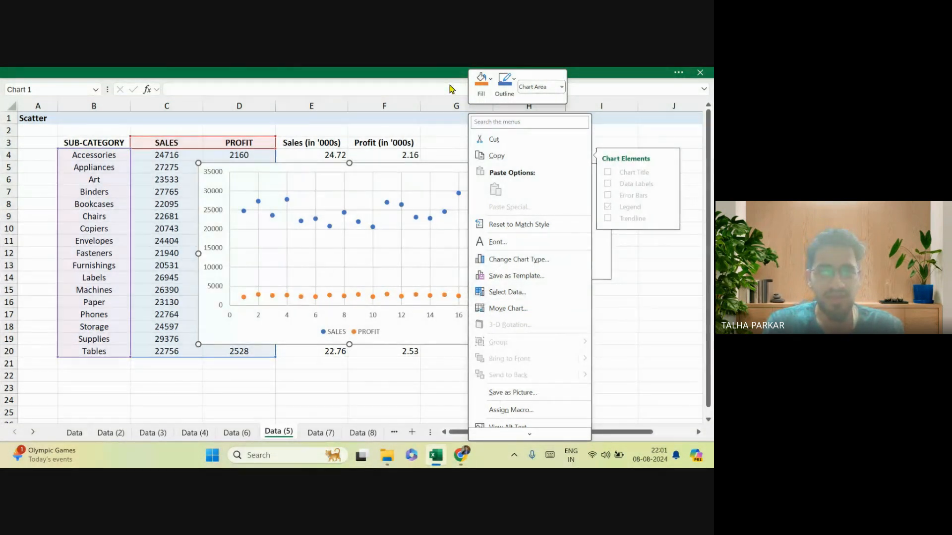
pyautogui.click(438, 73)
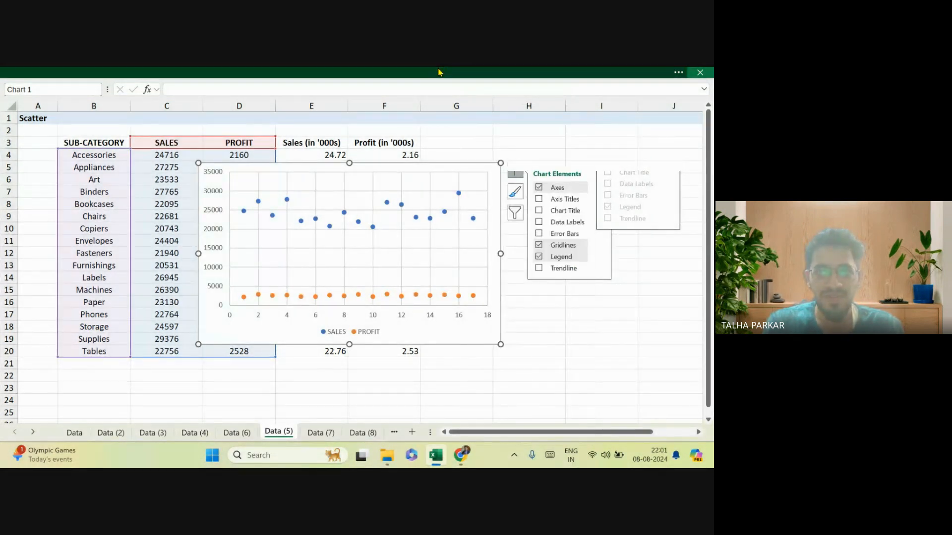
# In the chart's data source, set the Y values of the SALES series to E4:E20.
pyautogui.click(438, 72)
pyautogui.click(575, 131)
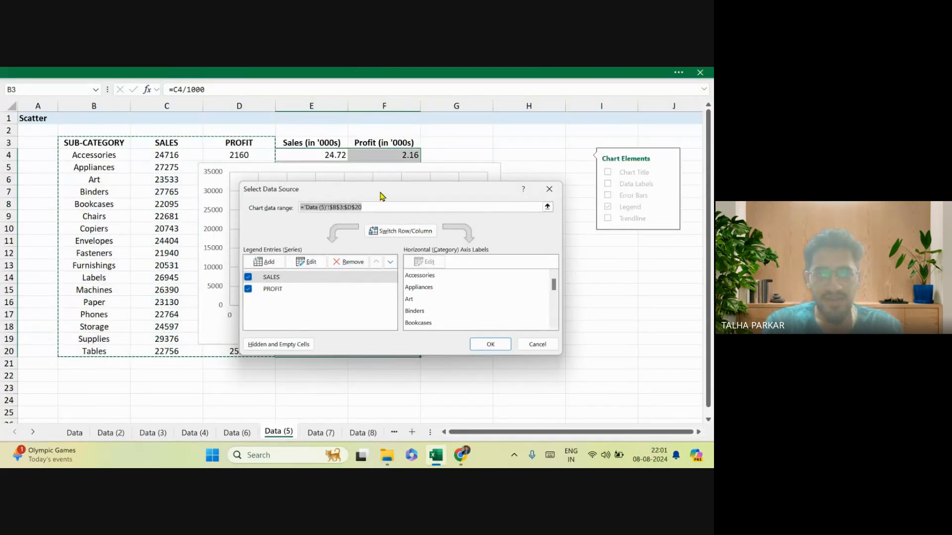
pyautogui.moveTo(378, 193); pyautogui.dragTo(476, 177)
pyautogui.click(392, 265)
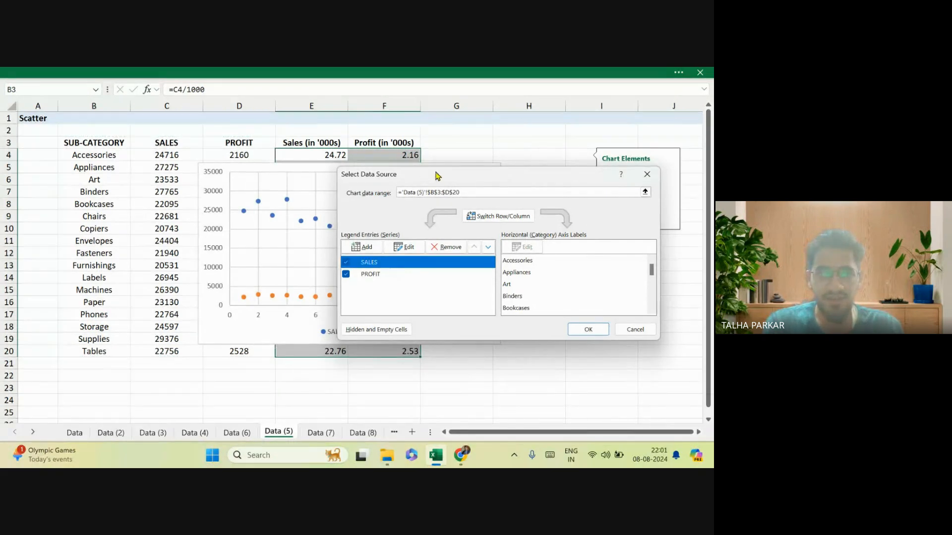
pyautogui.click(406, 248)
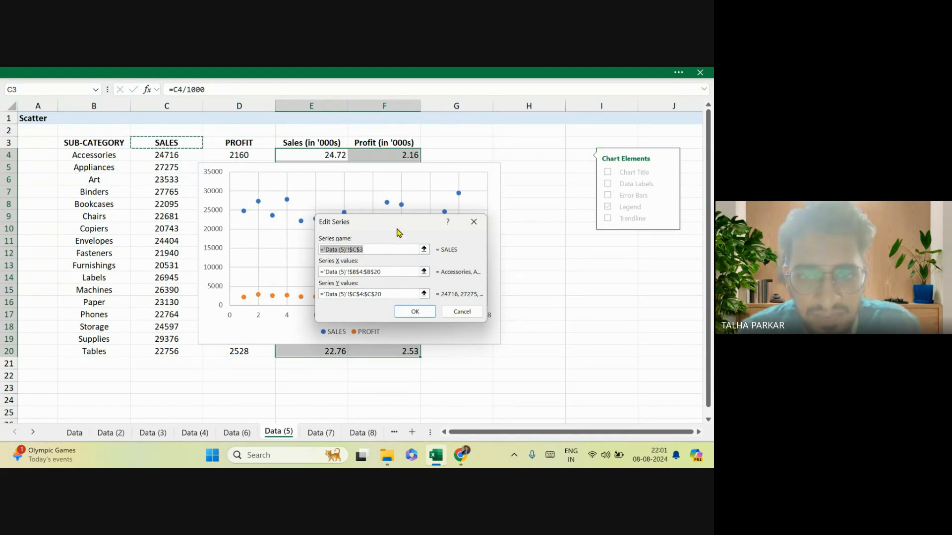
pyautogui.moveTo(397, 229); pyautogui.dragTo(462, 231)
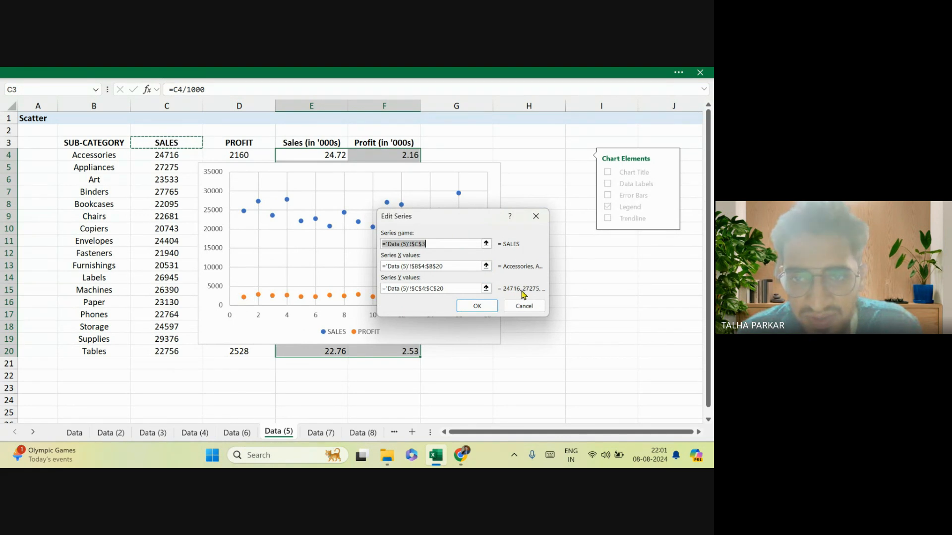
pyautogui.moveTo(462, 289); pyautogui.dragTo(383, 288)
pyautogui.press('BackSpace')
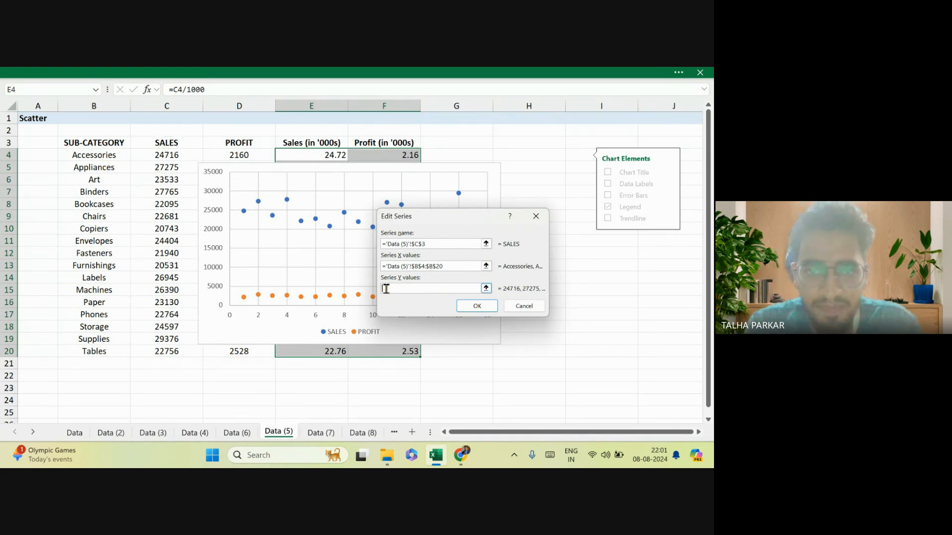
pyautogui.click(316, 356)
pyautogui.hotkey('ctrl', 'Up')
pyautogui.press('Down')
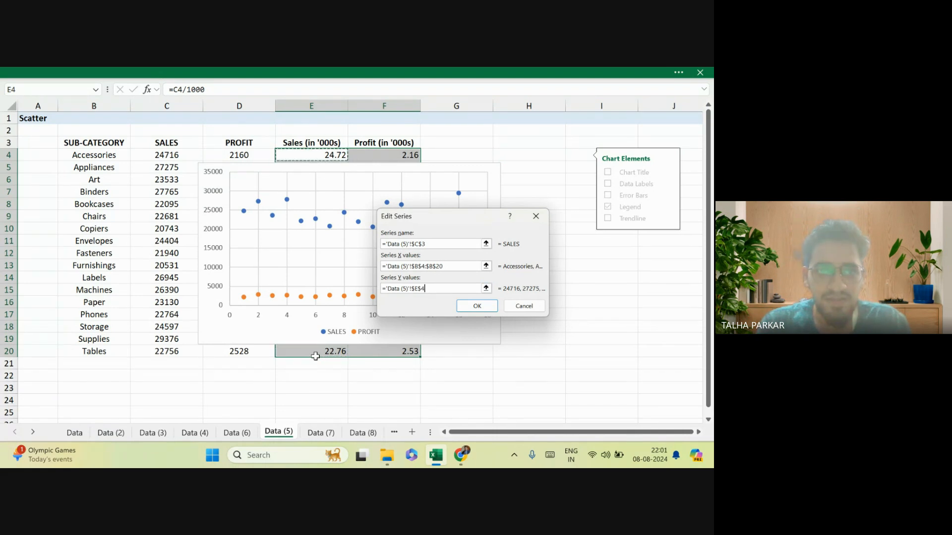
pyautogui.hotkey('ctrl', 'shift', 'Down')
pyautogui.click(477, 306)
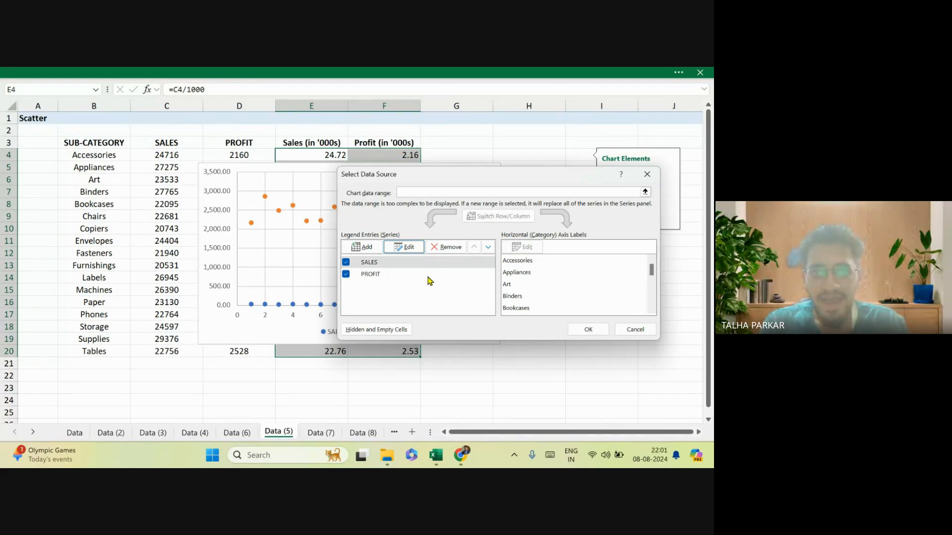
# Set the Y values of the PROFIT series to F4:F20 and apply the new data source.
pyautogui.click(377, 274)
pyautogui.click(410, 247)
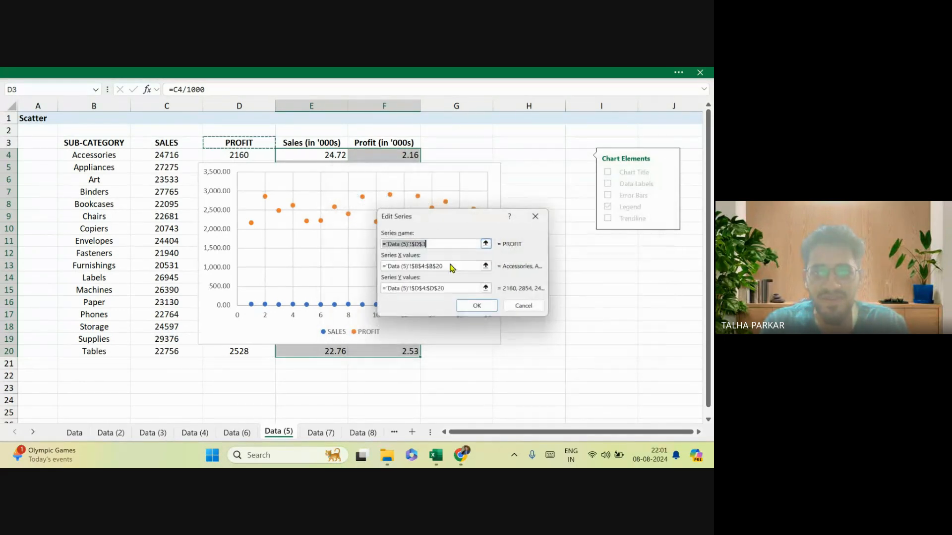
pyautogui.moveTo(471, 288); pyautogui.dragTo(379, 296)
pyautogui.press('BackSpace')
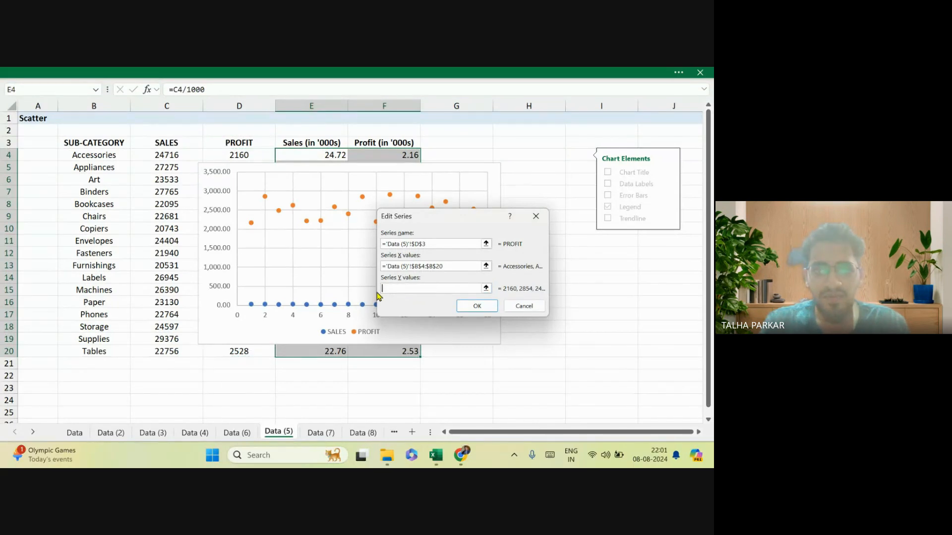
pyautogui.click(381, 359)
pyautogui.hotkey('ctrl', 'Up')
pyautogui.hotkey('ctrl', 'Up')
pyautogui.press('Down')
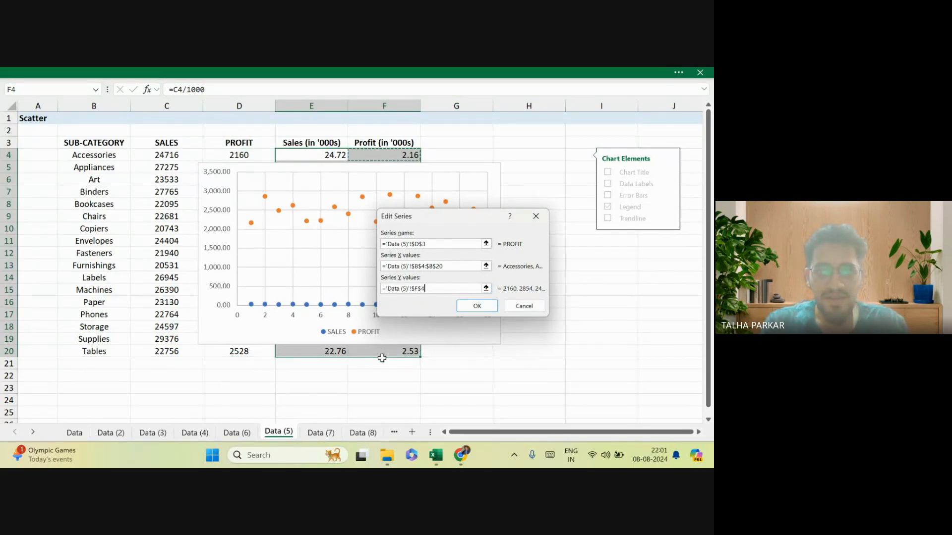
pyautogui.press('Return')
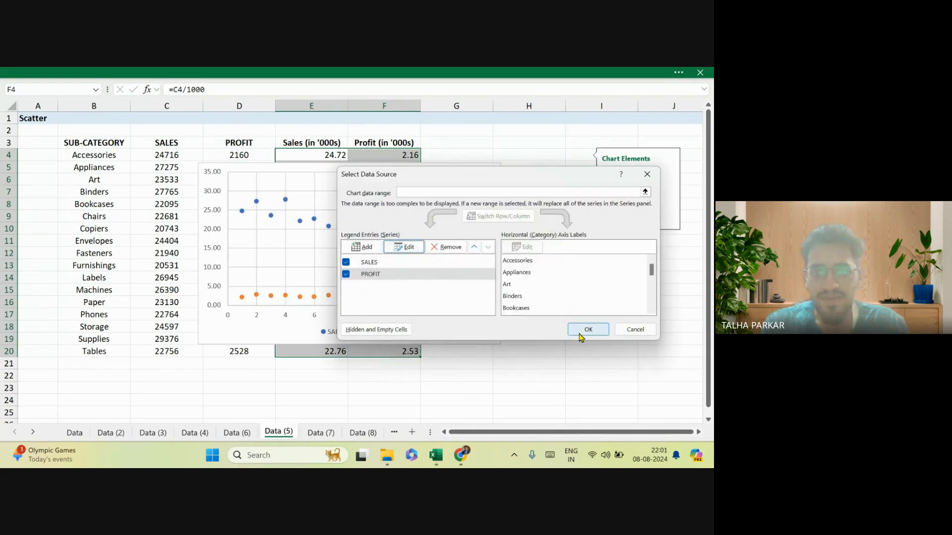
pyautogui.click(580, 333)
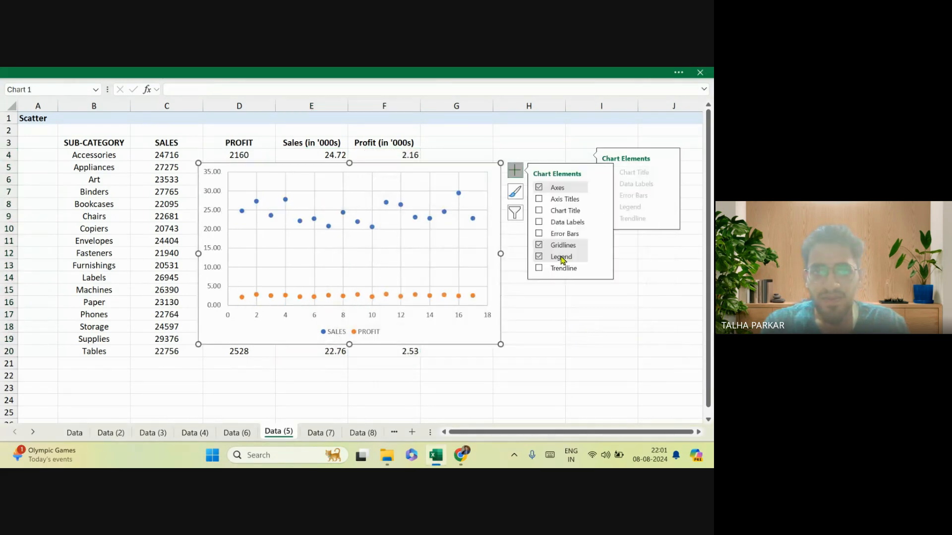
# Preview the chart's data labels without keeping them, and reduce the values in E4:F20 to no decimal places.
pyautogui.click(539, 223)
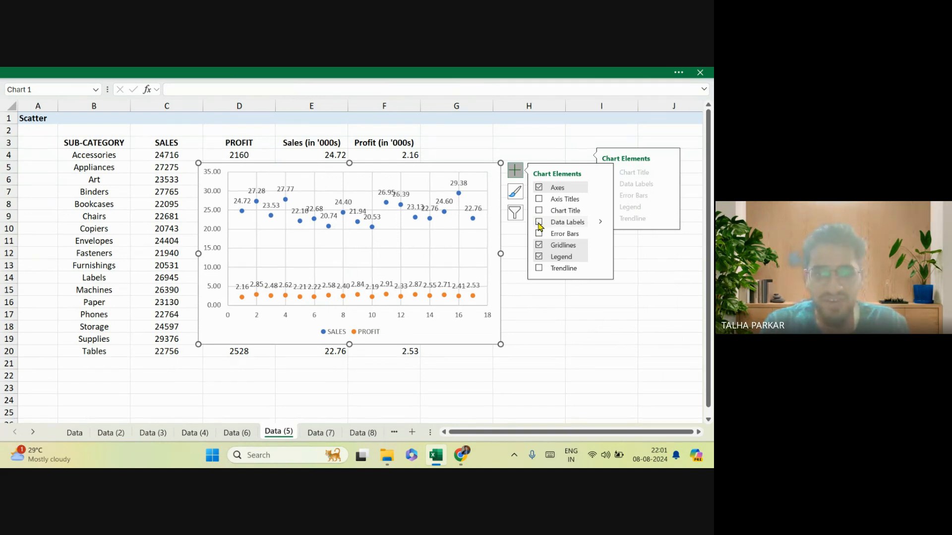
pyautogui.click(329, 348)
pyautogui.hotkey('ctrl', 'Up')
pyautogui.press('Down')
pyautogui.hotkey('ctrl', 'shift', 'Right')
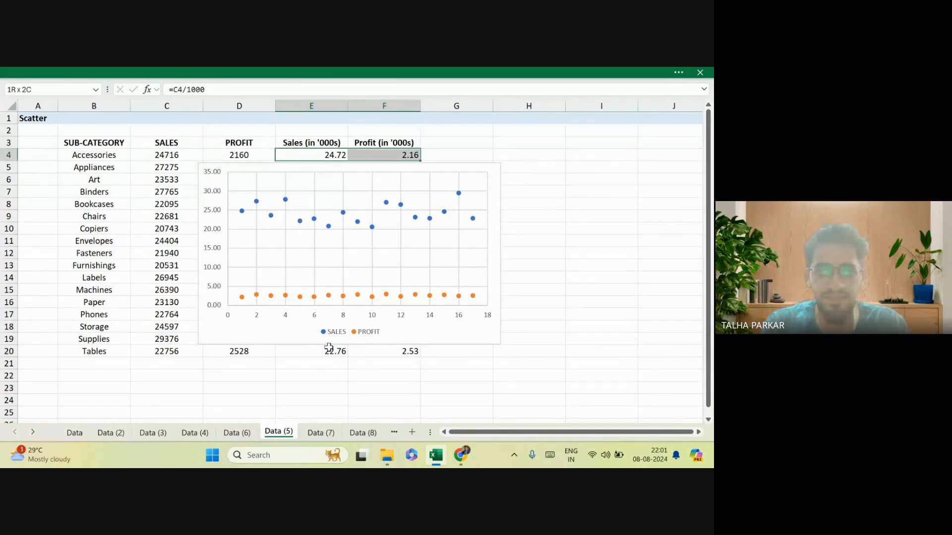
pyautogui.hotkey('ctrl', 'shift', 'Down')
pyautogui.click(185, 72)
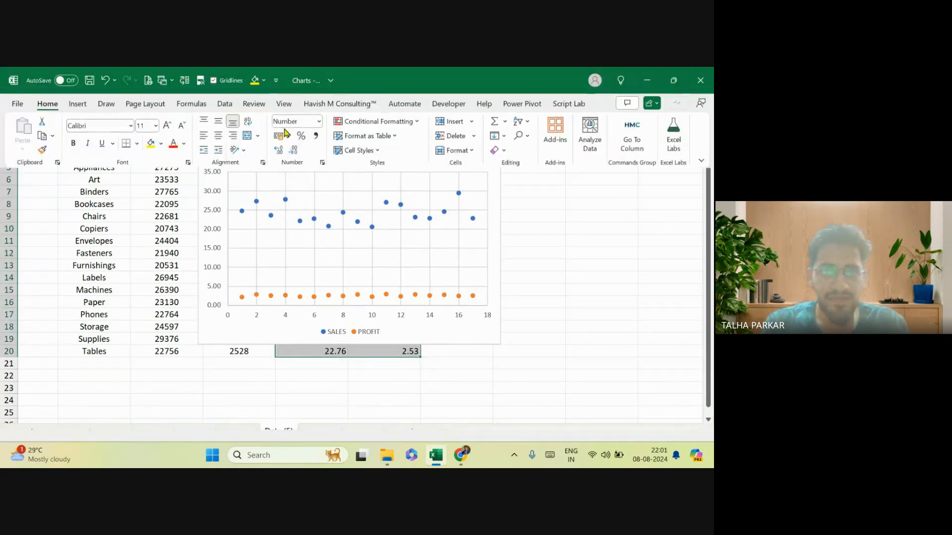
pyautogui.click(293, 151)
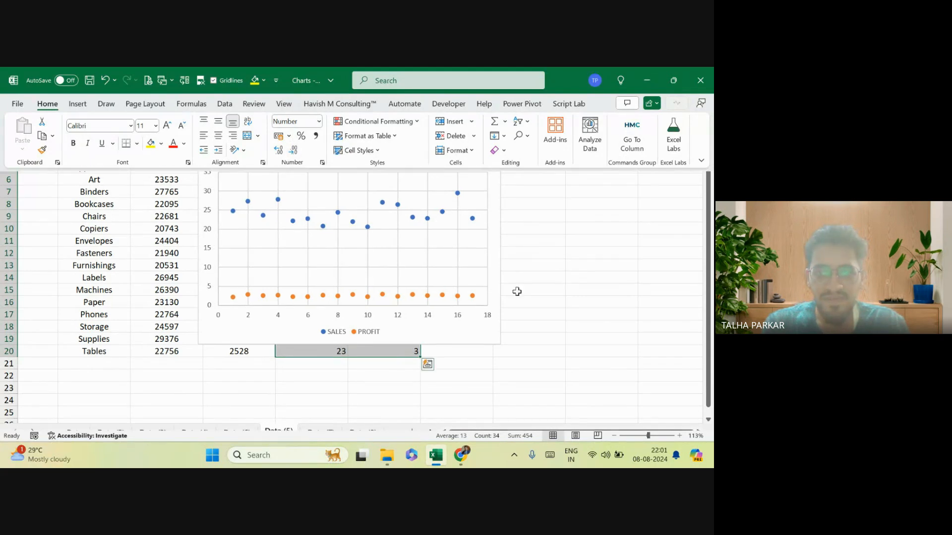
# Show data labels on the scatter chart and move it over columns F to J.
pyautogui.click(485, 255)
pyautogui.click(515, 170)
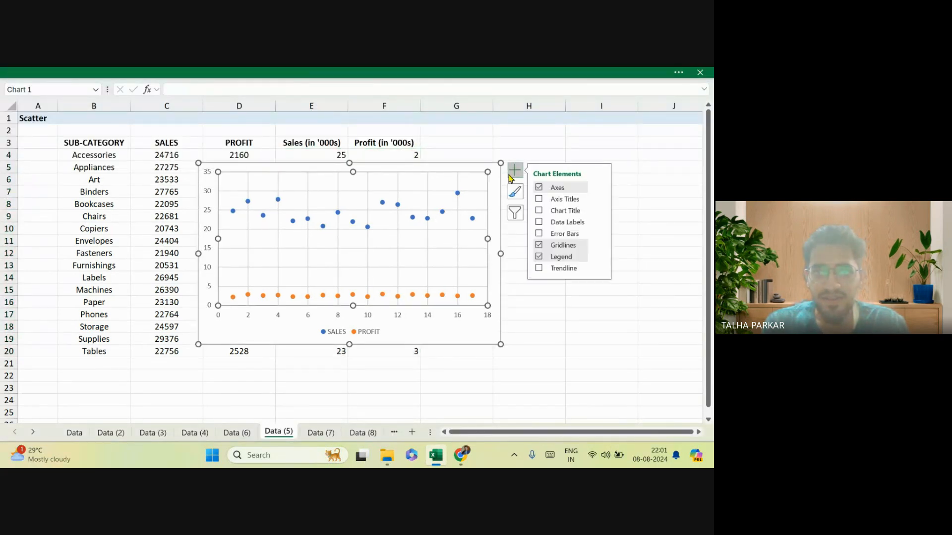
pyautogui.click(539, 224)
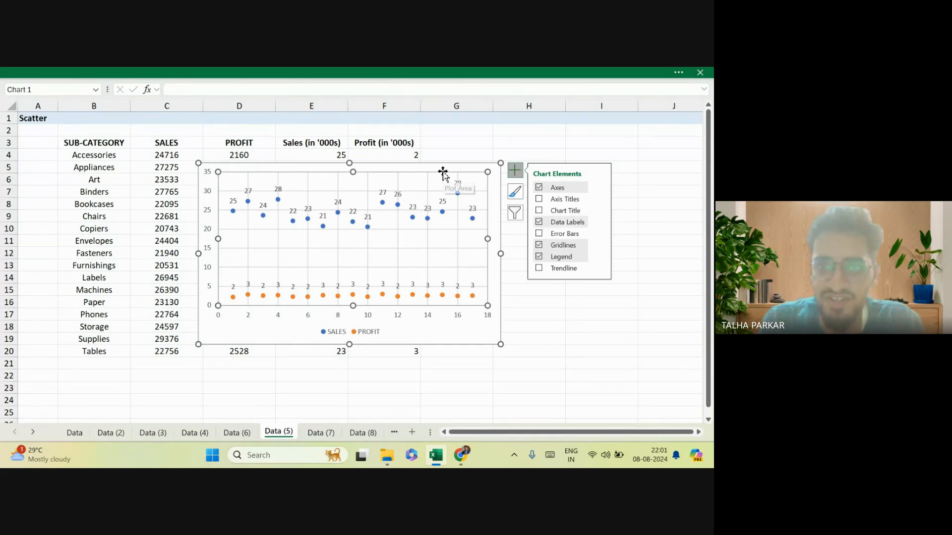
pyautogui.moveTo(443, 172); pyautogui.dragTo(635, 173)
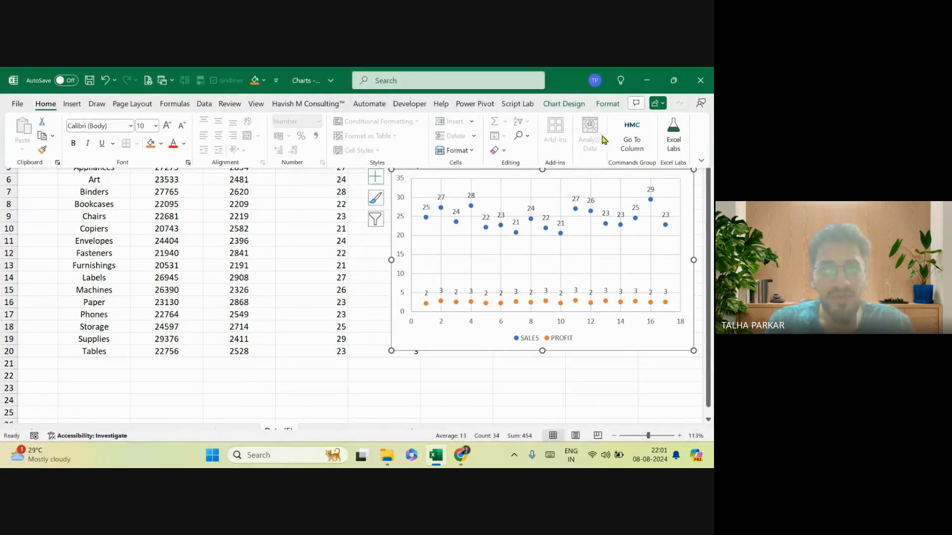
# In the scatter chart's data source, link the SALES series name to the Sales (in '000s) header in E3.
pyautogui.click(582, 102)
pyautogui.click(575, 133)
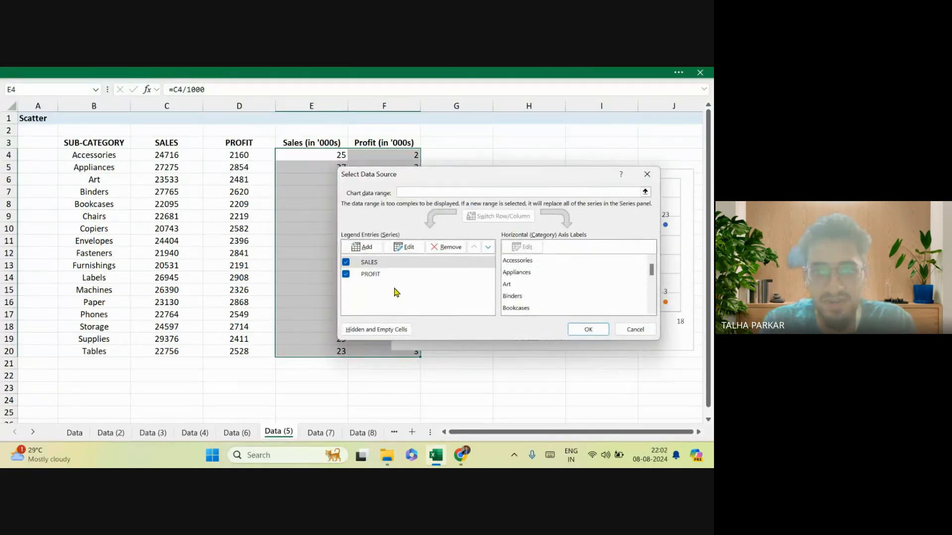
pyautogui.click(388, 267)
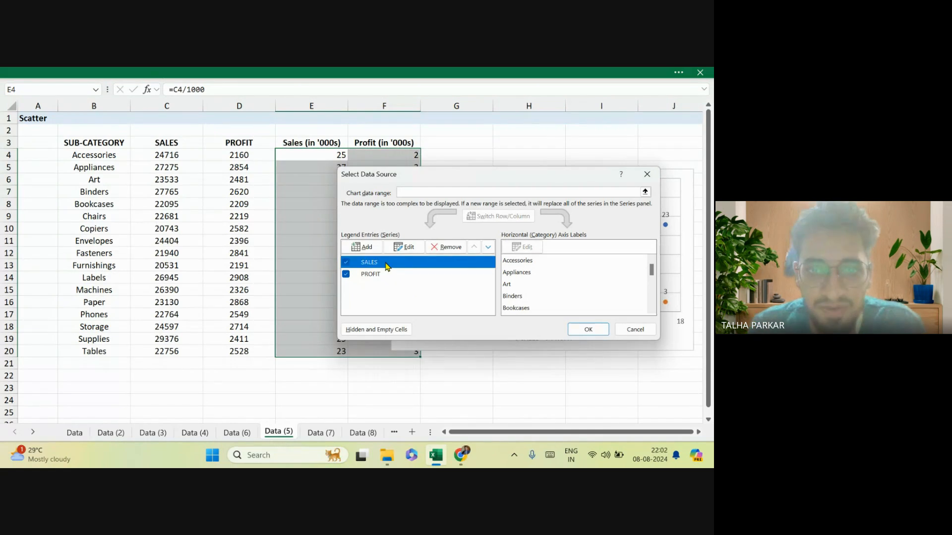
pyautogui.click(404, 247)
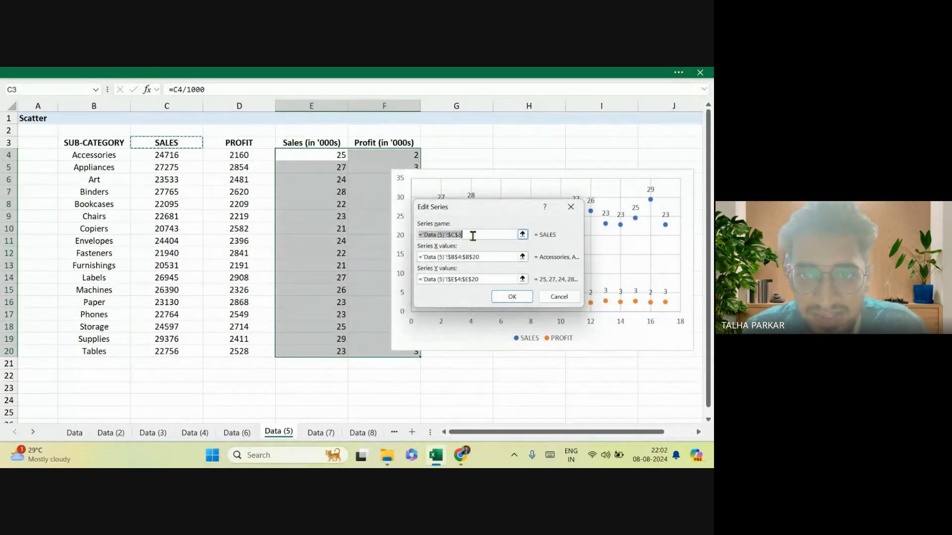
pyautogui.click(331, 142)
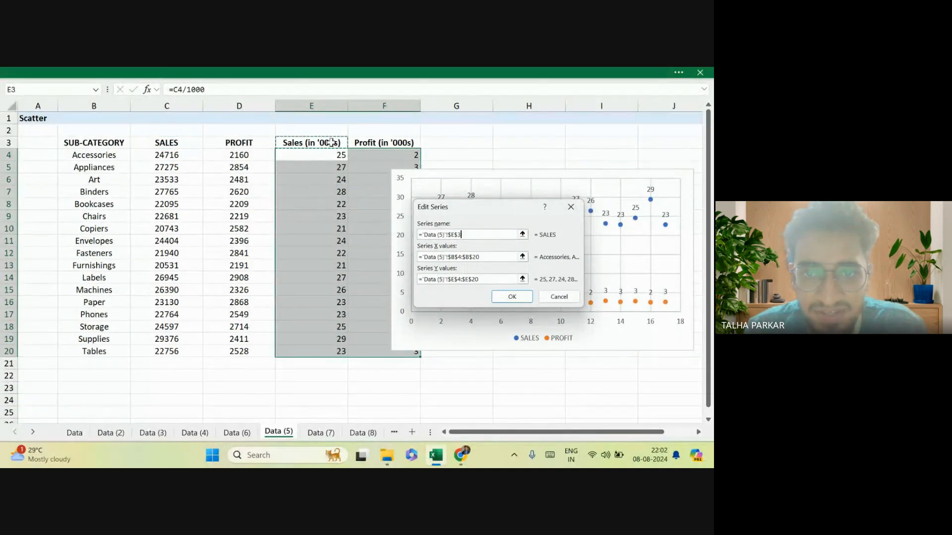
pyautogui.click(512, 297)
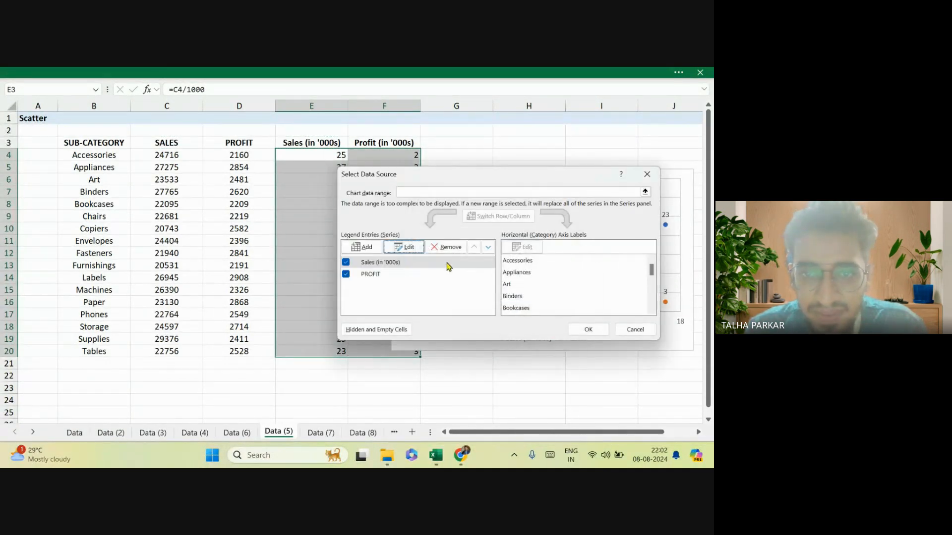
# Link the PROFIT series name to the Profit (in '000s) header in F3 and apply the data source changes.
pyautogui.click(413, 280)
pyautogui.click(404, 247)
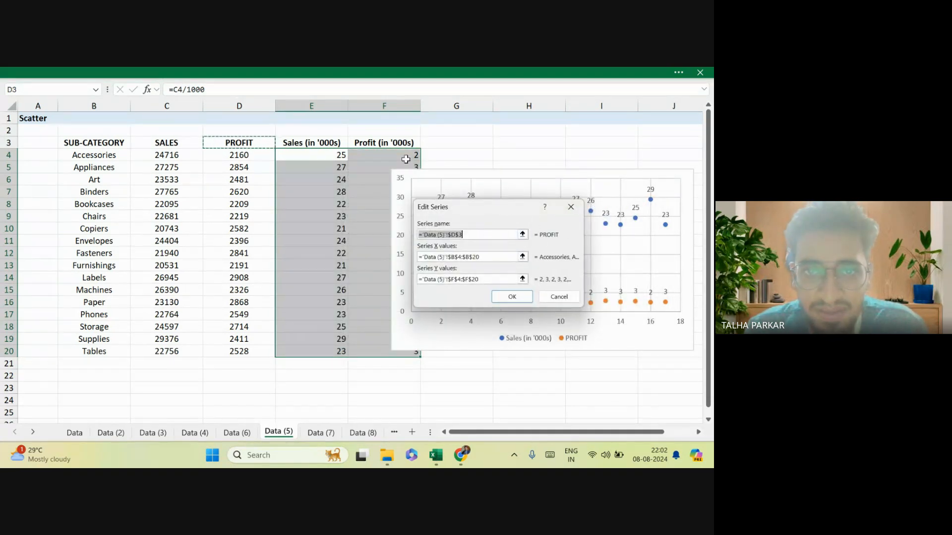
pyautogui.click(386, 139)
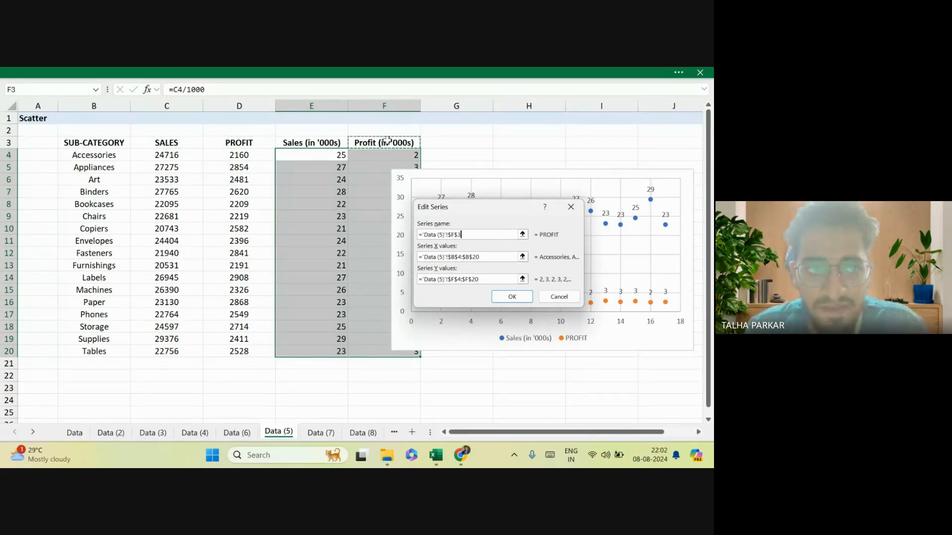
pyautogui.click(503, 297)
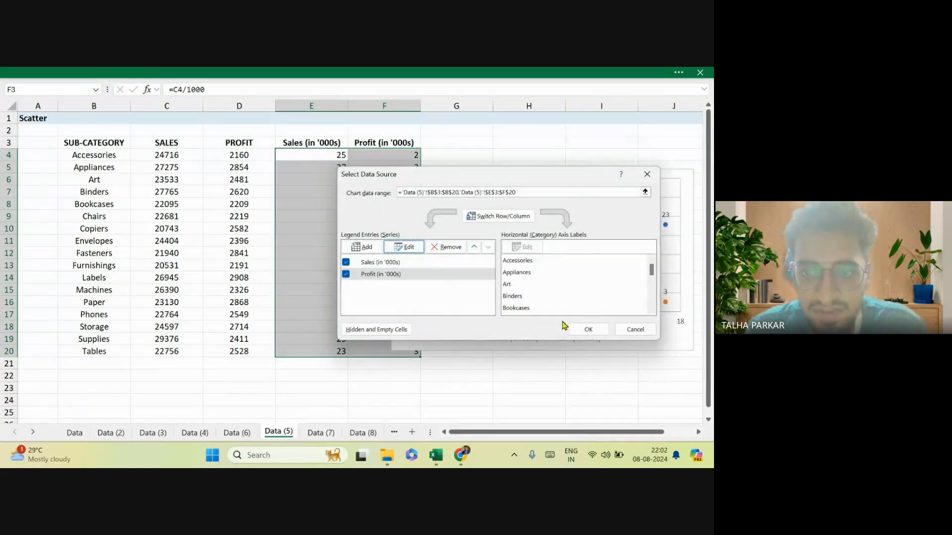
pyautogui.click(587, 329)
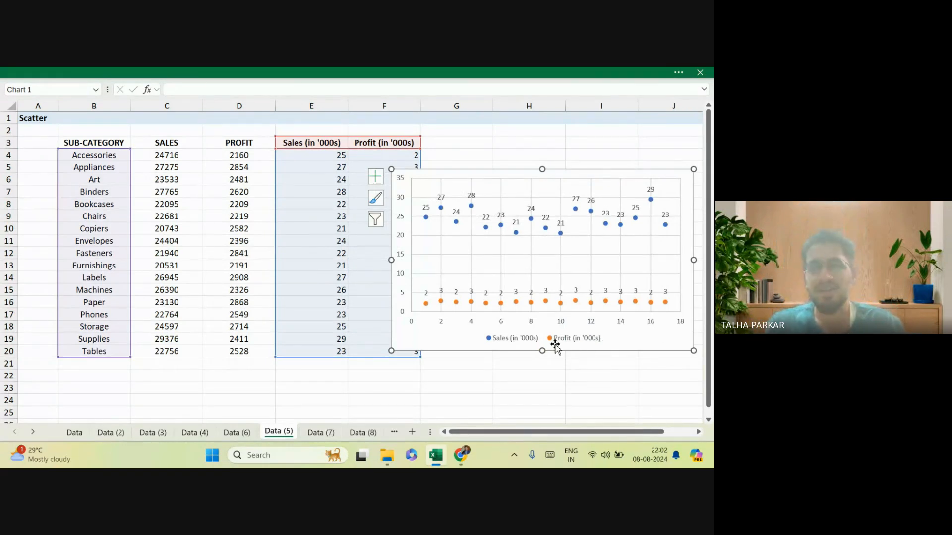
# Move the scatter chart down to about rows 7 to 22, starting in column F.
pyautogui.moveTo(618, 350); pyautogui.dragTo(616, 374)
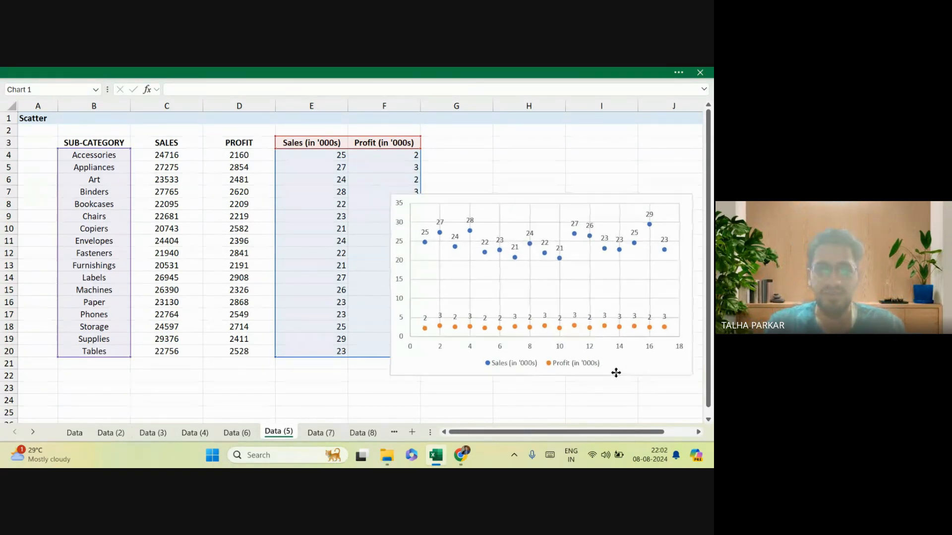
pyautogui.moveTo(155, 155); pyautogui.dragTo(230, 351)
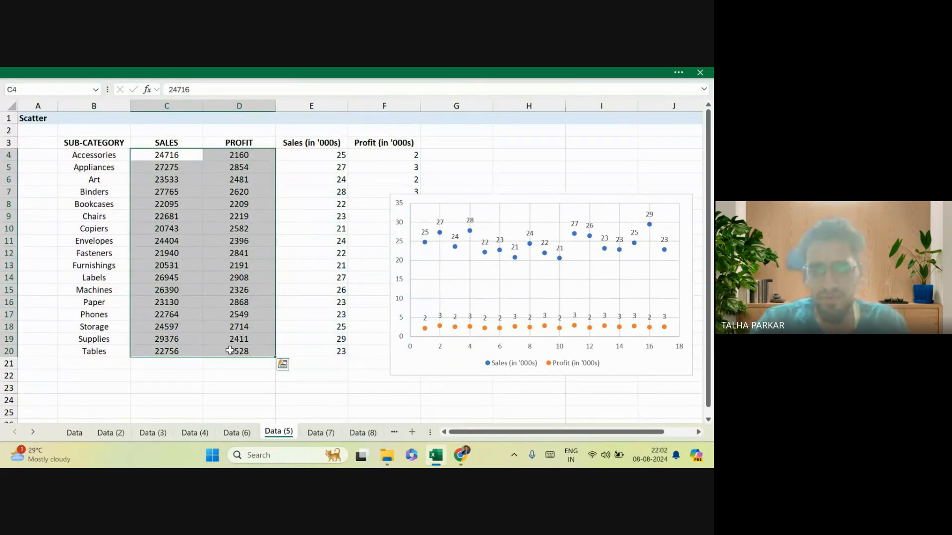
pyautogui.moveTo(420, 368); pyautogui.dragTo(433, 366)
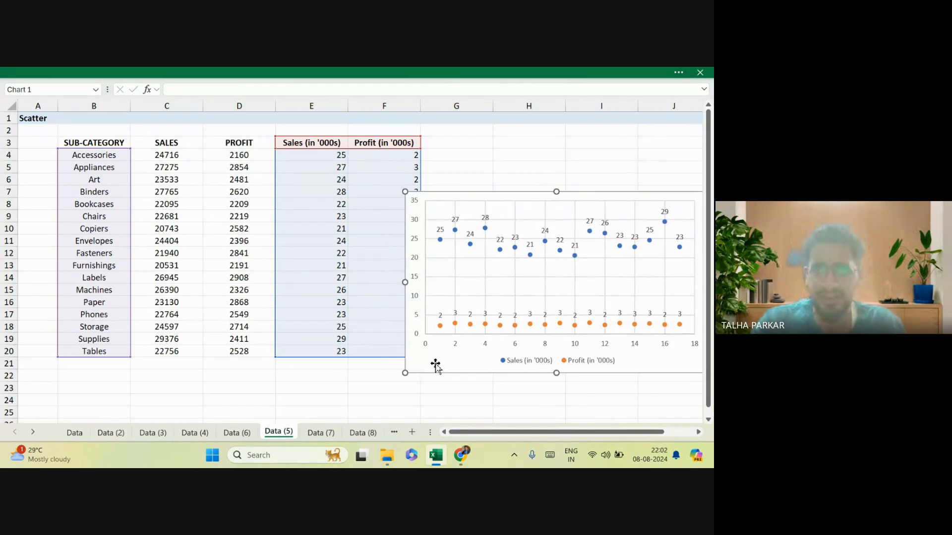
pyautogui.click(216, 257)
pyautogui.press('Left')
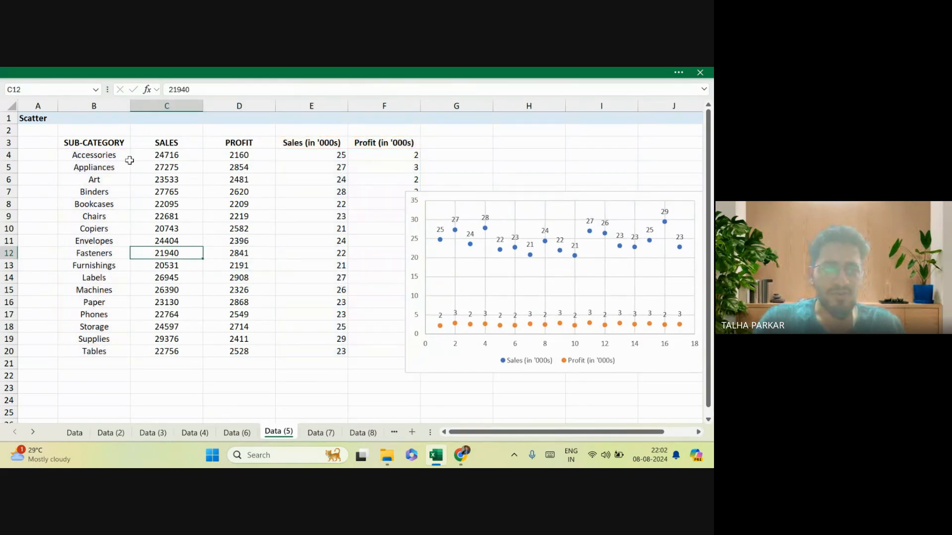
# Insert a clustered column chart of sales and profit by sub-category from B3:D20.
pyautogui.moveTo(123, 136); pyautogui.dragTo(218, 349)
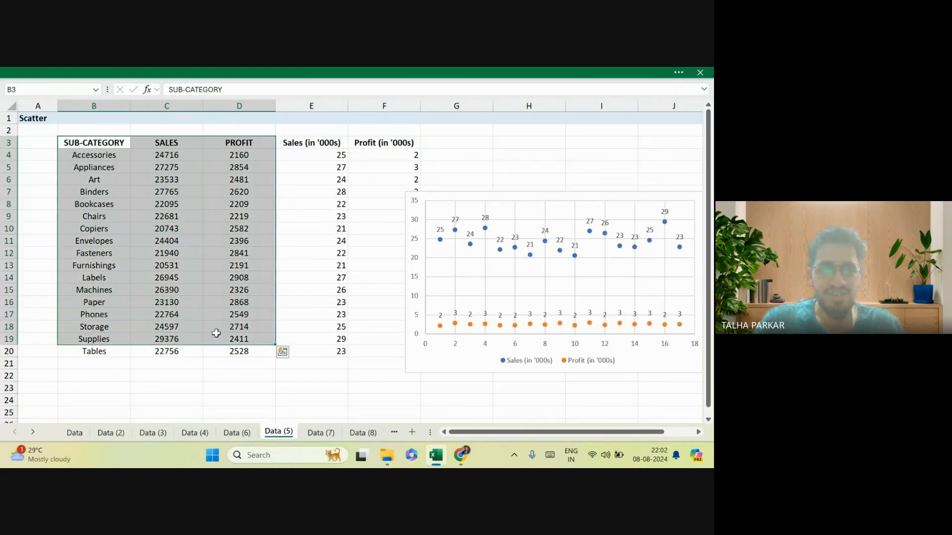
pyautogui.click(168, 298)
pyautogui.moveTo(136, 142); pyautogui.dragTo(238, 351)
pyautogui.click(262, 73)
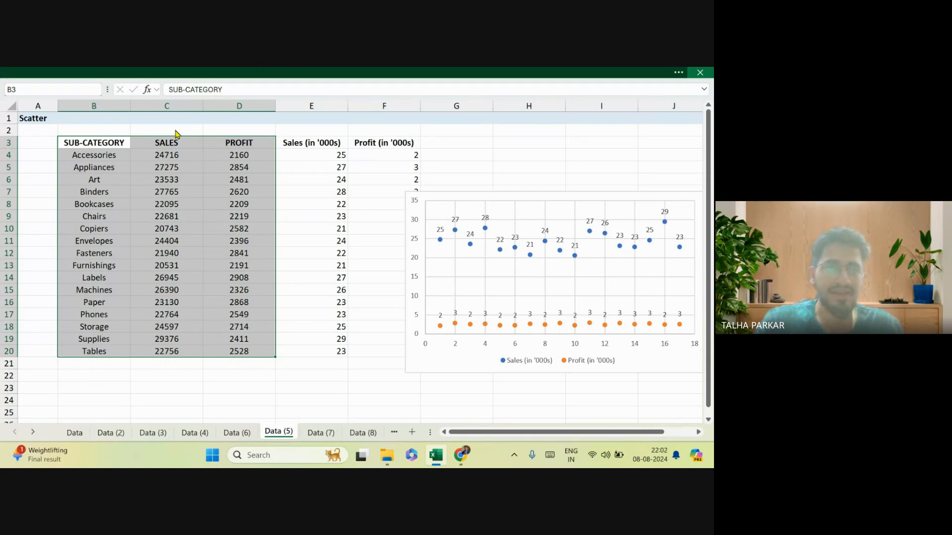
pyautogui.click(76, 105)
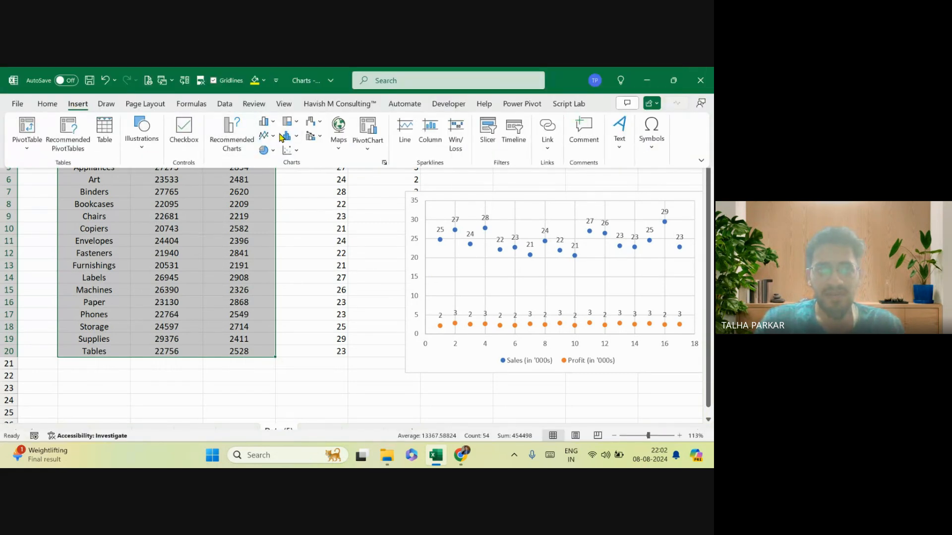
pyautogui.click(264, 121)
pyautogui.click(277, 167)
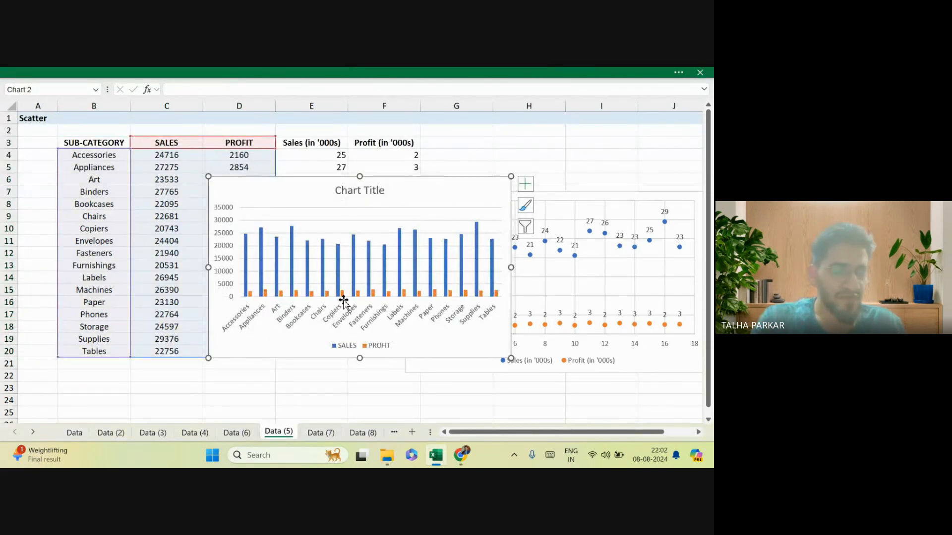
# Set the new chart's type to Combo with SALES as Clustered Column and PROFIT as Line on the secondary axis.
pyautogui.rightClick(408, 192)
pyautogui.click(457, 260)
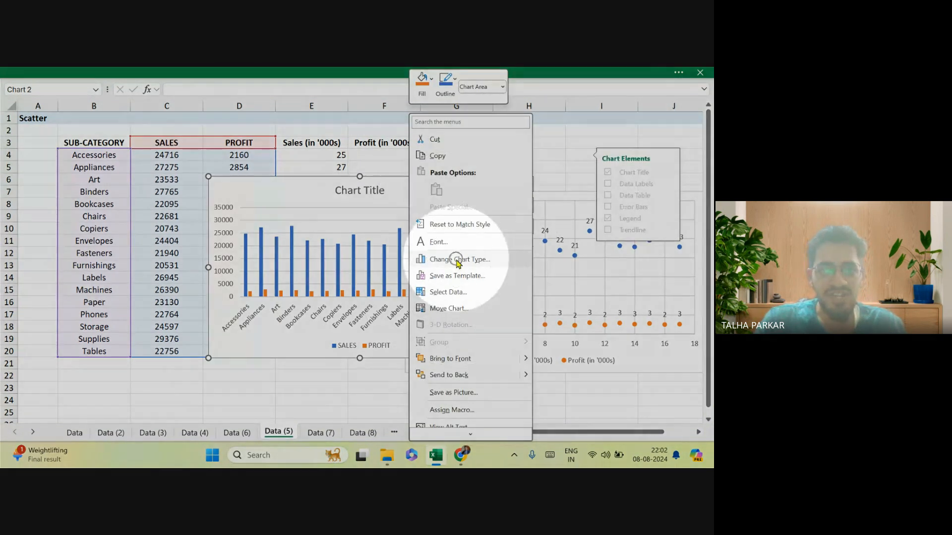
pyautogui.click(214, 375)
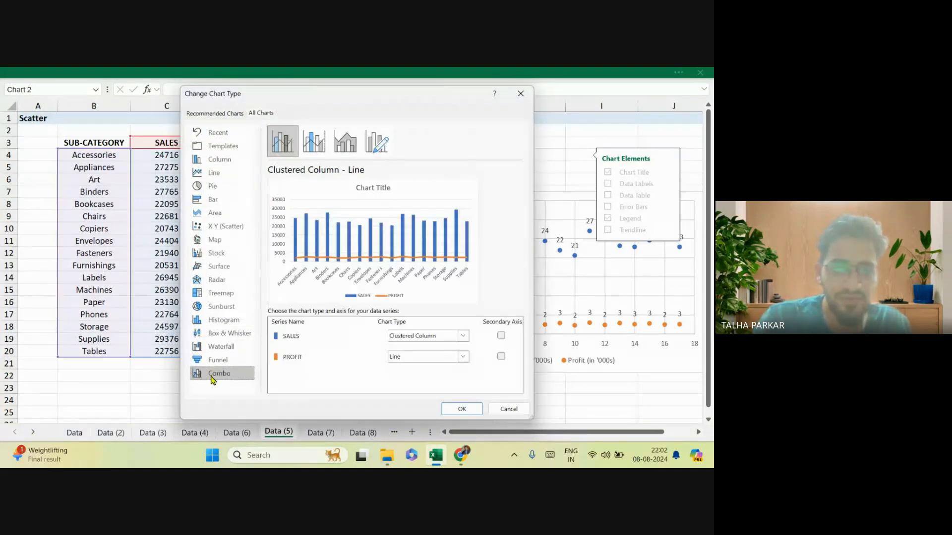
pyautogui.click(498, 338)
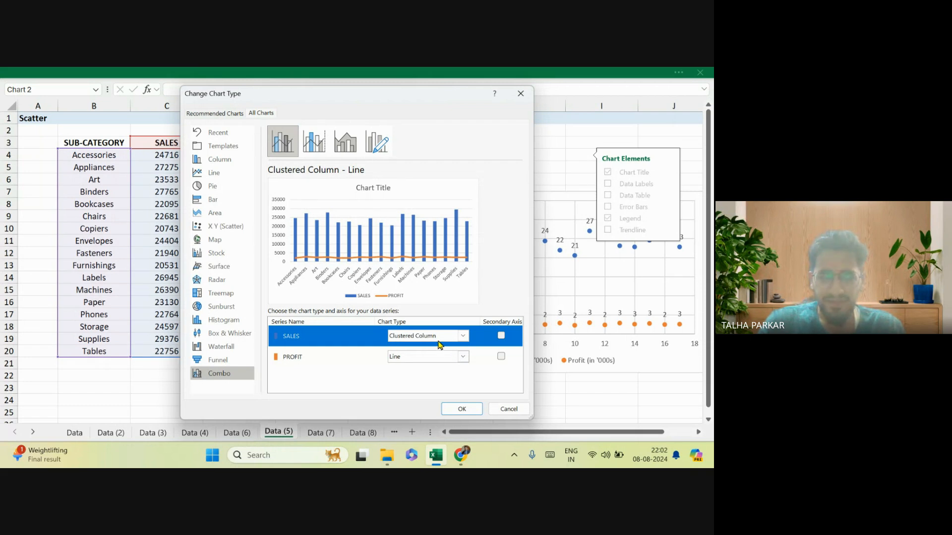
pyautogui.click(463, 358)
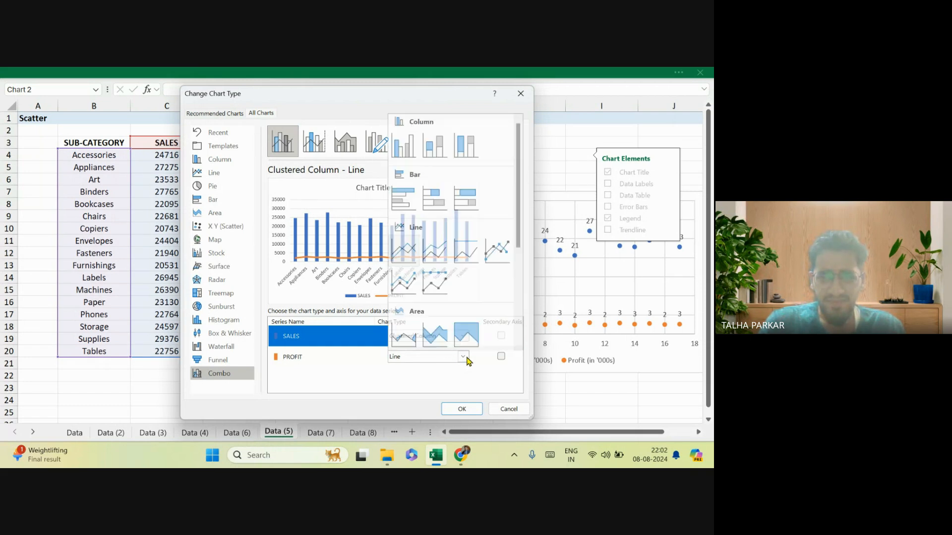
pyautogui.click(502, 357)
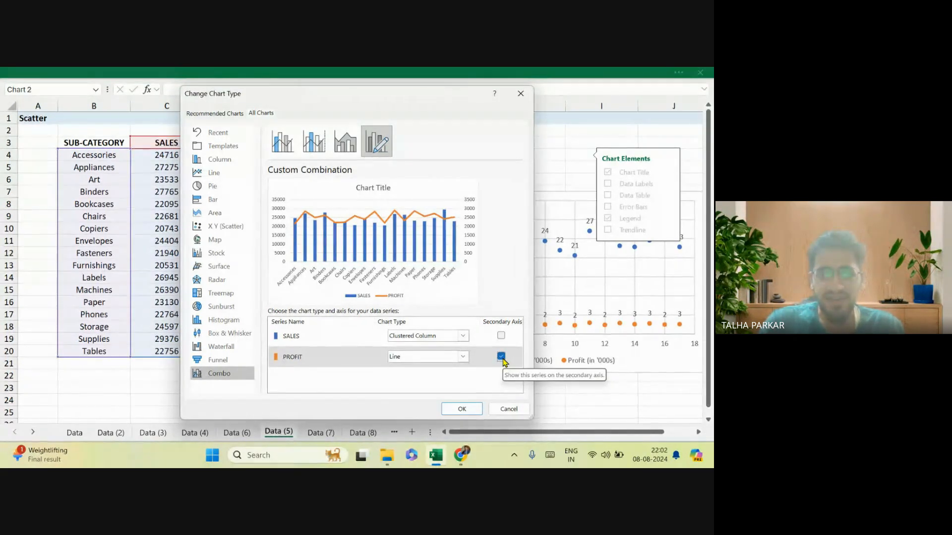
# Take PROFIT off the secondary axis and apply the custom combination to the chart.
pyautogui.moveTo(359, 99); pyautogui.dragTo(426, 103)
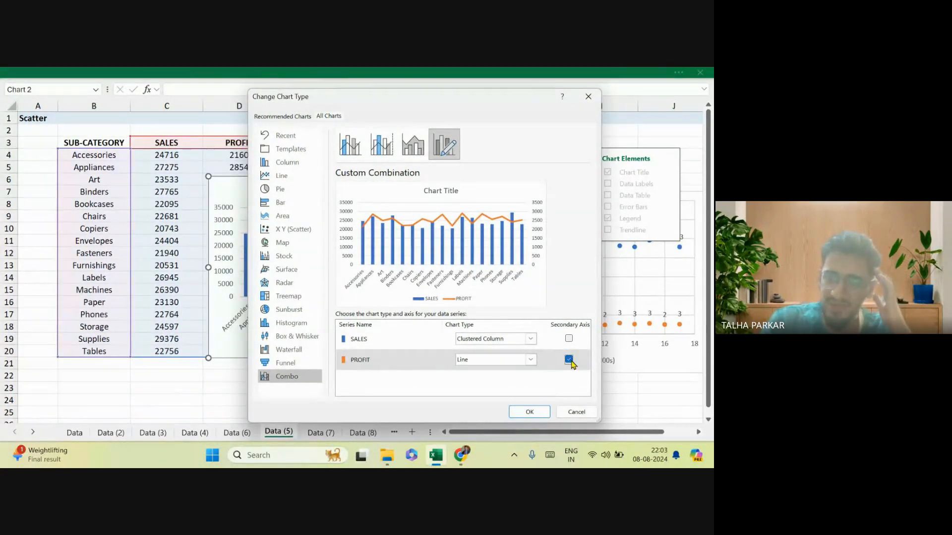
pyautogui.click(570, 361)
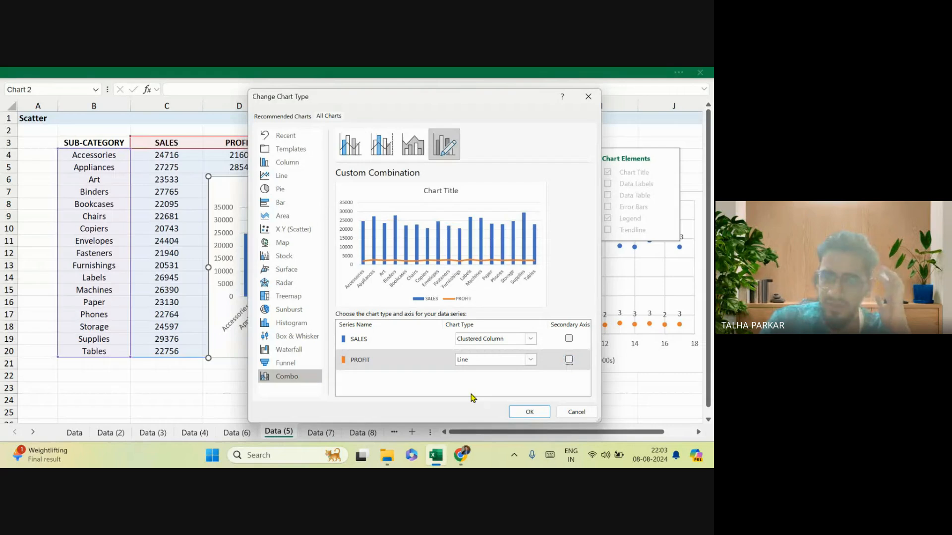
pyautogui.click(529, 411)
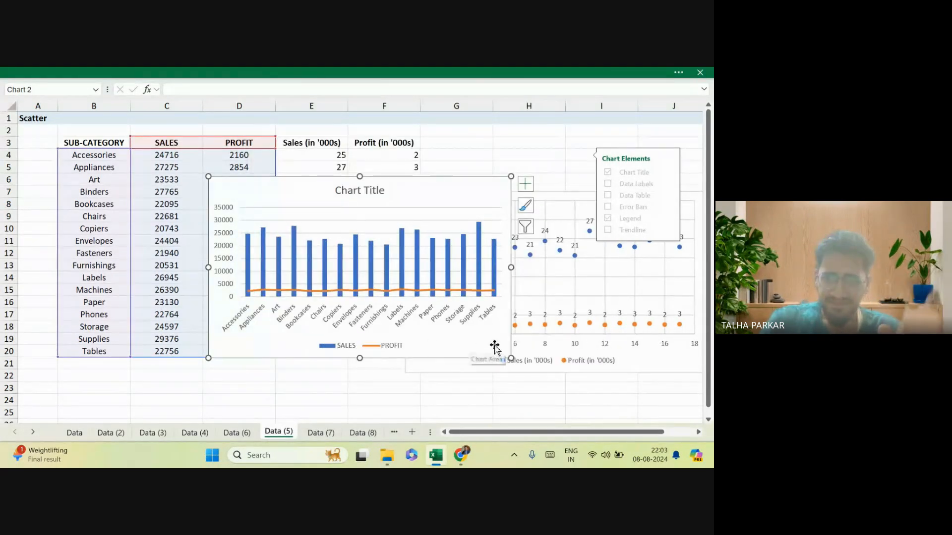
# Enlarge the combo chart down to about row 25 and select its SALES columns.
pyautogui.moveTo(511, 358); pyautogui.dragTo(535, 413)
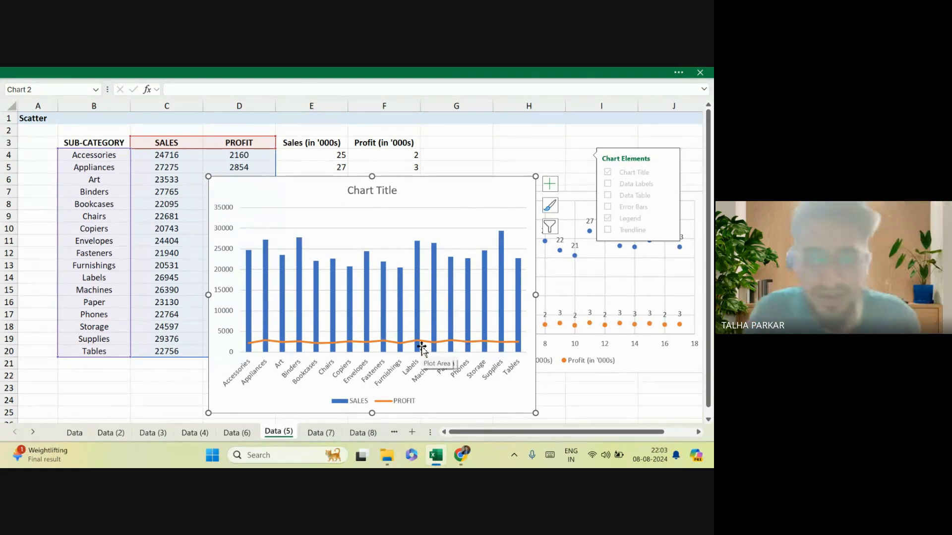
pyautogui.click(504, 286)
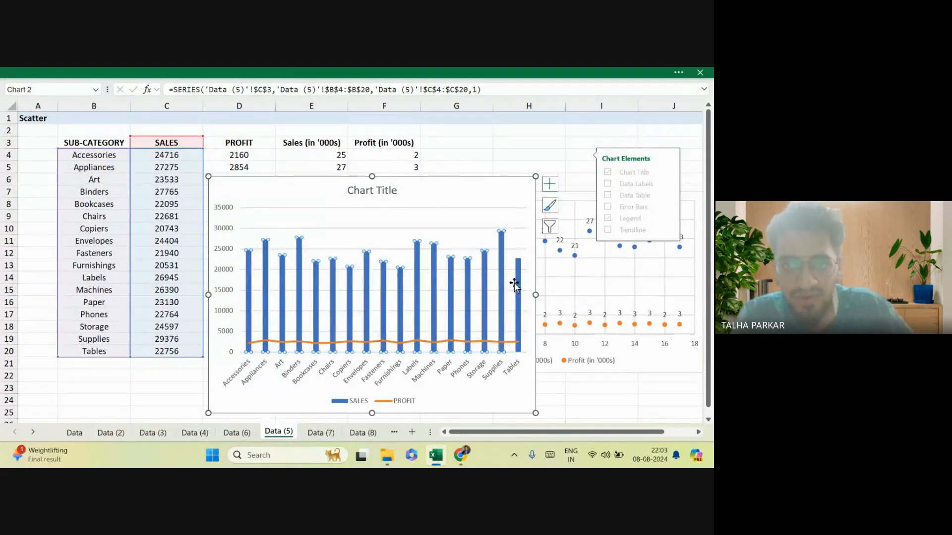
pyautogui.click(514, 283)
pyautogui.click(500, 272)
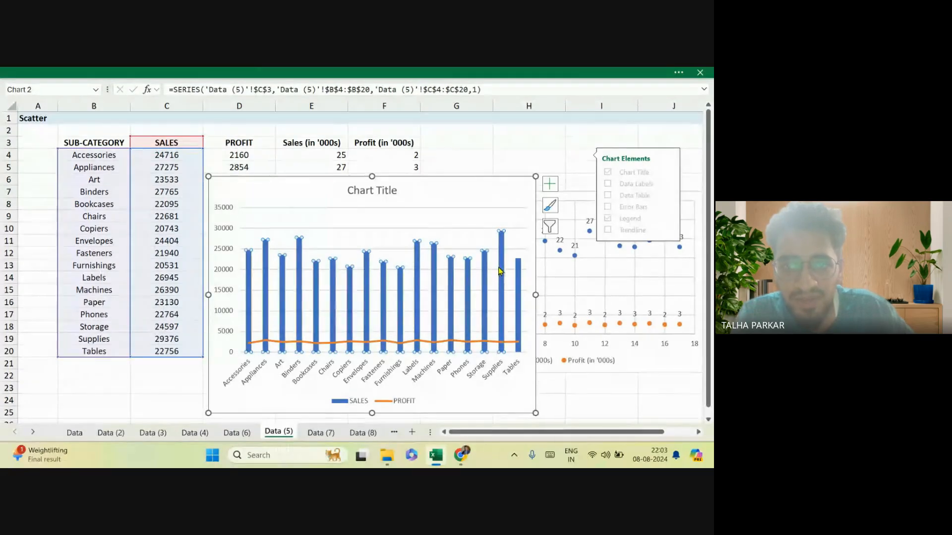
pyautogui.click(468, 191)
pyautogui.click(502, 259)
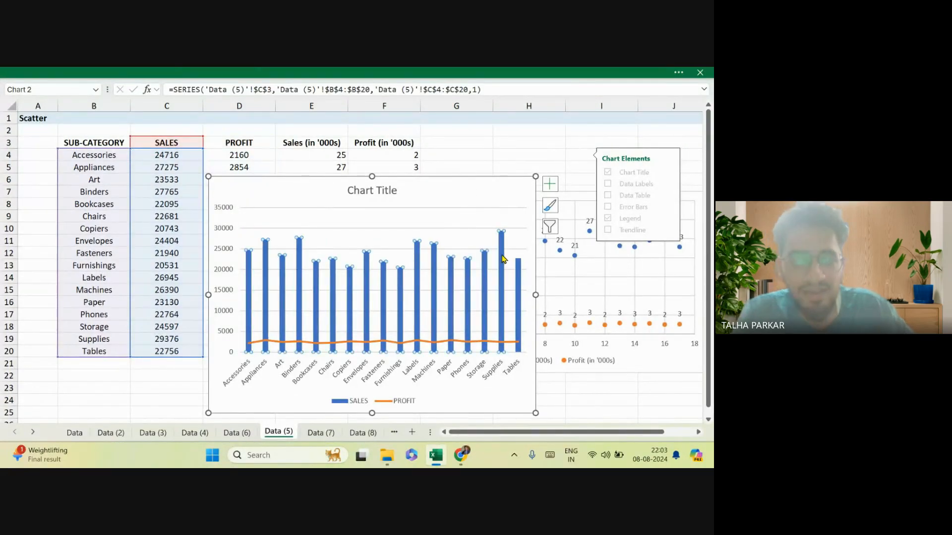
# View the shape fill colours for the SALES series without choosing one, and briefly select only the Supplies column.
pyautogui.click(574, 73)
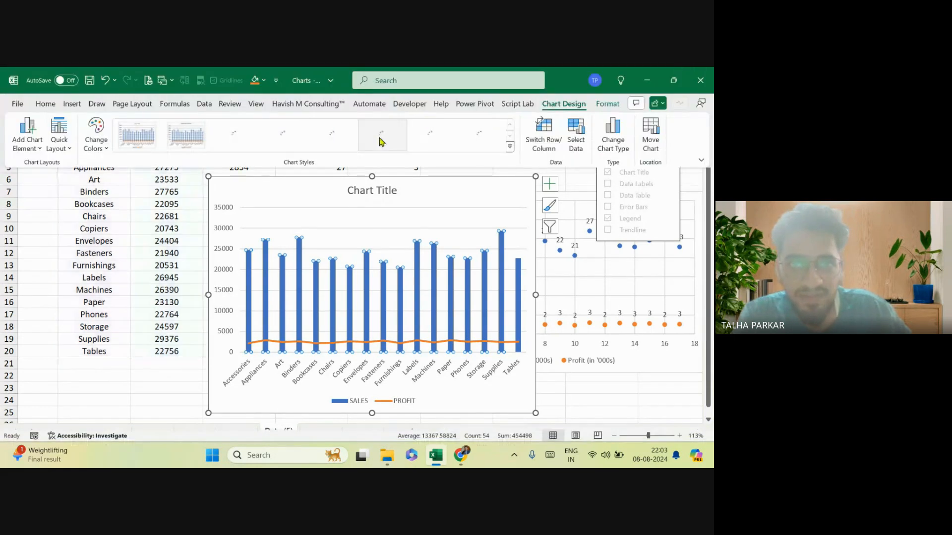
pyautogui.click(606, 103)
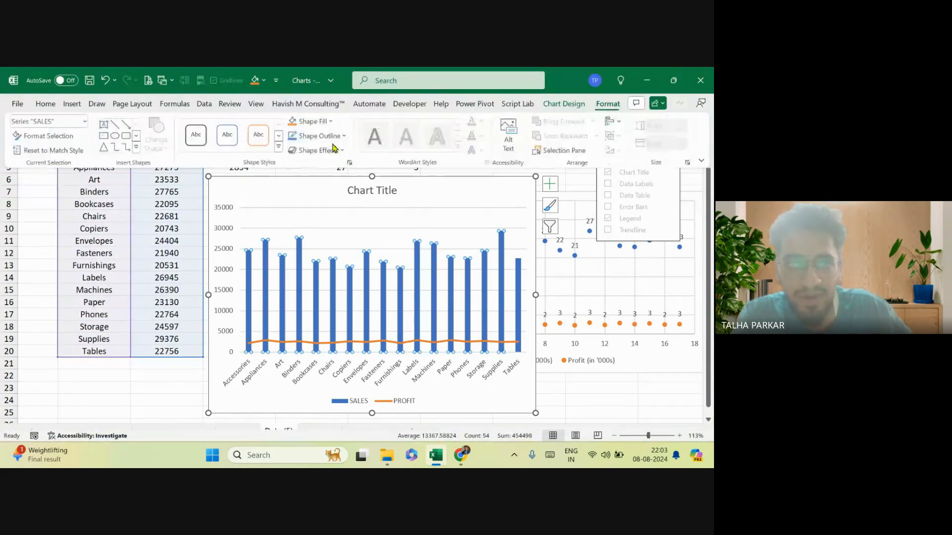
pyautogui.click(311, 122)
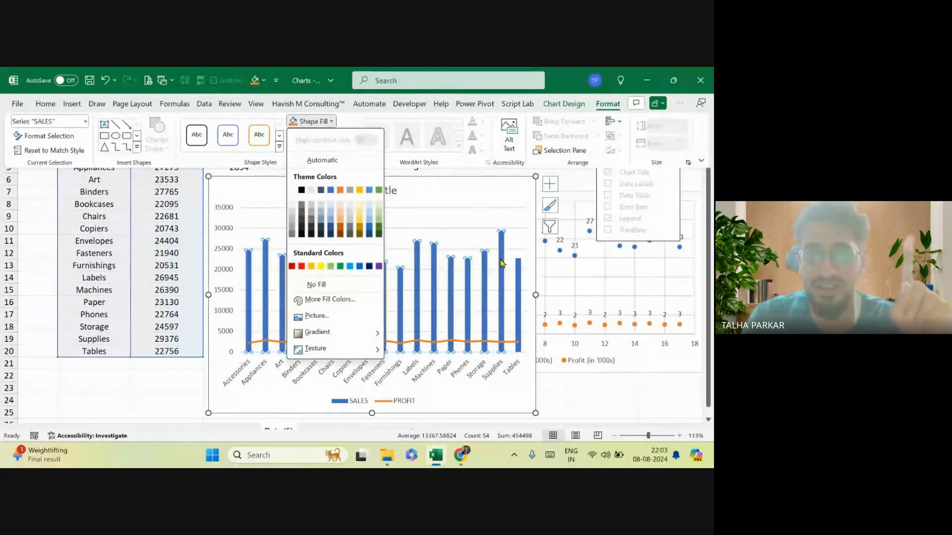
pyautogui.click(518, 258)
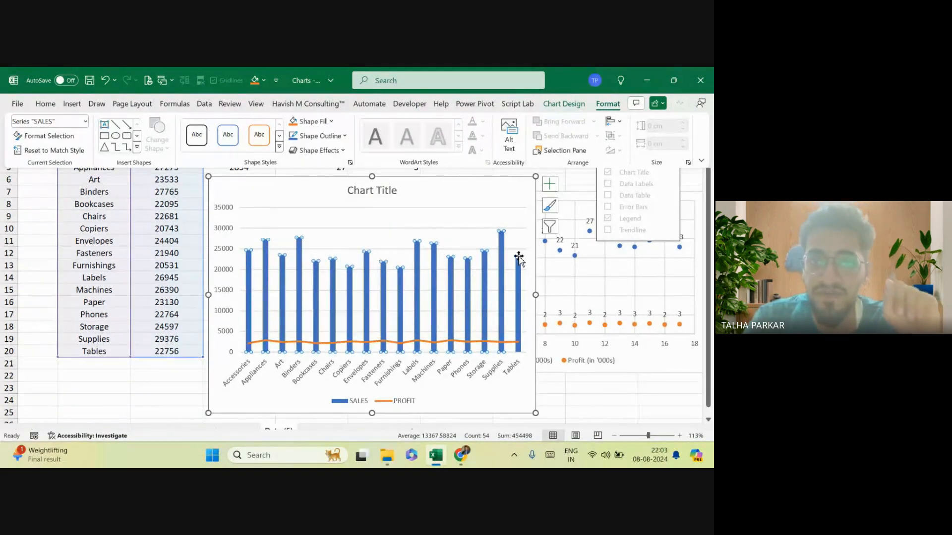
pyautogui.click(503, 297)
pyautogui.click(501, 297)
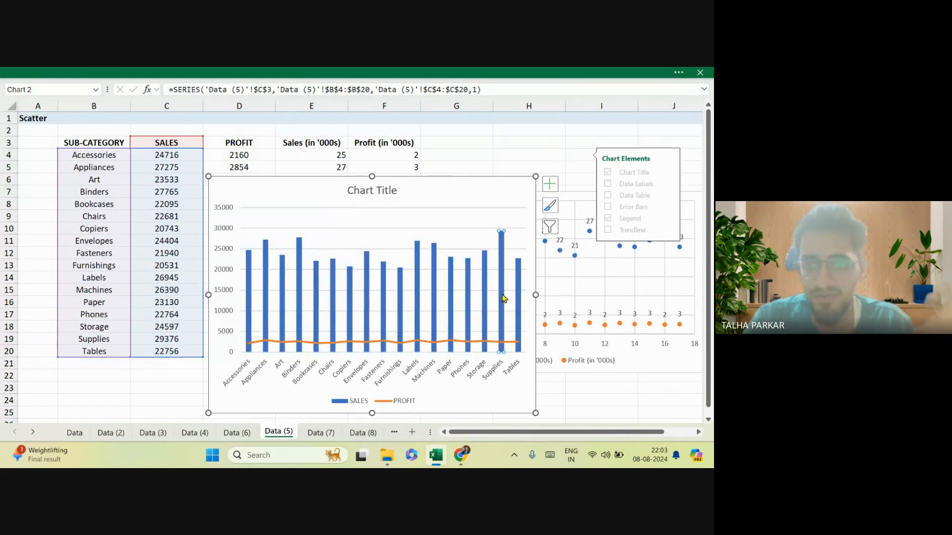
pyautogui.click(485, 218)
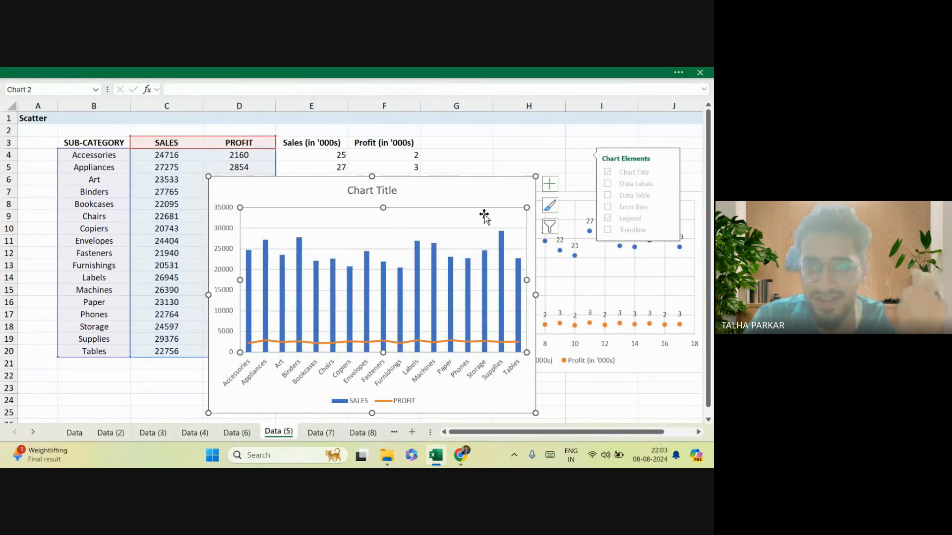
# Try a dark green fill on only the Supplies column of the combo chart.
pyautogui.click(503, 268)
pyautogui.click(502, 267)
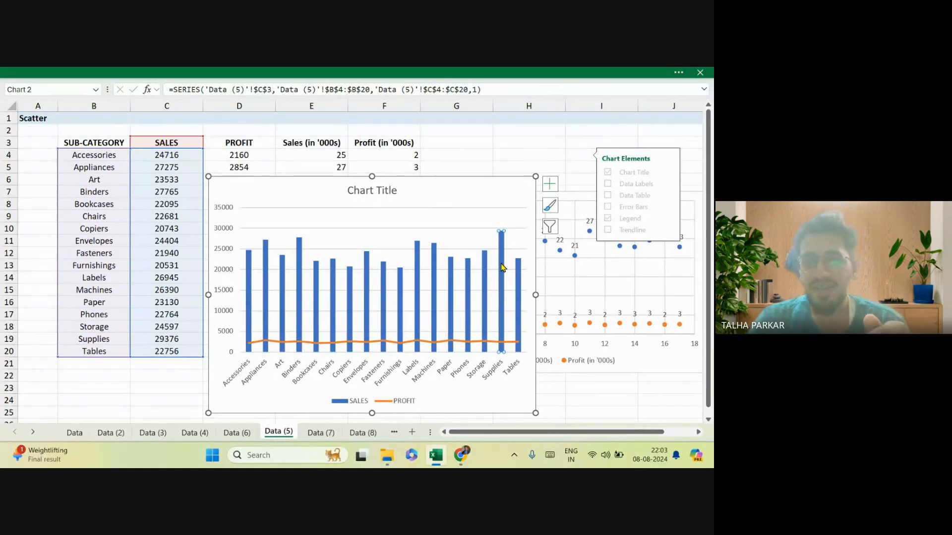
pyautogui.hotkey('ctrl', 'shift', 'F1')
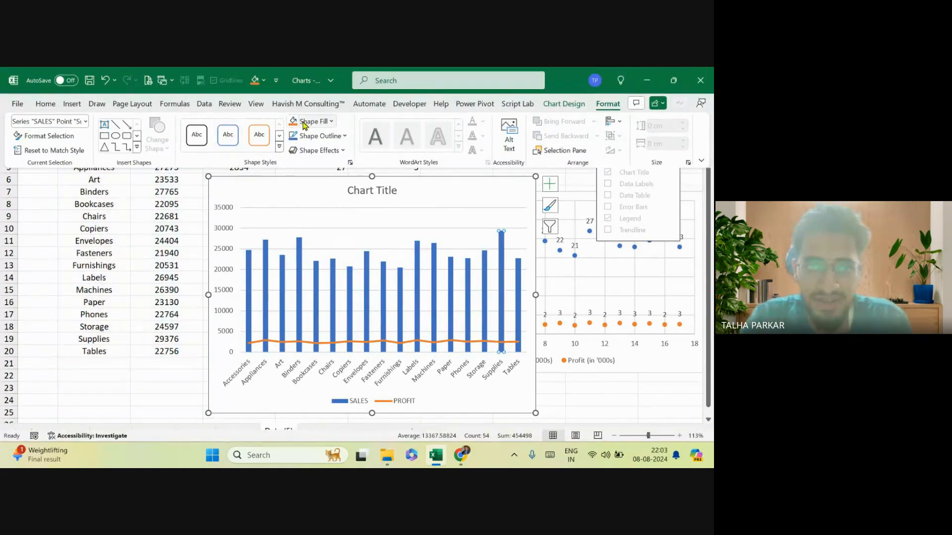
pyautogui.click(310, 121)
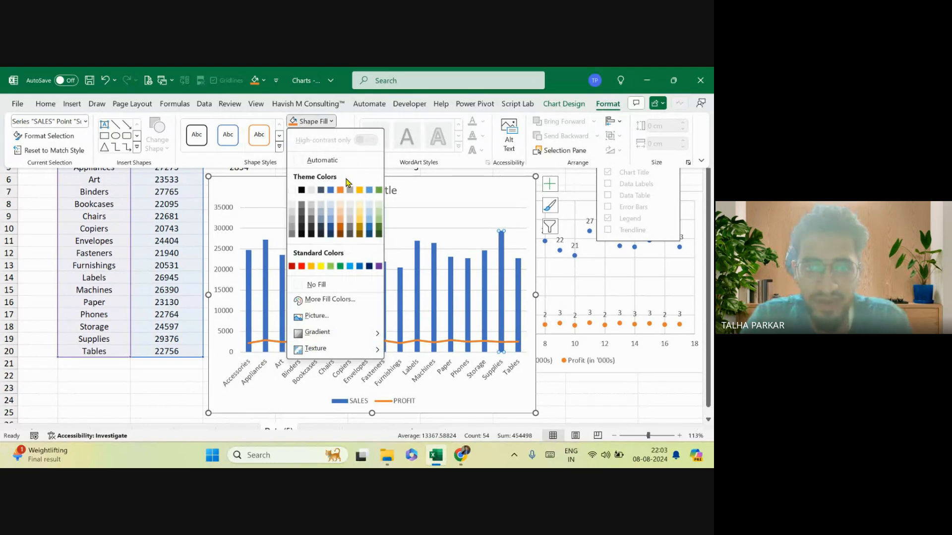
pyautogui.click(378, 233)
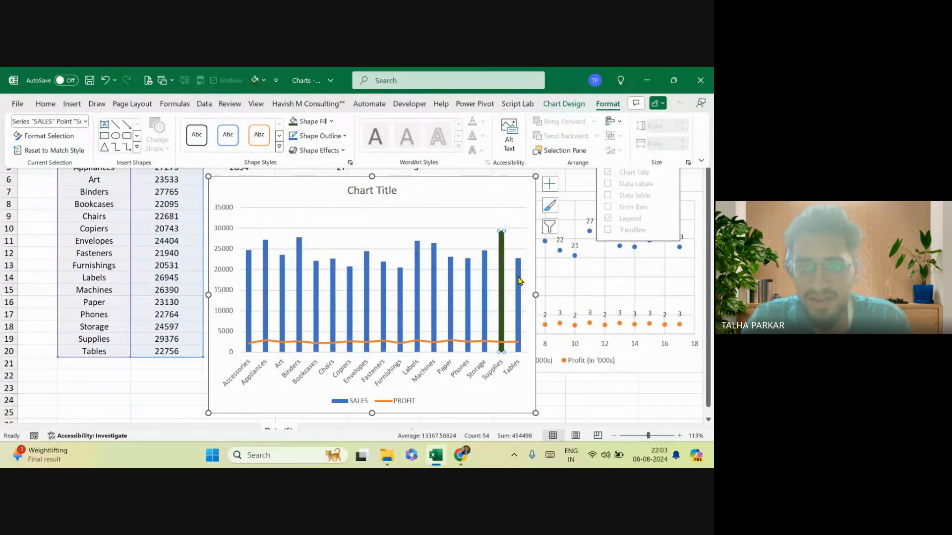
pyautogui.click(484, 178)
pyautogui.click(487, 192)
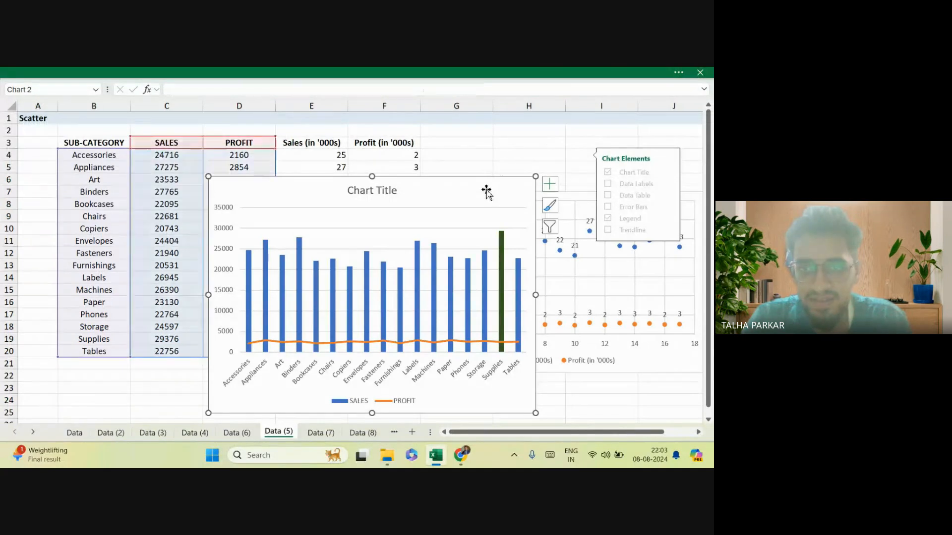
# Fill all SALES columns of the combo chart with dark grey.
pyautogui.click(502, 266)
pyautogui.click(354, 72)
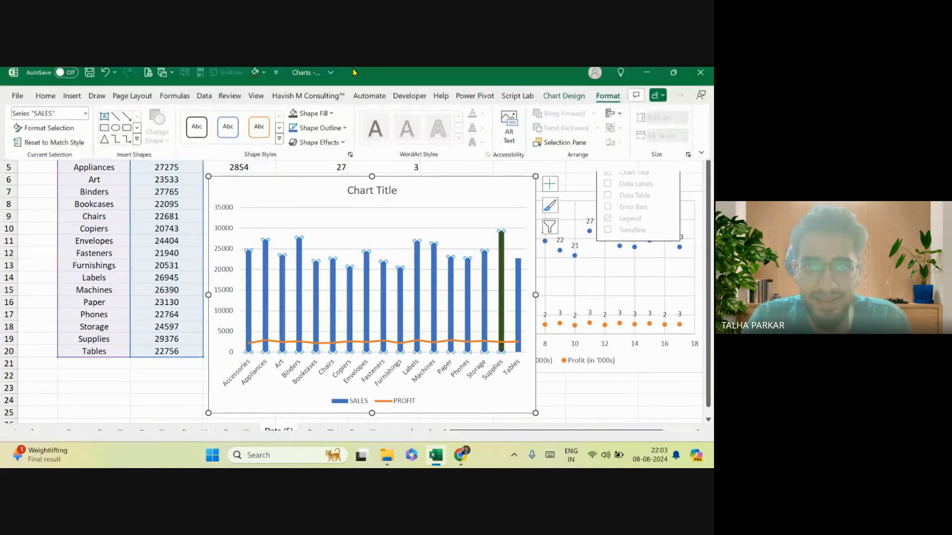
pyautogui.click(322, 121)
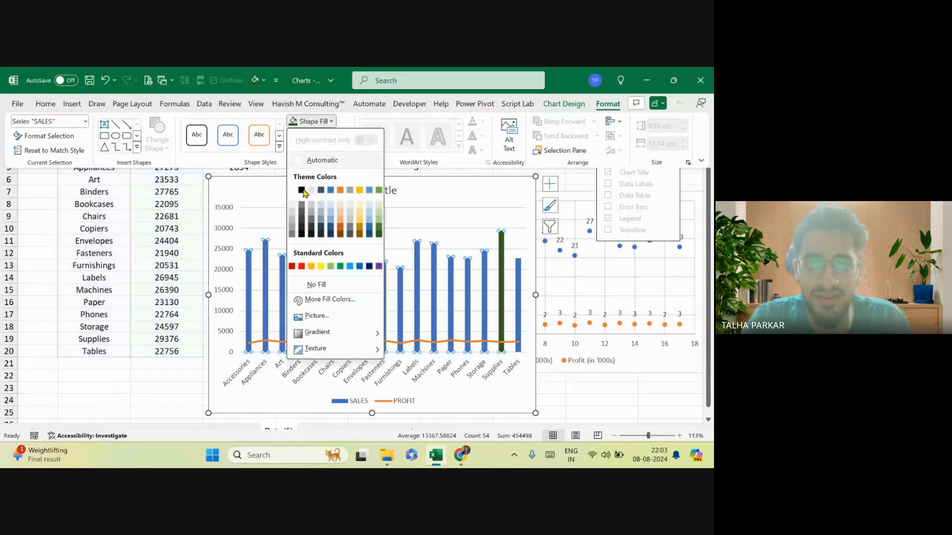
pyautogui.click(294, 232)
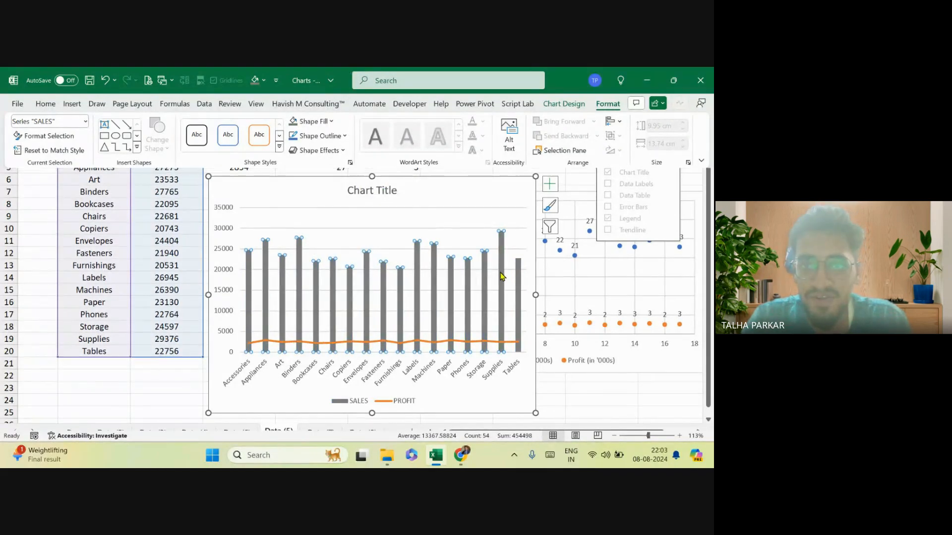
# Highlight the single Supplies column, the highest in the chart, with a dark green fill.
pyautogui.click(501, 275)
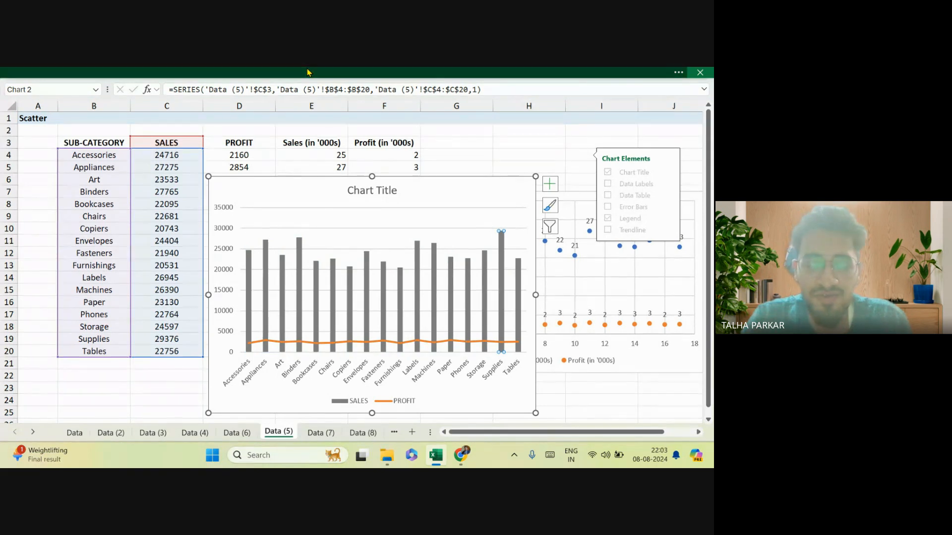
pyautogui.click(327, 72)
pyautogui.click(308, 128)
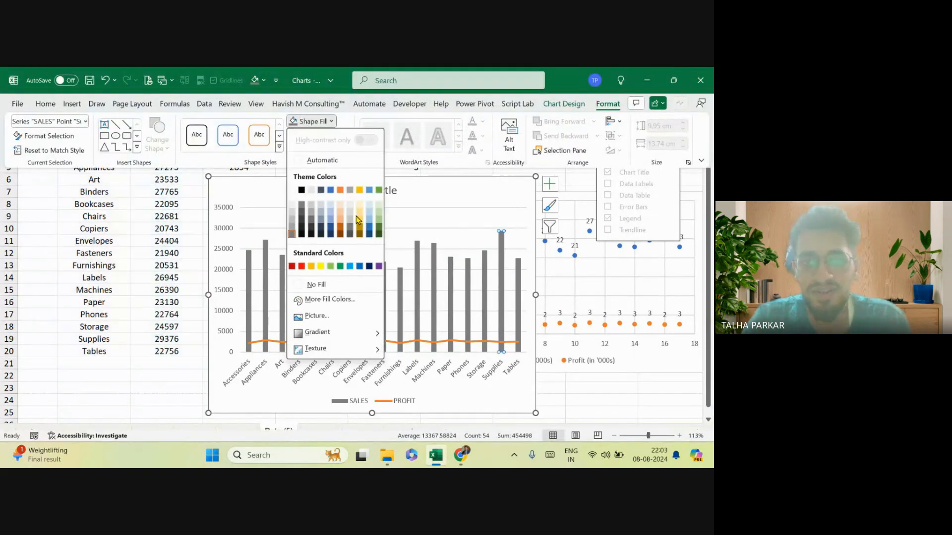
pyautogui.click(378, 235)
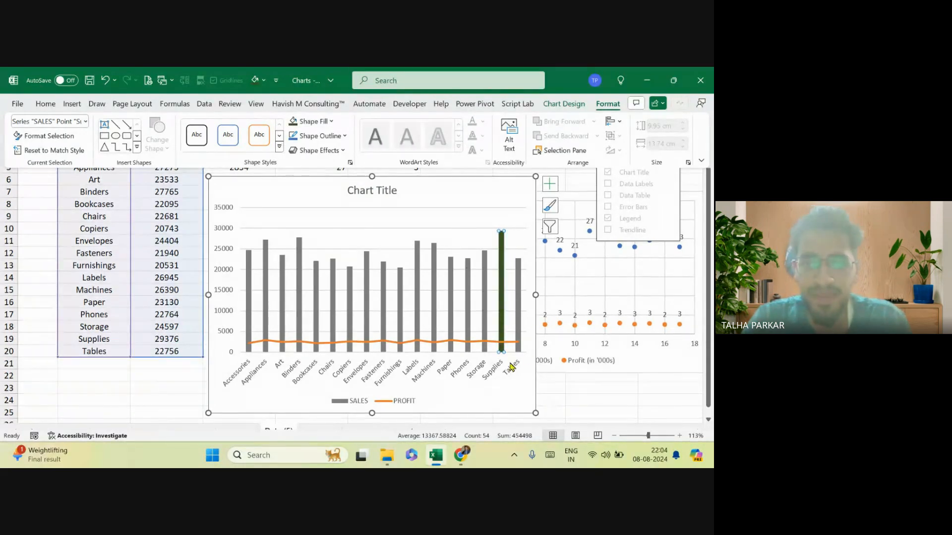
# Highlight the single Furnishings column, the lowest in the chart, with a standard red fill.
pyautogui.click(402, 324)
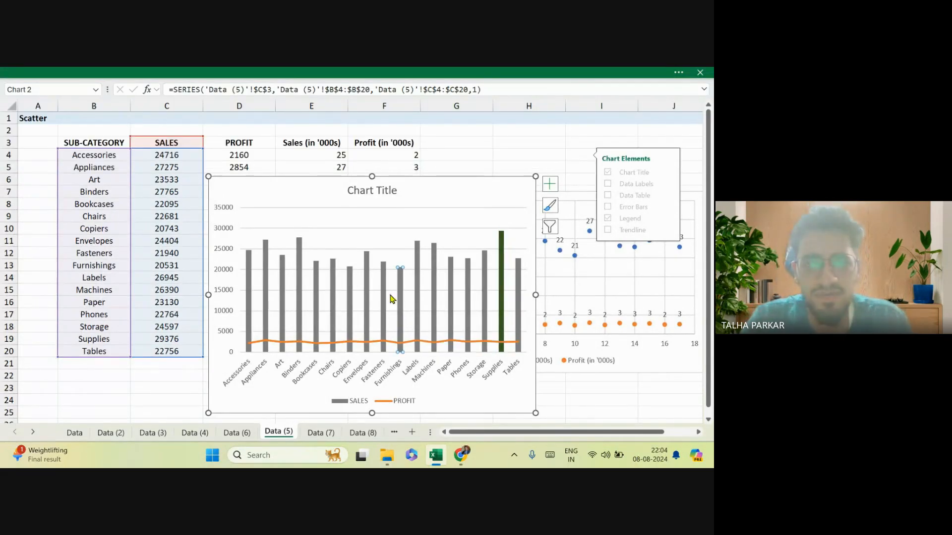
pyautogui.click(332, 72)
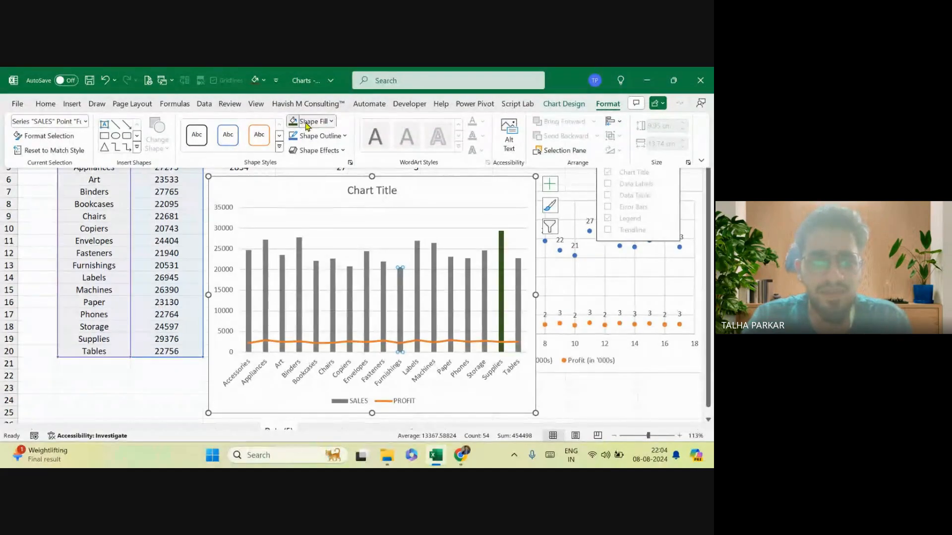
pyautogui.click(306, 124)
pyautogui.click(304, 269)
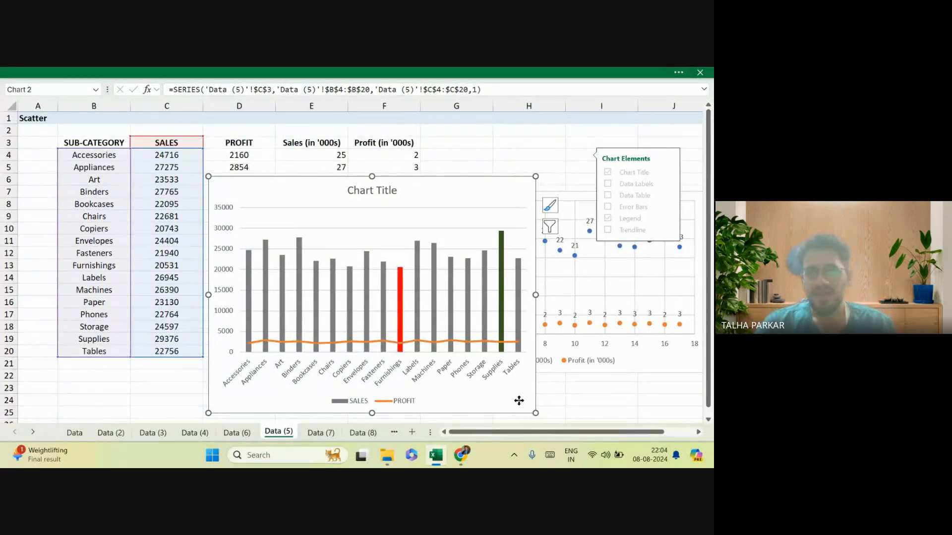
# Move the combo chart toward the data table and delete its horizontal gridlines.
pyautogui.moveTo(519, 401); pyautogui.dragTo(423, 391)
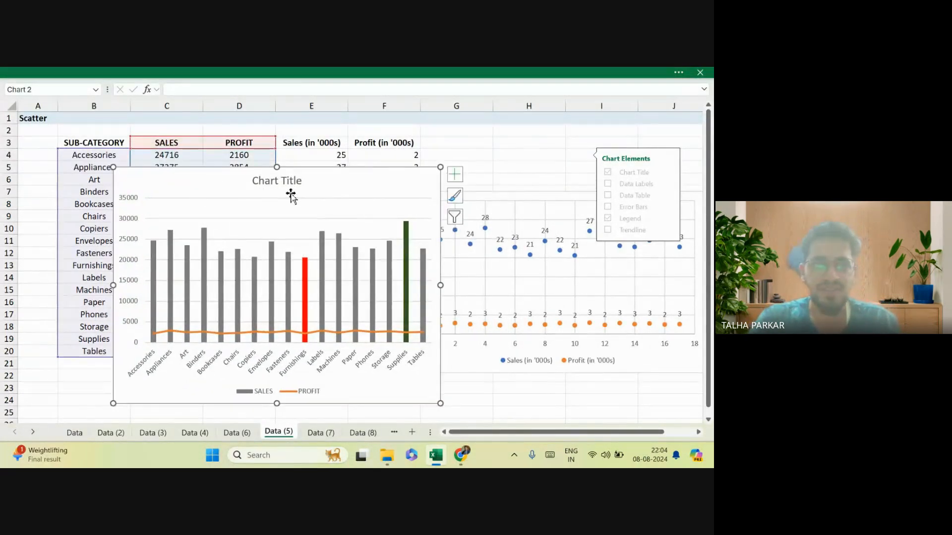
pyautogui.click(293, 220)
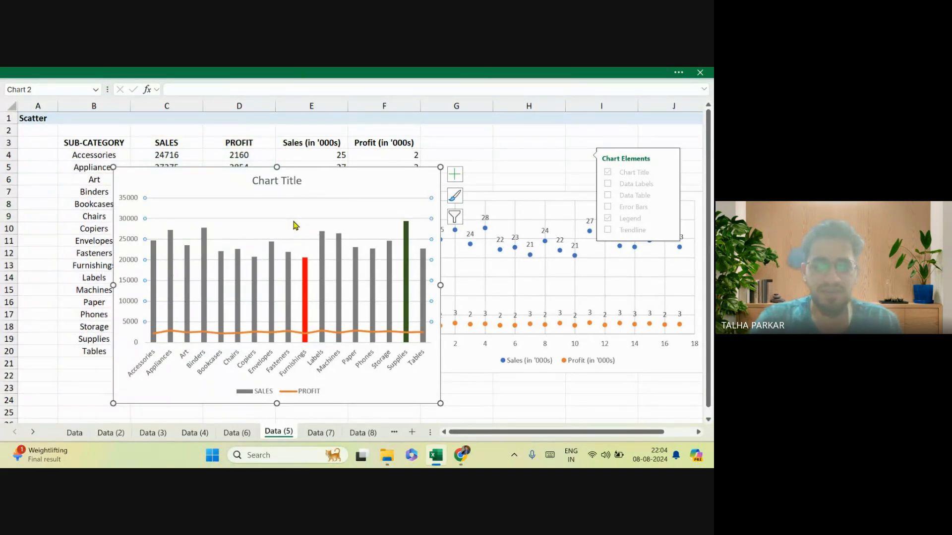
pyautogui.click(294, 224)
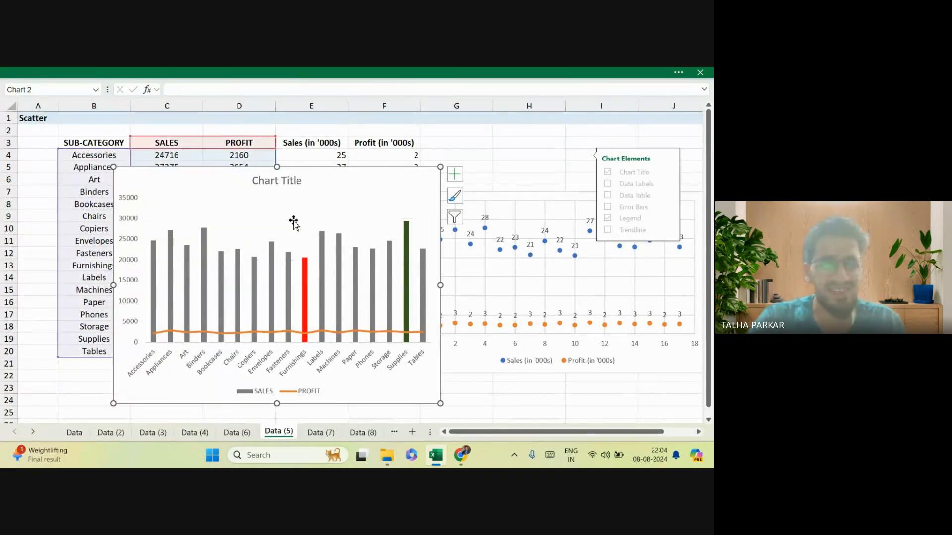
# Delete the combo chart's title and fit the chart beside the scatter chart, spanning about rows 8 to 24.
pyautogui.click(280, 184)
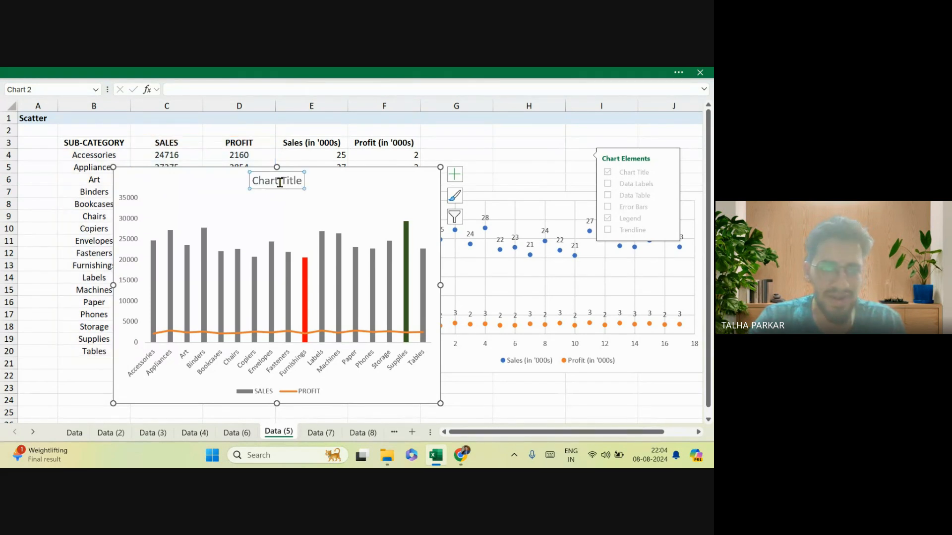
pyautogui.press('Delete')
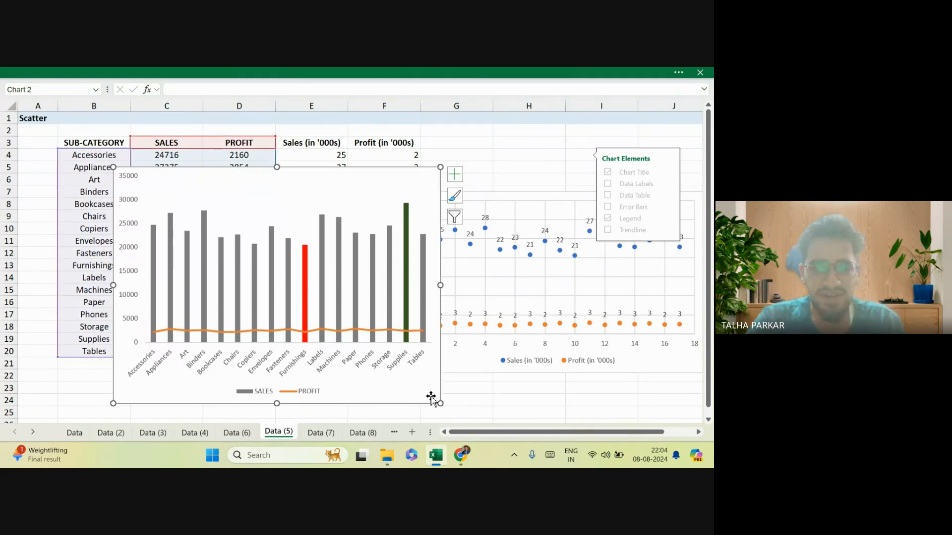
pyautogui.moveTo(441, 404); pyautogui.dragTo(349, 401)
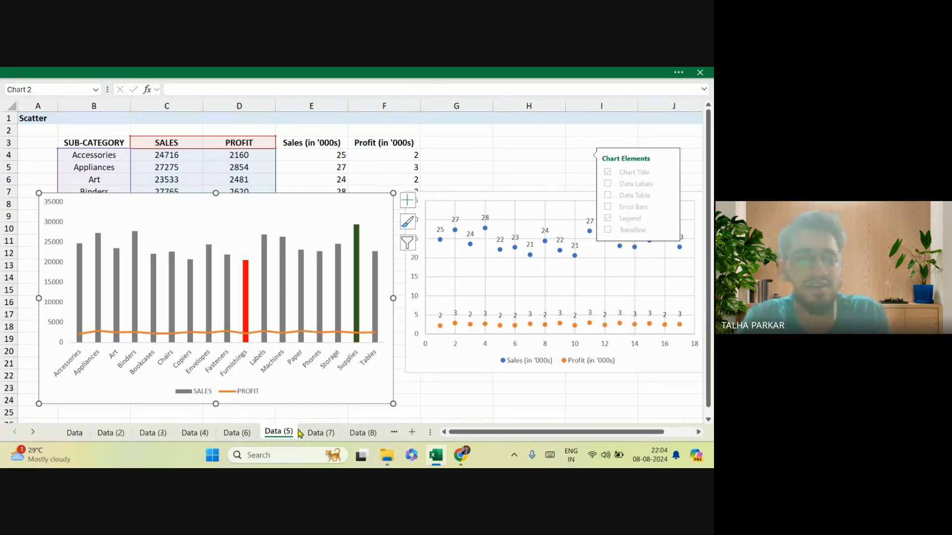
# Look through the workbook's last sheets, from Data (15) back to Data (10), to see which chart types they cover.
pyautogui.click(32, 432)
pyautogui.click(32, 432)
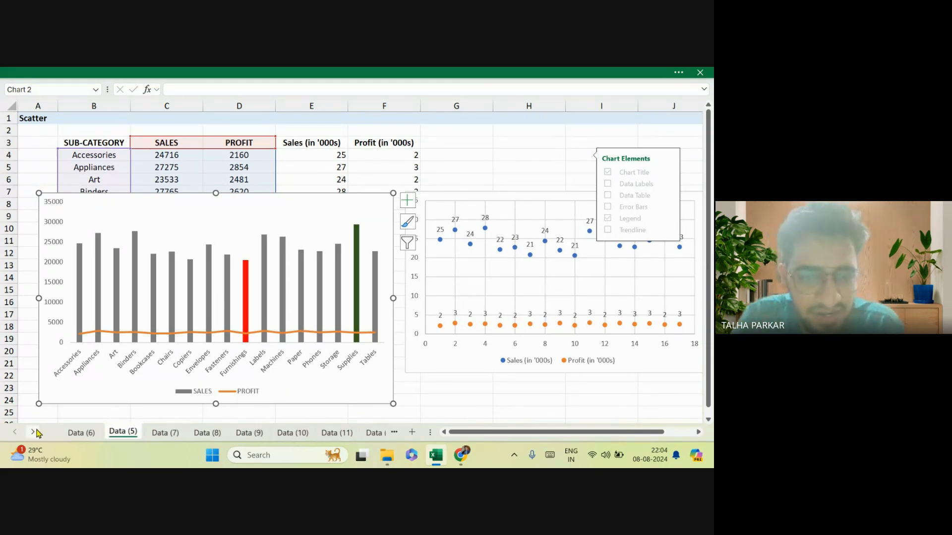
pyautogui.click(32, 432)
pyautogui.click(32, 432)
pyautogui.click(32, 431)
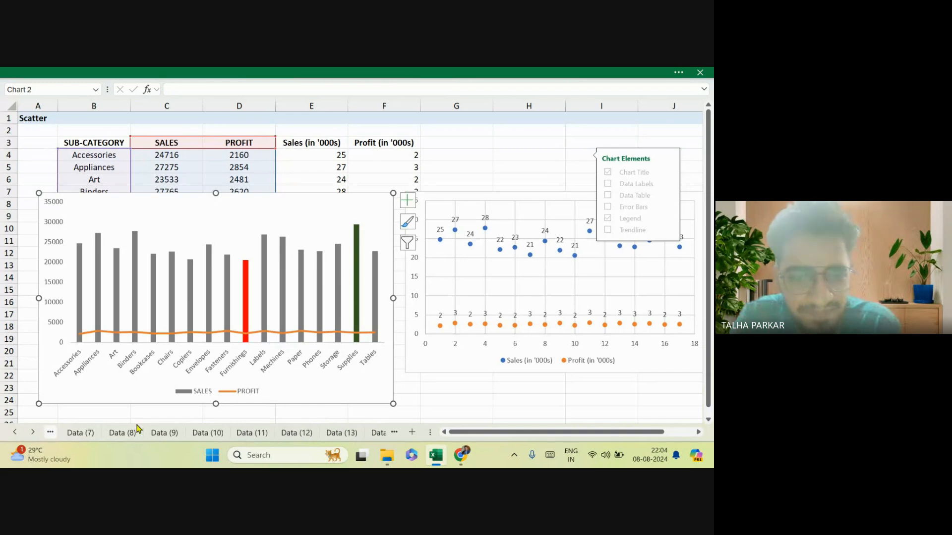
pyautogui.click(33, 433)
pyautogui.click(32, 433)
pyautogui.click(338, 434)
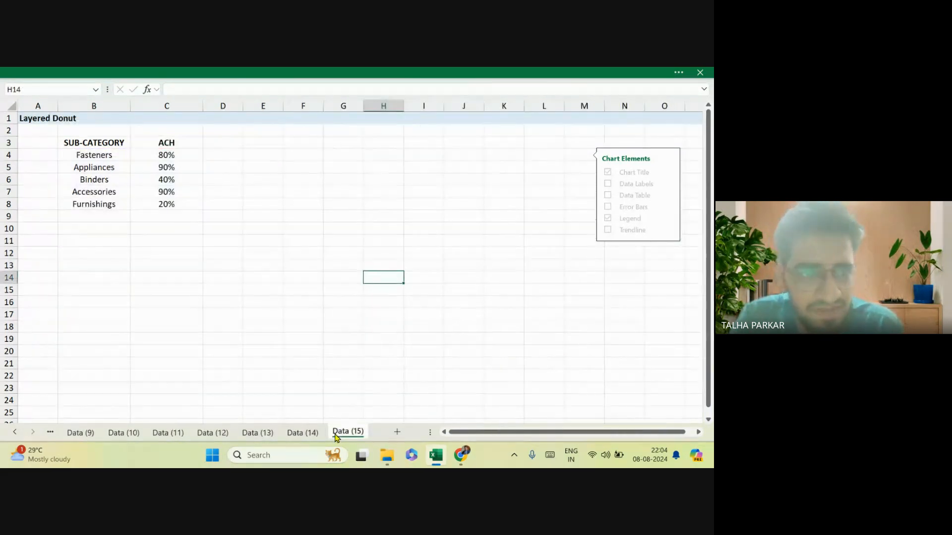
pyautogui.click(303, 433)
pyautogui.click(258, 434)
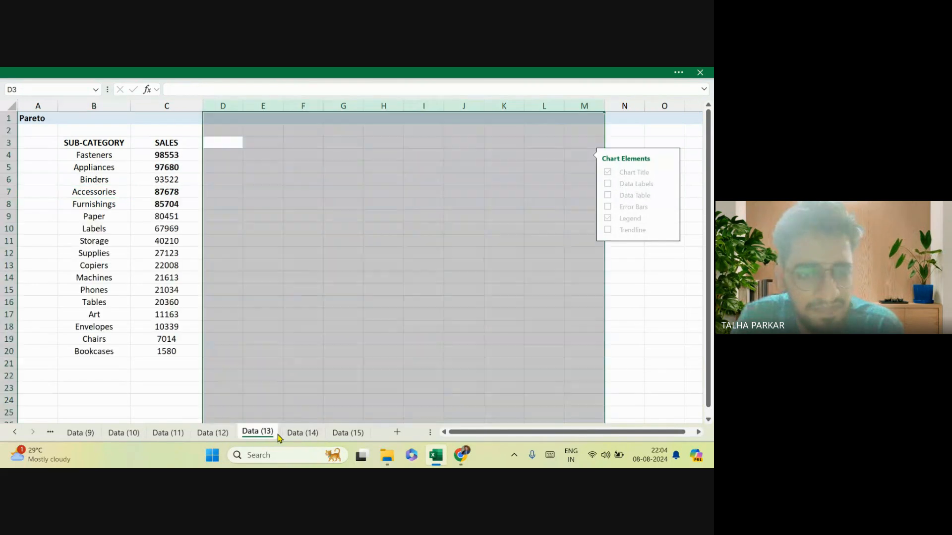
pyautogui.click(218, 434)
pyautogui.click(168, 433)
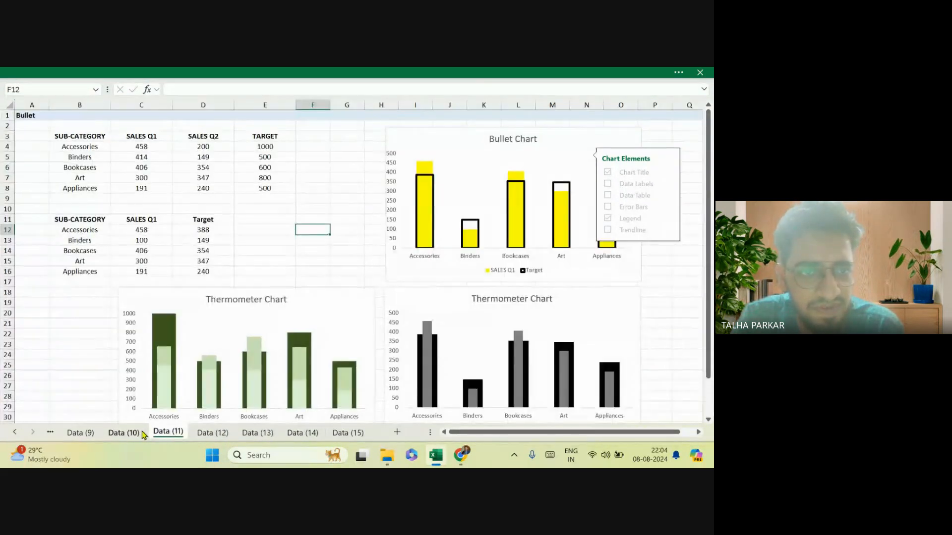
pyautogui.click(138, 433)
# Look through the earlier sheets, from Data (9) back to Data and Data (2), to review their chart topics.
pyautogui.click(15, 432)
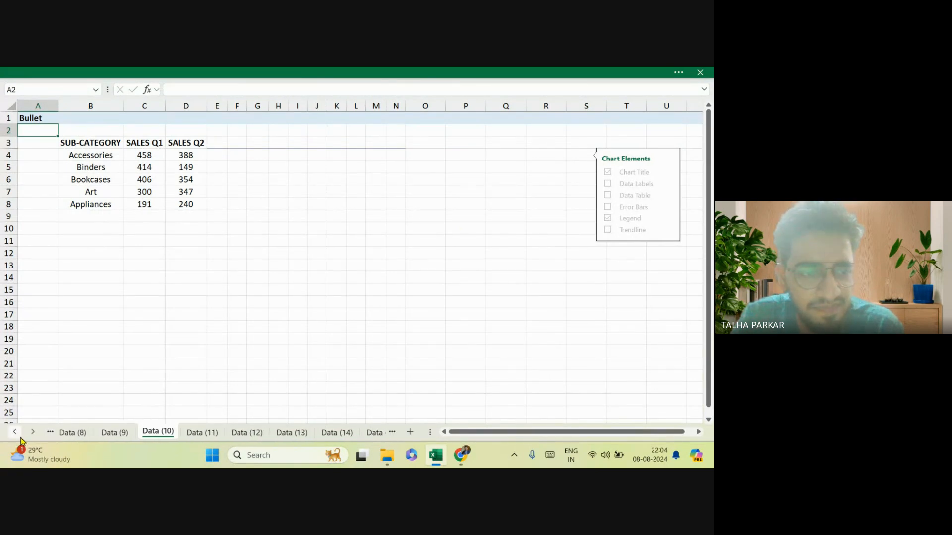
pyautogui.click(15, 431)
pyautogui.click(152, 434)
pyautogui.click(122, 433)
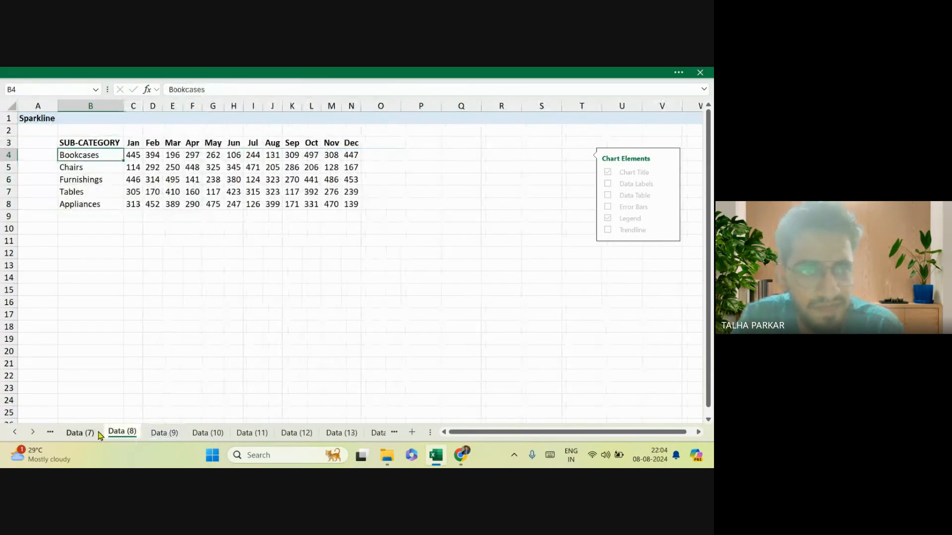
pyautogui.click(80, 433)
pyautogui.click(15, 432)
pyautogui.click(16, 433)
pyautogui.click(16, 433)
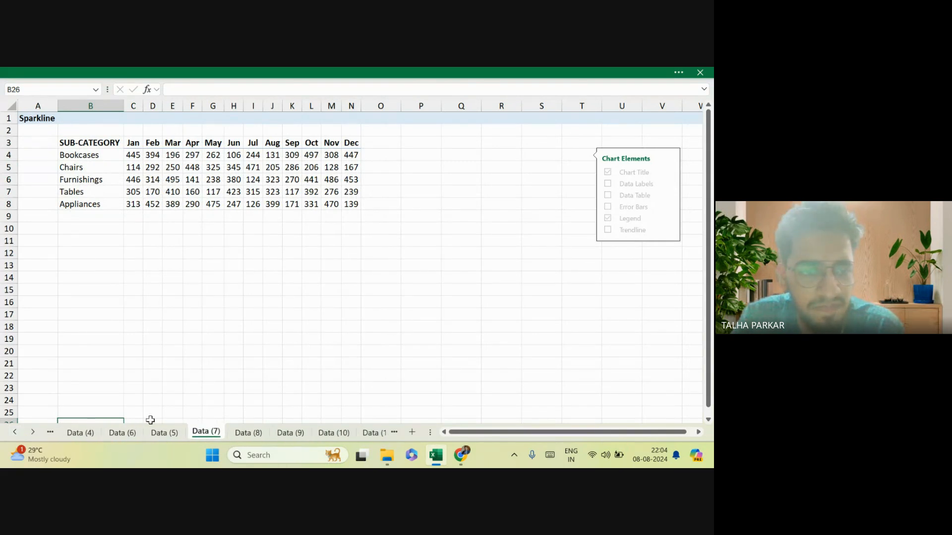
pyautogui.click(155, 432)
pyautogui.click(122, 433)
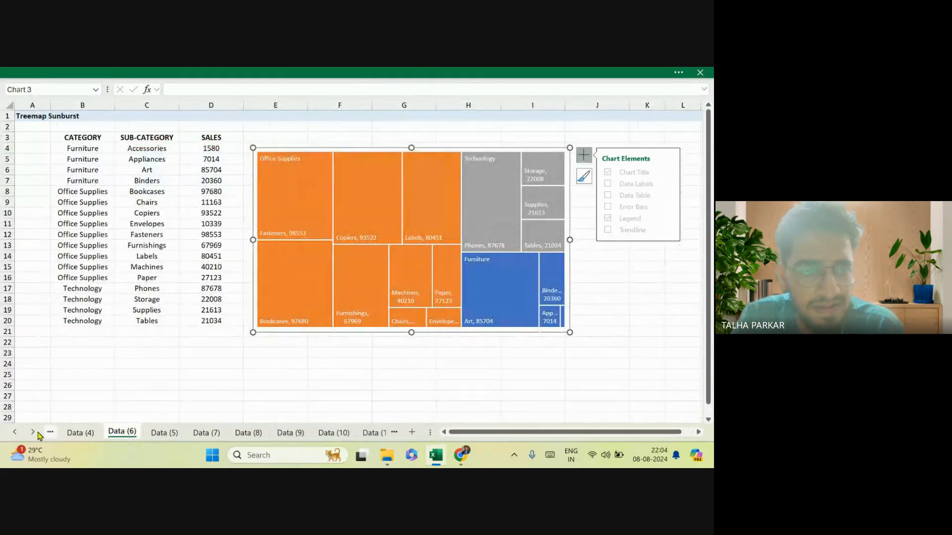
pyautogui.click(15, 432)
pyautogui.click(14, 432)
pyautogui.click(14, 431)
pyautogui.click(101, 433)
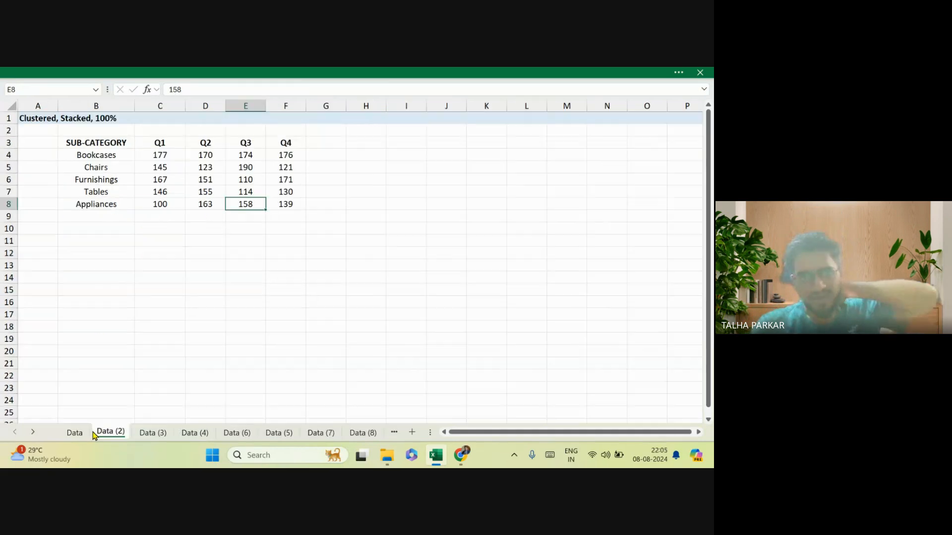
pyautogui.click(76, 433)
pyautogui.click(106, 433)
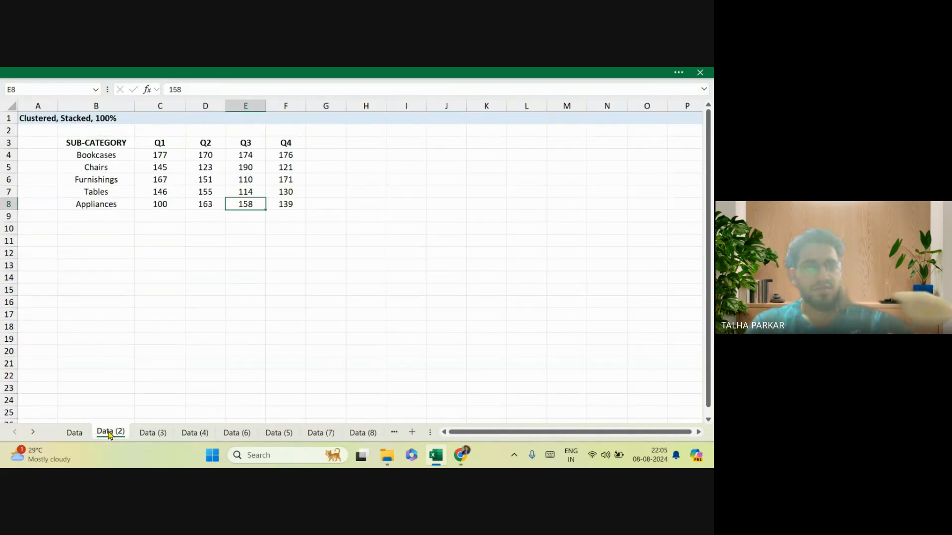
# On the Data (3) sheet, select the whole yearly sub-category table in B3:J8, including its headers.
pyautogui.click(146, 434)
pyautogui.press('Up')
pyautogui.press('Up')
pyautogui.press('Up')
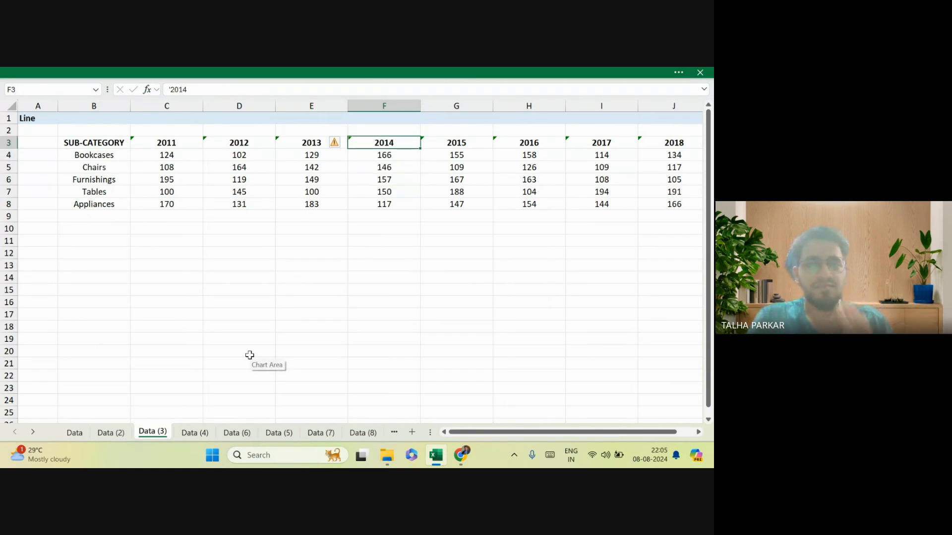
pyautogui.press('Left')
pyautogui.press('Left')
pyautogui.press('Left')
pyautogui.press('Down')
pyautogui.press('Left')
pyautogui.press('Up')
pyautogui.hotkey('ctrl', 'shift', 'Right')
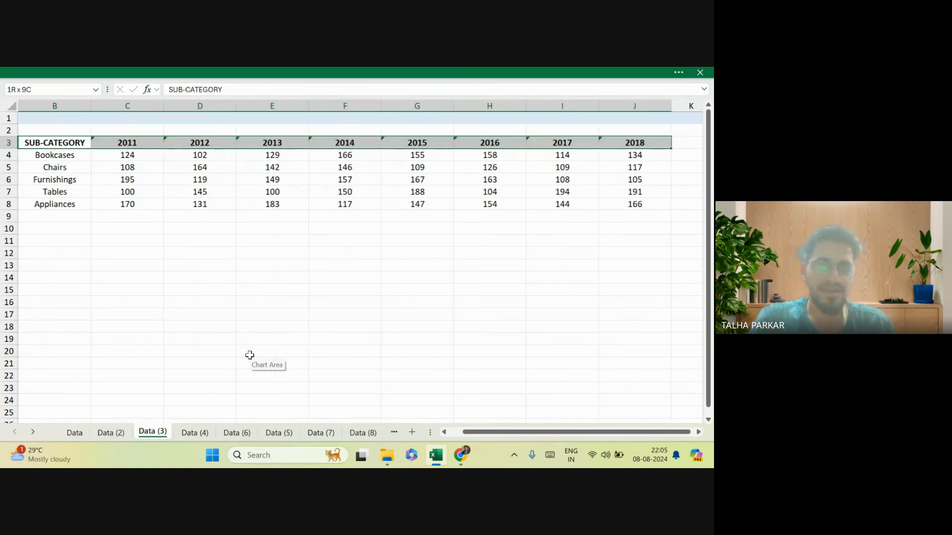
pyautogui.hotkey('shift', 'Down')
pyautogui.hotkey('shift', 'Down')
pyautogui.hotkey('shift', 'Down')
pyautogui.hotkey('shift', 'Down')
pyautogui.hotkey('shift', 'Down')
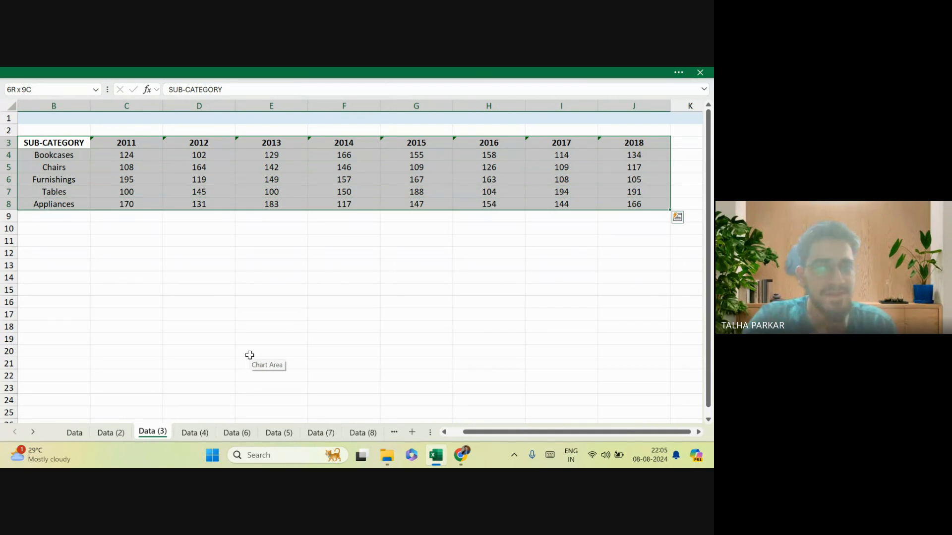
# Change the Chairs value for 2012 to -164.
pyautogui.click(191, 236)
pyautogui.press('Up')
pyautogui.press('Up')
pyautogui.press('Up')
pyautogui.press('Up')
pyautogui.press('Up')
pyautogui.press('Up')
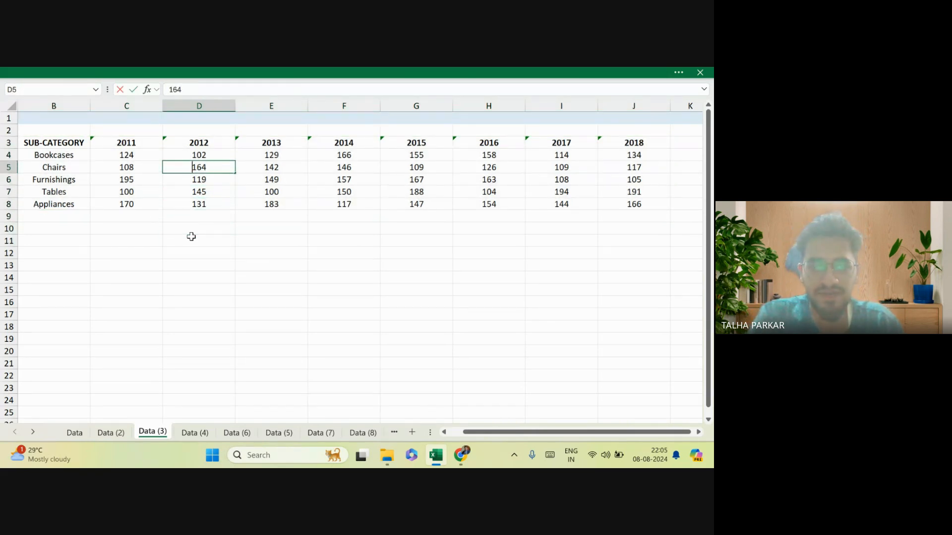
pyautogui.write('-')
pyautogui.press('Return')
# Change the Tables value for 2014 to -150.
pyautogui.press('Right')
pyautogui.press('Right')
pyautogui.press('Down')
pyautogui.press('F2')
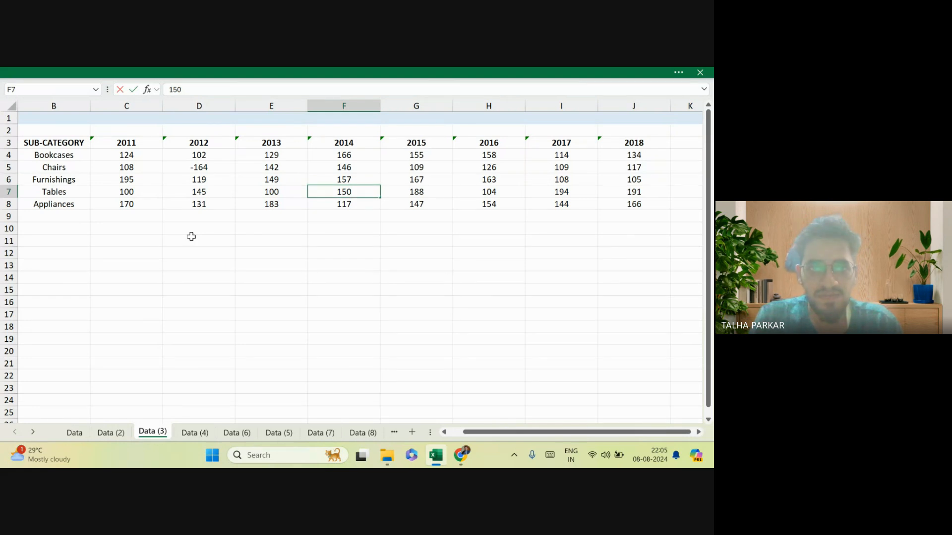
pyautogui.write('-')
pyautogui.press('Return')
# Change the Chairs value for 2016 to -126.
pyautogui.press('Right')
pyautogui.press('Right')
pyautogui.press('Up')
pyautogui.press('Up')
pyautogui.press('Up')
pyautogui.press('F2')
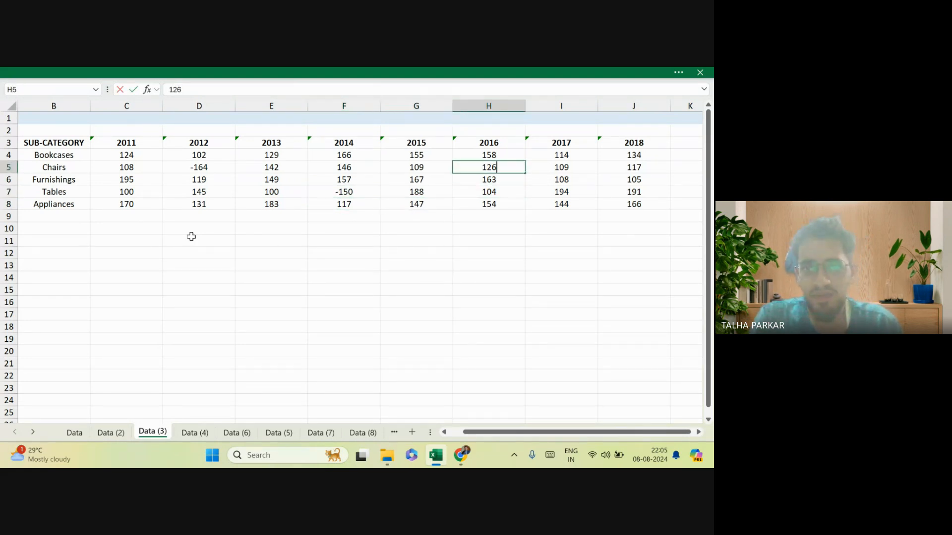
pyautogui.write('-')
pyautogui.press('Return')
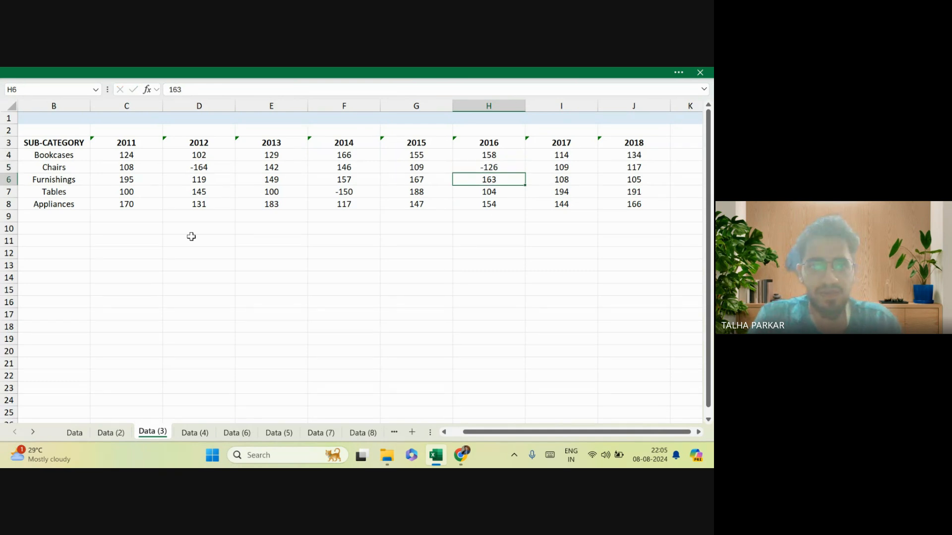
pyautogui.moveTo(61, 141); pyautogui.dragTo(461, 186)
pyautogui.click(461, 188)
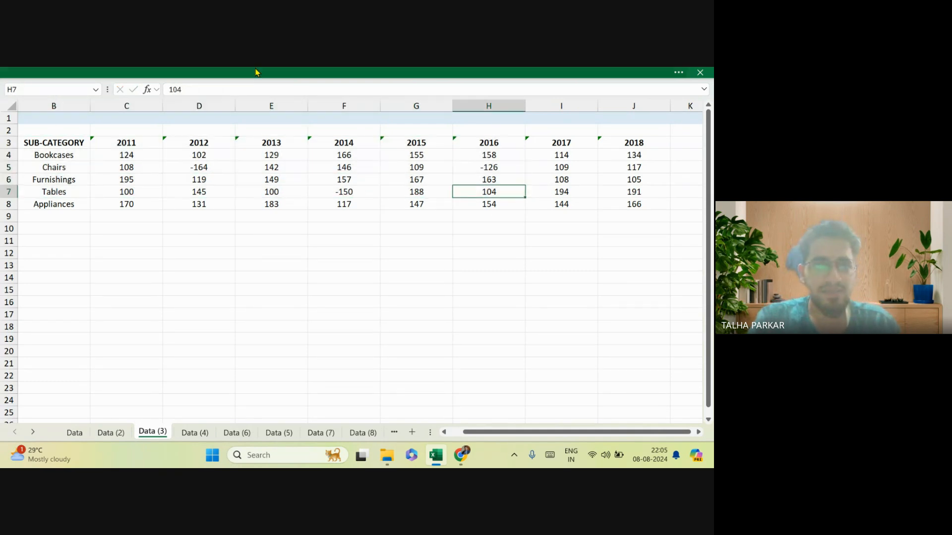
pyautogui.click(257, 73)
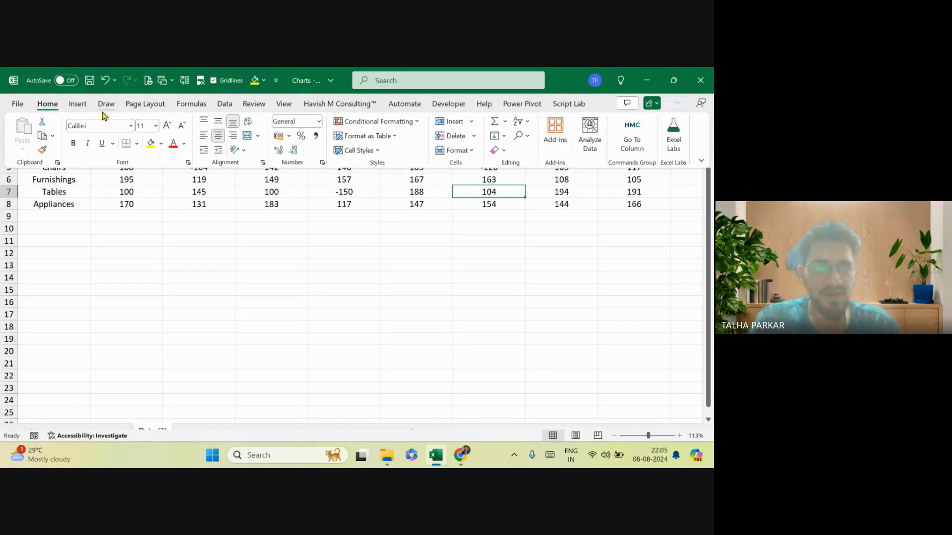
pyautogui.click(77, 103)
pyautogui.click(266, 121)
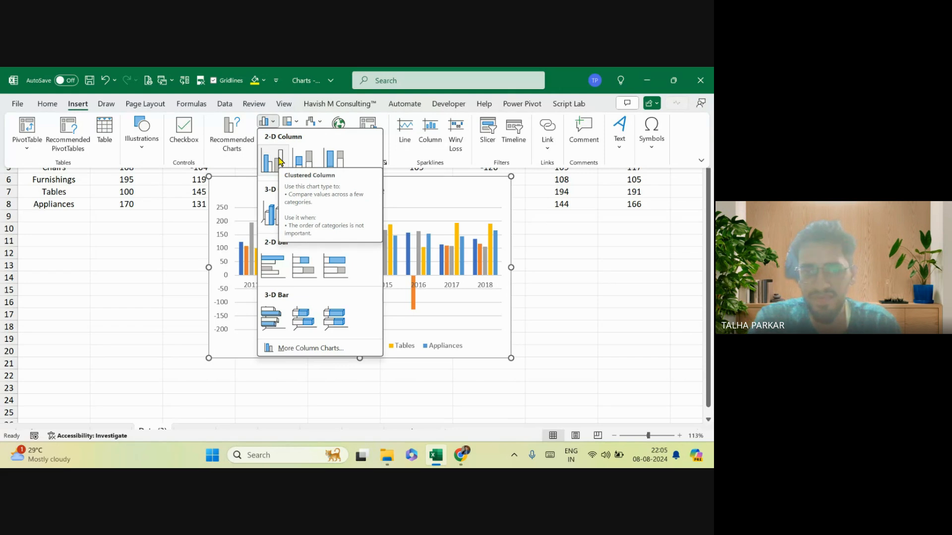
pyautogui.press('Escape')
pyautogui.hotkey('ctrl', 'shift', 'F1')
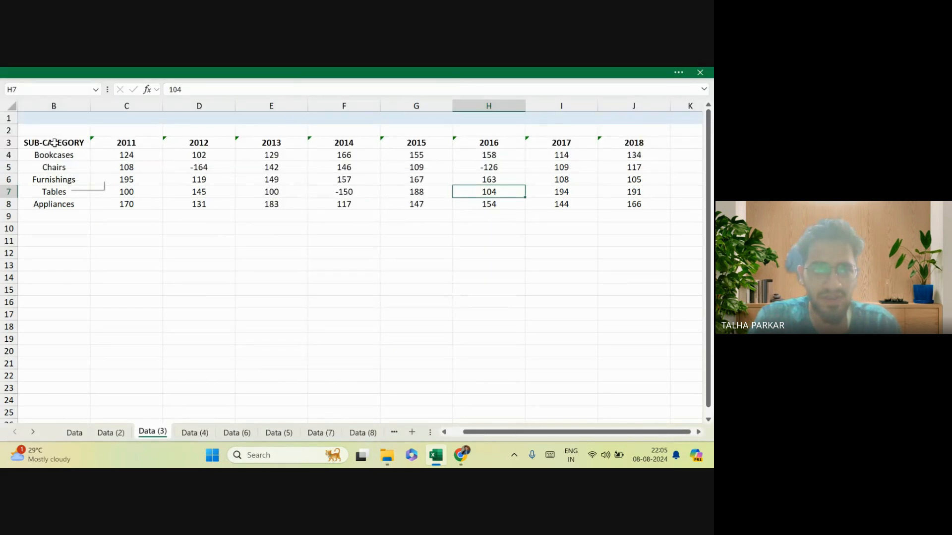
# Insert a 2-D clustered column chart from the year headers and the Bookcases row, B3:J4.
pyautogui.moveTo(55, 142); pyautogui.dragTo(634, 155)
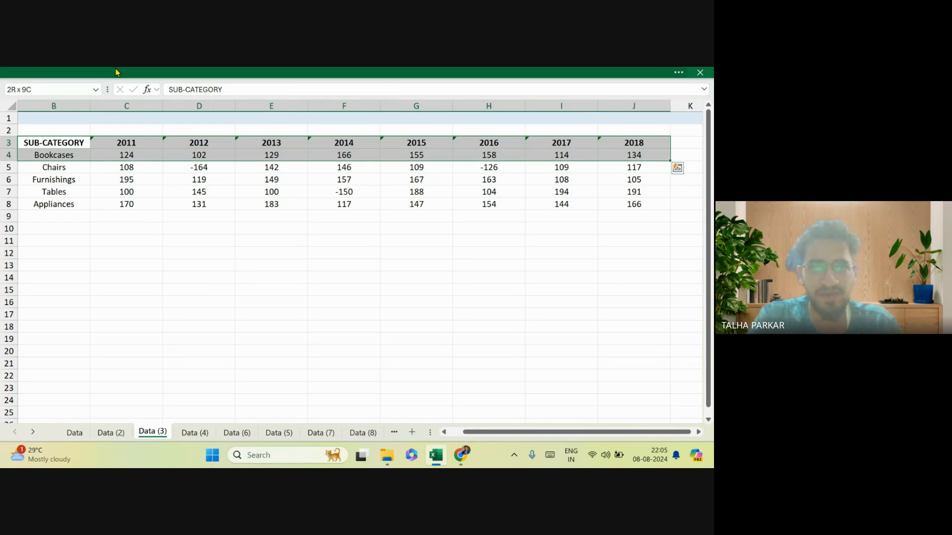
pyautogui.hotkey('ctrl', 'shift', 'F1')
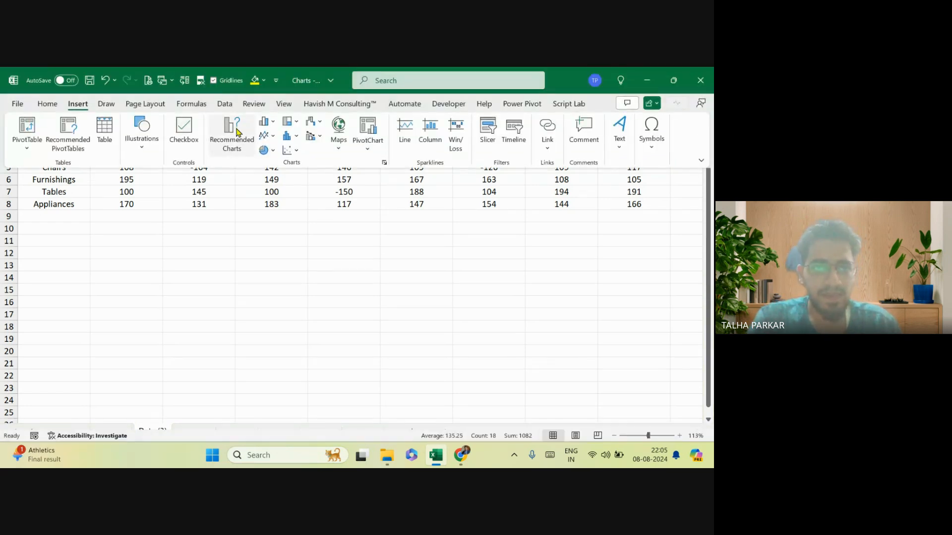
pyautogui.click(272, 121)
pyautogui.click(278, 161)
pyautogui.hotkey('ctrl', 'shift', 'F1')
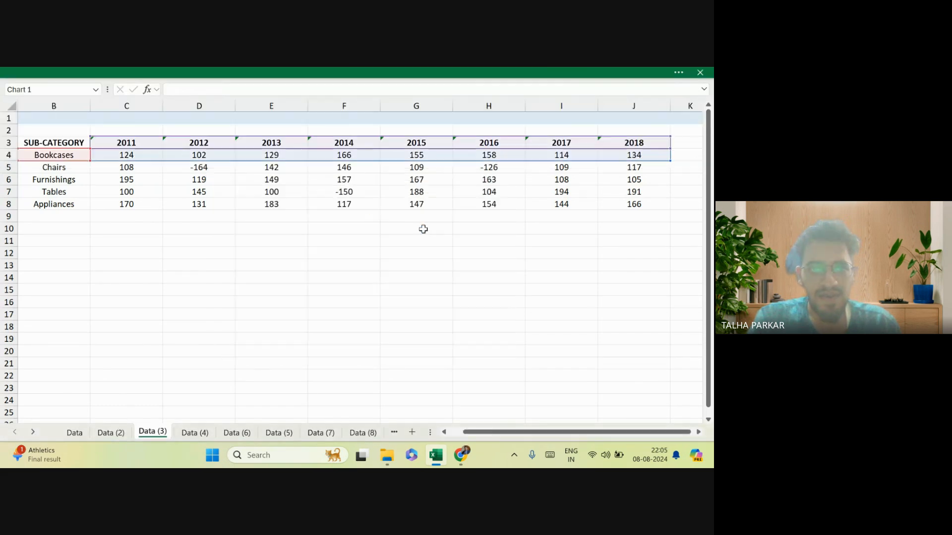
# Change the Bookcases value for 2013 to -129.
pyautogui.click(272, 156)
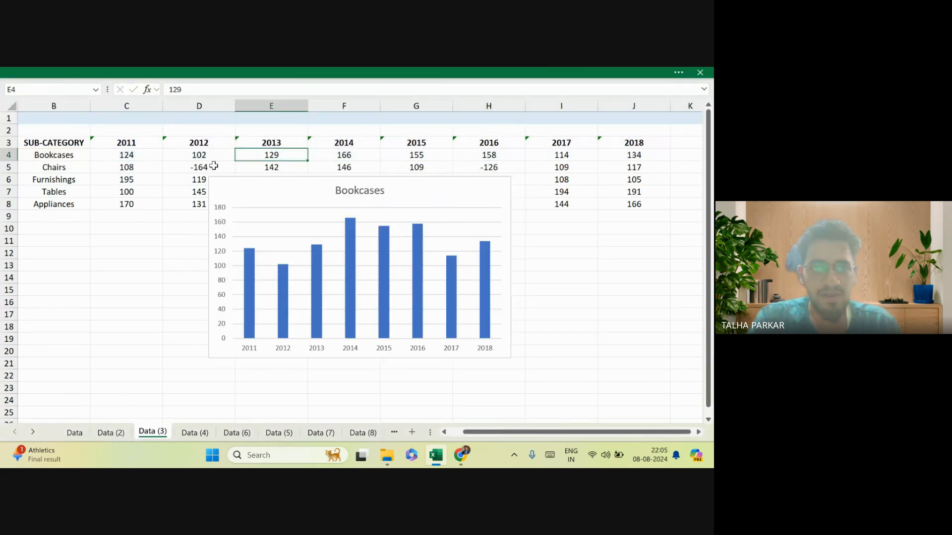
pyautogui.write('-')
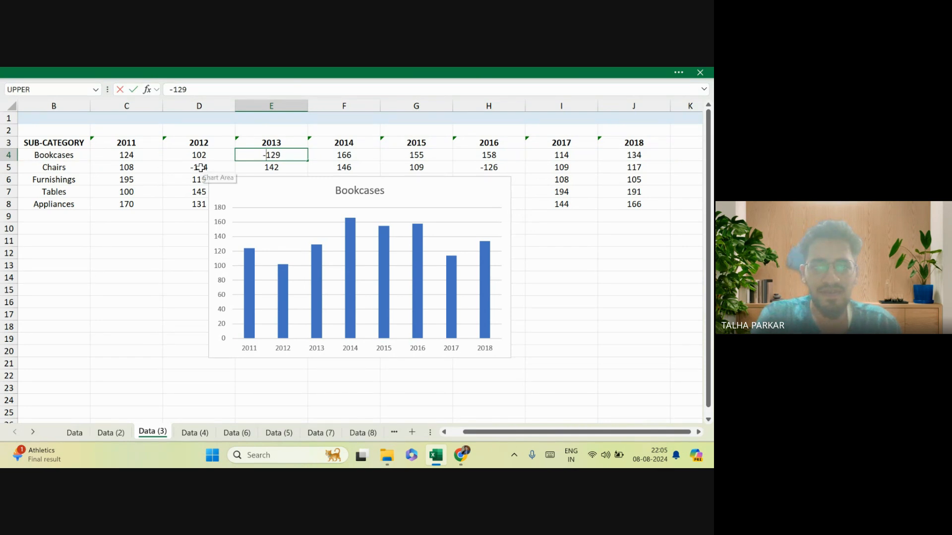
pyautogui.press('Return')
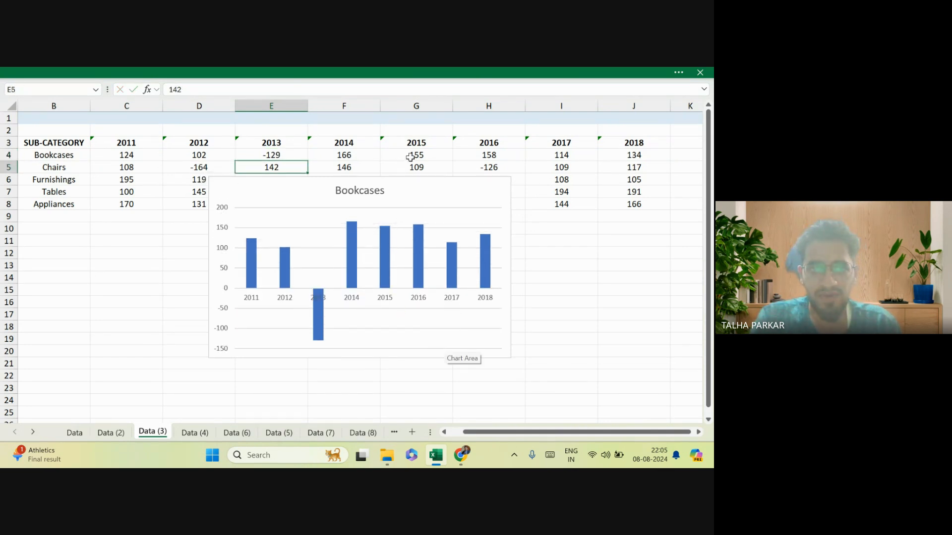
# Insert two blank rows between Bookcases and Chairs, and move the chart up so it starts at row 6.
pyautogui.click(411, 157)
pyautogui.click(66, 158)
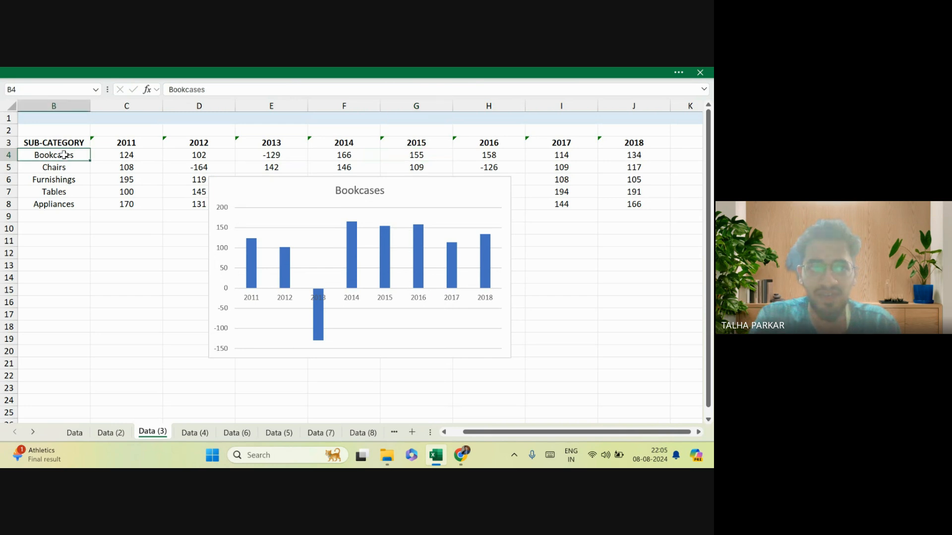
pyautogui.click(13, 167)
pyautogui.hotkey('ctrl', '+')
pyautogui.hotkey('ctrl', '+')
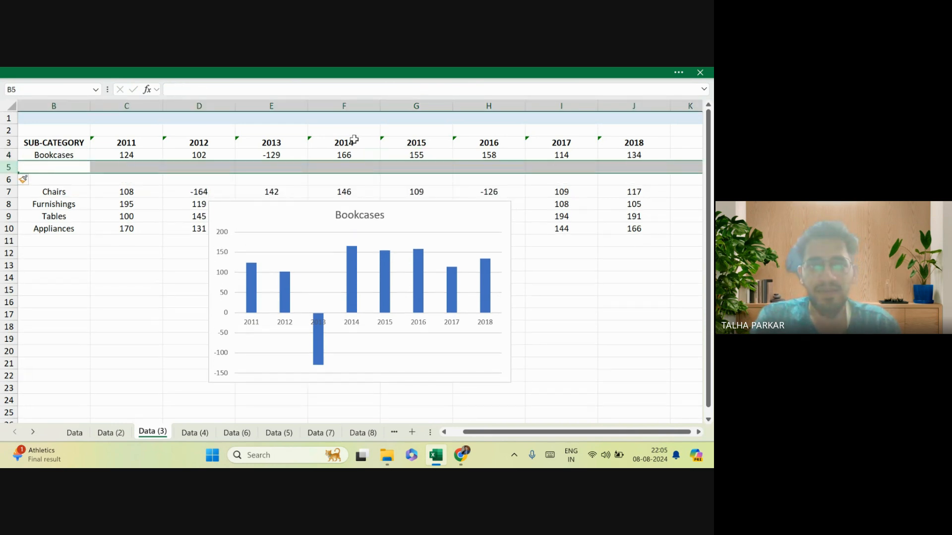
pyautogui.moveTo(393, 211); pyautogui.dragTo(377, 187)
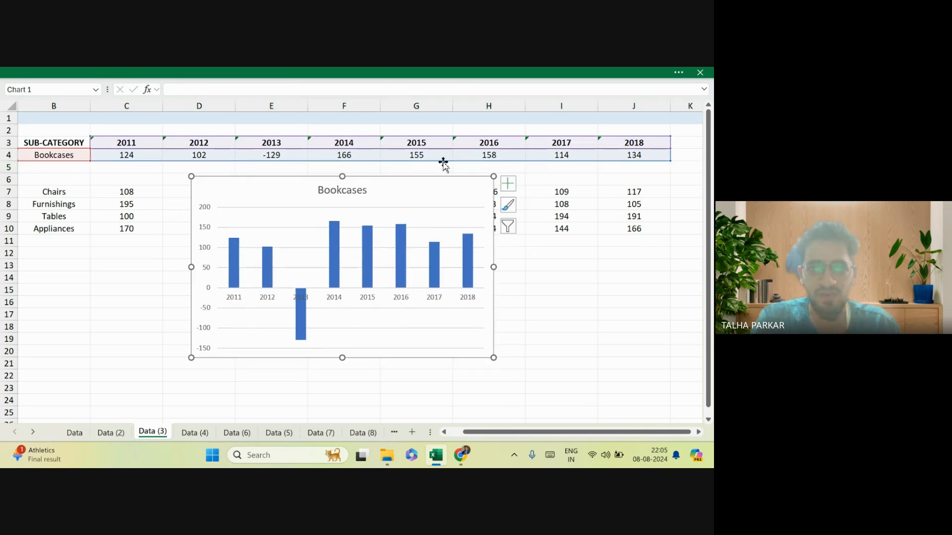
# Change the Bookcases value for 2016 to -158.
pyautogui.click(487, 166)
pyautogui.doubleClick(508, 154)
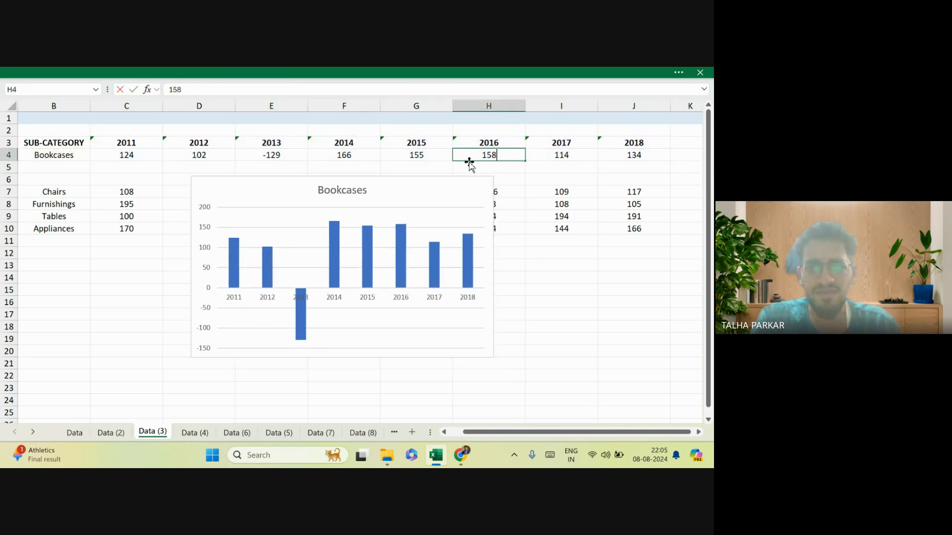
pyautogui.write('-')
pyautogui.press('Return')
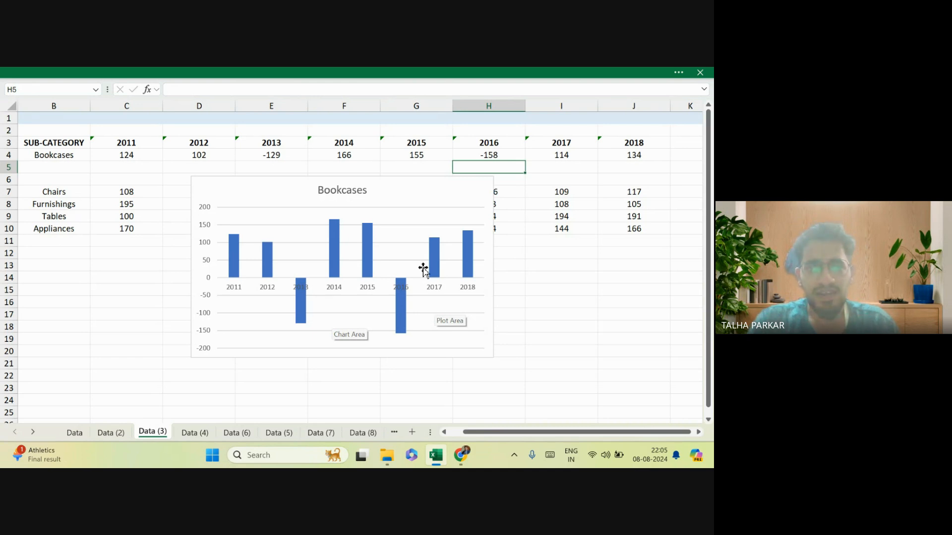
# Try a red fill on all columns of the Bookcases series and undo it.
pyautogui.click(440, 251)
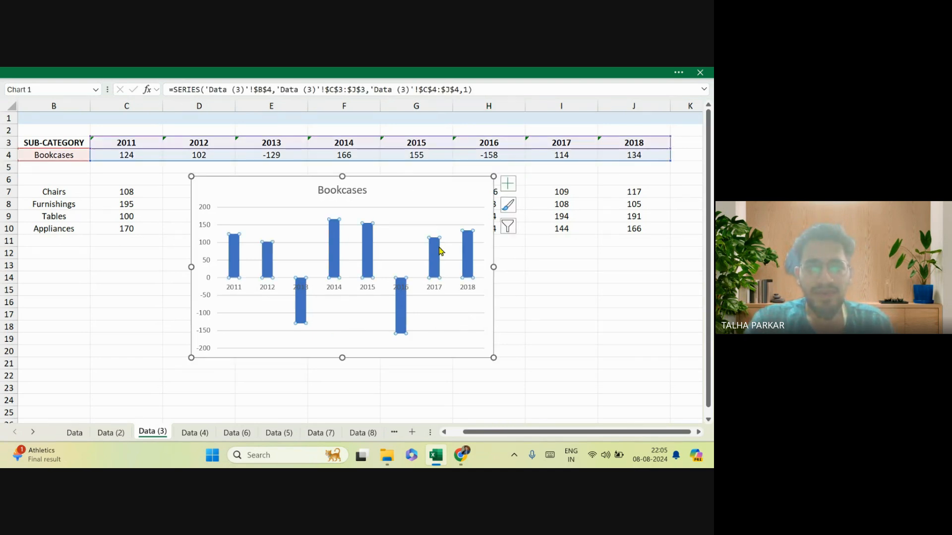
pyautogui.click(401, 72)
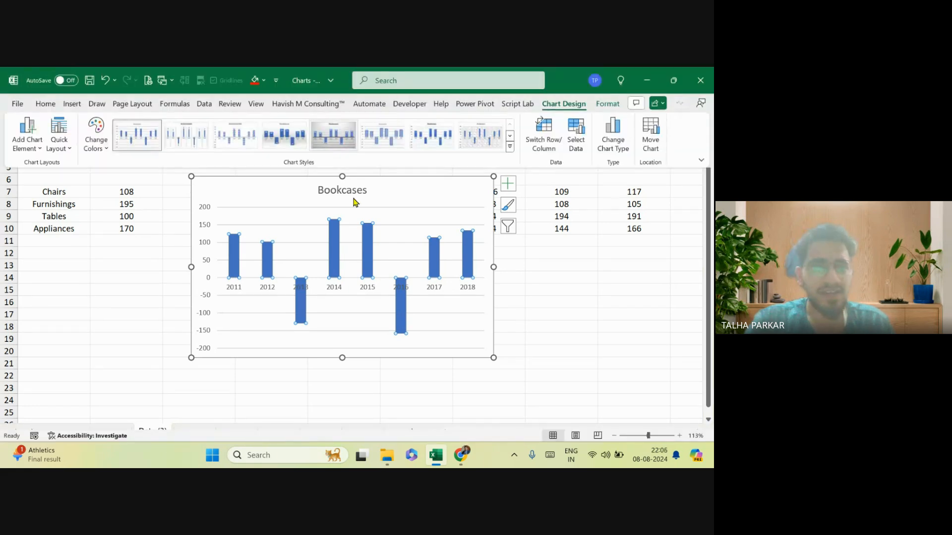
pyautogui.click(259, 81)
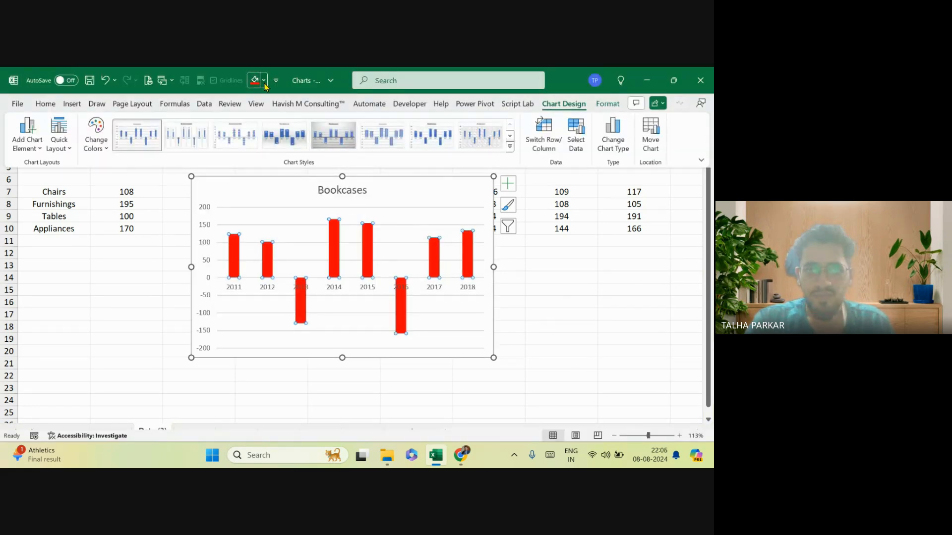
pyautogui.click(264, 83)
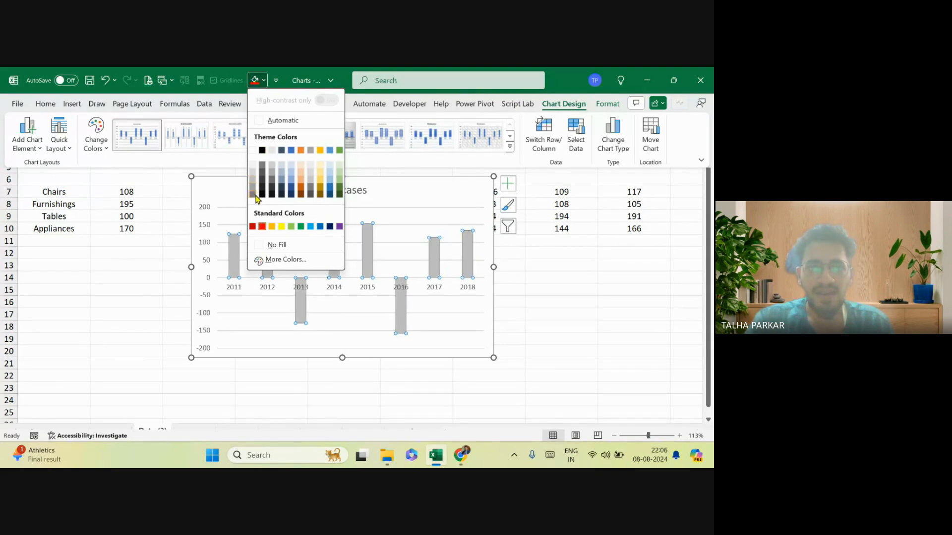
pyautogui.click(513, 258)
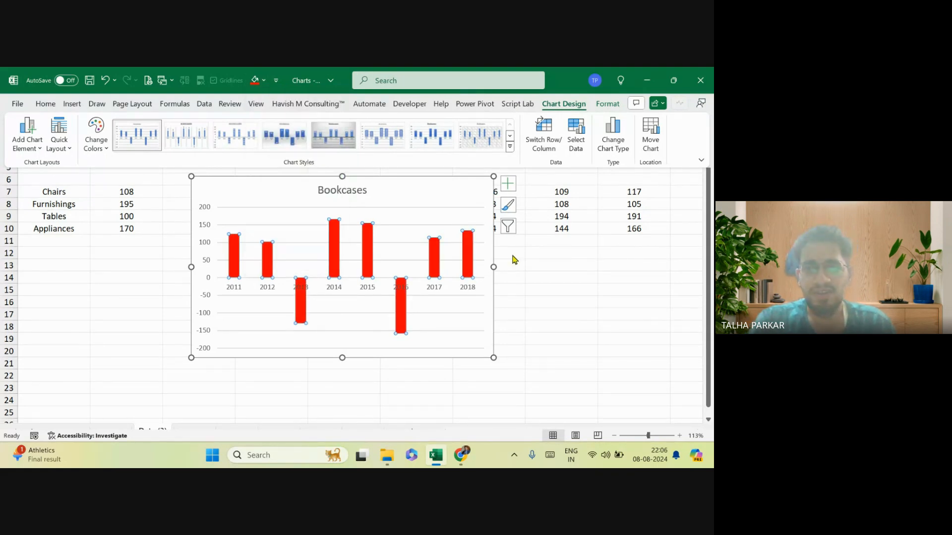
pyautogui.hotkey('ctrl', 'z')
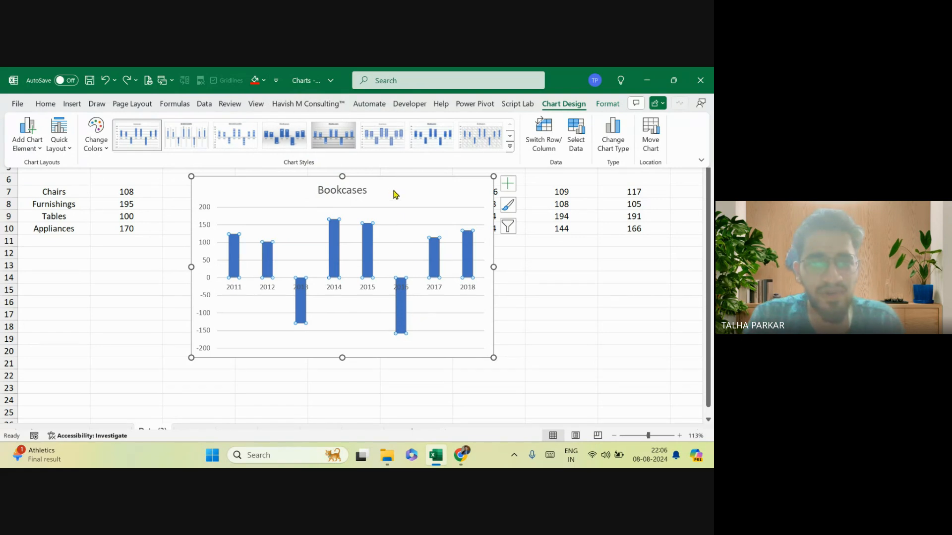
pyautogui.hotkey('ctrl', 'shift', 'F1')
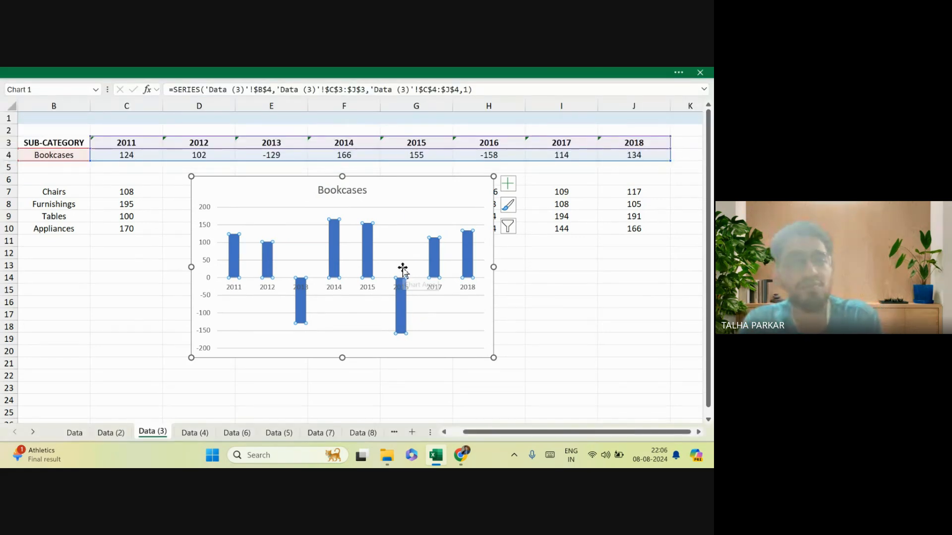
pyautogui.click(537, 263)
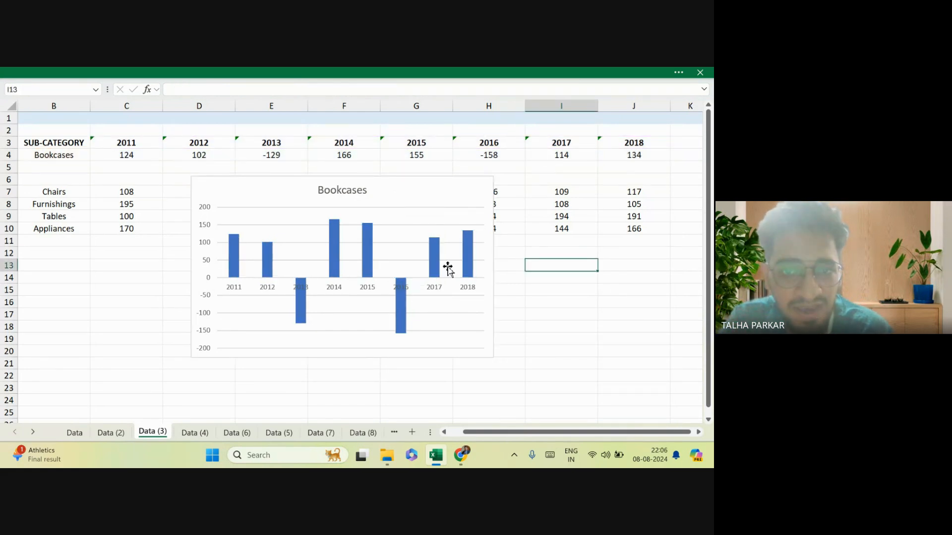
# Turn on Invert if negative in the fill settings of the Bookcases column series.
pyautogui.moveTo(441, 268)
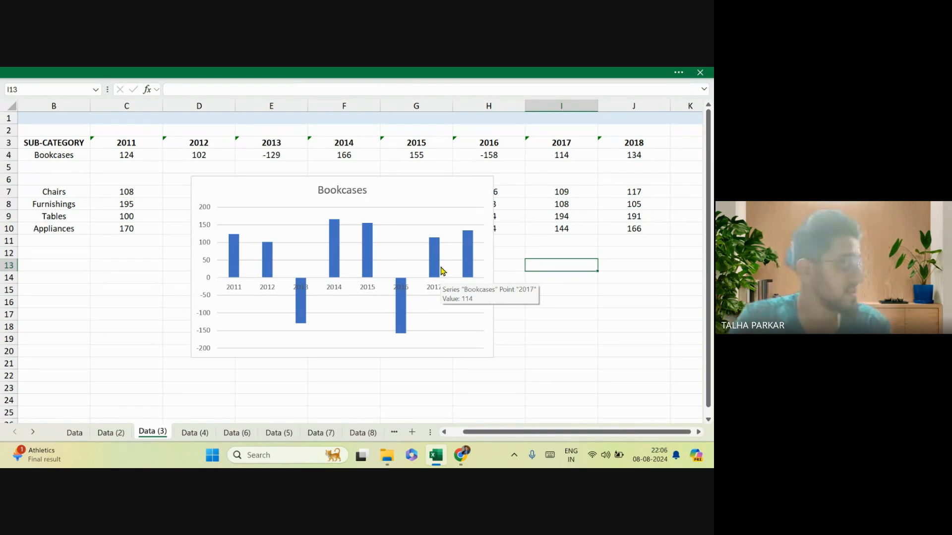
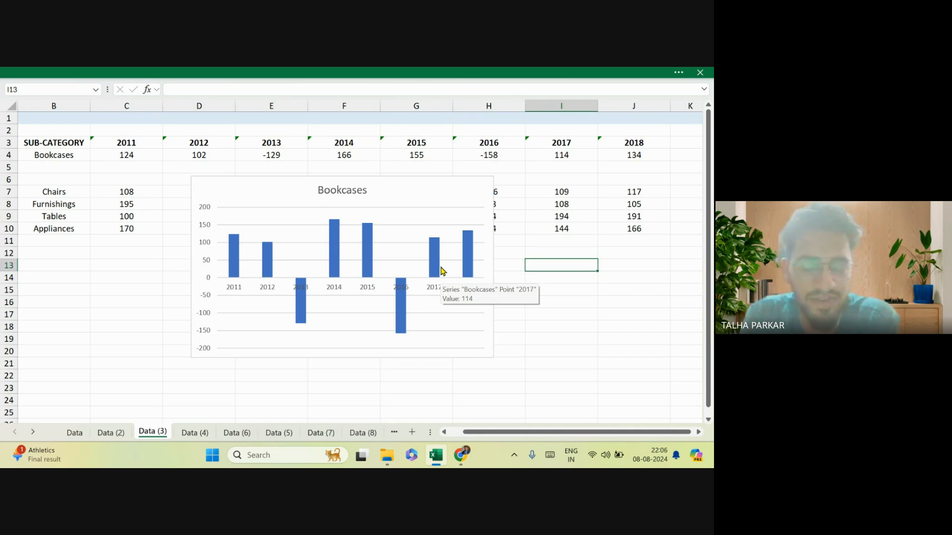
pyautogui.click(431, 267)
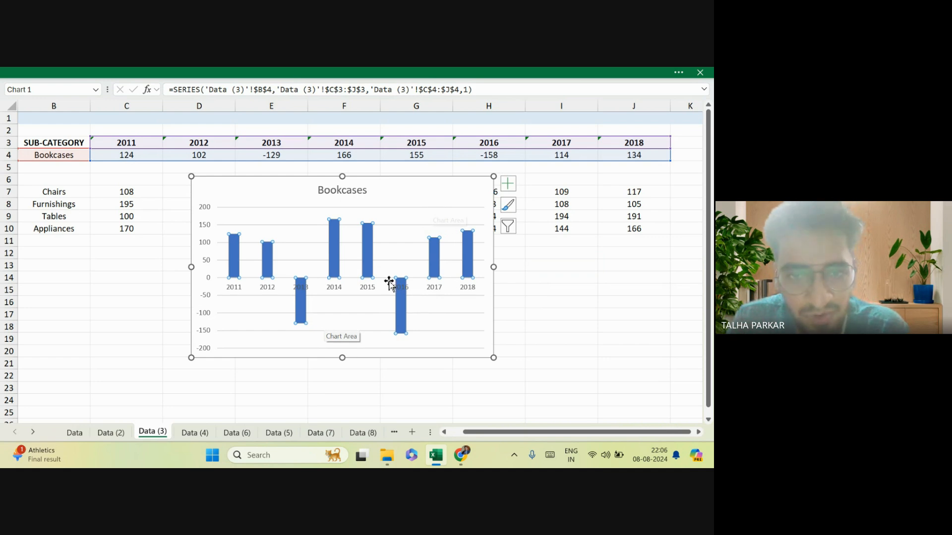
pyautogui.moveTo(398, 330)
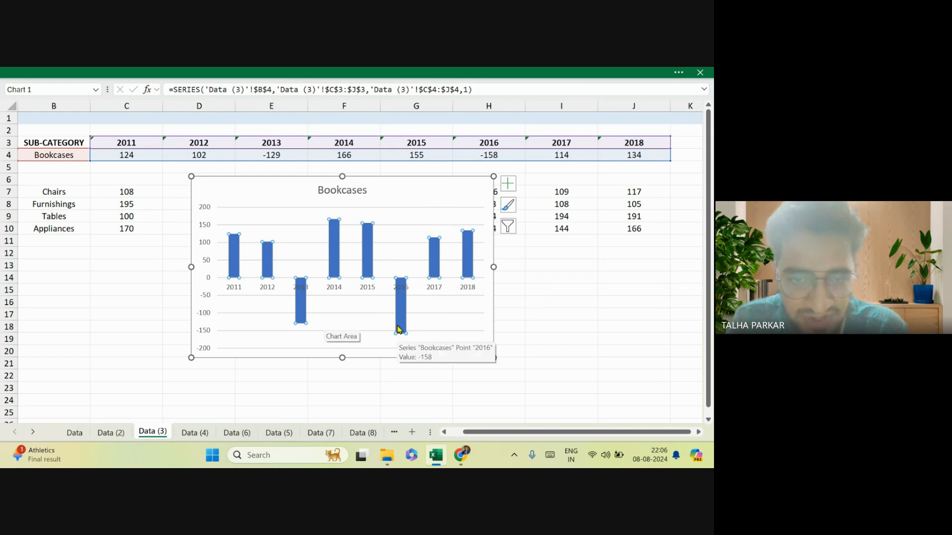
pyautogui.click(408, 194)
pyautogui.rightClick(402, 305)
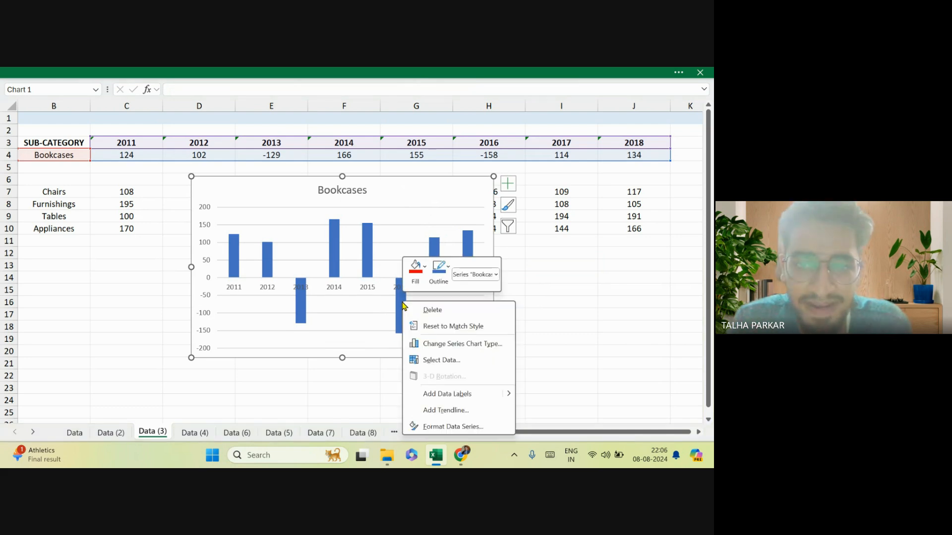
pyautogui.click(452, 426)
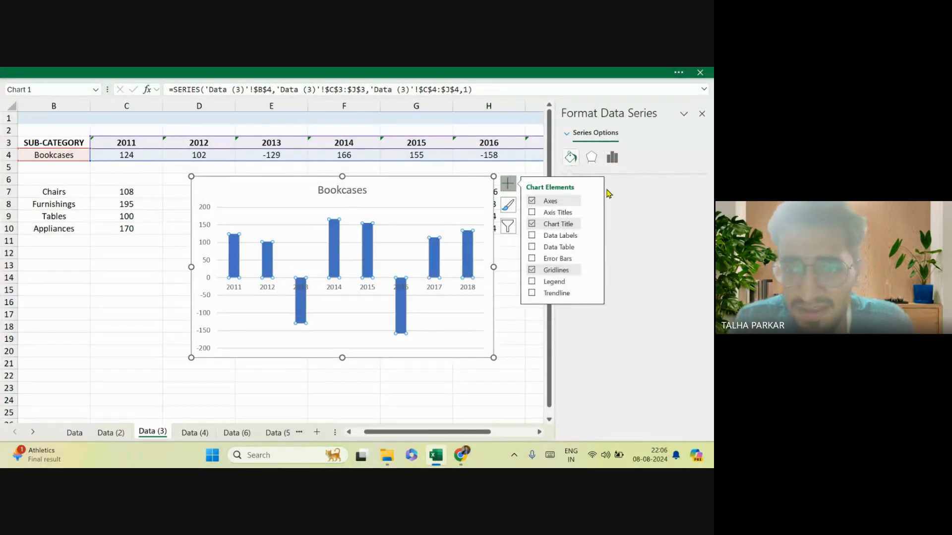
pyautogui.click(570, 157)
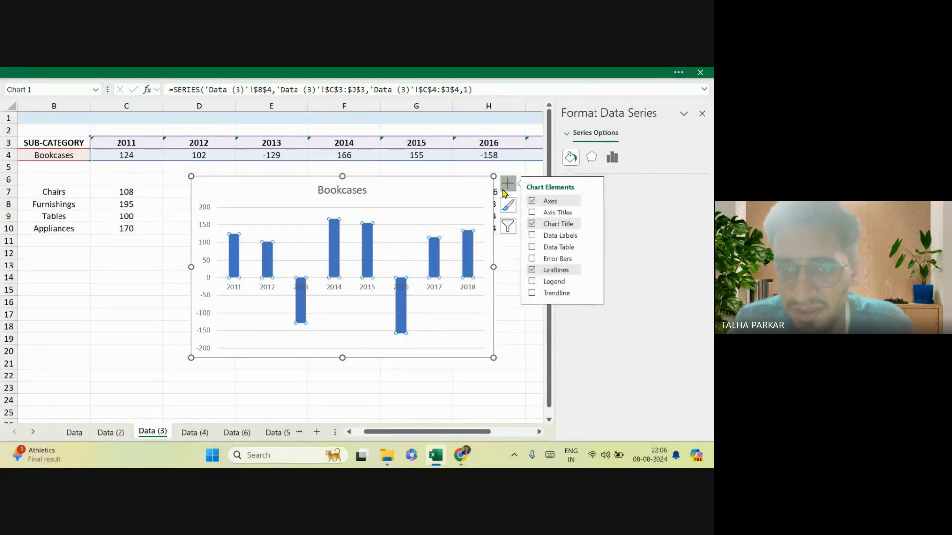
pyautogui.click(574, 184)
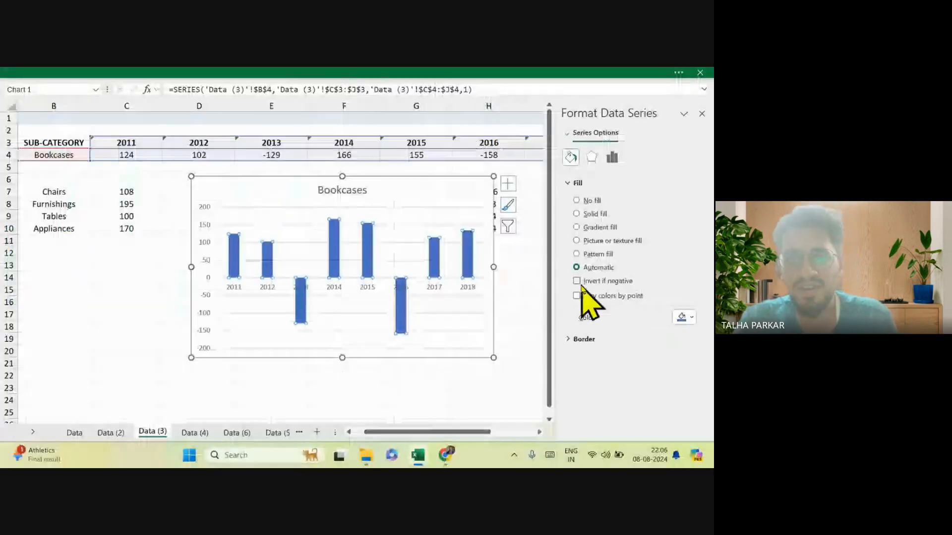
pyautogui.click(577, 282)
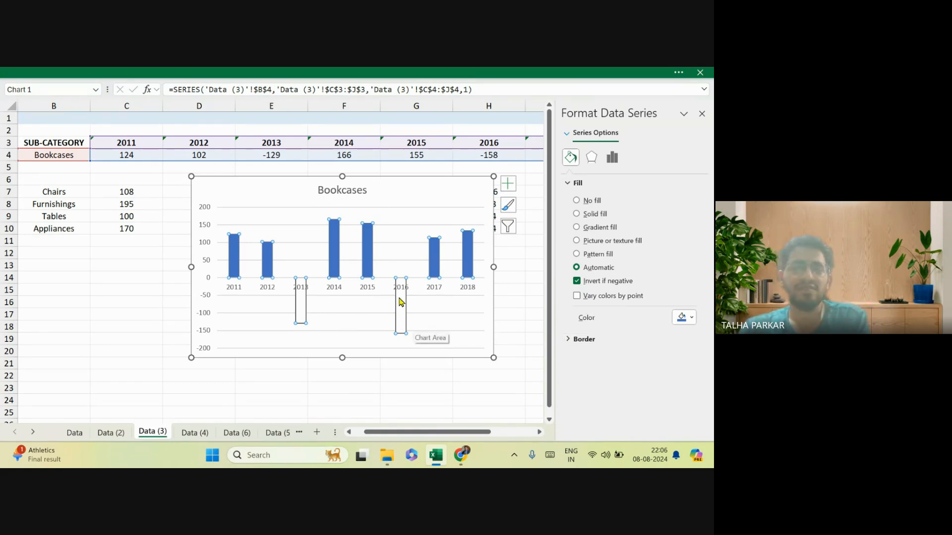
# Set the fill of the Bookcases column series to Solid fill.
pyautogui.click(473, 206)
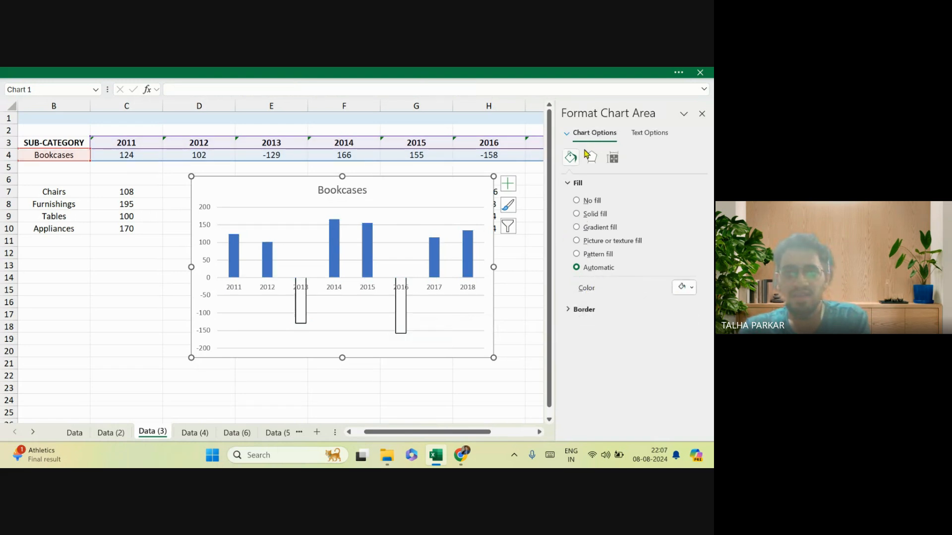
pyautogui.click(368, 258)
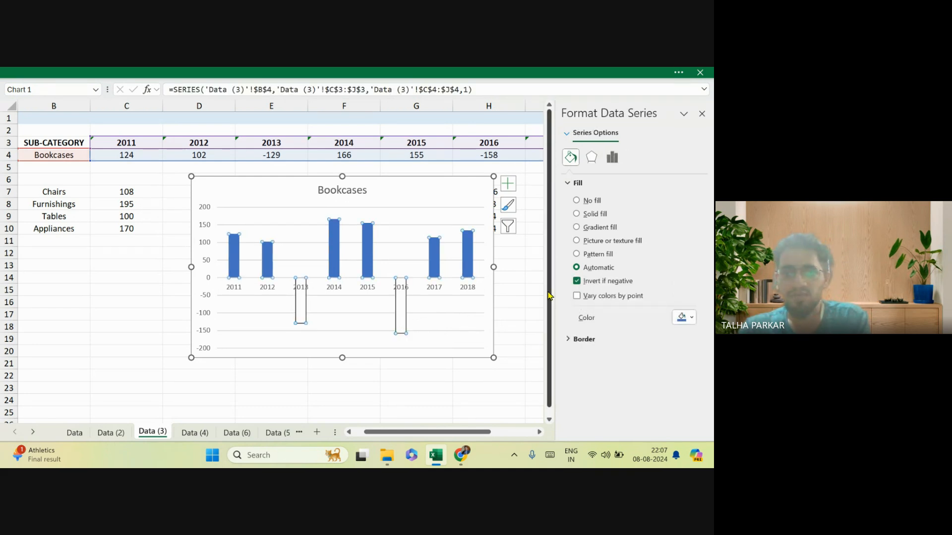
pyautogui.click(693, 317)
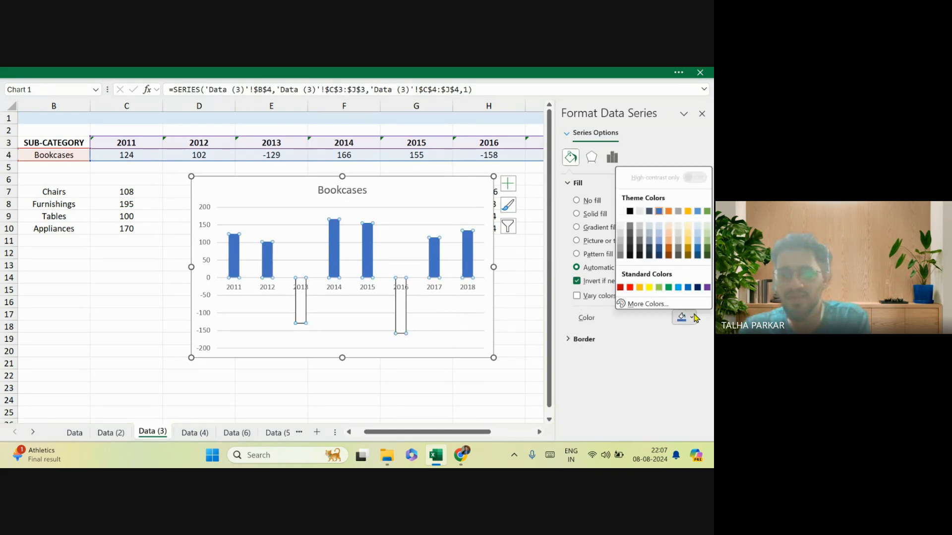
pyautogui.click(692, 349)
pyautogui.click(690, 340)
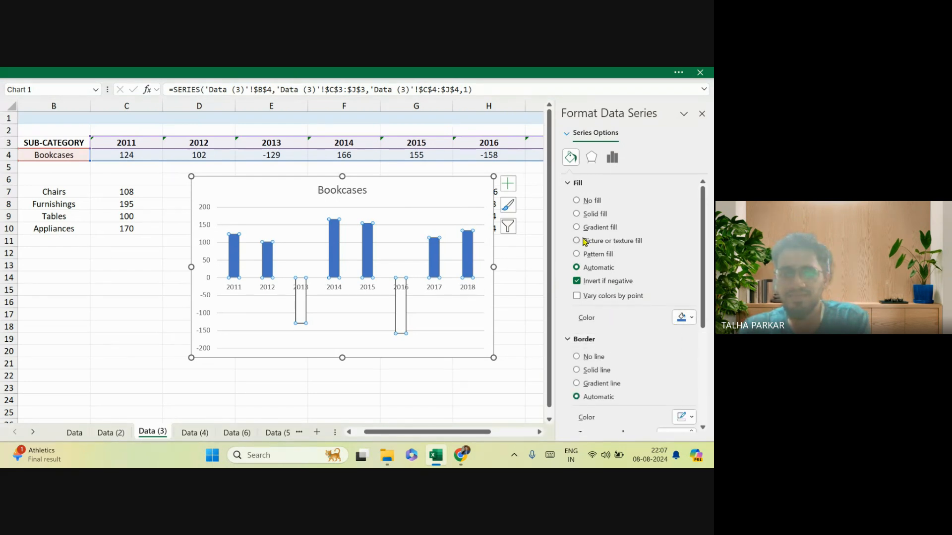
pyautogui.click(577, 214)
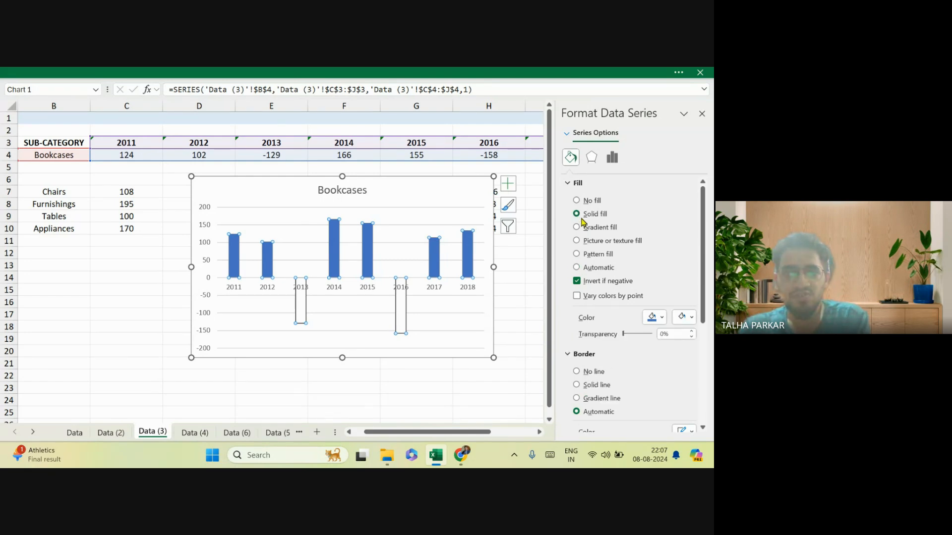
pyautogui.press('ctrl')
pyautogui.press('ctrl')
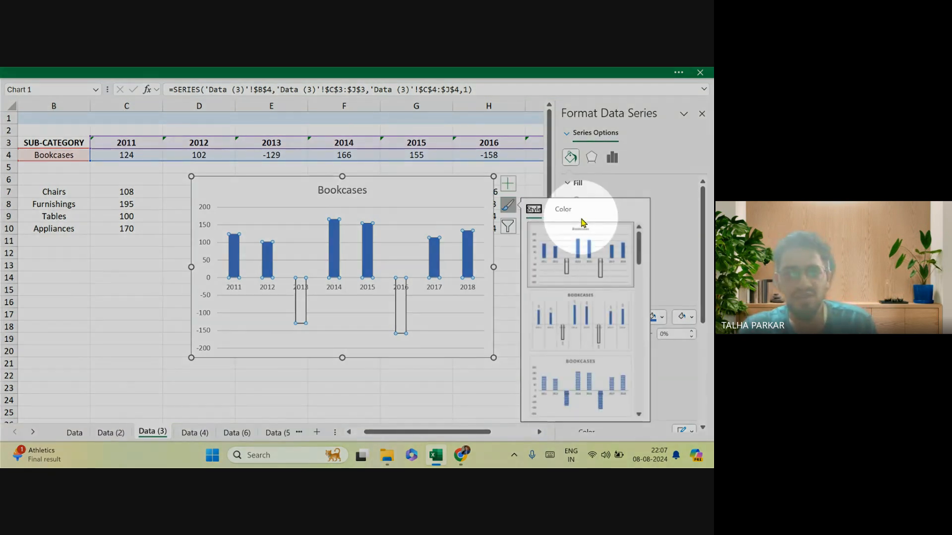
pyautogui.press('Escape')
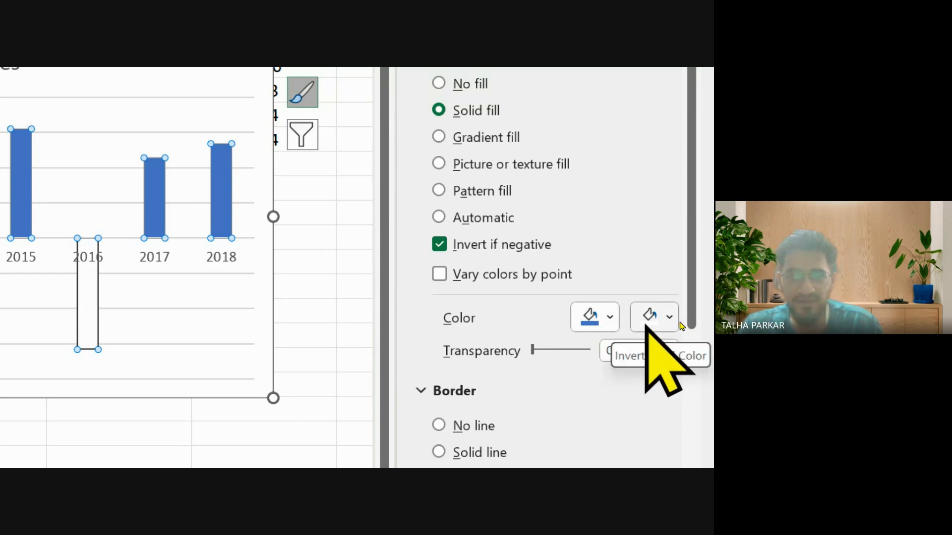
# Set the Bookcases series' inverted colour for negative values to red and its positive fill colour to light green.
pyautogui.click(666, 320)
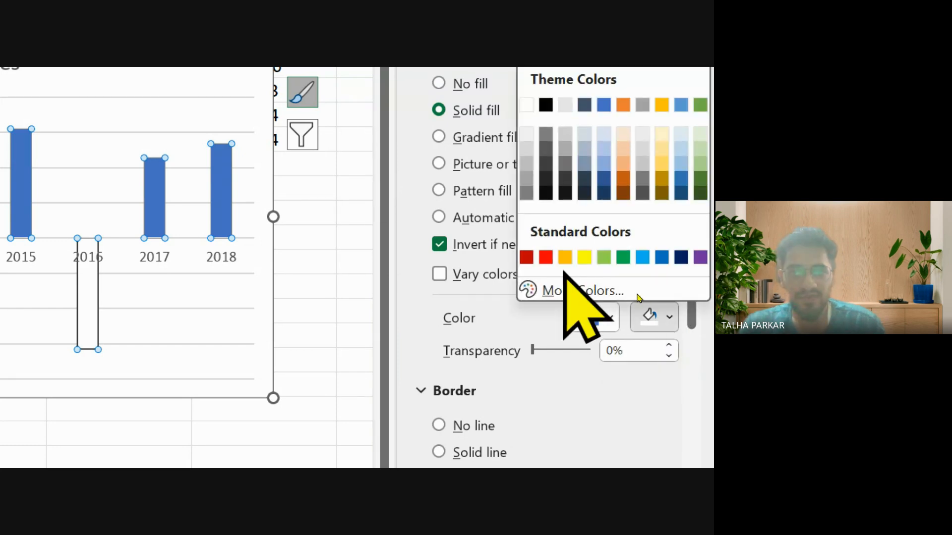
pyautogui.click(542, 255)
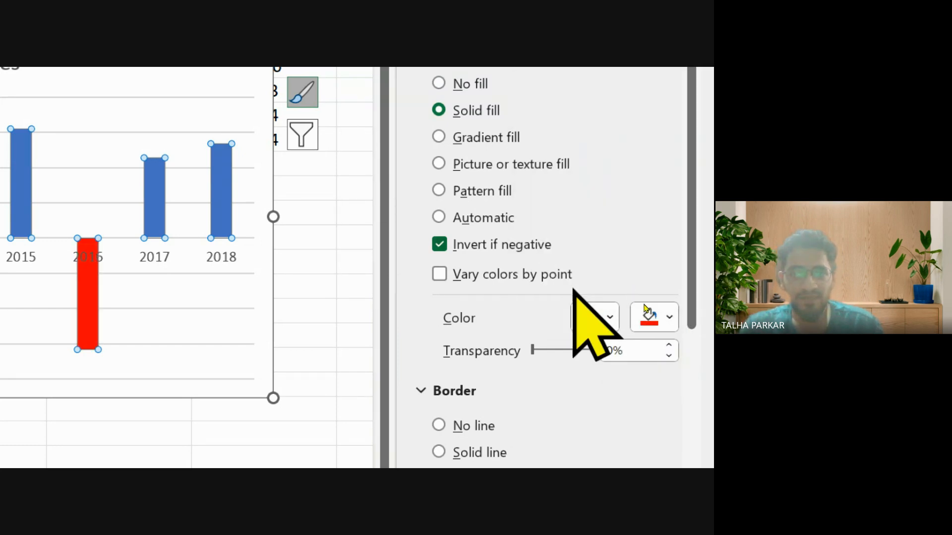
pyautogui.click(593, 318)
pyautogui.click(700, 163)
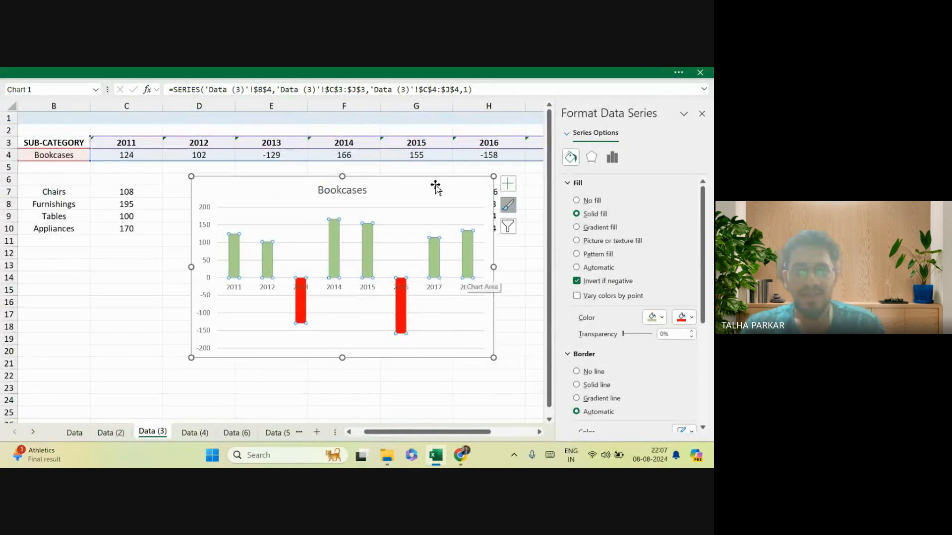
pyautogui.click(425, 167)
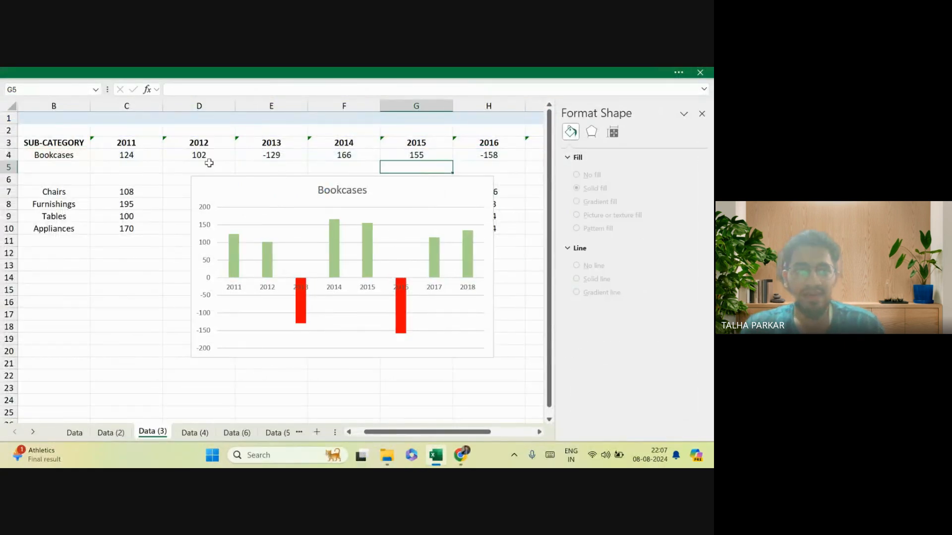
# Test the inverted fill by changing the Bookcases value for 2012 to -102, and restore it to 102.
pyautogui.click(188, 157)
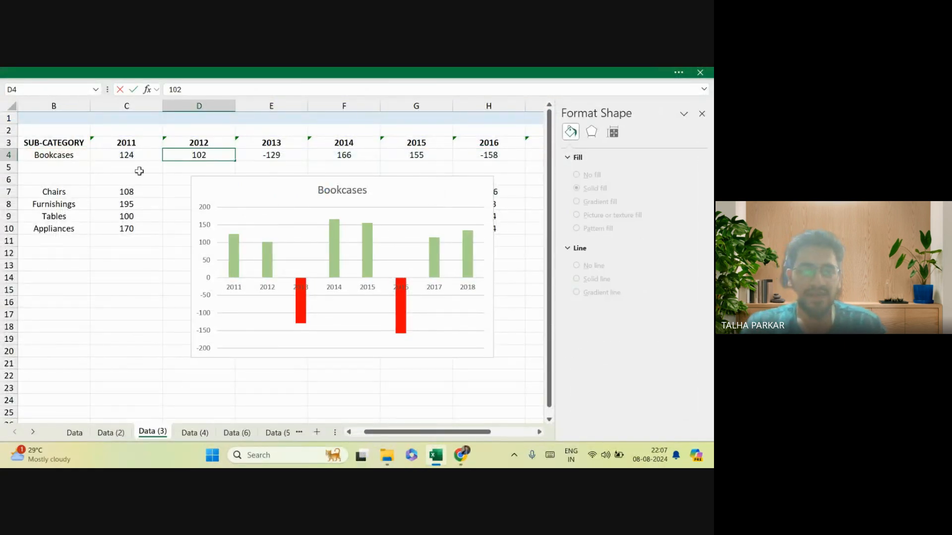
pyautogui.write('-102')
pyautogui.press('Return')
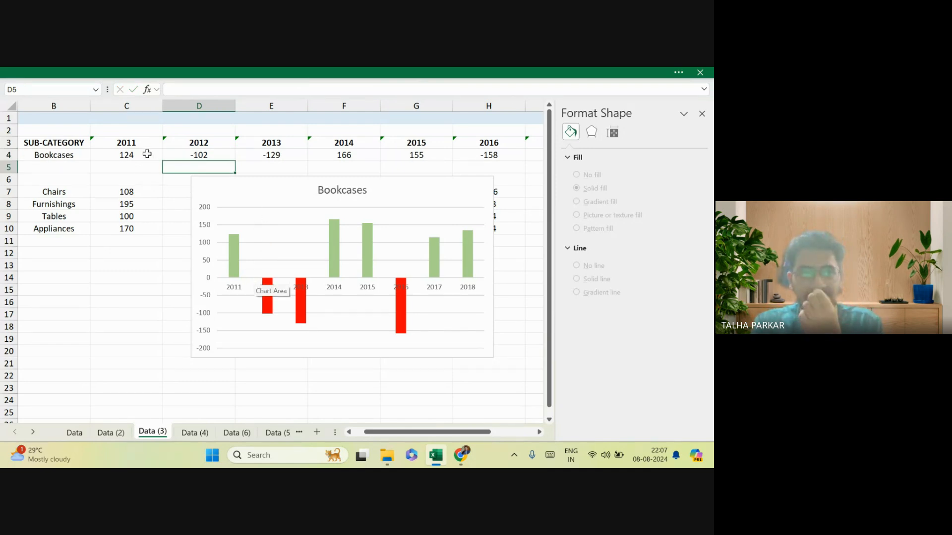
pyautogui.doubleClick(211, 155)
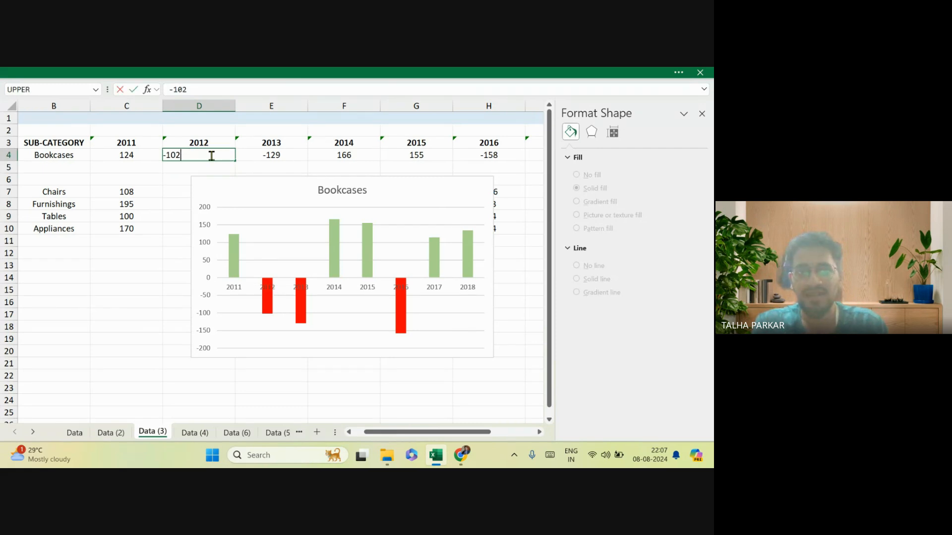
pyautogui.click(167, 156)
pyautogui.press('BackSpace')
pyautogui.press('Return')
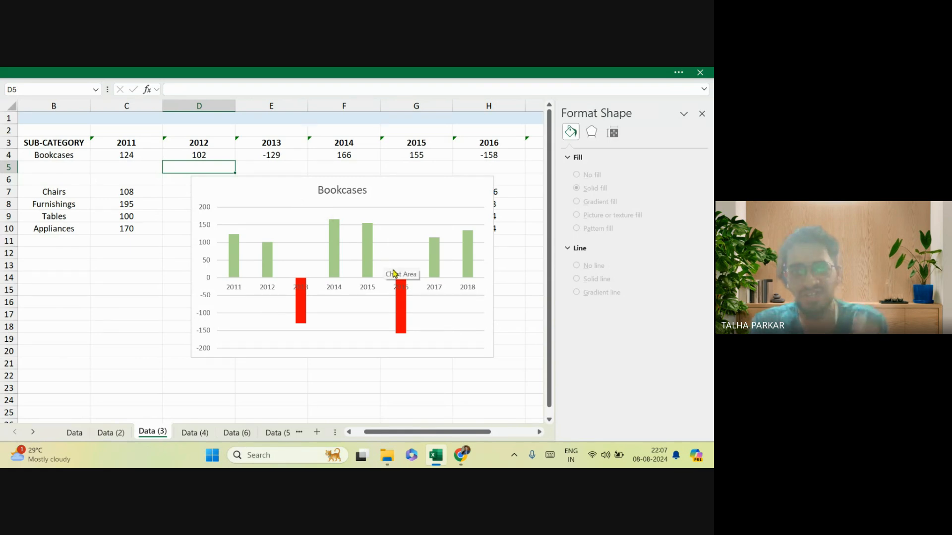
# Move the chart down below the Chairs row and set the label position of its horizontal year axis to High.
pyautogui.moveTo(412, 193); pyautogui.dragTo(396, 216)
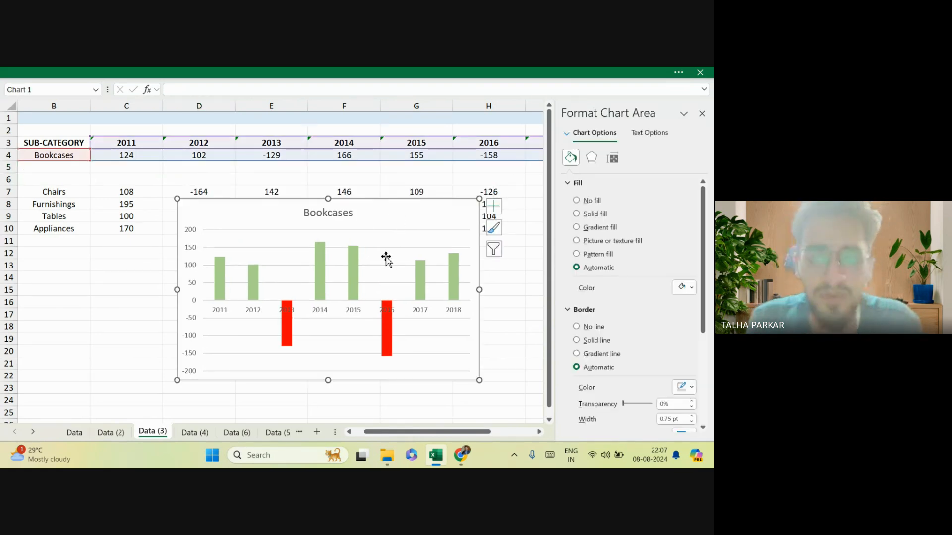
pyautogui.click(349, 311)
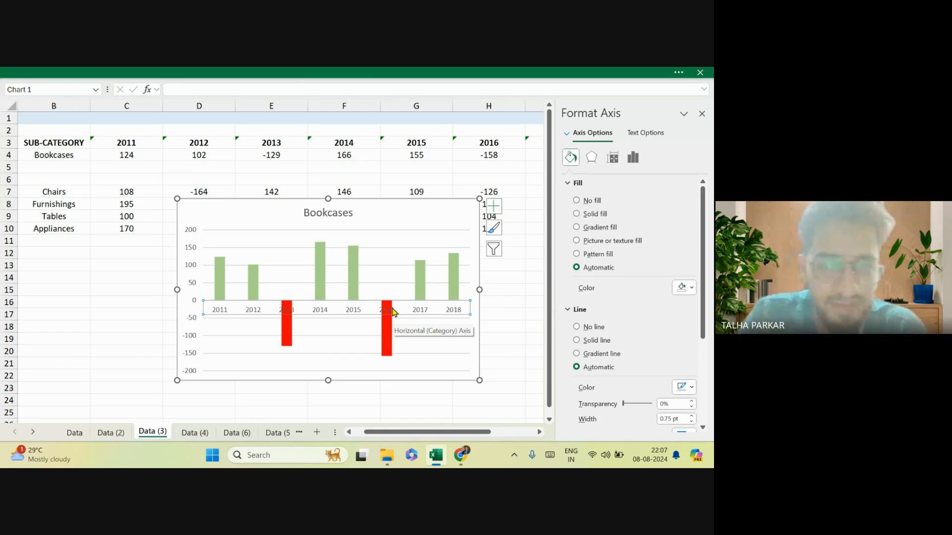
pyautogui.rightClick(423, 315)
pyautogui.click(441, 302)
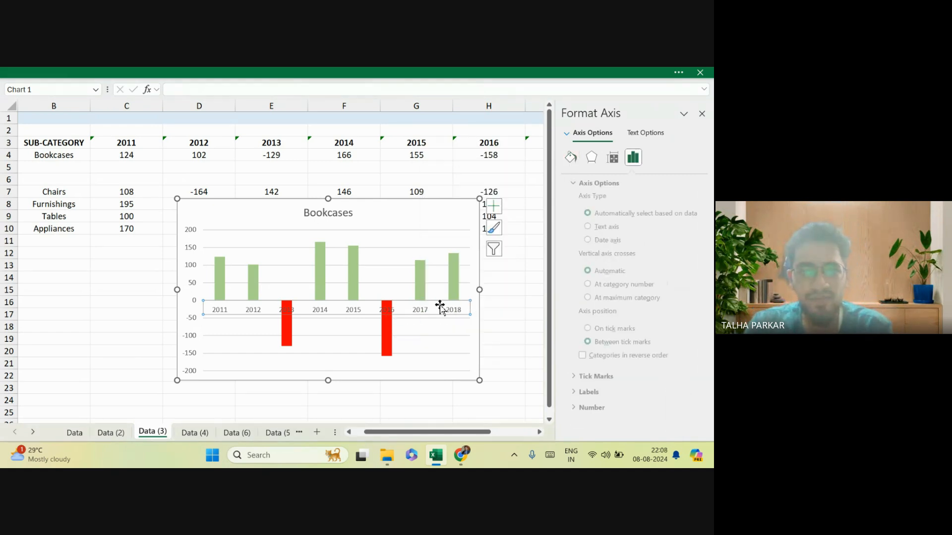
pyautogui.click(569, 395)
pyautogui.press('ctrl')
pyautogui.press('ctrl')
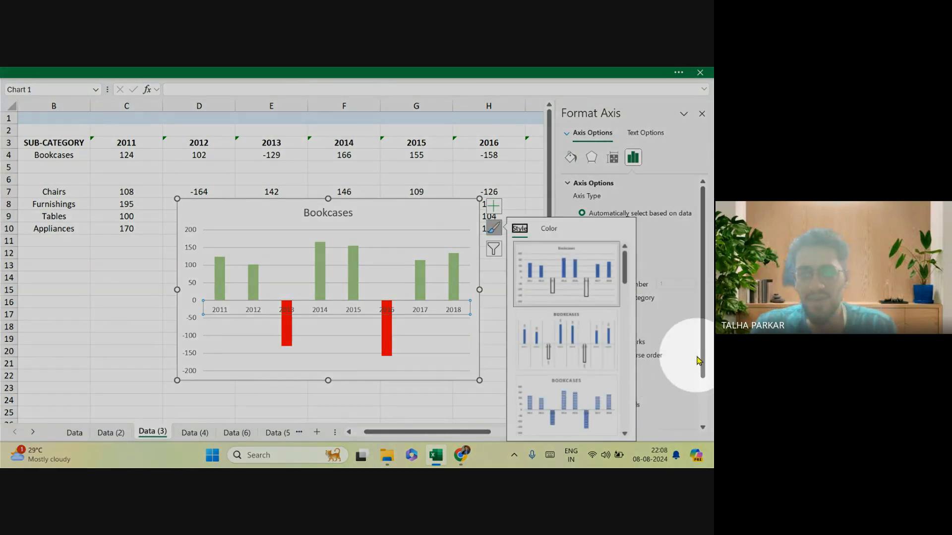
pyautogui.click(697, 356)
pyautogui.moveTo(704, 323); pyautogui.dragTo(705, 401)
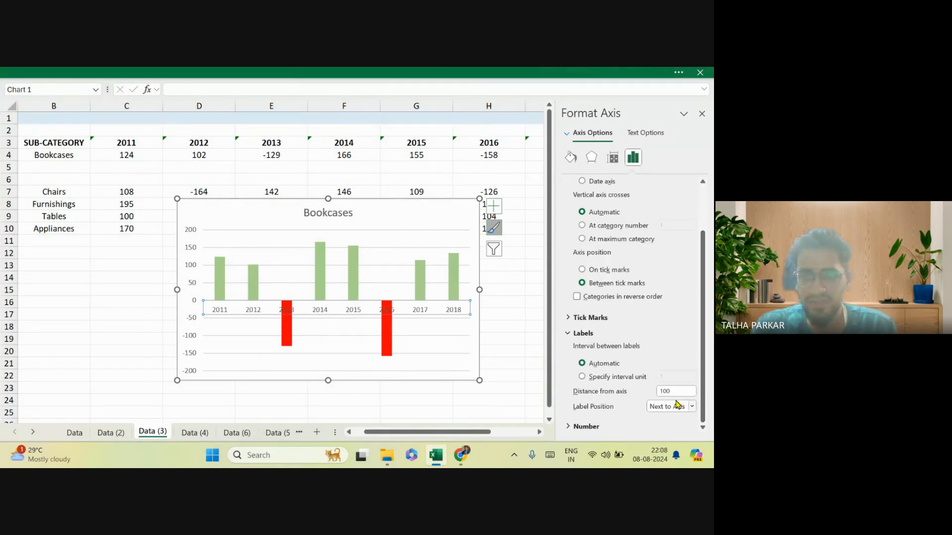
pyautogui.click(691, 407)
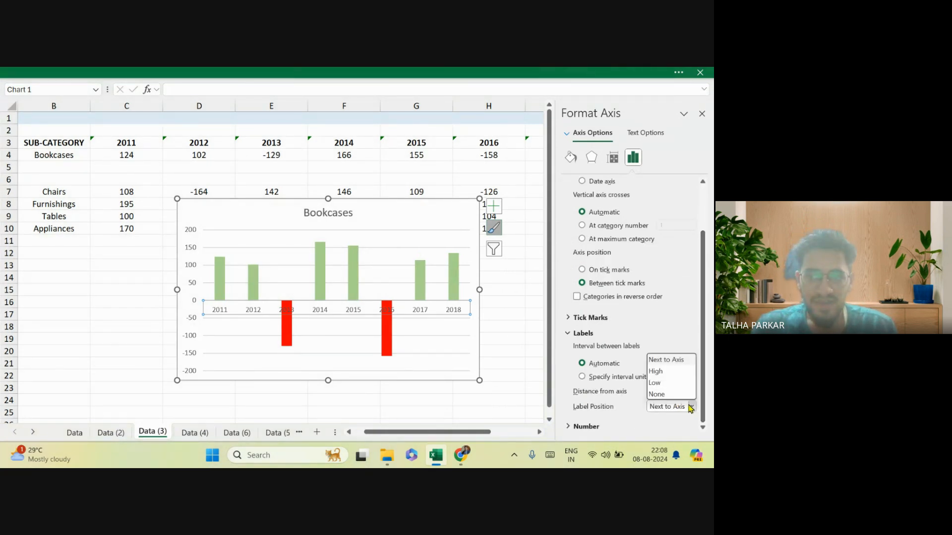
pyautogui.click(677, 380)
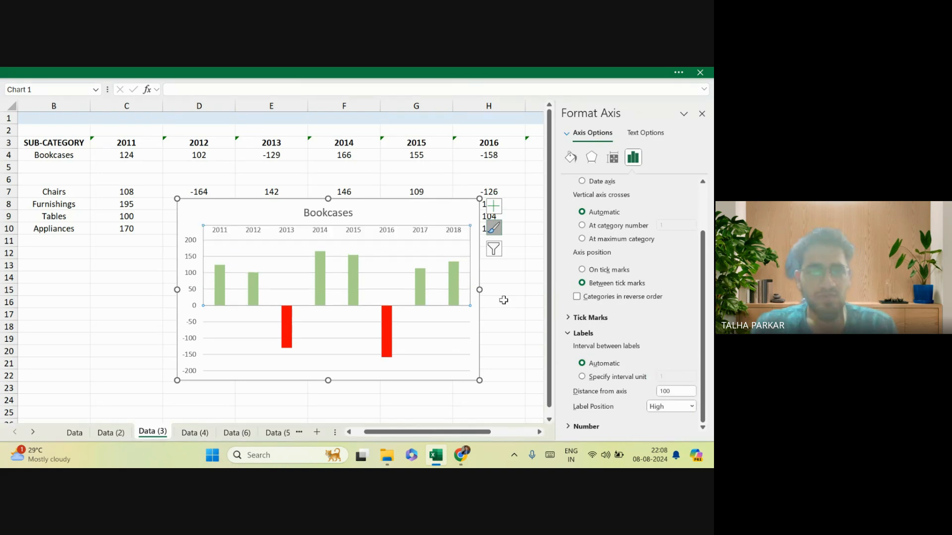
pyautogui.click(494, 327)
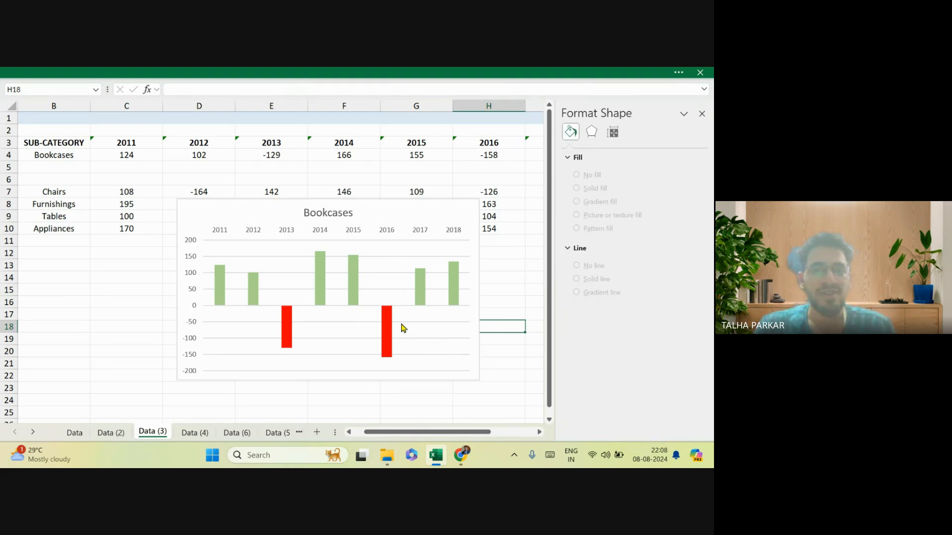
# Move the Bookcases chart down to start at row 9 and select the 2011 header in cell C3.
pyautogui.moveTo(410, 207); pyautogui.dragTo(410, 224)
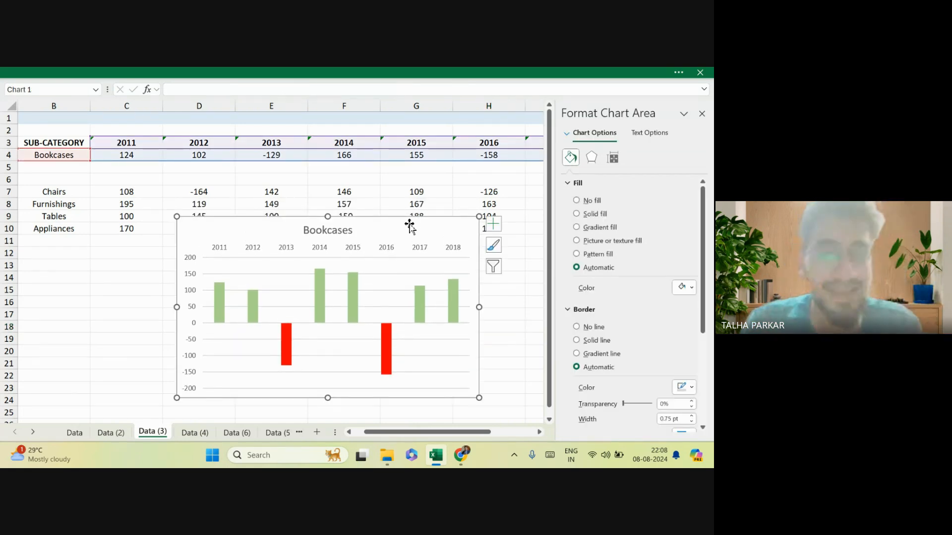
pyautogui.click(212, 201)
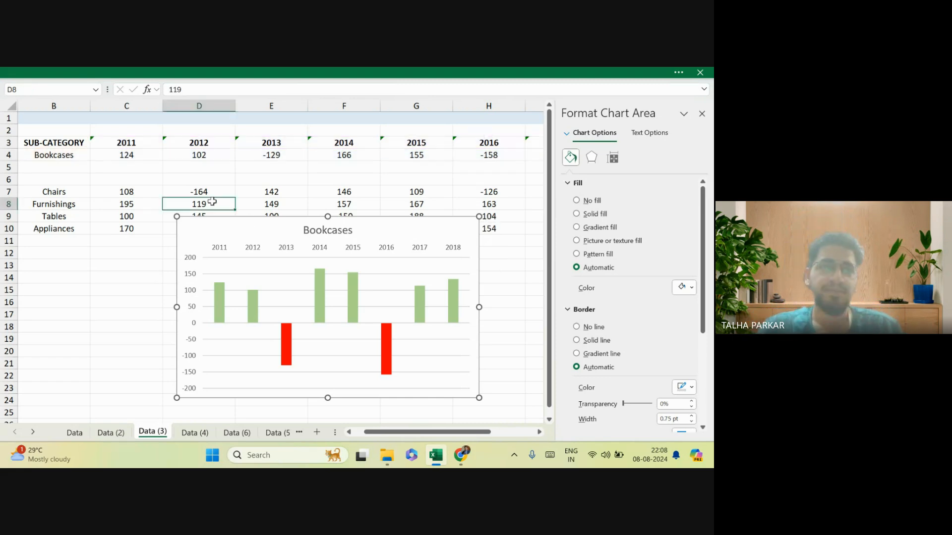
pyautogui.click(138, 197)
pyautogui.press('Up')
pyautogui.press('Up')
pyautogui.press('Up')
pyautogui.press('Up')
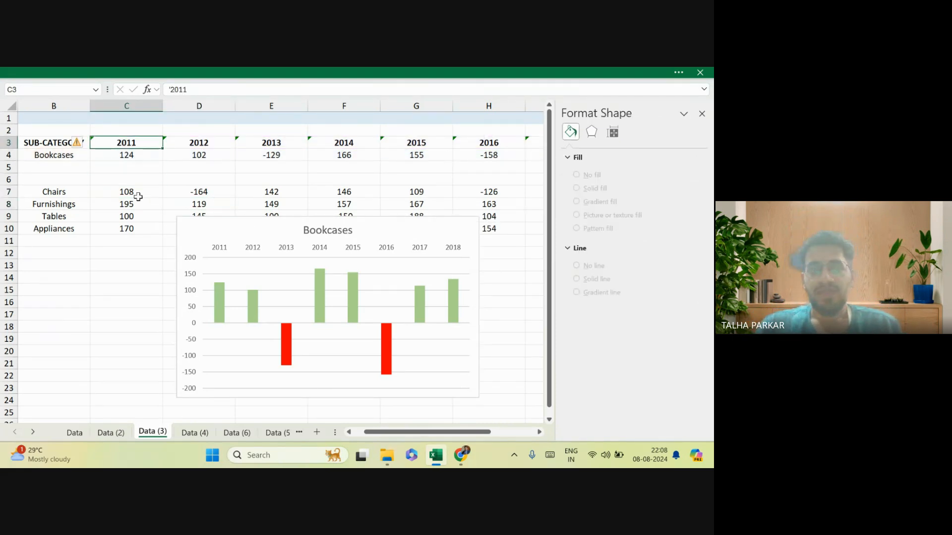
# Copy the SUB-CATEGORY and Bookcases rows for 2011–2014 (B3:F4) to L3 and fit column L's width to its contents.
pyautogui.press('Left')
pyautogui.hotkey('shift', 'Right')
pyautogui.hotkey('shift', 'Right')
pyautogui.hotkey('shift', 'Right')
pyautogui.hotkey('shift', 'Right')
pyautogui.hotkey('shift', 'Down')
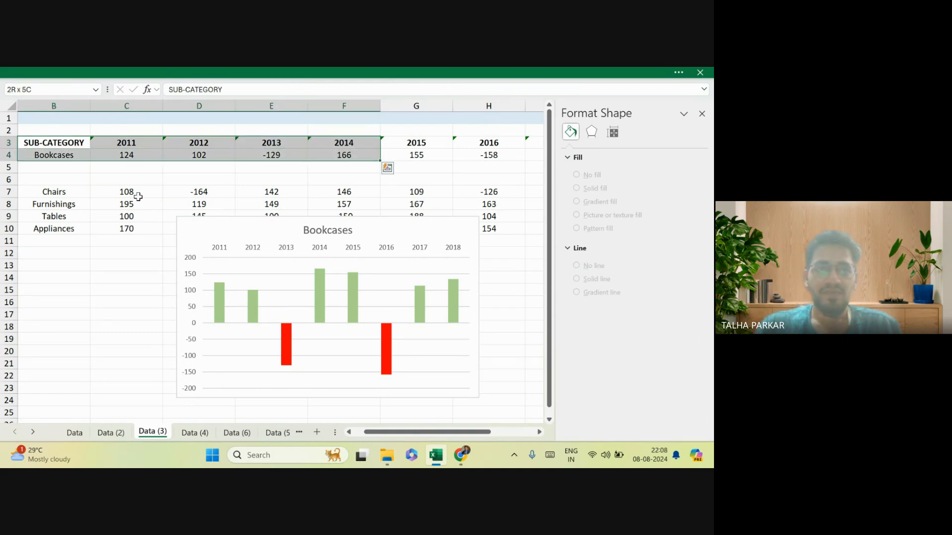
pyautogui.hotkey('ctrl', 'c')
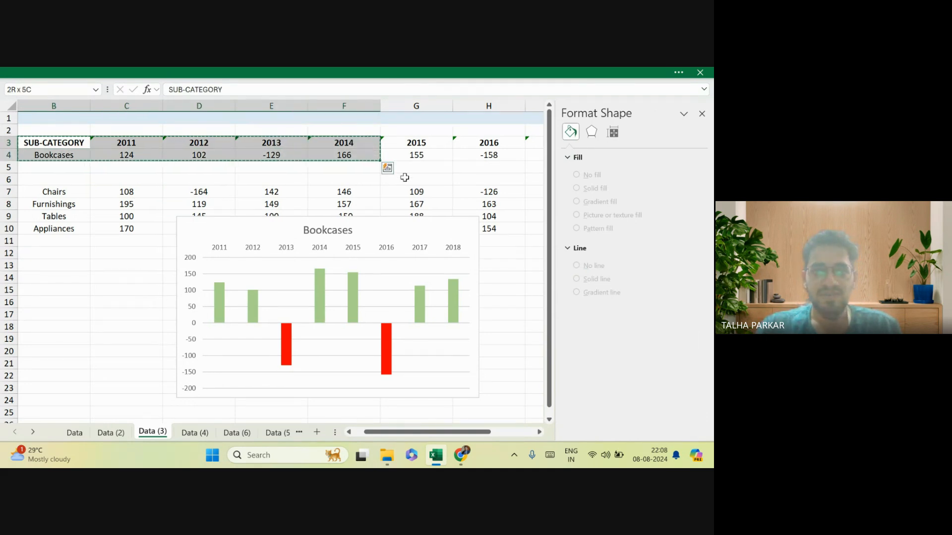
pyautogui.hscroll(5, 404, 177)
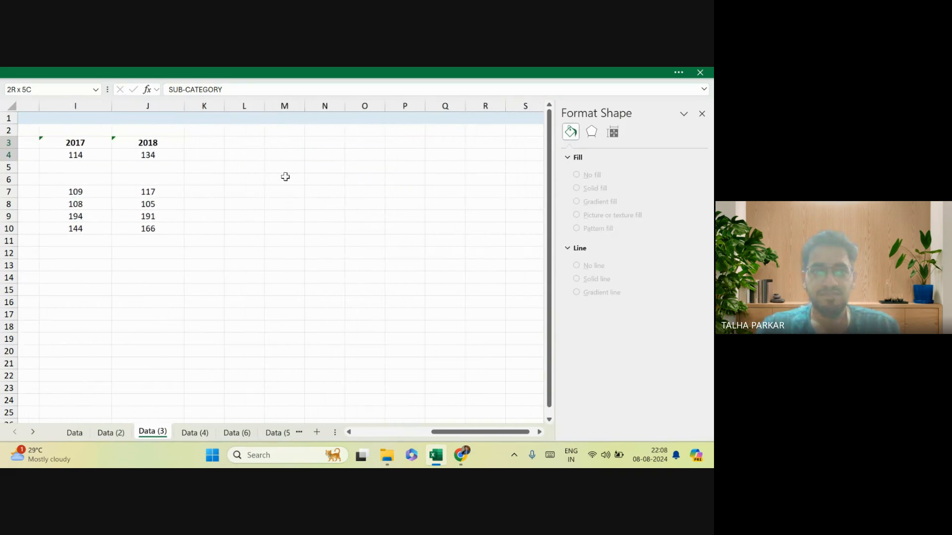
pyautogui.click(257, 144)
pyautogui.hotkey('ctrl', 'v')
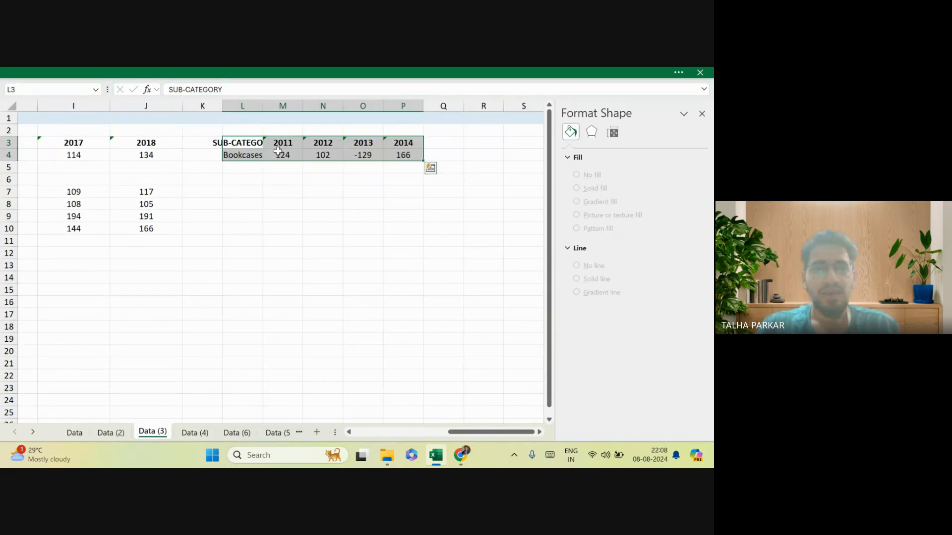
pyautogui.doubleClick(260, 109)
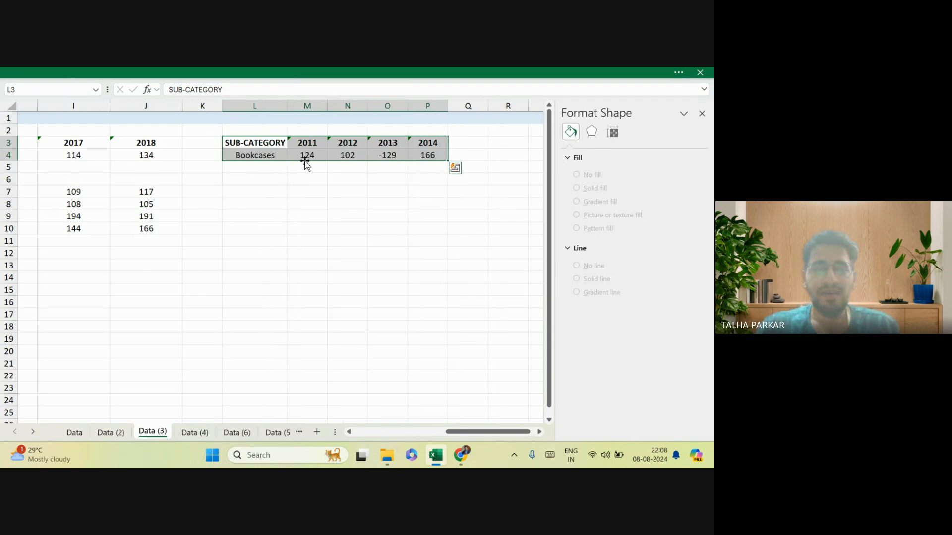
# Convert the copied 2011 and 2012 headers in M3 and N3 to numbers by removing their leading apostrophes.
pyautogui.click(300, 154)
pyautogui.press('Up')
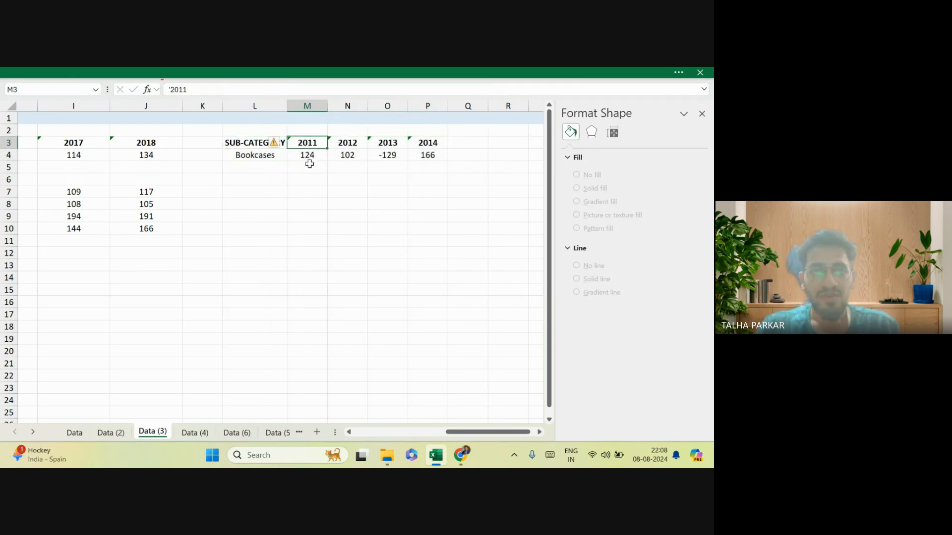
pyautogui.doubleClick(307, 143)
pyautogui.press('Home')
pyautogui.press('Delete')
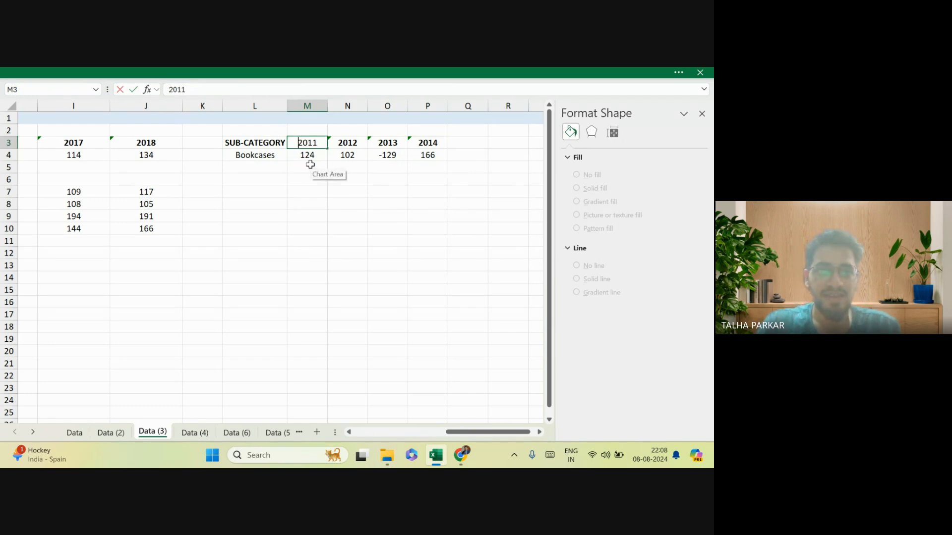
pyautogui.press('Return')
pyautogui.press('Right')
pyautogui.doubleClick(340, 143)
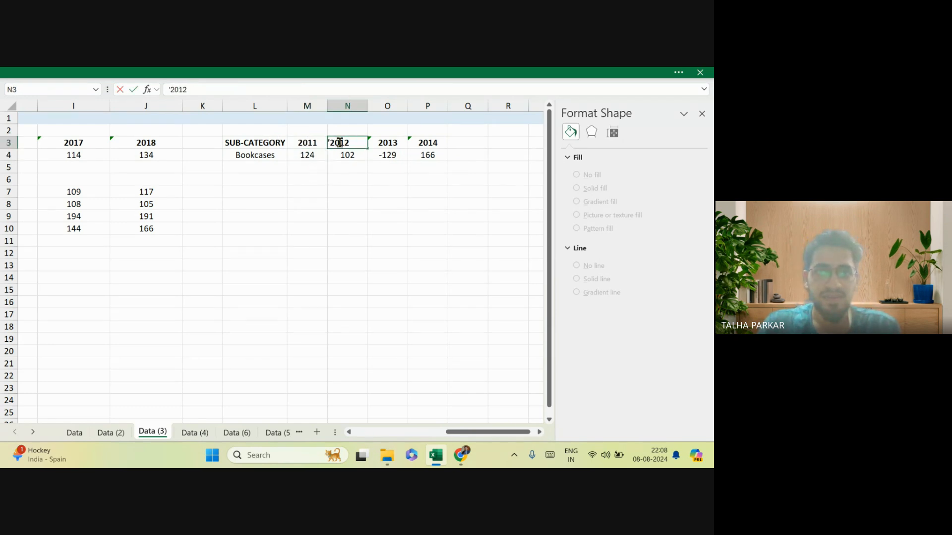
pyautogui.press('Home')
pyautogui.press('Delete')
pyautogui.press('Tab')
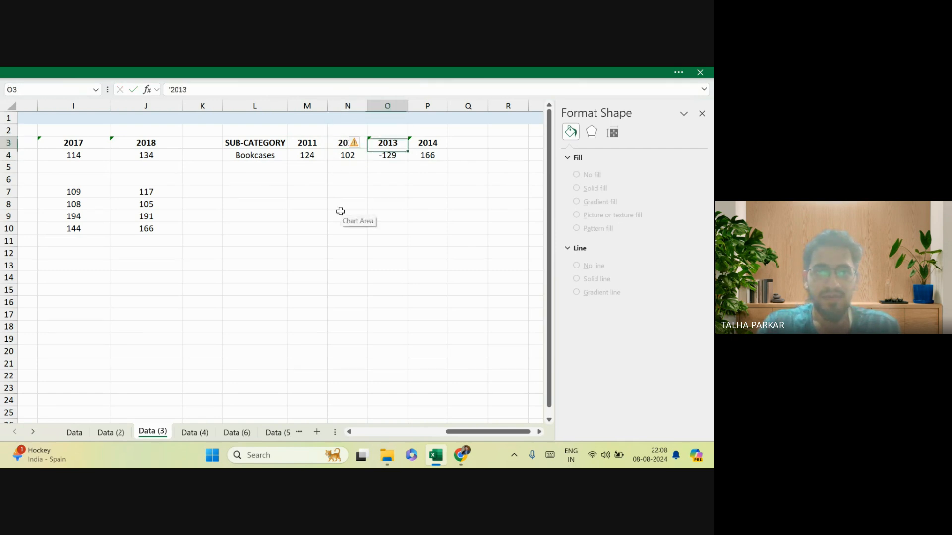
# Remove the leading apostrophes from the 2013 and 2014 headers in O3 and P3 so they are stored as numbers.
pyautogui.doubleClick(393, 144)
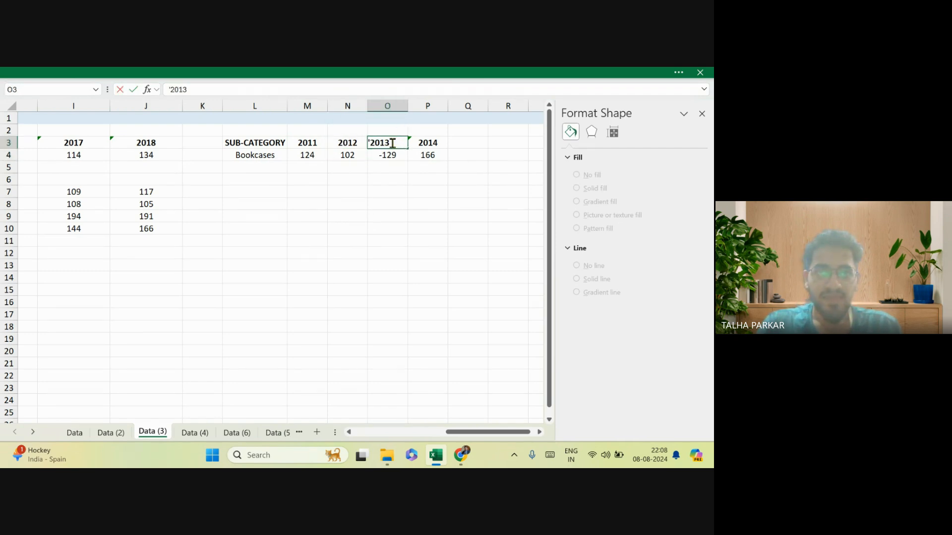
pyautogui.press('Home')
pyautogui.press('Delete')
pyautogui.press('Return')
pyautogui.doubleClick(425, 143)
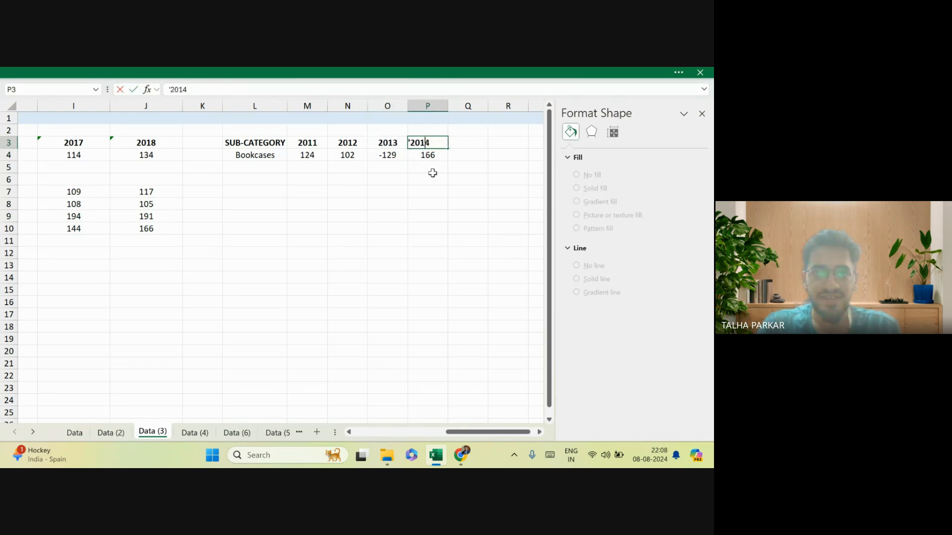
pyautogui.press('Home')
pyautogui.press('Delete')
pyautogui.press('Return')
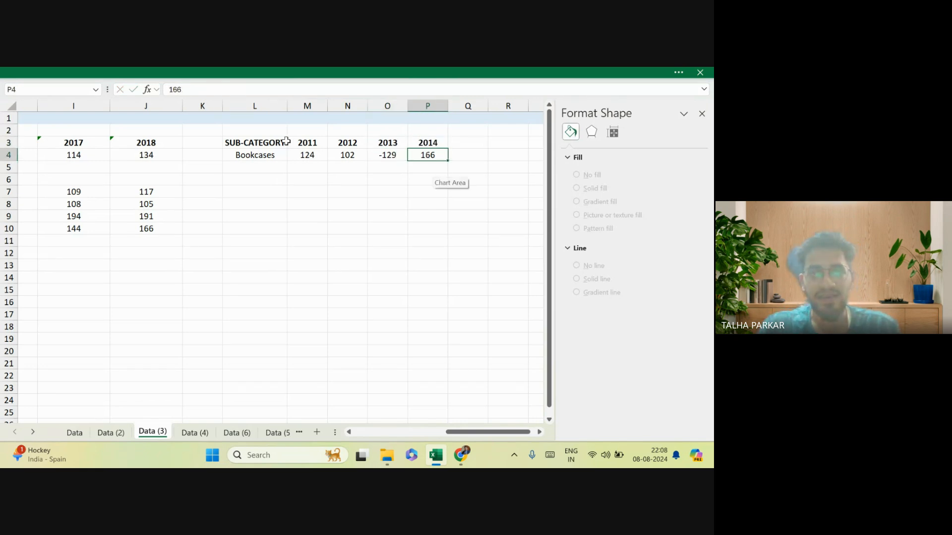
# Change the copied Bookcases value for 2013 in cell O4 to 129.
pyautogui.click(286, 142)
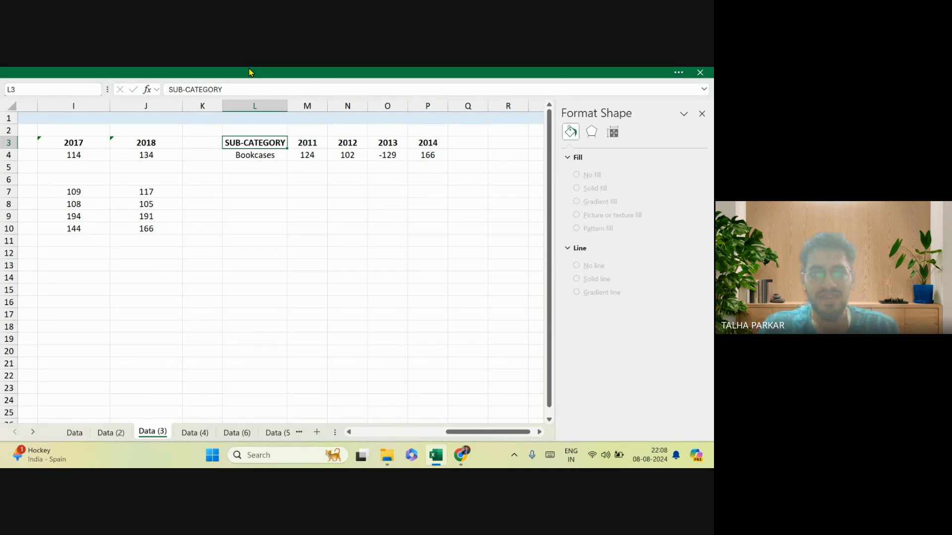
pyautogui.click(249, 72)
pyautogui.click(391, 150)
pyautogui.click(393, 153)
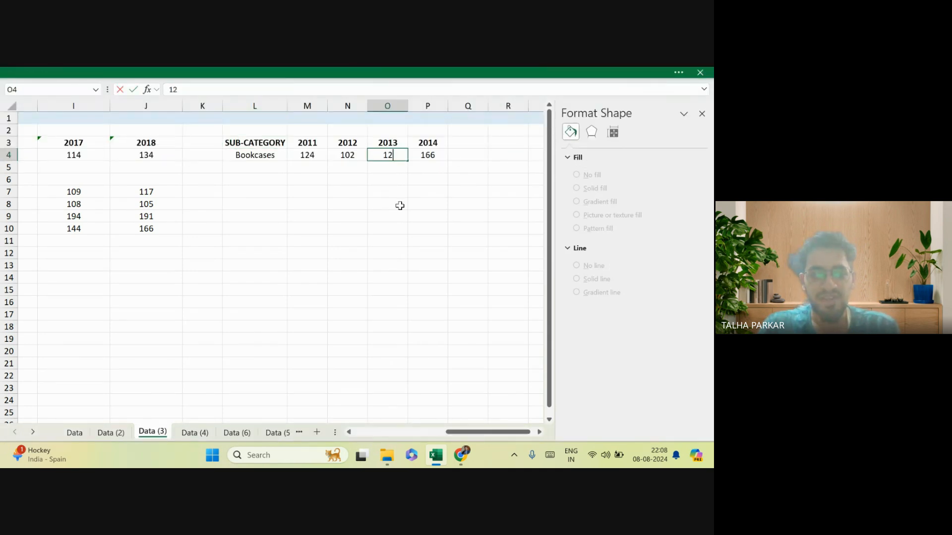
pyautogui.press('Return')
# Insert a 2-D clustered column chart from the copied Bookcases table and place it just below the table.
pyautogui.click(322, 156)
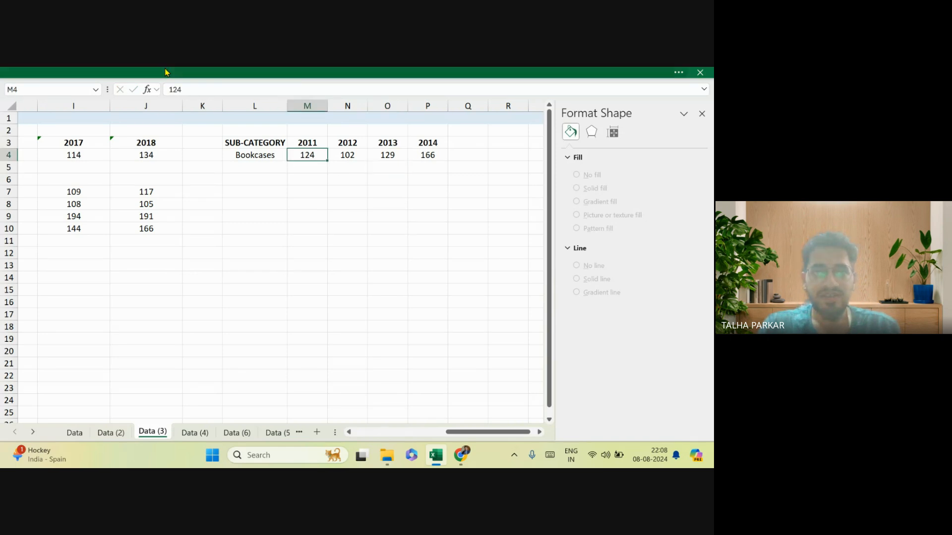
pyautogui.click(166, 73)
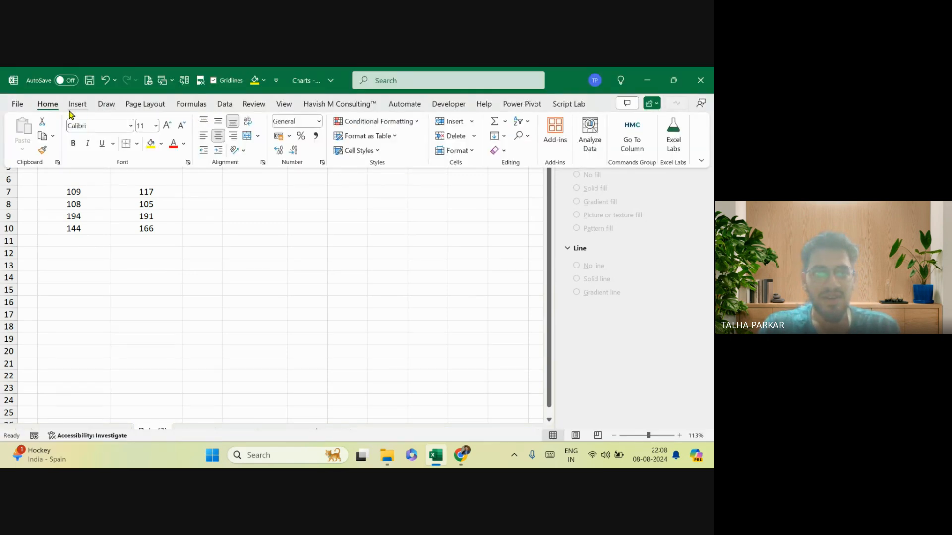
pyautogui.click(77, 104)
pyautogui.click(268, 122)
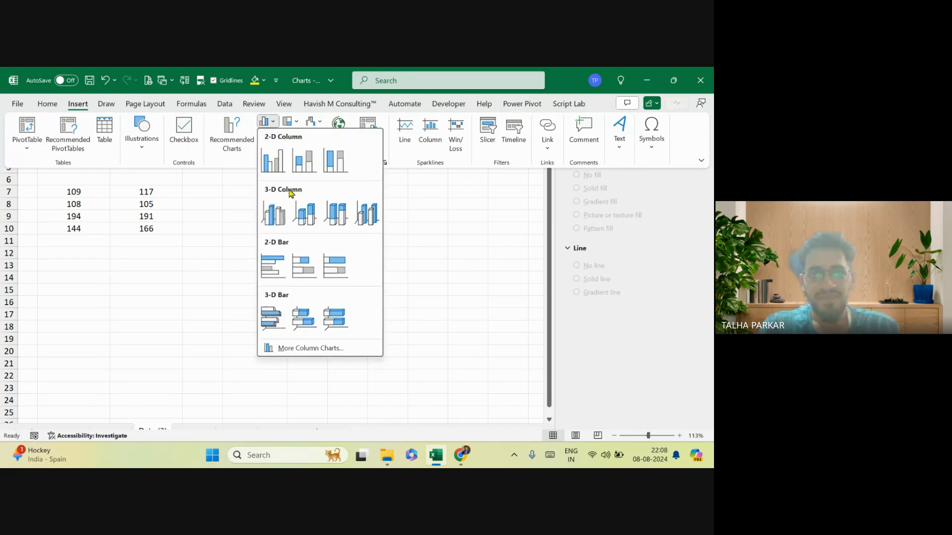
pyautogui.click(273, 161)
pyautogui.moveTo(414, 192); pyautogui.dragTo(472, 195)
pyautogui.click(501, 210)
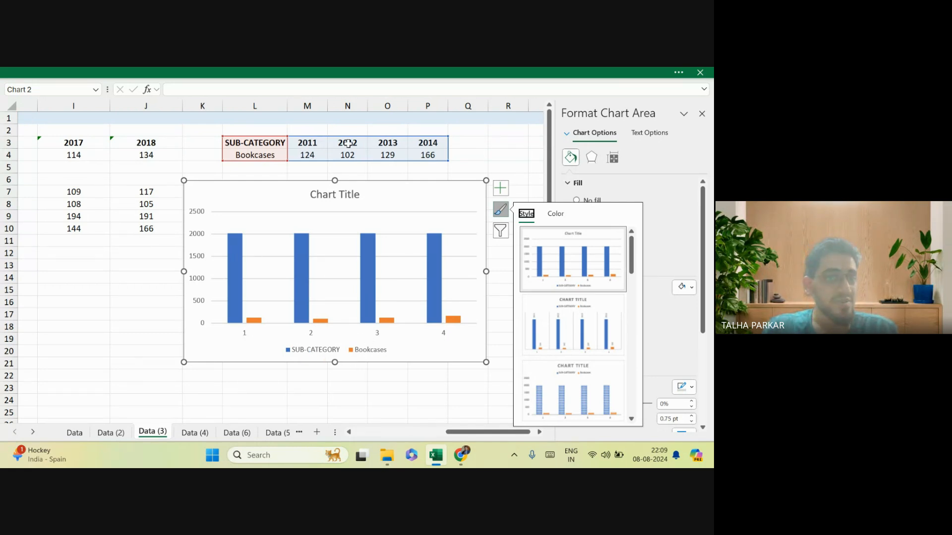
# Remove the SUB-CATEGORY series from the new chart's data source, keeping only Bookcases.
pyautogui.rightClick(424, 198)
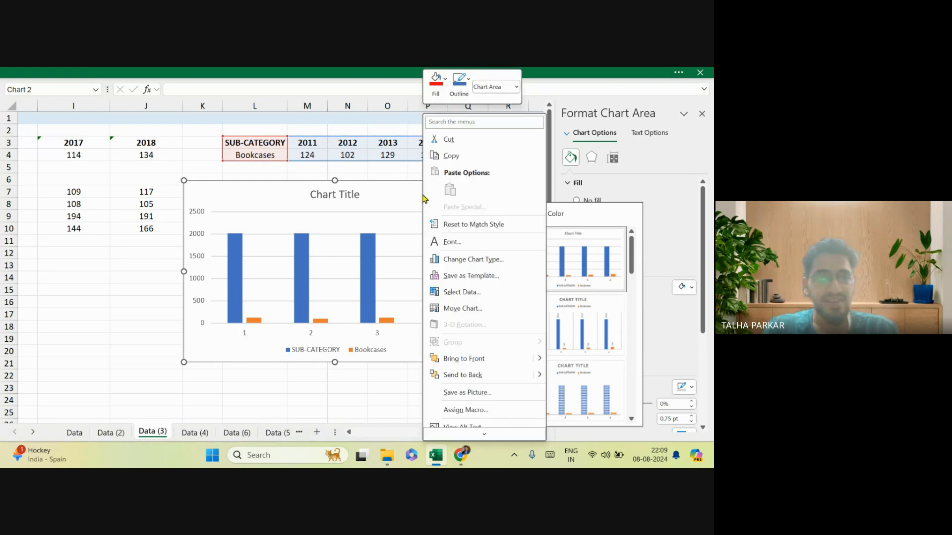
pyautogui.click(464, 293)
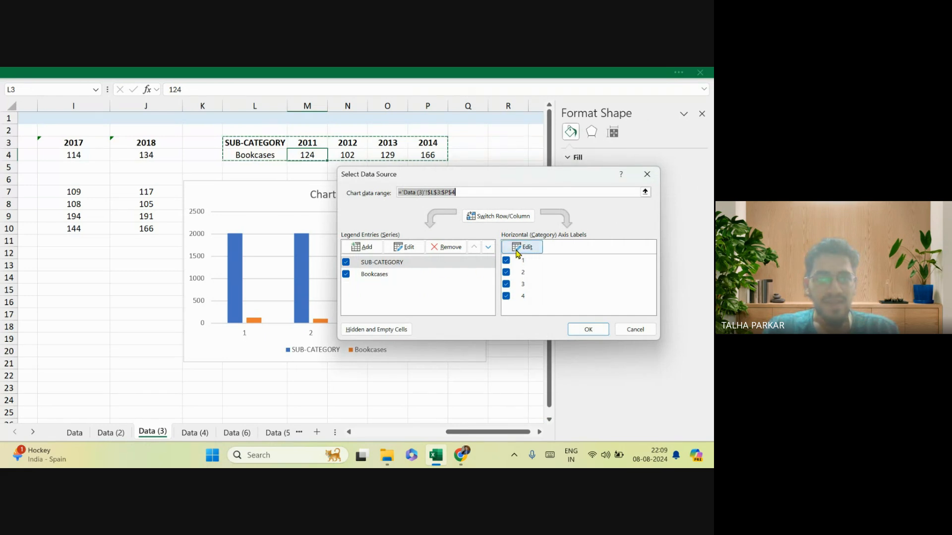
pyautogui.click(379, 262)
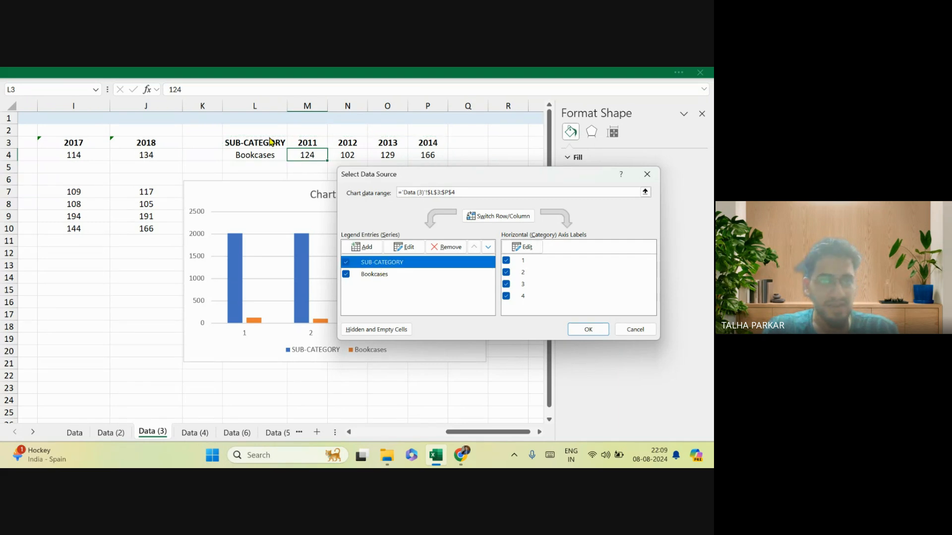
pyautogui.click(448, 247)
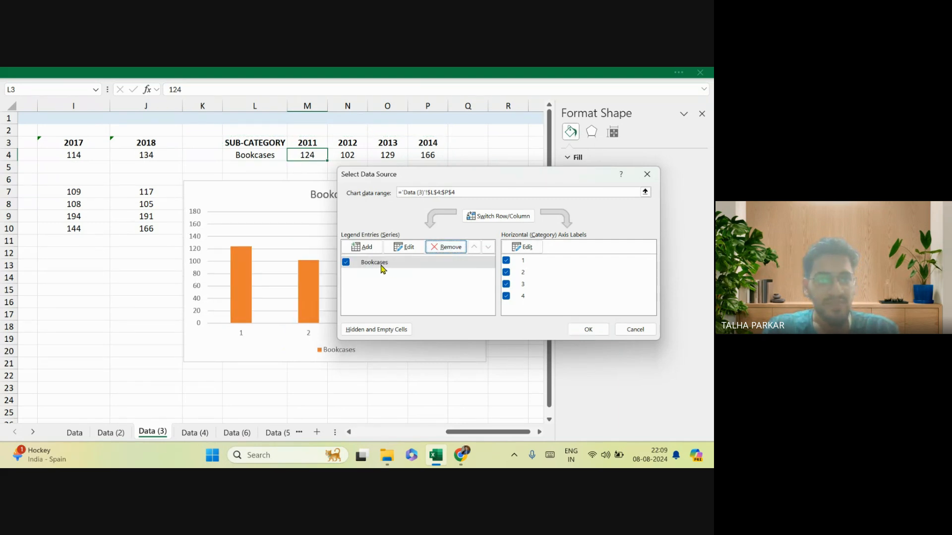
# Set the chart's horizontal axis labels to the year headers in M3:P3 and apply the data source changes.
pyautogui.click(516, 252)
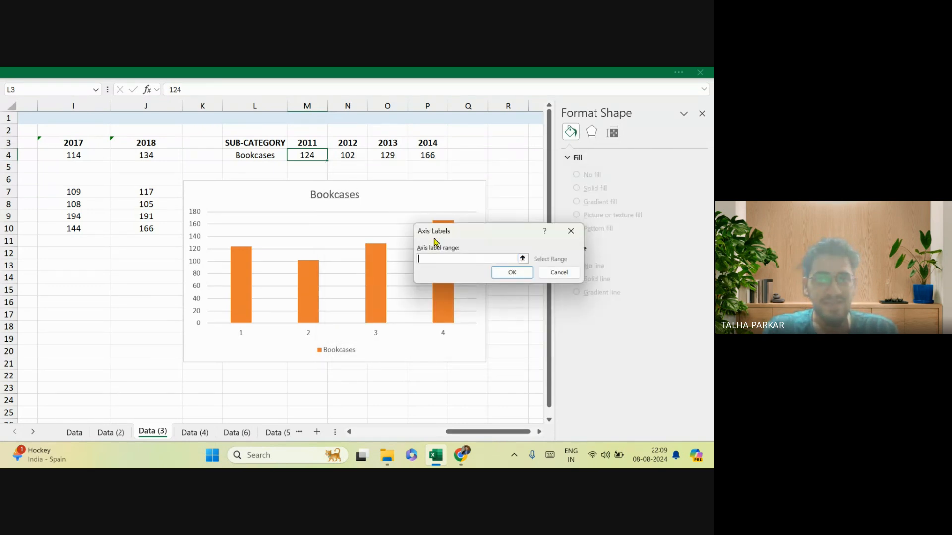
pyautogui.moveTo(316, 143); pyautogui.dragTo(434, 145)
pyautogui.click(530, 273)
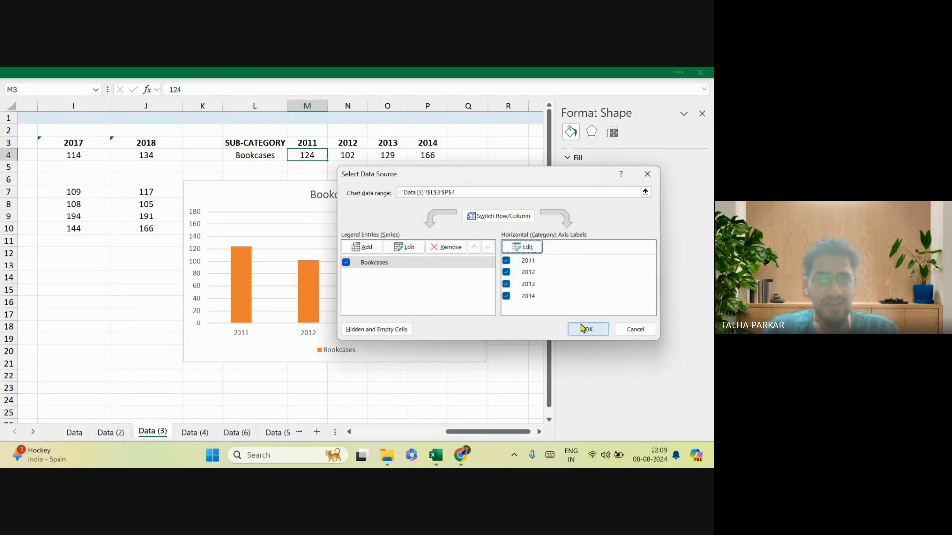
pyautogui.click(583, 331)
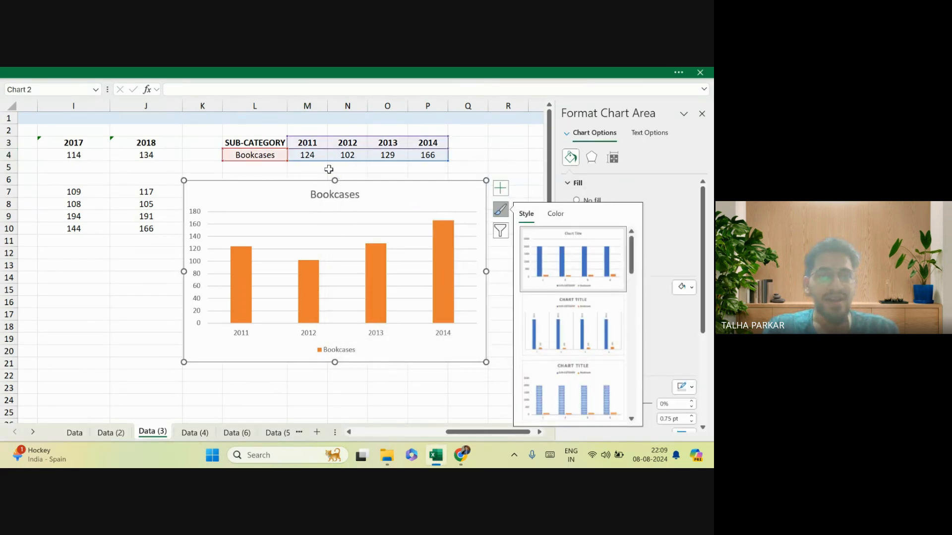
pyautogui.click(347, 167)
pyautogui.click(304, 144)
pyautogui.doubleClick(295, 144)
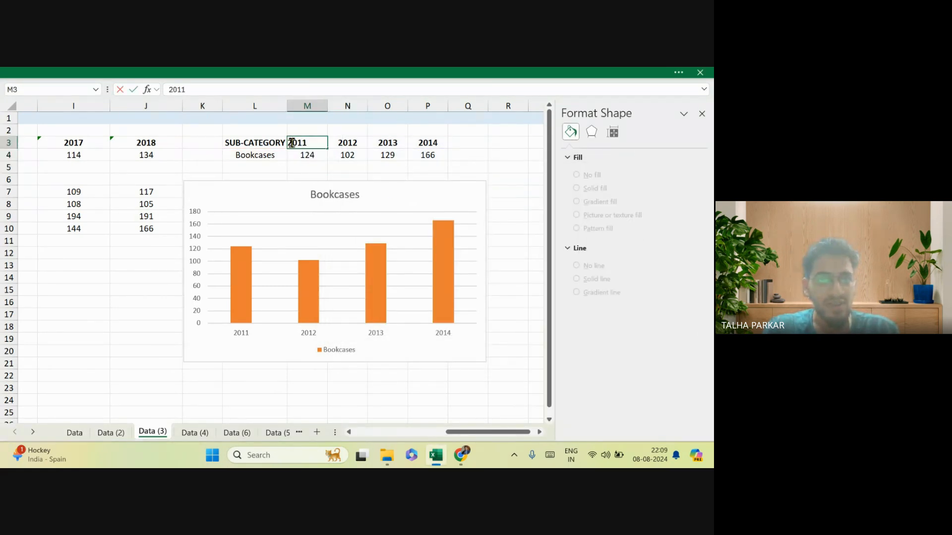
pyautogui.press('Escape')
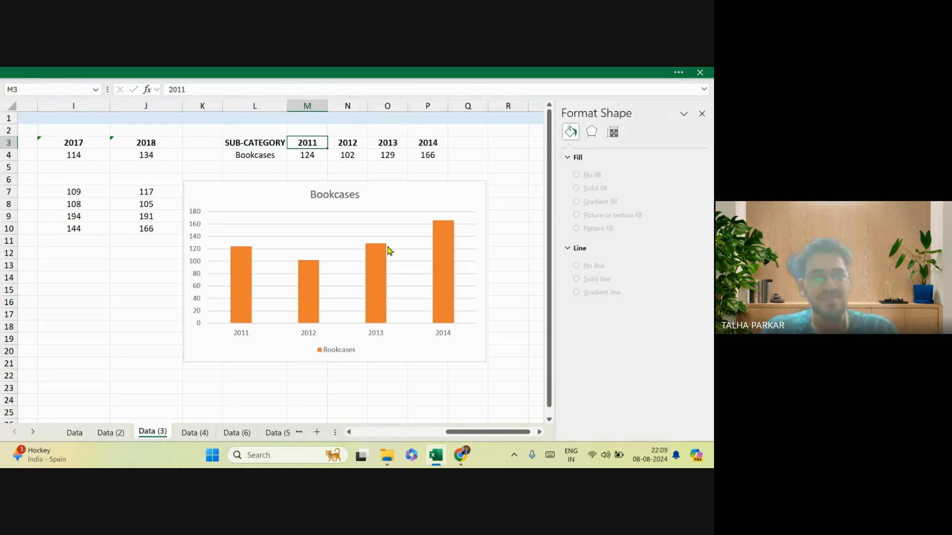
# Shift the new Bookcases chart slightly to the right beneath its table and select the 2012 value in N4.
pyautogui.click(389, 186)
pyautogui.moveTo(388, 185); pyautogui.dragTo(408, 188)
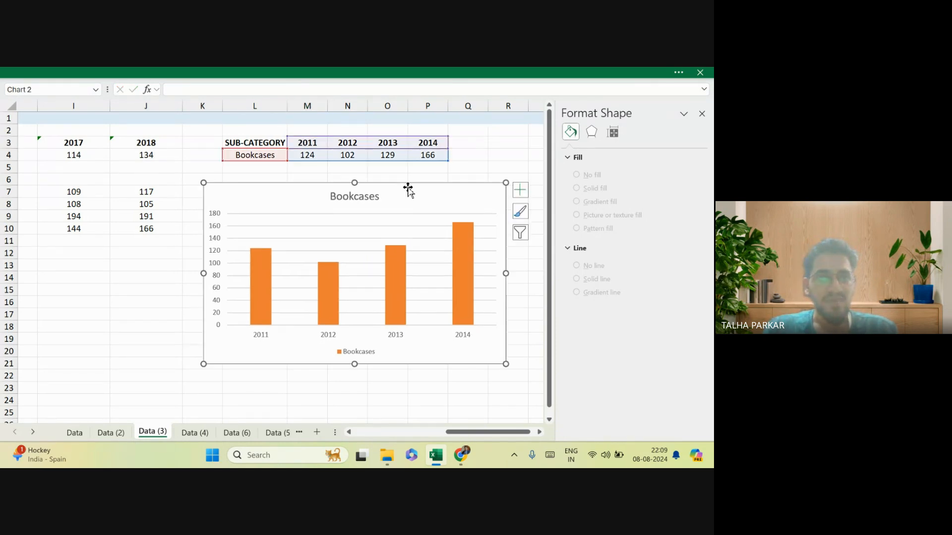
pyautogui.click(424, 169)
pyautogui.moveTo(299, 144); pyautogui.dragTo(387, 147)
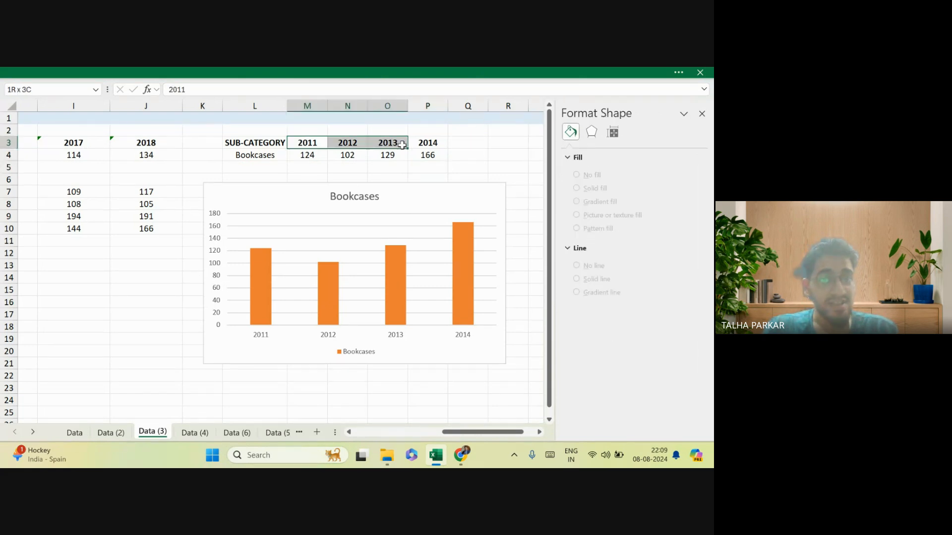
pyautogui.click(349, 154)
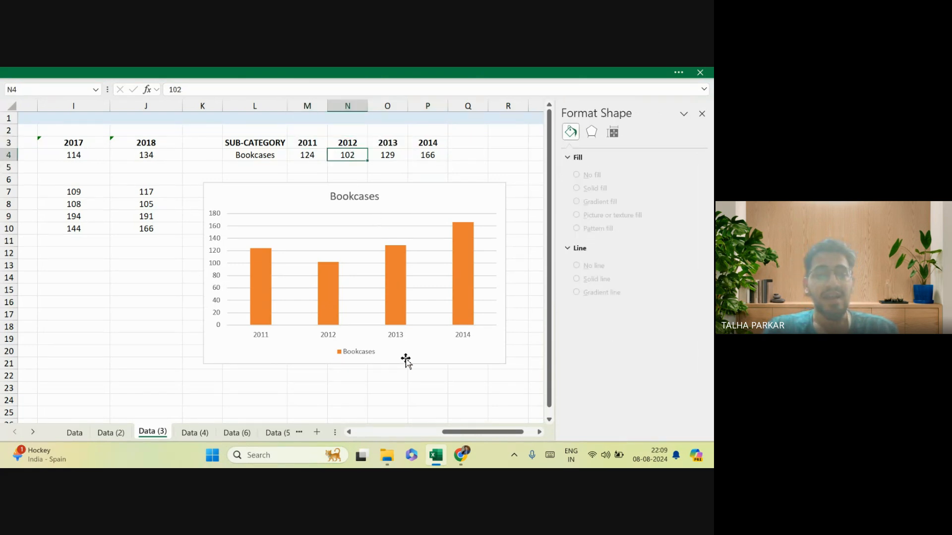
# Remove the horizontal gridlines from the new Bookcases chart.
pyautogui.click(406, 188)
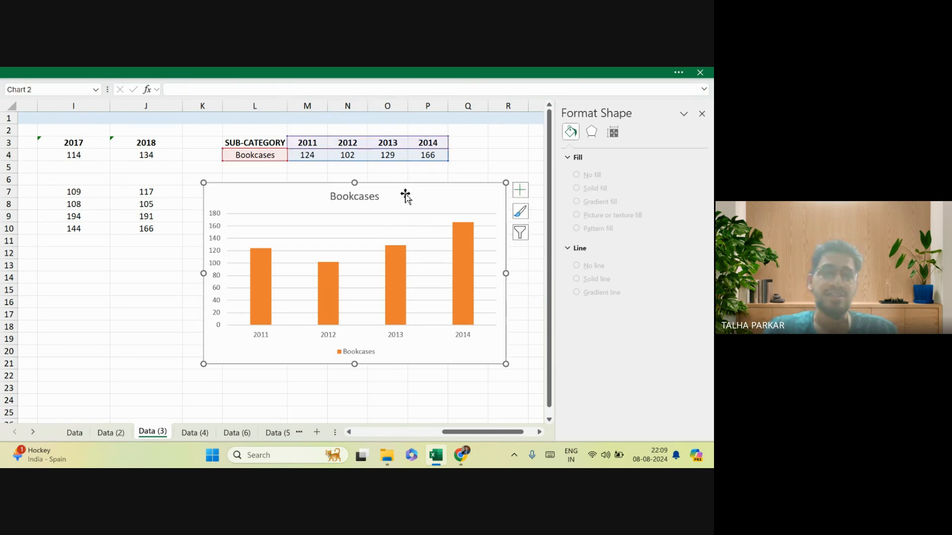
pyautogui.click(378, 231)
pyautogui.press('Escape')
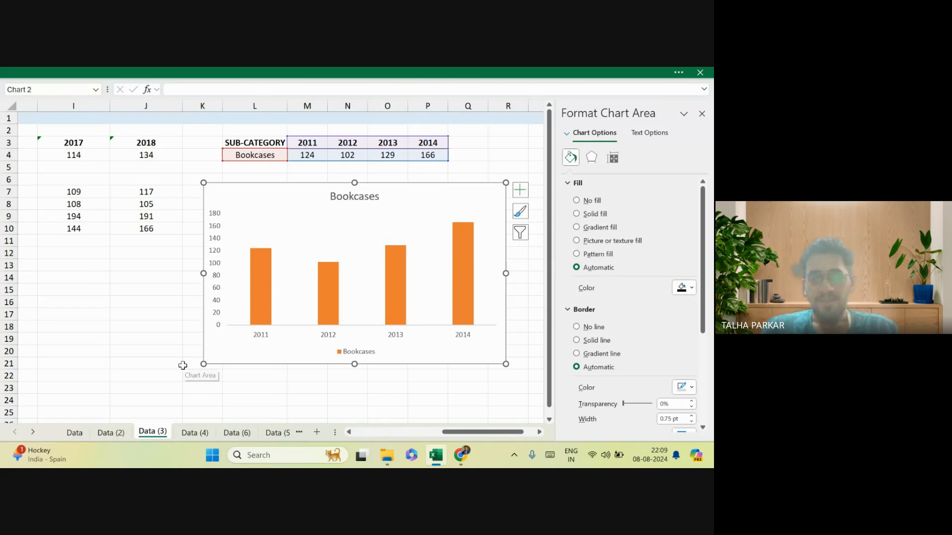
# Go to the Data (15) worksheet containing the Layered Donut data.
pyautogui.click(33, 432)
pyautogui.click(33, 432)
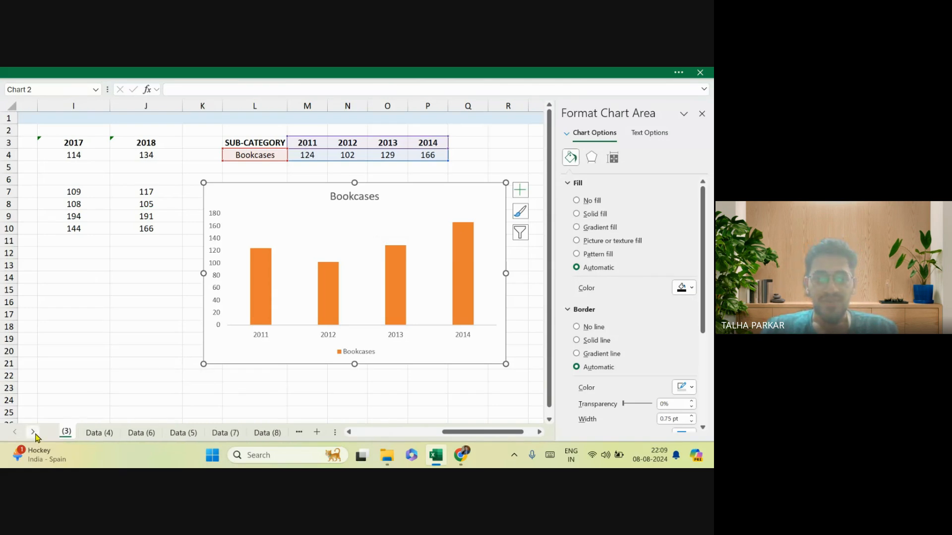
pyautogui.click(33, 431)
pyautogui.click(33, 432)
pyautogui.click(33, 432)
pyautogui.click(33, 432)
pyautogui.click(33, 432)
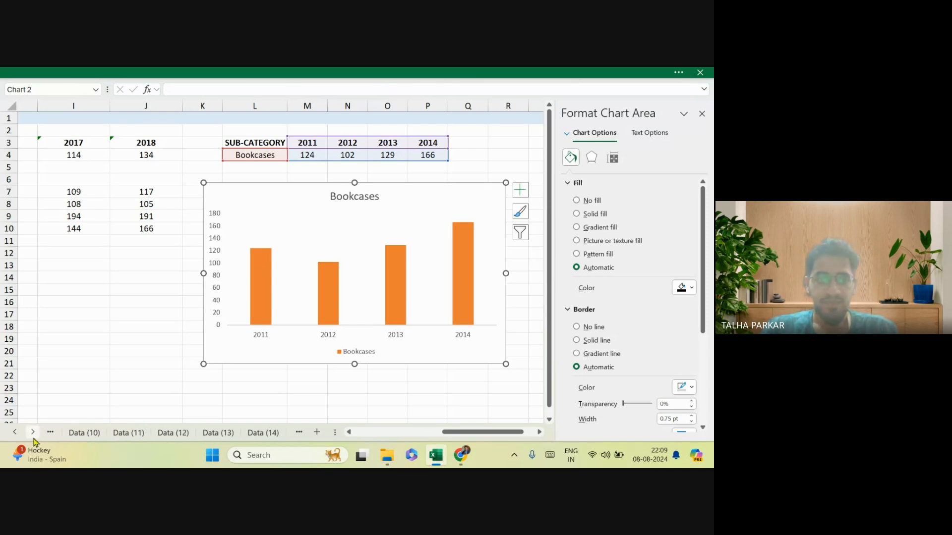
pyautogui.click(33, 432)
pyautogui.click(33, 432)
pyautogui.click(32, 432)
pyautogui.click(248, 434)
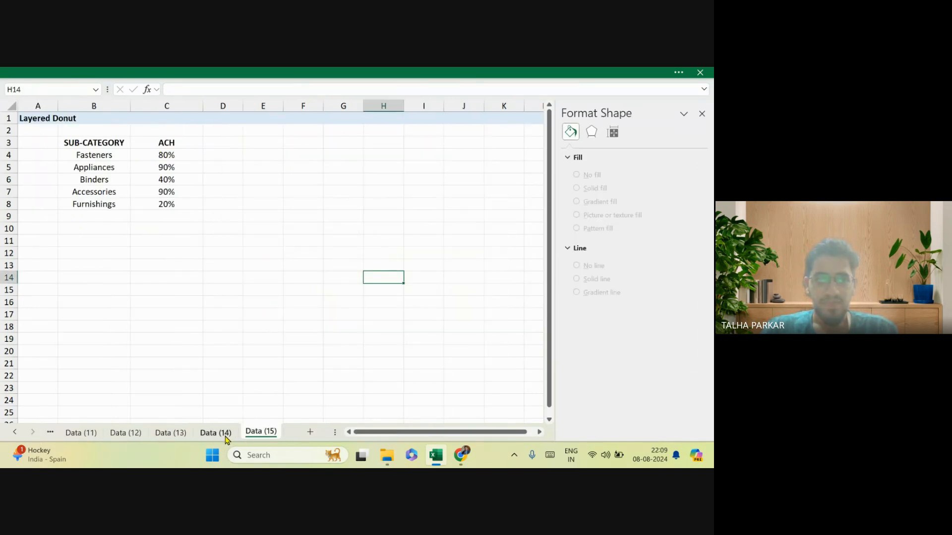
# Review the chart worksheets backwards from Data (14) to the Sparkline sheet Data (8).
pyautogui.click(225, 437)
pyautogui.click(183, 435)
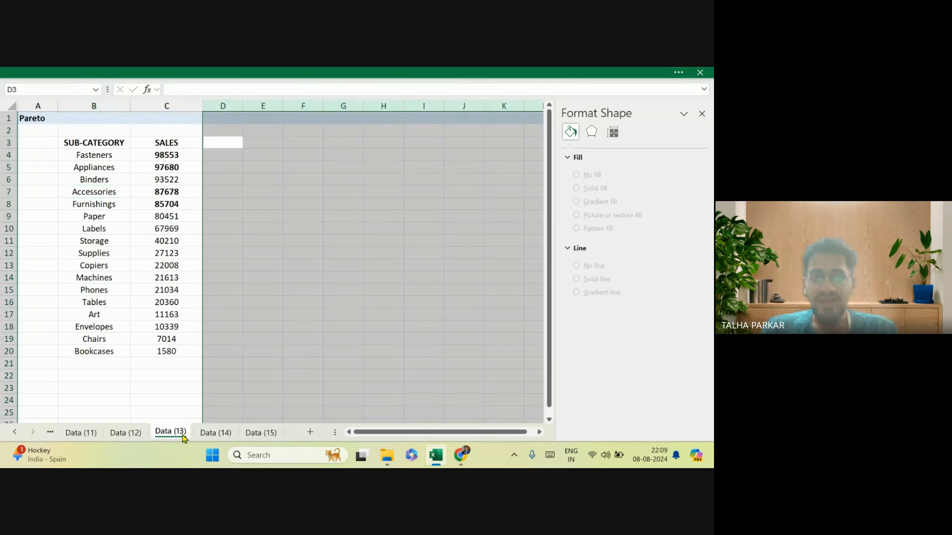
pyautogui.click(132, 434)
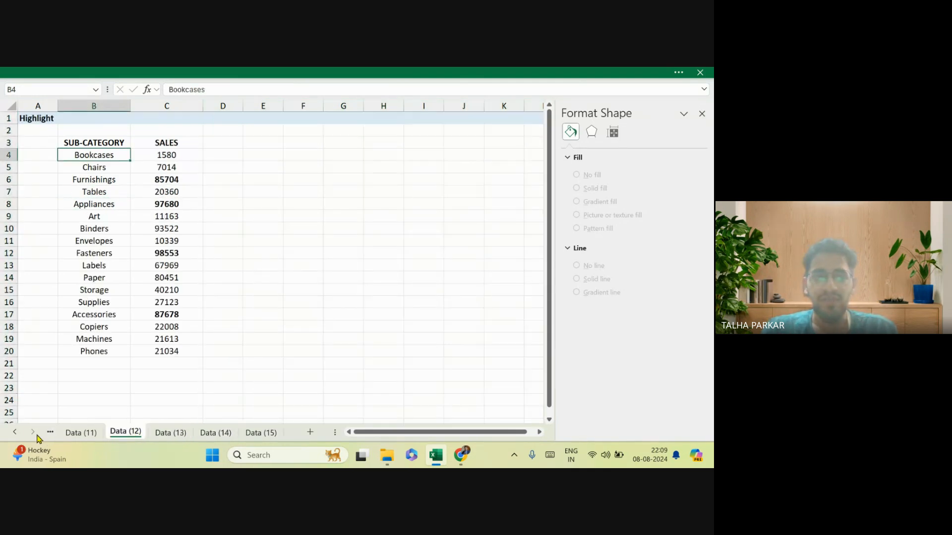
pyautogui.click(15, 432)
pyautogui.click(15, 432)
pyautogui.click(161, 434)
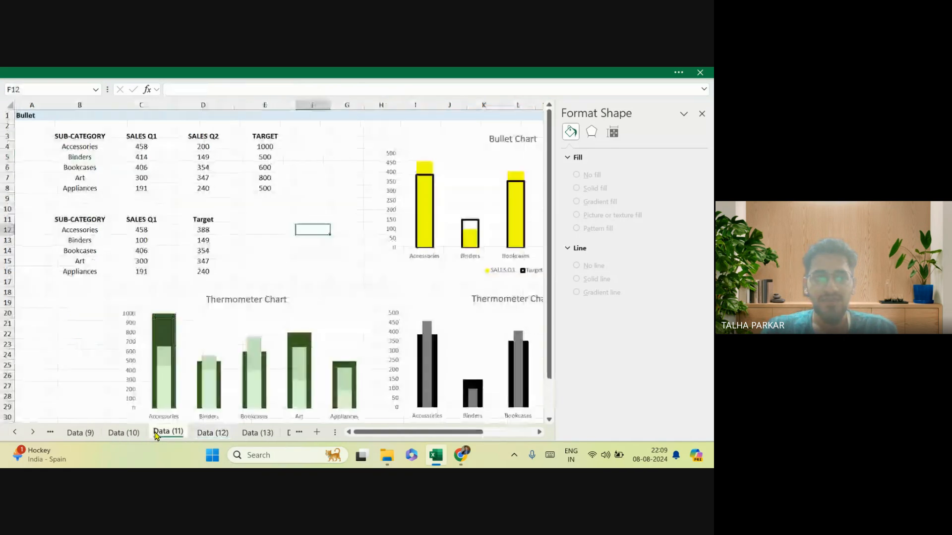
pyautogui.click(124, 433)
pyautogui.click(15, 432)
pyautogui.click(15, 431)
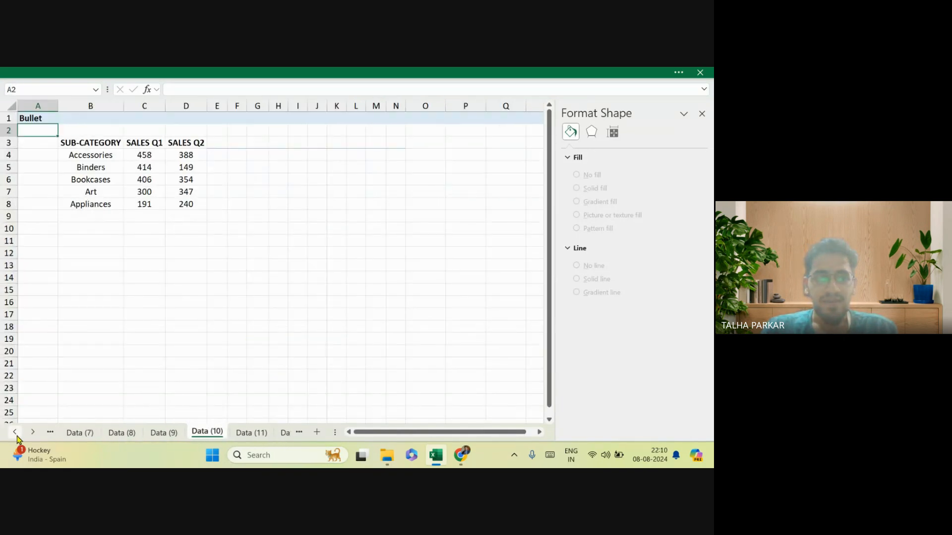
pyautogui.click(149, 436)
pyautogui.click(128, 436)
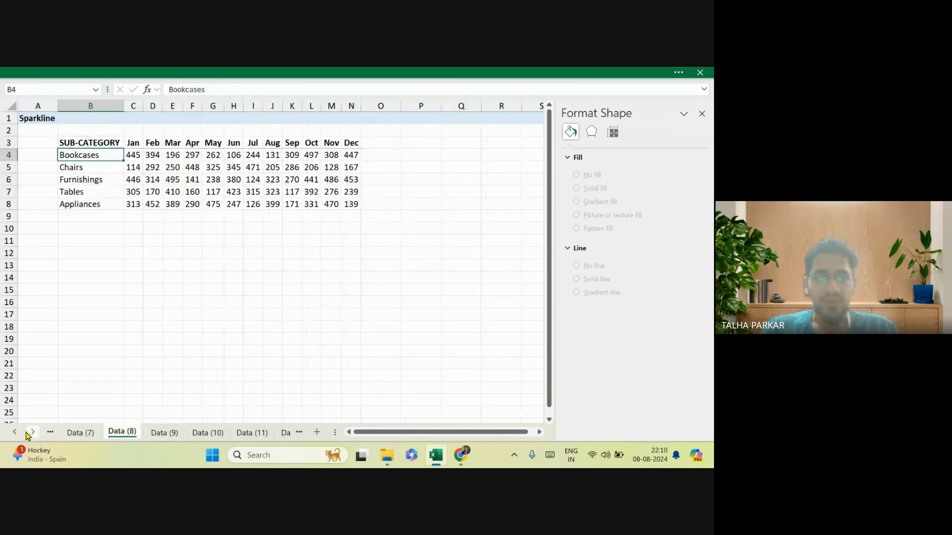
pyautogui.click(15, 432)
pyautogui.click(15, 432)
# Review the remaining worksheets from Data (7) back to the first Data sheet, Column and Bar.
pyautogui.click(183, 433)
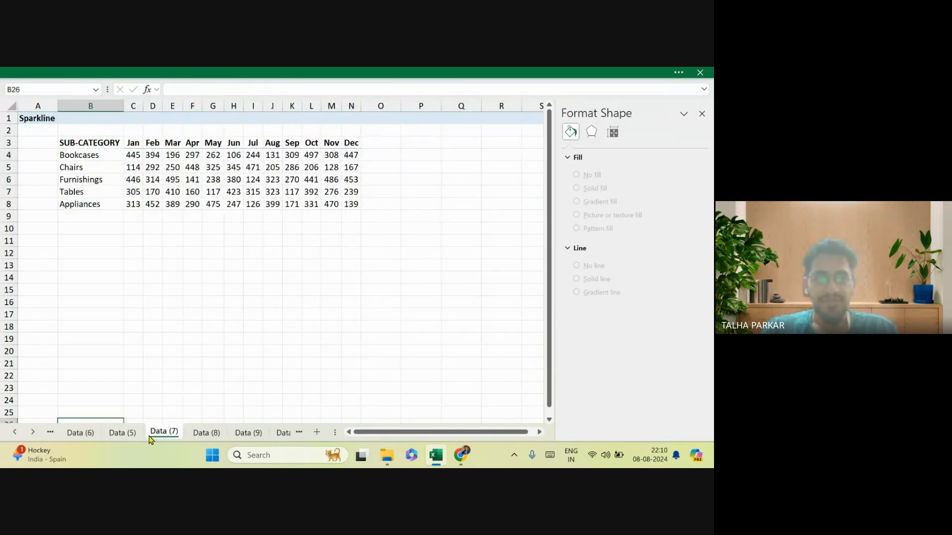
pyautogui.click(124, 433)
pyautogui.click(15, 432)
pyautogui.click(15, 432)
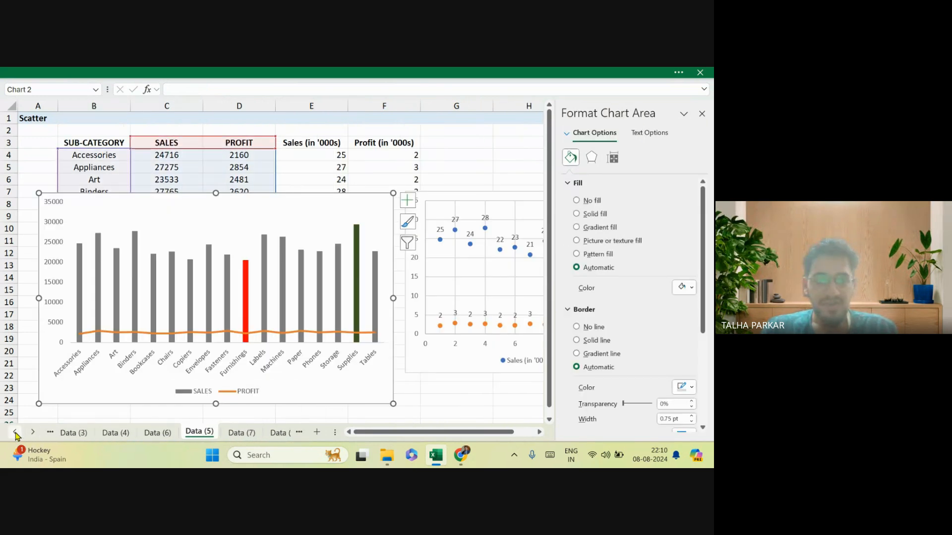
pyautogui.click(14, 432)
pyautogui.click(15, 432)
pyautogui.click(246, 433)
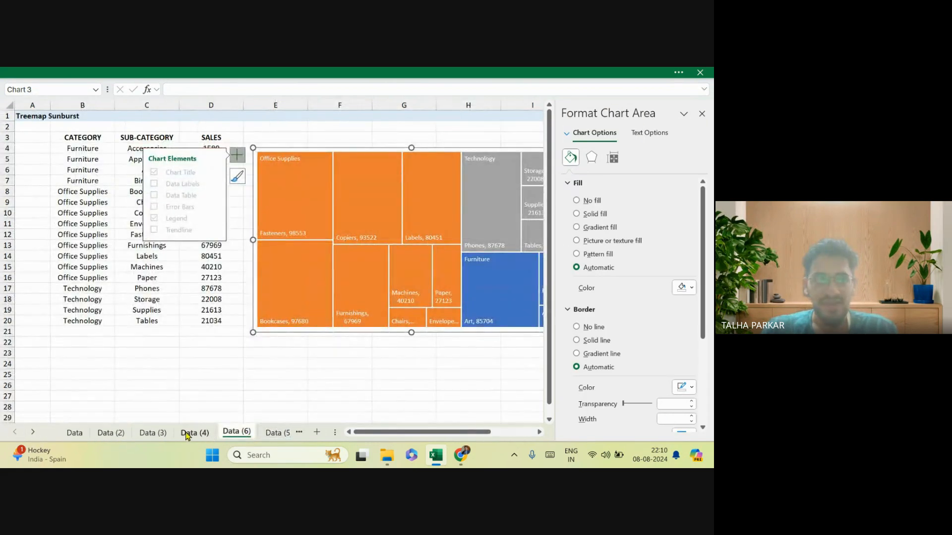
pyautogui.click(191, 433)
pyautogui.click(164, 434)
pyautogui.click(110, 433)
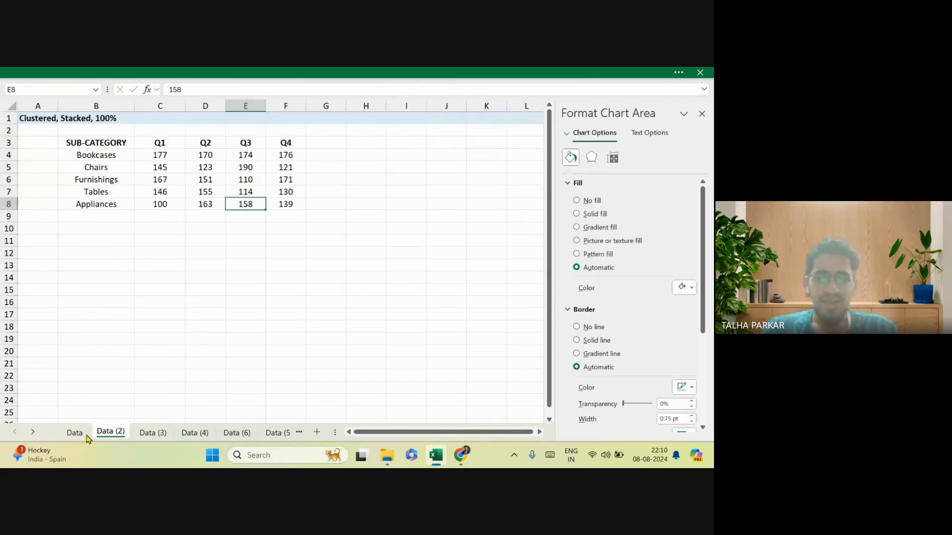
pyautogui.click(74, 433)
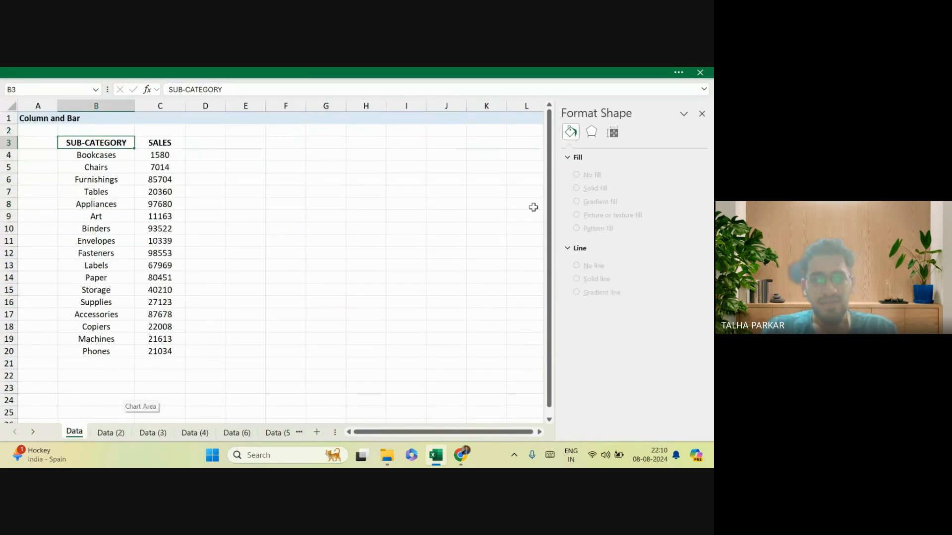
# Close the Charts - Basic workbook without saving its changes.
pyautogui.click(700, 73)
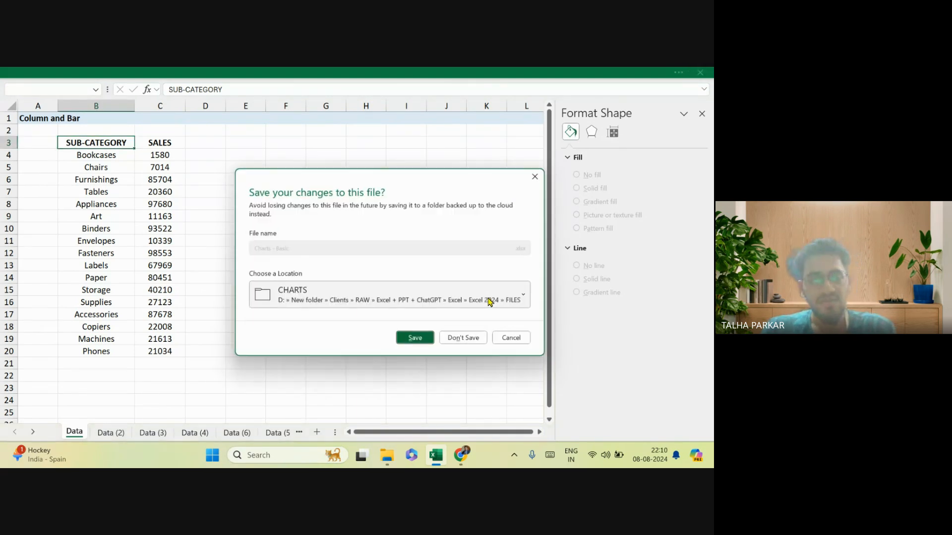
pyautogui.click(463, 337)
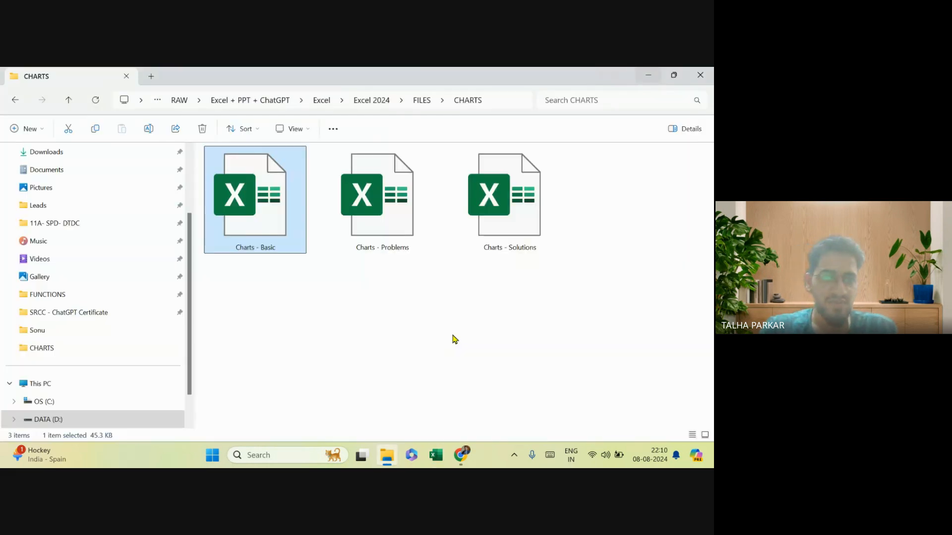
# Open the Charts - Solutions workbook from the CHARTS folder.
pyautogui.press('Right')
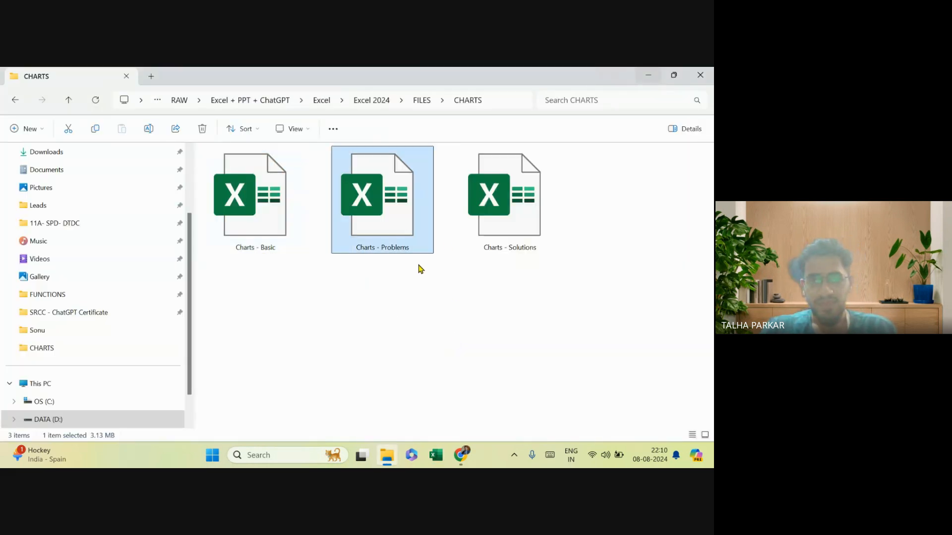
pyautogui.press('Right')
pyautogui.press('Left')
pyautogui.press('Right')
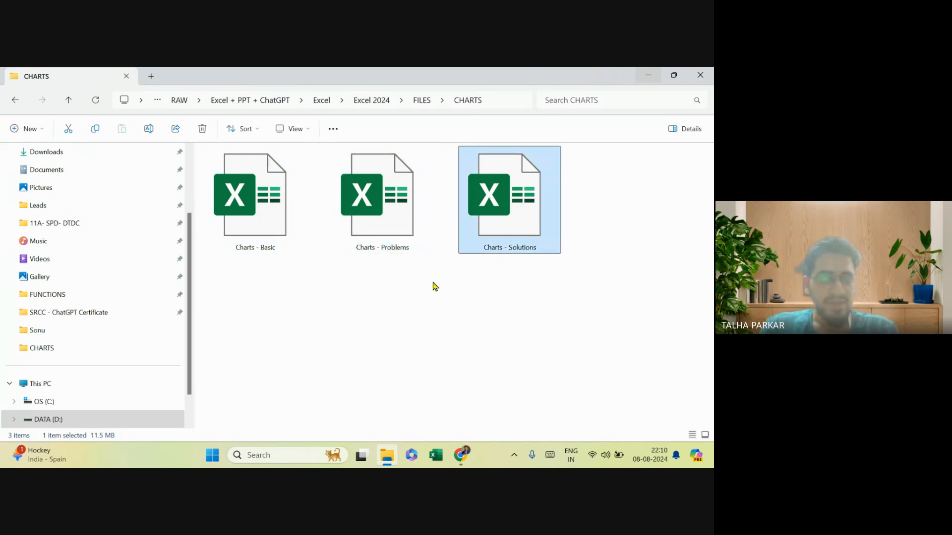
pyautogui.press('Left')
pyautogui.press('Right')
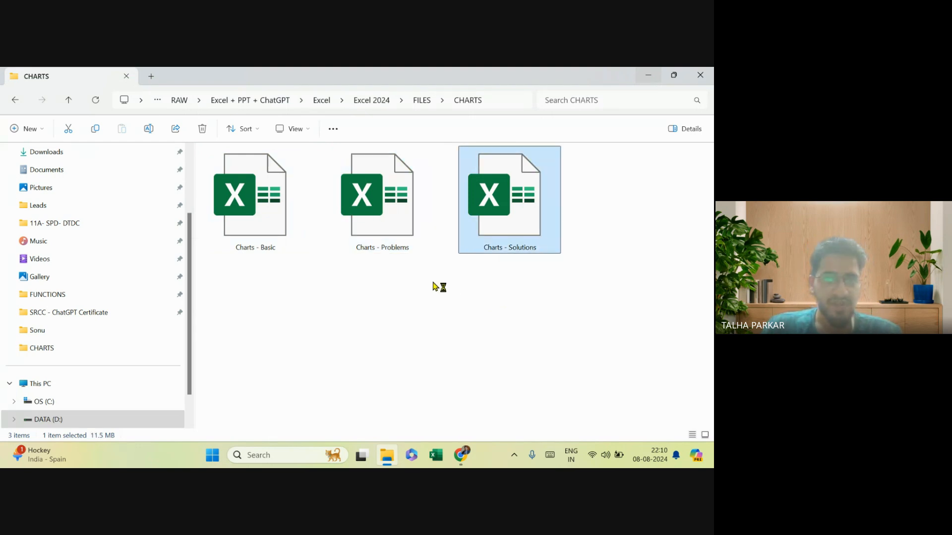
pyautogui.hotkey('alt', 'Tab')
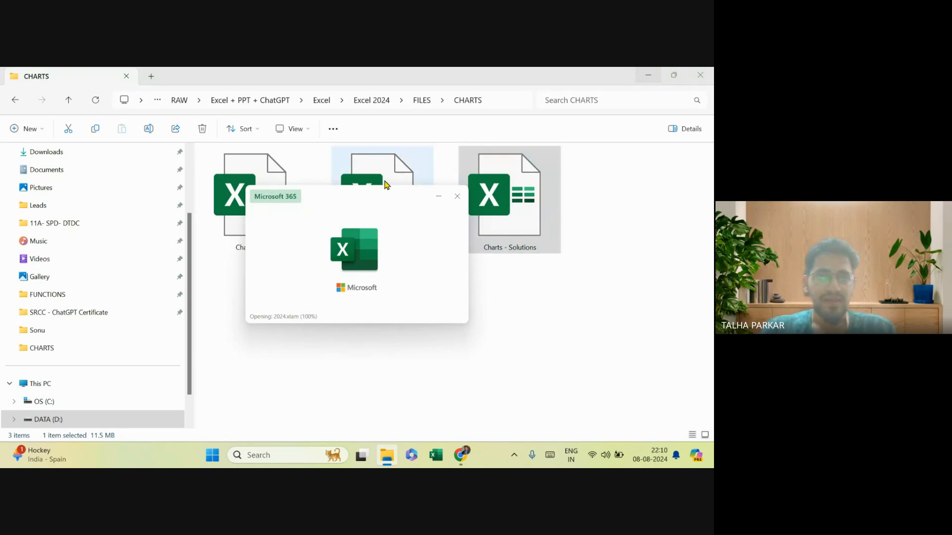
pyautogui.moveTo(378, 202); pyautogui.dragTo(427, 277)
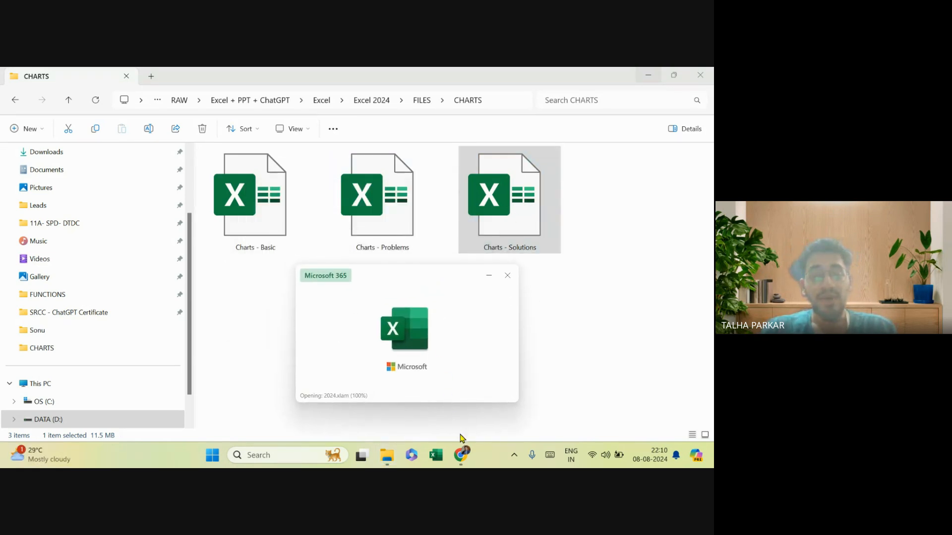
# Switch to Chrome and open the Excel trainer's YouTube channel playlists in a new tab.
pyautogui.moveTo(461, 452)
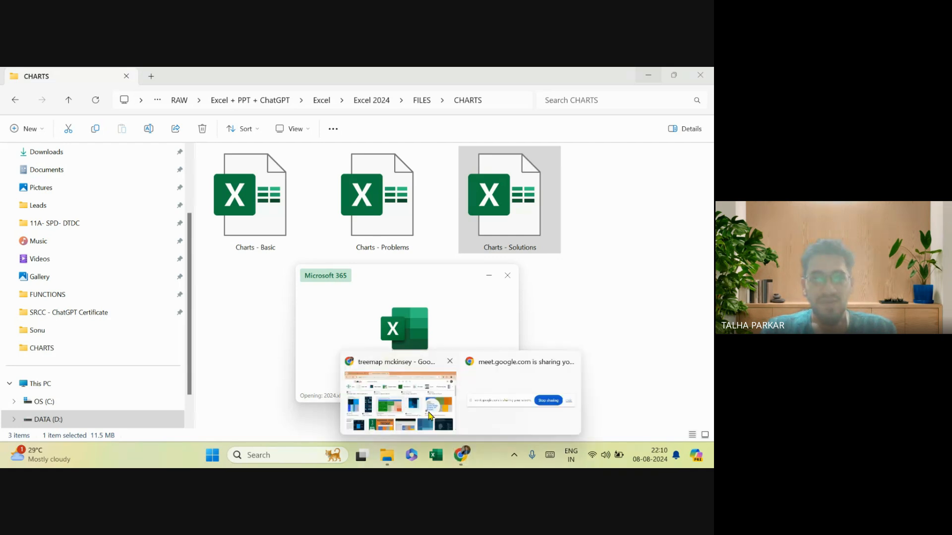
pyautogui.click(429, 415)
pyautogui.click(296, 74)
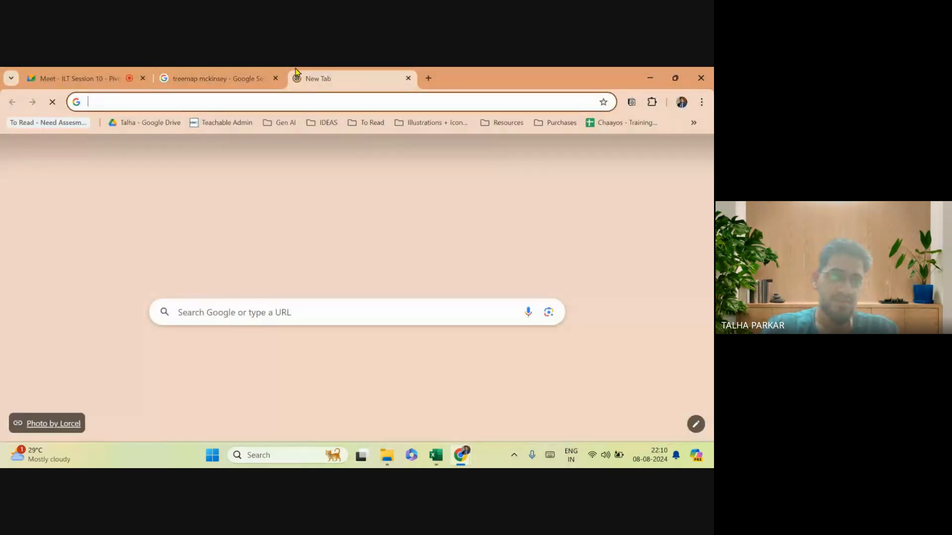
pyautogui.write('you')
pyautogui.press('Return')
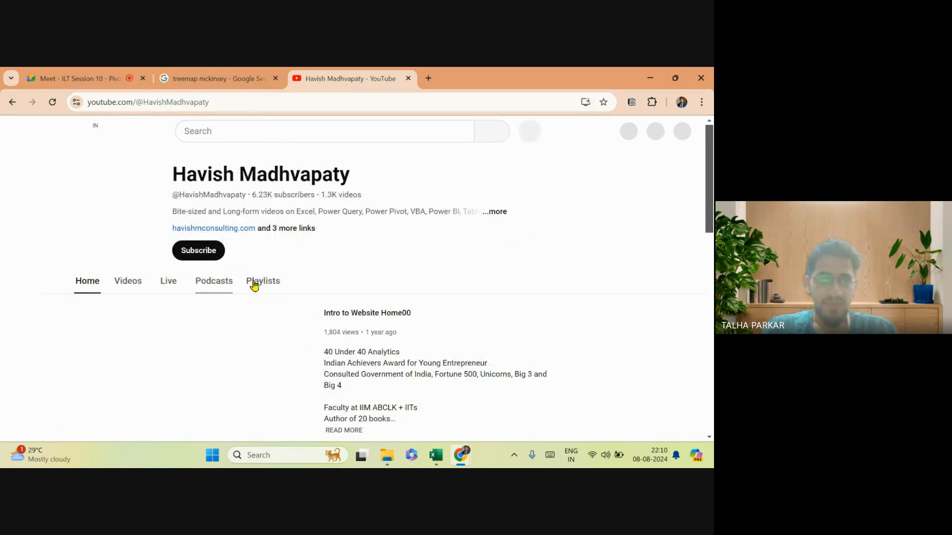
pyautogui.click(254, 286)
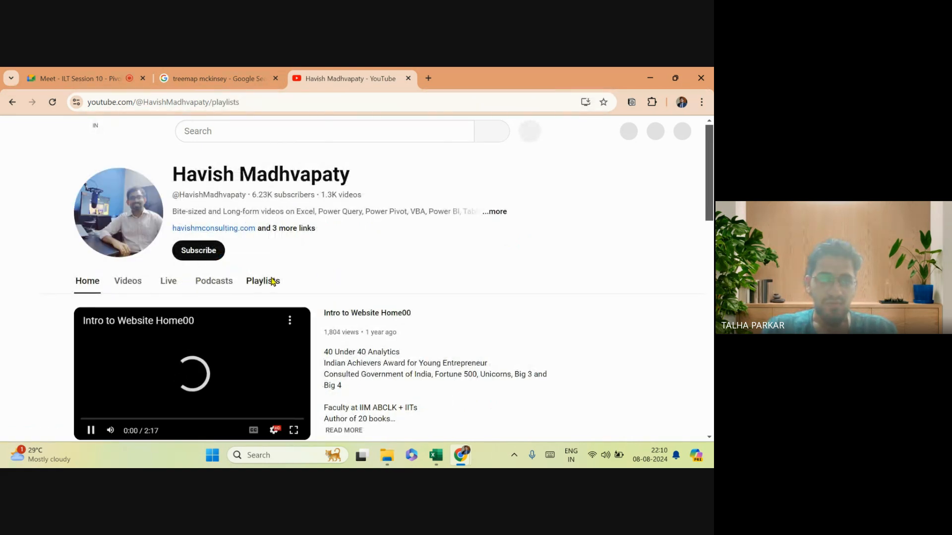
# Look through the channel's created playlists and open the full EXCEL CHARTS playlist.
pyautogui.scroll(-1, 320, 290)
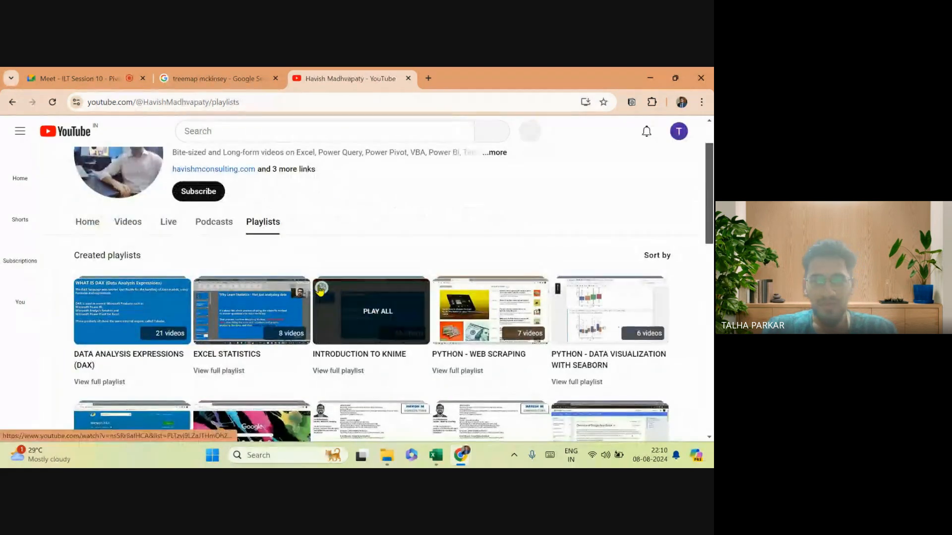
pyautogui.scroll(-1, 321, 290)
pyautogui.scroll(-2, 319, 292)
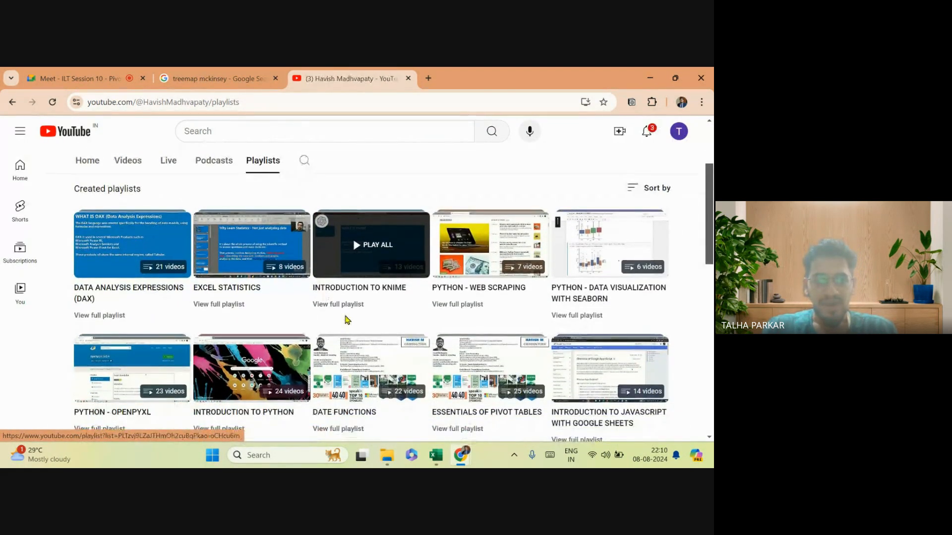
pyautogui.scroll(-2, 377, 327)
pyautogui.scroll(-2, 396, 350)
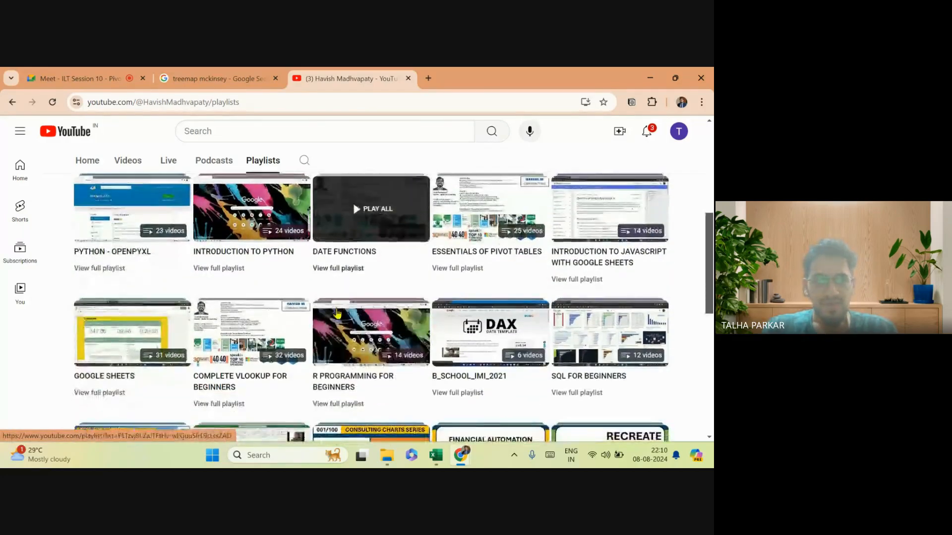
pyautogui.scroll(-2, 321, 389)
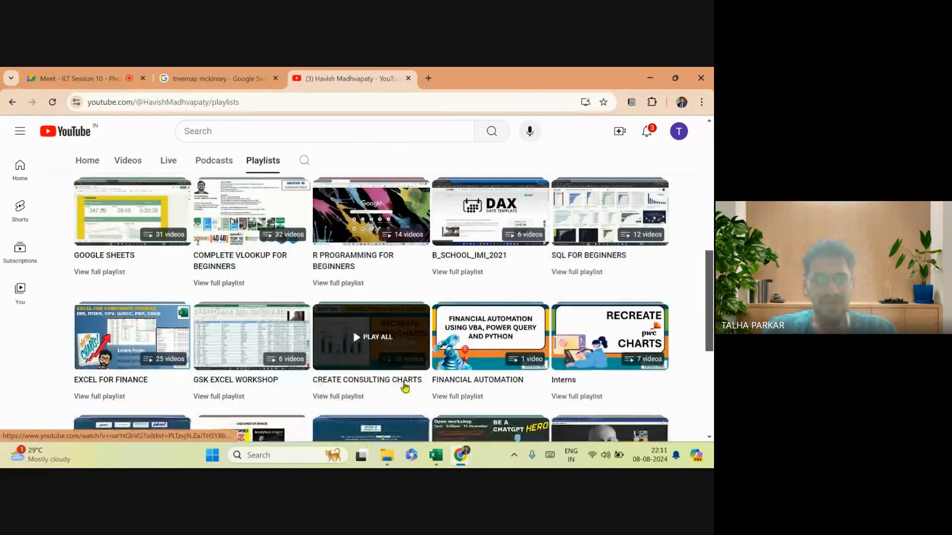
pyautogui.scroll(-1, 349, 408)
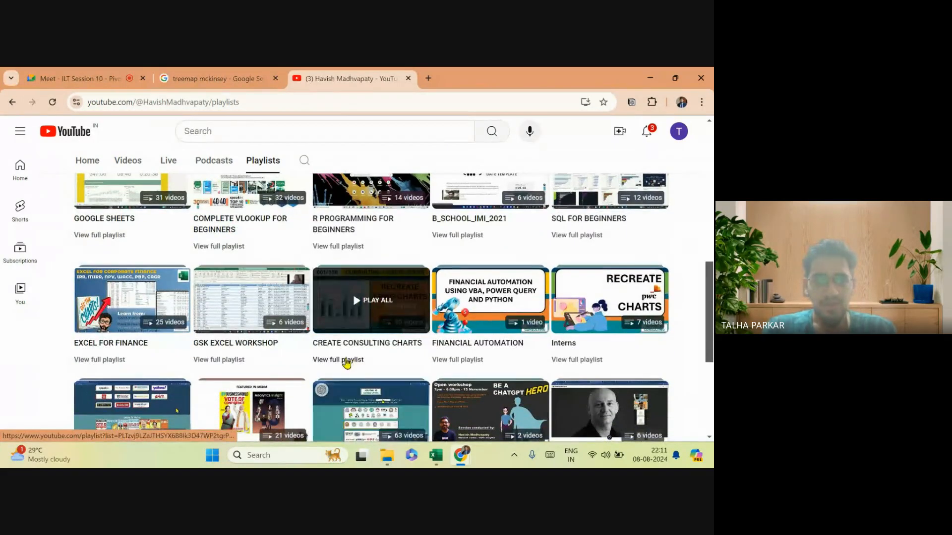
pyautogui.scroll(-3, 347, 363)
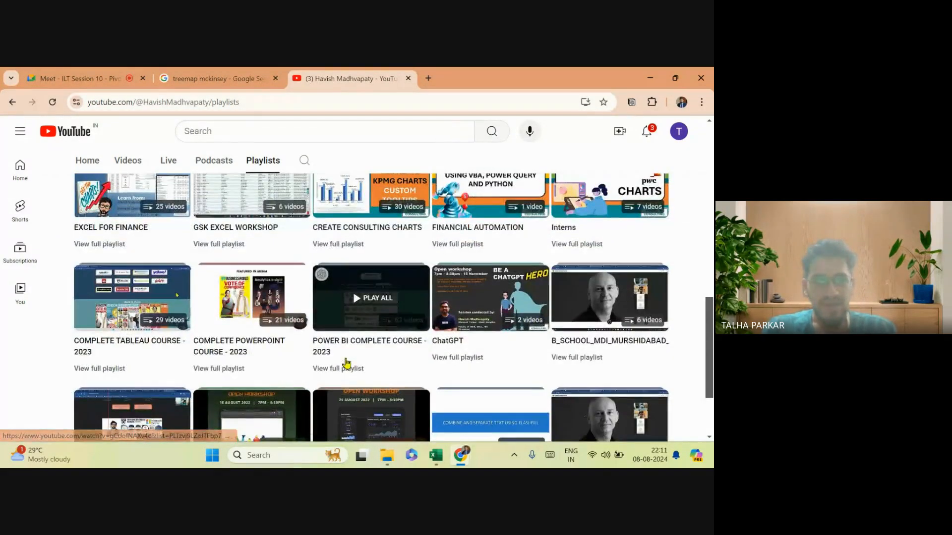
pyautogui.scroll(-1, 335, 325)
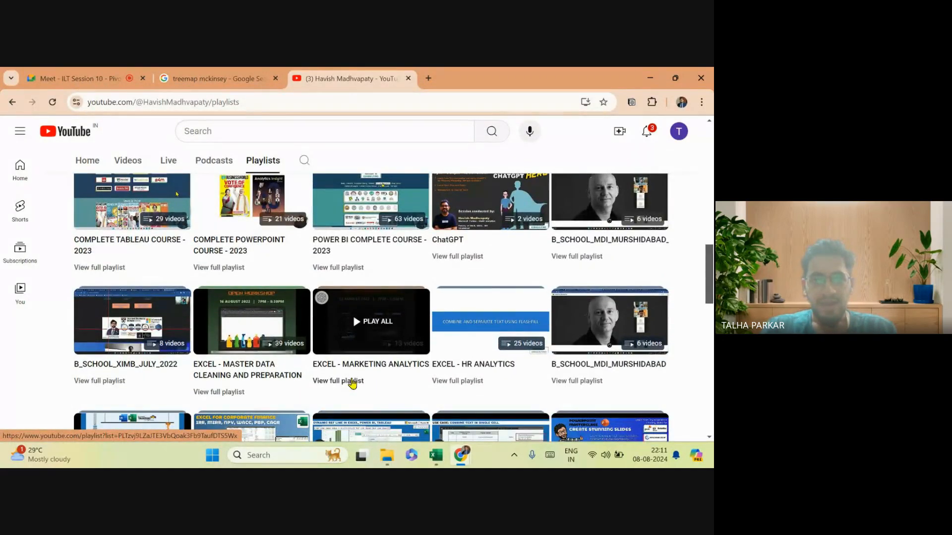
pyautogui.scroll(-2, 352, 383)
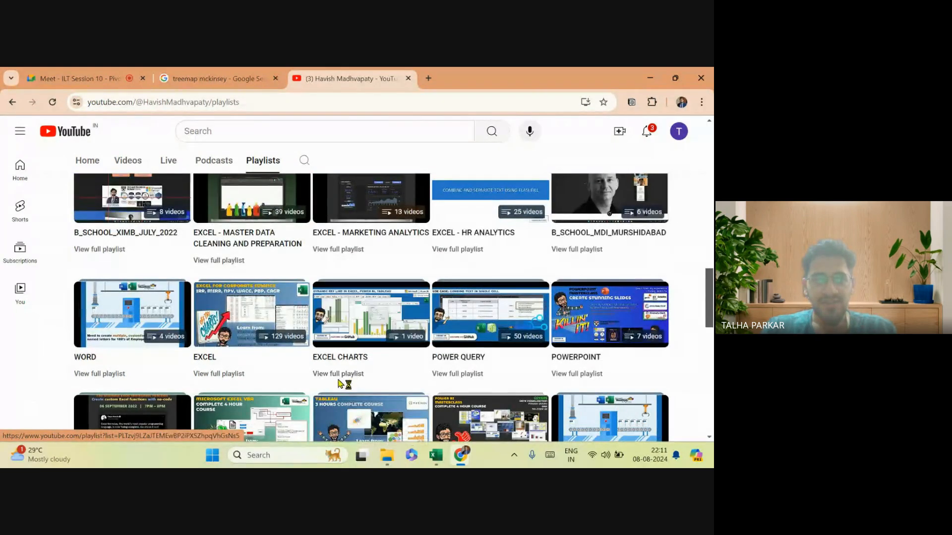
pyautogui.click(337, 378)
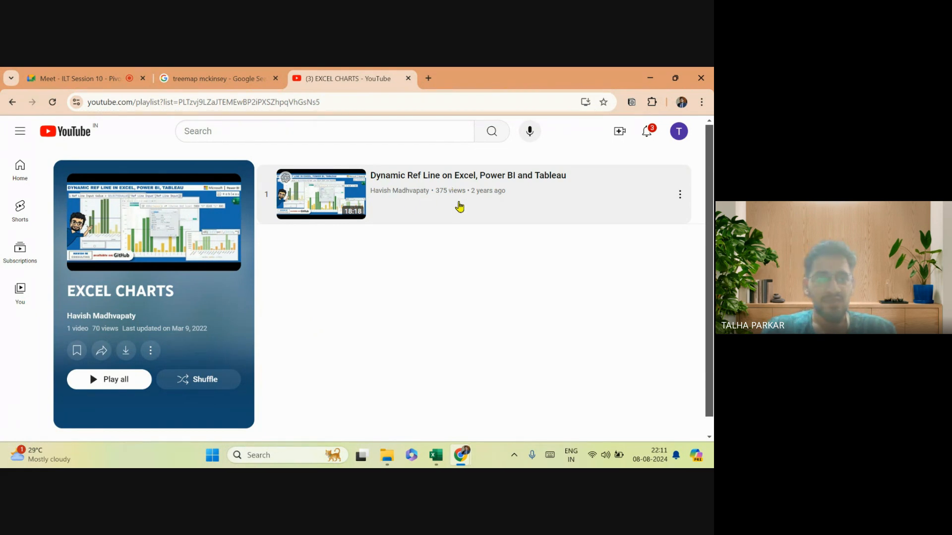
# Switch to Excel and view the sparklines sheet of the Charts - Solutions workbook.
pyautogui.hotkey('alt', 'Tab')
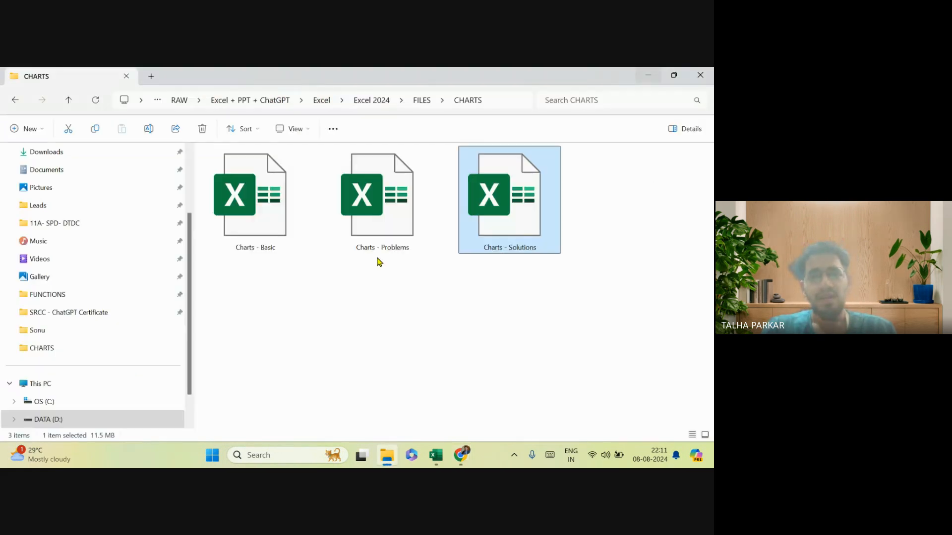
pyautogui.hotkey('alt', 'Tab')
pyautogui.hotkey('alt', 'Tab')
pyautogui.hotkey('alt', 'Tab')
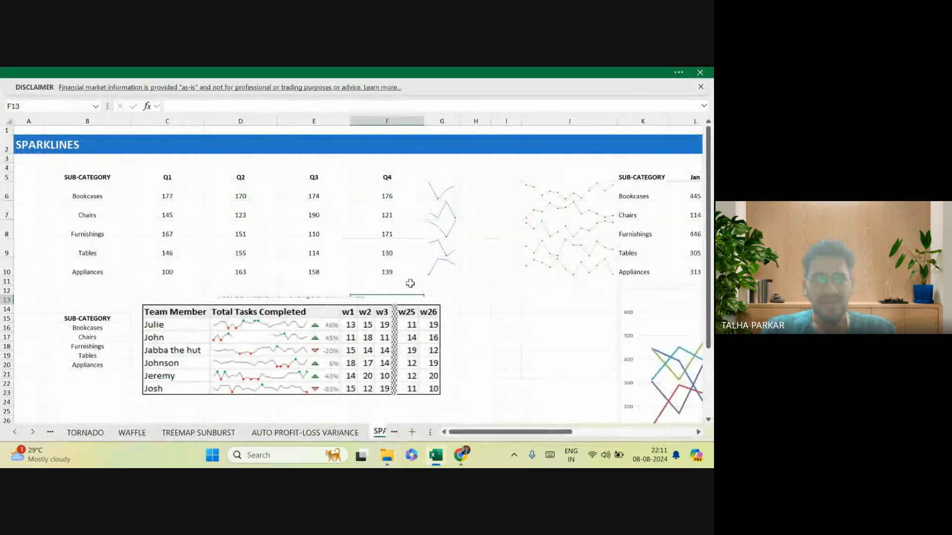
# Return to the CHARTS folder in File Explorer, reopen Charts - Basic and go to its Data (2) sheet.
pyautogui.hotkey('alt', 'Tab')
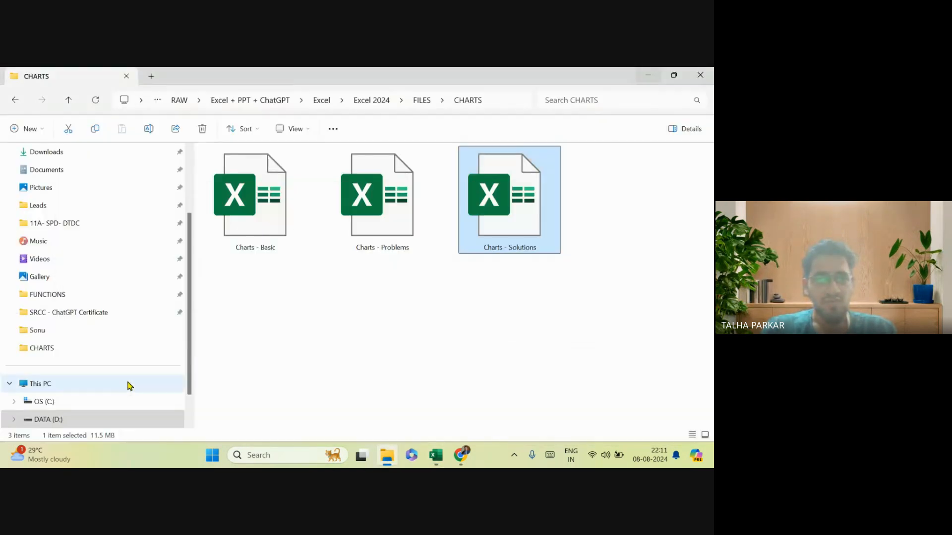
pyautogui.doubleClick(238, 250)
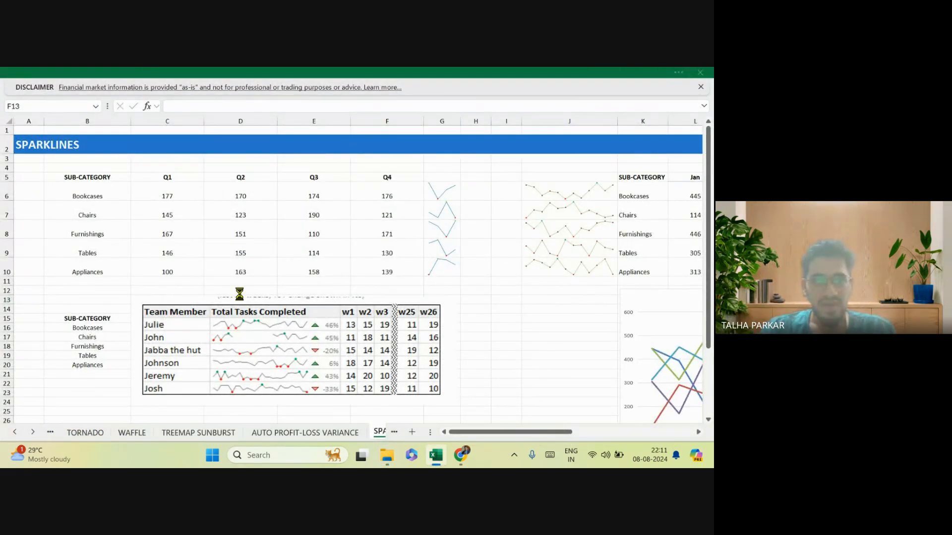
pyautogui.click(104, 434)
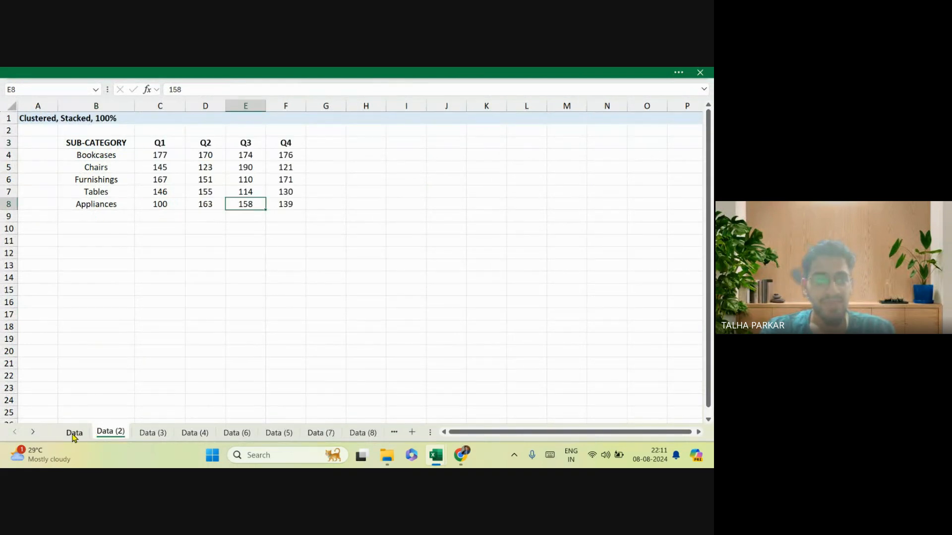
# On the Data sheet, insert a 2-D Clustered Column chart of sales by sub-category.
pyautogui.click(74, 433)
pyautogui.moveTo(167, 145); pyautogui.dragTo(168, 314)
pyautogui.click(119, 191)
pyautogui.click(170, 73)
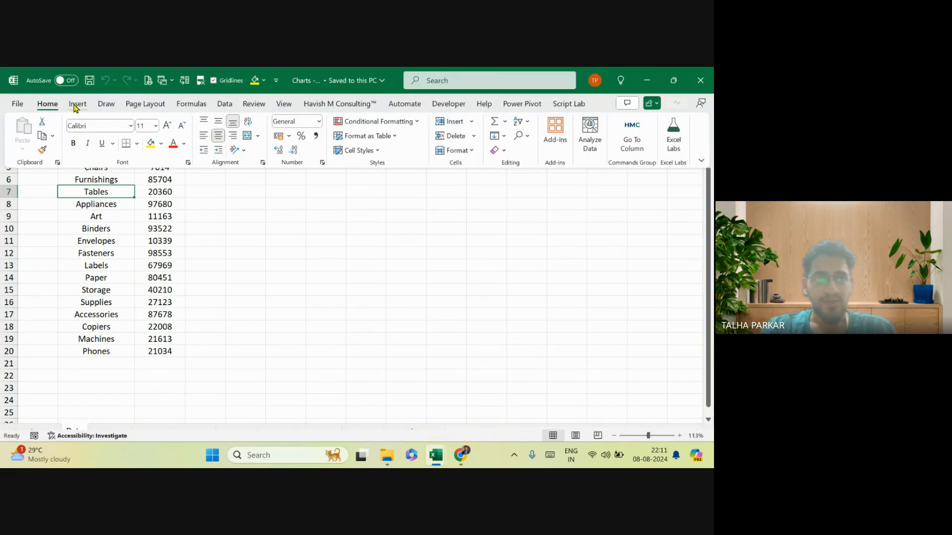
pyautogui.click(77, 104)
pyautogui.click(266, 121)
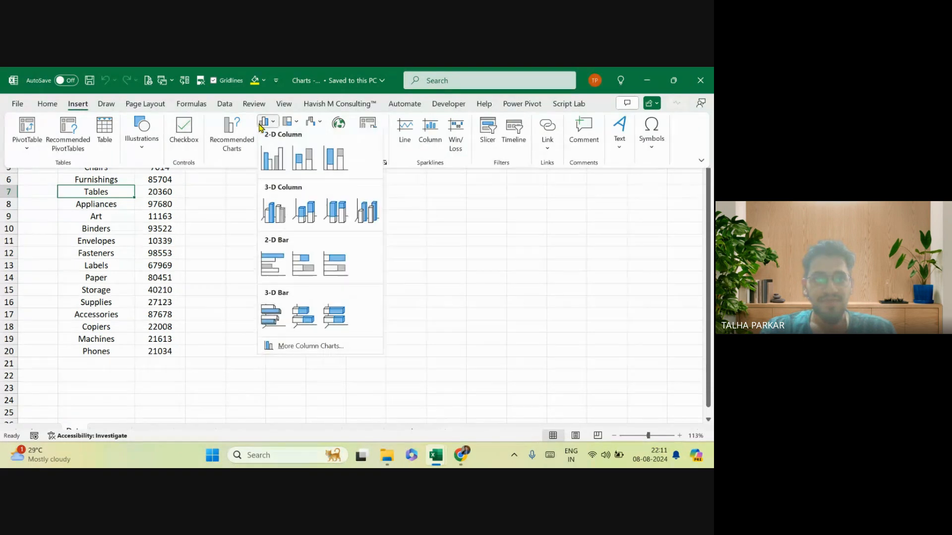
pyautogui.click(281, 162)
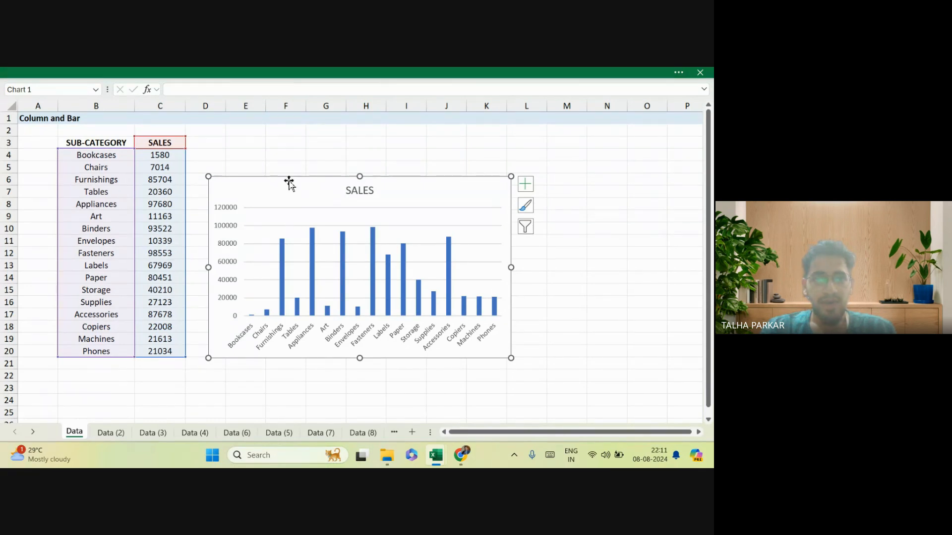
# Change the sales chart type to Clustered Bar.
pyautogui.click(418, 72)
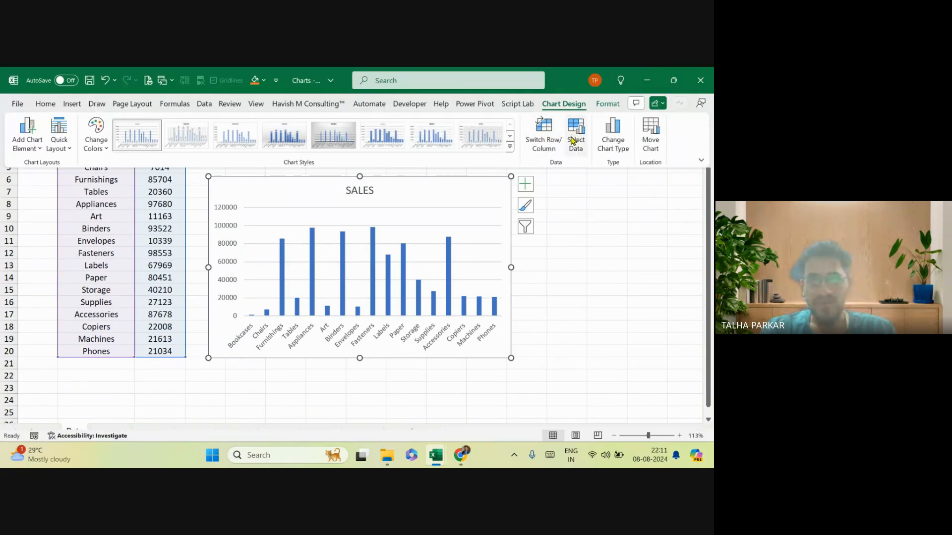
pyautogui.click(613, 134)
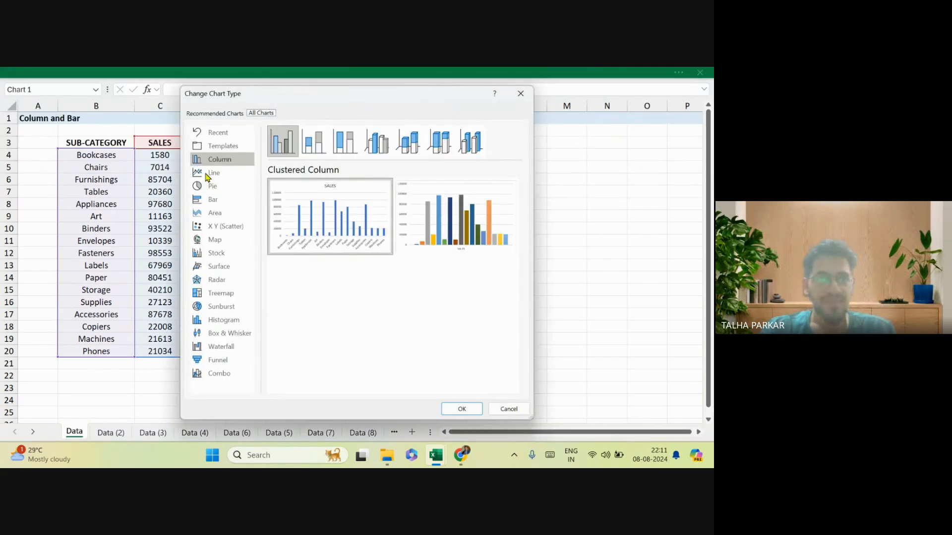
pyautogui.click(223, 198)
pyautogui.moveTo(298, 211)
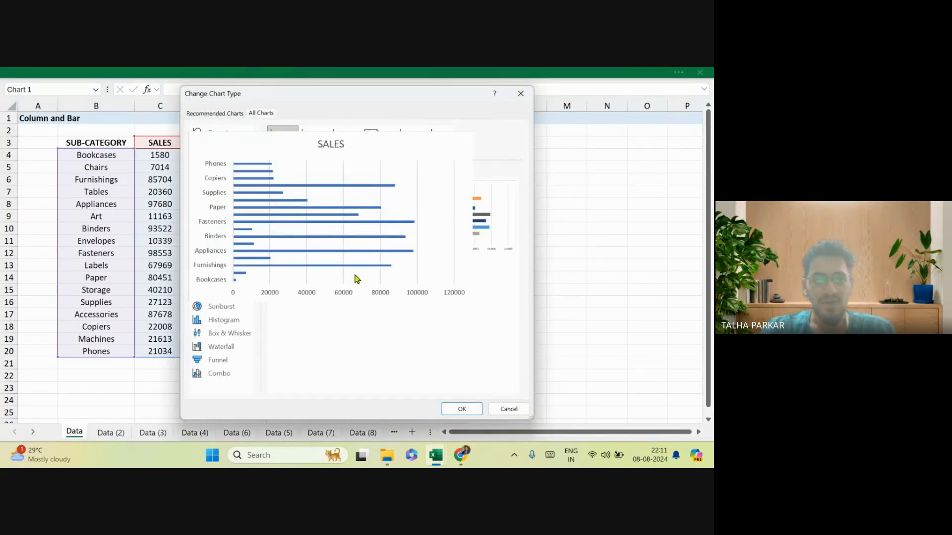
pyautogui.click(460, 409)
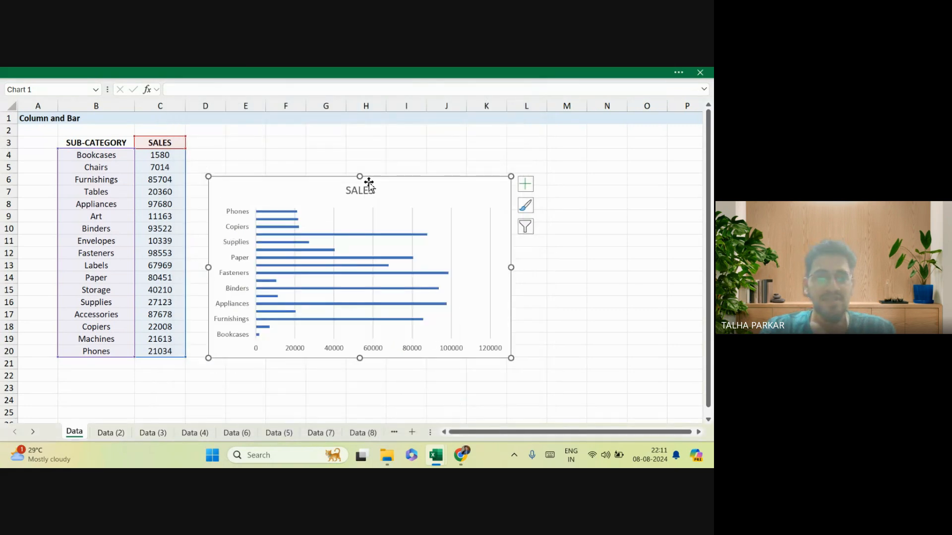
# Move the chart away from column D and enter the header "Average Sales" in cell D3.
pyautogui.moveTo(369, 185); pyautogui.dragTo(418, 182)
pyautogui.click(206, 143)
pyautogui.write('Average')
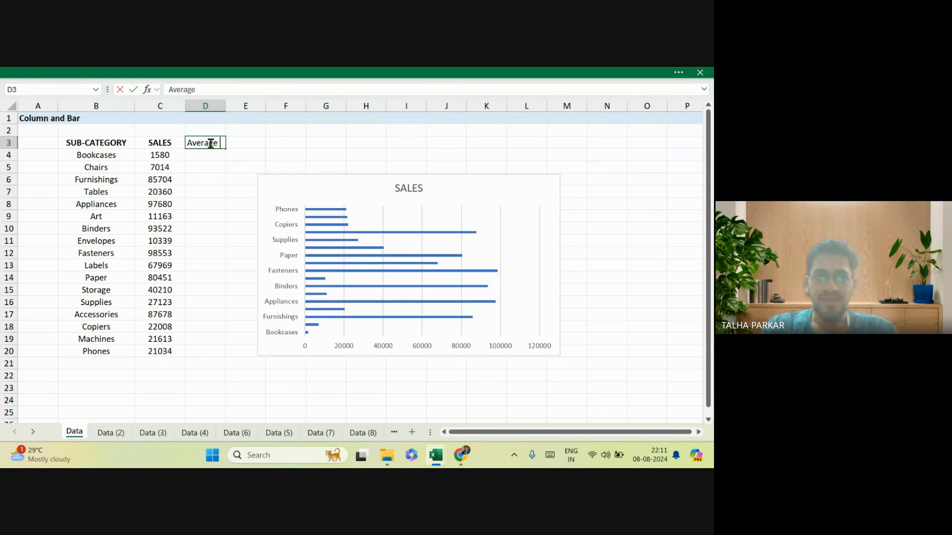
pyautogui.write(' Sales')
pyautogui.press('Return')
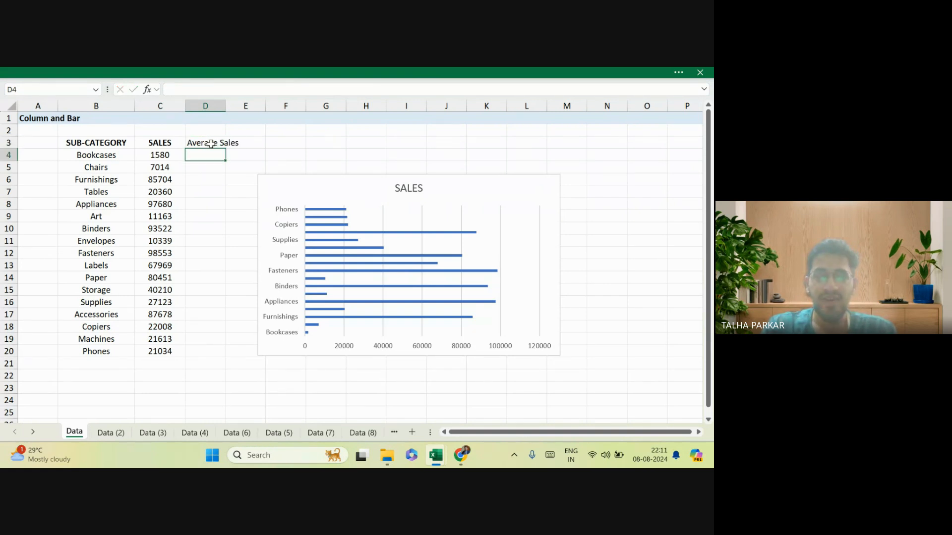
# Enter =AVERAGE(C4:C20) in cell D4 to average the sales values.
pyautogui.write('=ave')
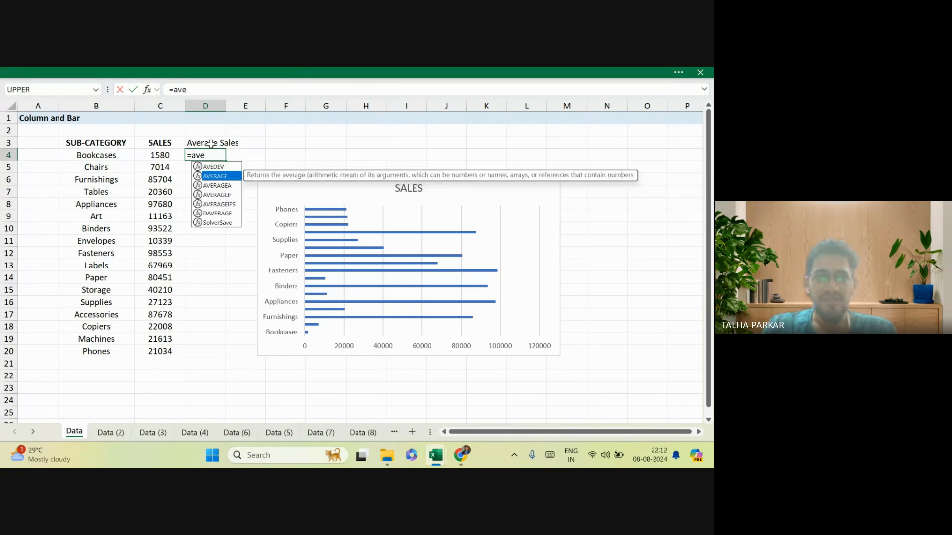
pyautogui.press('Tab')
pyautogui.press('Left')
pyautogui.hotkey('ctrl', 'shift', 'Down')
pyautogui.press('Return')
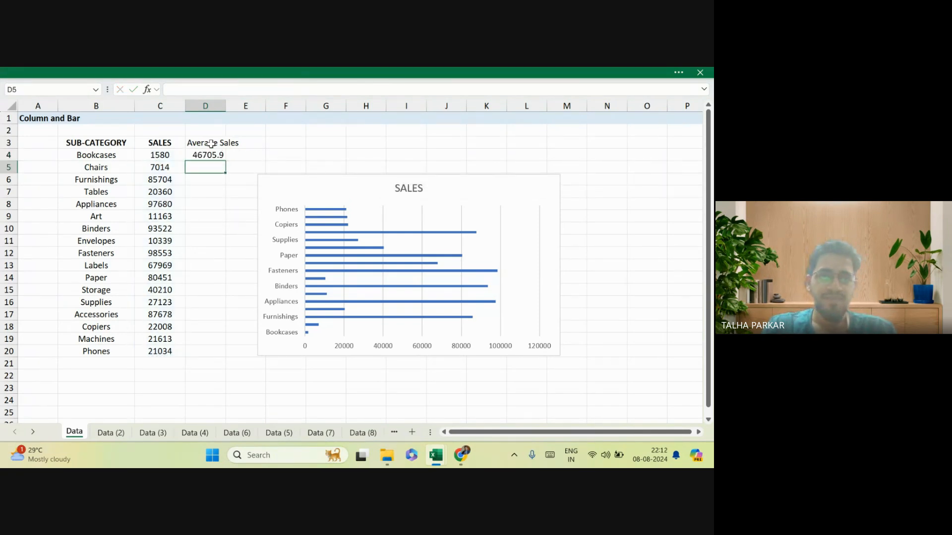
pyautogui.press('Up')
pyautogui.press('Left')
pyautogui.press('Right')
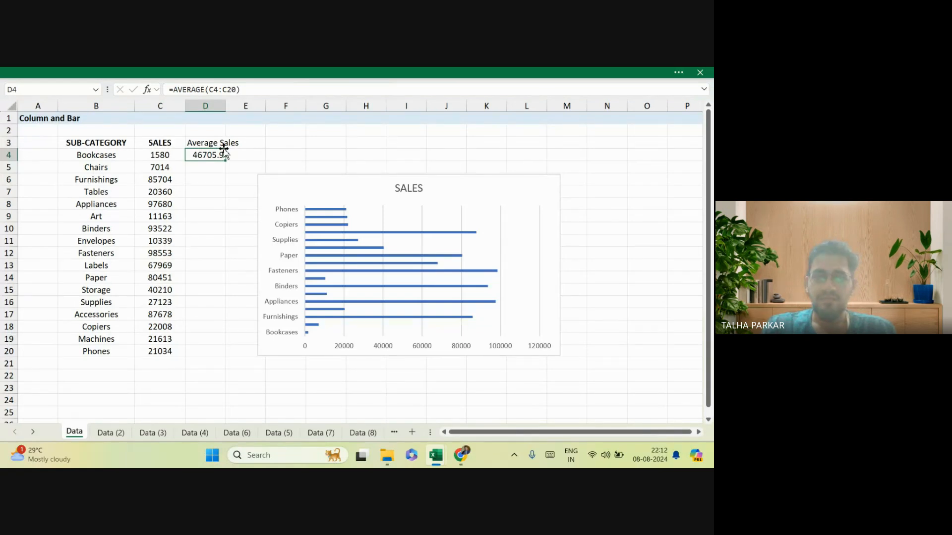
pyautogui.press('Left')
pyautogui.hotkey('ctrl', 'Down')
pyautogui.press('Right')
pyautogui.click(219, 154)
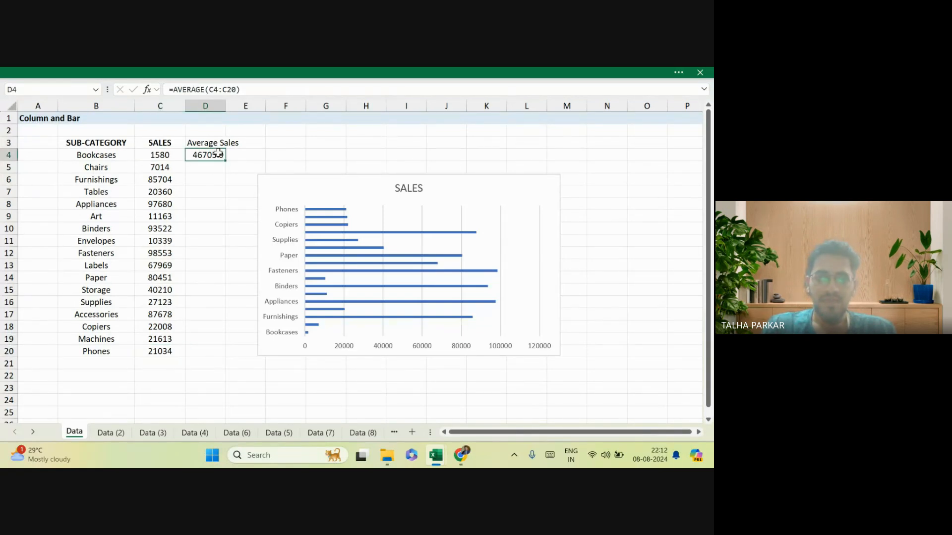
# Make the D4 formula's range absolute as =AVERAGE($C$4:$C$20) and fill it down to D20.
pyautogui.click(213, 90)
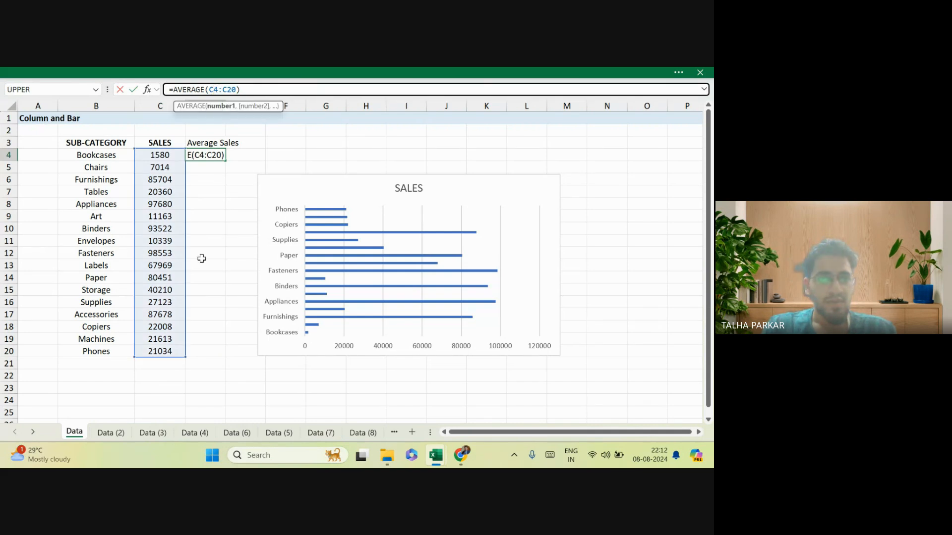
pyautogui.press('Escape')
pyautogui.click(217, 90)
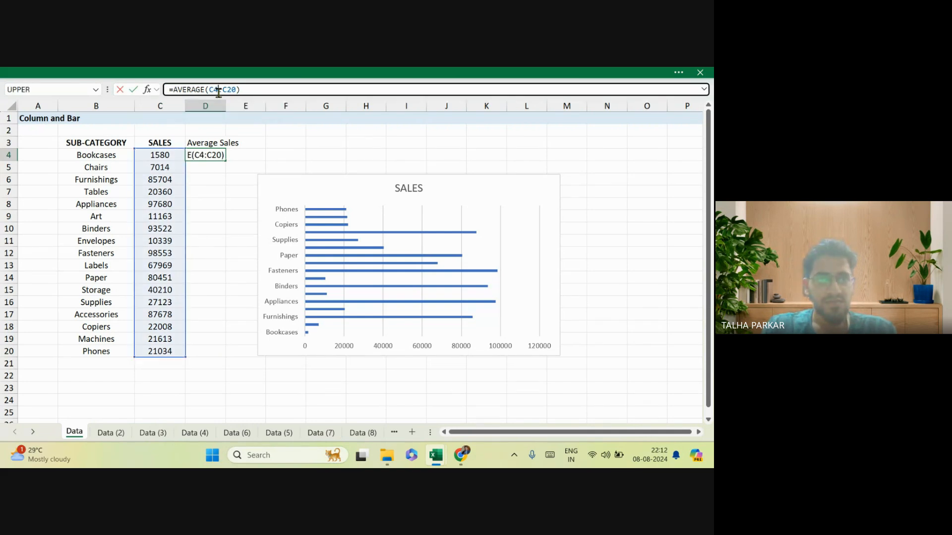
pyautogui.press('F4')
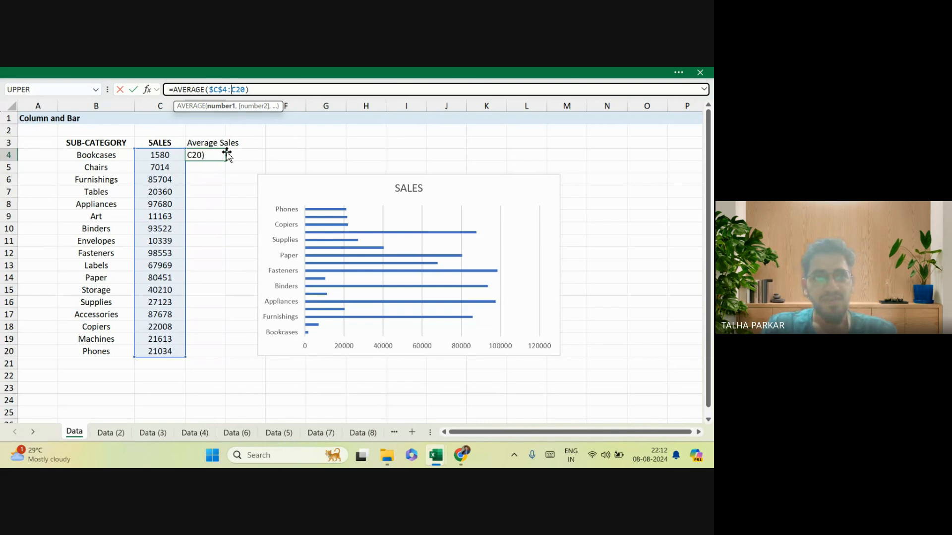
pyautogui.press('Return')
pyautogui.click(218, 155)
pyautogui.doubleClick(226, 160)
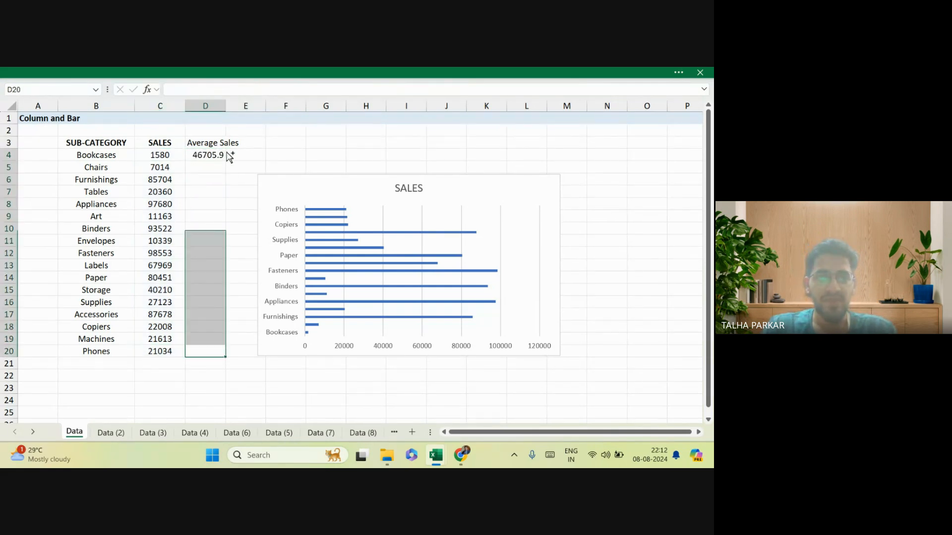
# Format the averages in D4:D20 as numbers with a thousands separator and no decimal places.
pyautogui.hotkey('ctrl', 'shift', '1')
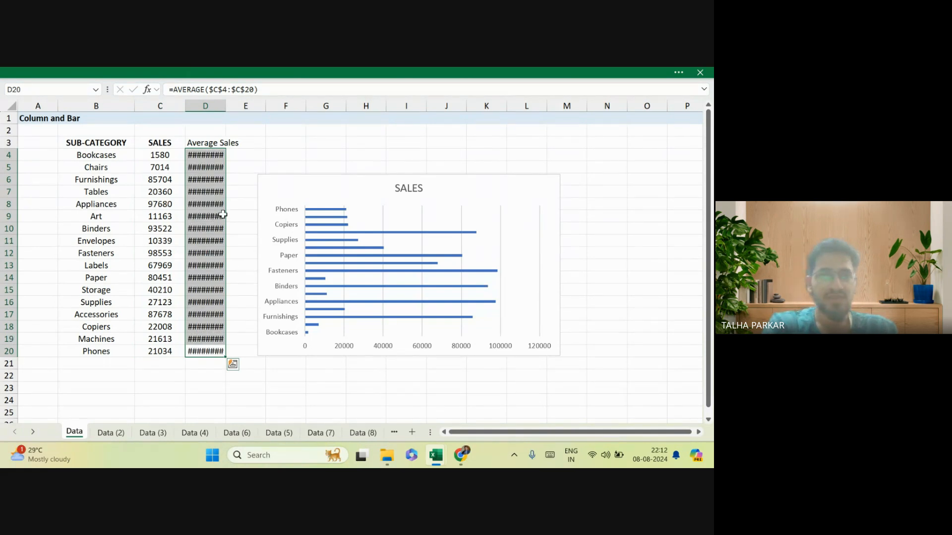
pyautogui.click(313, 72)
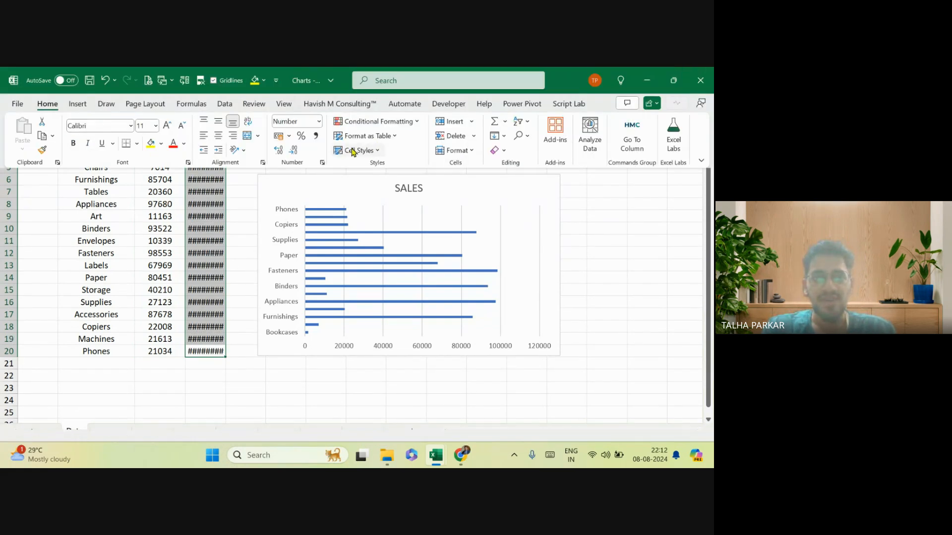
pyautogui.click(293, 149)
pyautogui.click(294, 150)
pyautogui.hotkey('ctrl', 'Up')
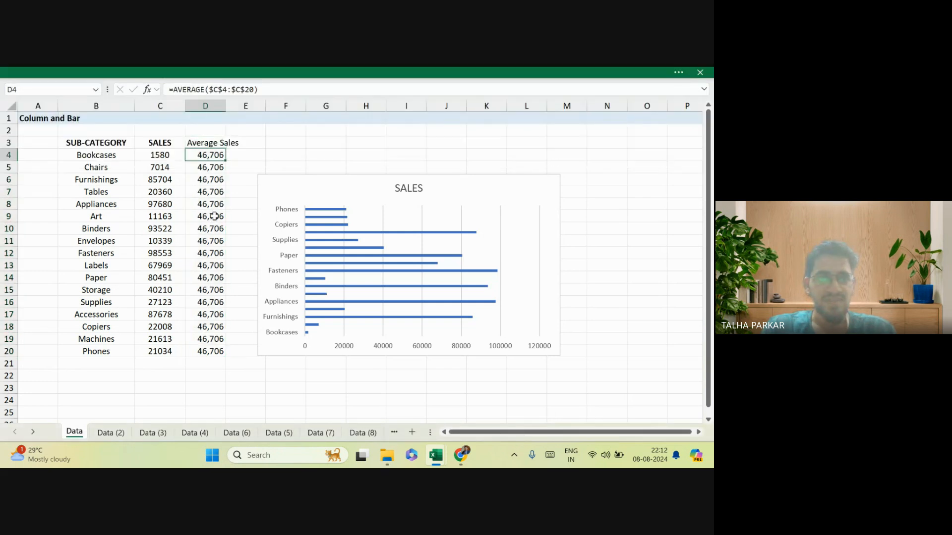
# Widen column D and extend the chart's data range to include the Average Sales column.
pyautogui.click(371, 190)
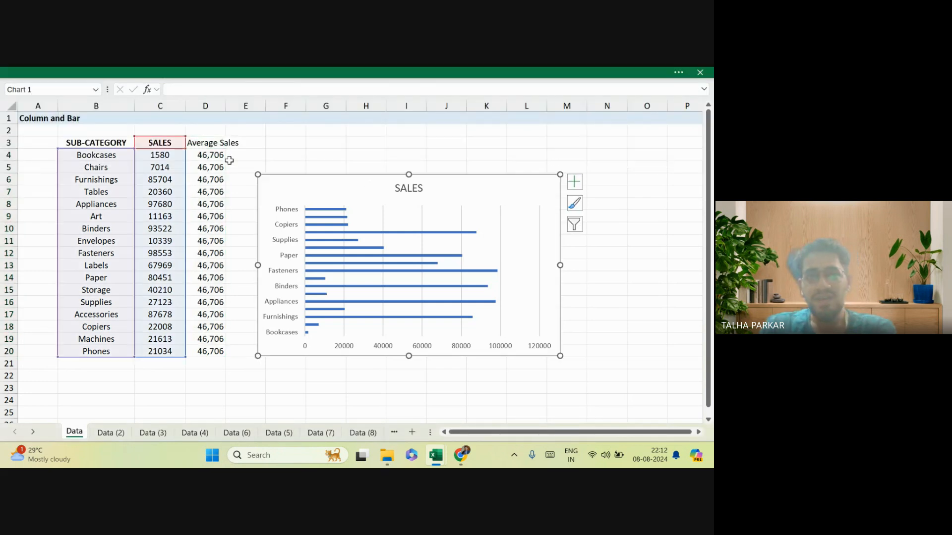
pyautogui.moveTo(225, 106); pyautogui.dragTo(237, 106)
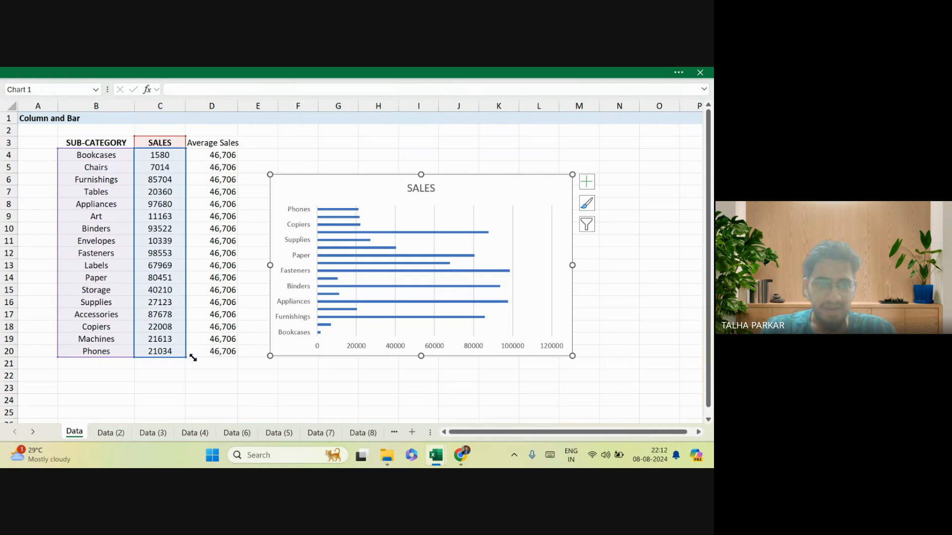
pyautogui.moveTo(193, 358); pyautogui.dragTo(232, 359)
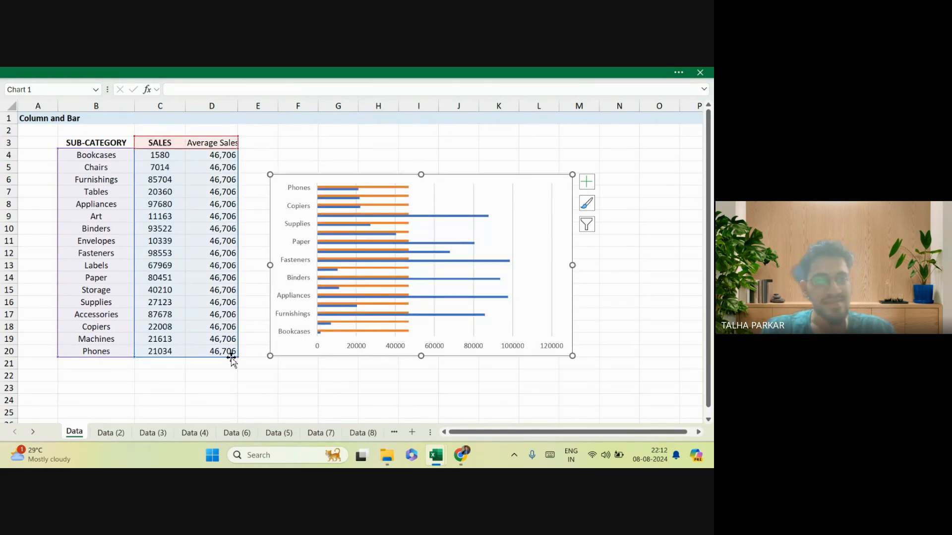
# Change the chart to a Clustered Column - Line combo, with SALES as columns and Average Sales as a line.
pyautogui.rightClick(457, 180)
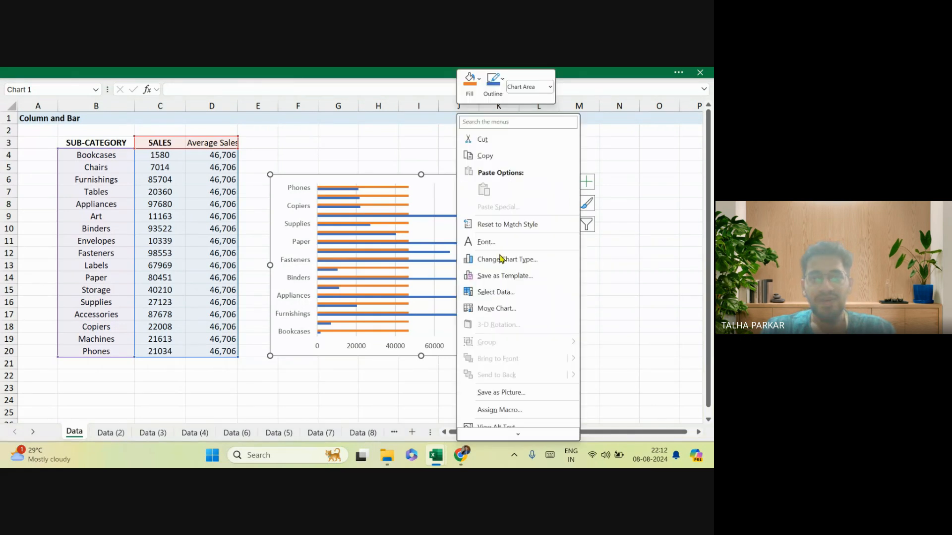
pyautogui.click(506, 265)
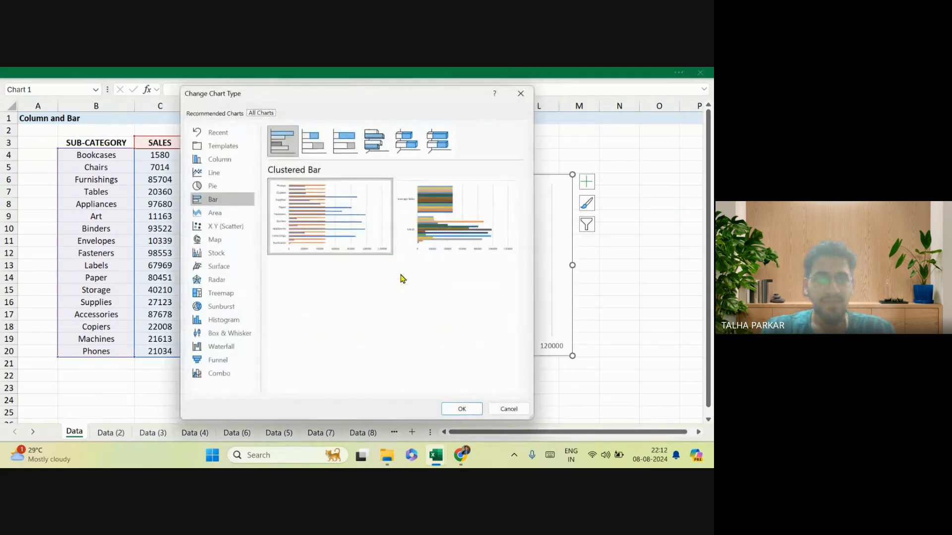
pyautogui.click(214, 376)
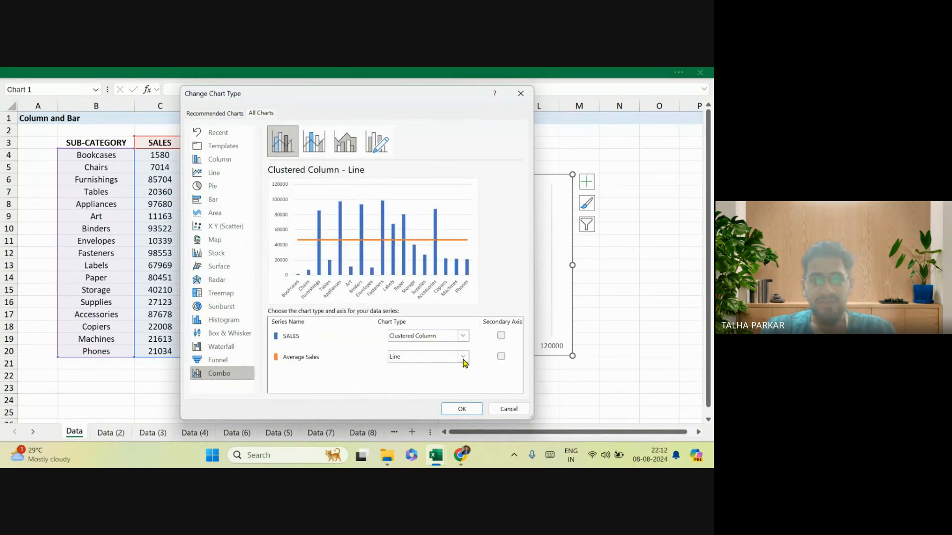
pyautogui.click(462, 409)
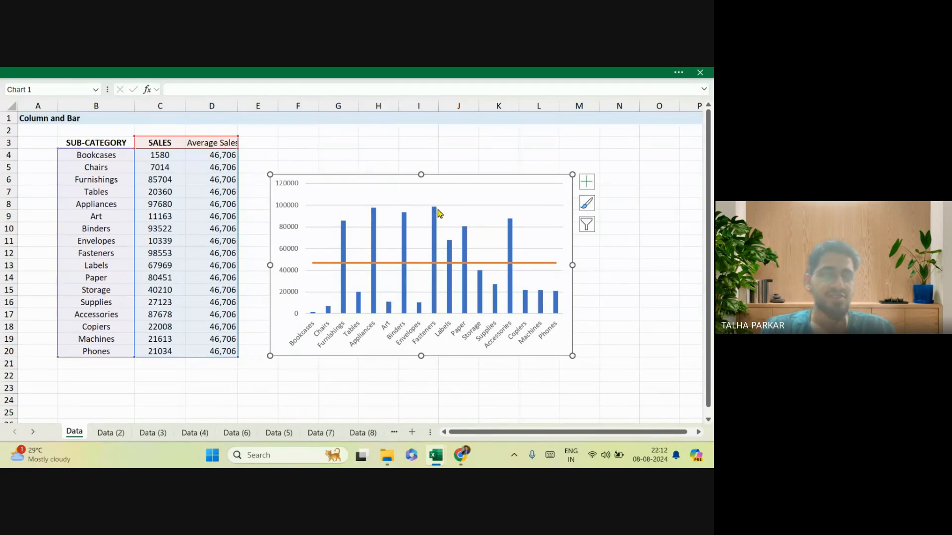
# Delete the chart's horizontal gridlines and autofit column D to its header.
pyautogui.click(465, 206)
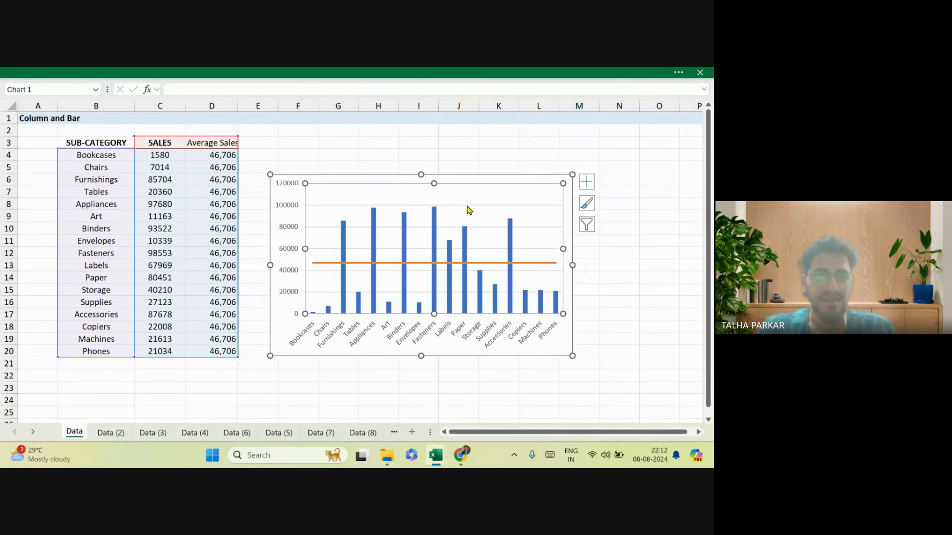
pyautogui.click(467, 206)
pyautogui.press('Delete')
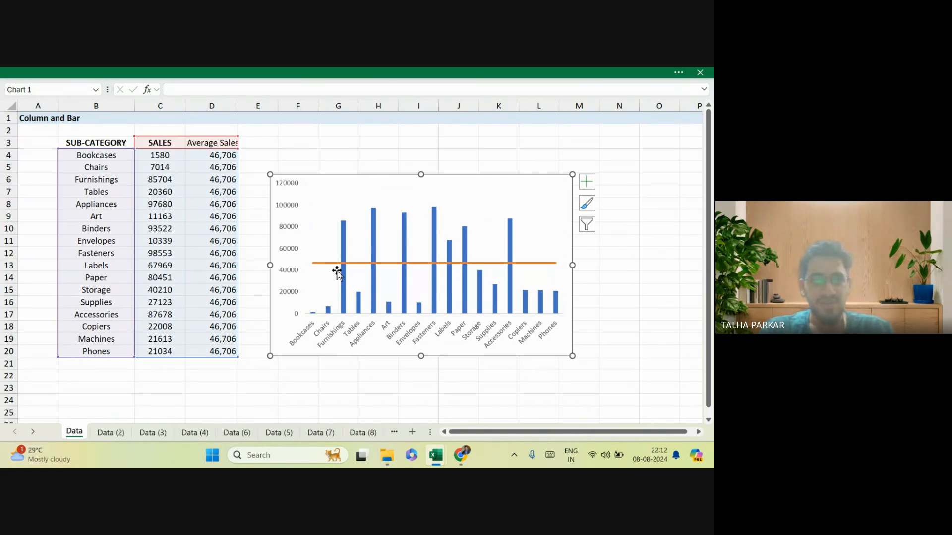
pyautogui.doubleClick(237, 106)
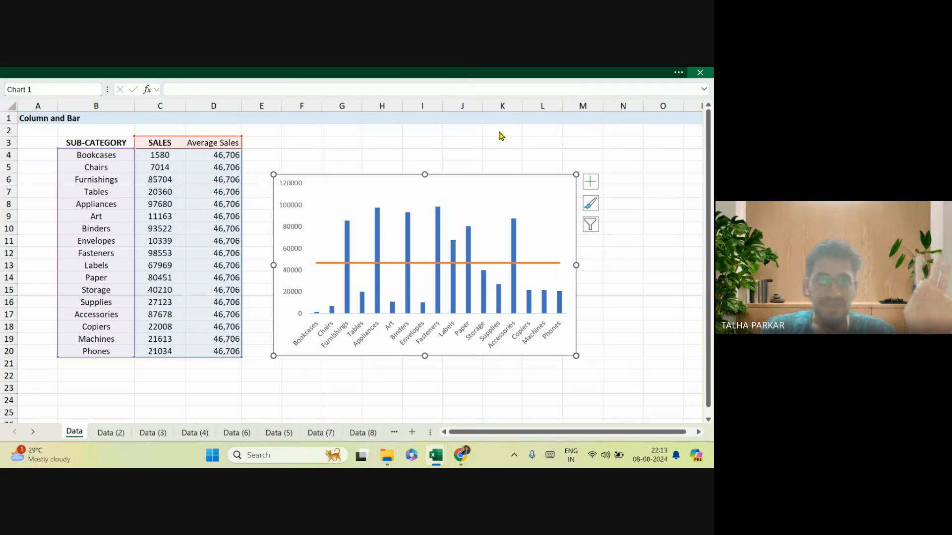
# Examine the chart's data source settings, including its data range, series and category labels.
pyautogui.press('alt')
pyautogui.click(564, 105)
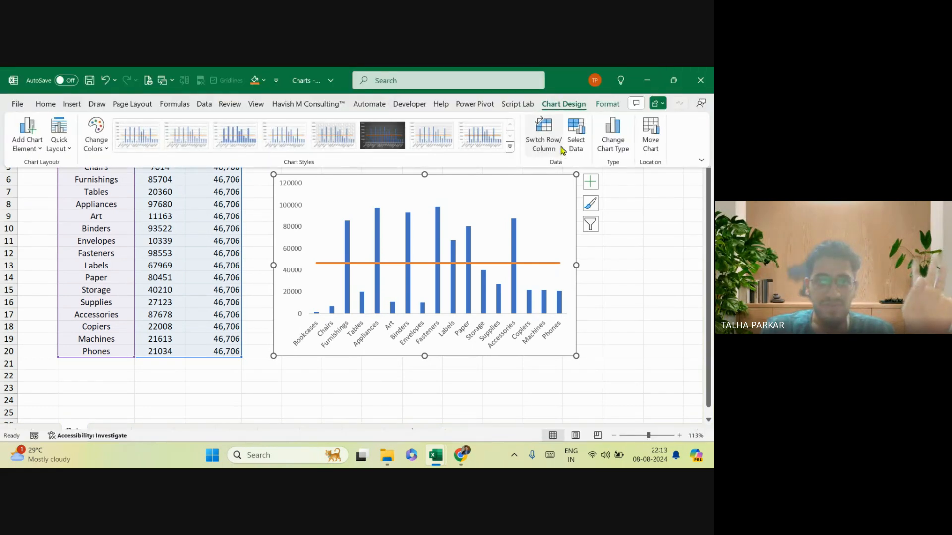
pyautogui.click(572, 134)
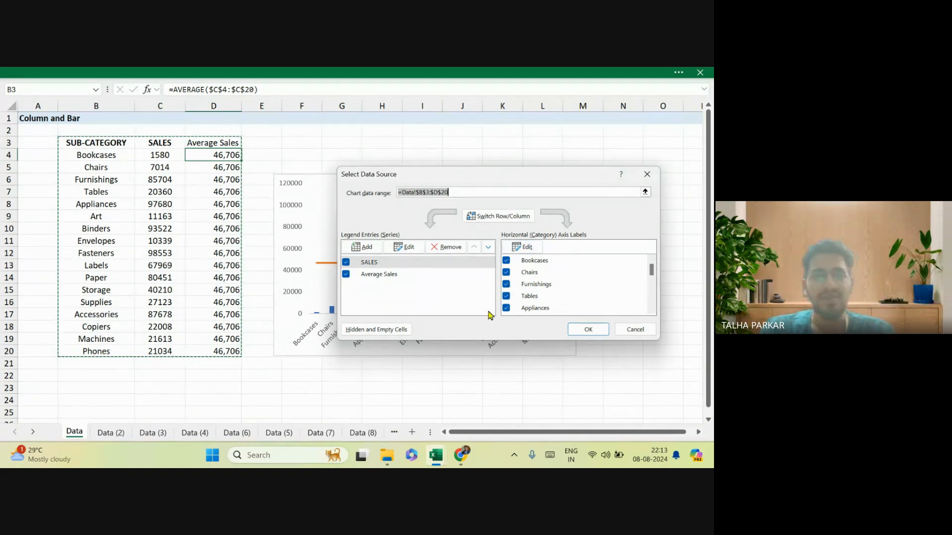
pyautogui.click(588, 329)
# Switch to the Charts - Solutions workbook and view its sparklines sheet.
pyautogui.hotkey('alt', 'Tab')
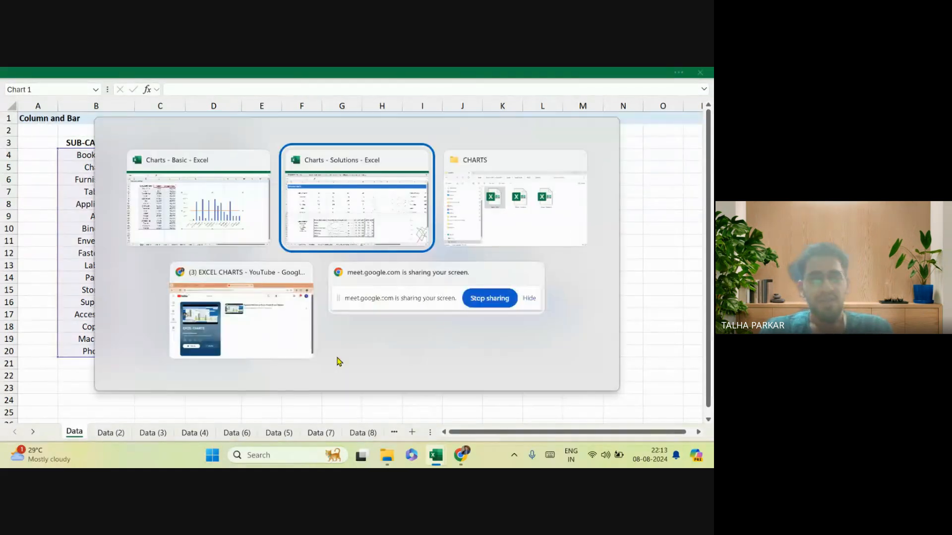
pyautogui.hotkey('alt', 'shift', 'Tab')
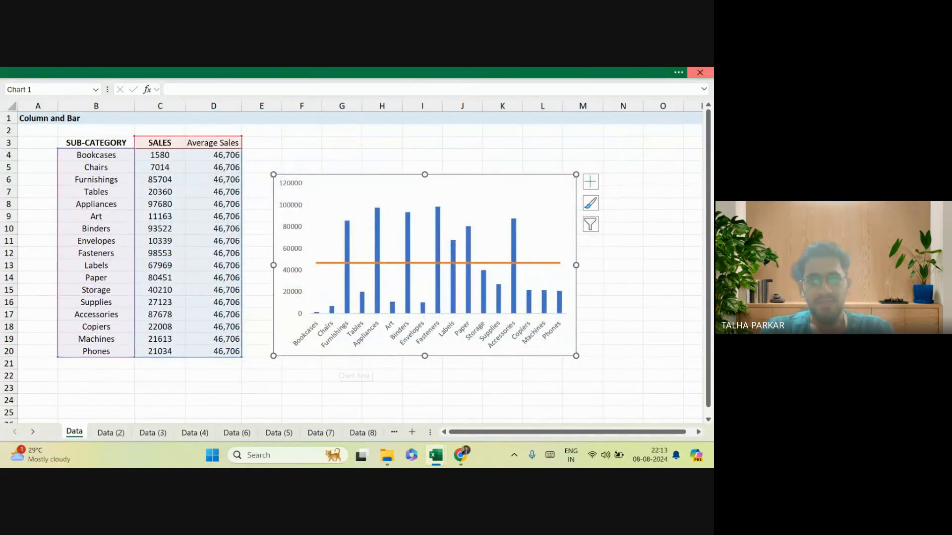
pyautogui.hotkey('alt', 'Tab')
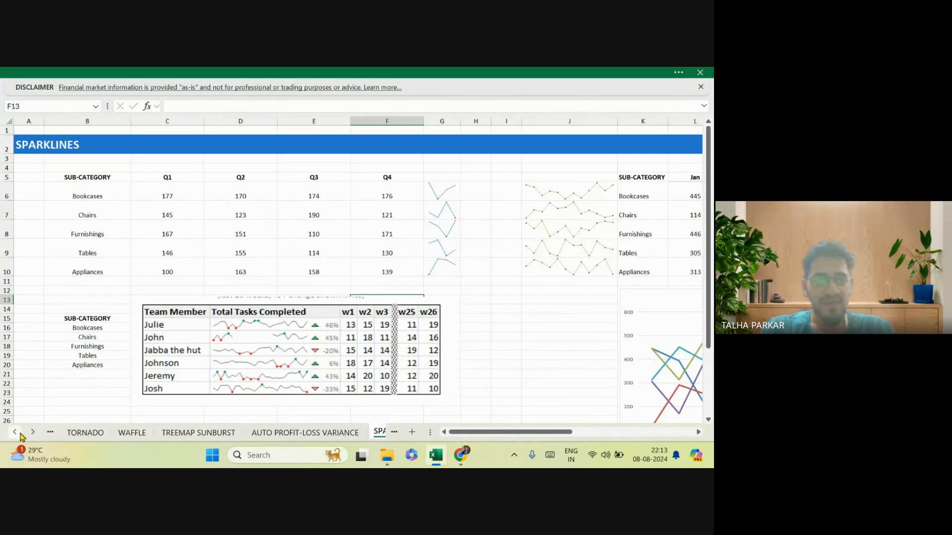
# Go back to the workbook's first sheets and view the SAVE TEMPLATE and DYNAMIC FORM CONTROL solutions.
pyautogui.click(16, 433)
pyautogui.click(16, 433)
pyautogui.click(16, 432)
pyautogui.click(16, 433)
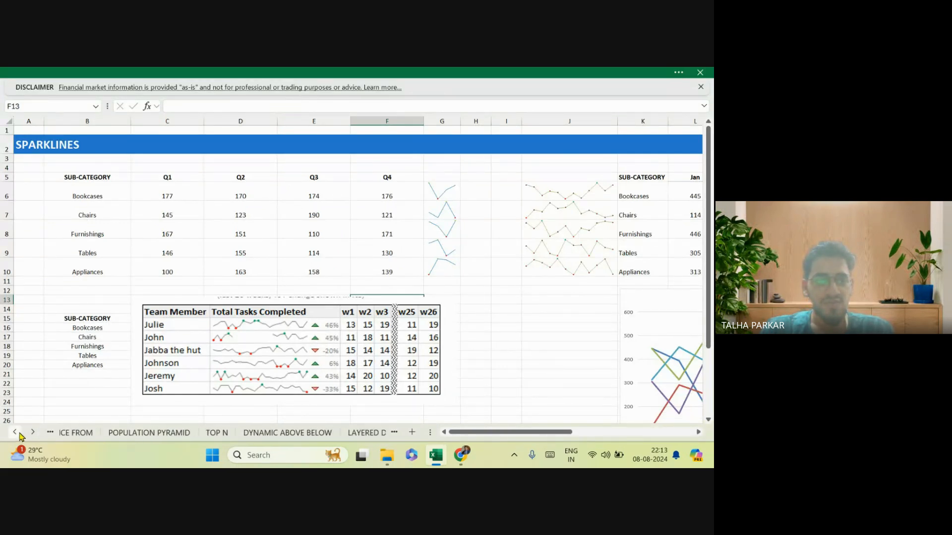
pyautogui.click(19, 433)
pyautogui.click(19, 433)
pyautogui.click(18, 434)
pyautogui.click(19, 434)
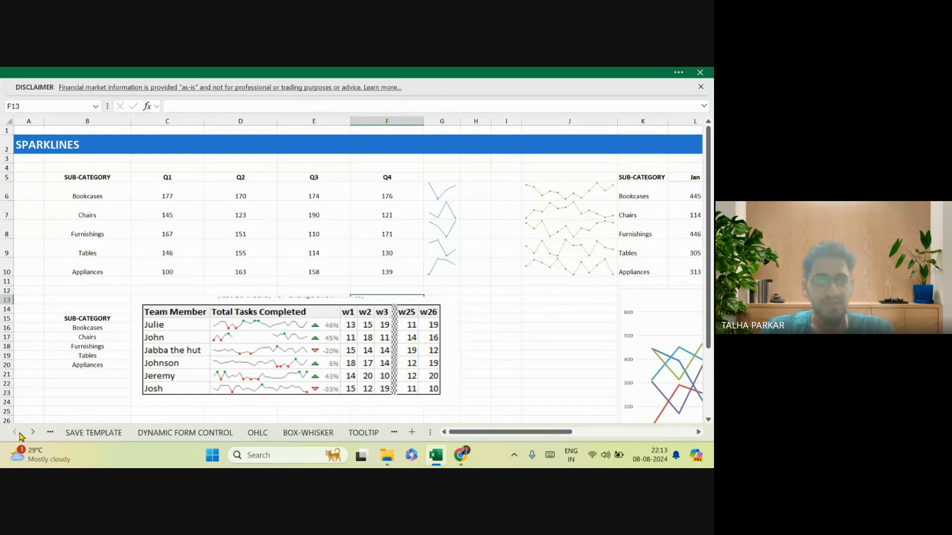
pyautogui.click(19, 433)
pyautogui.click(106, 435)
pyautogui.click(144, 435)
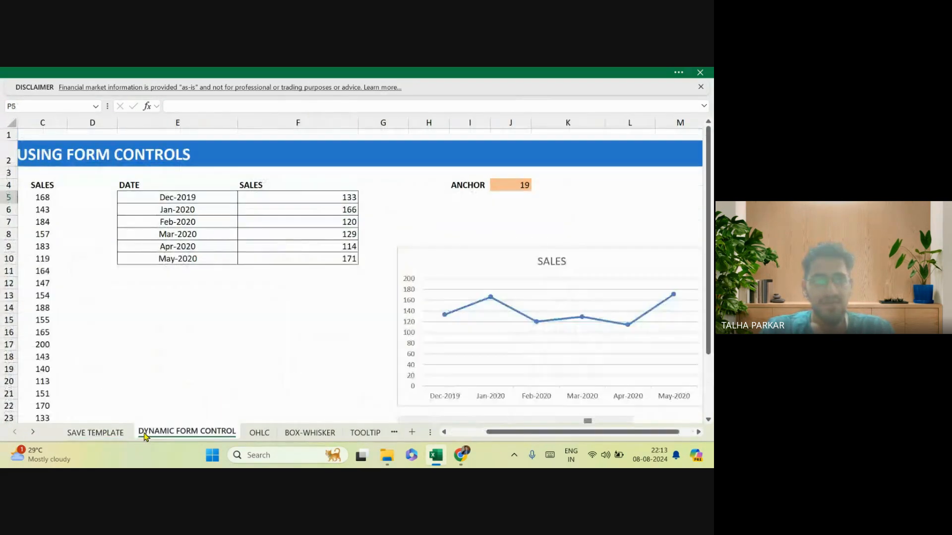
# Browse the chart solution sheets in order from OHLC through HEATMAP 02.
pyautogui.click(265, 432)
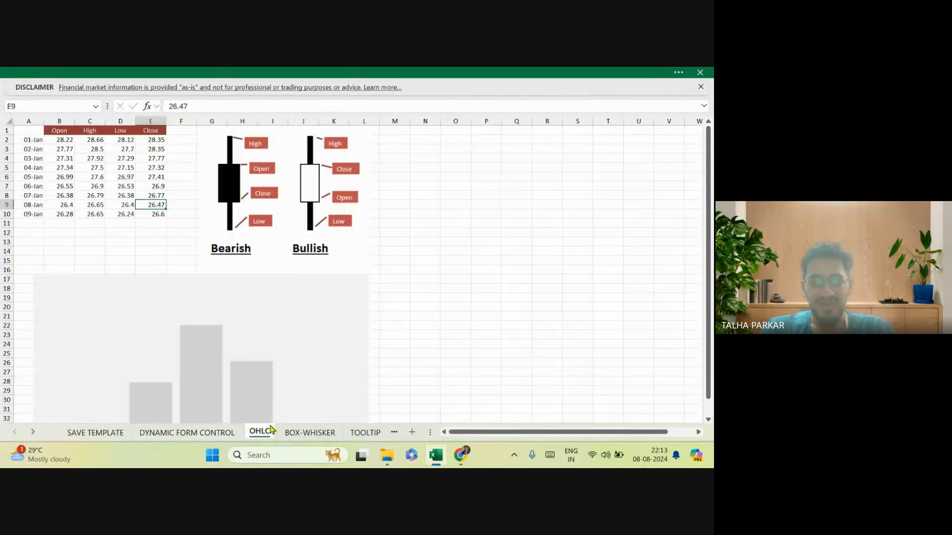
pyautogui.click(293, 432)
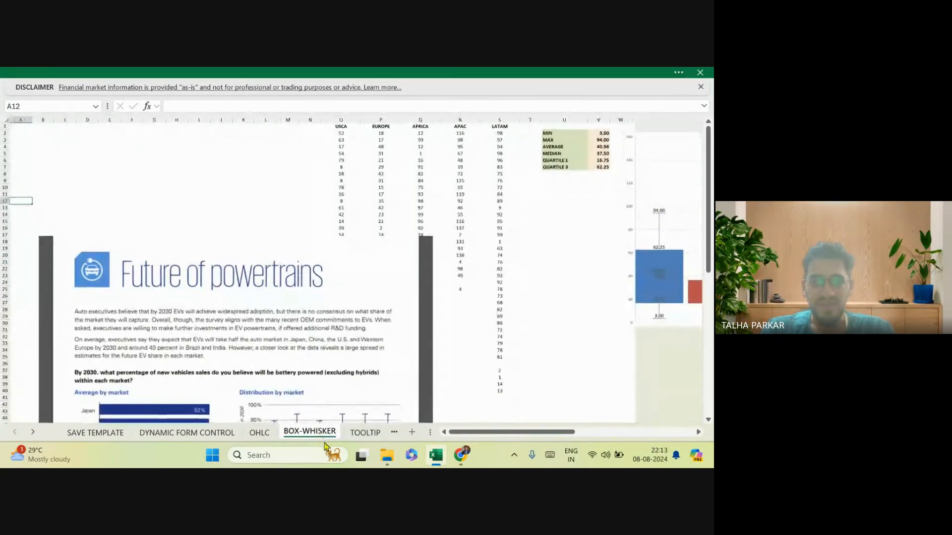
pyautogui.click(362, 433)
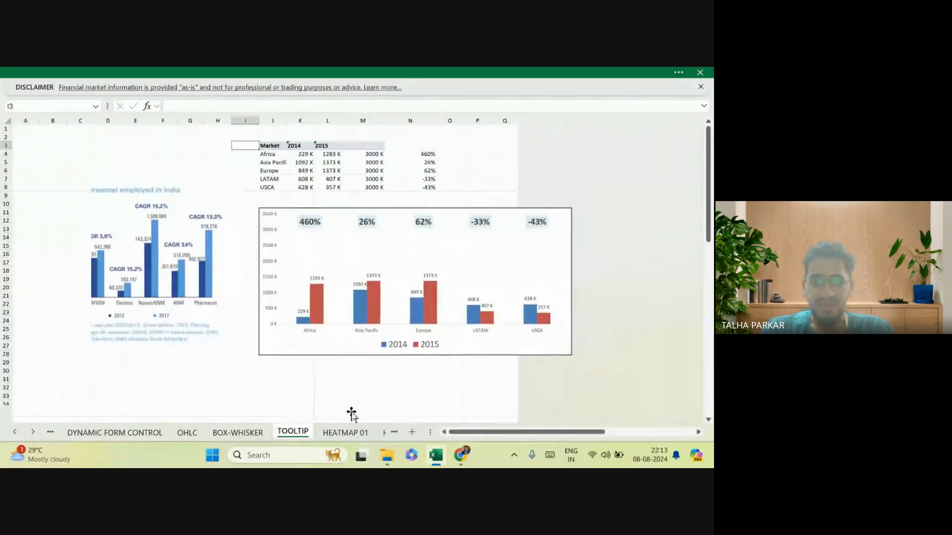
pyautogui.click(354, 433)
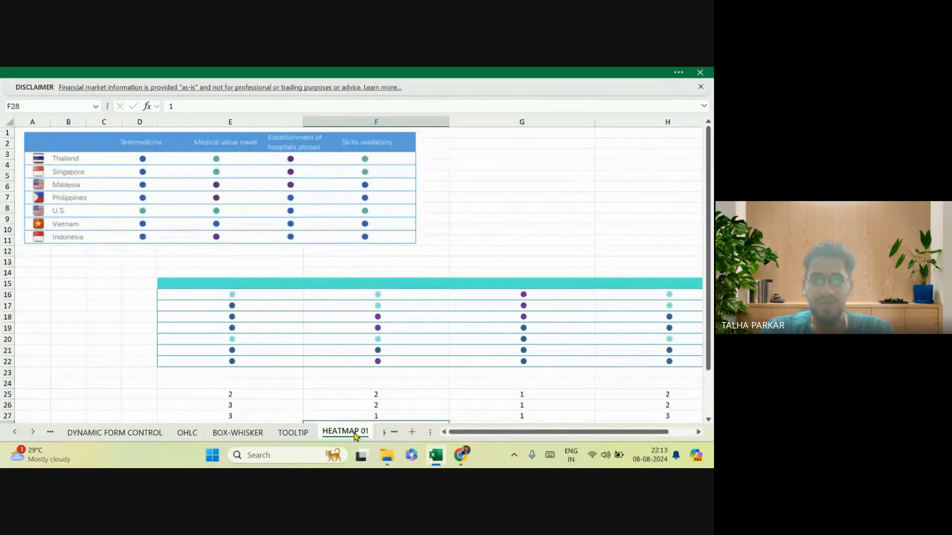
pyautogui.click(32, 432)
pyautogui.click(173, 437)
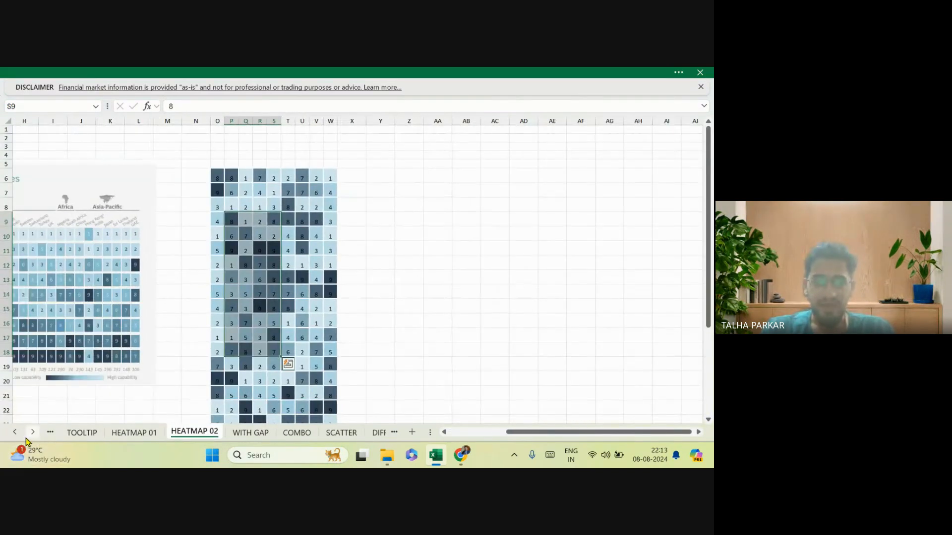
# Browse the chart solution sheets in order from WITH GAP through DIFFERENCE FROM.
pyautogui.scroll(-2, 142, 437)
pyautogui.click(142, 437)
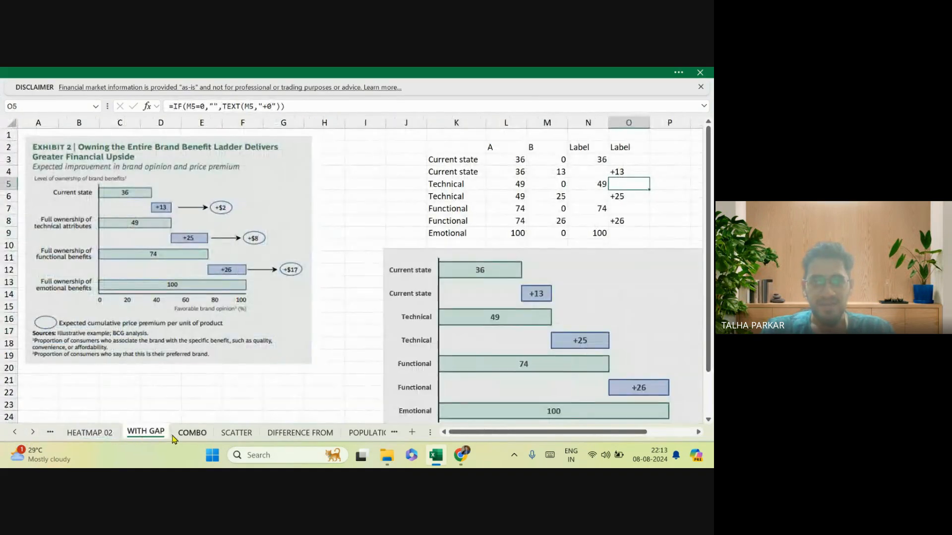
pyautogui.click(175, 436)
pyautogui.click(236, 434)
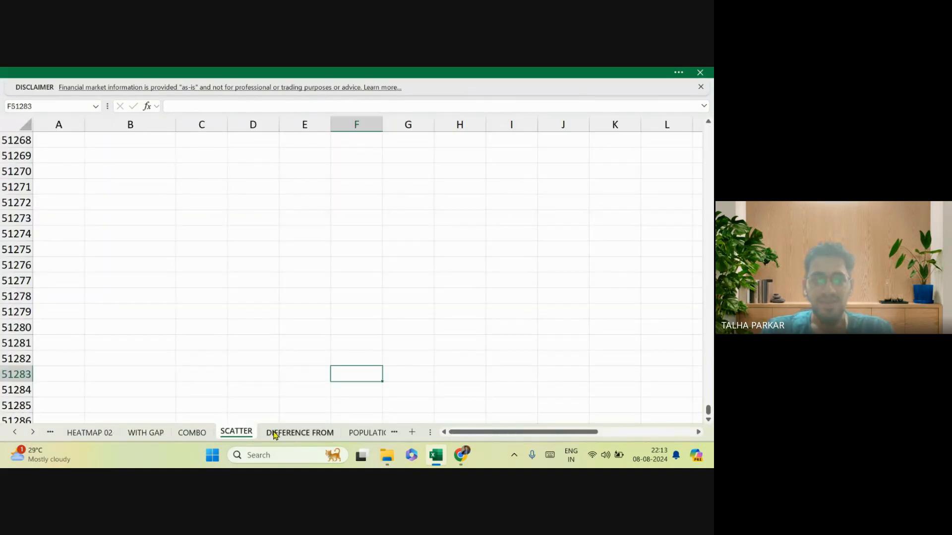
pyautogui.click(274, 435)
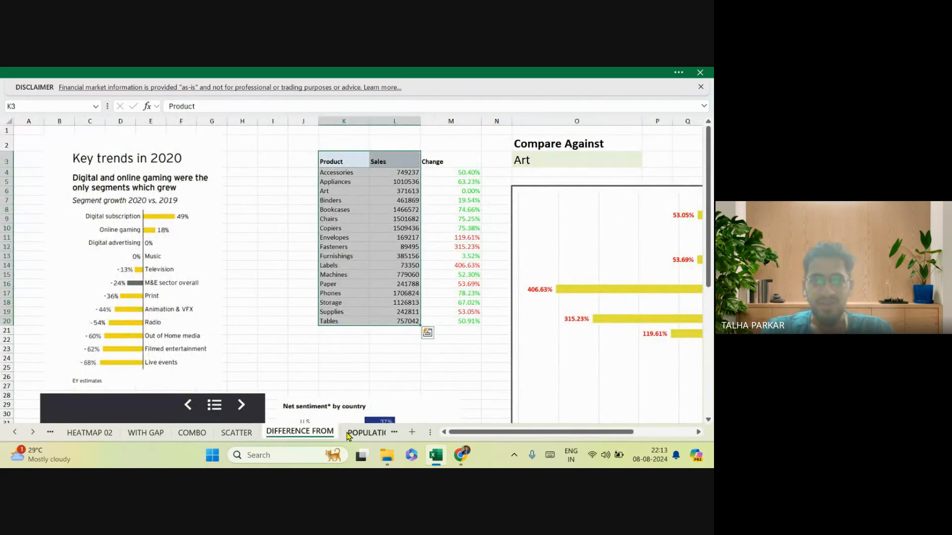
# View the POPULATION PYRAMID, TOP N and DYNAMIC ABOVE BELOW chart sheets one after another.
pyautogui.click(364, 433)
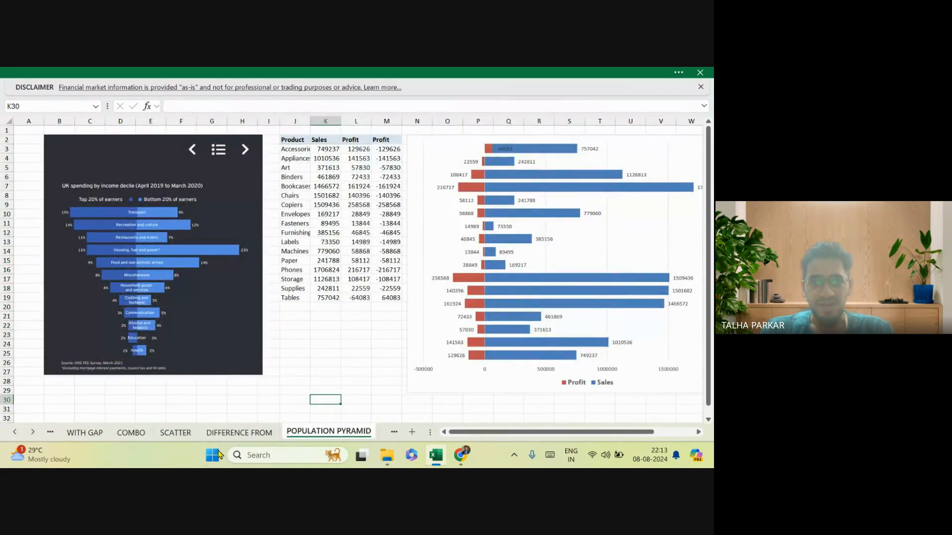
pyautogui.click(33, 434)
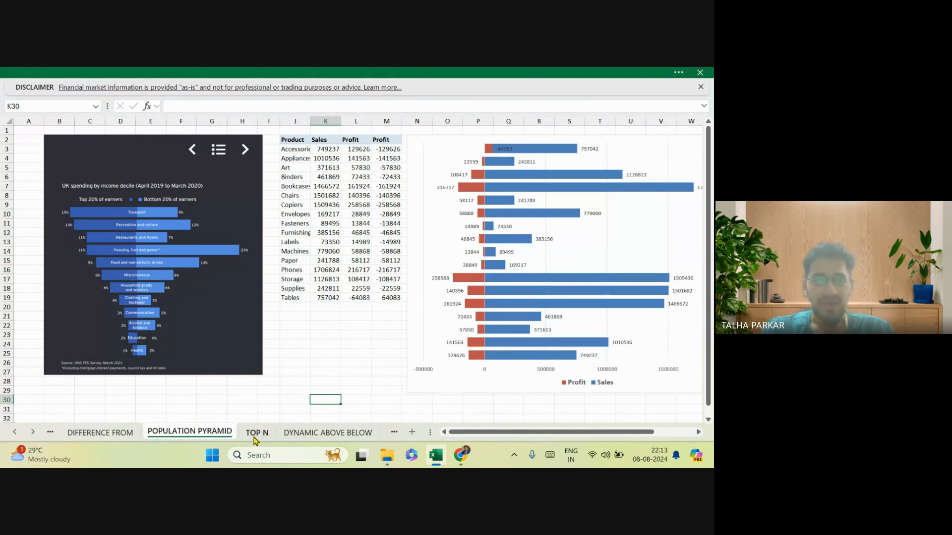
pyautogui.click(255, 434)
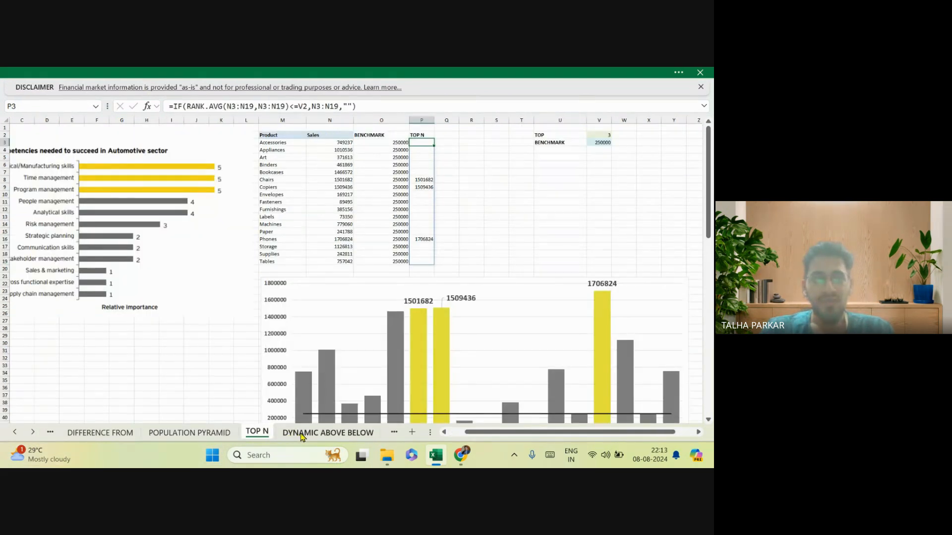
pyautogui.click(304, 435)
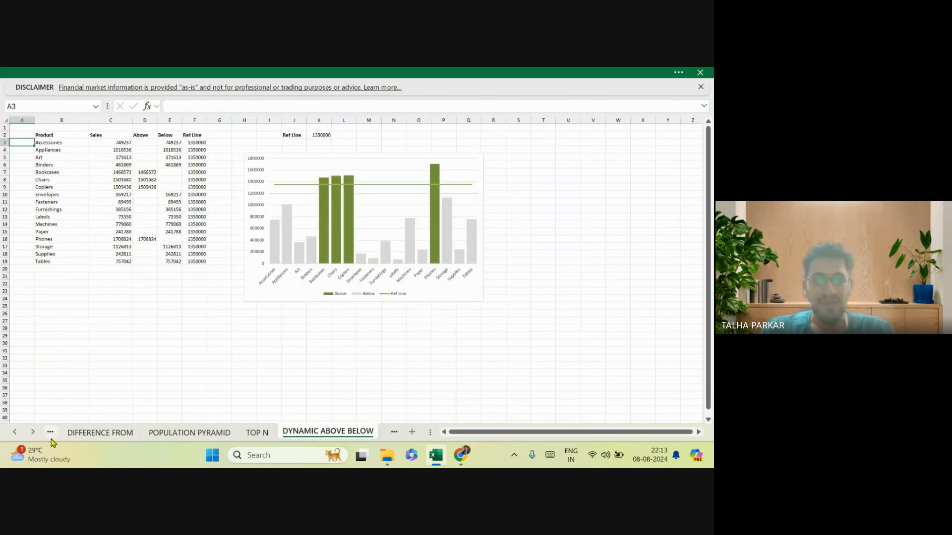
# Open the WATERFALL sheet and return to cell A1 to show its expense table and chart.
pyautogui.click(32, 432)
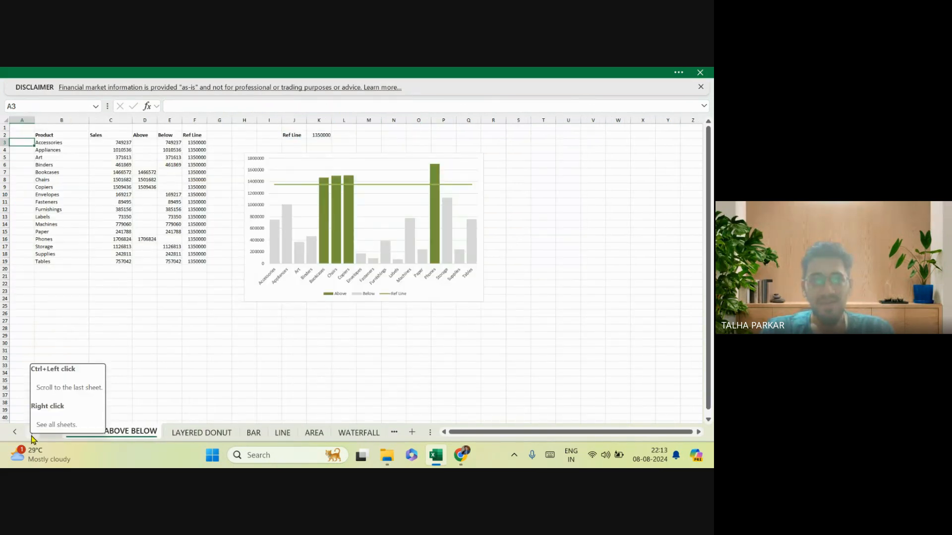
pyautogui.click(32, 433)
pyautogui.click(231, 422)
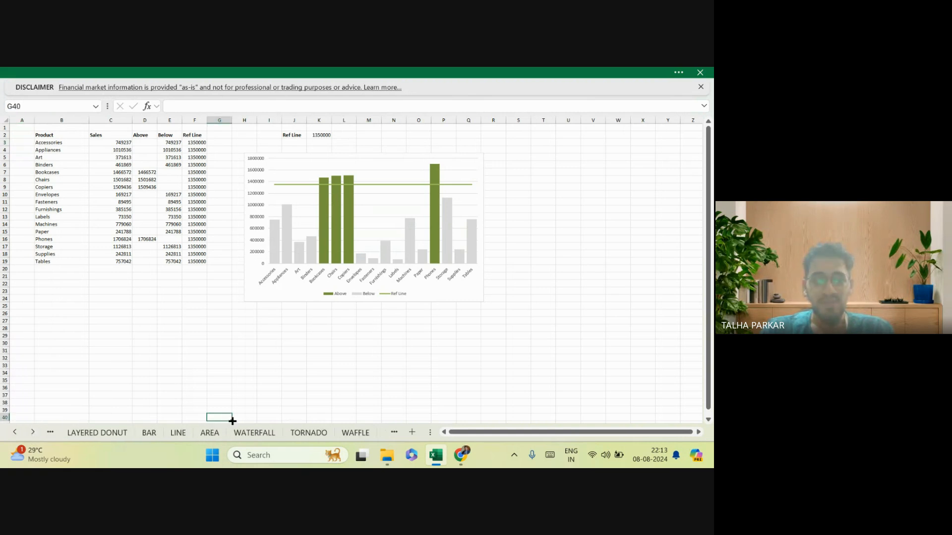
pyautogui.click(234, 423)
pyautogui.click(239, 430)
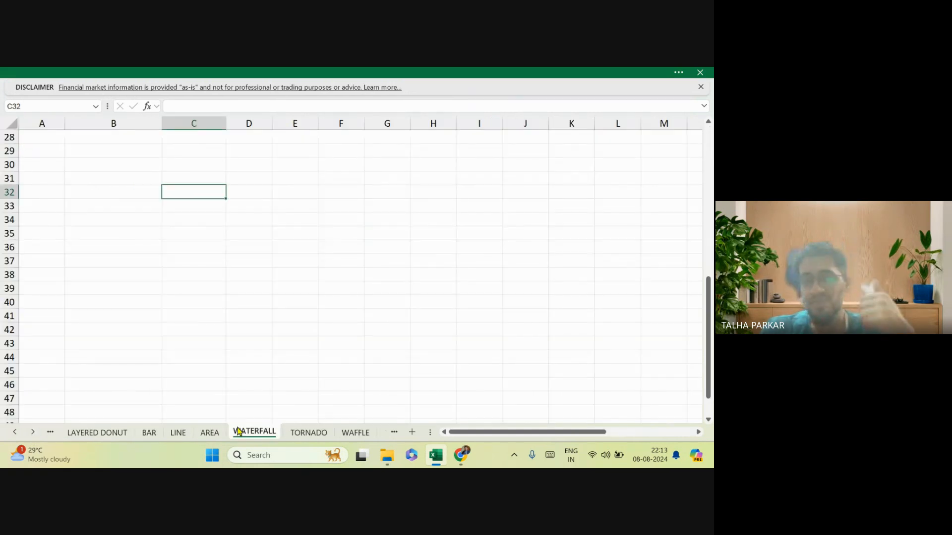
pyautogui.click(232, 344)
pyautogui.hotkey('ctrl', 'Up')
pyautogui.hotkey('ctrl', 'Left')
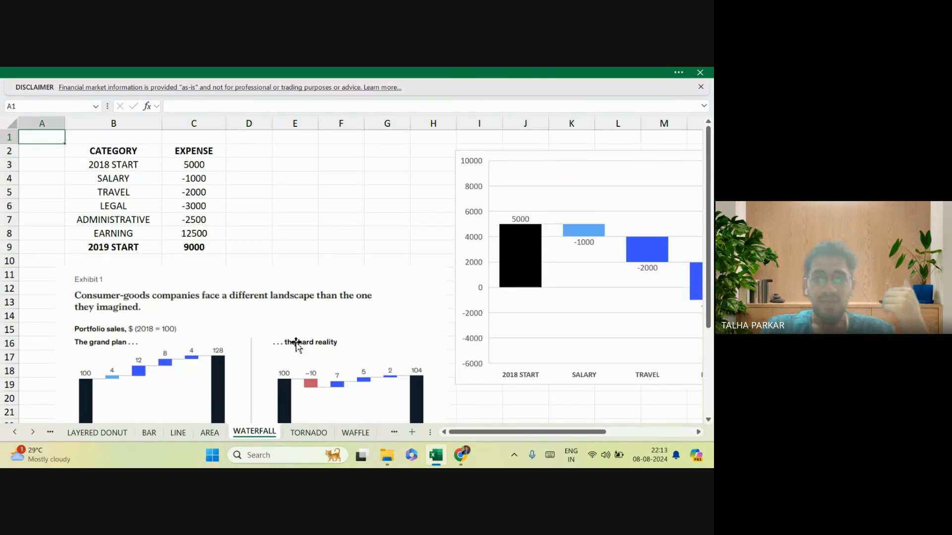
# Inspect the waterfall chart, the reference picture and the 2019 START total formula in cell C9.
pyautogui.scroll(-3, 298, 344)
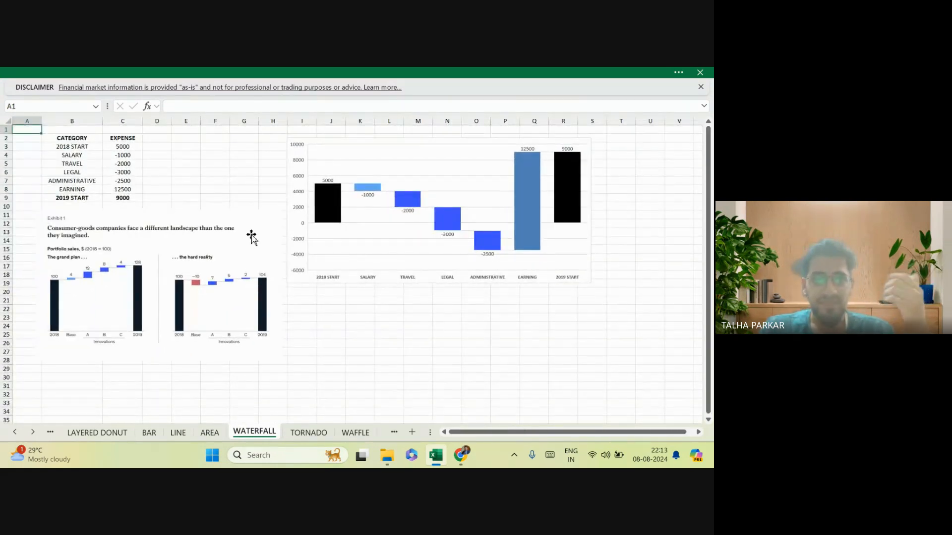
pyautogui.click(258, 330)
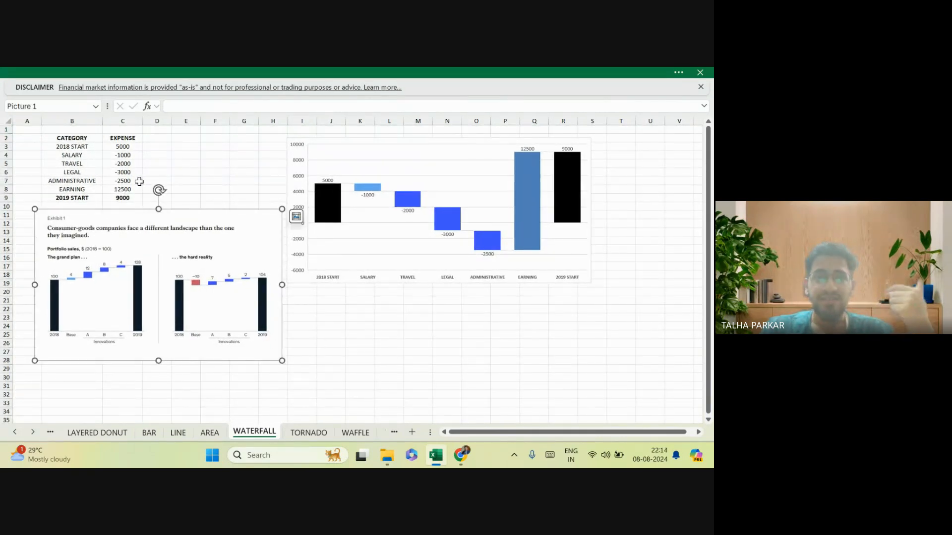
pyautogui.click(133, 197)
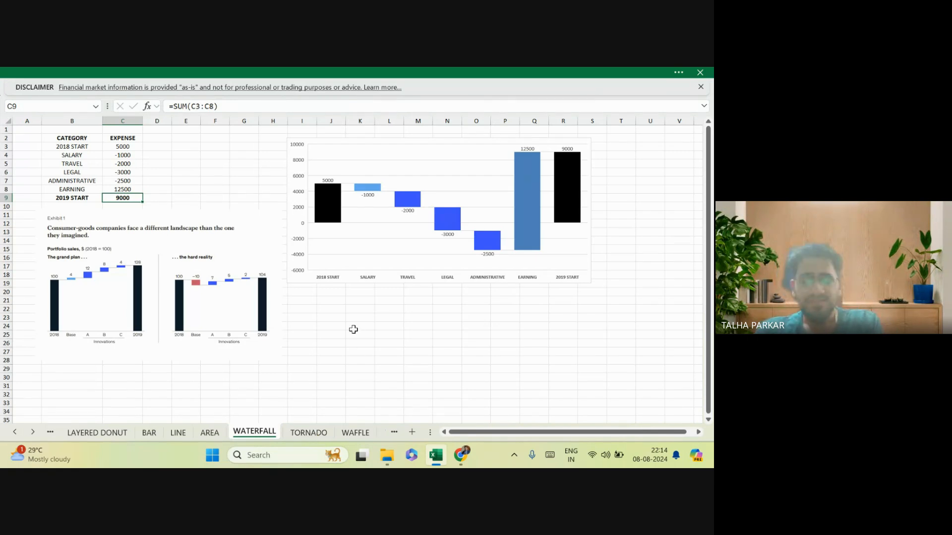
pyautogui.click(202, 311)
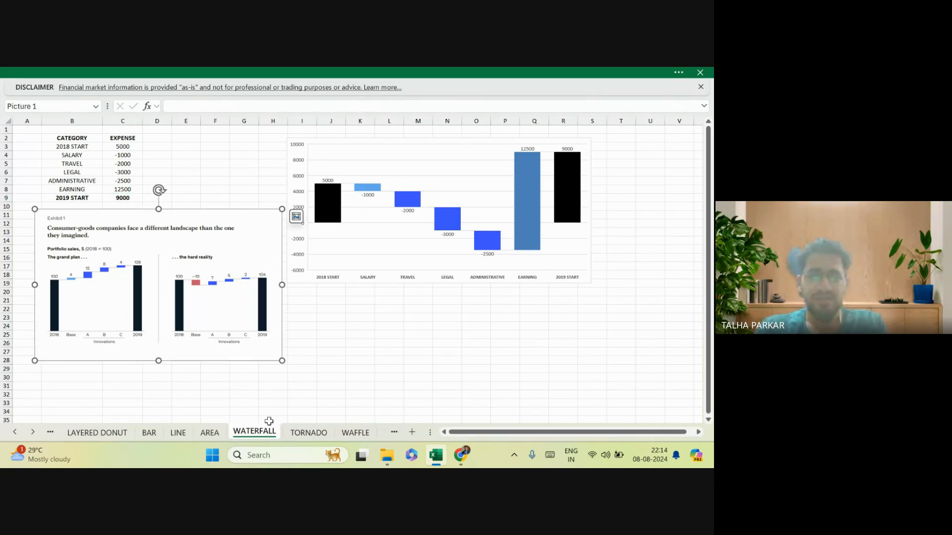
# View the TORNADO and WAFFLE sheets, and return to the start of the workbook to open the DYNAMIC FORM CONTROL sheet.
pyautogui.click(308, 434)
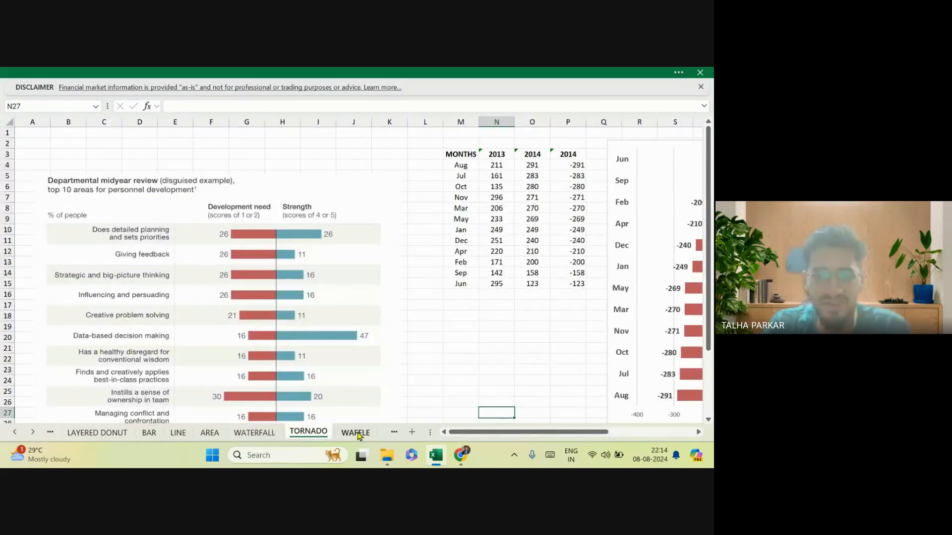
pyautogui.click(356, 433)
pyautogui.click(15, 432)
pyautogui.click(15, 432)
pyautogui.click(15, 433)
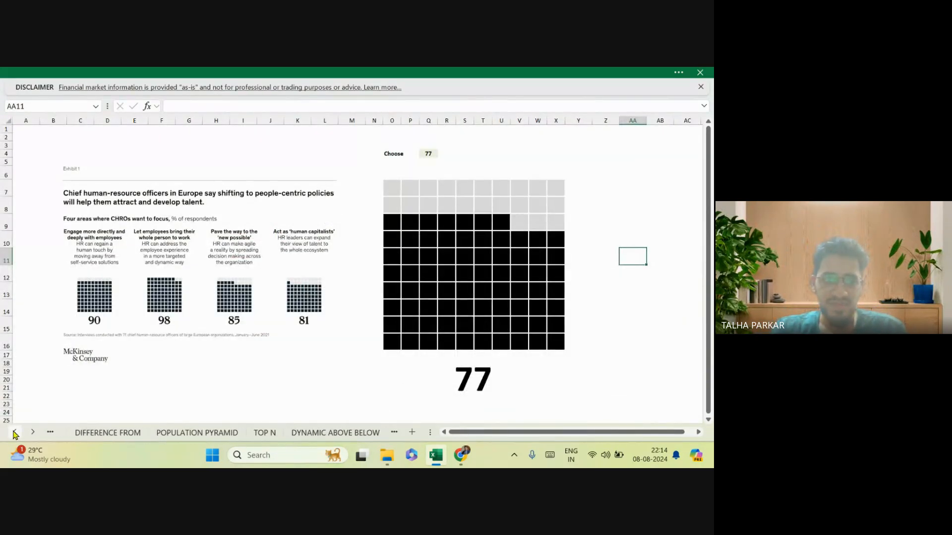
pyautogui.click(15, 432)
pyautogui.click(15, 433)
pyautogui.click(15, 433)
pyautogui.click(15, 433)
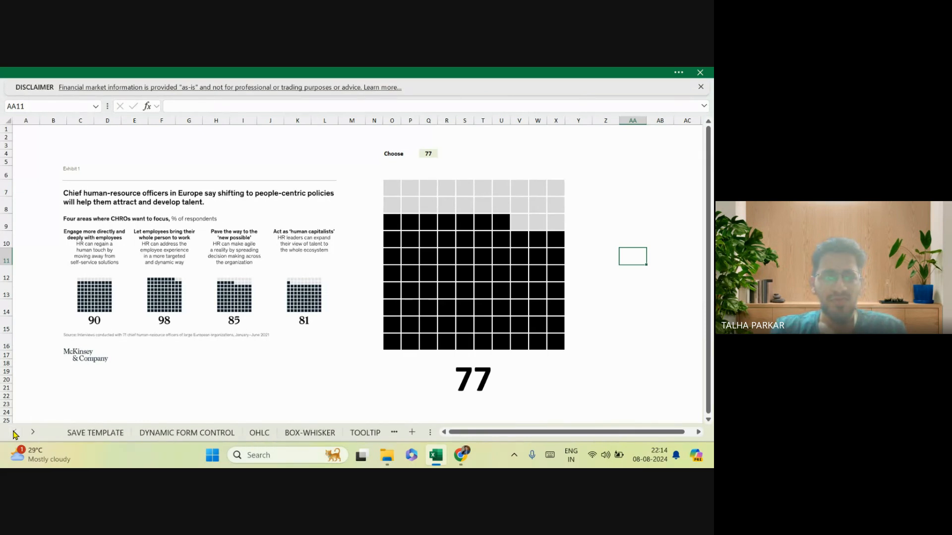
pyautogui.click(164, 433)
# Switch to YouTube in Chrome and go back from the EXCEL CHARTS playlist to the channel's playlists page.
pyautogui.hotkey('alt', 'Tab')
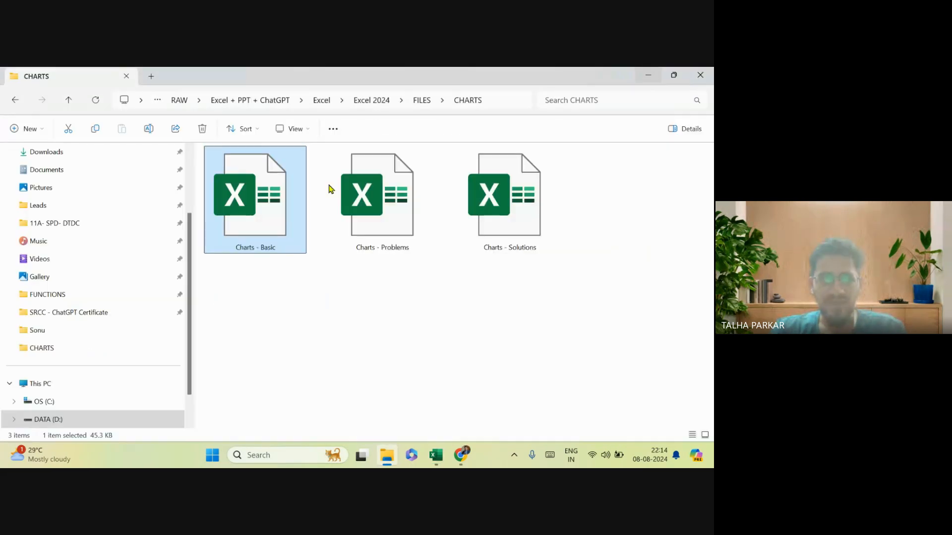
pyautogui.hotkey('alt', 'Tab')
pyautogui.click(354, 234)
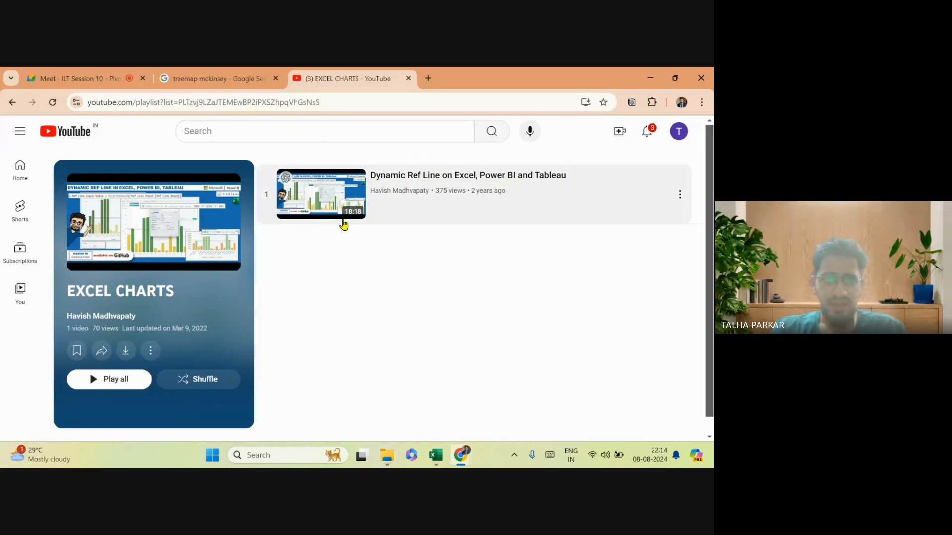
pyautogui.click(12, 102)
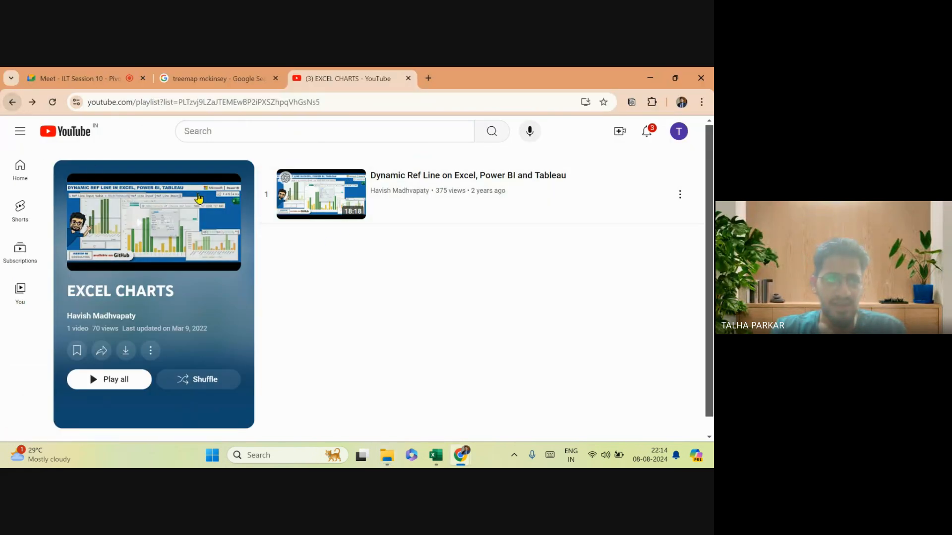
pyautogui.scroll(3, 317, 332)
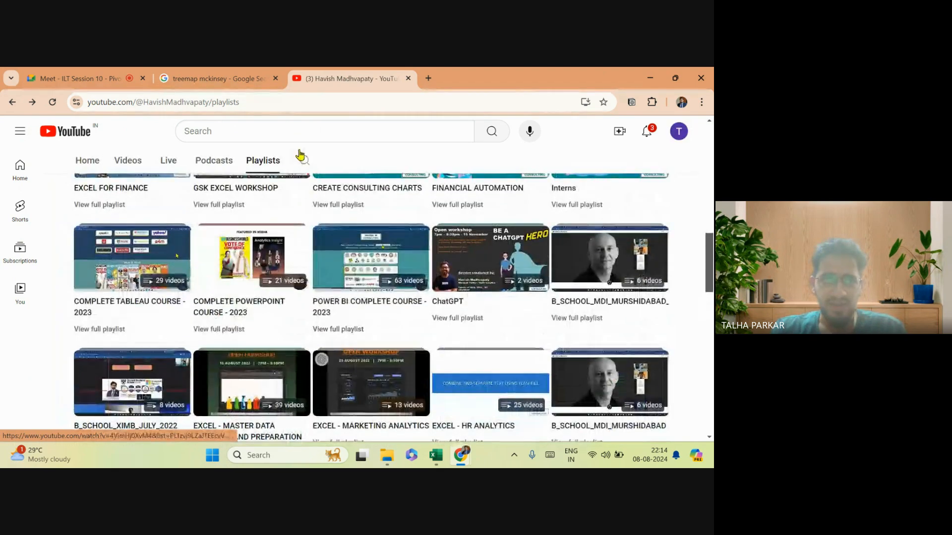
# Search the channel for "tornado" and look through the resulting videos.
pyautogui.click(302, 159)
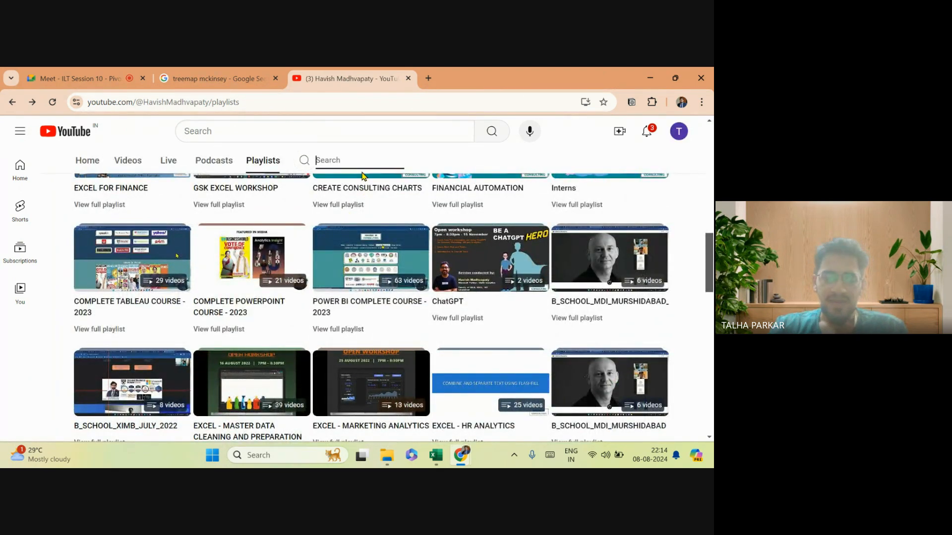
pyautogui.press('Return')
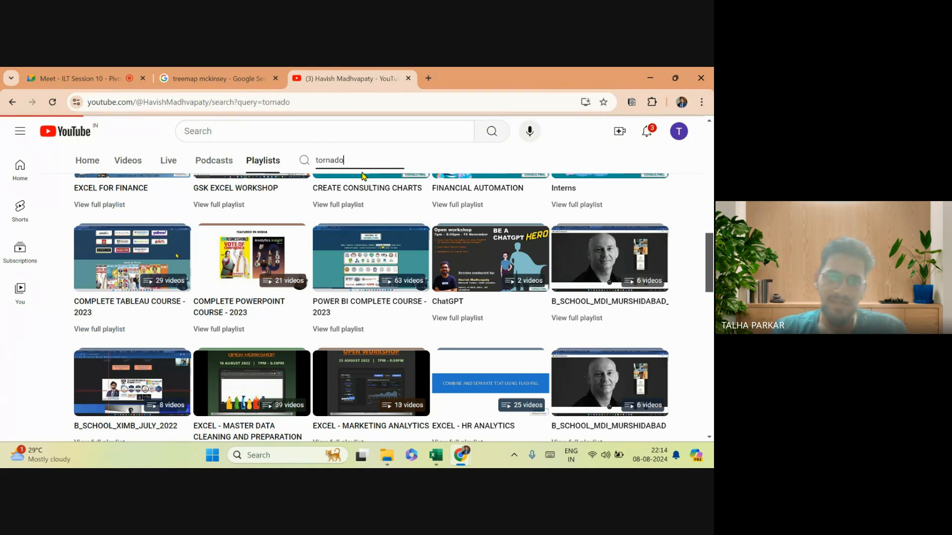
pyautogui.scroll(-2, 322, 322)
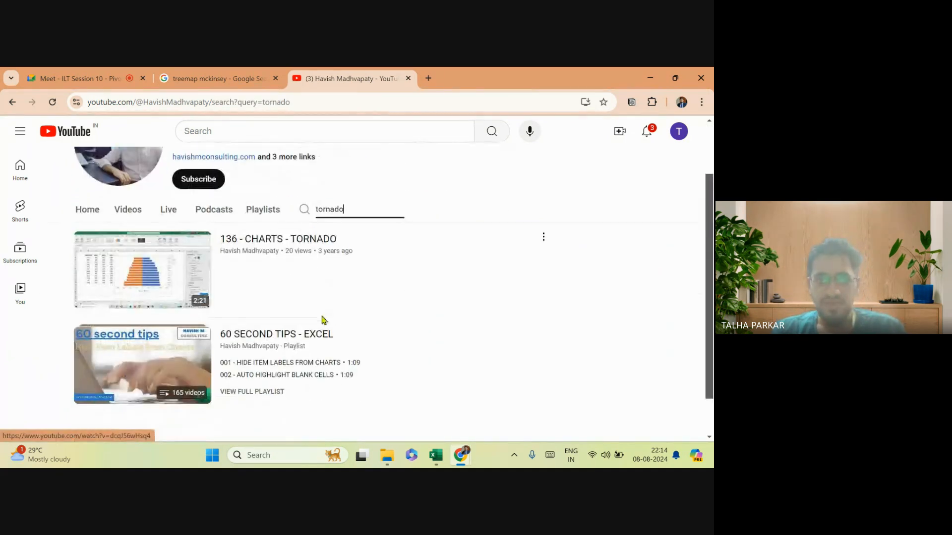
# Switch back to the Charts - Solutions workbook in Excel and open the BOX-WHISKER sheet.
pyautogui.hotkey('alt', 'Tab')
pyautogui.hotkey('alt', 'Tab')
pyautogui.hotkey('alt', 'Tab')
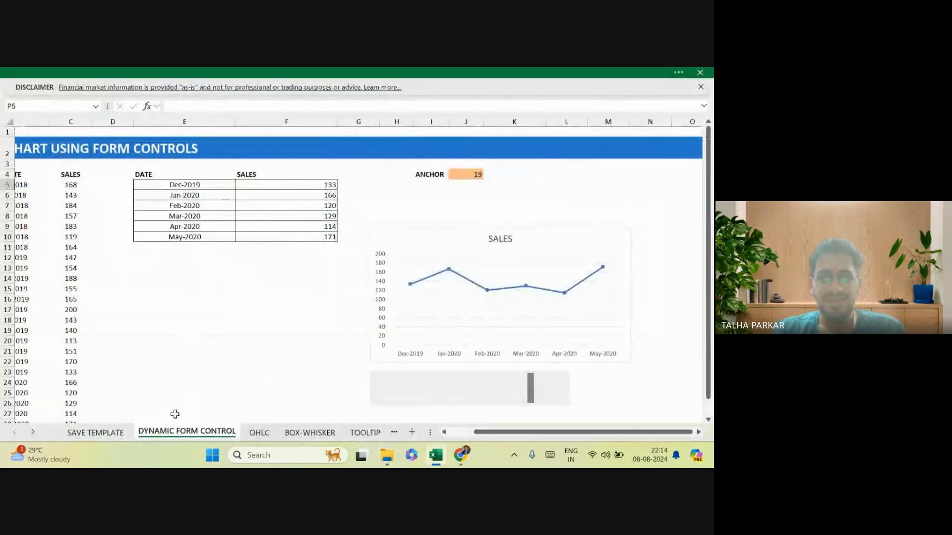
# Return to the YouTube channel in Chrome, search it for "box" and look through the listed videos.
pyautogui.hotkey('alt', 'Tab')
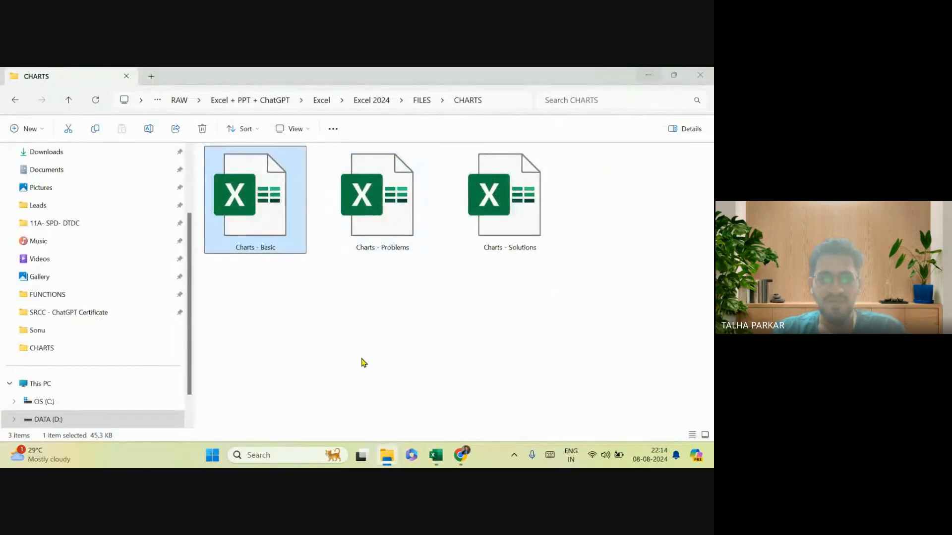
pyautogui.hotkey('alt', 'Tab')
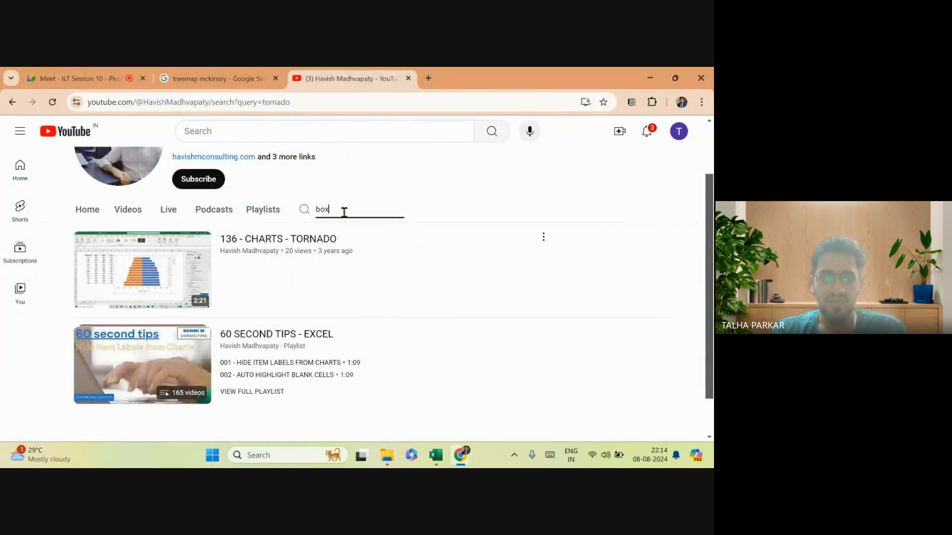
pyautogui.press('Return')
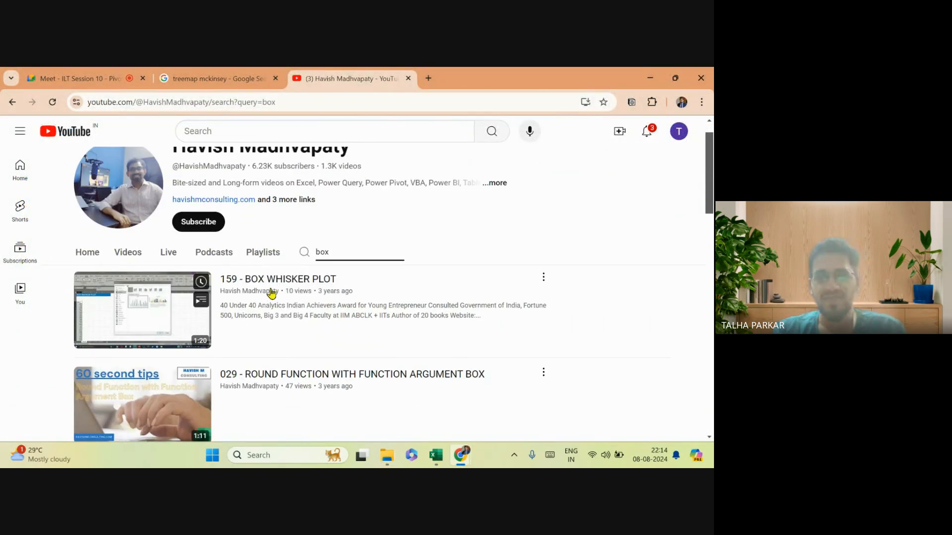
pyautogui.scroll(1, 277, 292)
pyautogui.scroll(-1, 287, 342)
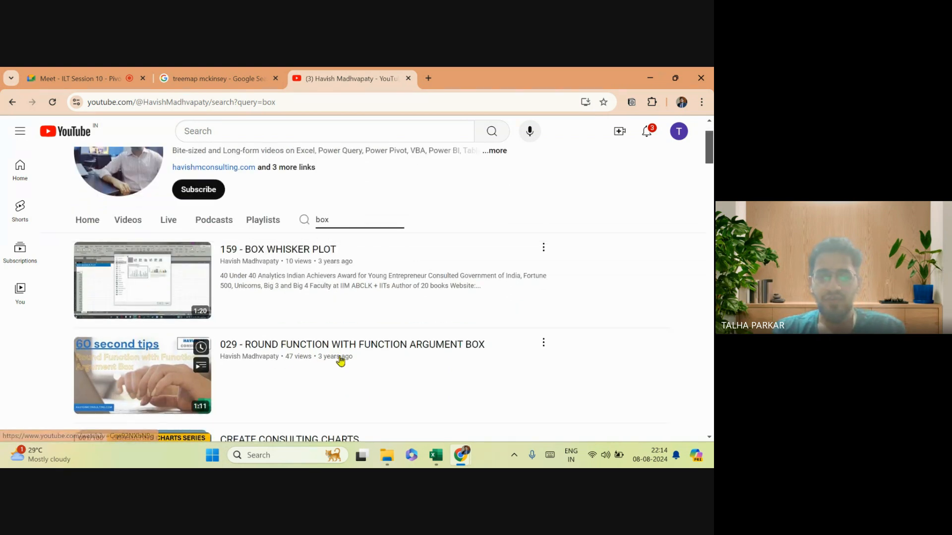
pyautogui.scroll(1, 315, 315)
# Switch back to Excel and close the Charts - Solutions workbook without saving the changes.
pyautogui.hotkey('alt', 'Tab')
pyautogui.hotkey('alt', 'Tab')
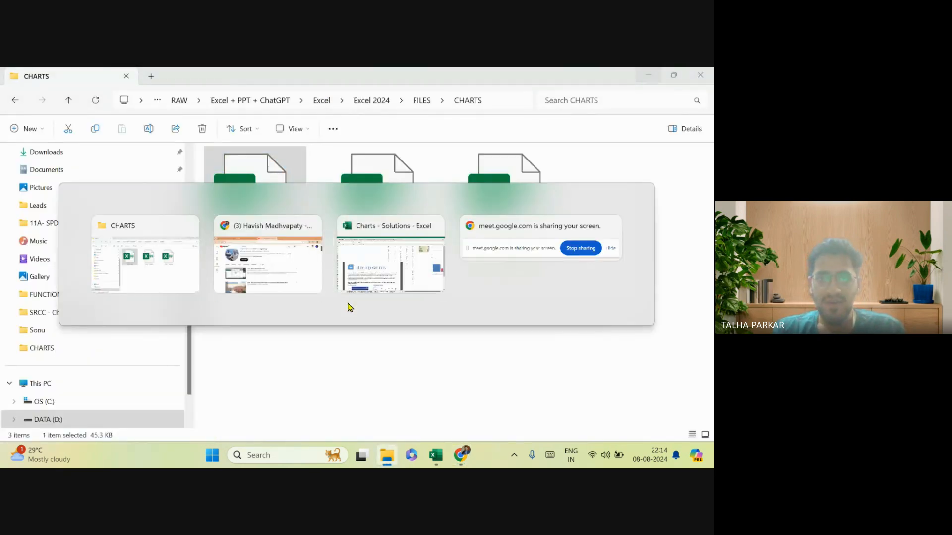
pyautogui.hotkey('alt', 'Tab')
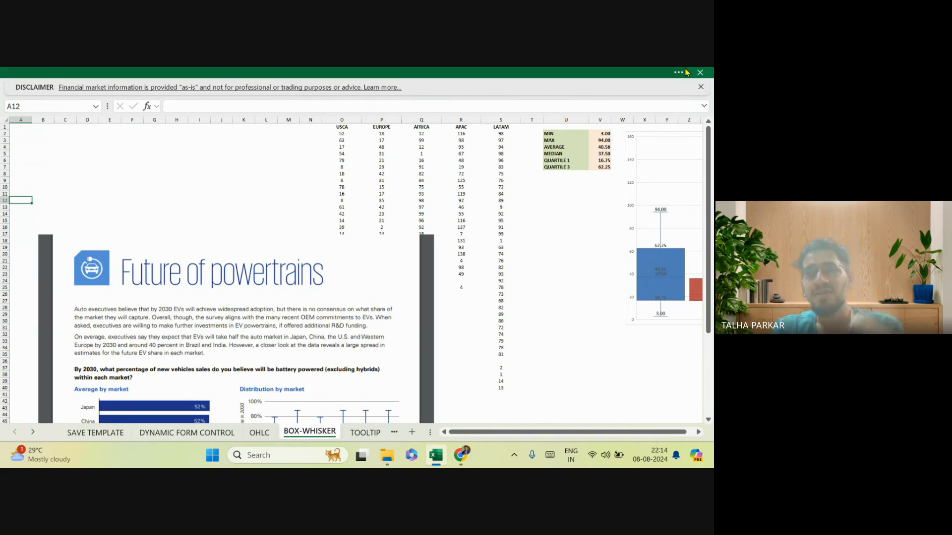
pyautogui.click(700, 72)
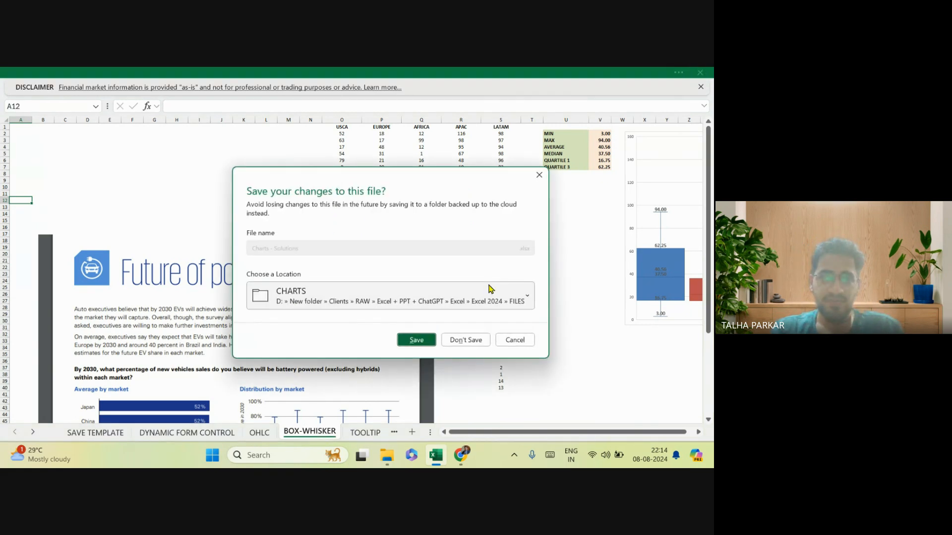
pyautogui.click(481, 339)
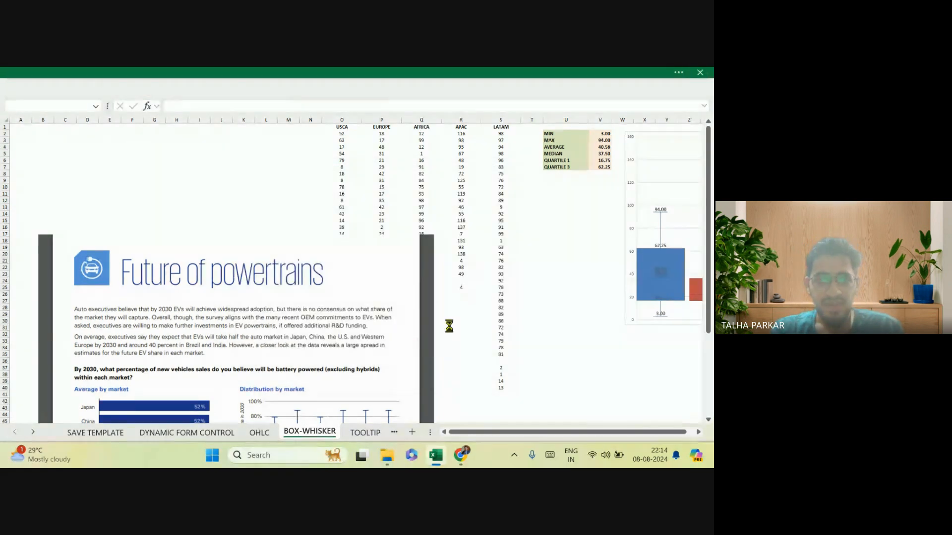
# Search Windows for "power" and launch PowerPoint.
pyautogui.moveTo(465, 465)
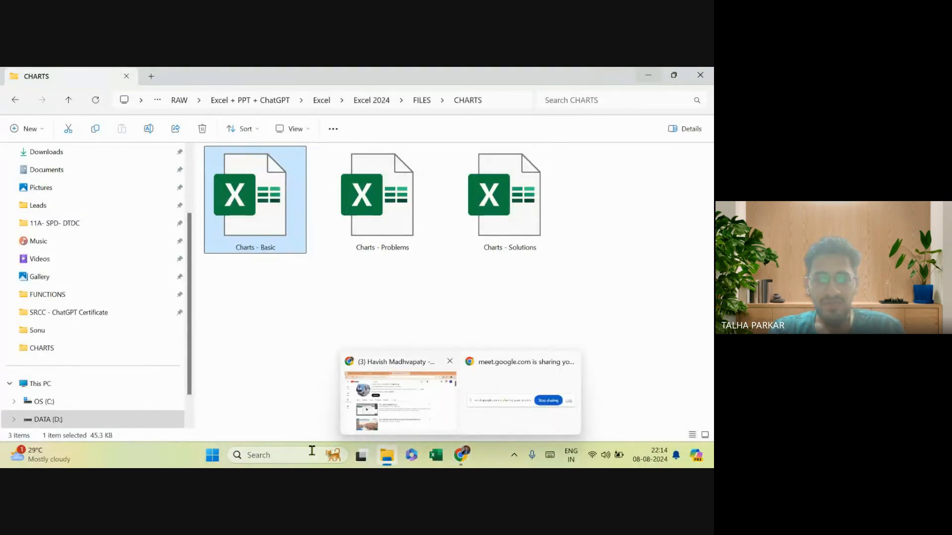
pyautogui.click(290, 457)
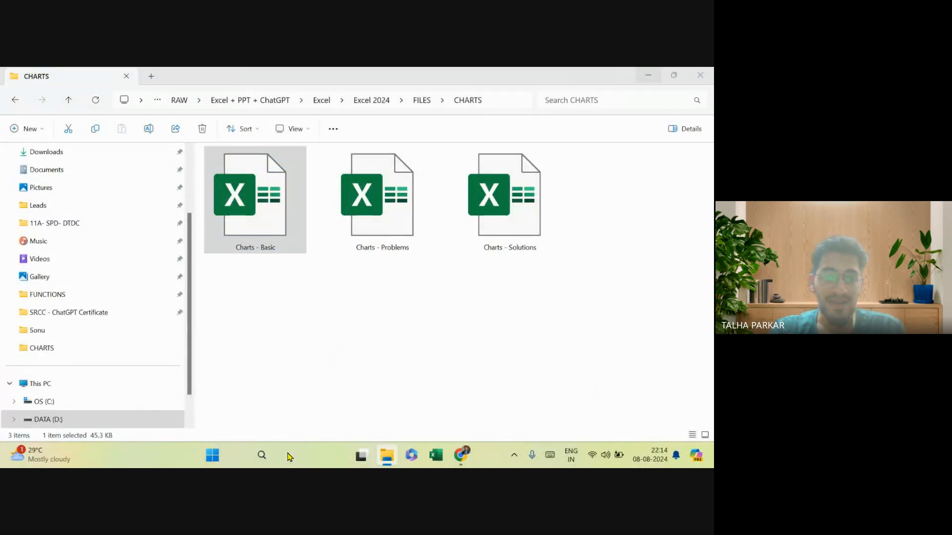
pyautogui.write('power')
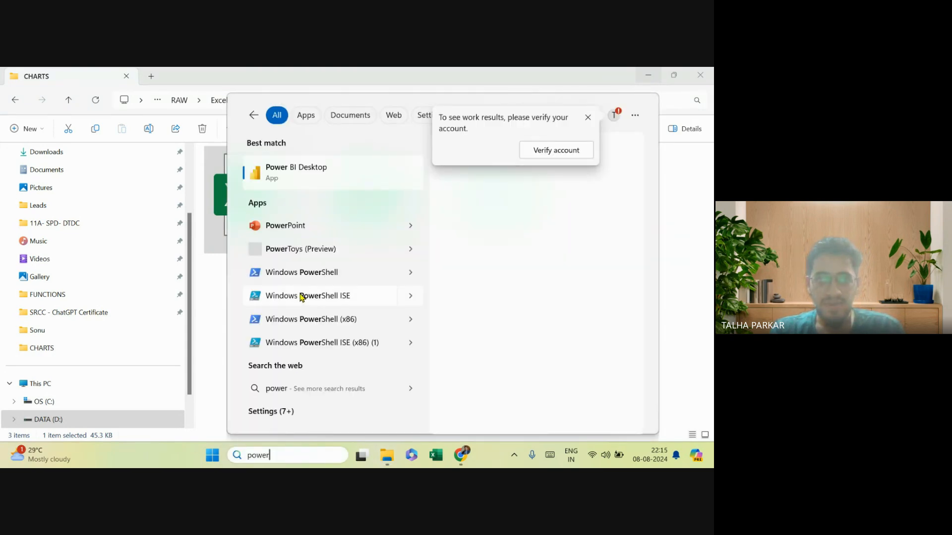
pyautogui.click(321, 227)
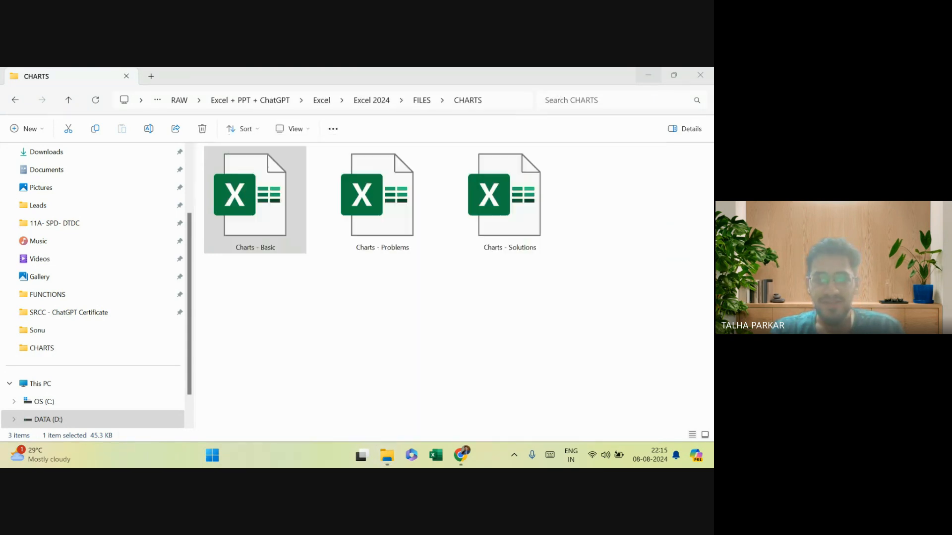
# Switch to Chrome, search for McKinsey's 2023 report in a new tab and open the State of Organizations 2023 PDF.
pyautogui.moveTo(452, 452)
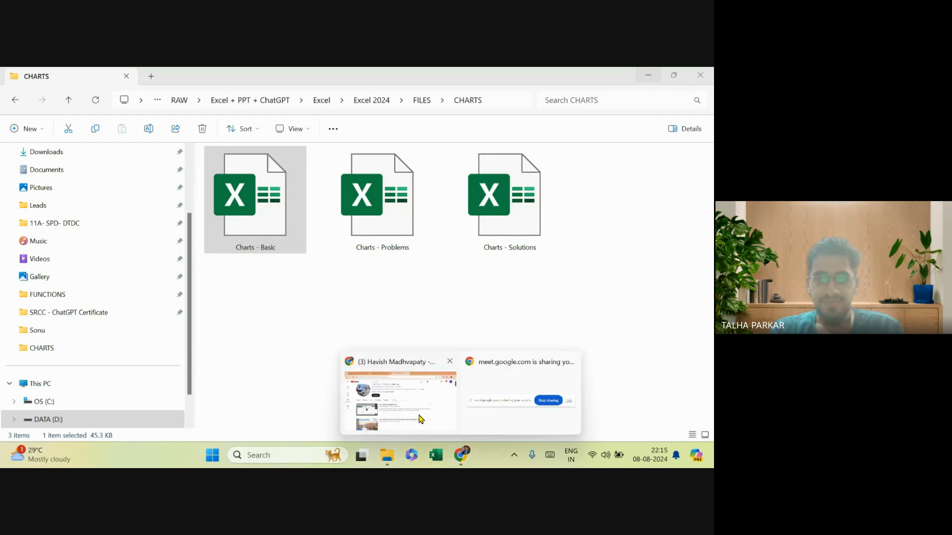
pyautogui.click(418, 399)
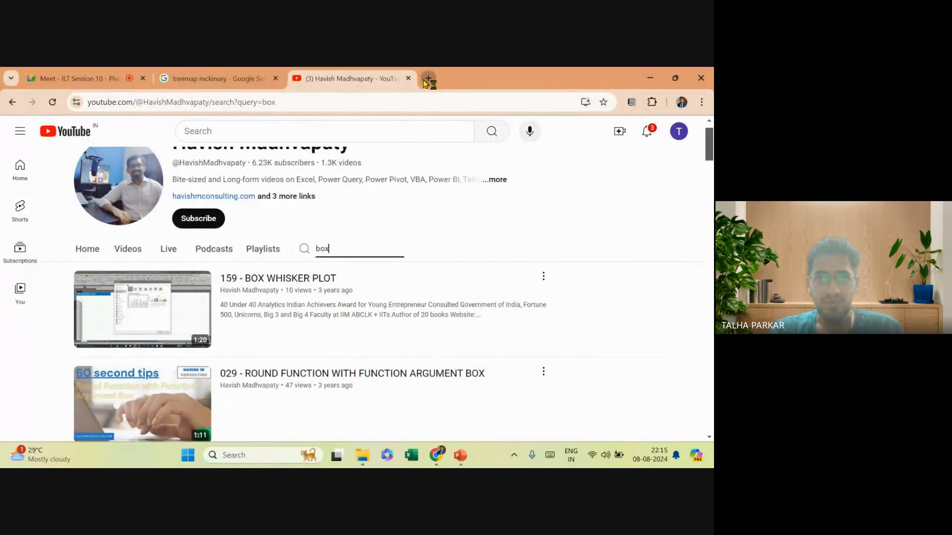
pyautogui.click(427, 79)
pyautogui.write('msckisney')
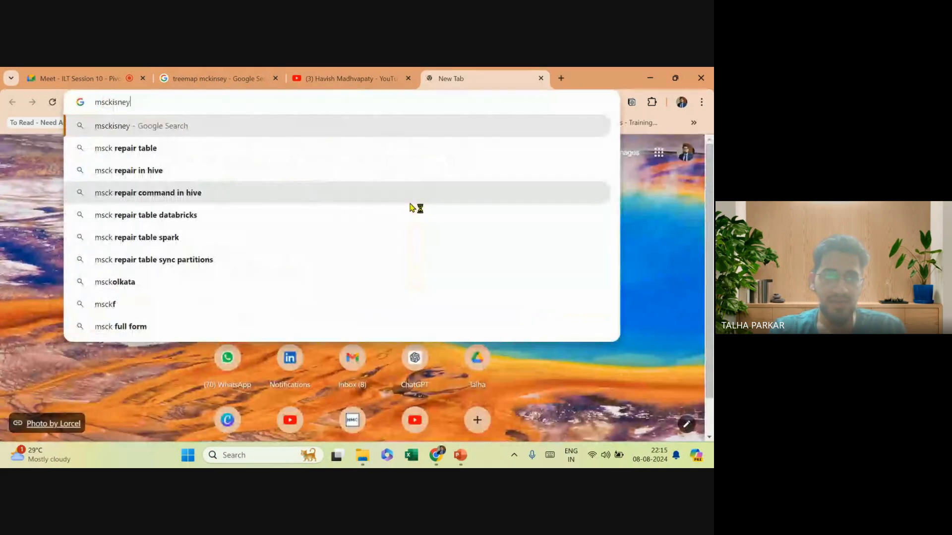
pyautogui.press('Down')
pyautogui.press('Down')
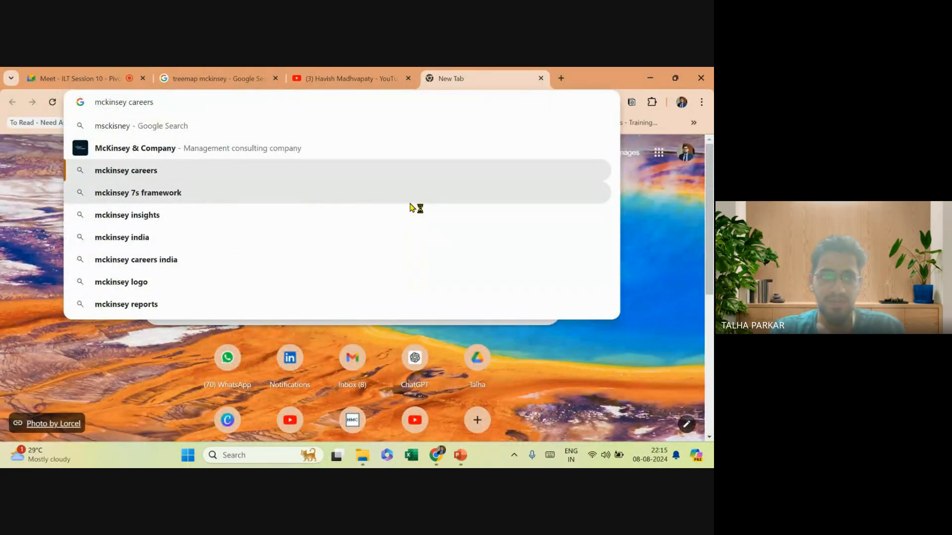
pyautogui.press('Up')
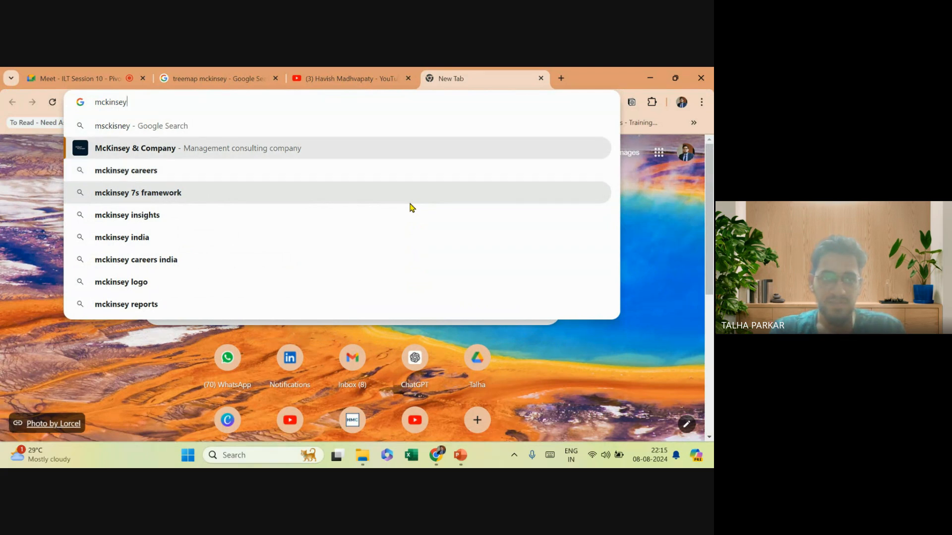
pyautogui.press('Return')
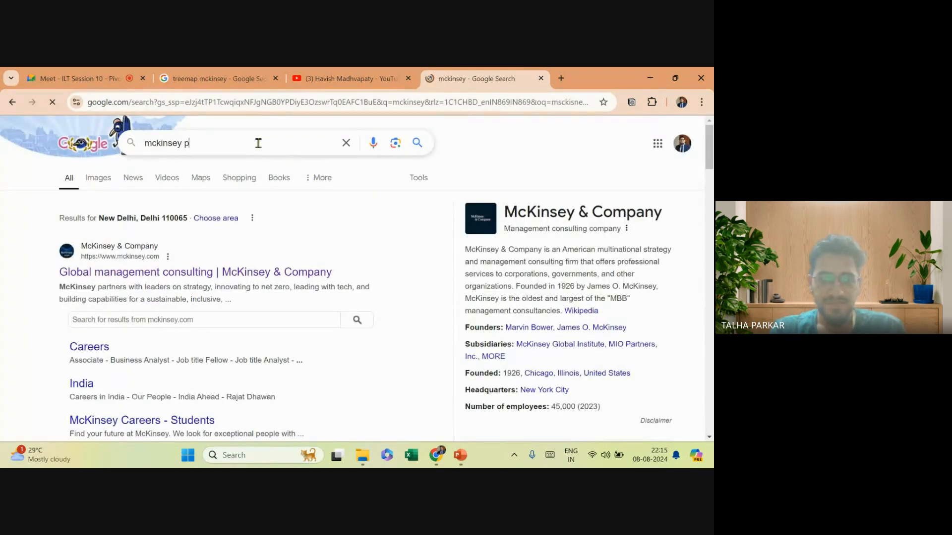
pyautogui.write('2023')
pyautogui.press('Return')
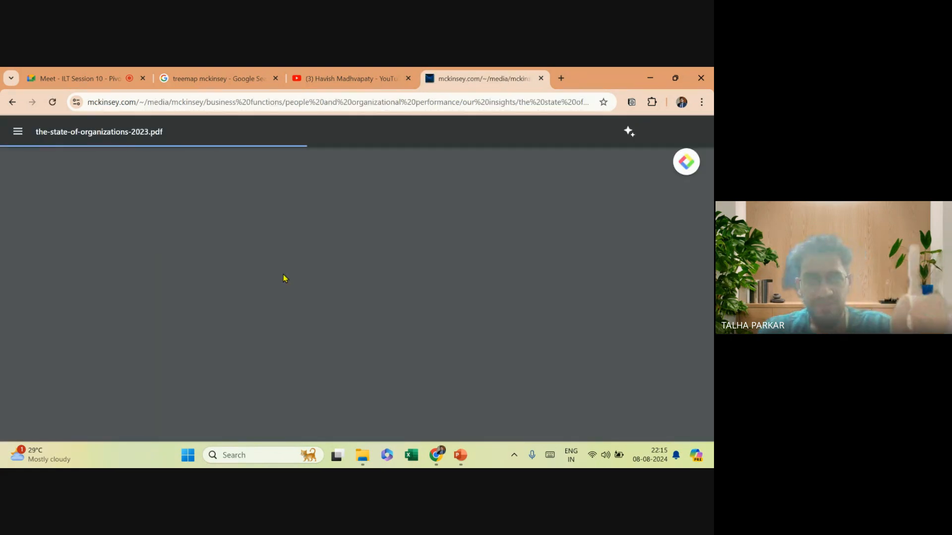
# Switch to PowerPoint, create a blank presentation and delete the title and subtitle placeholders from the slide.
pyautogui.click(463, 458)
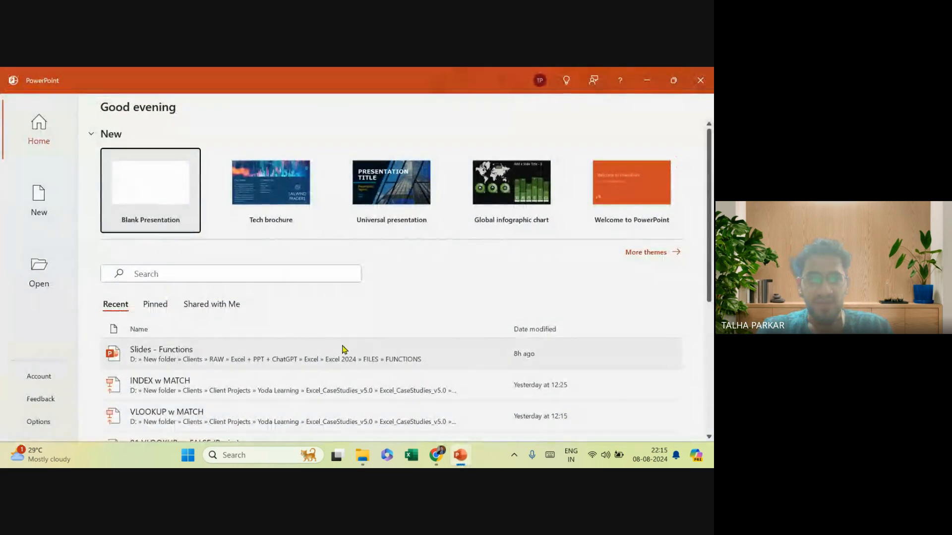
pyautogui.press('Return')
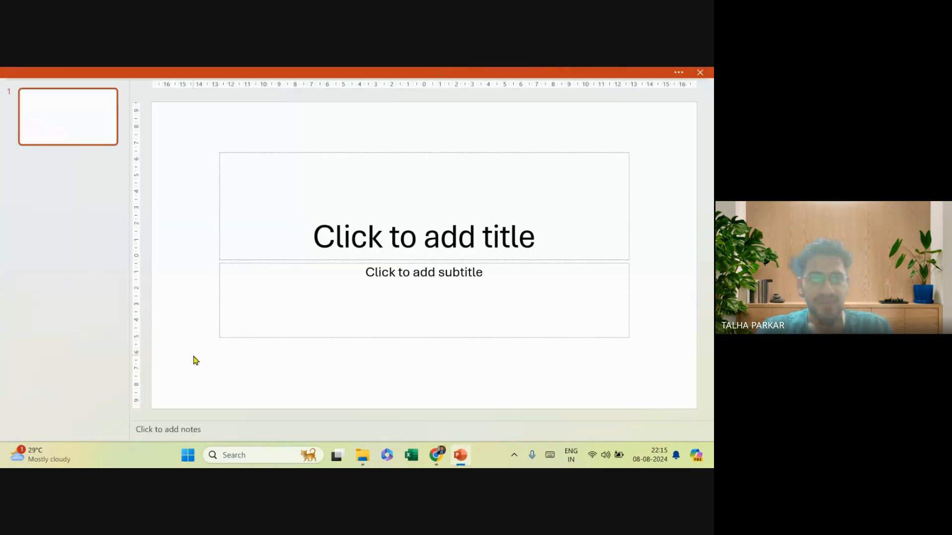
pyautogui.hotkey('ctrl', 'a')
pyautogui.press('Delete')
# Return to the State of Organizations 2023 PDF in Chrome and examine the exhibit charts on pages 13 and 14.
pyautogui.hotkey('alt', 'Tab')
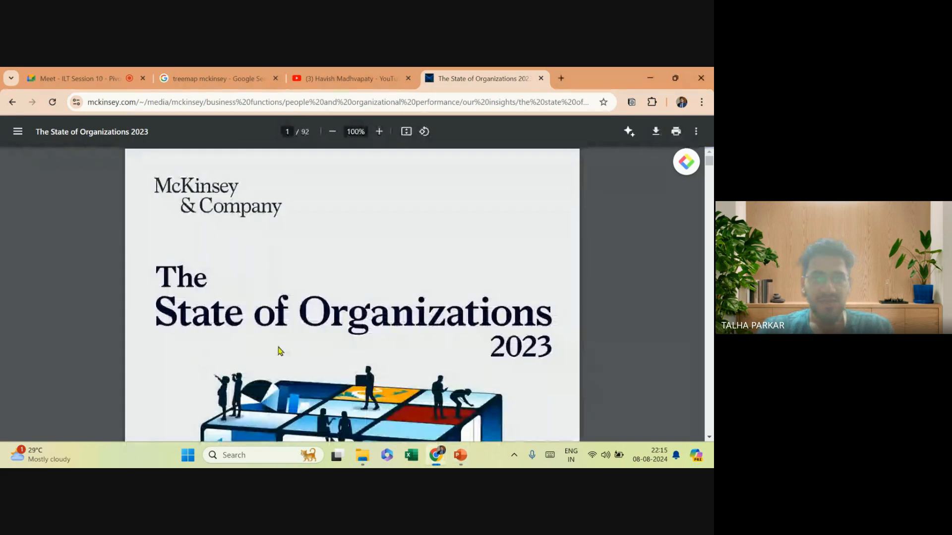
pyautogui.scroll(-1, 299, 349)
pyautogui.scroll(-10, 299, 349)
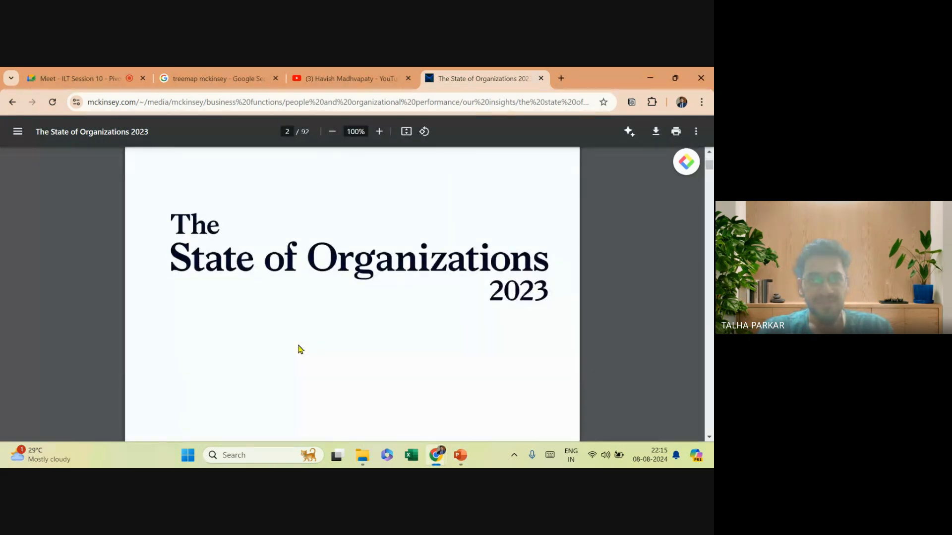
pyautogui.scroll(-6, 299, 348)
pyautogui.keyDown('ctrl'); pyautogui.scroll(-3, 299, 349); pyautogui.keyUp('ctrl')
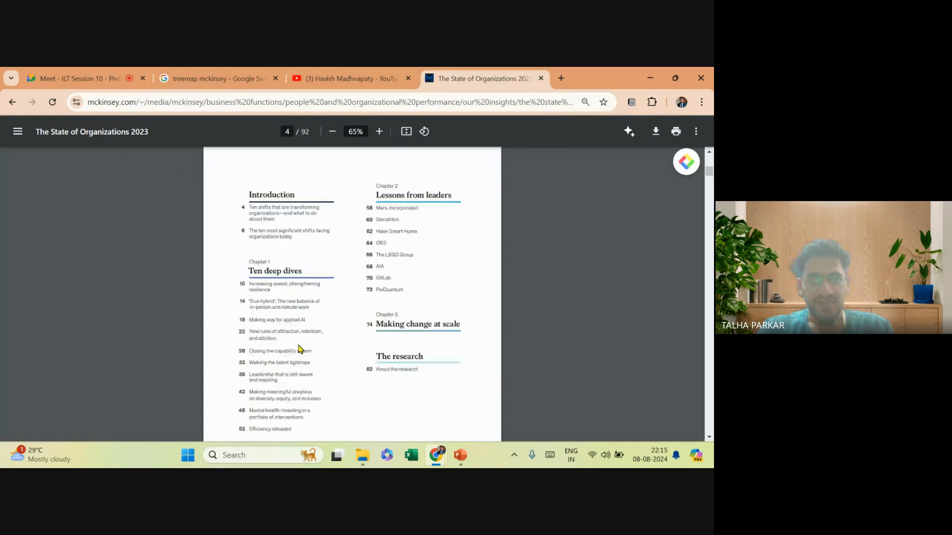
pyautogui.scroll(-4, 299, 348)
pyautogui.scroll(-10, 299, 346)
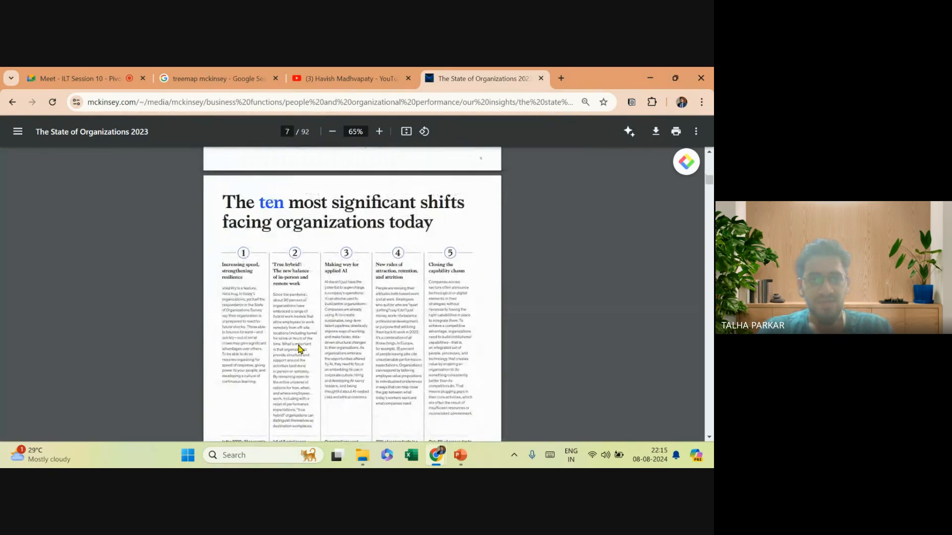
pyautogui.scroll(-12, 455, 352)
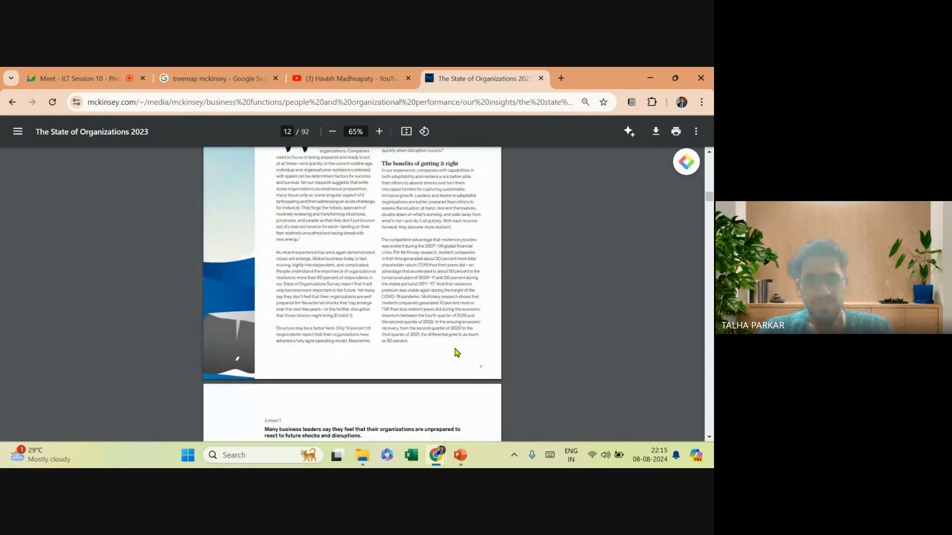
pyautogui.scroll(-8, 456, 352)
pyautogui.scroll(-6, 457, 352)
pyautogui.scroll(4, 456, 352)
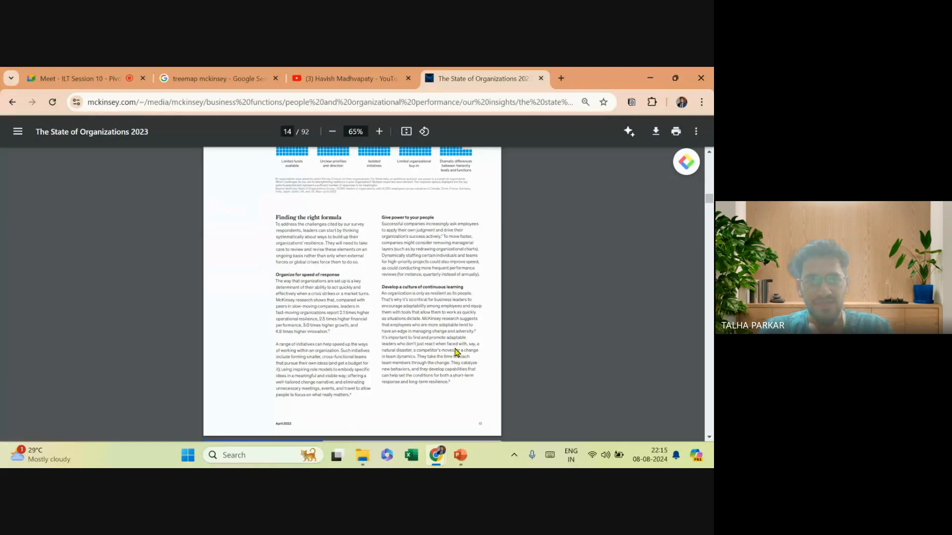
pyautogui.scroll(2, 454, 351)
pyautogui.scroll(-1, 359, 391)
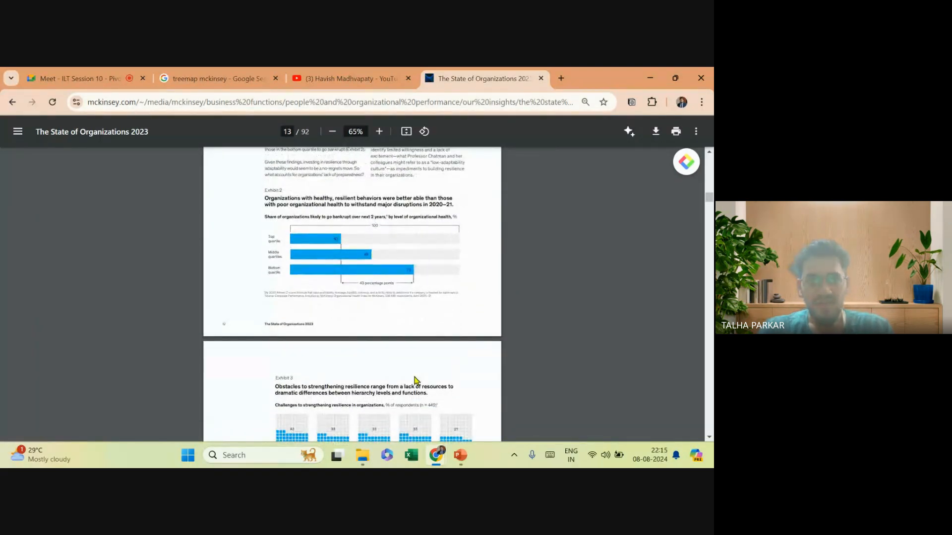
pyautogui.scroll(2, 402, 400)
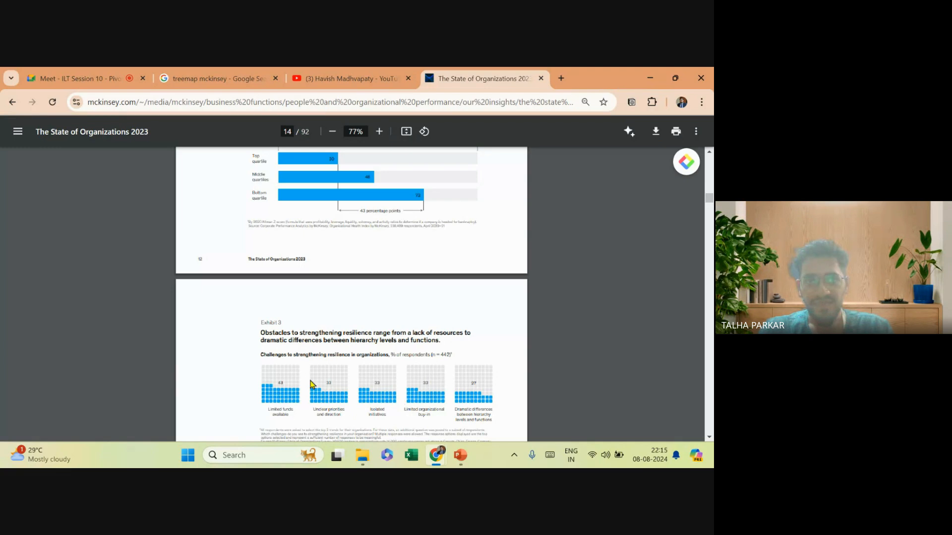
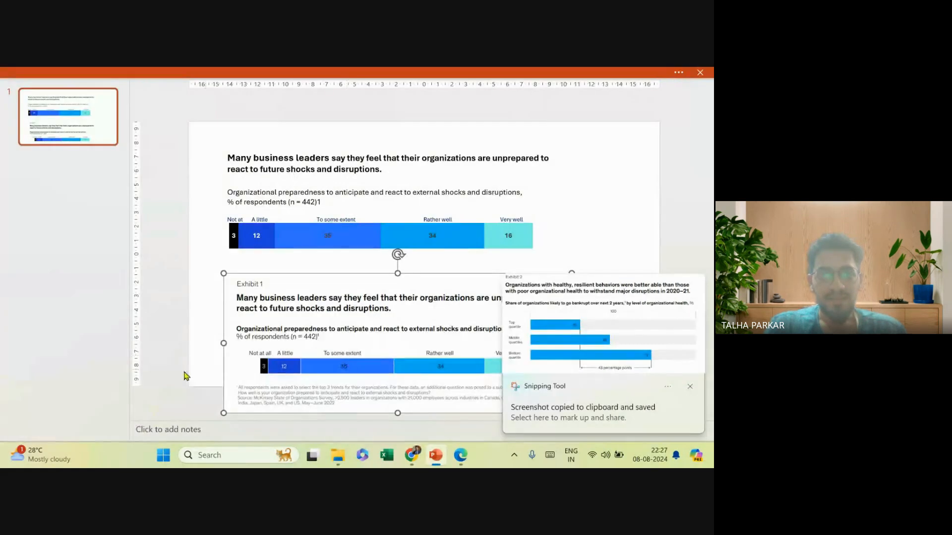
# In PowerPoint, shrink the Exhibit 1 screenshot and place it in the slide's lower-right corner, below the recreated chart.
pyautogui.moveTo(315, 339); pyautogui.dragTo(403, 326)
pyautogui.moveTo(311, 261); pyautogui.dragTo(397, 293)
pyautogui.moveTo(484, 333); pyautogui.dragTo(484, 308)
# Save the presentation in the Downloads folder as "Charts in PowerPoint".
pyautogui.click(65, 72)
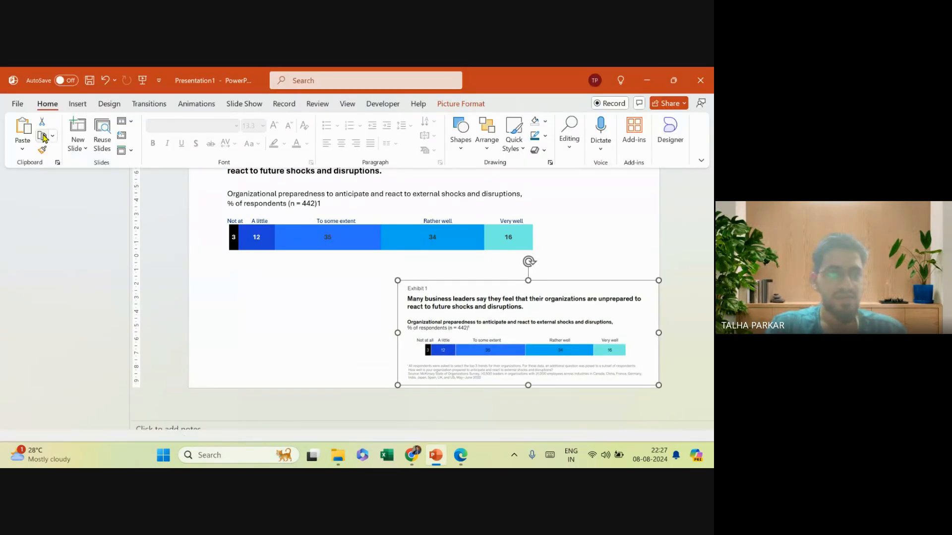
pyautogui.hotkey('alt', 'f')
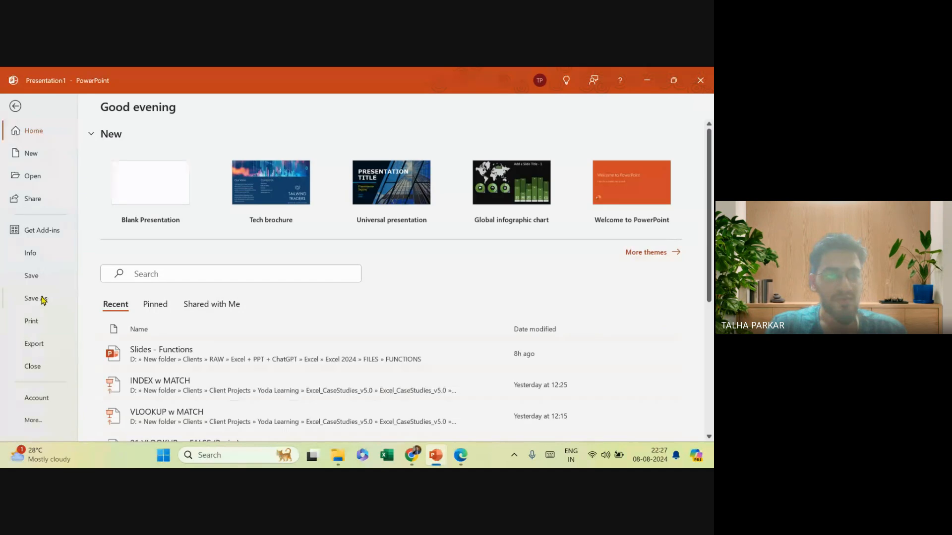
pyautogui.click(36, 298)
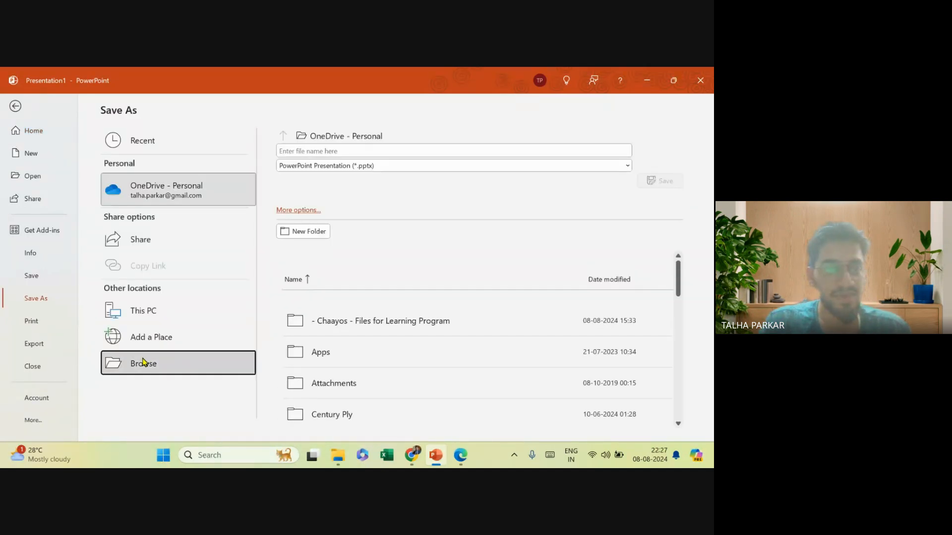
pyautogui.click(143, 362)
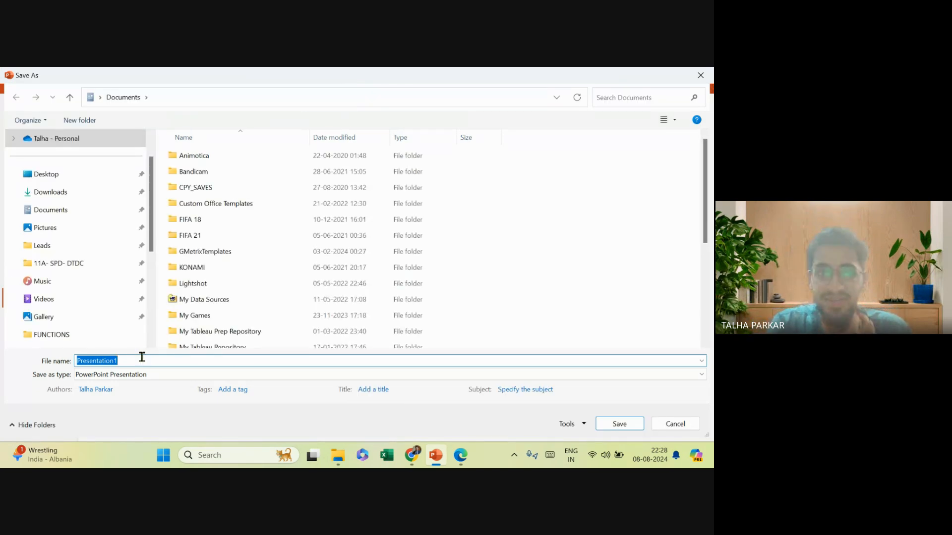
pyautogui.click(75, 194)
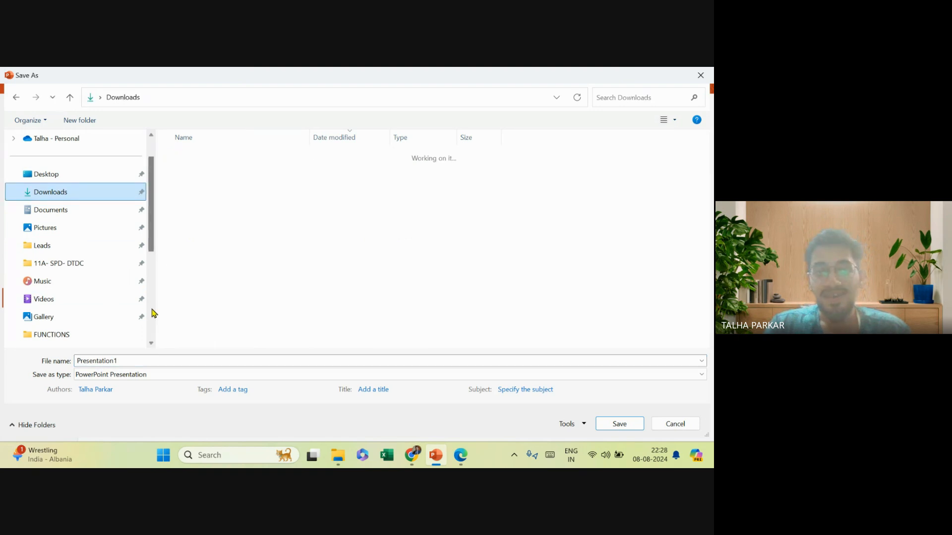
pyautogui.click(173, 360)
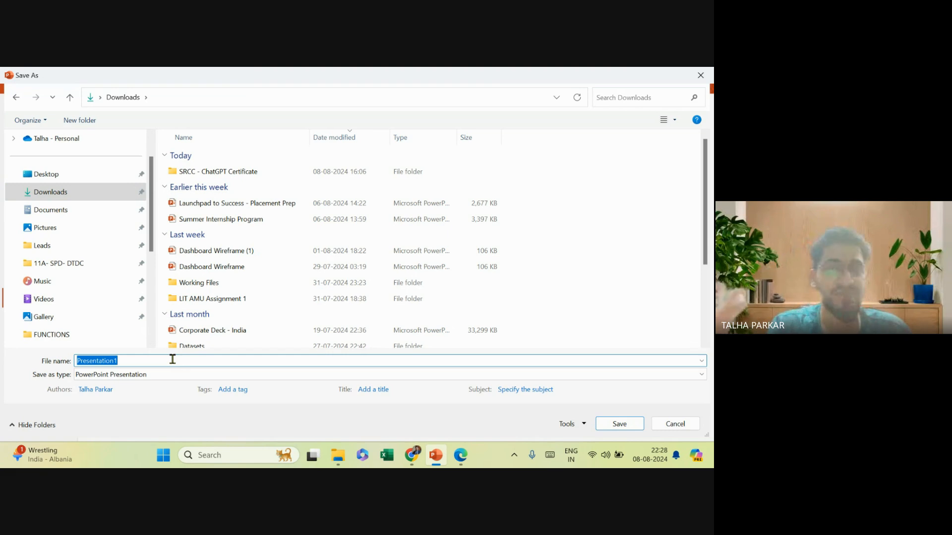
pyautogui.write('C')
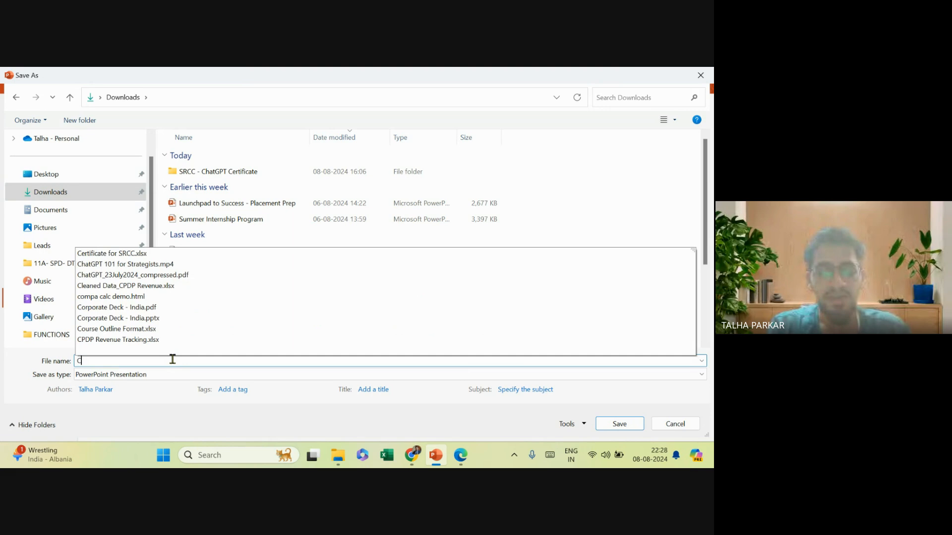
pyautogui.write('harts in PowerPoint')
pyautogui.press('Return')
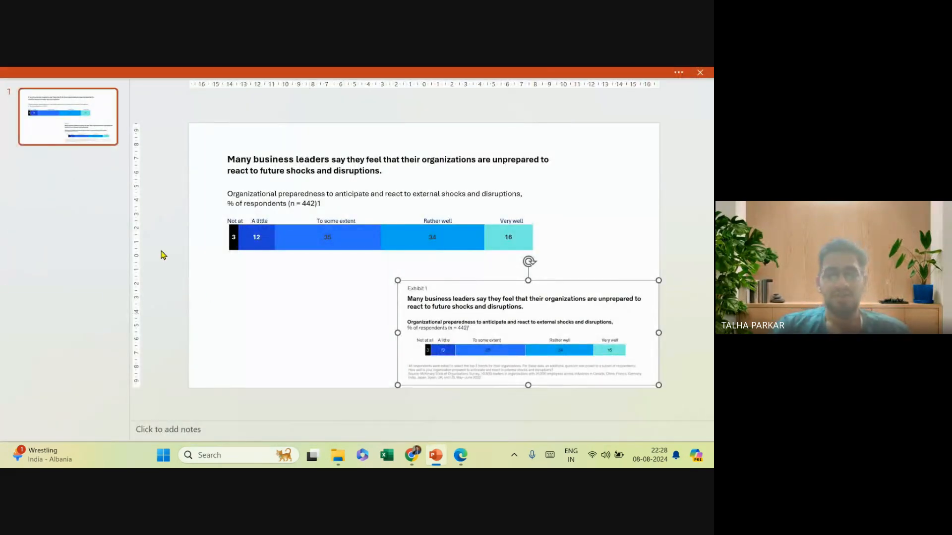
# Duplicate the Exhibit 1 slide and delete all text, the chart and the screenshot from slide 1.
pyautogui.click(53, 127)
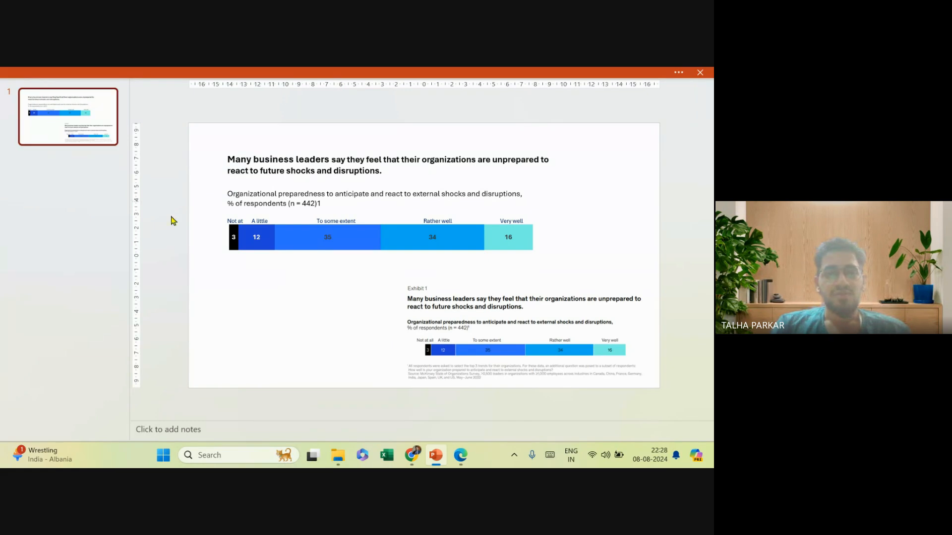
pyautogui.click(67, 135)
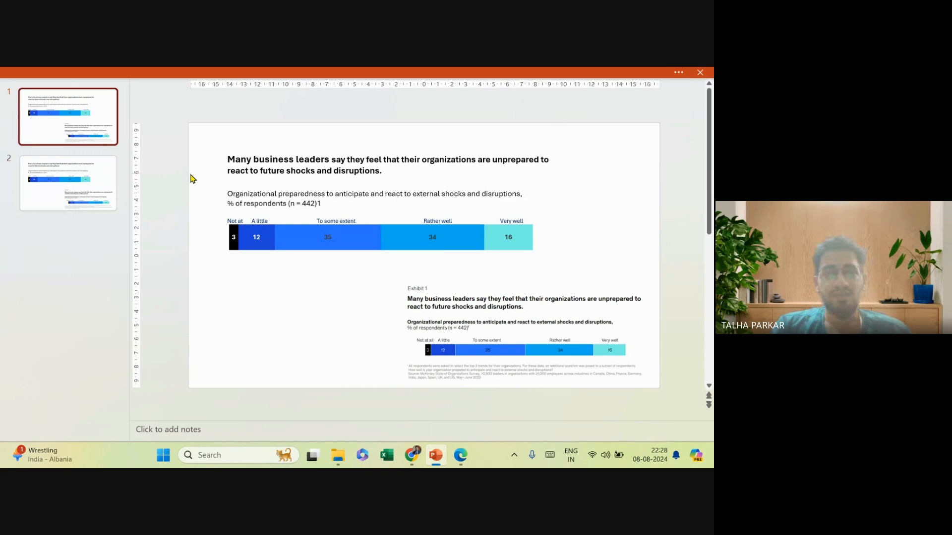
pyautogui.moveTo(188, 141); pyautogui.dragTo(660, 437)
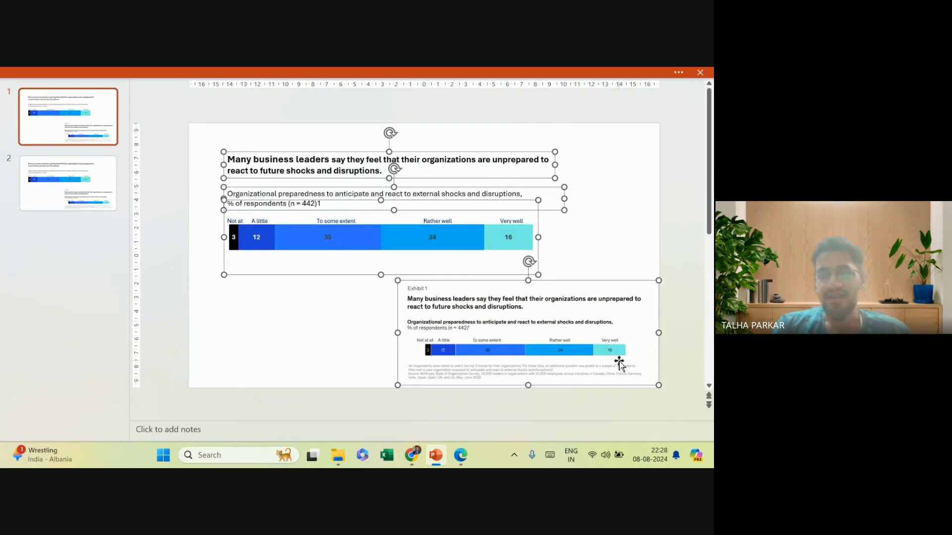
pyautogui.press('Delete')
# Switch to the ChatGPT conversation in Edge and select the whole table of bankruptcy percentages by organizational health level.
pyautogui.hotkey('alt', 'Tab')
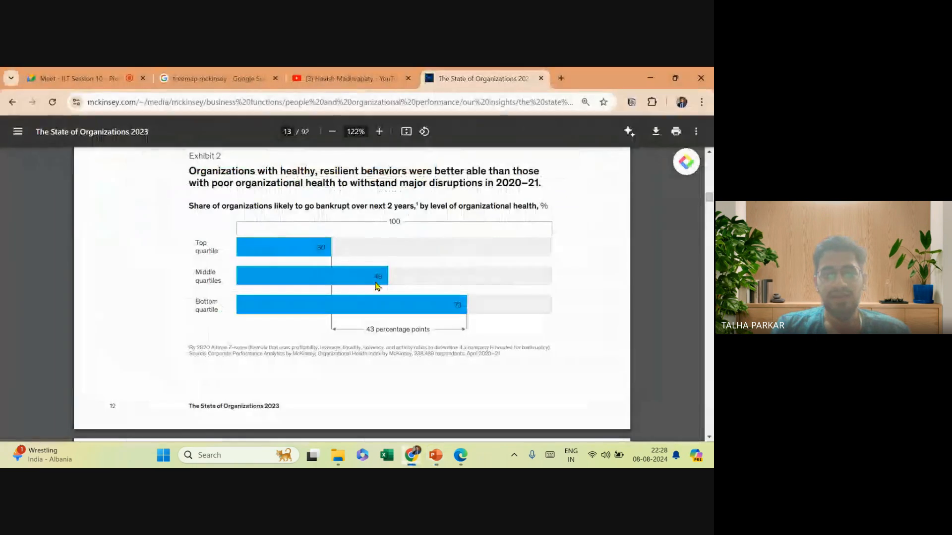
pyautogui.hotkey('alt', 'Tab')
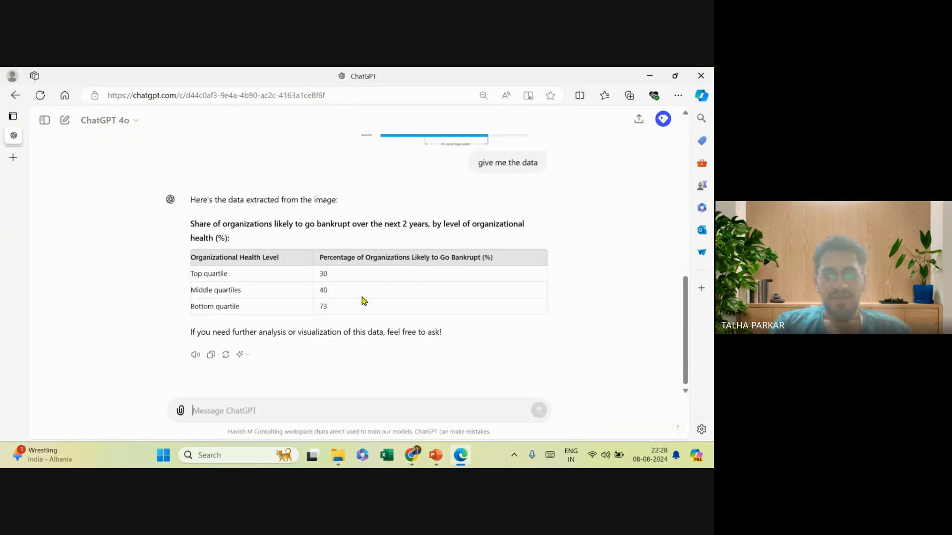
pyautogui.moveTo(192, 257); pyautogui.dragTo(339, 309)
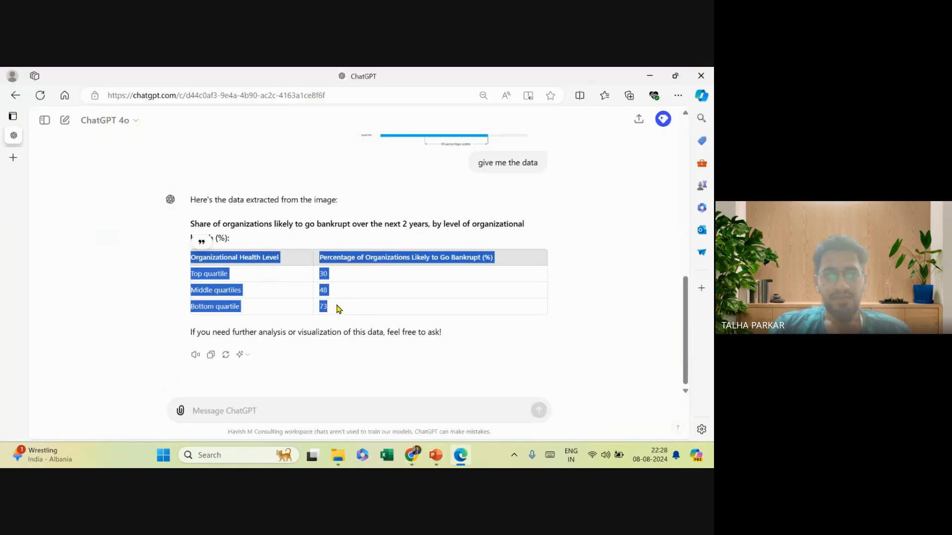
# Compare the Exhibit 2 bar chart in the Chrome PDF with the data table in ChatGPT.
pyautogui.hotkey('alt', 'Tab')
pyautogui.hotkey('alt', 'Tab')
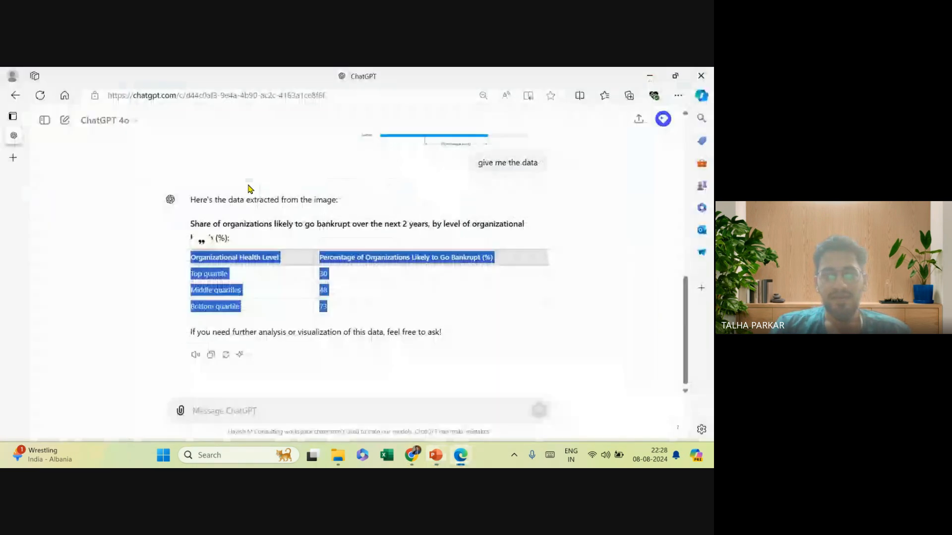
pyautogui.hotkey('alt', 'Tab')
pyautogui.hotkey('alt', 'Tab')
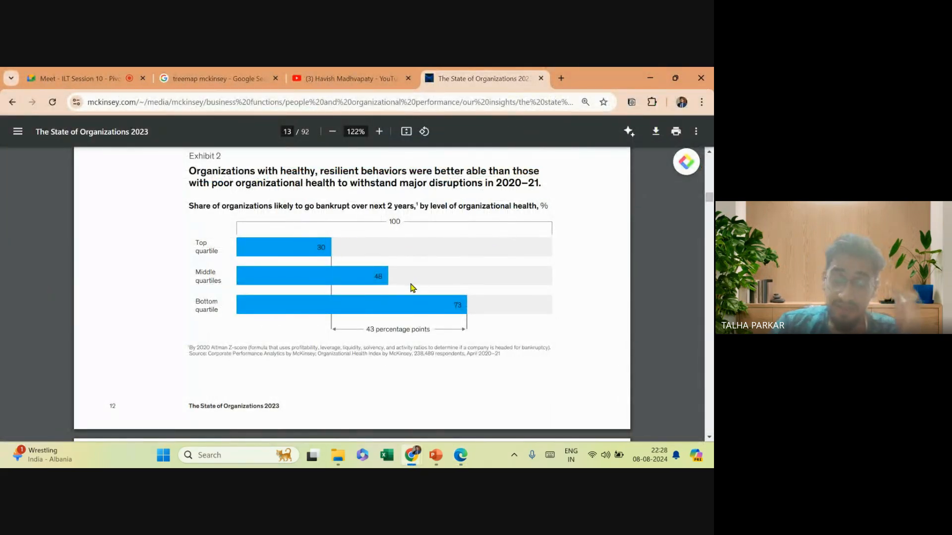
pyautogui.hotkey('alt', 'Tab')
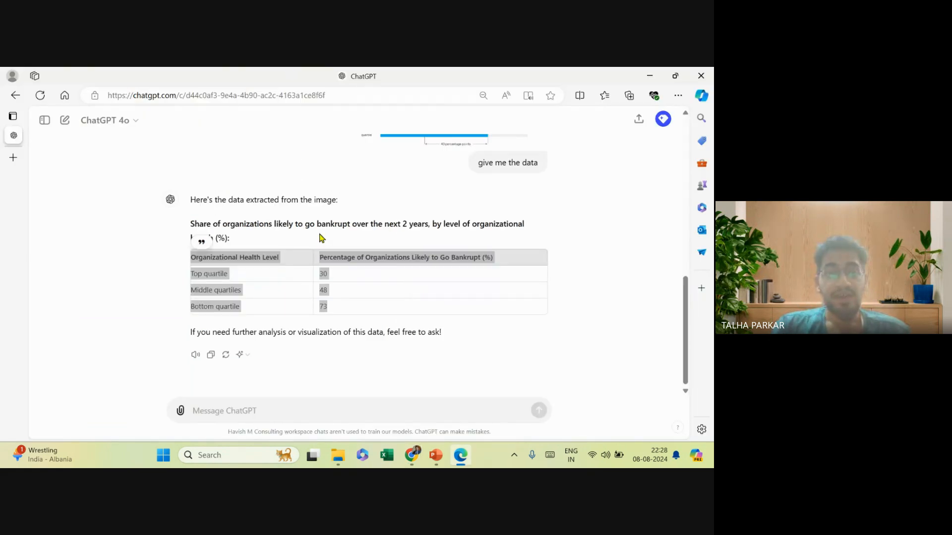
# Switch to the Charts in PowerPoint presentation and insert a 100% Stacked Bar chart on the blank slide 1.
pyautogui.hotkey('alt', 'Tab')
pyautogui.hotkey('alt', 'Tab')
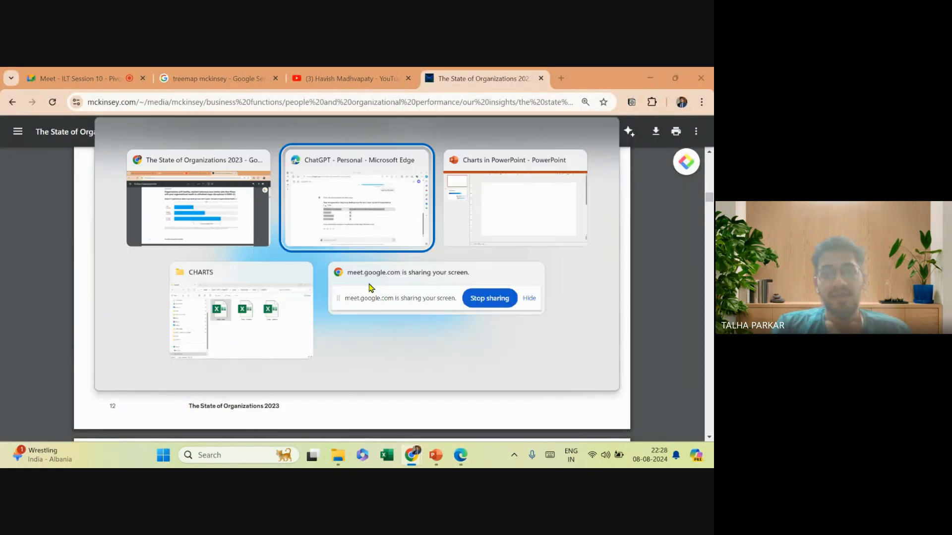
pyautogui.hotkey('alt', 'Tab')
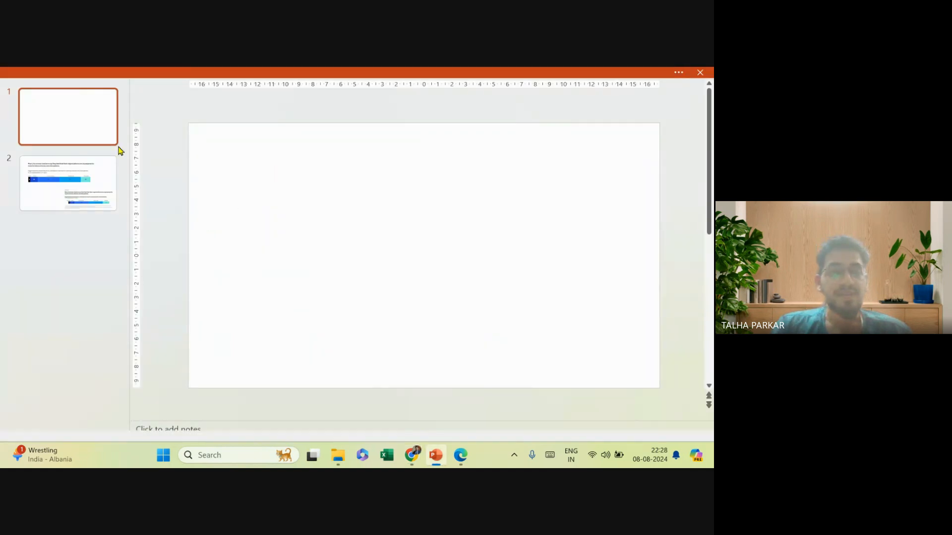
pyautogui.click(84, 105)
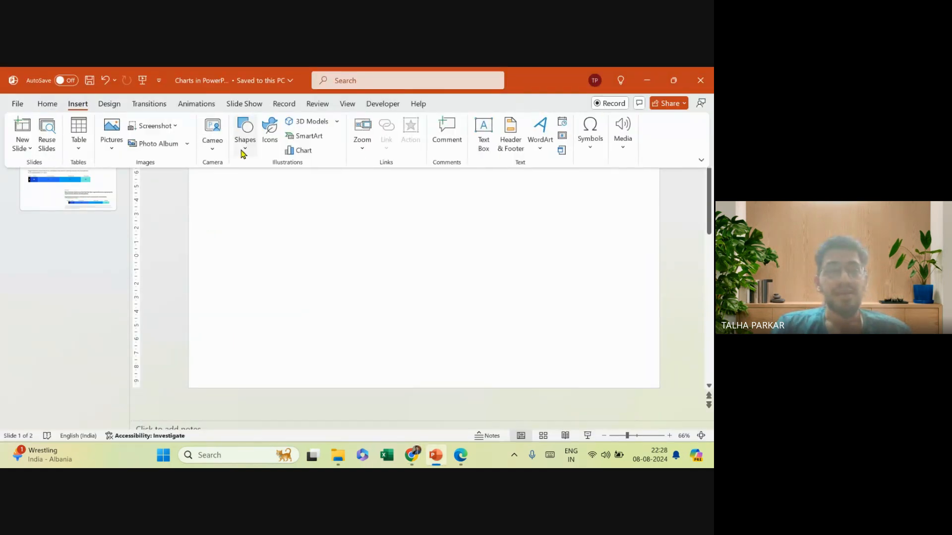
pyautogui.click(305, 155)
pyautogui.click(221, 205)
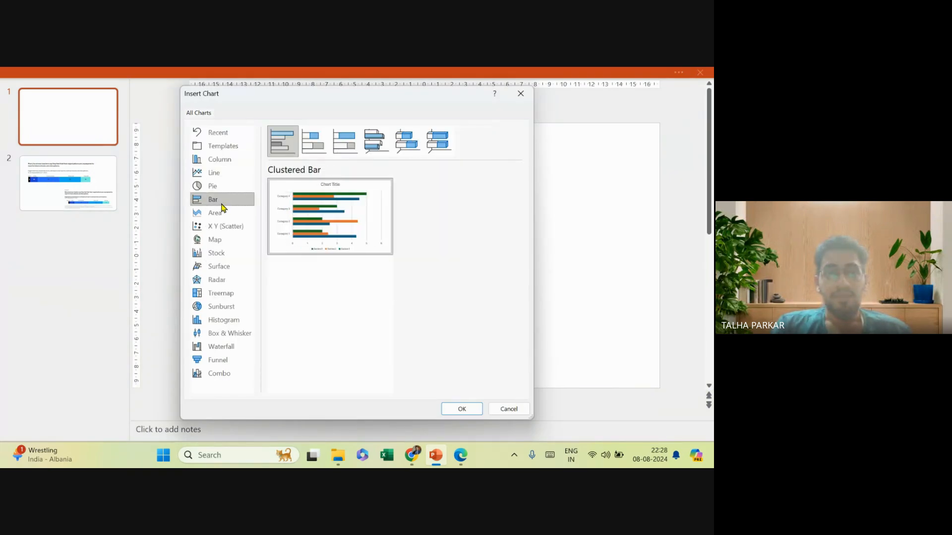
pyautogui.click(345, 142)
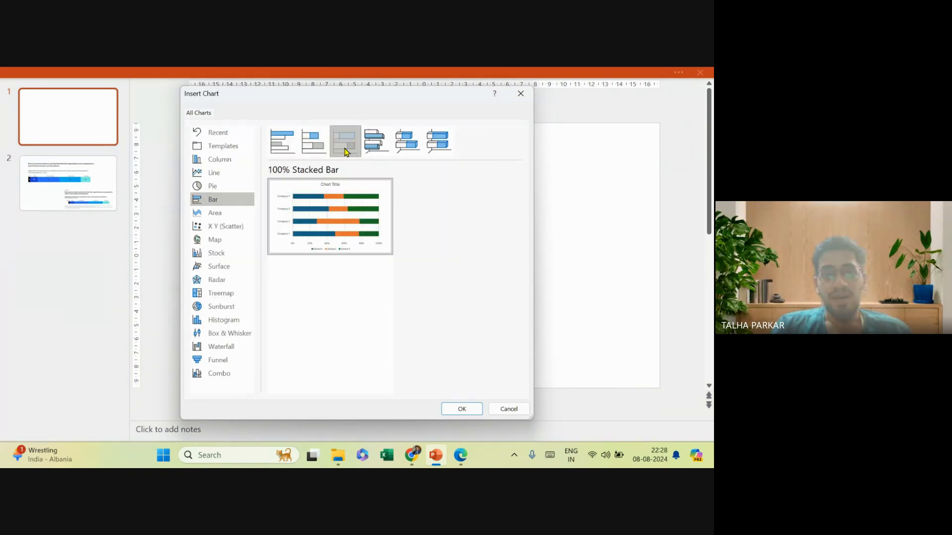
pyautogui.click(449, 409)
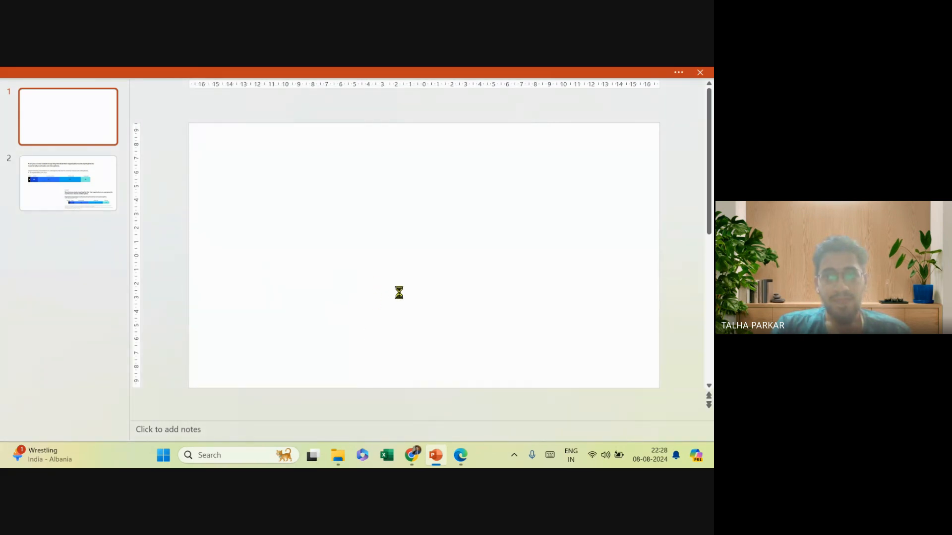
# Paste the copied organizational health table into the chart's data sheet from cell A1 and clear the data in columns C and D.
pyautogui.moveTo(453, 334); pyautogui.dragTo(456, 194)
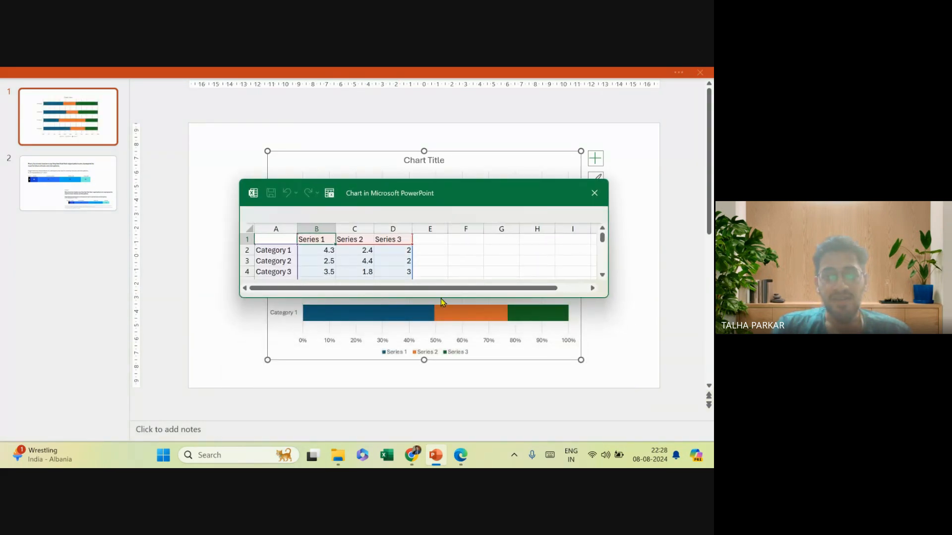
pyautogui.moveTo(439, 299); pyautogui.dragTo(436, 333)
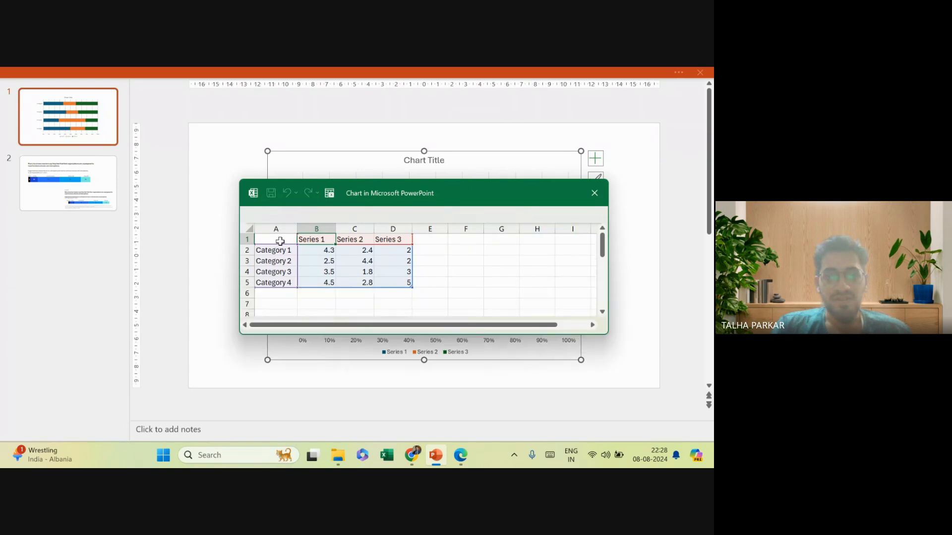
pyautogui.click(275, 238)
pyautogui.hotkey('ctrl', 'v')
pyautogui.moveTo(354, 228); pyautogui.dragTo(399, 228)
pyautogui.press('Delete')
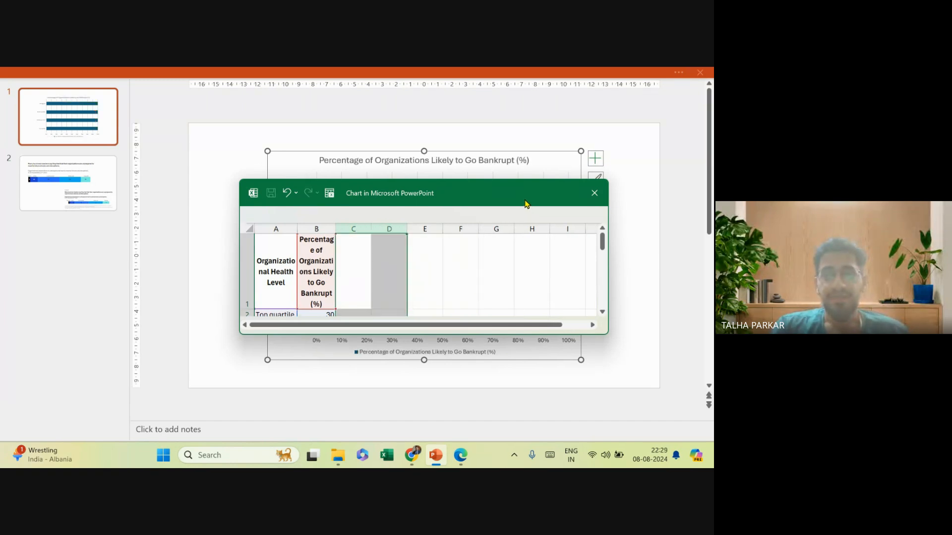
pyautogui.click(594, 193)
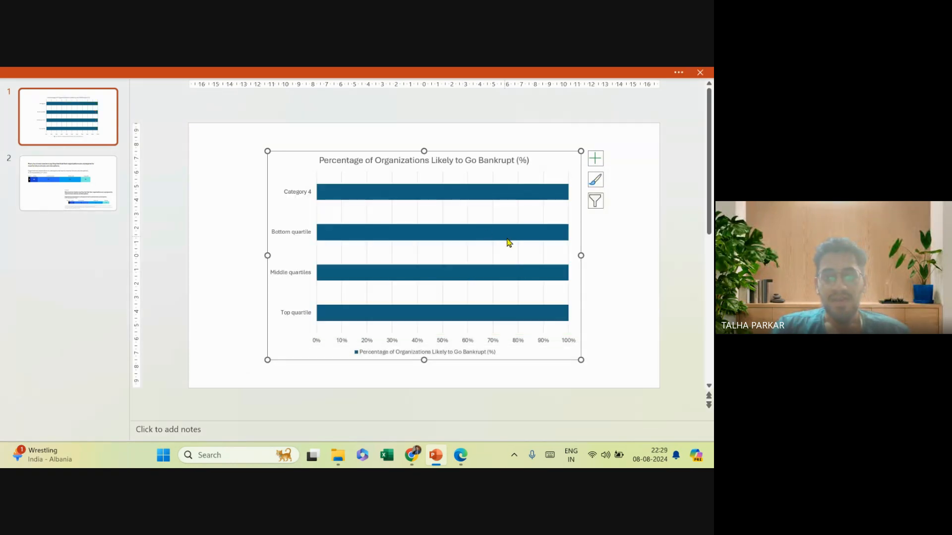
pyautogui.rightClick(536, 158)
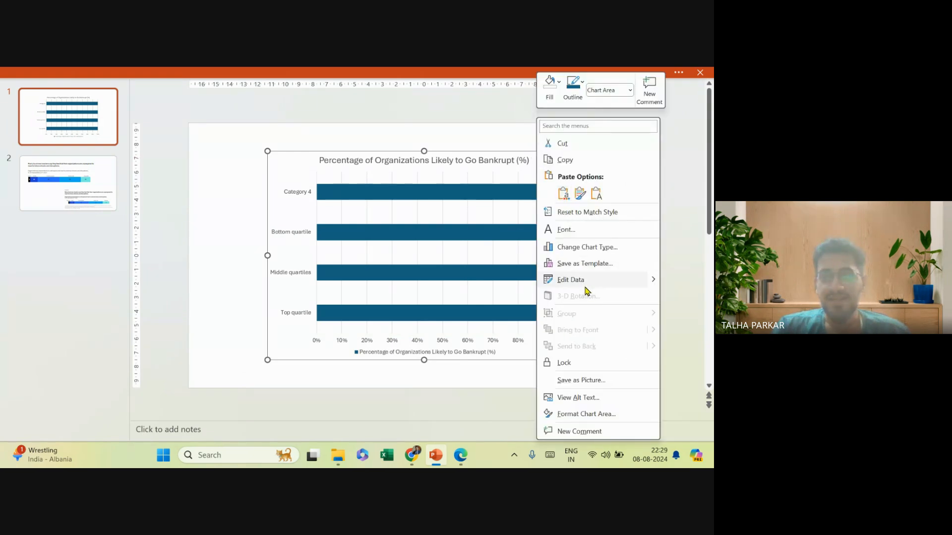
pyautogui.click(575, 280)
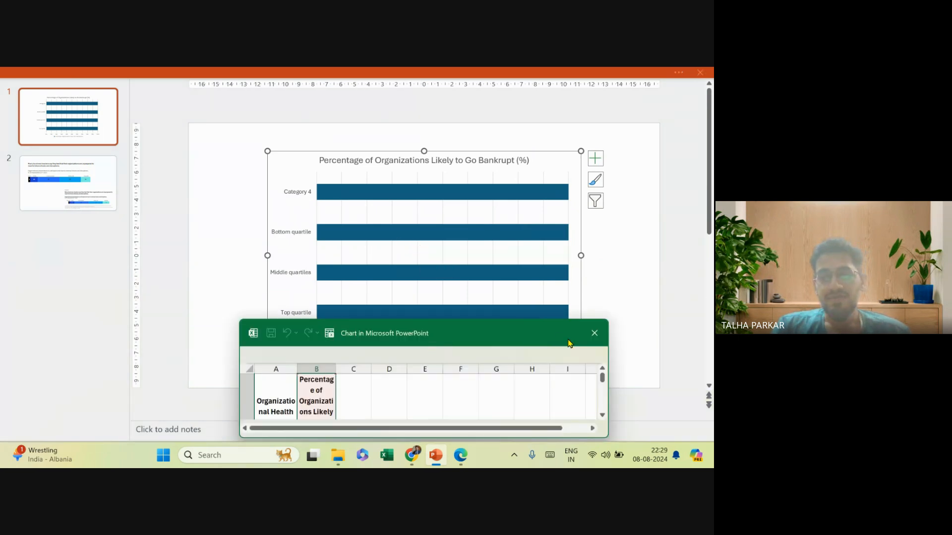
pyautogui.click(555, 166)
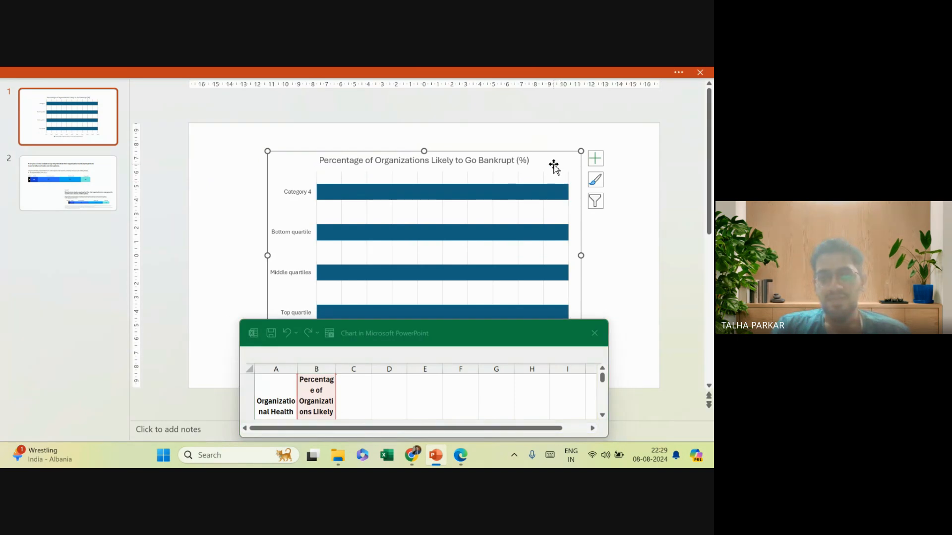
pyautogui.click(594, 333)
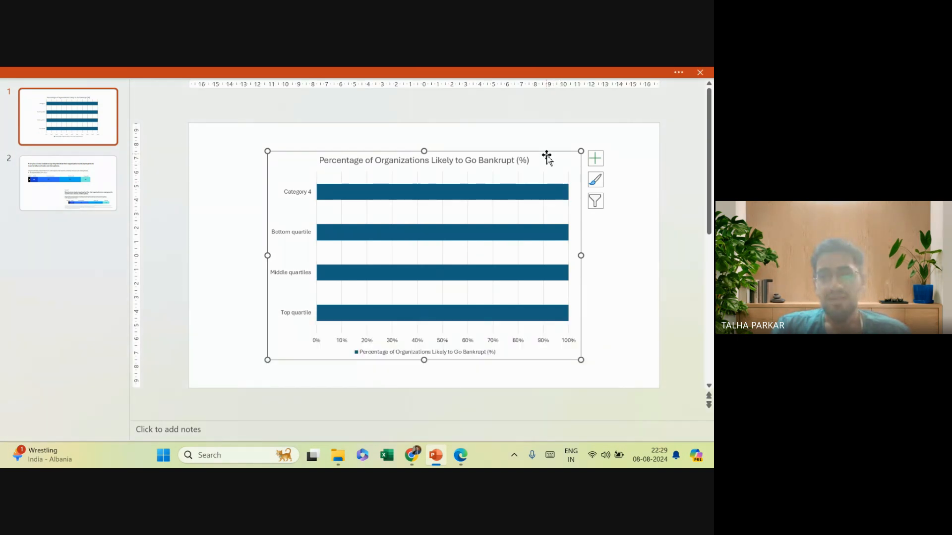
# Try switching the rows and columns in the chart's data source, and undo the switch.
pyautogui.click(519, 73)
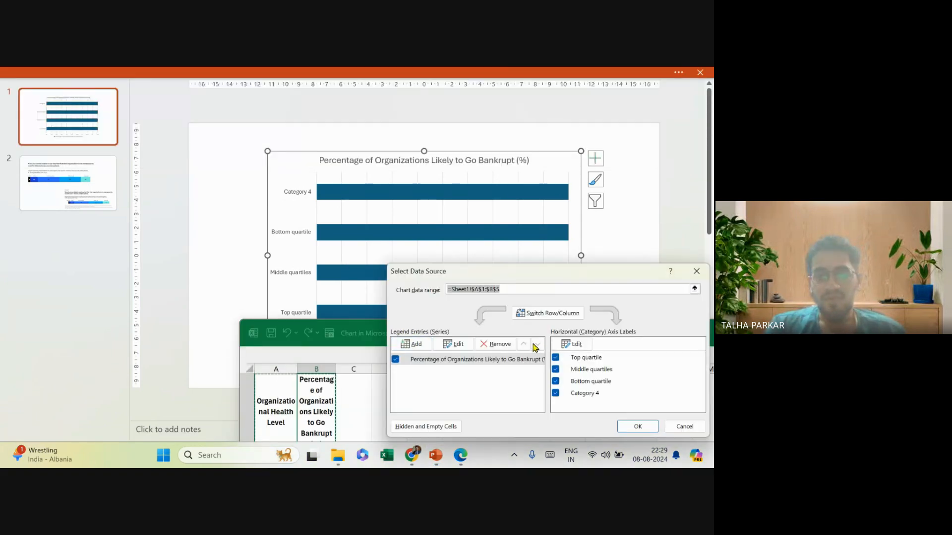
pyautogui.click(551, 313)
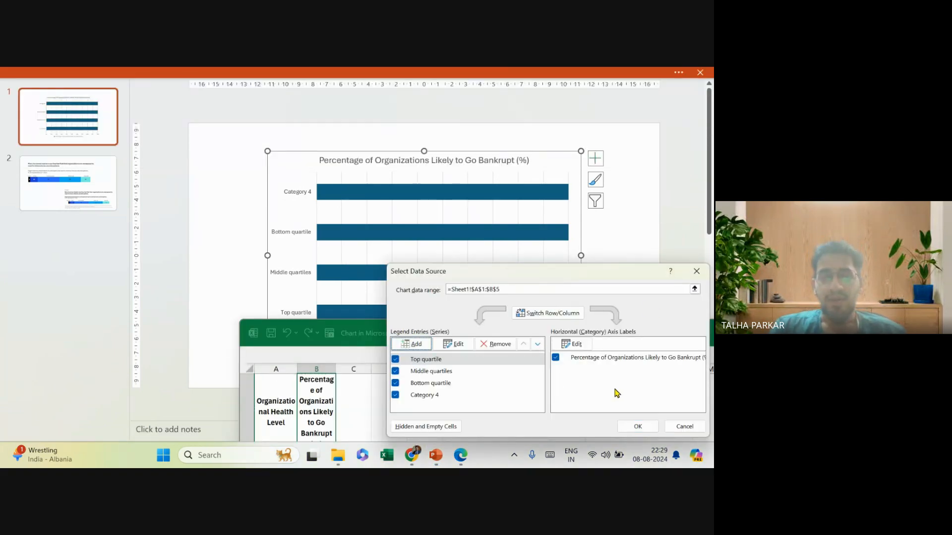
pyautogui.moveTo(621, 276); pyautogui.dragTo(539, 237)
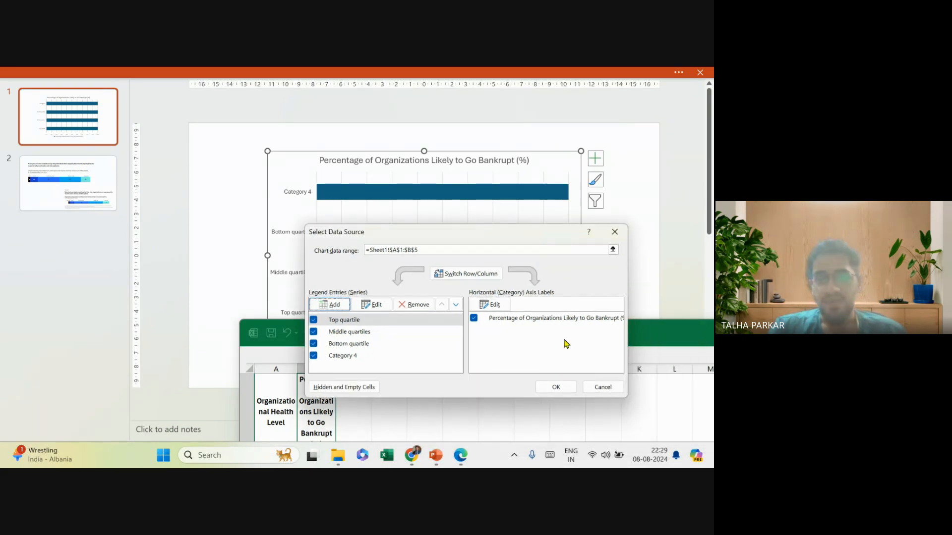
pyautogui.click(557, 386)
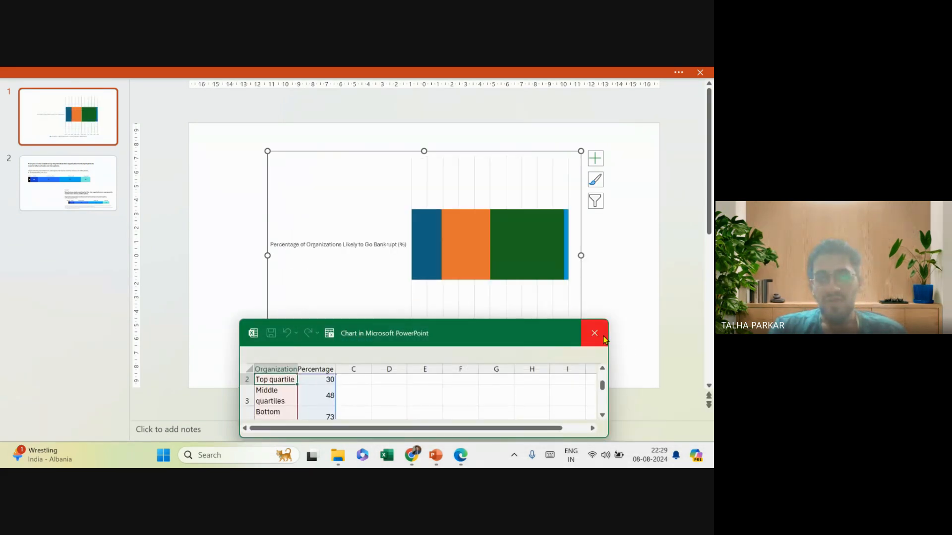
pyautogui.moveTo(556, 338); pyautogui.dragTo(542, 251)
pyautogui.hotkey('alt', 'Tab')
pyautogui.hotkey('alt', 'Tab')
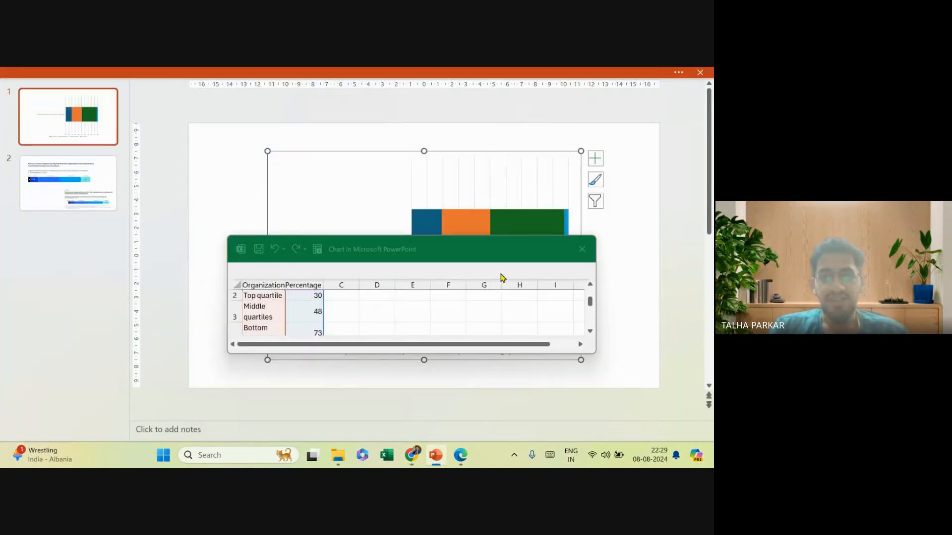
pyautogui.click(582, 249)
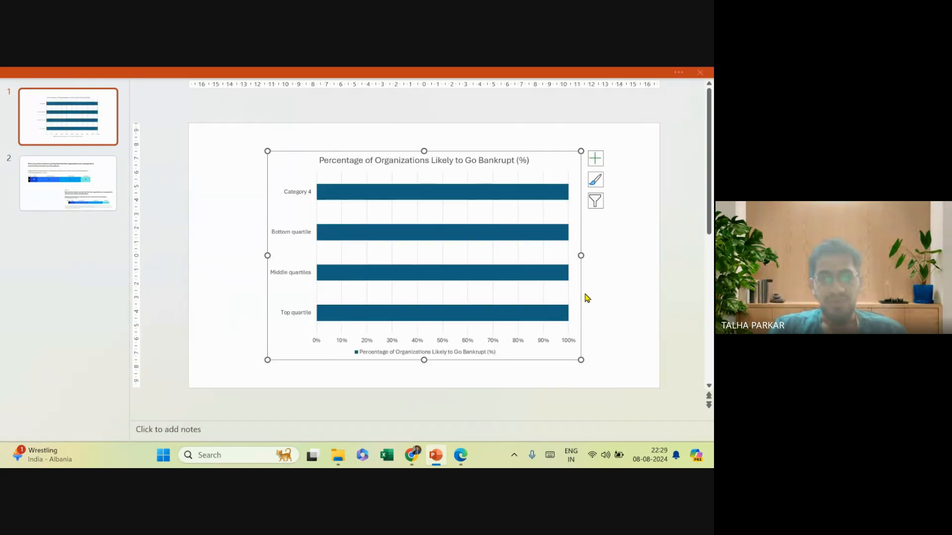
pyautogui.hotkey('alt', 'Tab')
pyautogui.hotkey('alt', 'Tab')
pyautogui.hotkey('alt', 'Tab')
pyautogui.hotkey('alt', 'Tab')
# Delete the leftover Category 4 row from the chart's data sheet and close the sheet.
pyautogui.rightClick(538, 157)
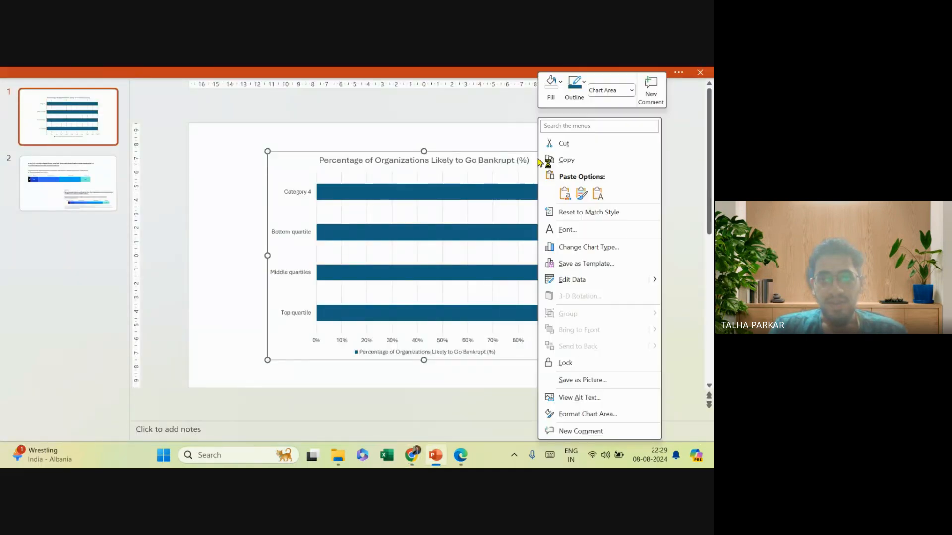
pyautogui.click(589, 279)
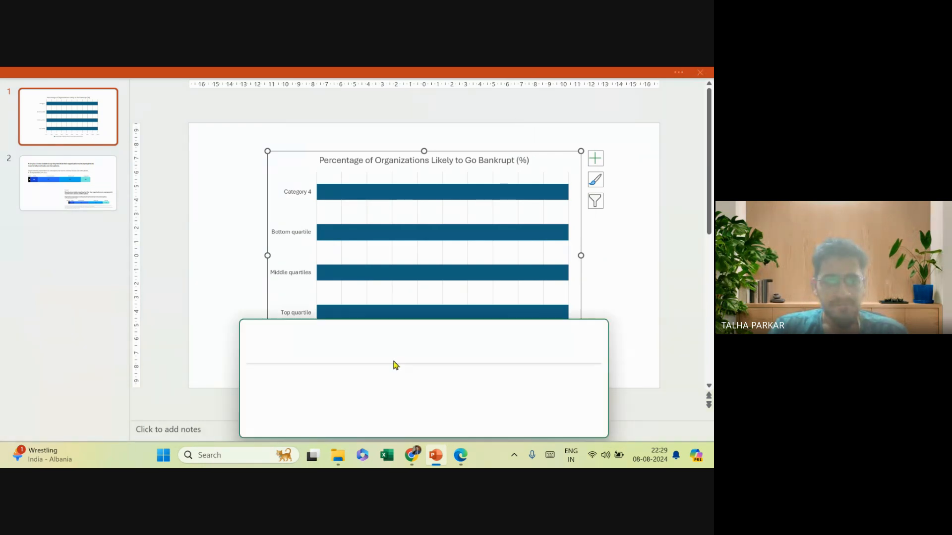
pyautogui.moveTo(470, 336); pyautogui.dragTo(441, 163)
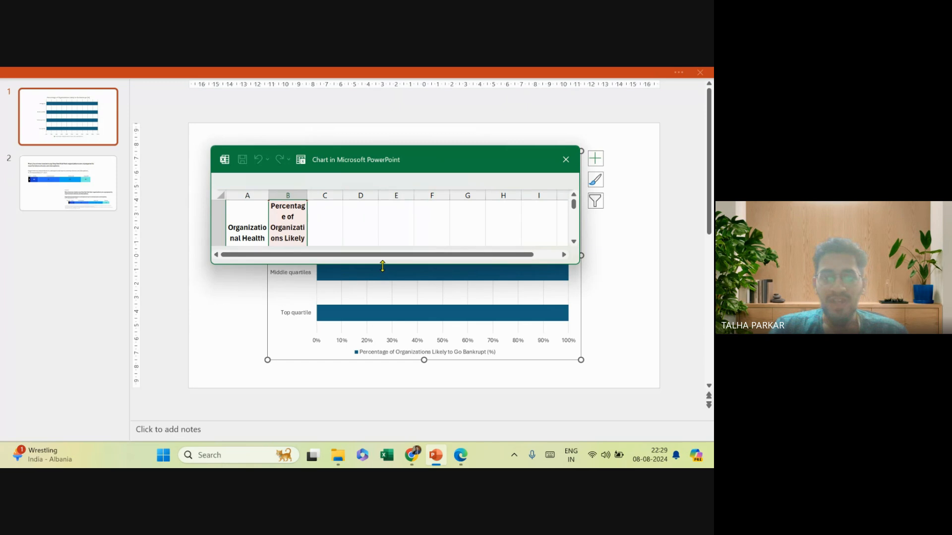
pyautogui.moveTo(387, 267); pyautogui.dragTo(361, 392)
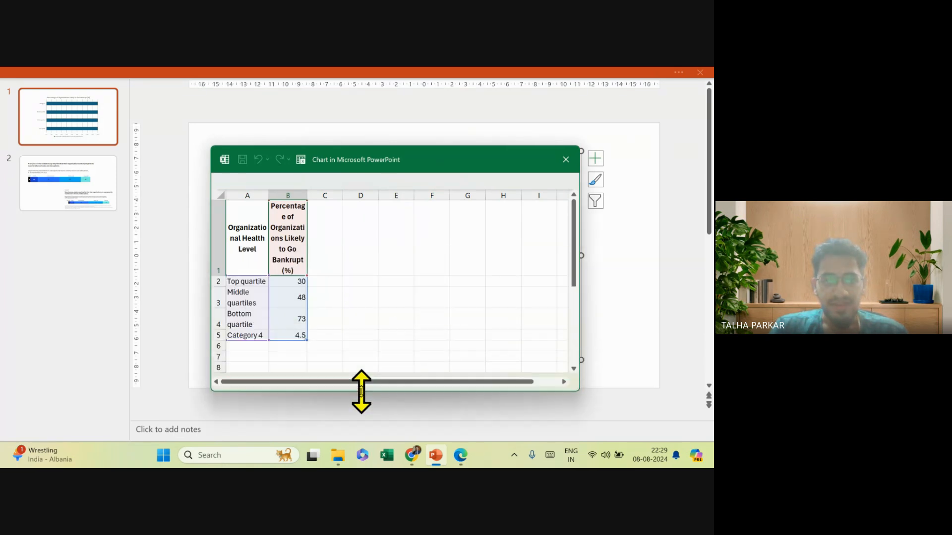
pyautogui.click(221, 336)
pyautogui.click(566, 160)
# Compare the order of the quartile bars in the slide's chart with Exhibit 2 in the Chrome PDF.
pyautogui.hotkey('alt', 'Tab')
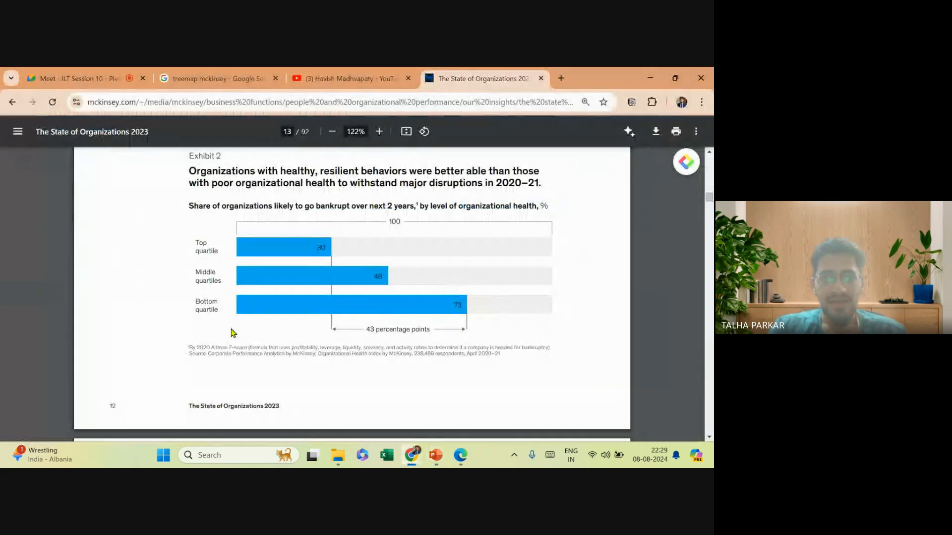
pyautogui.hotkey('alt', 'Tab')
pyautogui.hotkey('alt', 'Tab')
pyautogui.hotkey('alt', 'Tab')
pyautogui.hotkey('alt', 'Tab')
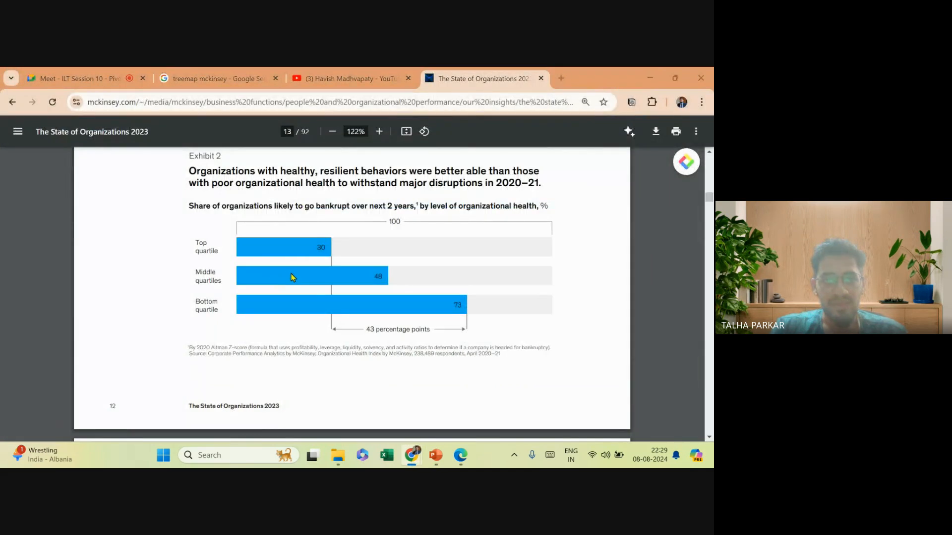
pyautogui.hotkey('alt', 'Tab')
pyautogui.click(302, 311)
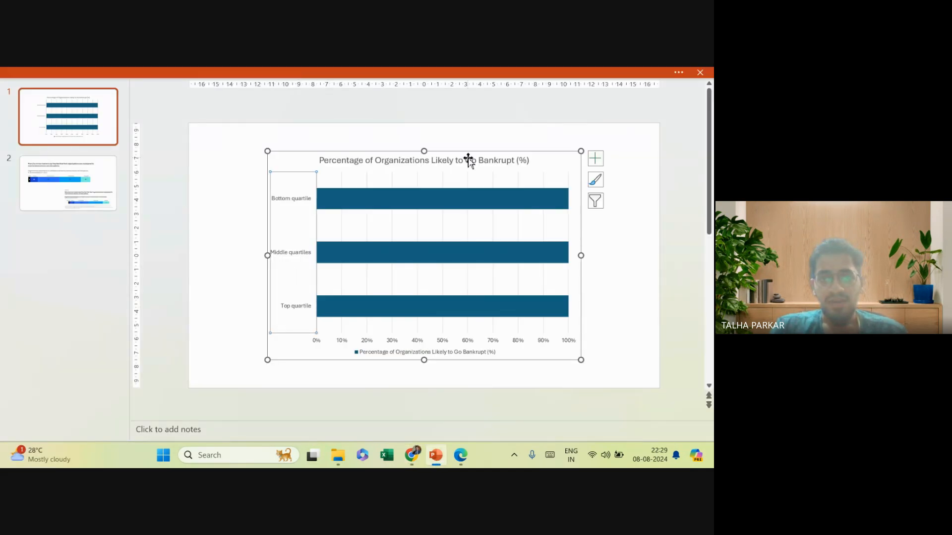
# Open the chart's data sheet, enlarge it to show all three quartile rows, and check it against Exhibit 2 in the PDF.
pyautogui.click(549, 150)
pyautogui.click(544, 72)
pyautogui.click(591, 138)
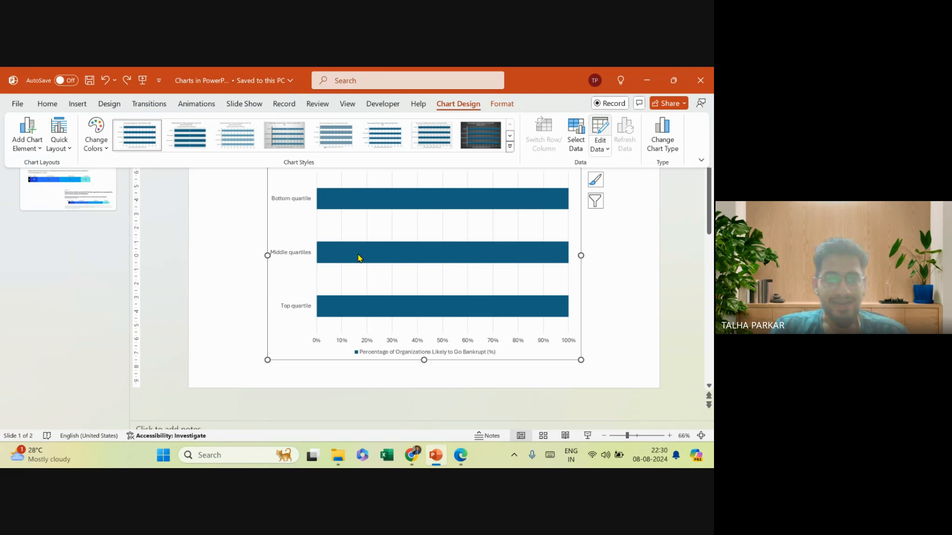
pyautogui.moveTo(466, 340); pyautogui.dragTo(463, 251)
pyautogui.moveTo(567, 344); pyautogui.dragTo(567, 399)
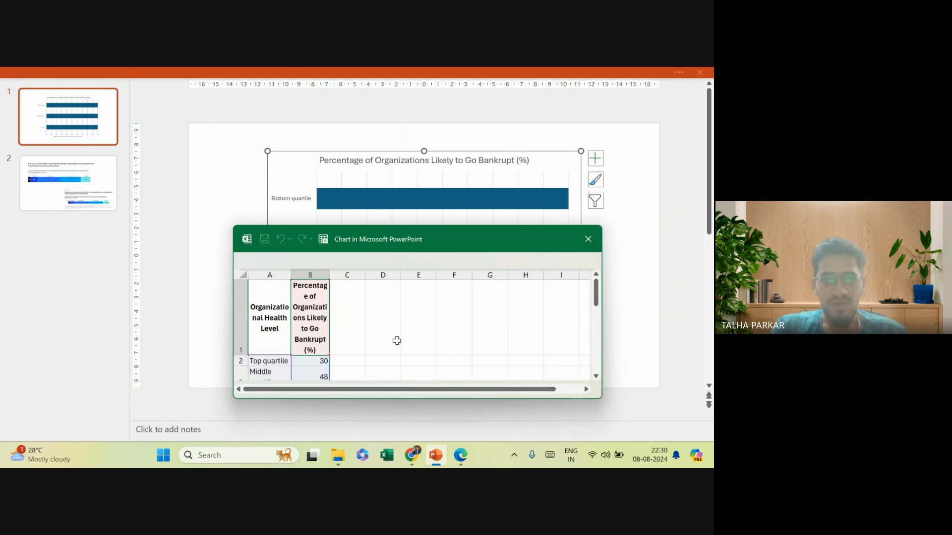
pyautogui.moveTo(448, 241); pyautogui.dragTo(449, 155)
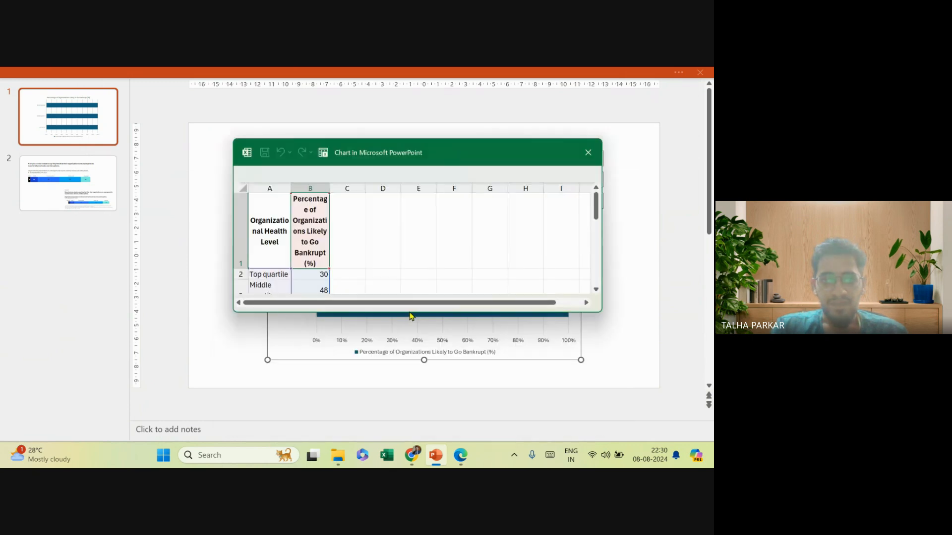
pyautogui.moveTo(411, 314); pyautogui.dragTo(410, 356)
pyautogui.hotkey('alt', 'Tab')
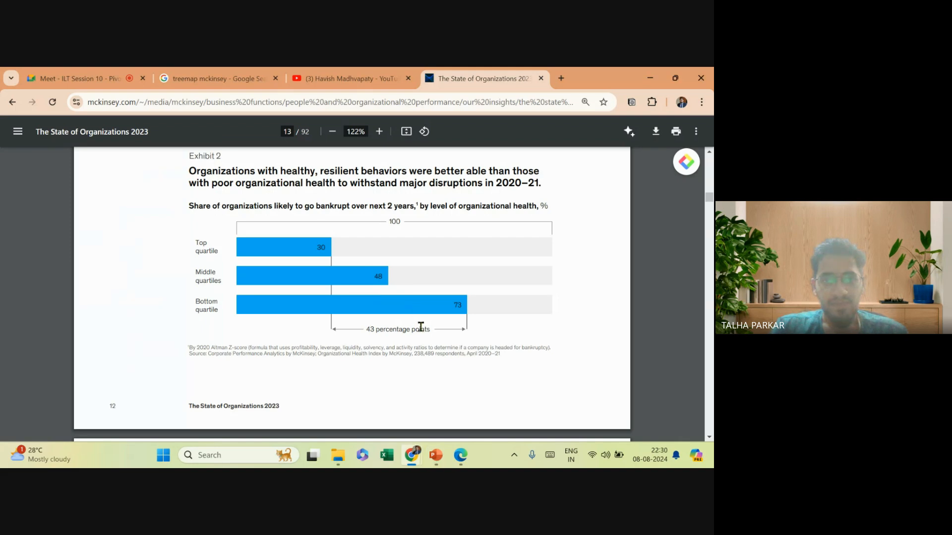
pyautogui.hotkey('alt', 'Tab')
pyautogui.hotkey('alt', 'Tab')
pyautogui.hotkey('alt', 'Tab')
# Sort the bankruptcy percentage column from smallest to largest in the chart's data sheet and close the sheet.
pyautogui.click(310, 272)
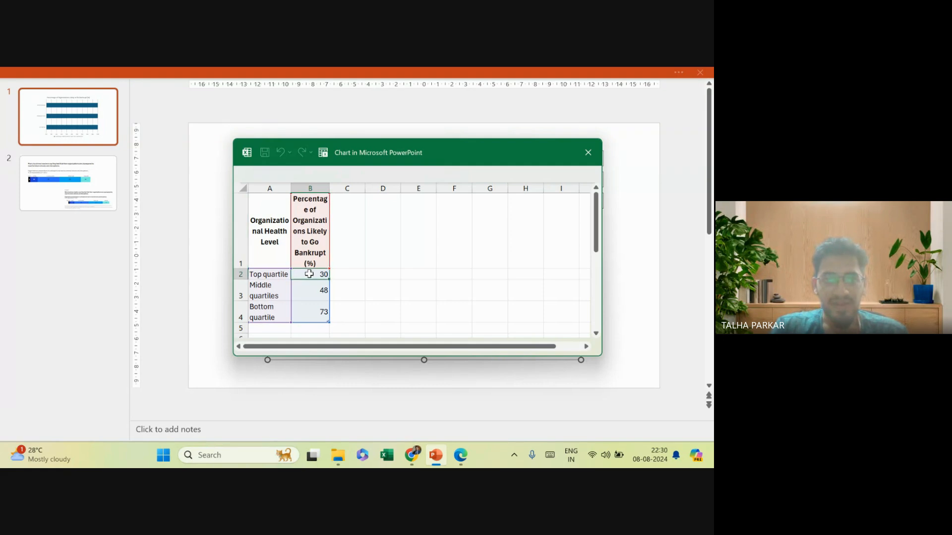
pyautogui.rightClick(310, 272)
pyautogui.moveTo(397, 305)
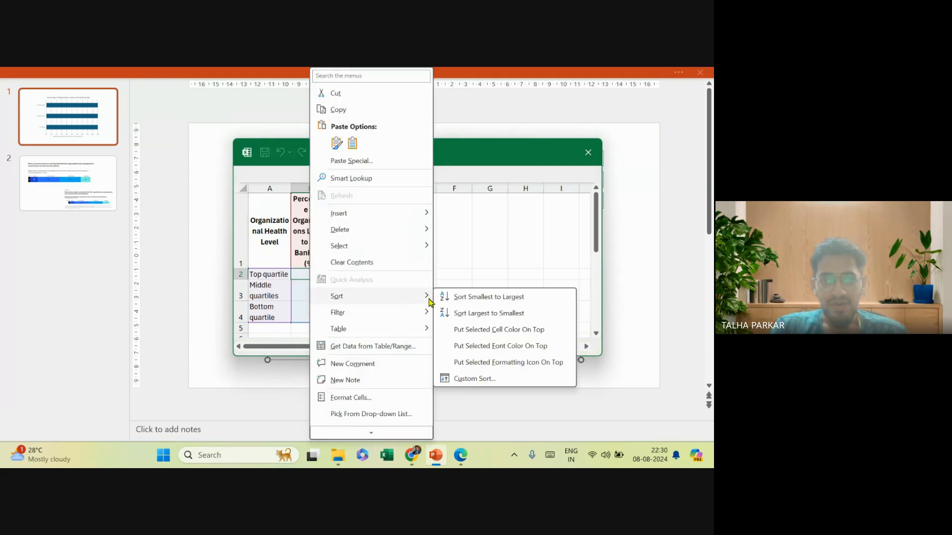
pyautogui.click(461, 300)
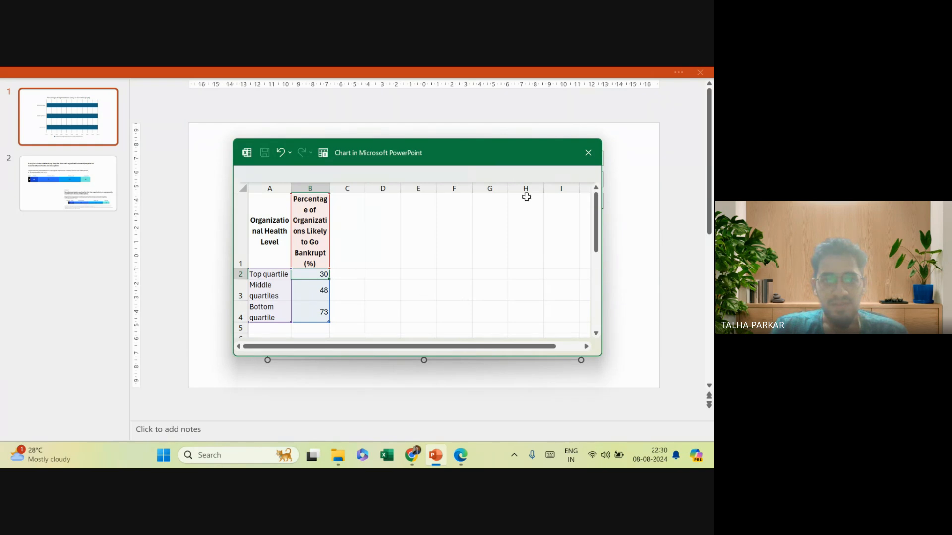
pyautogui.click(588, 152)
pyautogui.hotkey('alt', 'Tab')
pyautogui.hotkey('alt', 'Tab')
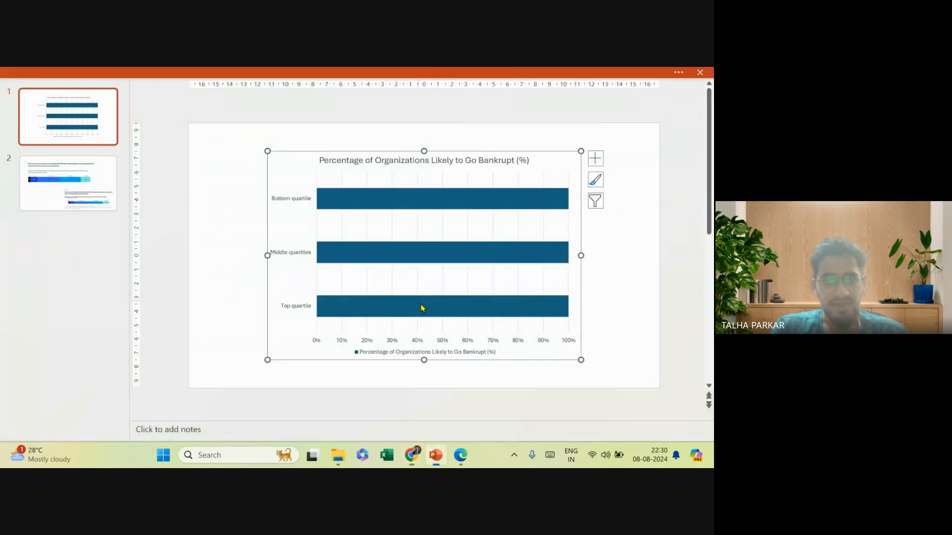
# Compare the slide's full-width quartile bars with the bars of Exhibit 2 in the Chrome PDF.
pyautogui.hotkey('alt', 'Tab')
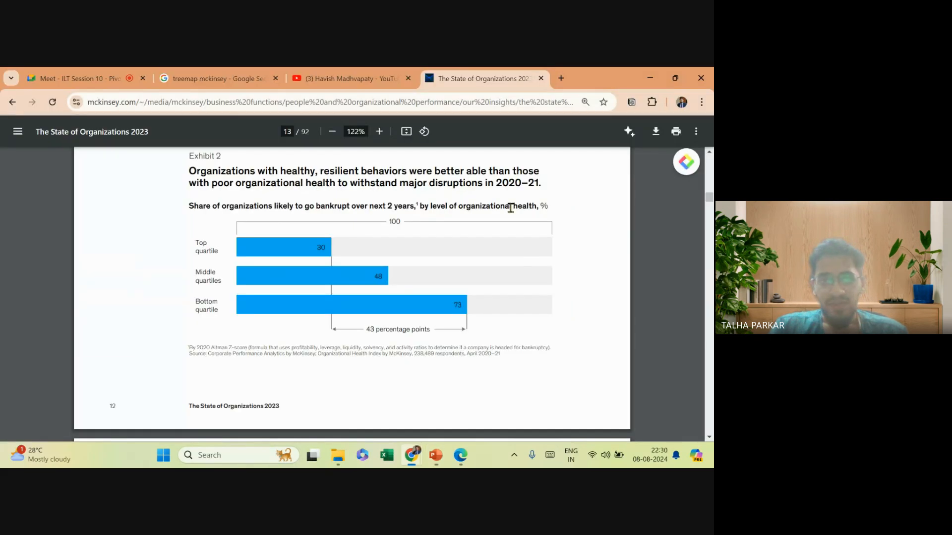
pyautogui.hotkey('alt', 'Tab')
pyautogui.hotkey('alt', 'Tab')
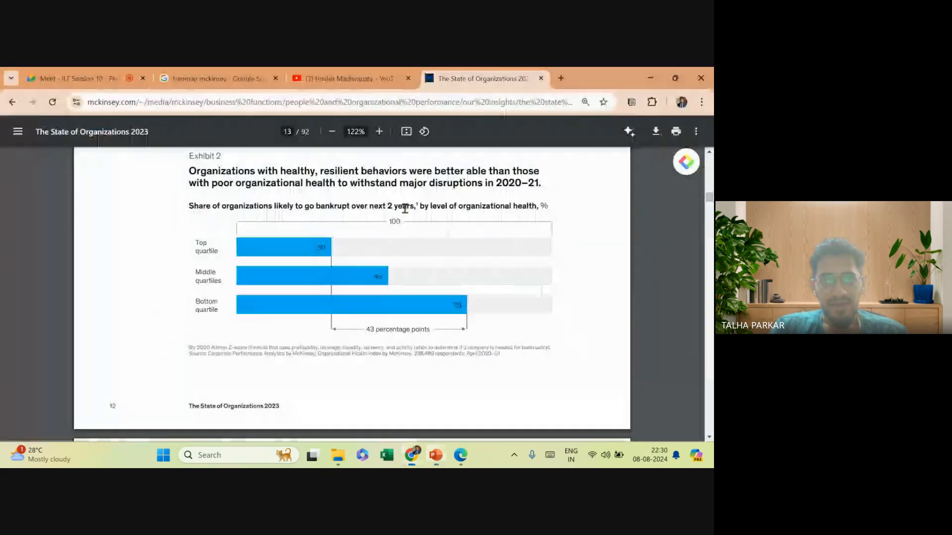
pyautogui.hotkey('alt', 'Tab')
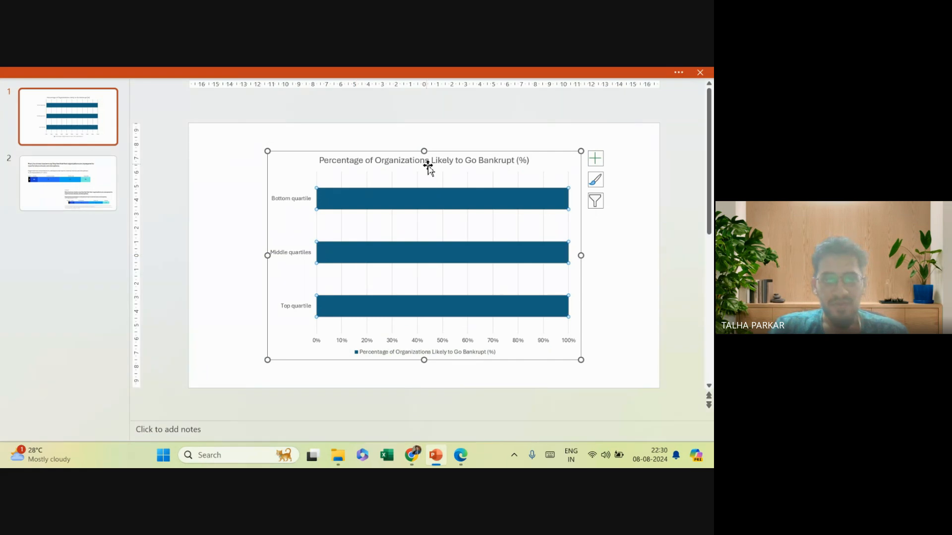
# Add a second data column with the value 100 for all three quartiles in the chart's data sheet and close the sheet.
pyautogui.click(515, 163)
pyautogui.click(555, 162)
pyautogui.click(546, 73)
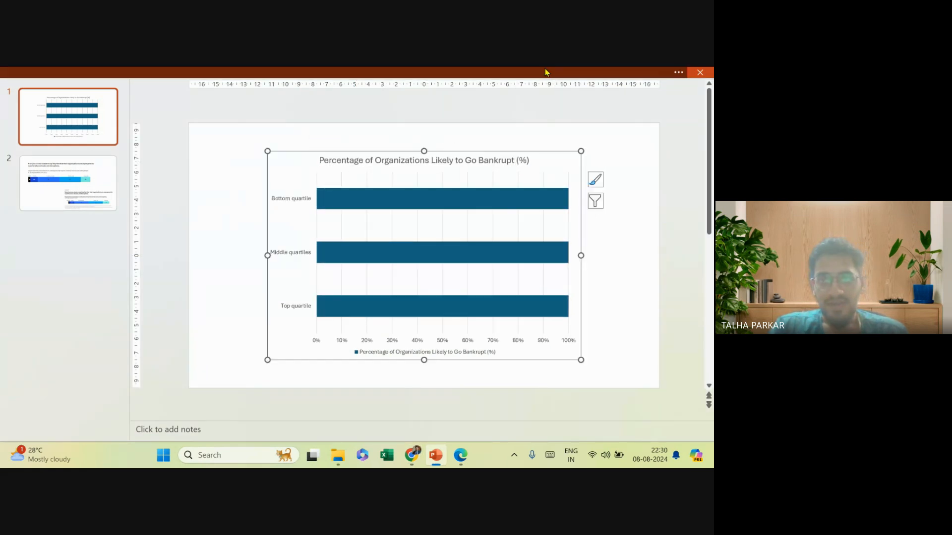
pyautogui.click(573, 148)
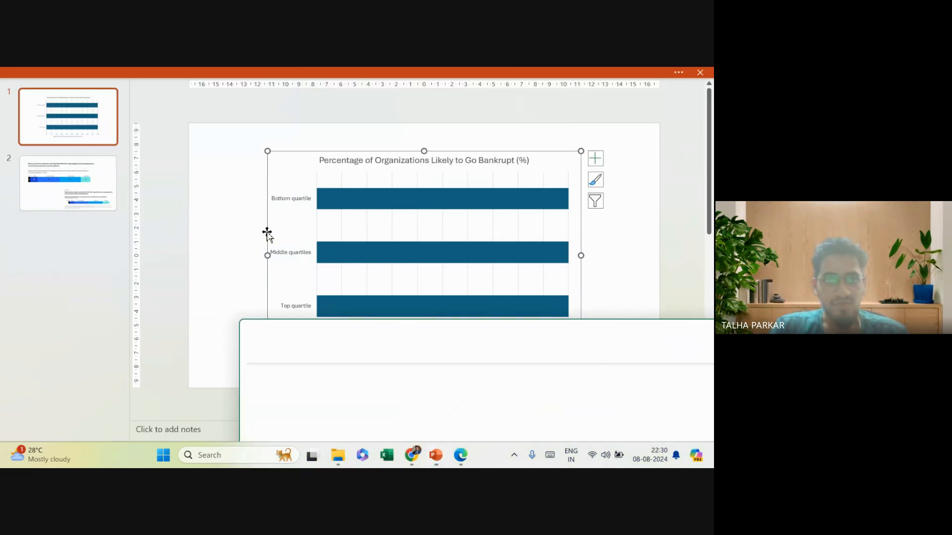
pyautogui.press('Escape')
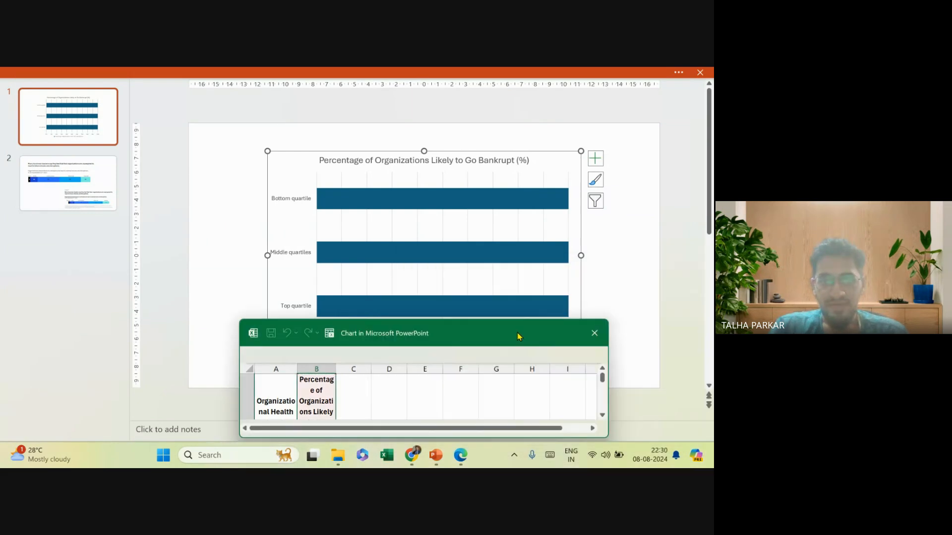
pyautogui.moveTo(518, 333); pyautogui.dragTo(506, 188)
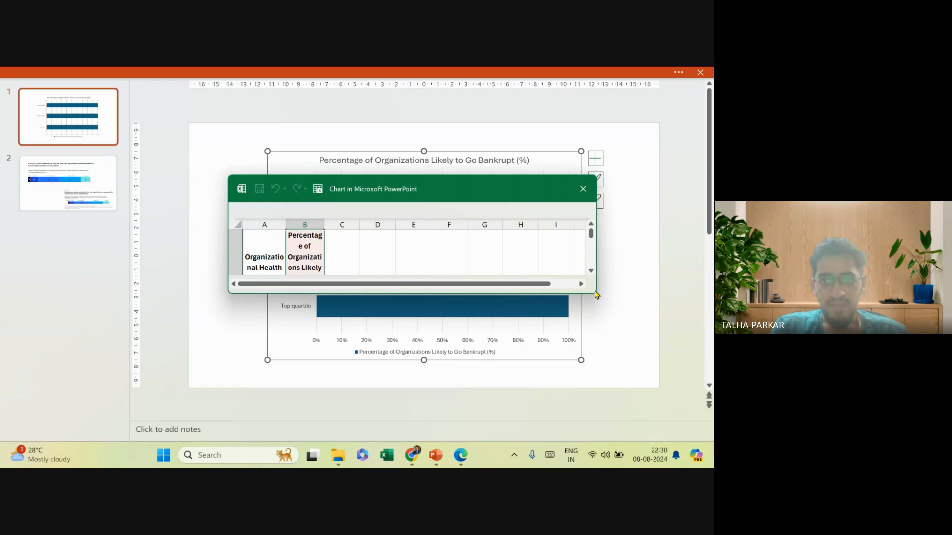
pyautogui.moveTo(598, 296); pyautogui.dragTo(642, 372)
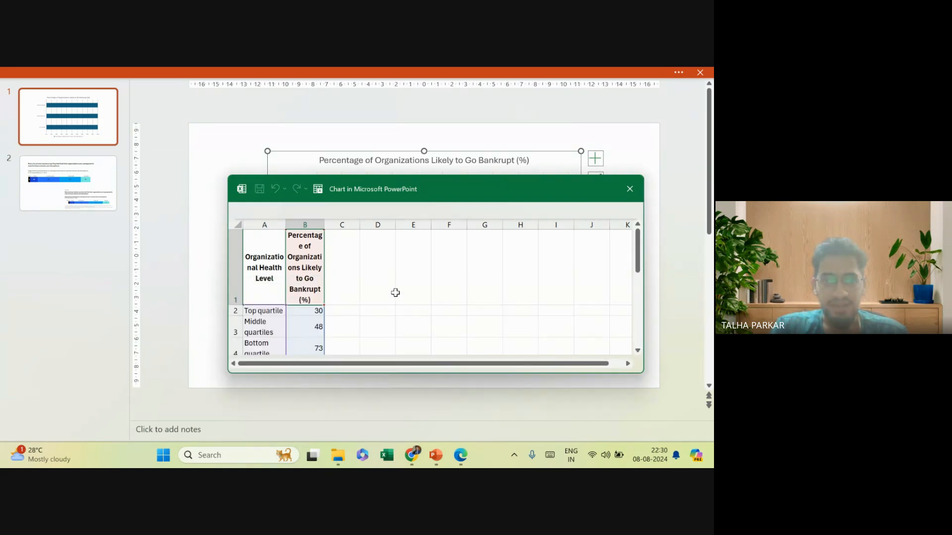
pyautogui.click(338, 316)
pyautogui.write('100')
pyautogui.press('Return')
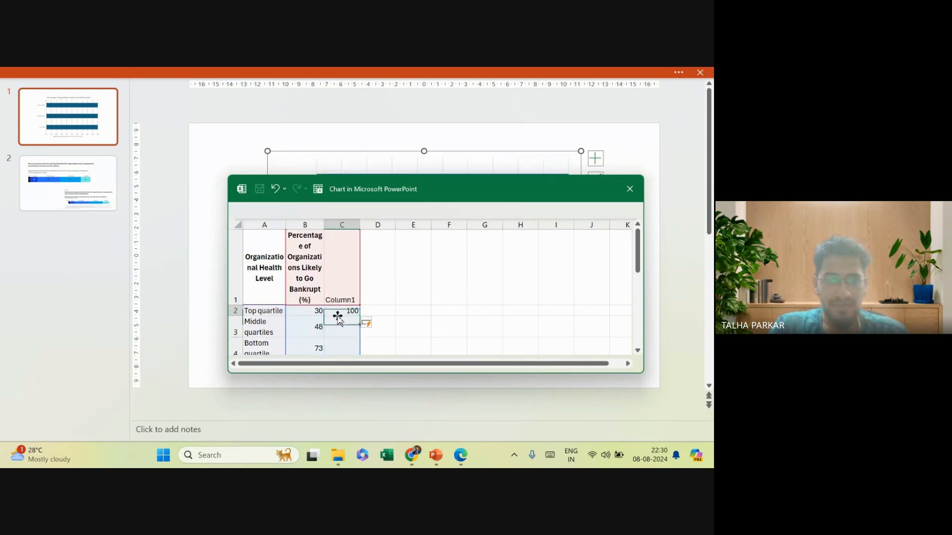
pyautogui.write('100')
pyautogui.press('Return')
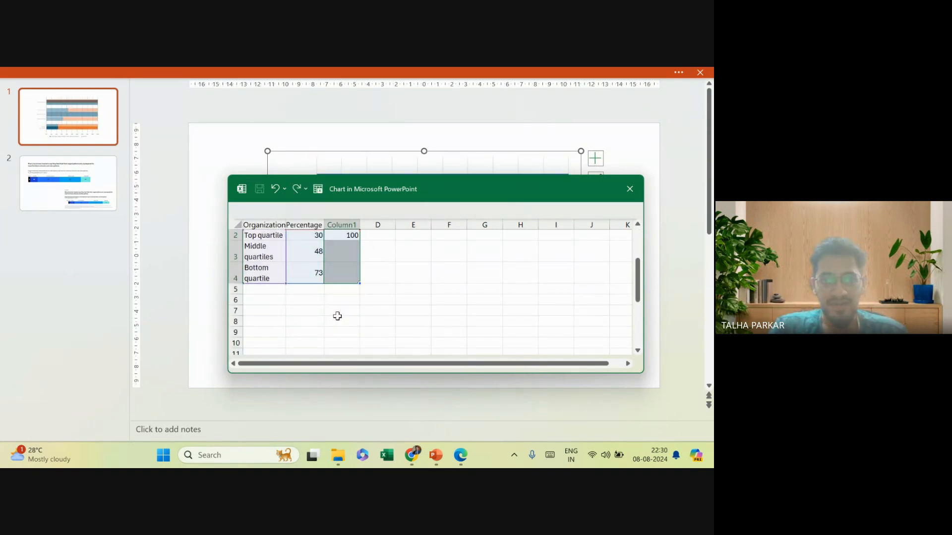
pyautogui.click(630, 188)
# Check the stacked bars against Exhibit 2 in the Chrome PDF, capture a screenshot of the exhibit's chart, and return to PowerPoint.
pyautogui.hotkey('alt', 'Tab')
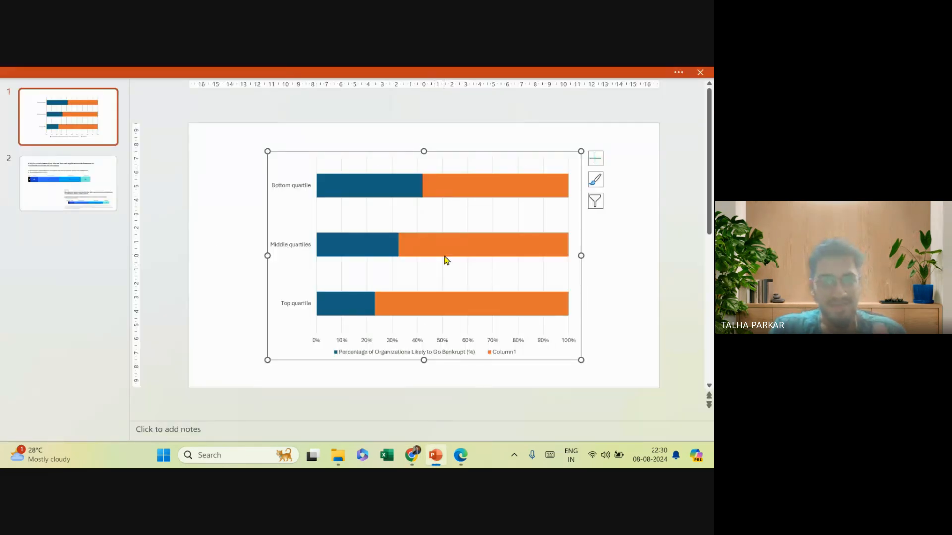
pyautogui.hotkey('alt', 'Tab')
pyautogui.hotkey('alt', 'Tab')
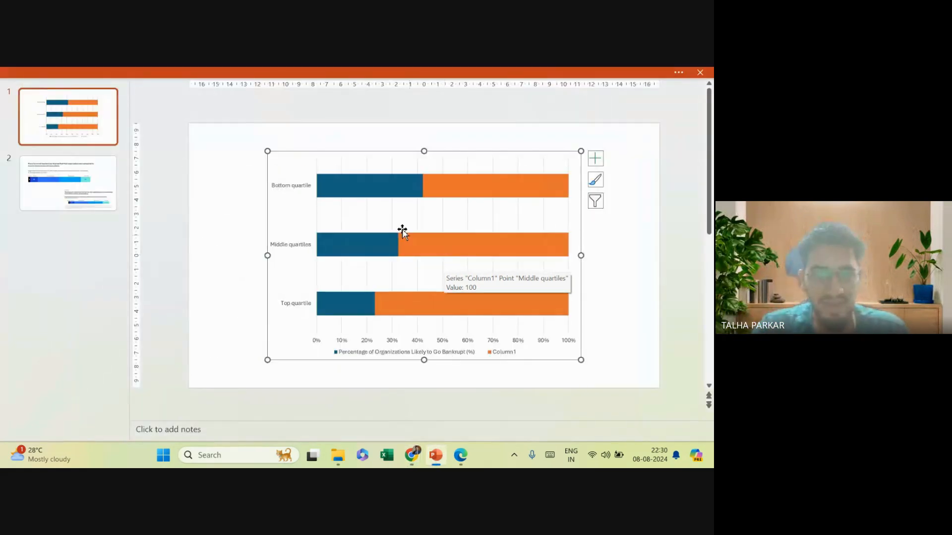
pyautogui.hotkey('alt', 'Tab')
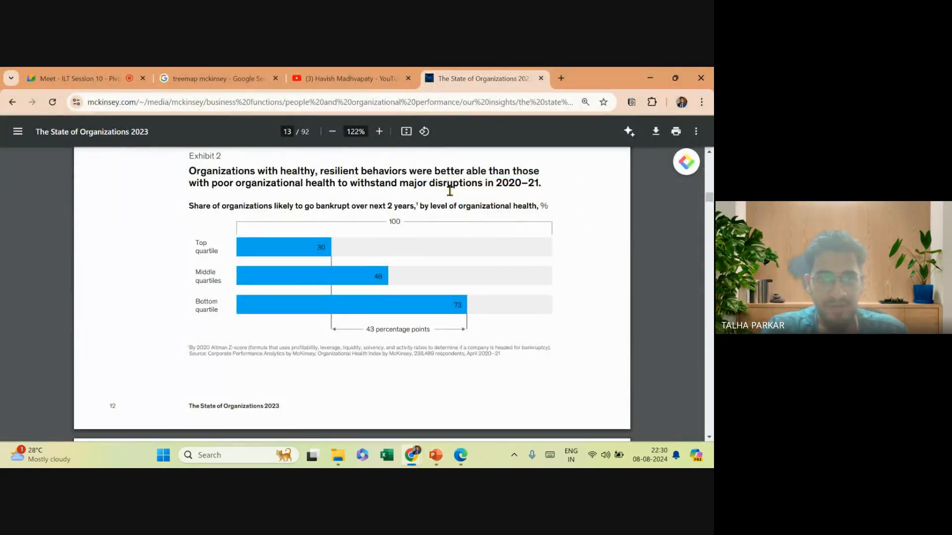
pyautogui.hotkey('alt', 'Tab')
pyautogui.hotkey('alt', 'Tab')
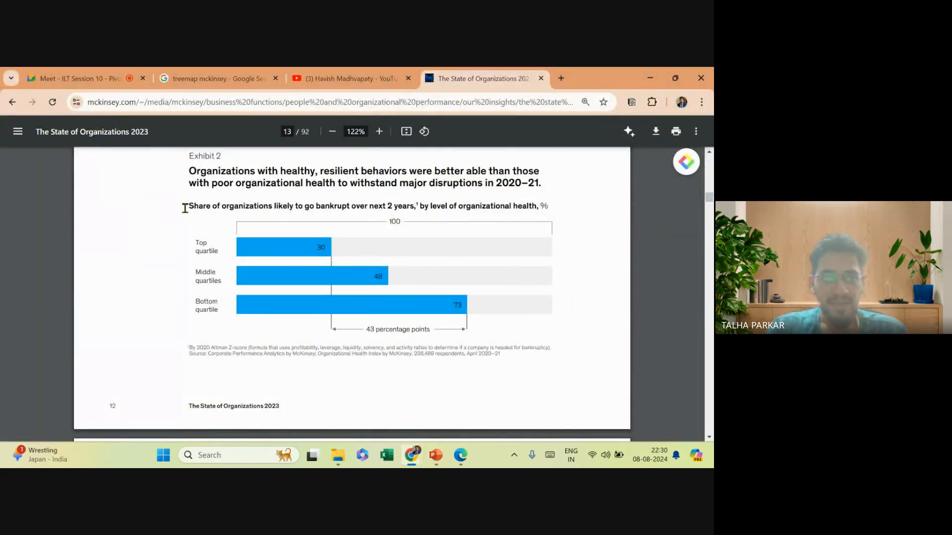
pyautogui.press('super+shift+s')
pyautogui.moveTo(178, 210); pyautogui.dragTo(592, 369)
pyautogui.hotkey('alt', 'Tab')
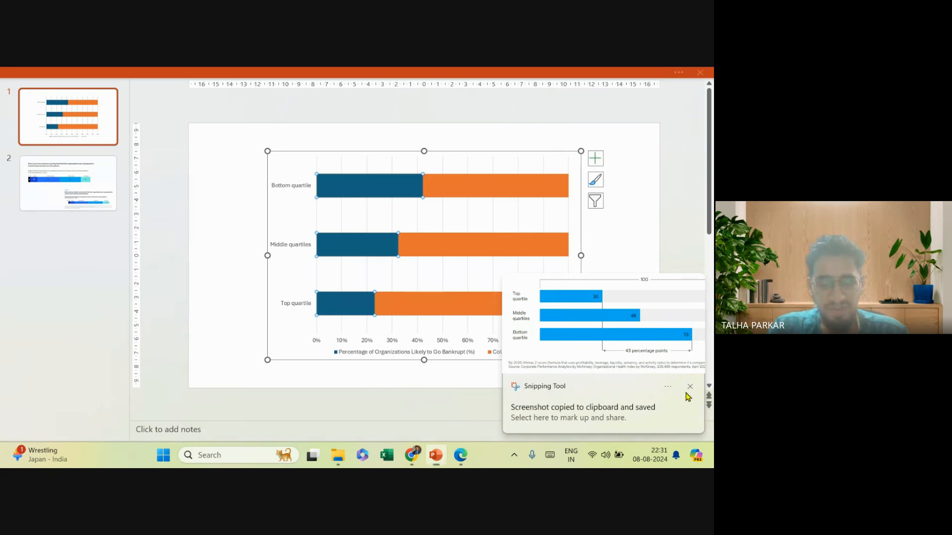
# Paste the exhibit screenshot onto slide 1 as a picture, shrink it and place it over the slide's lower-right corner.
pyautogui.click(690, 387)
pyautogui.hotkey('ctrl', 'v')
pyautogui.hotkey('ctrl', 'z')
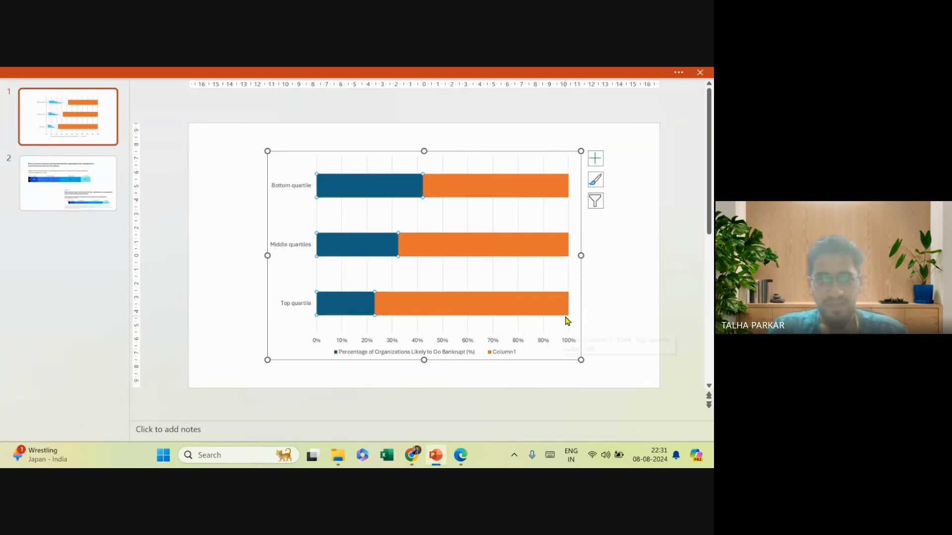
pyautogui.click(619, 317)
pyautogui.hotkey('ctrl', 'v')
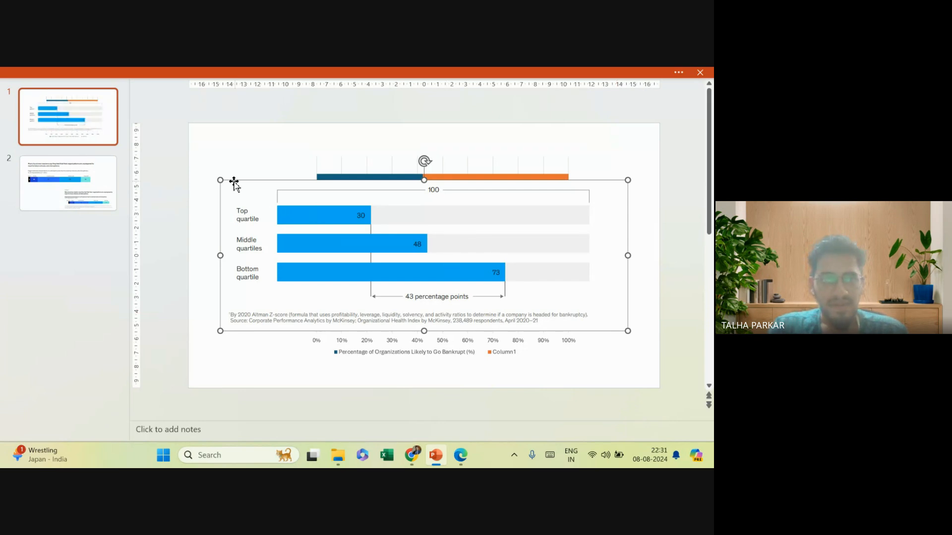
pyautogui.moveTo(222, 180); pyautogui.dragTo(356, 229)
pyautogui.moveTo(428, 272); pyautogui.dragTo(484, 364)
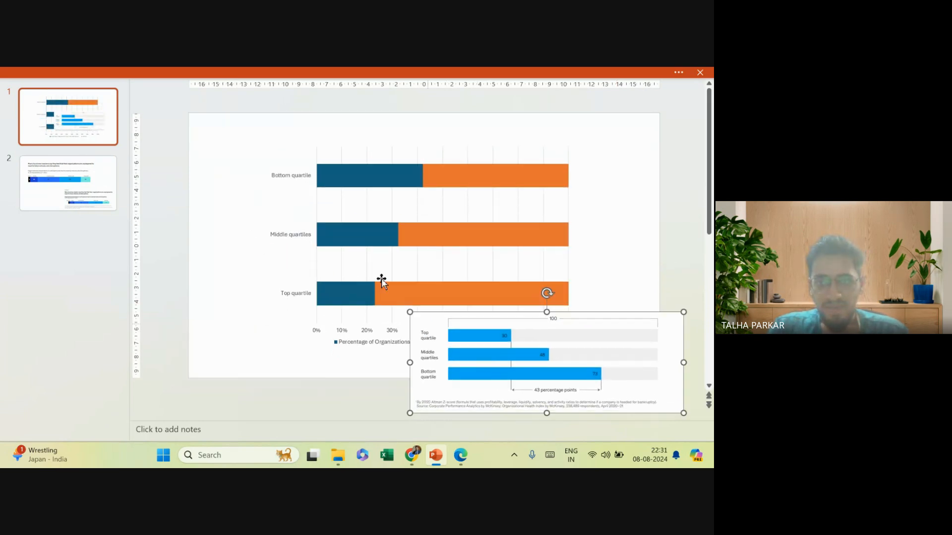
# Fill the bankruptcy percentage series with the bright blue sampled by Eyedropper from the exhibit screenshot.
pyautogui.click(363, 294)
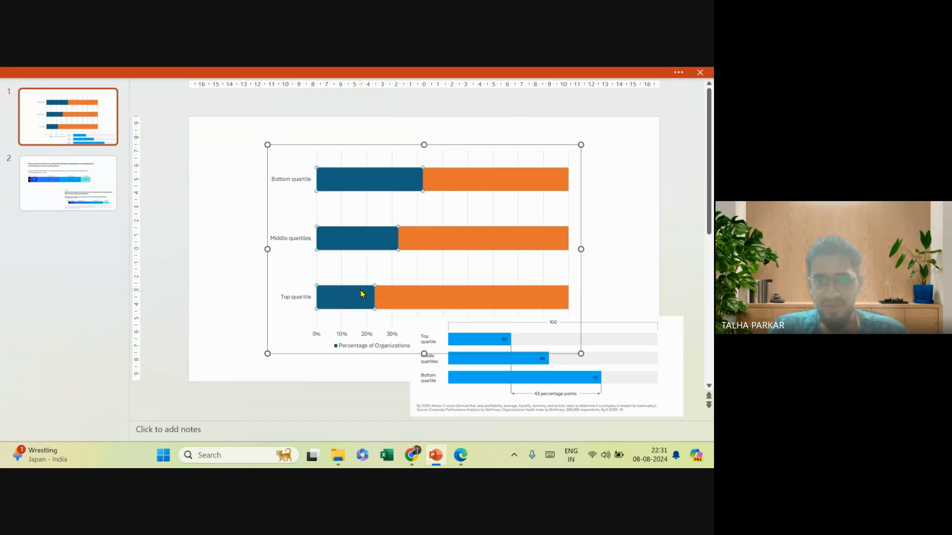
pyautogui.click(362, 72)
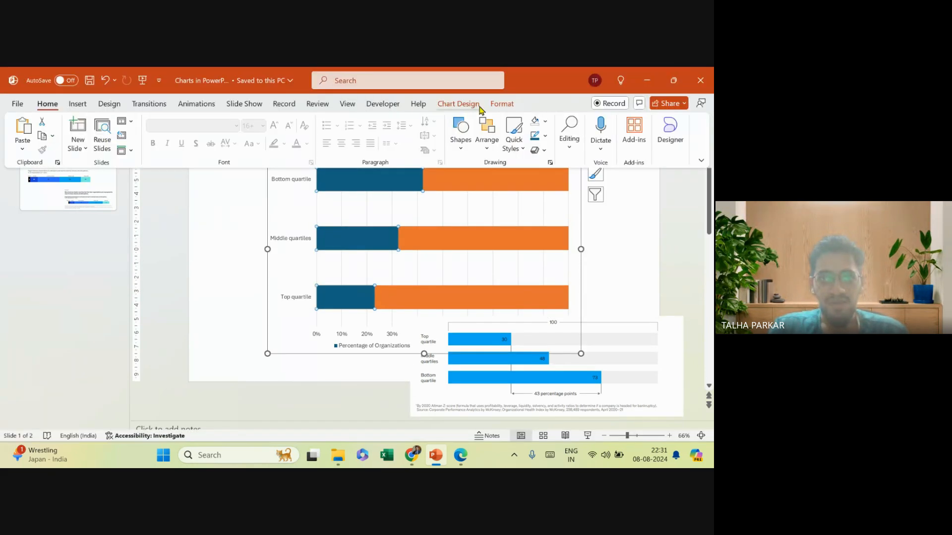
pyautogui.click(502, 105)
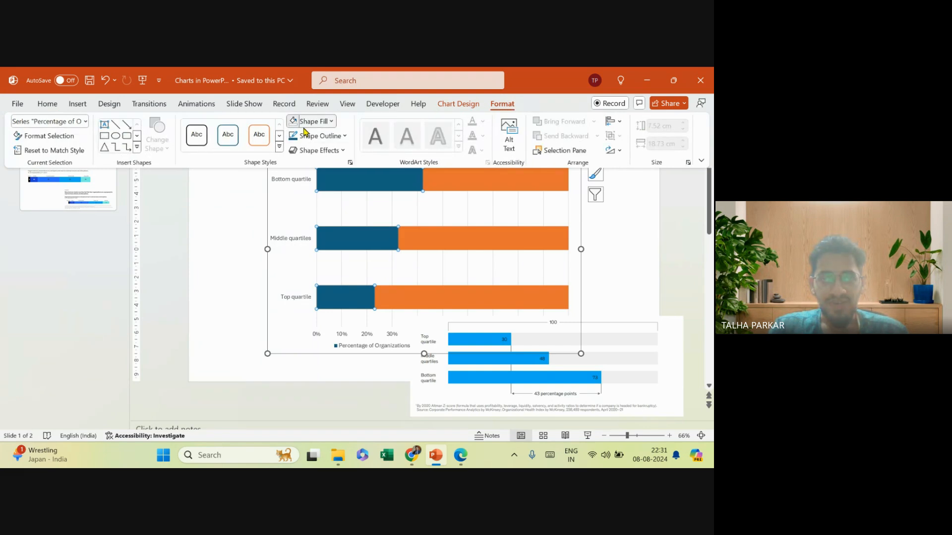
pyautogui.click(323, 333)
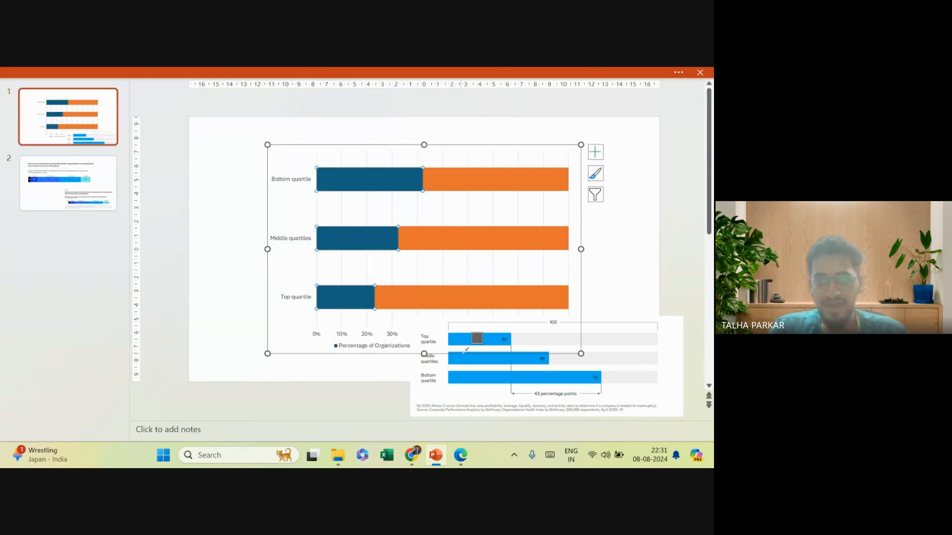
pyautogui.click(471, 377)
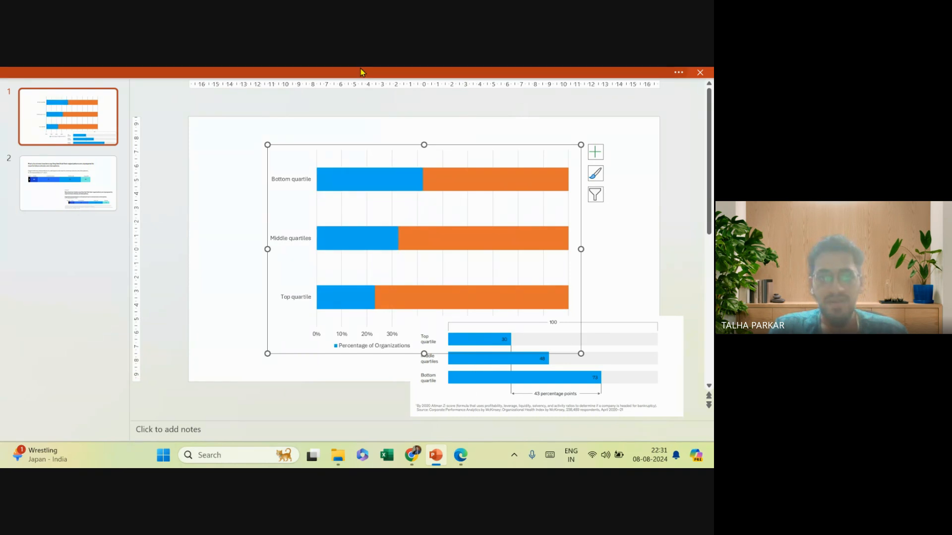
# Fill the orange Column1 series with the light grey sampled by Eyedropper from the exhibit screenshot.
pyautogui.click(469, 187)
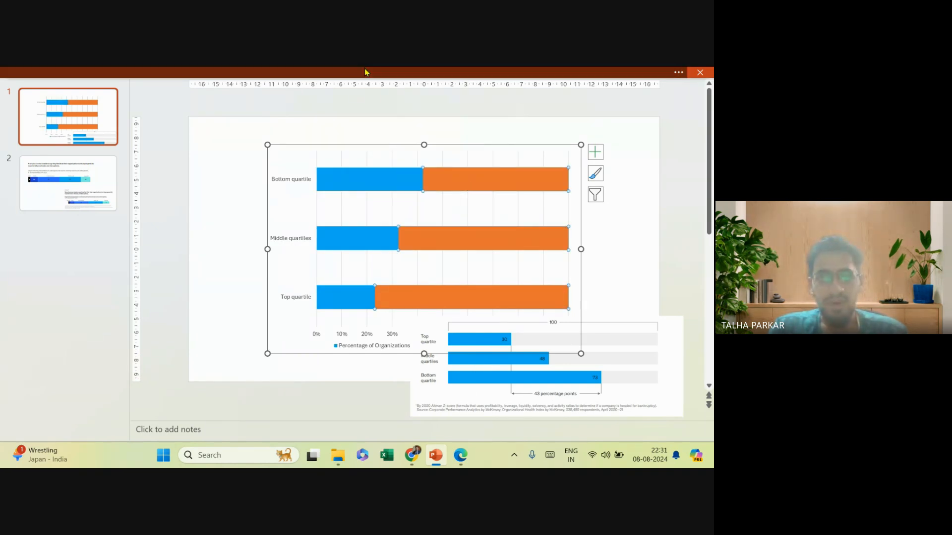
pyautogui.click(297, 72)
pyautogui.click(331, 122)
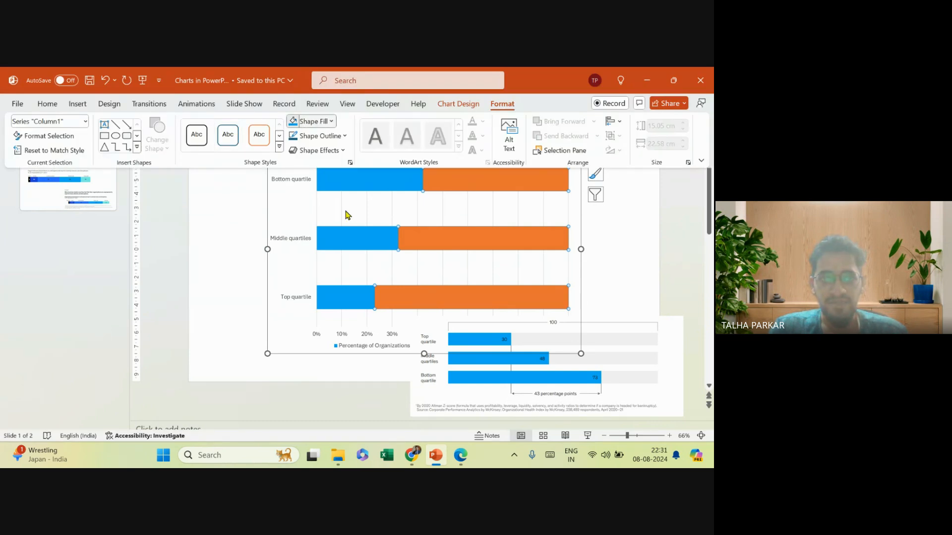
pyautogui.click(340, 331)
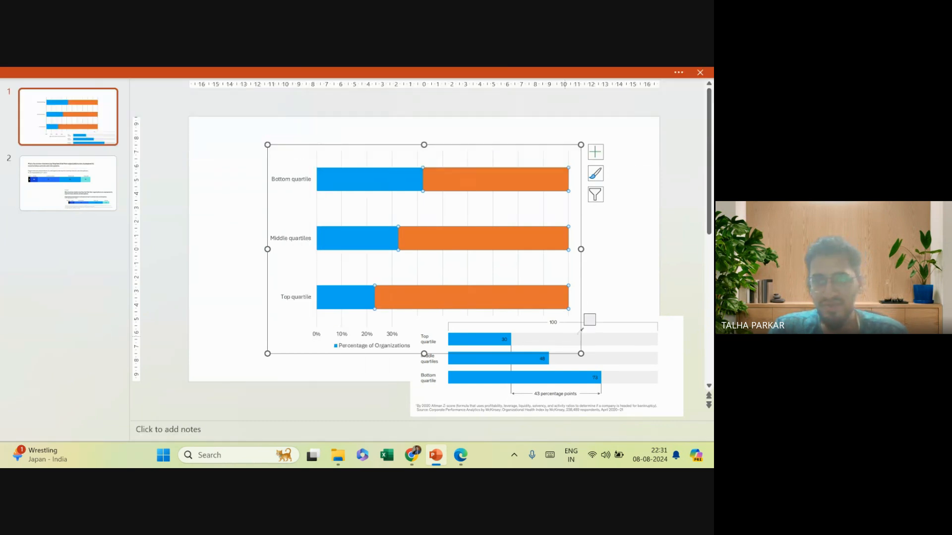
pyautogui.click(599, 340)
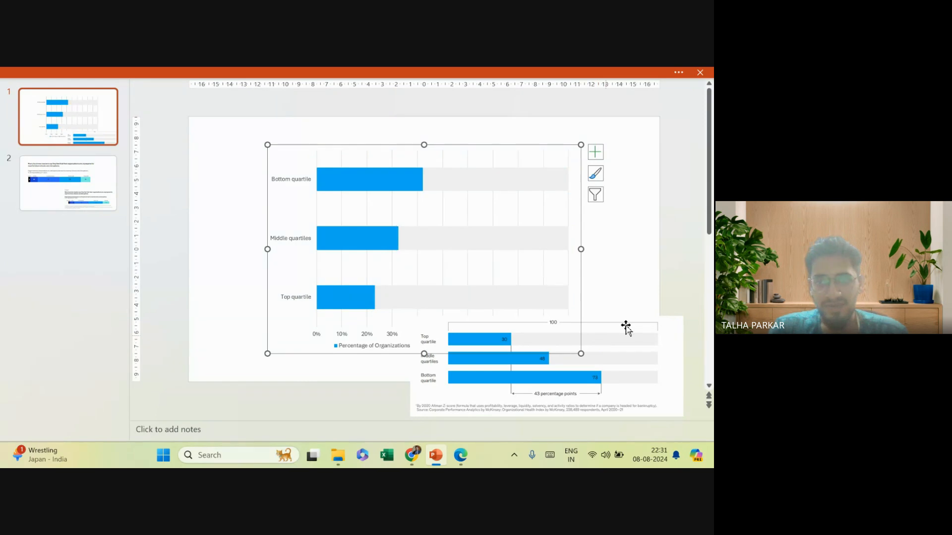
pyautogui.click(629, 295)
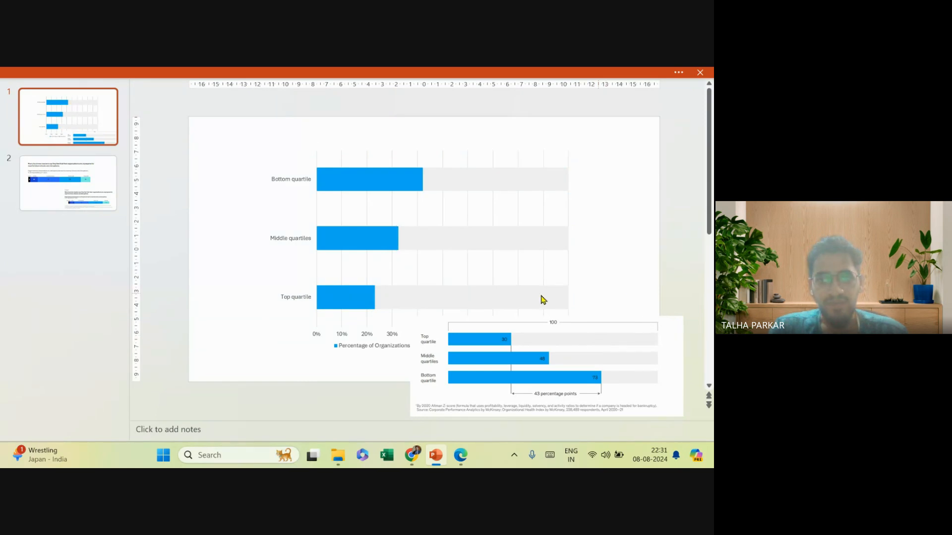
# Delete the vertical gridlines from the bankruptcy bar chart.
pyautogui.click(450, 224)
pyautogui.click(443, 214)
pyautogui.press('Delete')
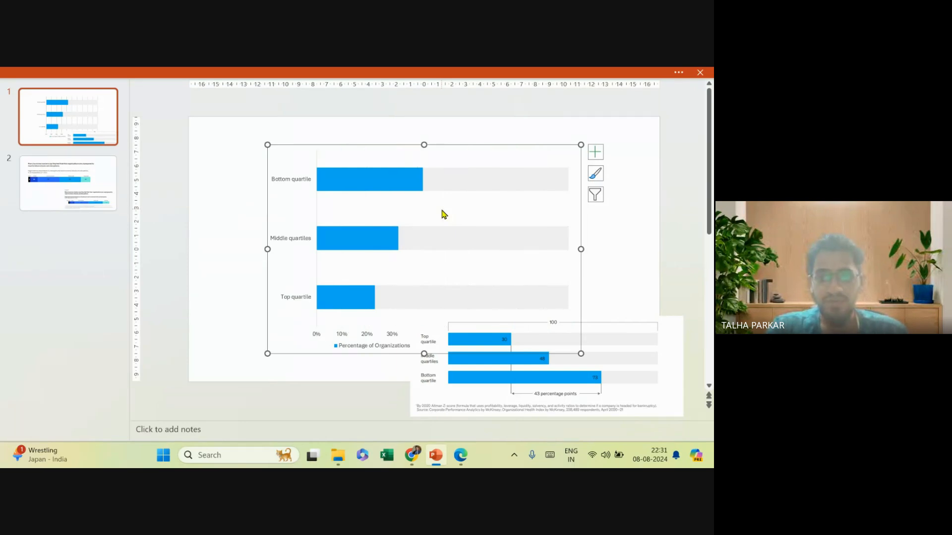
# Open the formatting options for the grey series and set its gap width to 100%.
pyautogui.rightClick(453, 188)
pyautogui.click(508, 330)
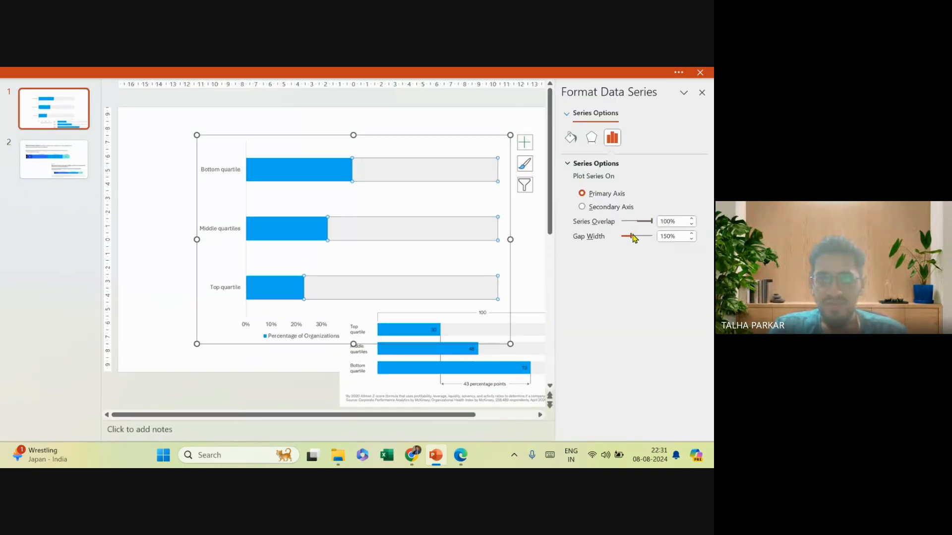
pyautogui.moveTo(633, 241); pyautogui.dragTo(631, 243)
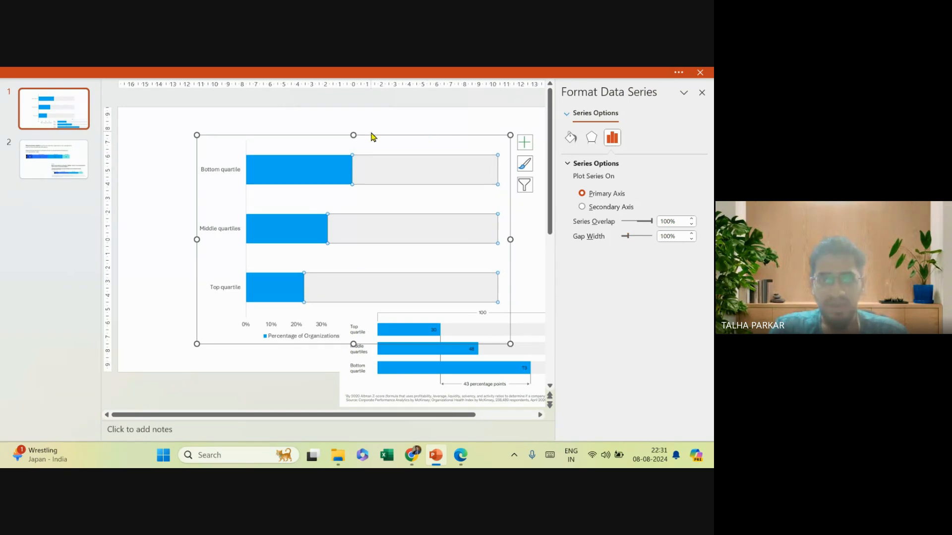
# Reduce the chart's height on the slide and set the grey series' gap width to 45%.
pyautogui.moveTo(354, 135)
pyautogui.mouseDown()
pyautogui.moveTo(357, 195)
pyautogui.moveTo(366, 143)
pyautogui.mouseUp()
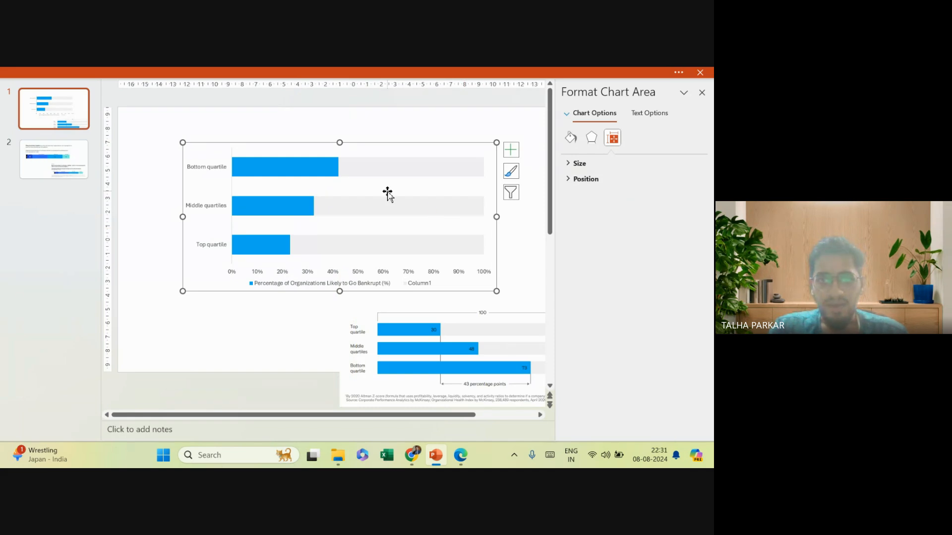
pyautogui.rightClick(374, 202)
pyautogui.click(457, 339)
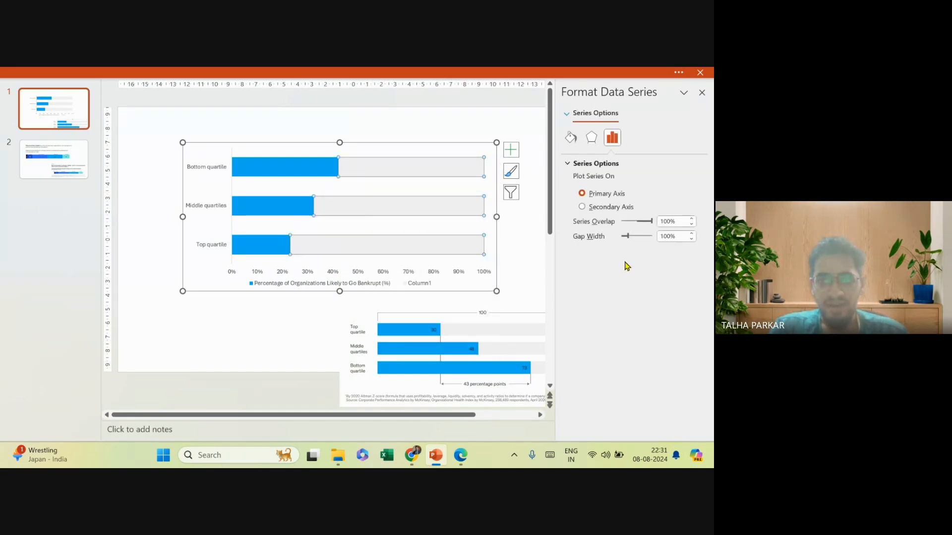
pyautogui.moveTo(627, 237); pyautogui.dragTo(624, 237)
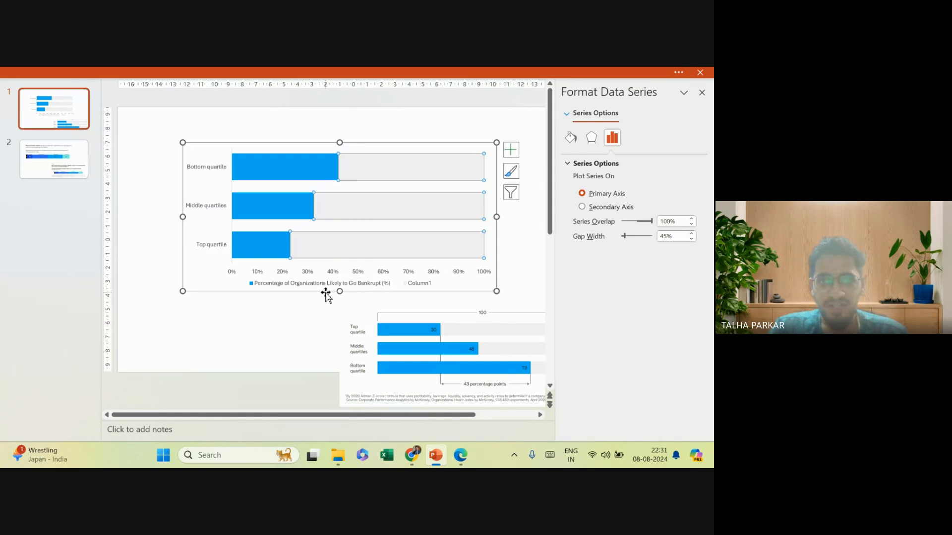
# Shorten the chart further, move it to the slide's upper left, and place the exhibit screenshot directly below it.
pyautogui.moveTo(338, 291); pyautogui.dragTo(341, 262)
pyautogui.moveTo(435, 262); pyautogui.dragTo(389, 244)
pyautogui.moveTo(429, 331); pyautogui.dragTo(312, 294)
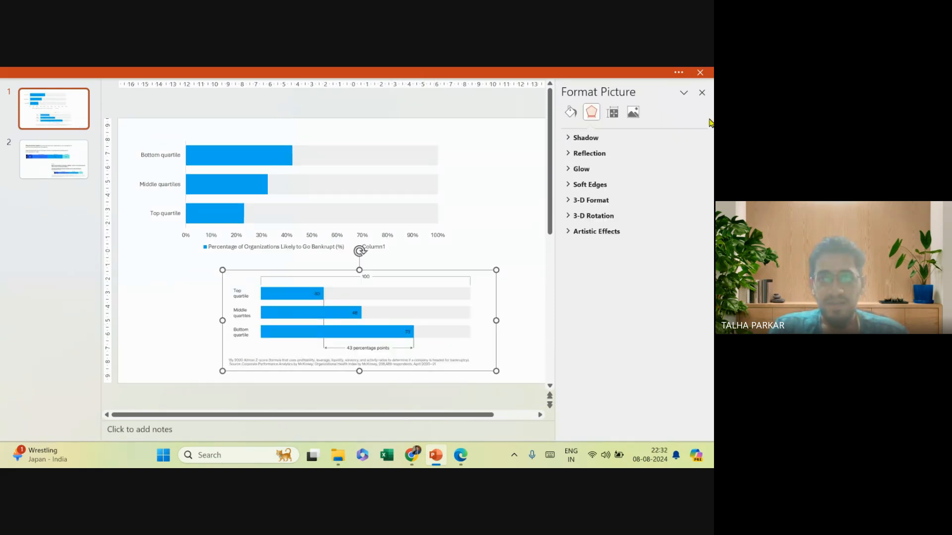
# Delete the horizontal percentage axis from the bankruptcy bar chart.
pyautogui.click(703, 95)
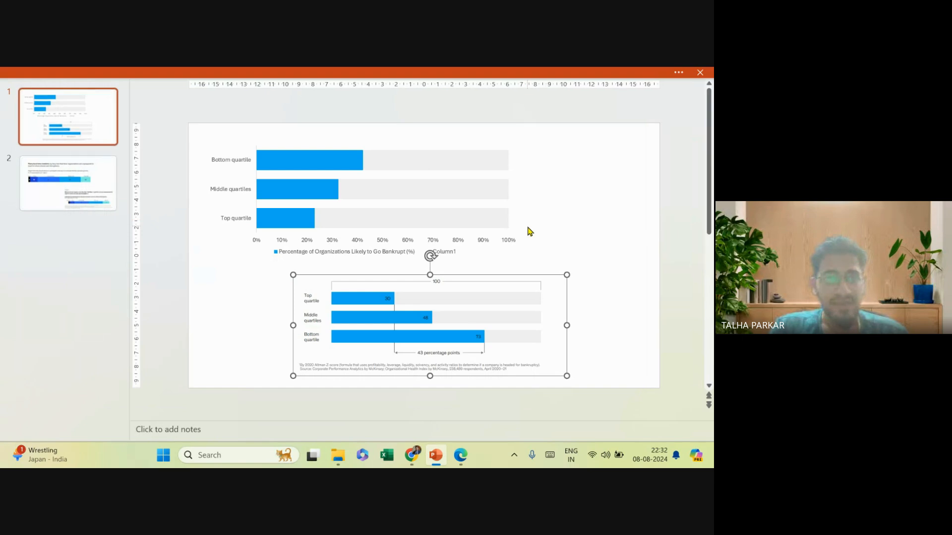
pyautogui.click(412, 243)
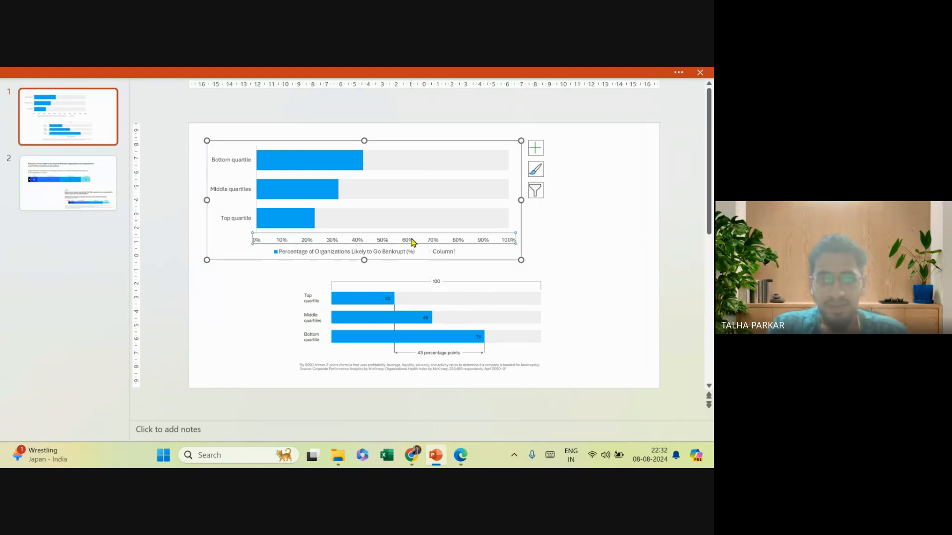
pyautogui.press('Delete')
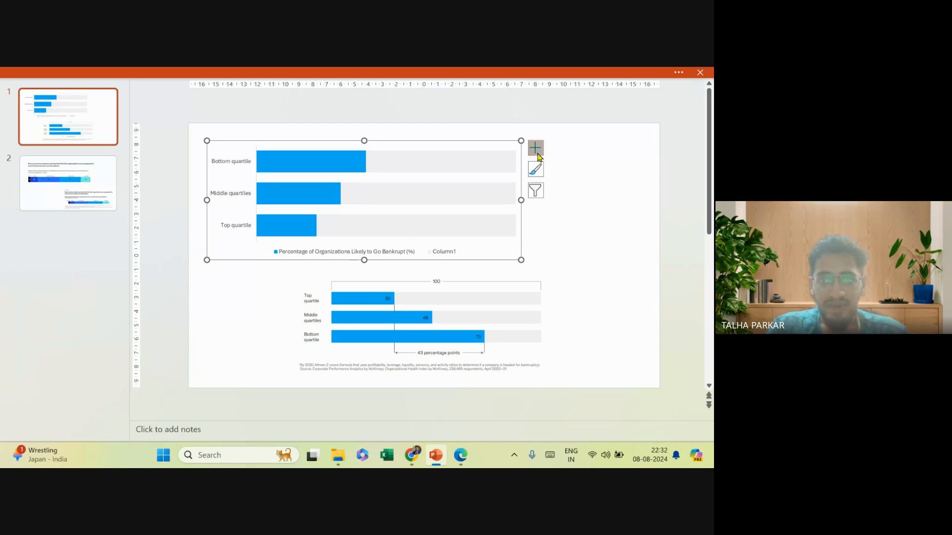
# Add data labels to the bankruptcy chart and delete the labels of the grey series.
pyautogui.click(534, 147)
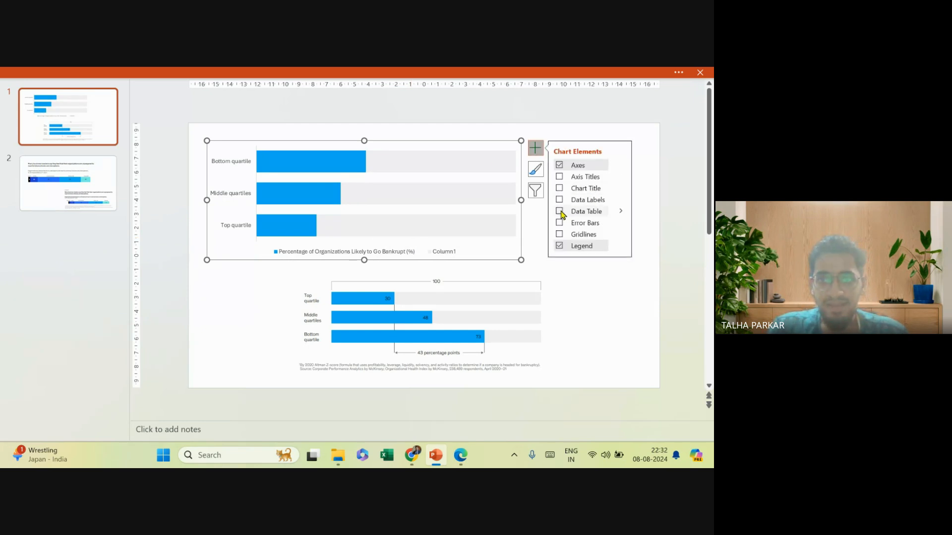
pyautogui.click(559, 199)
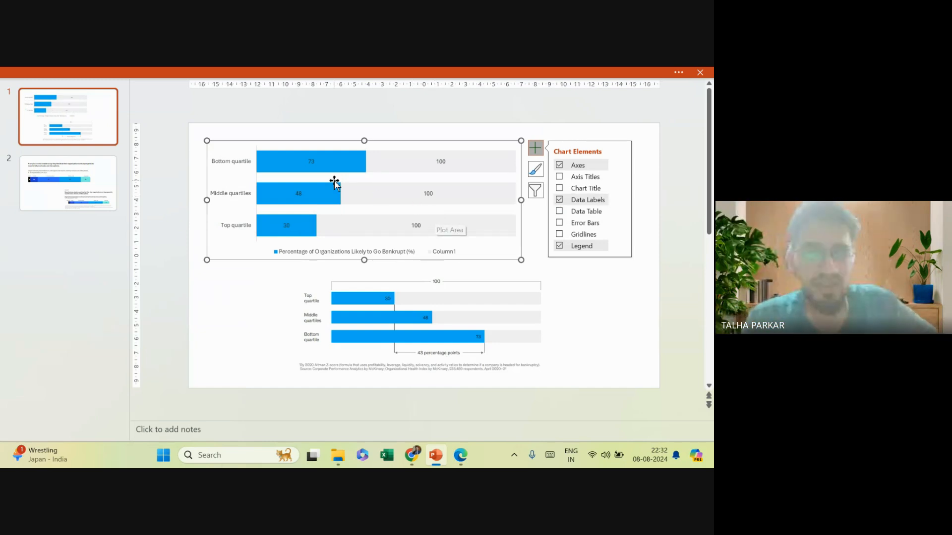
pyautogui.click(437, 164)
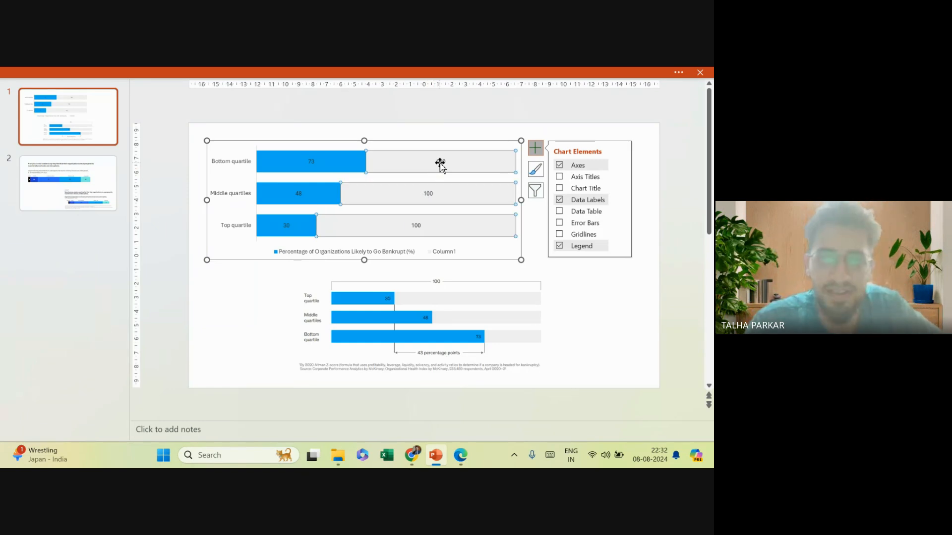
pyautogui.click(440, 164)
pyautogui.press('Delete')
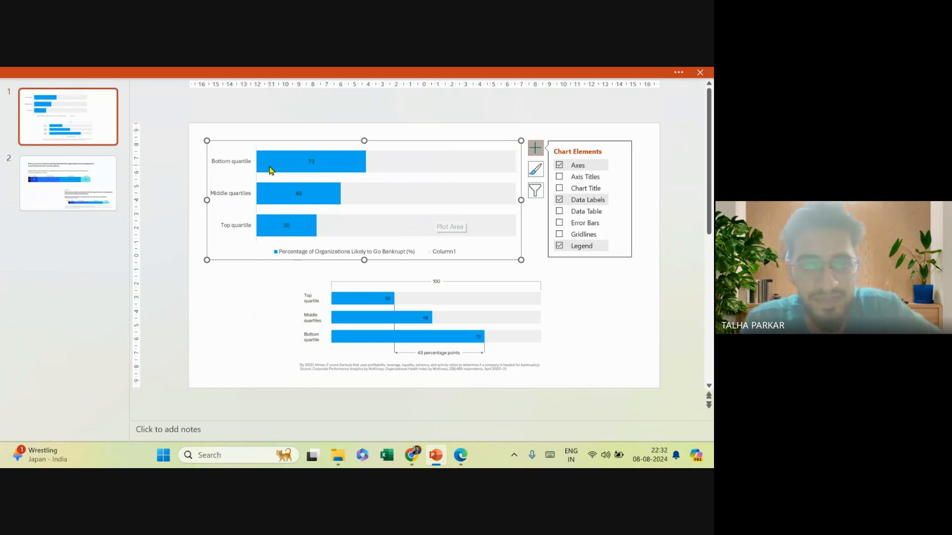
# Set the label position of the blue series' data labels to Inside End.
pyautogui.click(303, 198)
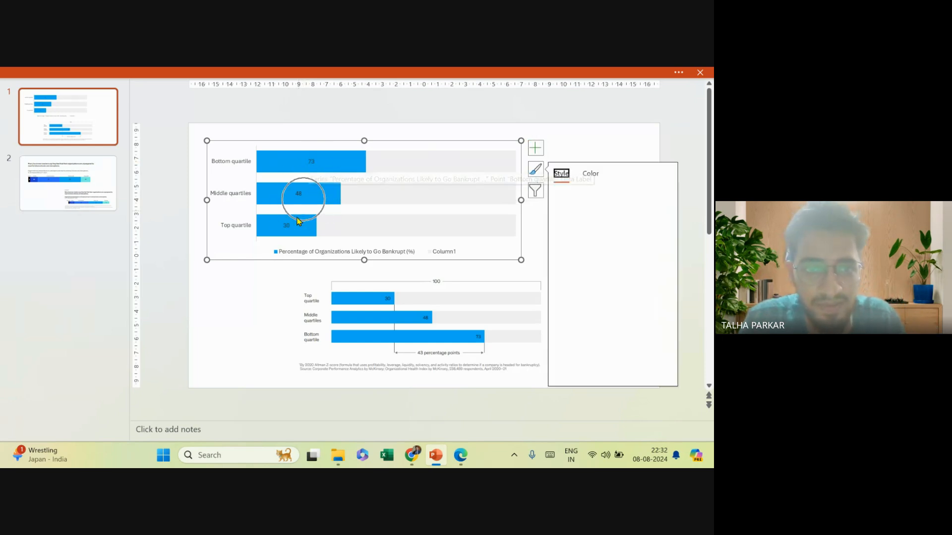
pyautogui.click(536, 171)
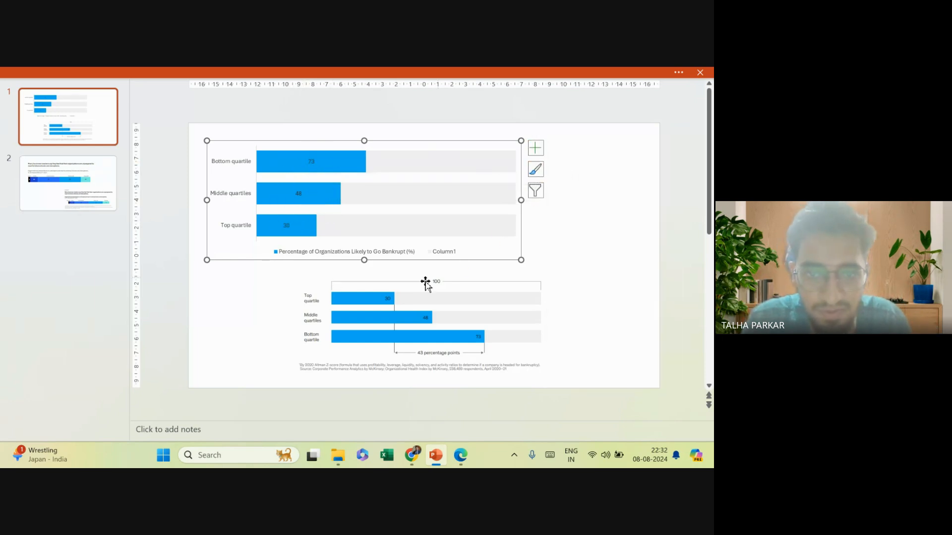
pyautogui.click(536, 148)
pyautogui.click(621, 200)
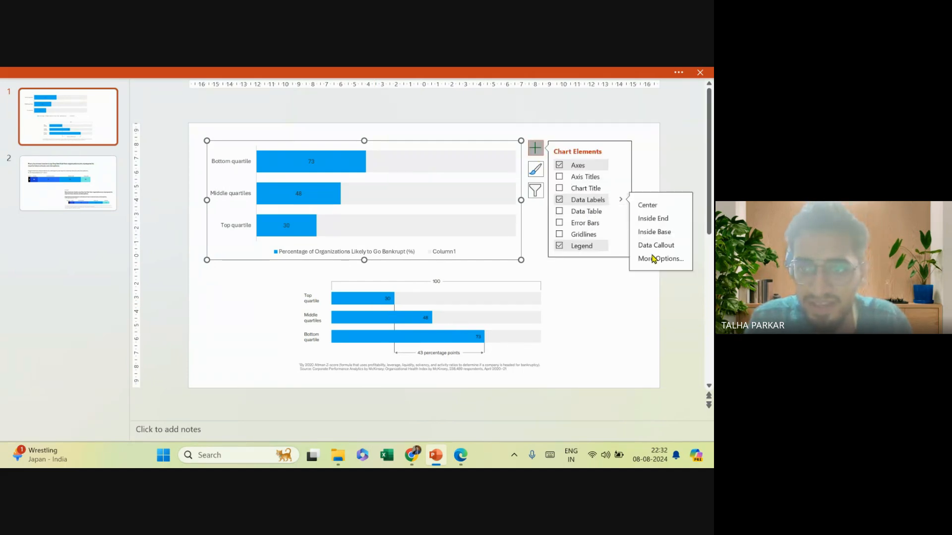
pyautogui.click(654, 260)
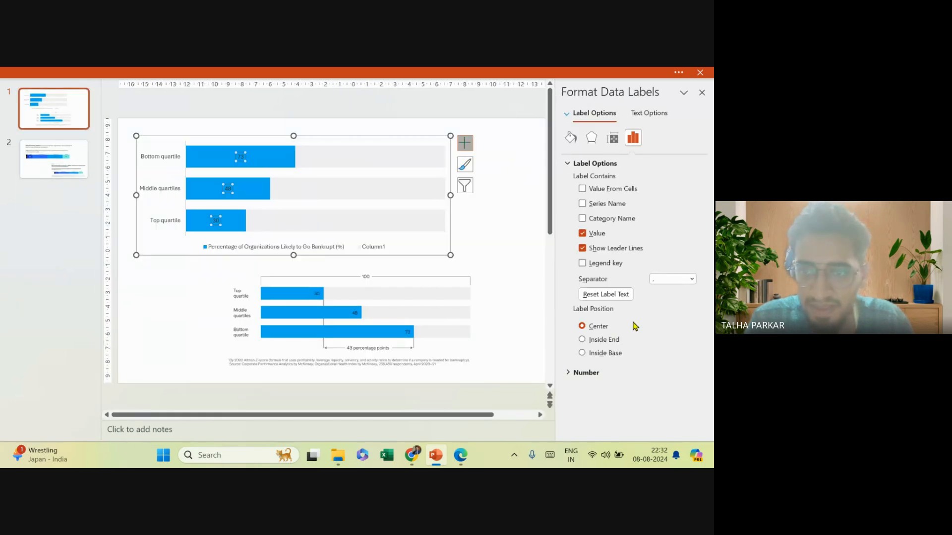
pyautogui.press('super+plus')
pyautogui.press('super+Escape')
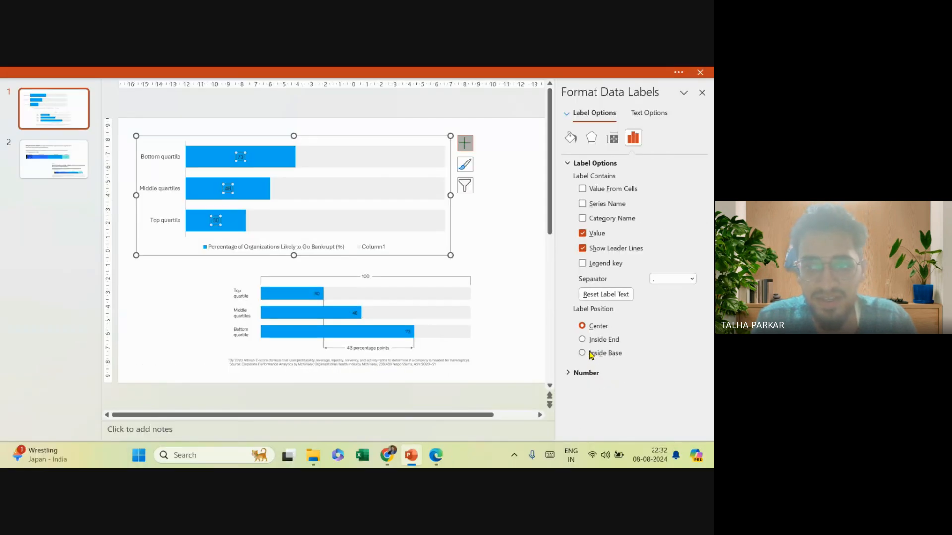
pyautogui.click(583, 340)
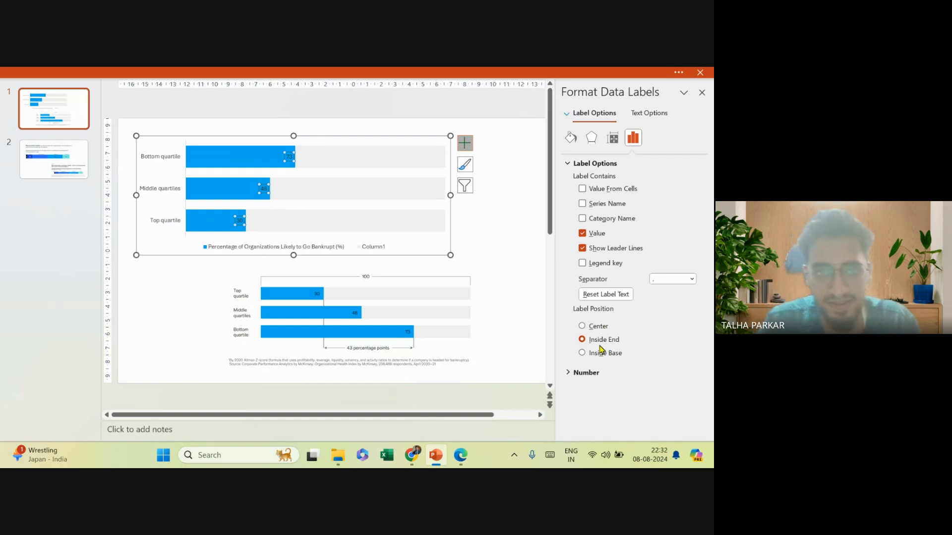
# Put the chart's vertical axis categories in reverse order so that Top quartile comes first.
pyautogui.click(184, 253)
pyautogui.rightClick(269, 224)
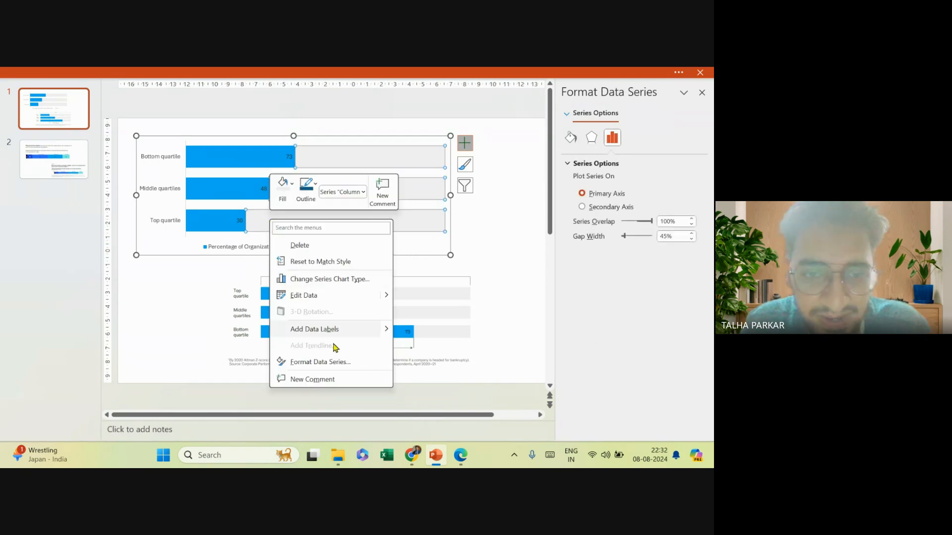
pyautogui.click(337, 361)
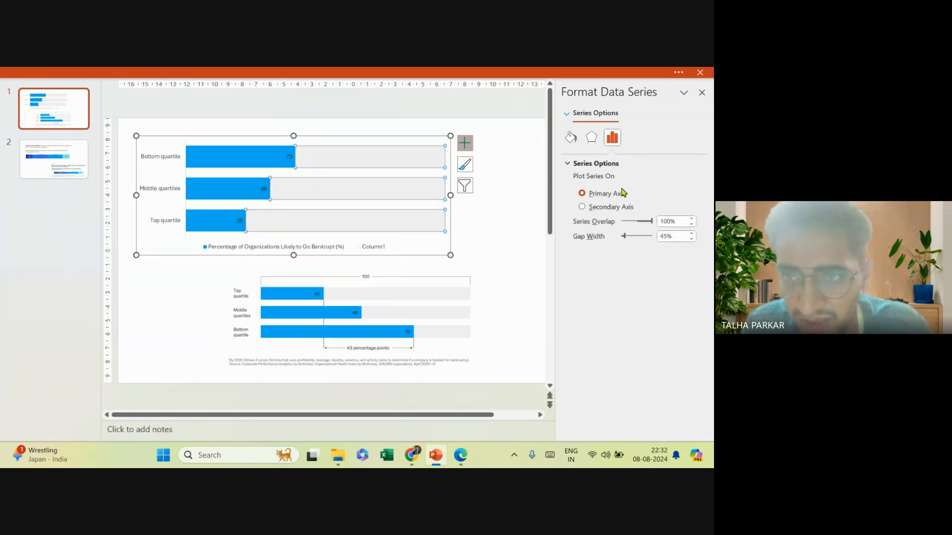
pyautogui.click(571, 138)
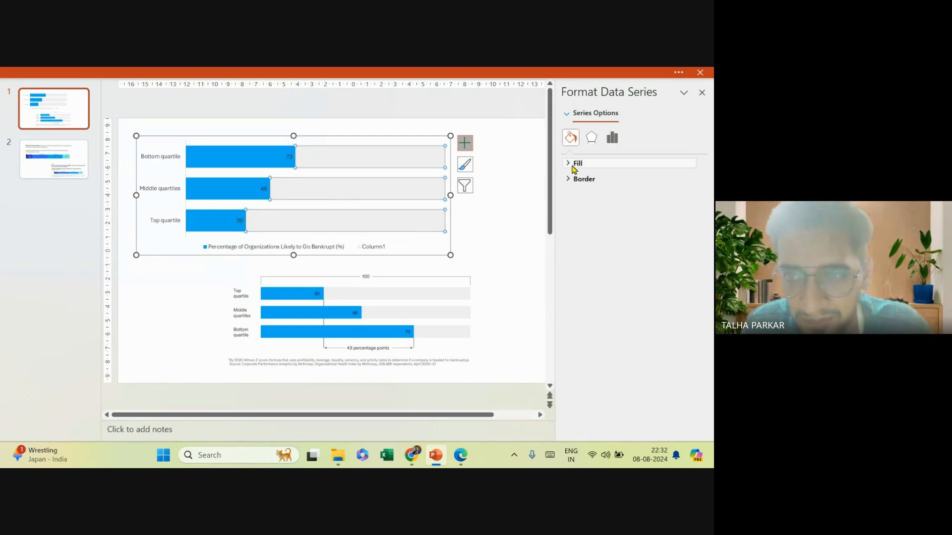
pyautogui.rightClick(152, 193)
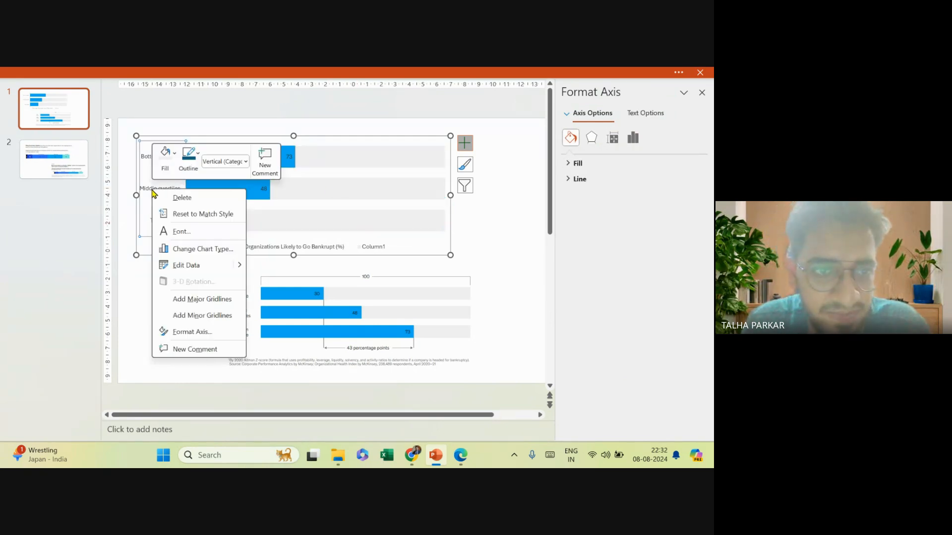
pyautogui.click(202, 333)
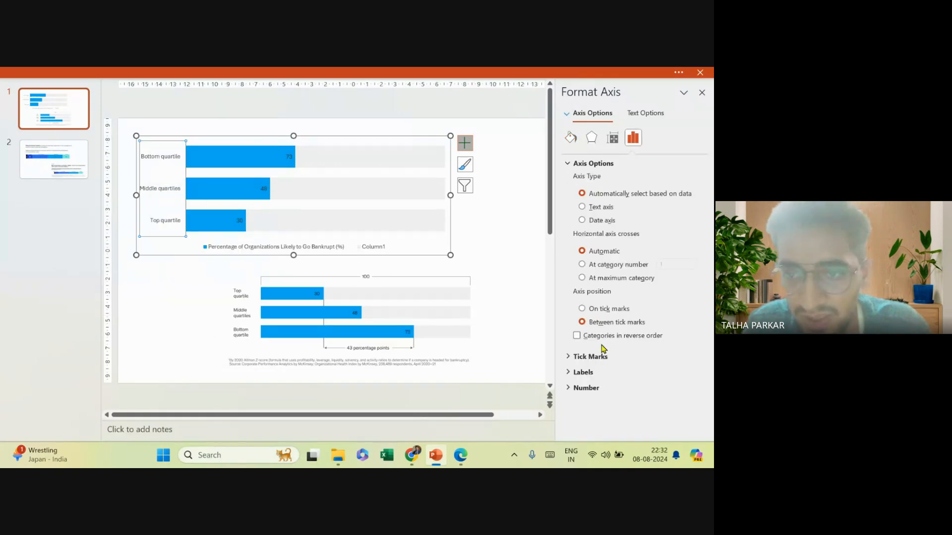
pyautogui.click(464, 164)
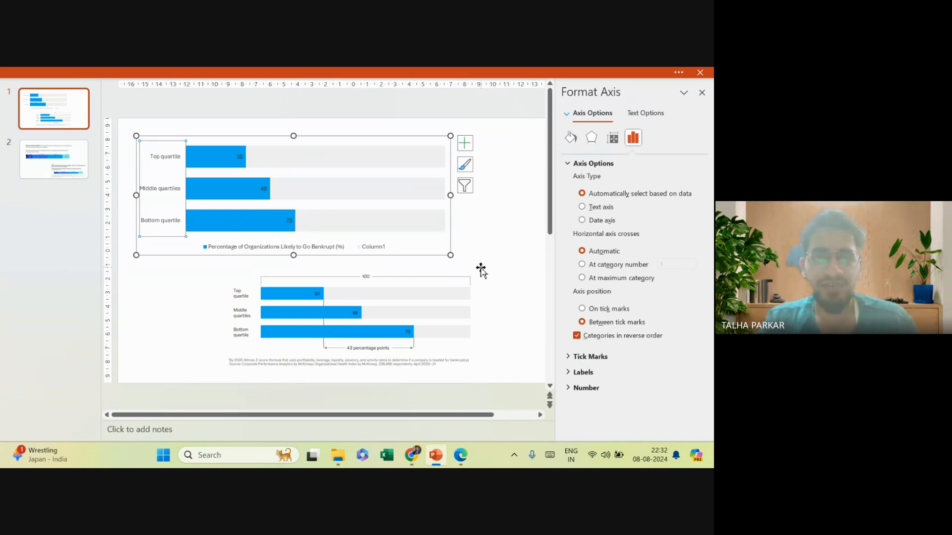
# Widen the bankruptcy chart to about 24.4 cm and delete its legend.
pyautogui.click(702, 94)
pyautogui.moveTo(522, 200); pyautogui.dragTo(546, 199)
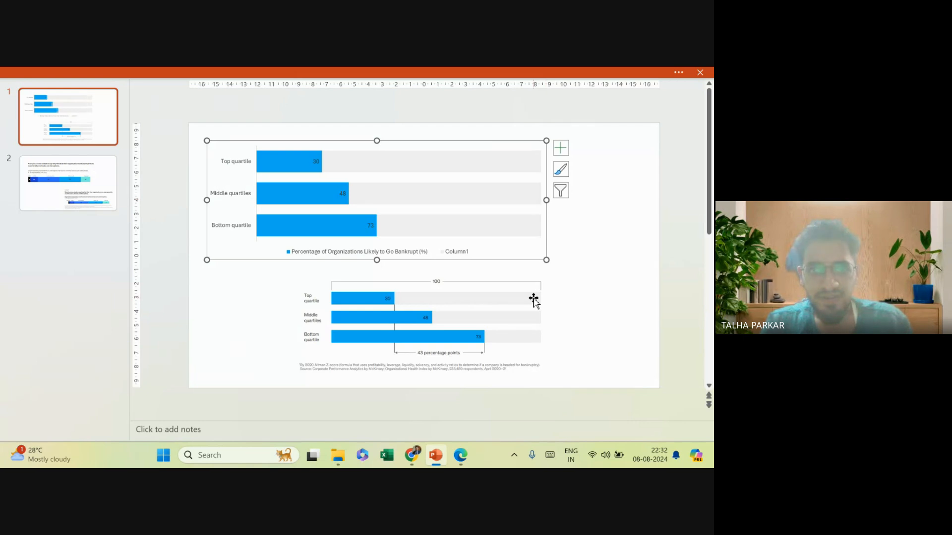
pyautogui.click(584, 252)
pyautogui.click(493, 258)
pyautogui.click(460, 258)
pyautogui.click(455, 255)
pyautogui.press('Delete')
pyautogui.click(439, 257)
pyautogui.press('Delete')
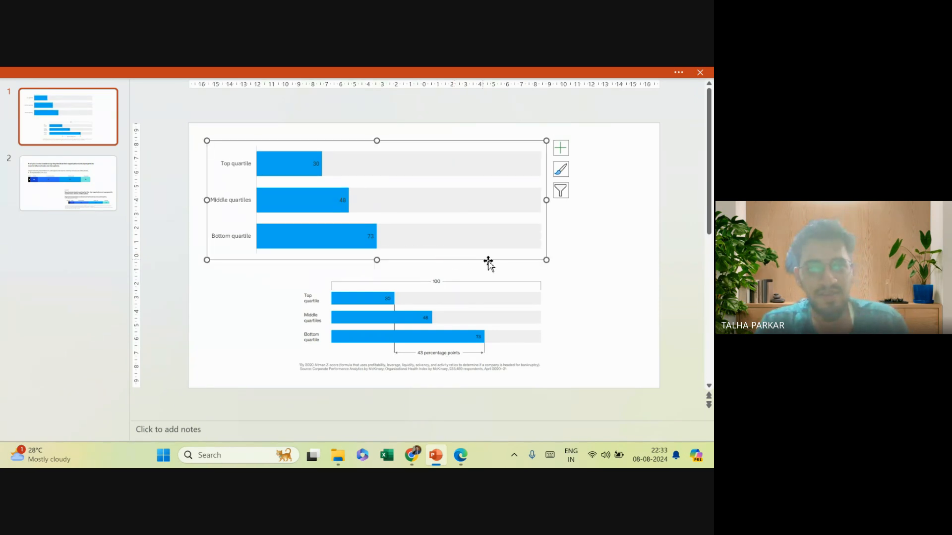
# Set the chart area's shape fill to No Fill.
pyautogui.click(503, 73)
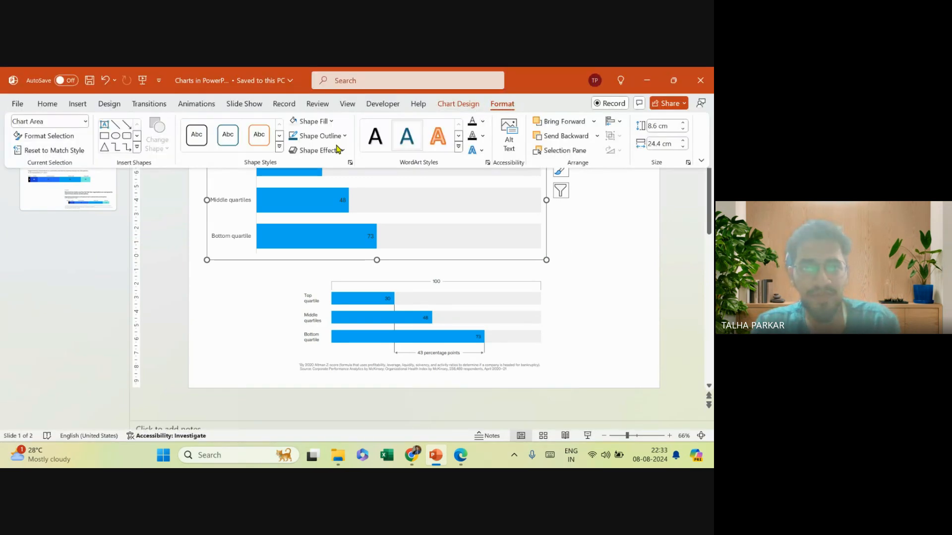
pyautogui.click(326, 121)
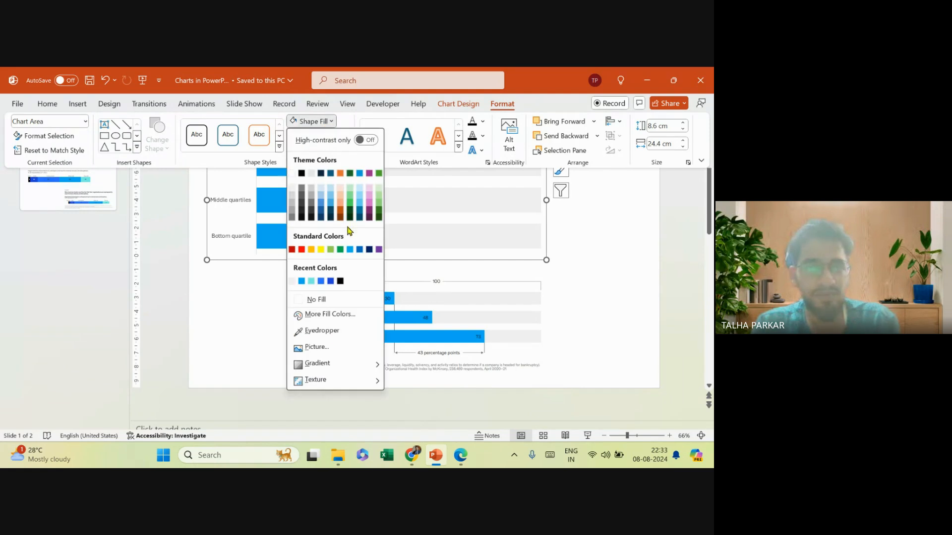
pyautogui.click(316, 299)
pyautogui.click(566, 273)
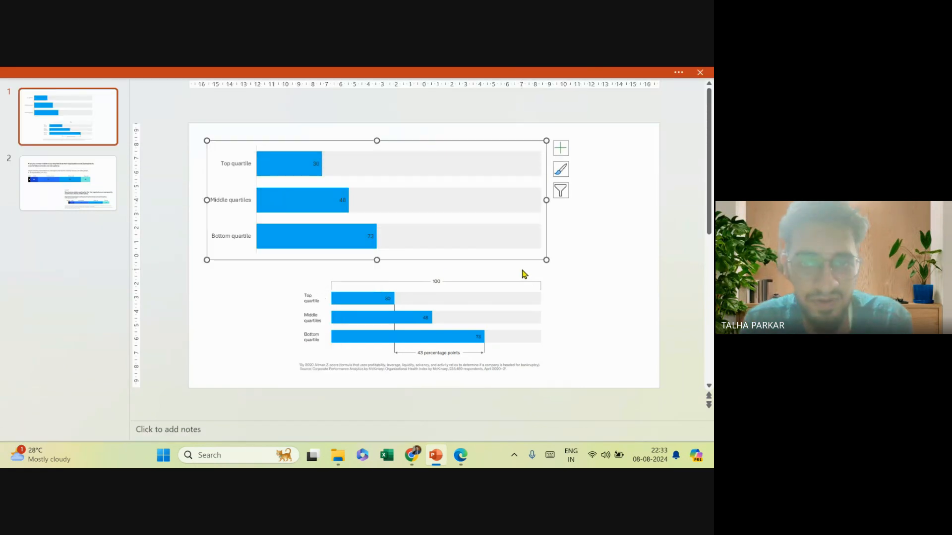
# Delete the chart's vertical category axis and move the chart to the right, leaving room for separate labels beside the bars.
pyautogui.click(239, 204)
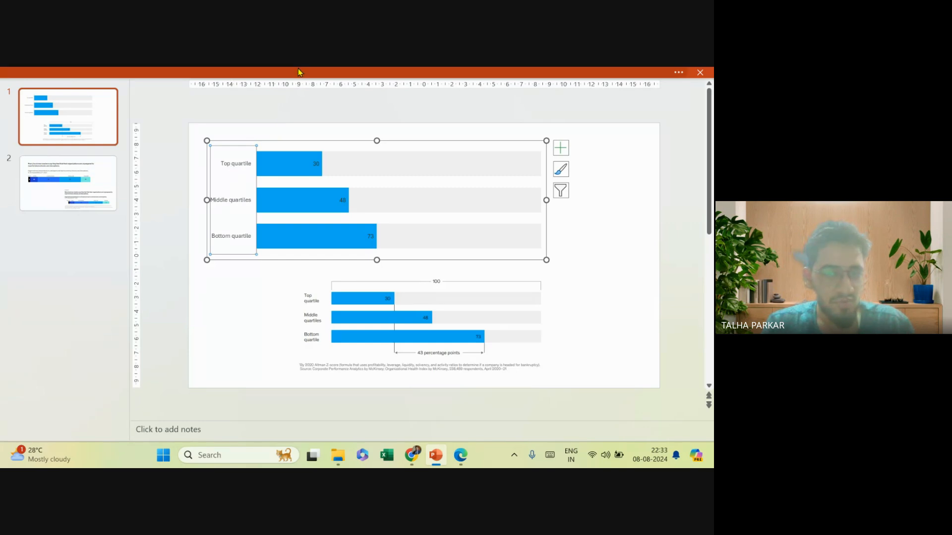
pyautogui.click(656, 72)
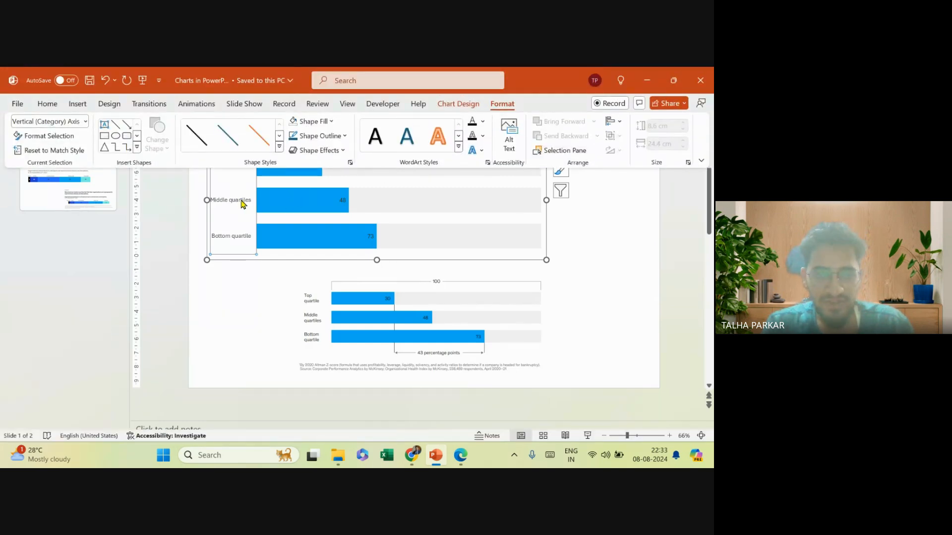
pyautogui.click(242, 202)
pyautogui.click(308, 303)
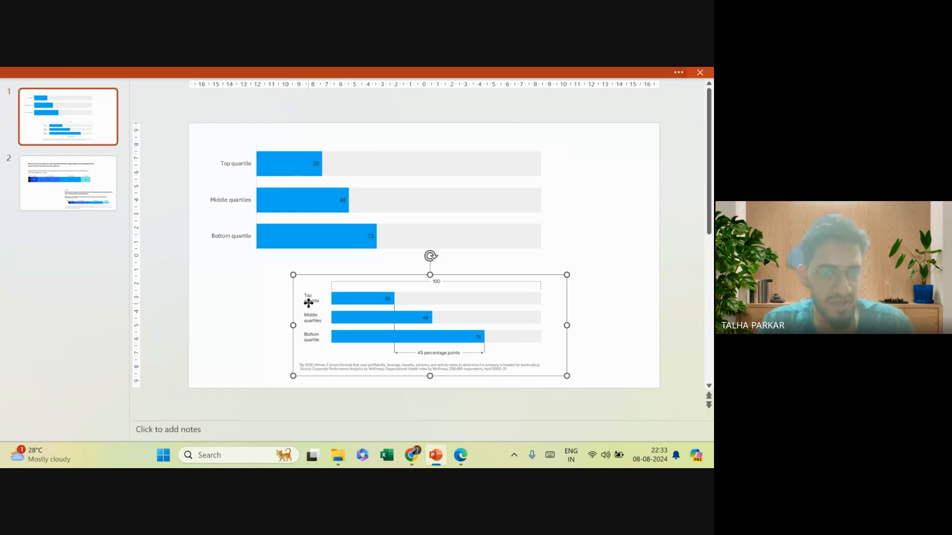
pyautogui.click(234, 228)
pyautogui.click(235, 237)
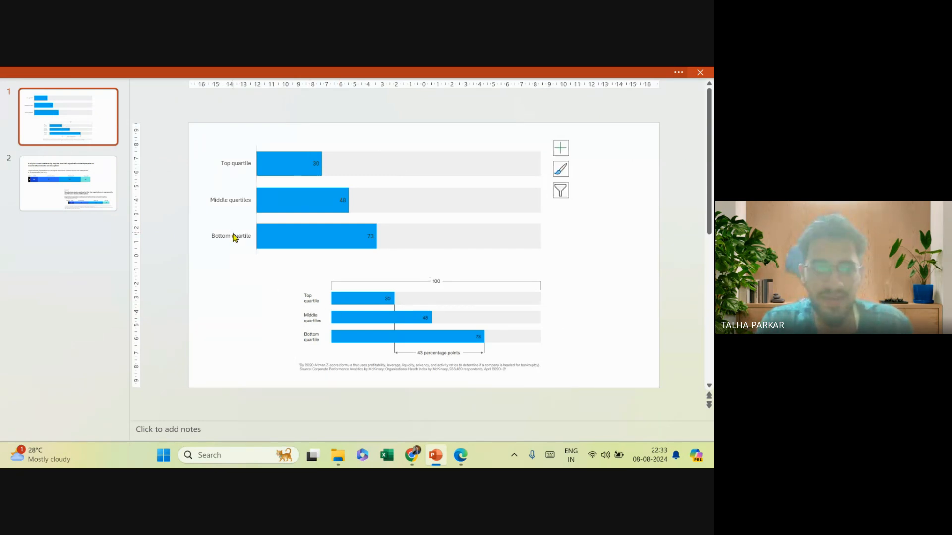
pyautogui.press('Delete')
pyautogui.moveTo(309, 140); pyautogui.dragTo(352, 142)
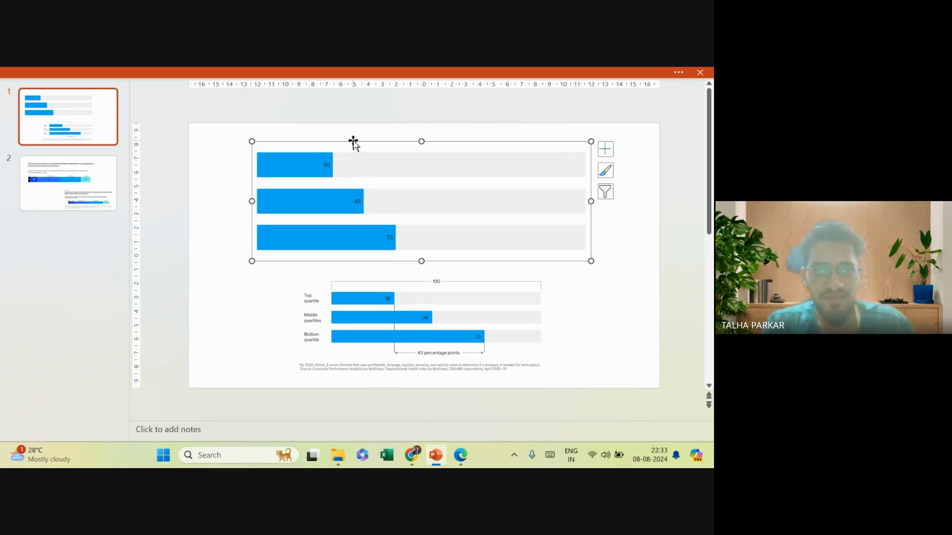
# Insert a text box beside the topmost bar with the two-line label "Top quartile".
pyautogui.click(83, 73)
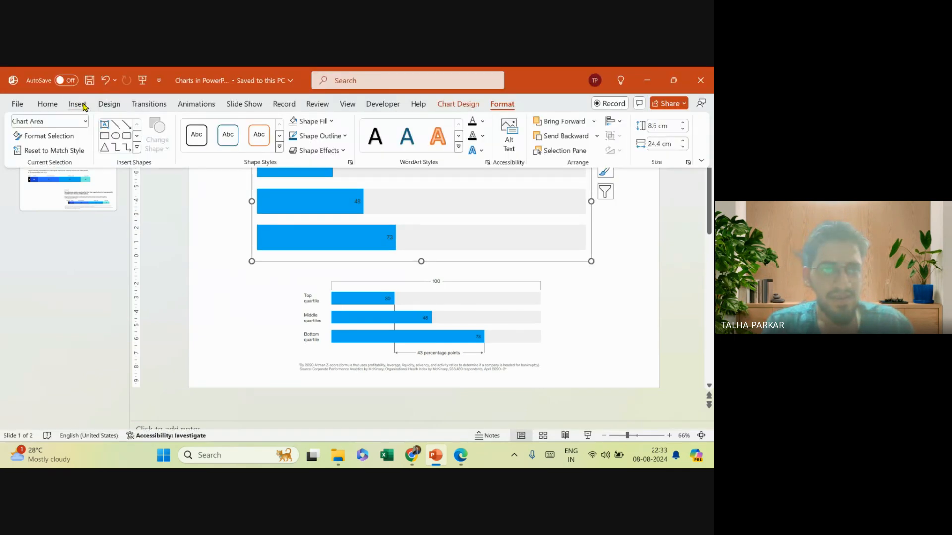
pyautogui.click(79, 104)
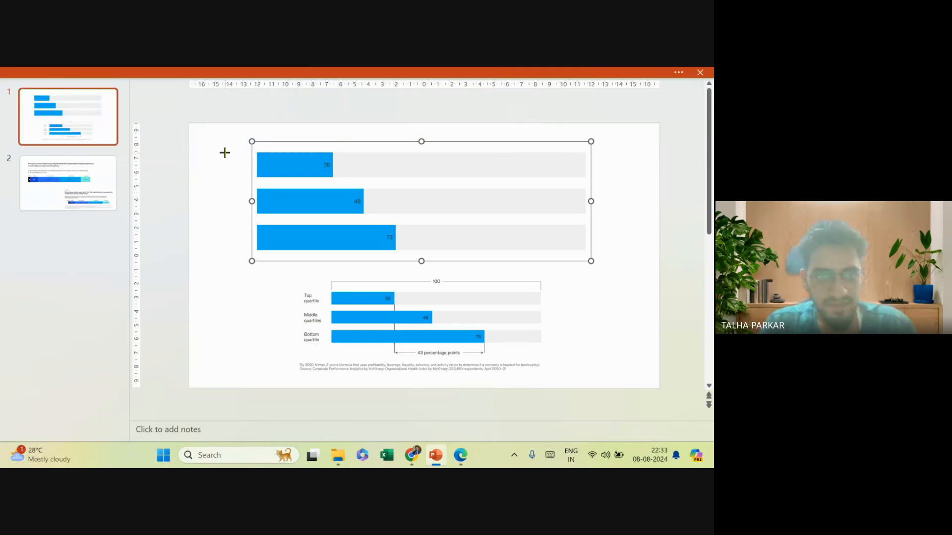
pyautogui.moveTo(243, 168); pyautogui.dragTo(246, 169)
pyautogui.write('Top')
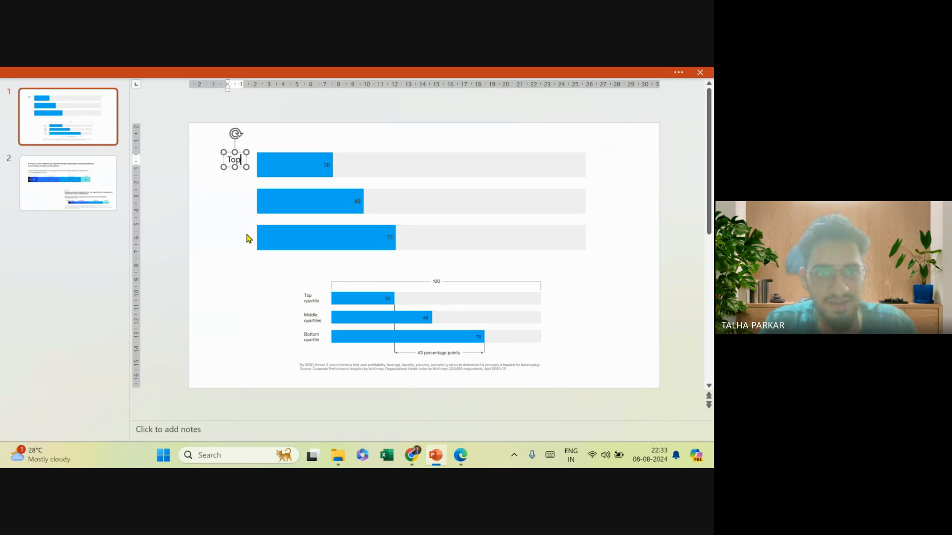
pyautogui.press('Return')
pyautogui.write('qua')
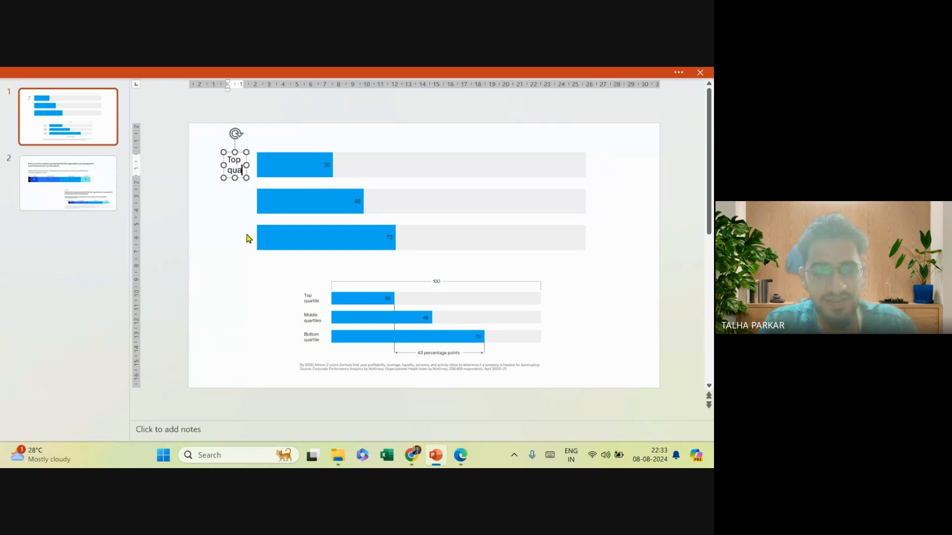
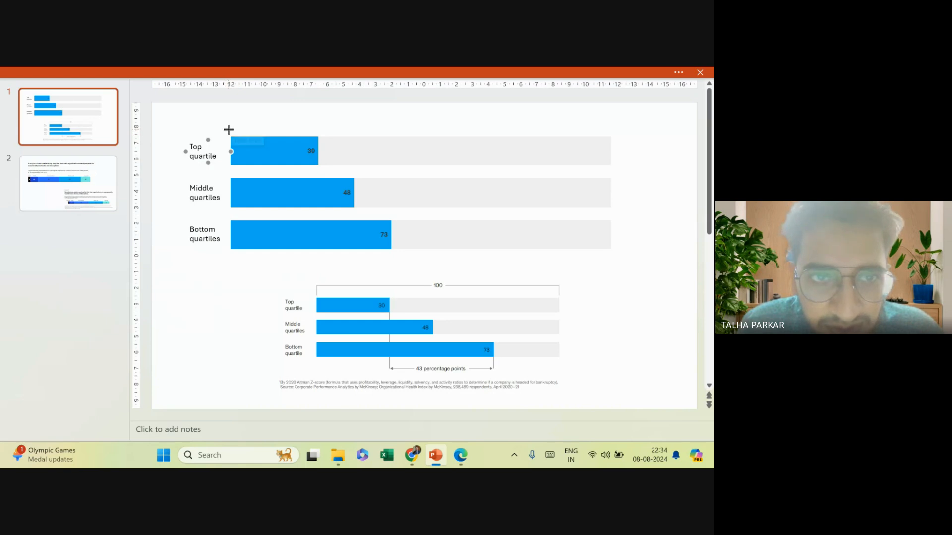
pyautogui.moveTo(228, 130); pyautogui.dragTo(618, 130)
pyautogui.moveTo(425, 131); pyautogui.dragTo(426, 122)
pyautogui.press('Delete')
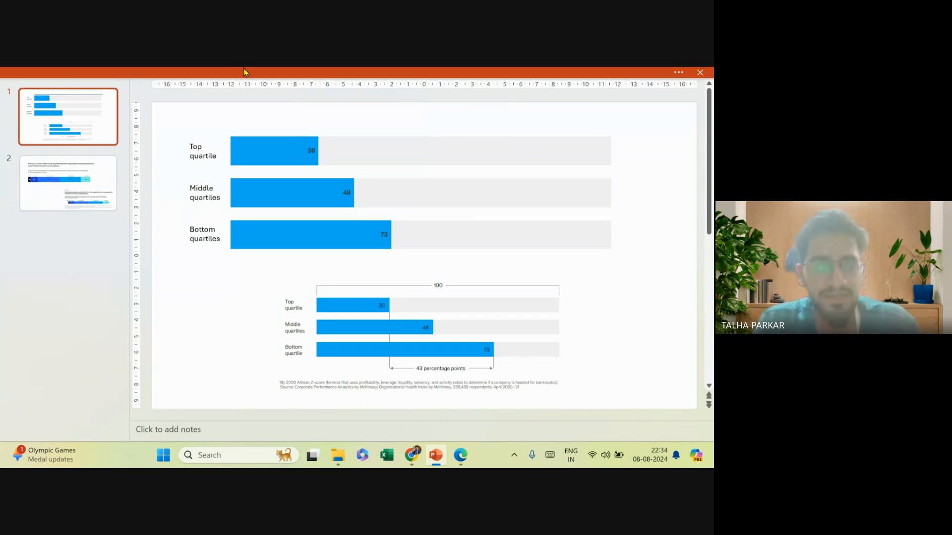
# Draw a short vertical line above the start of the top bar and place a copy above the bar's far end.
pyautogui.click(142, 72)
pyautogui.click(114, 73)
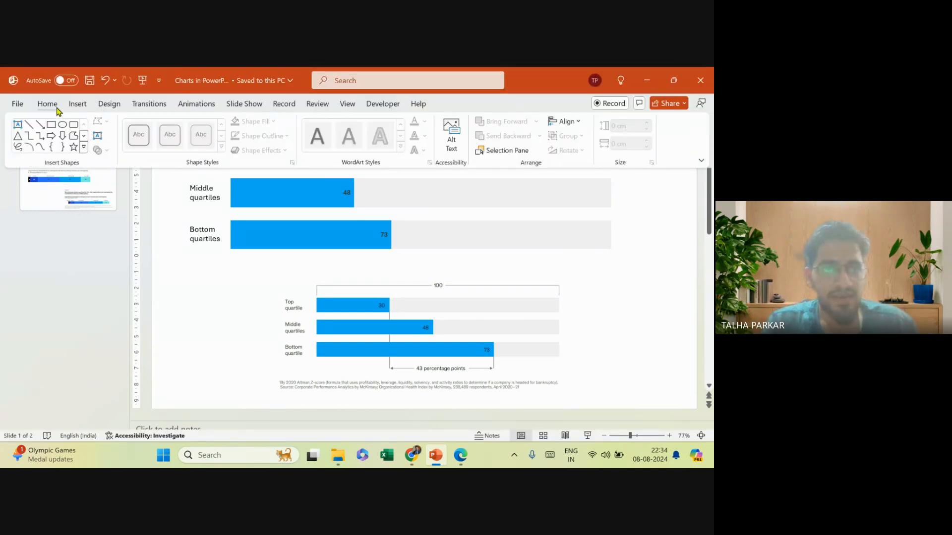
pyautogui.click(78, 103)
pyautogui.click(245, 132)
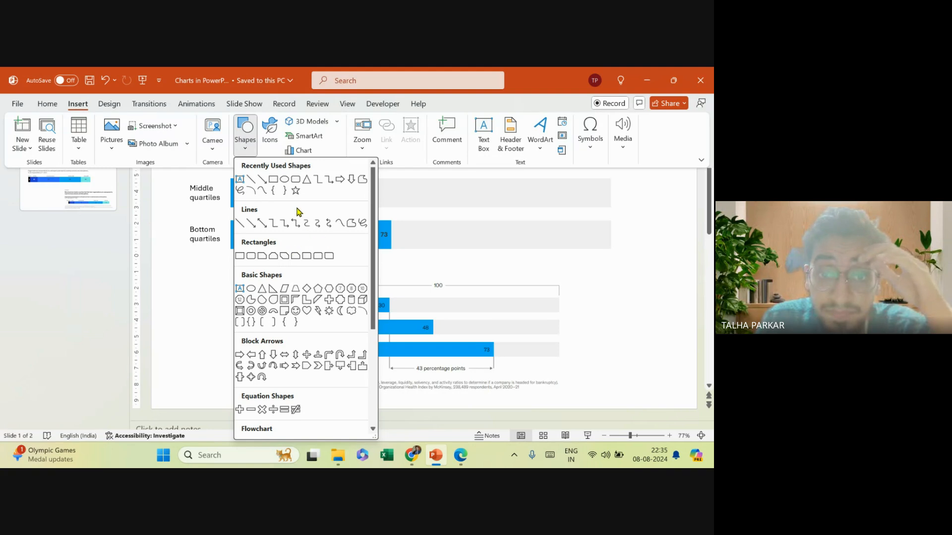
pyautogui.click(253, 181)
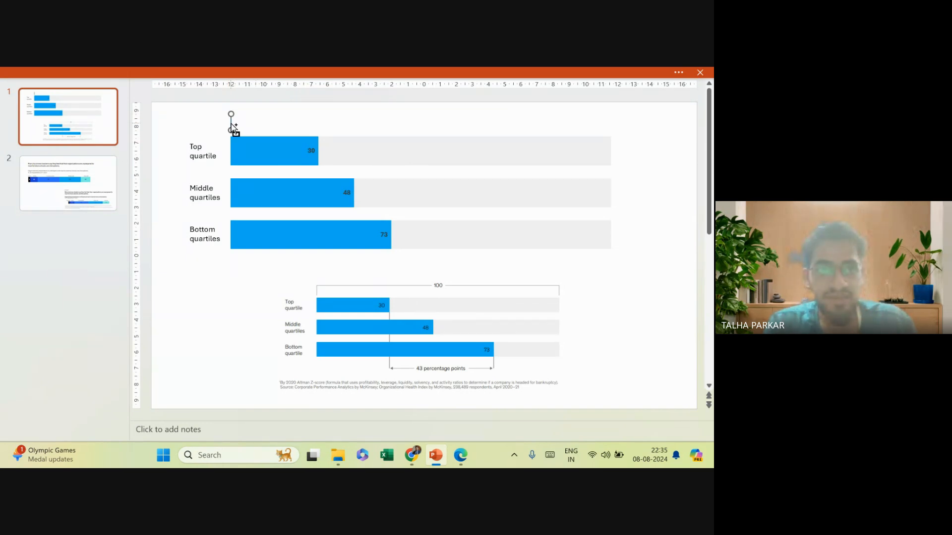
pyautogui.moveTo(231, 128); pyautogui.dragTo(611, 135)
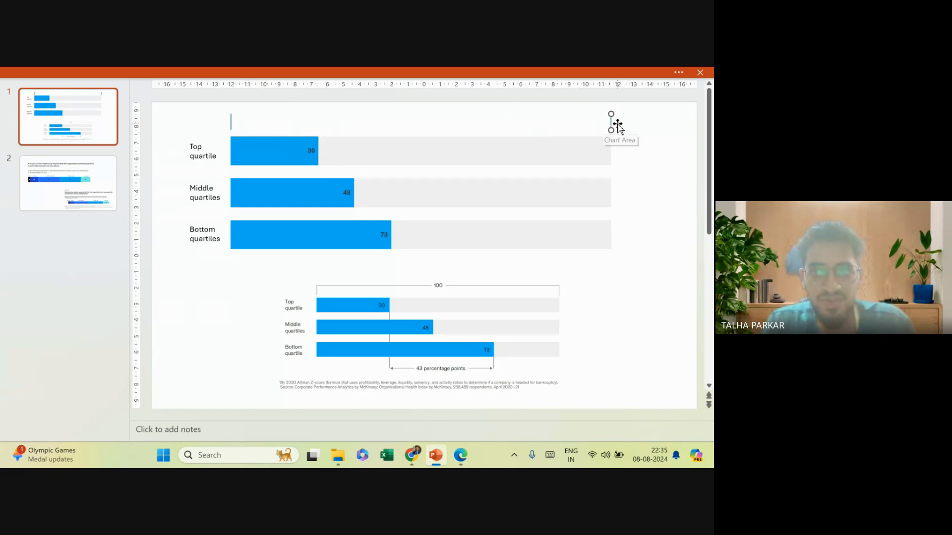
pyautogui.moveTo(612, 126); pyautogui.dragTo(583, 125)
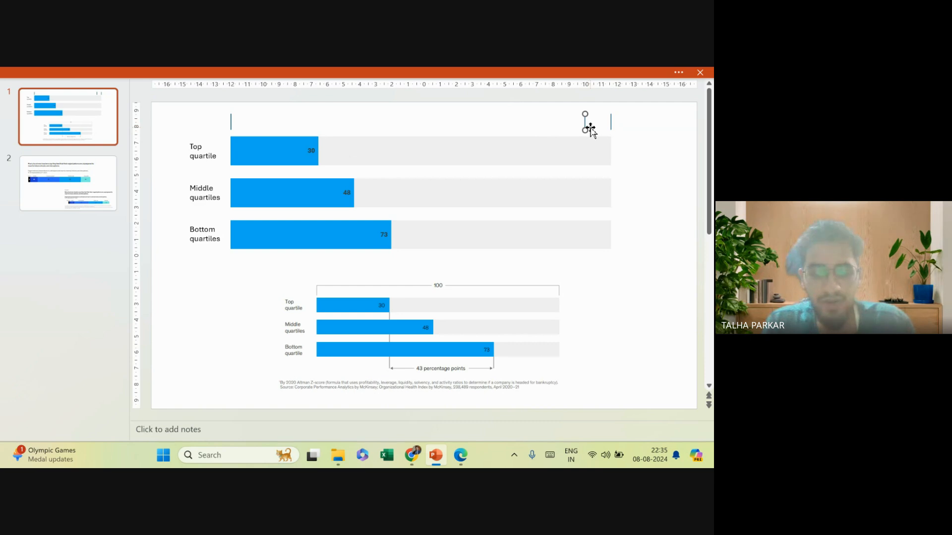
pyautogui.hotkey('alt', 'Right')
pyautogui.hotkey('alt', 'Right')
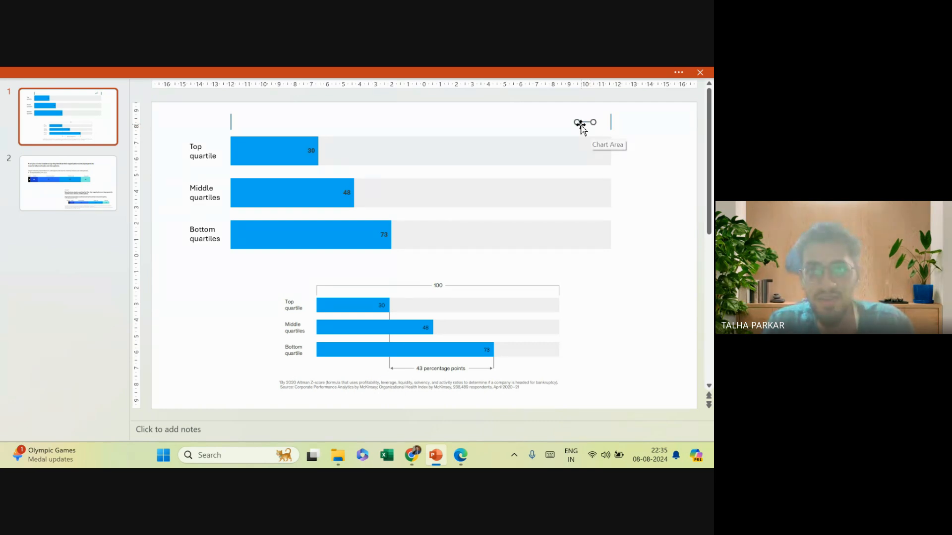
pyautogui.moveTo(577, 122); pyautogui.dragTo(276, 117)
pyautogui.press('Delete')
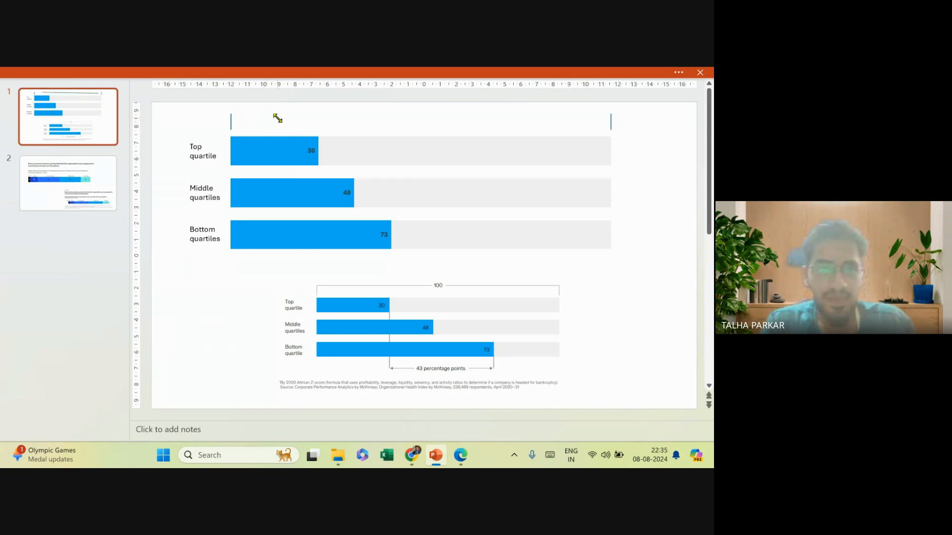
# Draw a horizontal line joining the upper ends of the two short vertical lines to form a bracket above the bars.
pyautogui.click(105, 73)
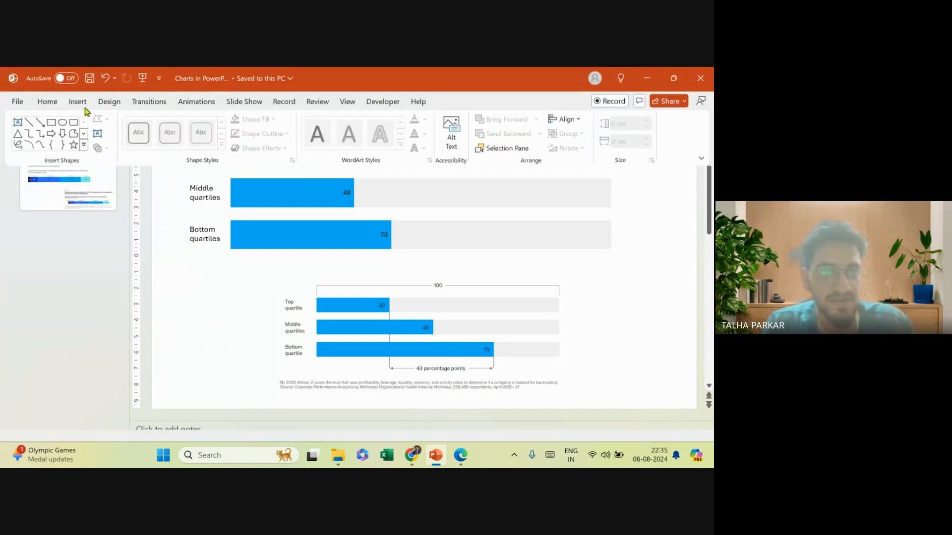
pyautogui.click(29, 124)
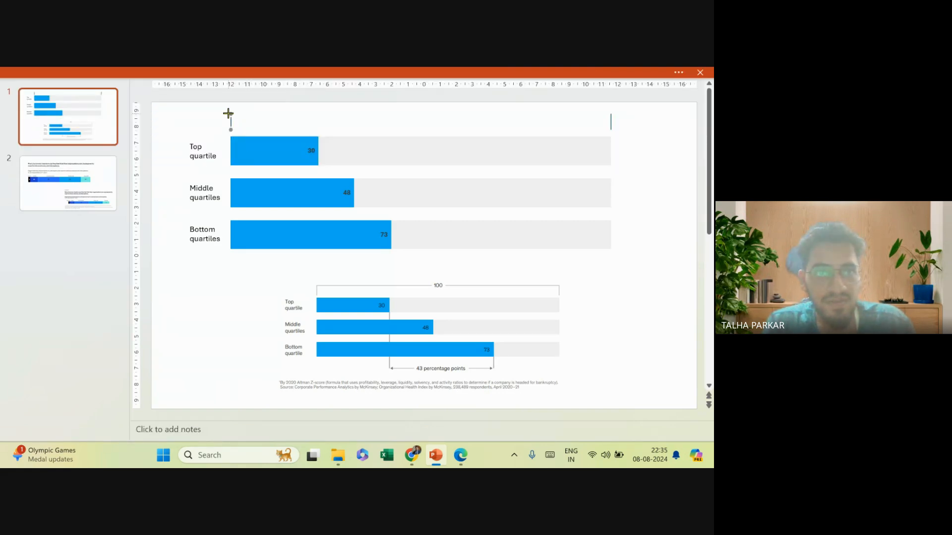
pyautogui.moveTo(228, 114); pyautogui.dragTo(612, 114)
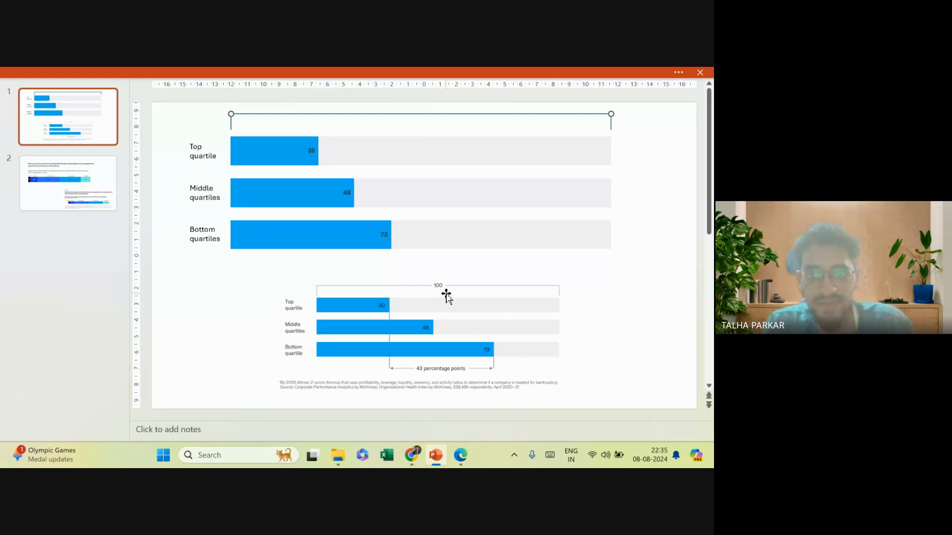
# Insert a small rectangle about 1.6 cm wide and 0.6 cm high at the bracket's midpoint containing the text "100".
pyautogui.scroll(5, 446, 296)
pyautogui.scroll(-5, 449, 364)
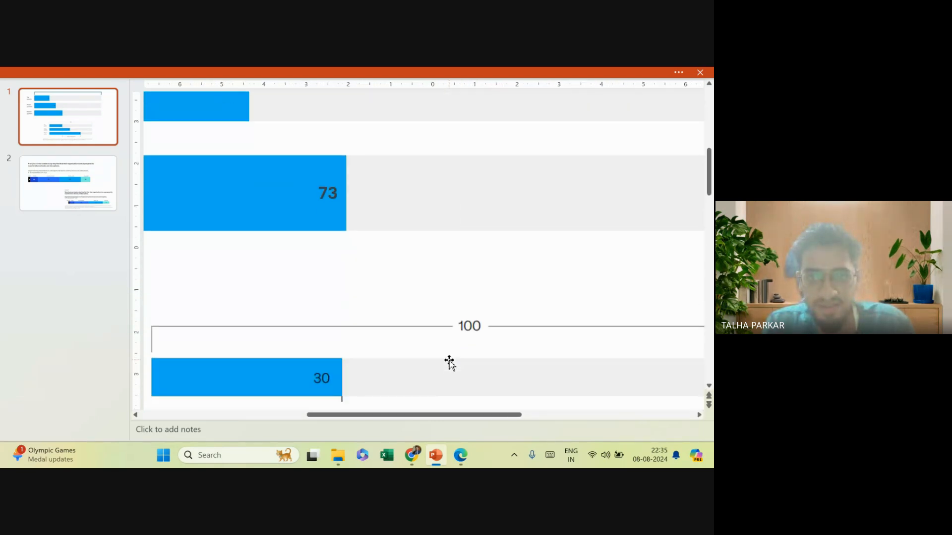
pyautogui.scroll(-5, 472, 339)
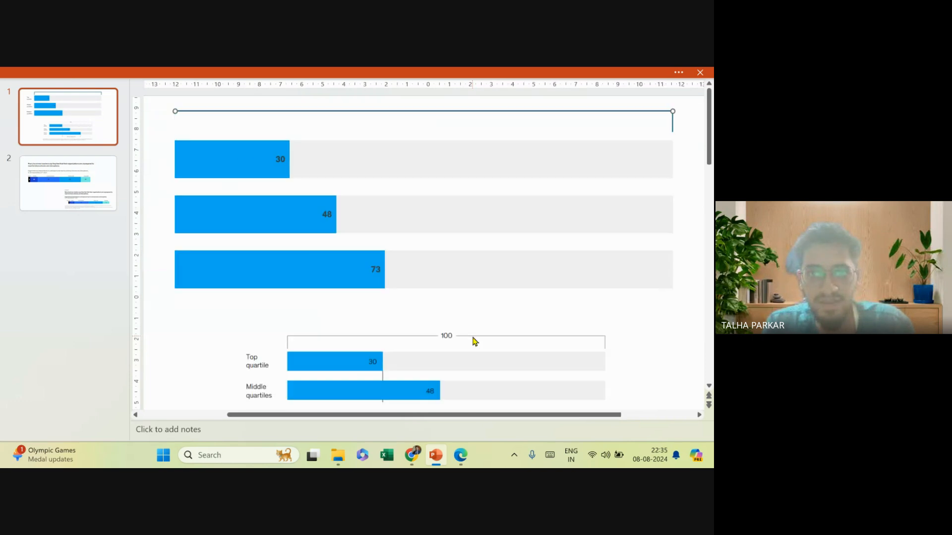
pyautogui.hotkey('ctrl', 'shift', 'F1')
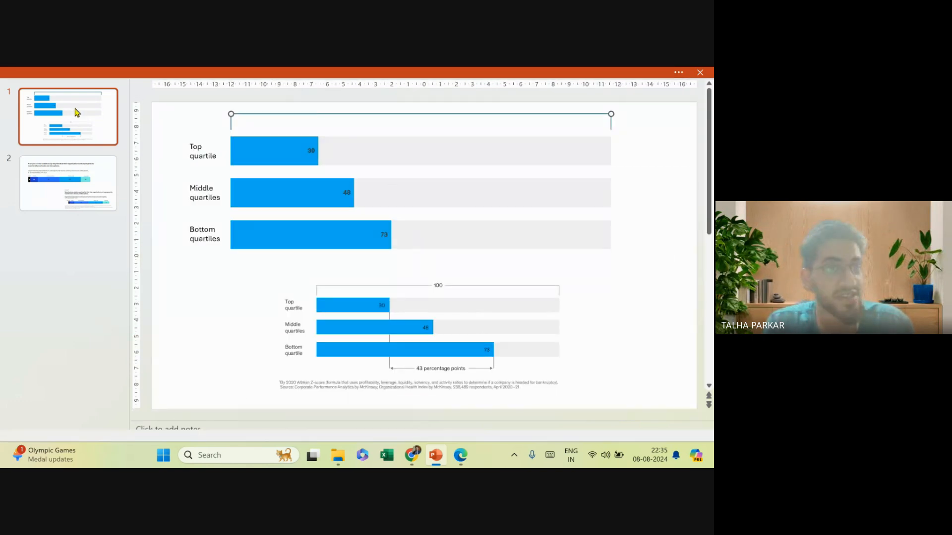
pyautogui.click(75, 104)
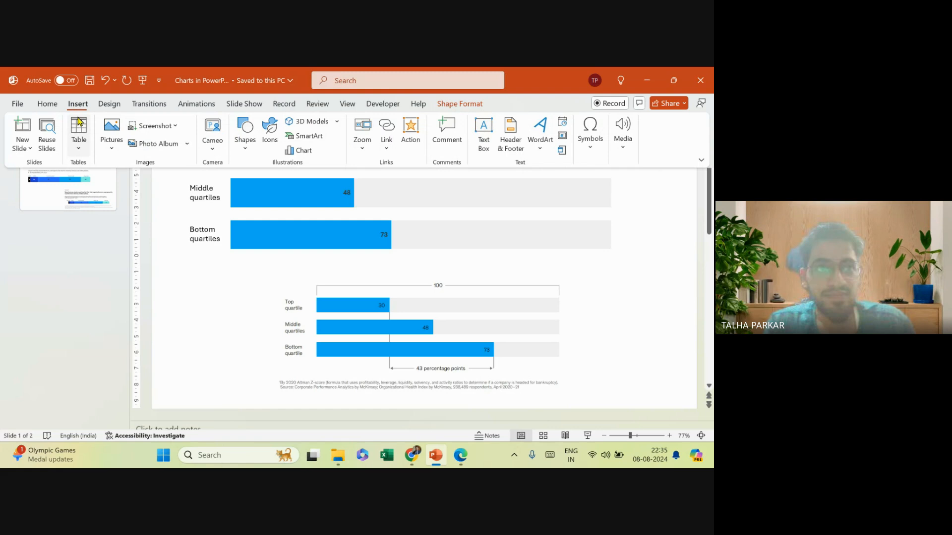
pyautogui.click(244, 141)
pyautogui.click(277, 179)
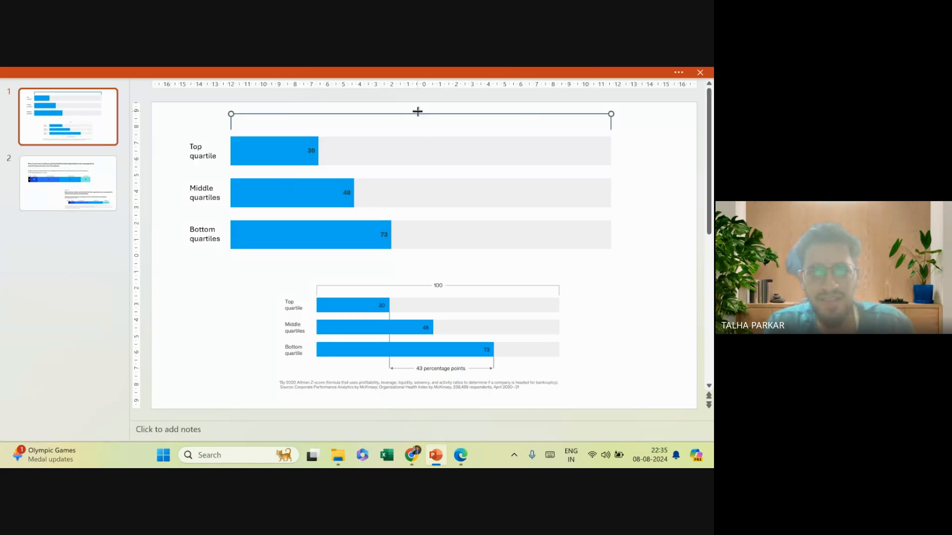
pyautogui.moveTo(424, 116); pyautogui.dragTo(432, 117)
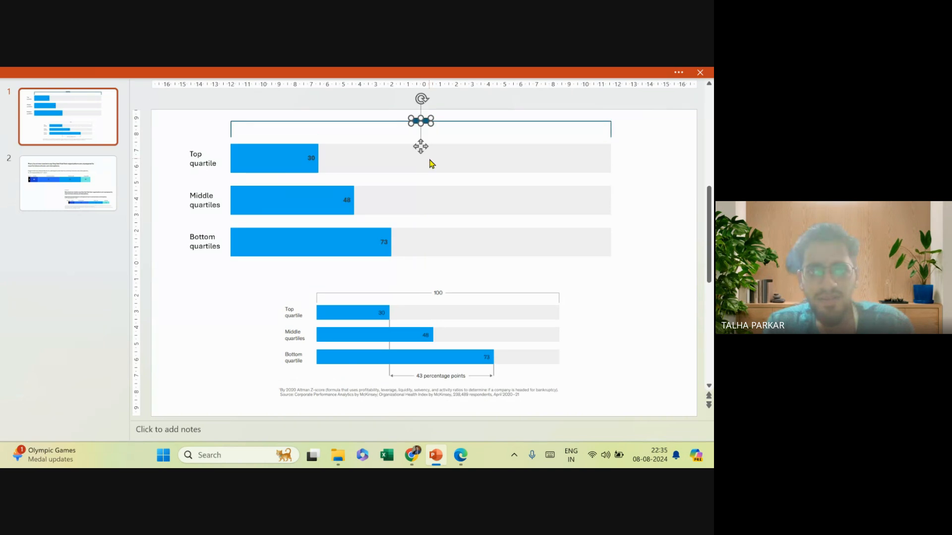
pyautogui.write('100')
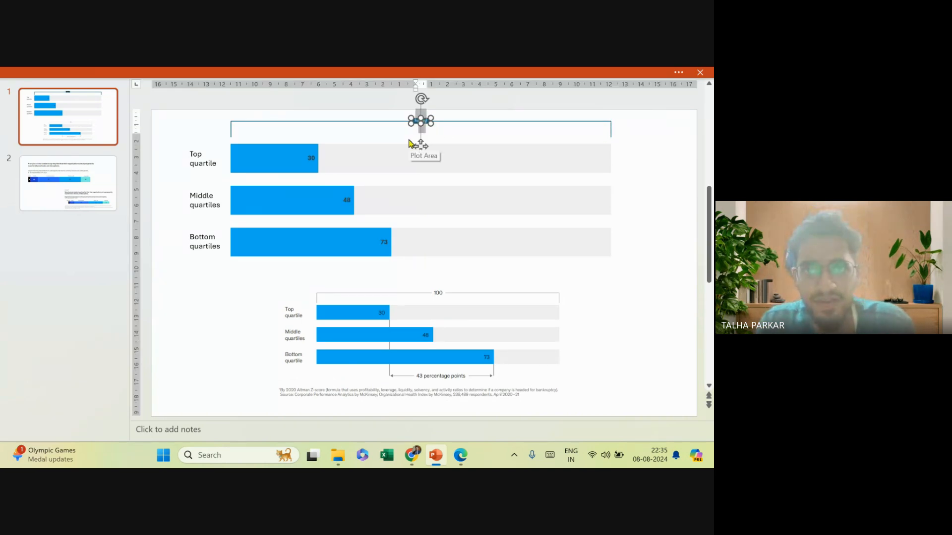
pyautogui.moveTo(430, 123); pyautogui.dragTo(436, 128)
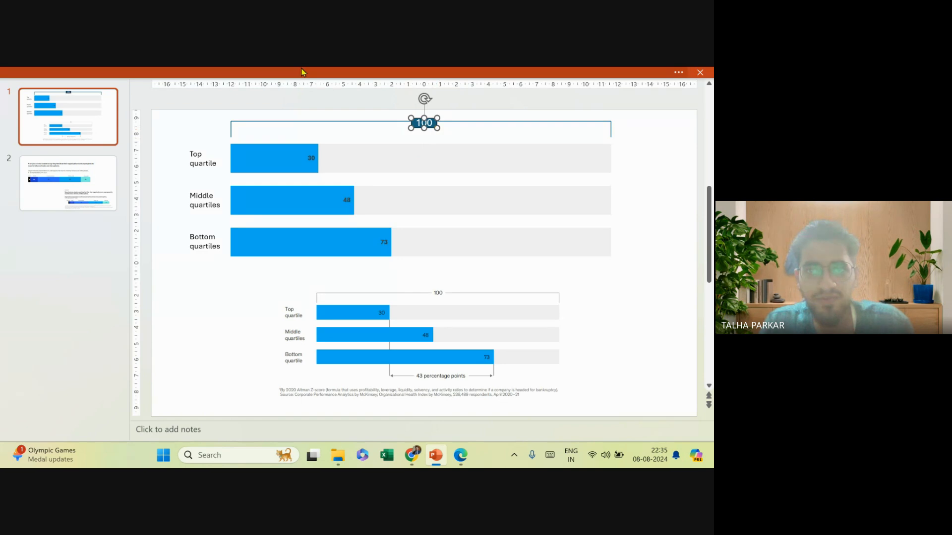
# Fill the "100" rectangle with white and set its font size to 11.
pyautogui.click(431, 73)
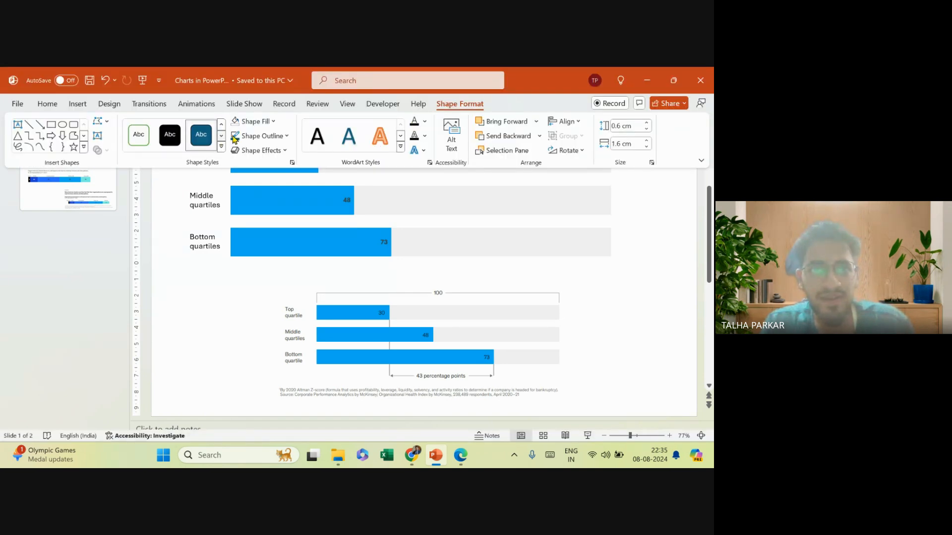
pyautogui.click(253, 121)
pyautogui.click(235, 173)
pyautogui.click(46, 105)
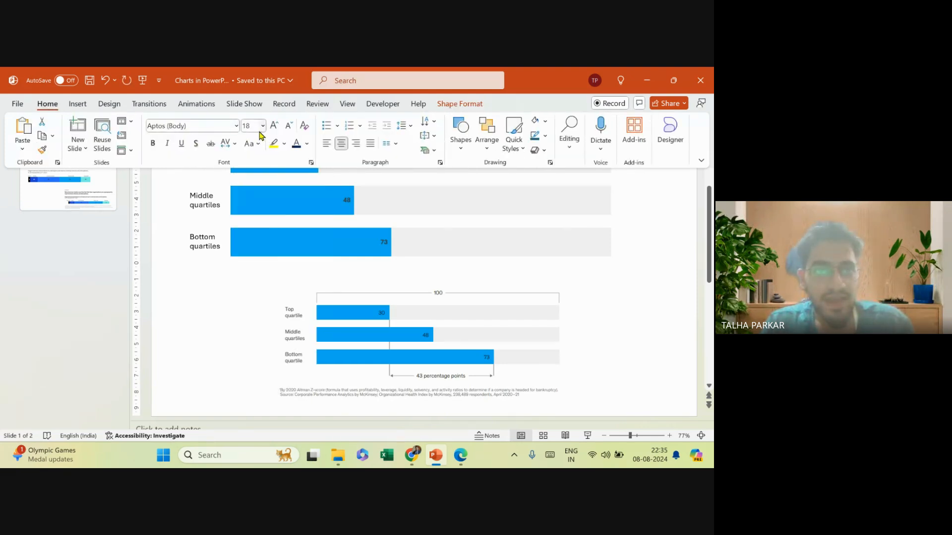
pyautogui.click(236, 333)
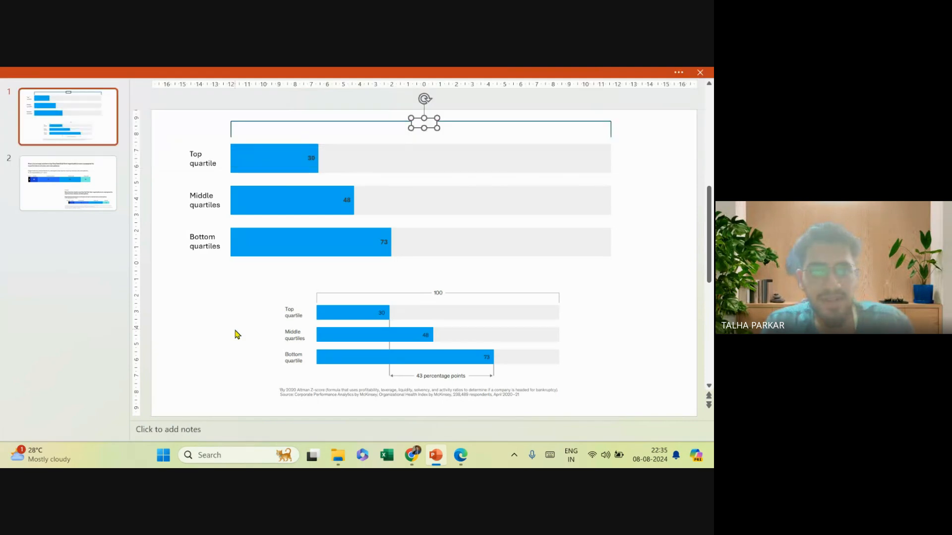
# Give the "100" label dark text and remove its outline.
pyautogui.click(429, 129)
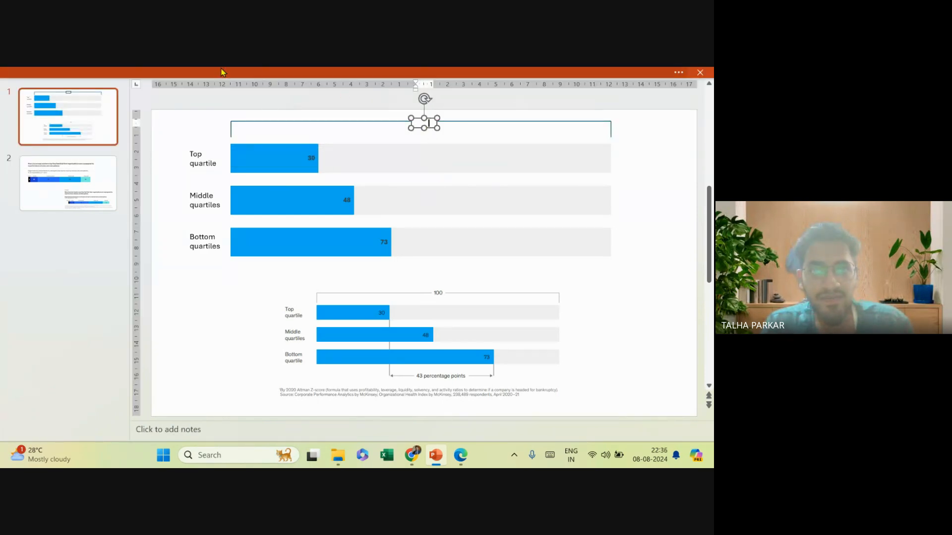
pyautogui.click(126, 73)
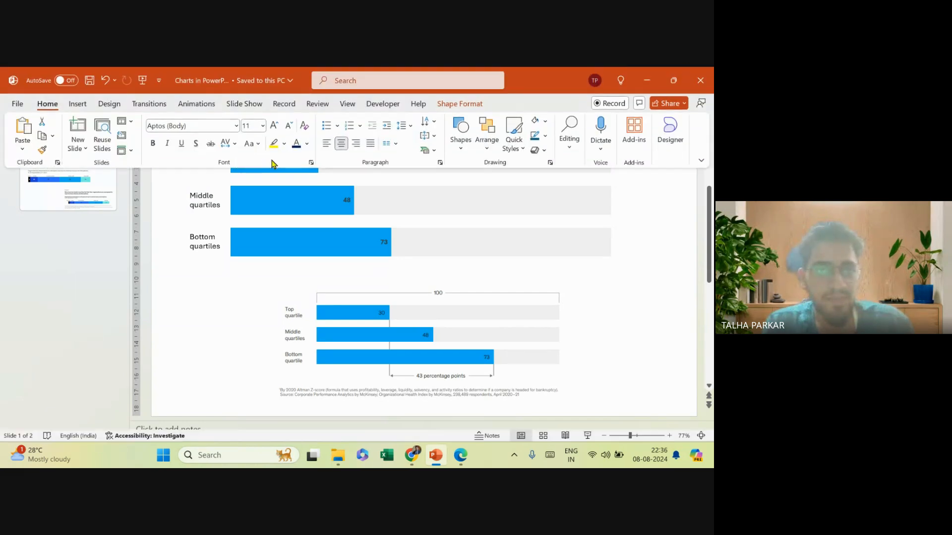
pyautogui.click(469, 105)
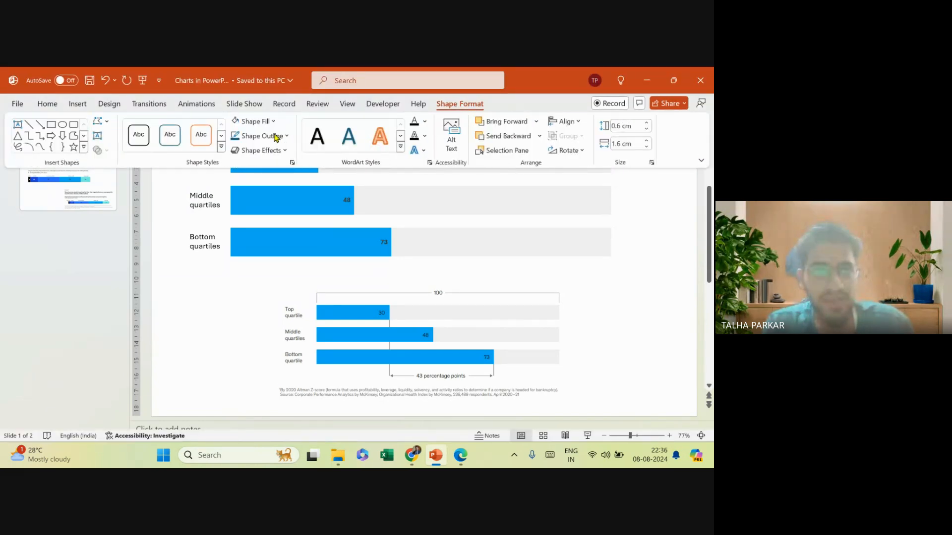
pyautogui.click(260, 136)
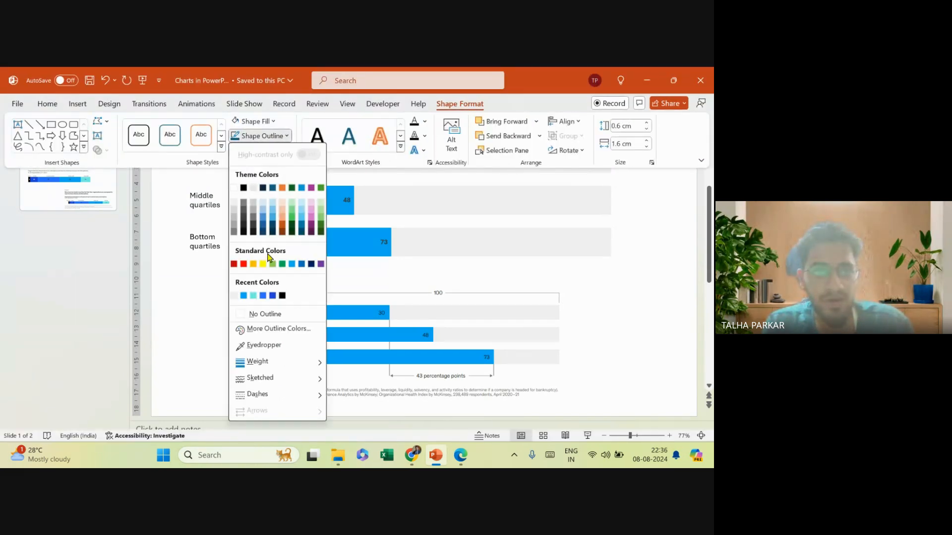
pyautogui.click(265, 312)
pyautogui.click(628, 175)
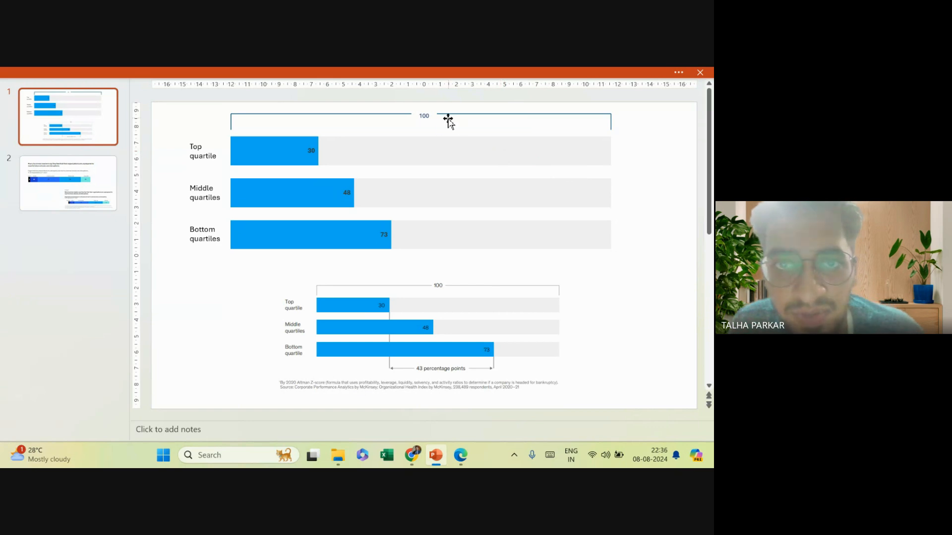
# Nudge the "100" label upward so it is vertically centred on the bracket's horizontal line.
pyautogui.click(428, 116)
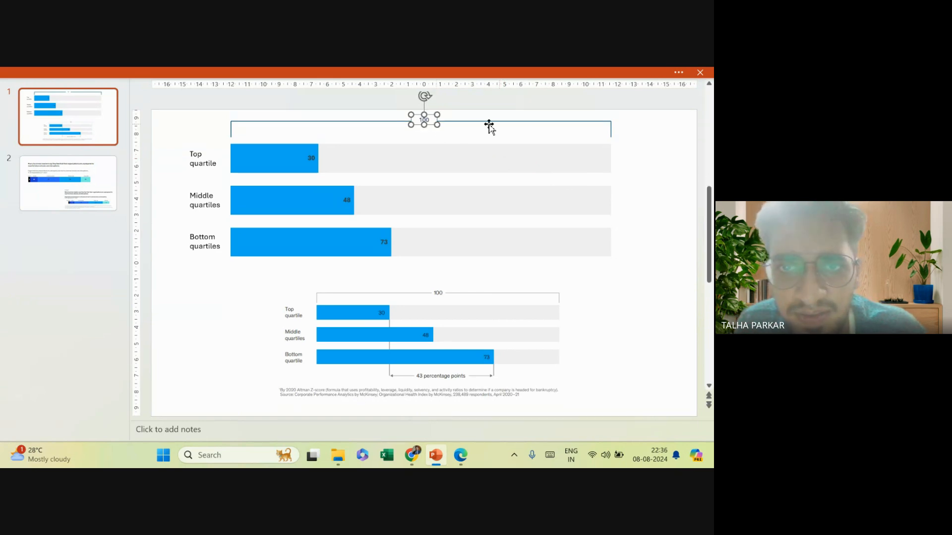
pyautogui.doubleClick(433, 130)
pyautogui.press('Escape')
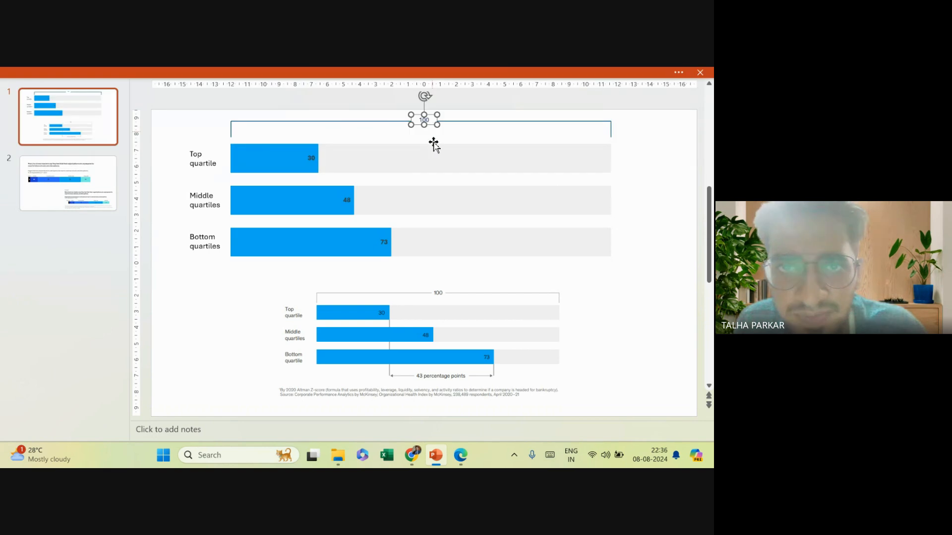
pyautogui.hotkey('ctrl', 'F1')
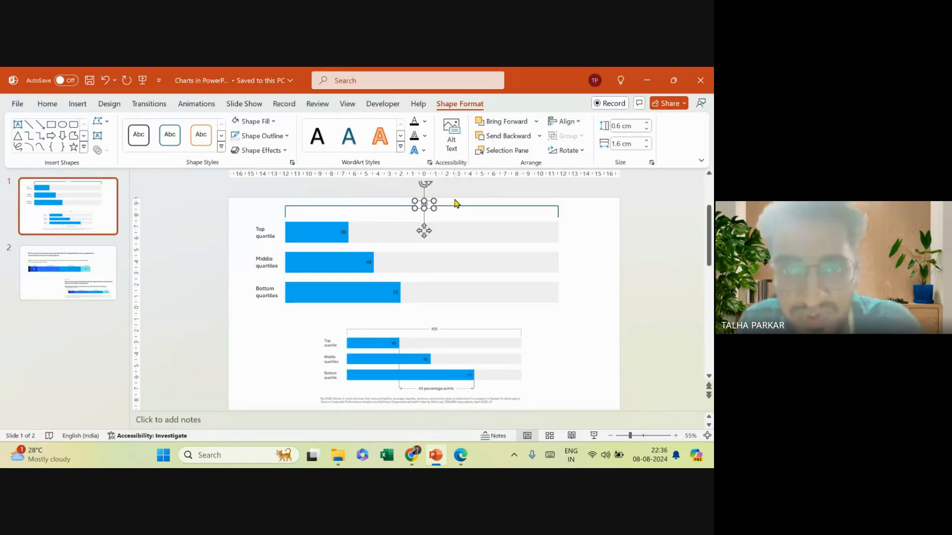
pyautogui.scroll(5, 425, 227)
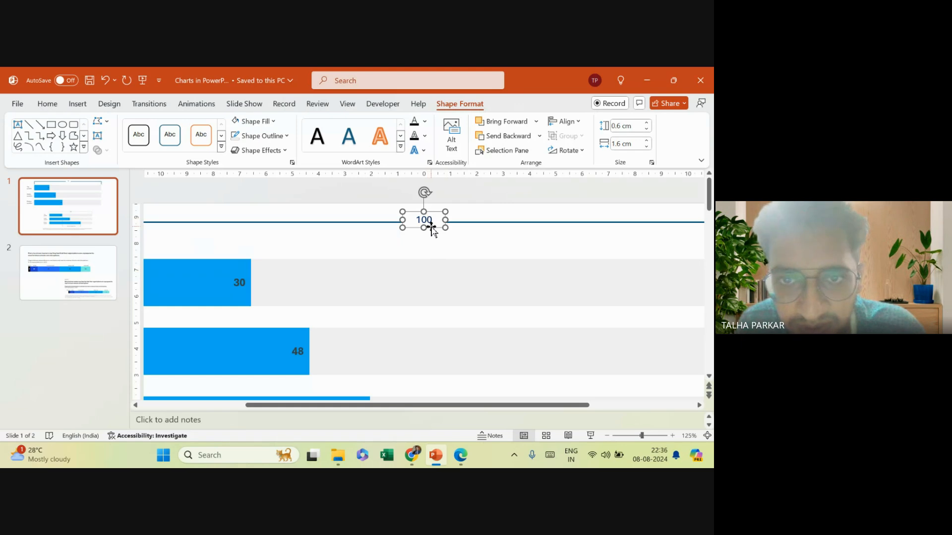
pyautogui.scroll(-5, 431, 227)
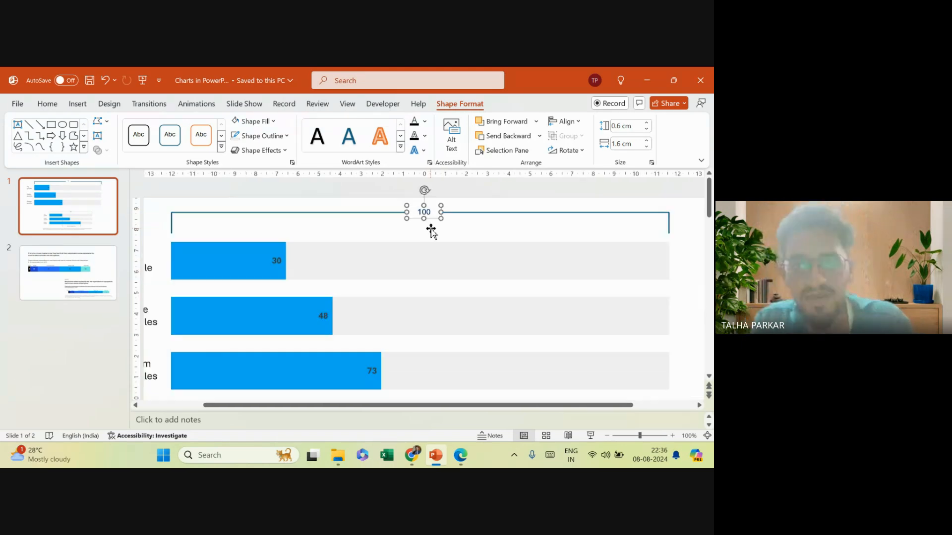
pyautogui.scroll(-1, 431, 230)
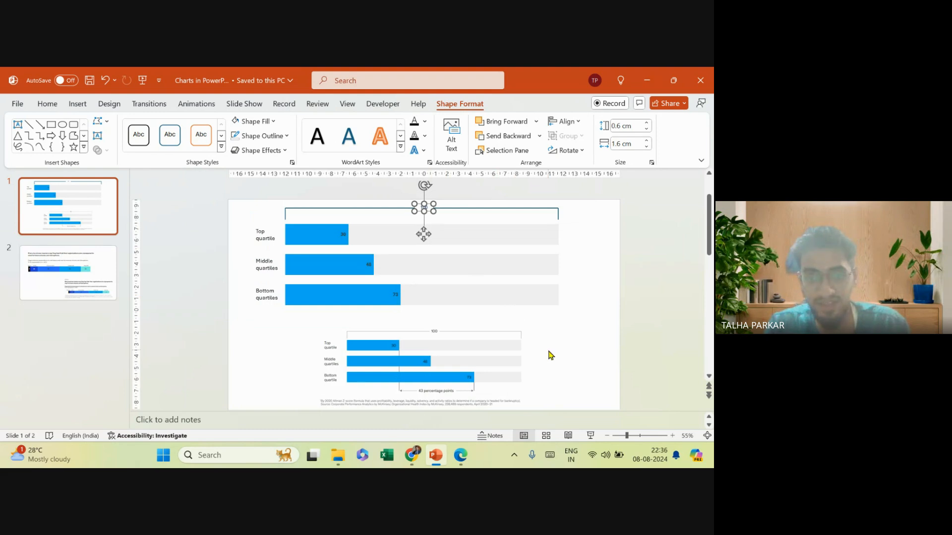
# Draw a vertical line about 6.4 cm long from the Top quartile bar's end down past the Bottom quartiles bar and send it to the back.
pyautogui.scroll(2, 427, 385)
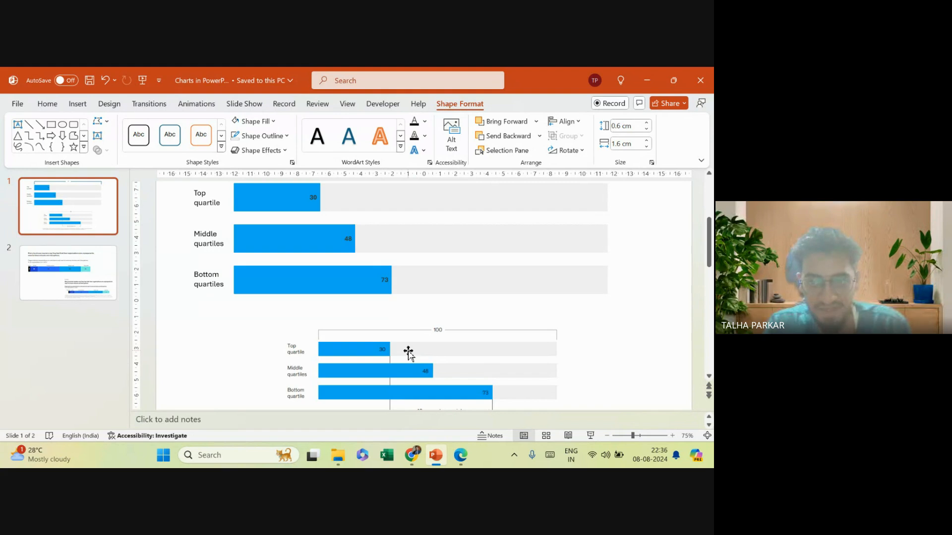
pyautogui.scroll(-1, 408, 352)
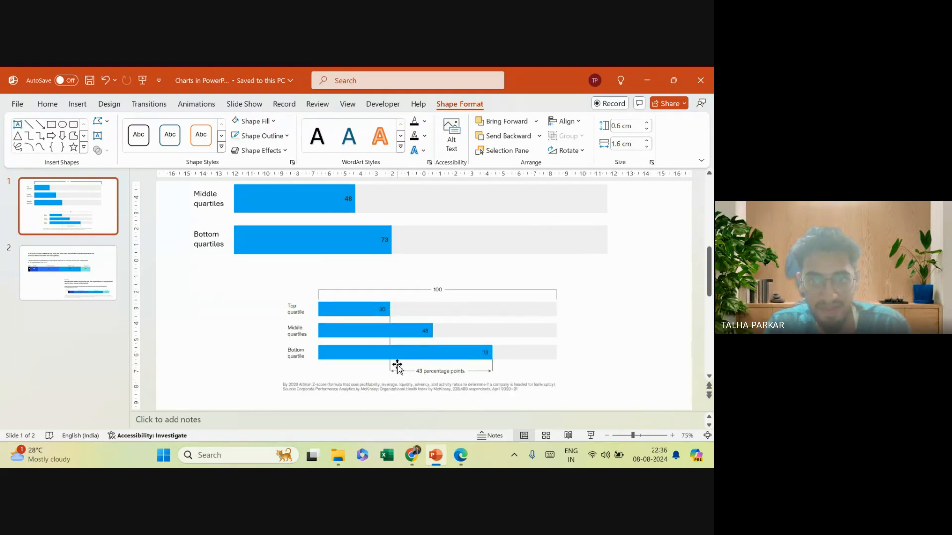
pyautogui.click(28, 125)
pyautogui.scroll(1, 267, 259)
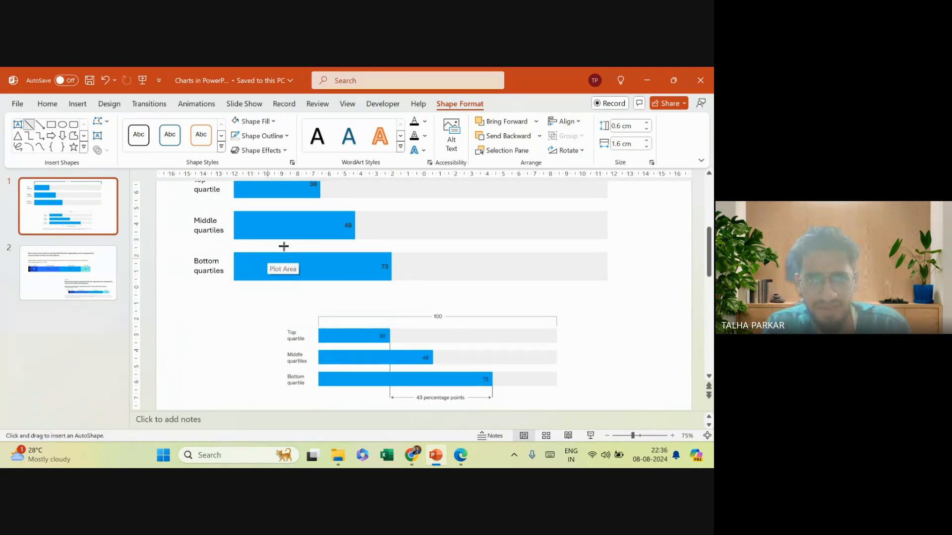
pyautogui.moveTo(319, 197); pyautogui.dragTo(320, 299)
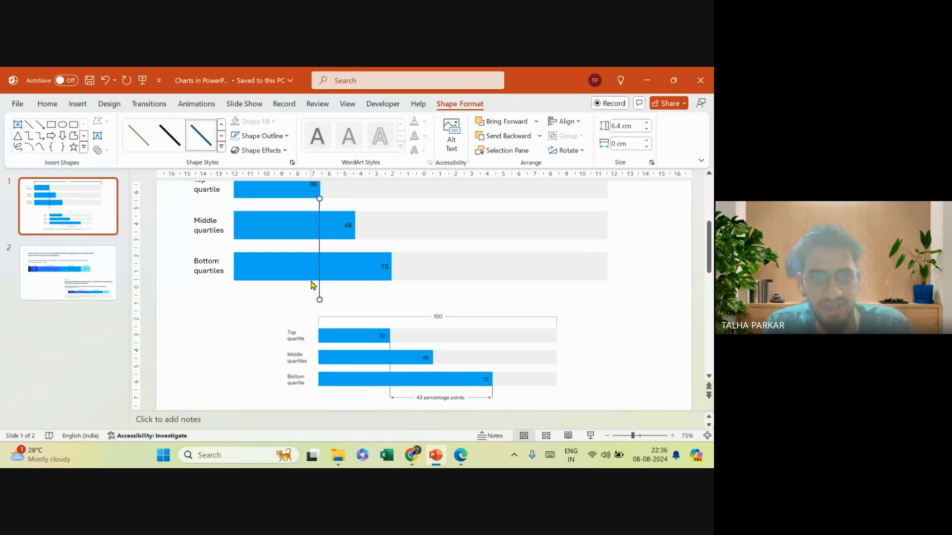
pyautogui.rightClick(318, 292)
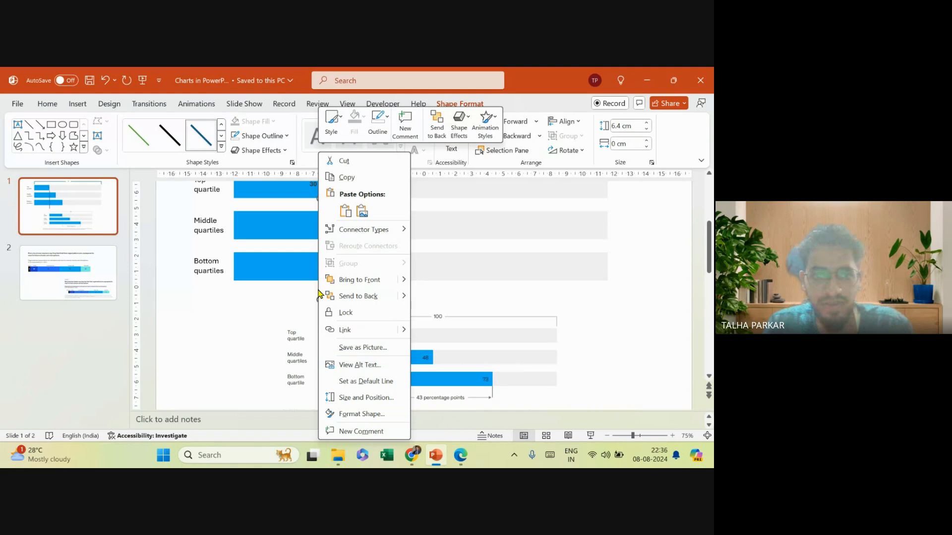
pyautogui.click(352, 304)
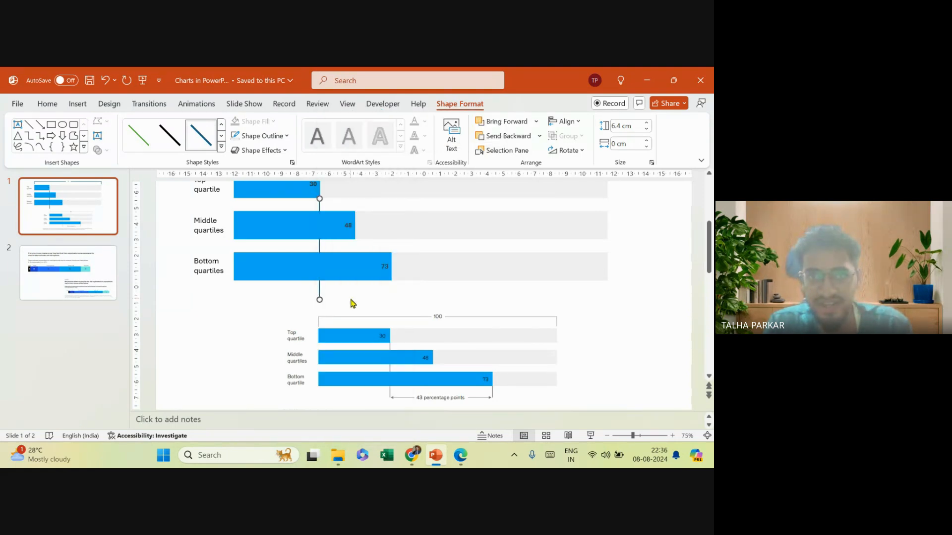
pyautogui.click(353, 304)
# Align the vertical line flush with the blue end of the Top quartile bar and send it to the back.
pyautogui.keyDown('ctrl'); pyautogui.scroll(7, 329, 243); pyautogui.keyUp('ctrl')
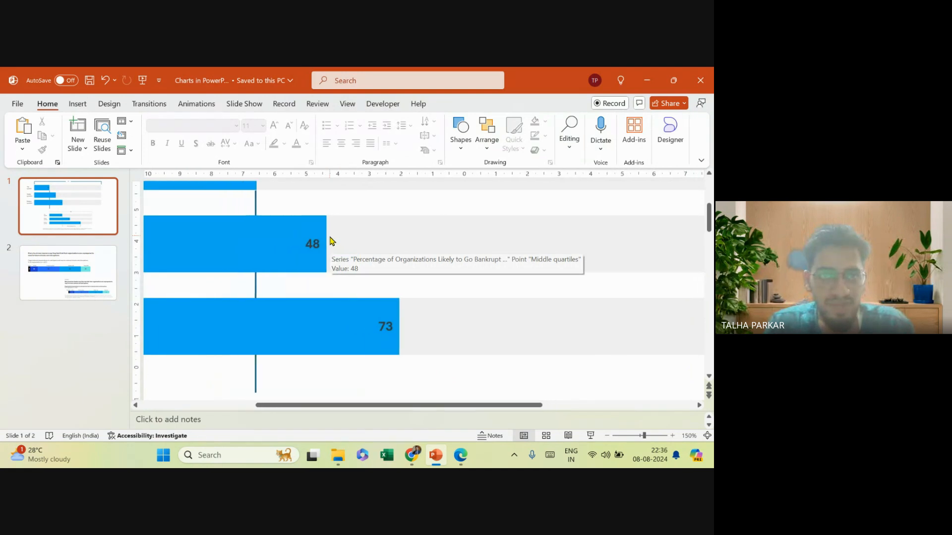
pyautogui.scroll(1, 282, 240)
pyautogui.keyDown('ctrl'); pyautogui.scroll(10, 253, 238); pyautogui.keyUp('ctrl')
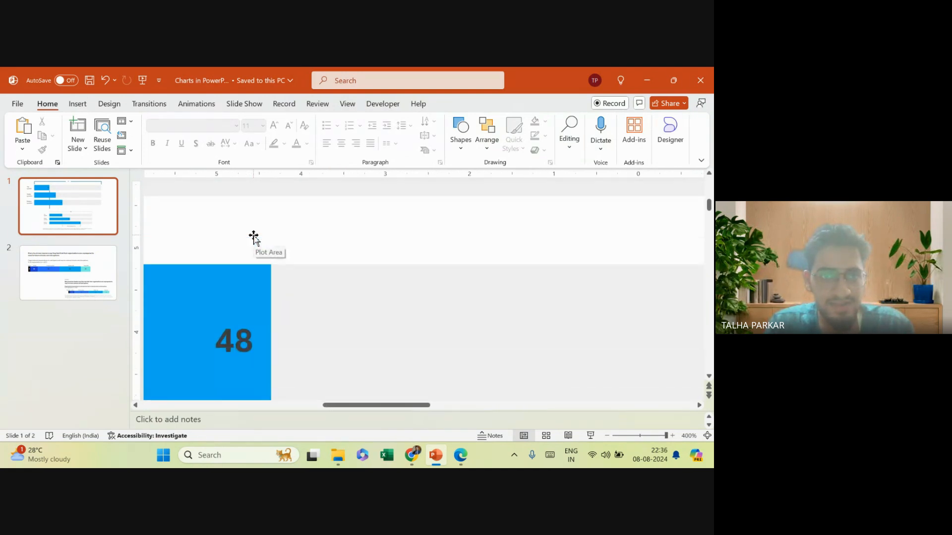
pyautogui.hscroll(-3, 254, 238)
pyautogui.scroll(1, 254, 238)
pyautogui.click(215, 221)
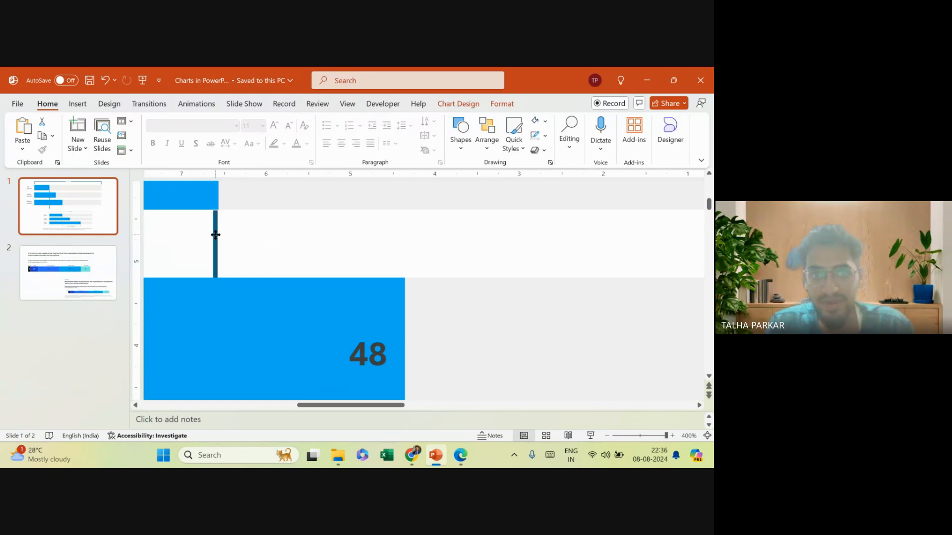
pyautogui.keyDown('ctrl'); pyautogui.scroll(-8, 216, 235); pyautogui.keyUp('ctrl')
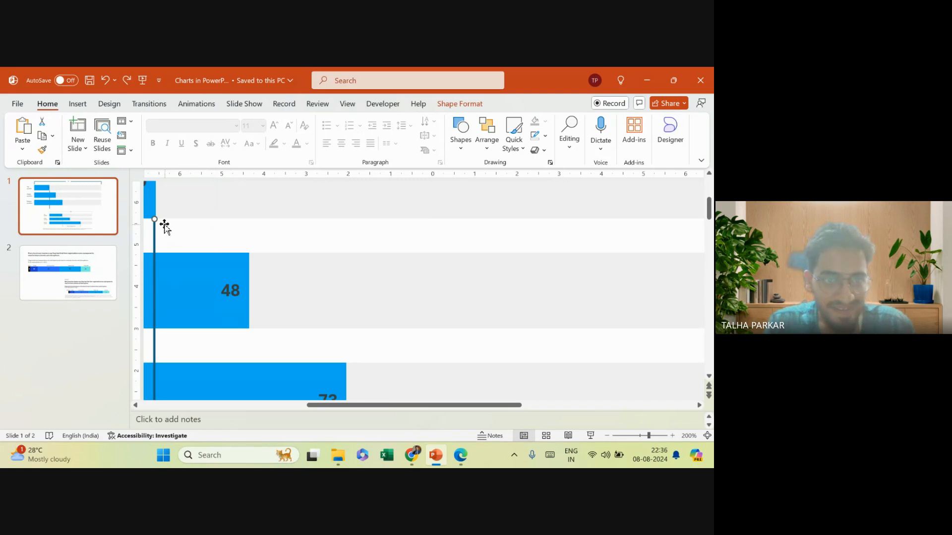
pyautogui.keyDown('ctrl'); pyautogui.scroll(8, 186, 229); pyautogui.keyUp('ctrl')
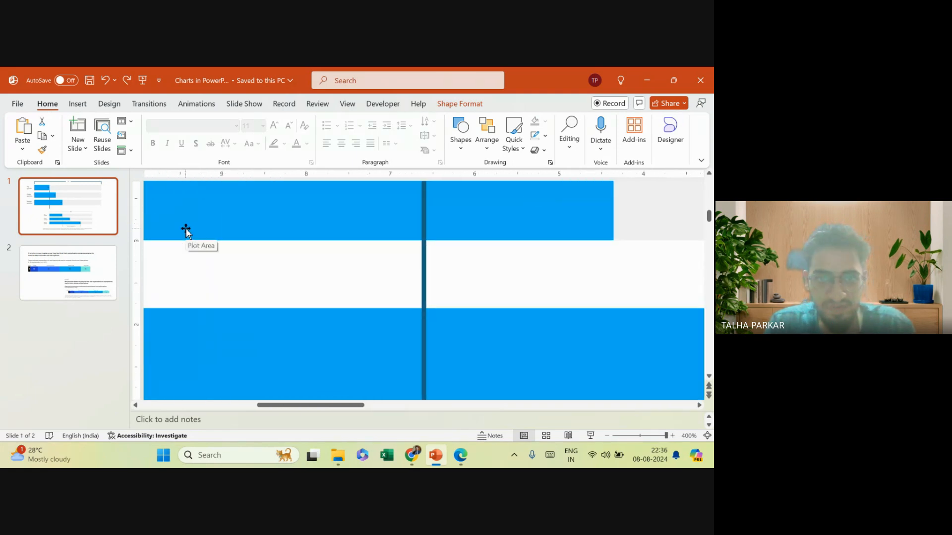
pyautogui.scroll(3, 186, 229)
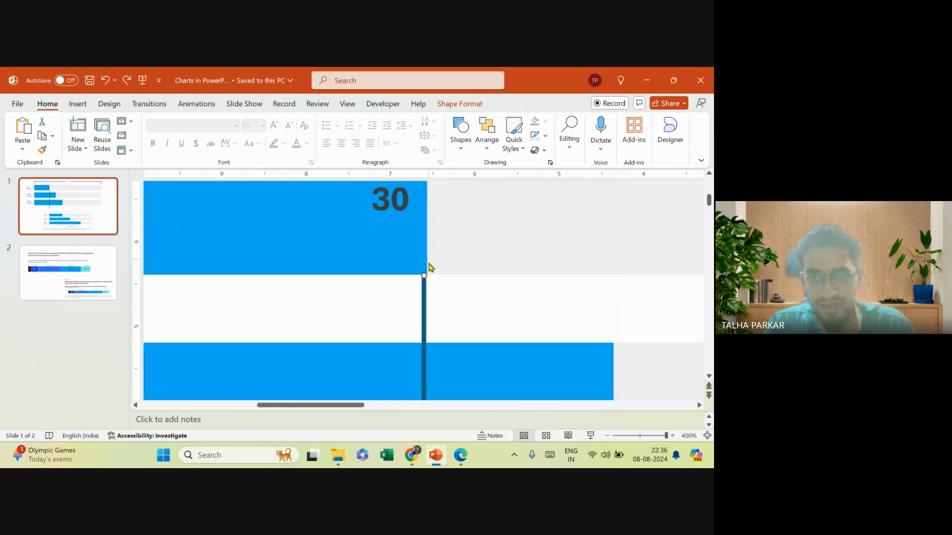
pyautogui.press('Right')
pyautogui.press('Right')
pyautogui.press('Right')
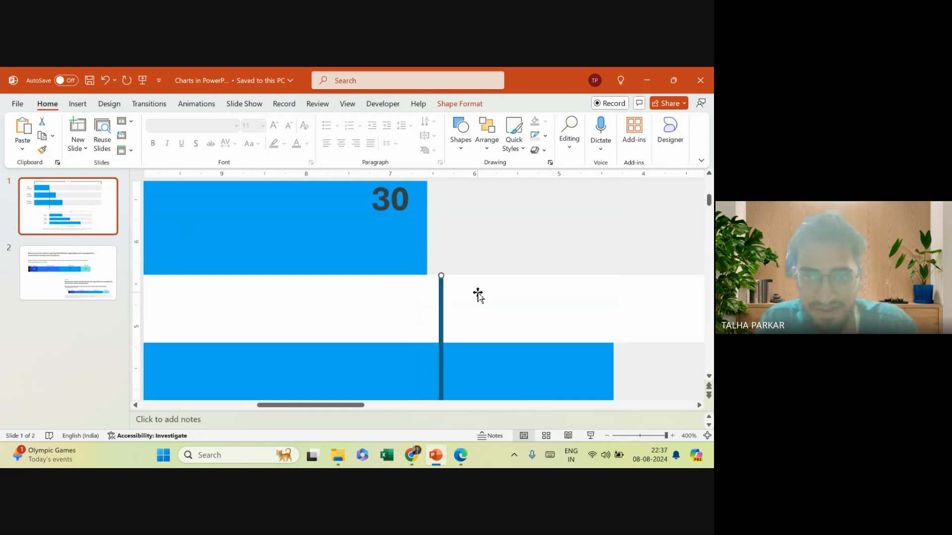
pyautogui.hotkey('ctrl', 'z')
pyautogui.hotkey('ctrl', 'z')
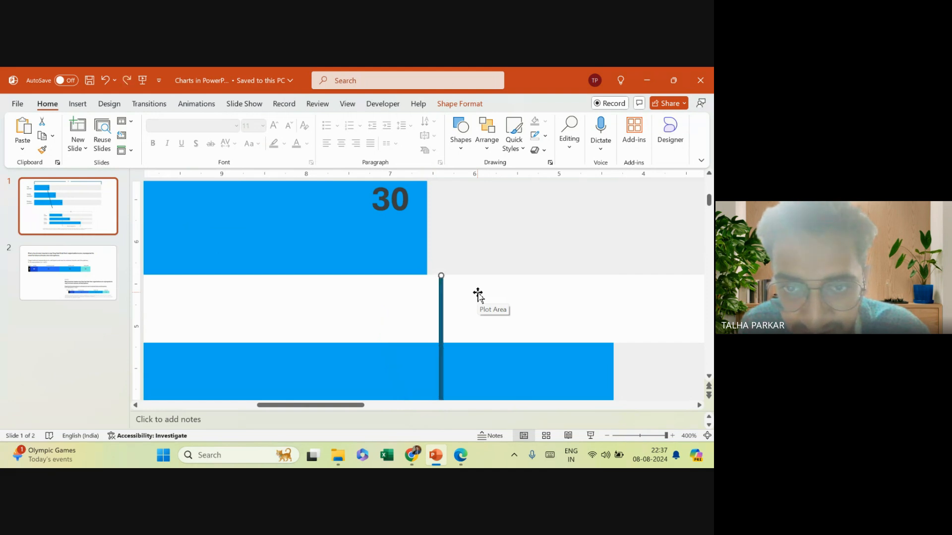
pyautogui.moveTo(440, 302); pyautogui.dragTo(425, 302)
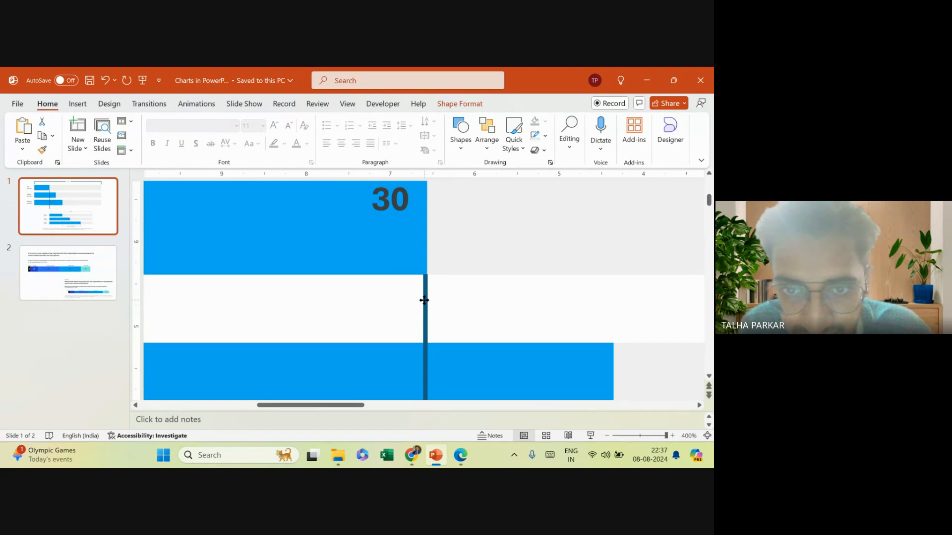
pyautogui.rightClick(424, 300)
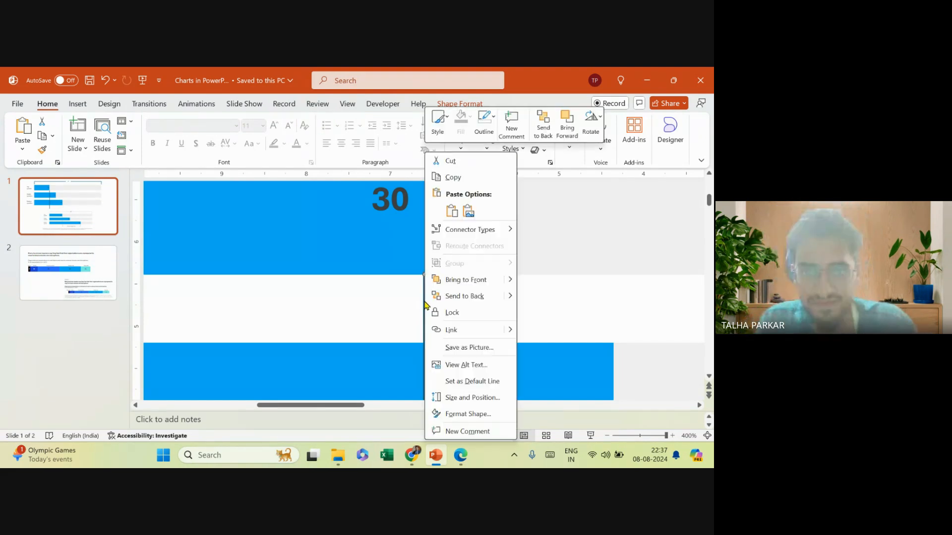
pyautogui.click(455, 298)
# Draw a horizontal double-headed arrow about 4.2 cm long from the vertical line's lower end to beneath the Bottom quartiles bar's blue end.
pyautogui.scroll(-6, 454, 298)
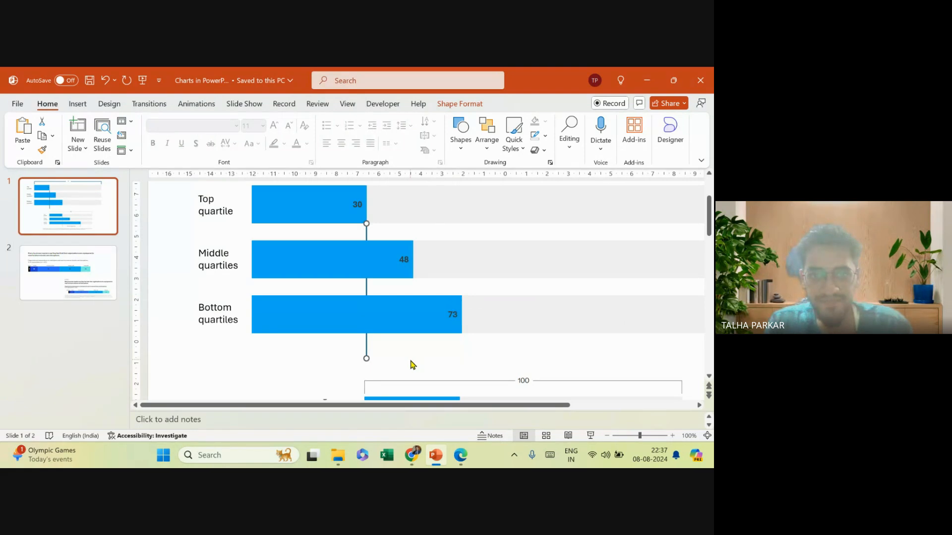
pyautogui.scroll(-2, 410, 365)
pyautogui.scroll(-3, 471, 352)
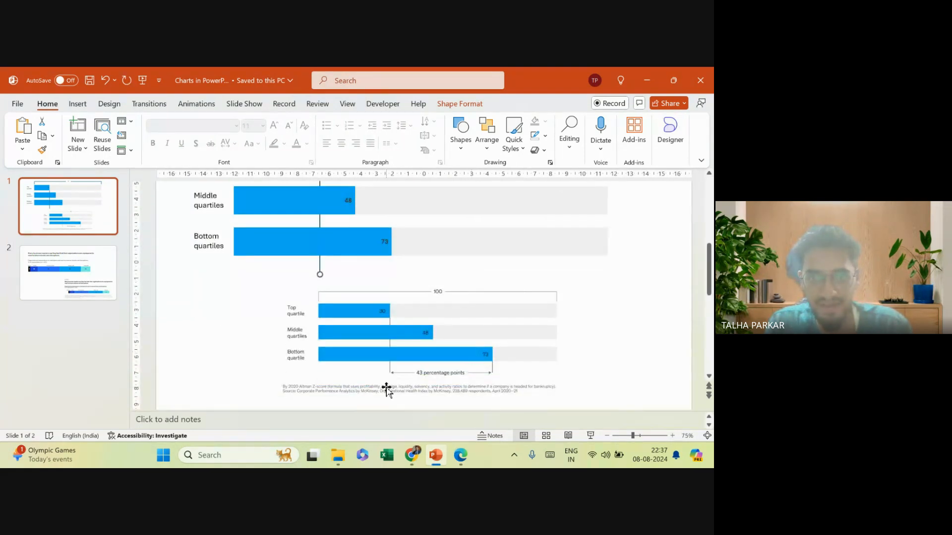
pyautogui.click(77, 106)
pyautogui.click(245, 134)
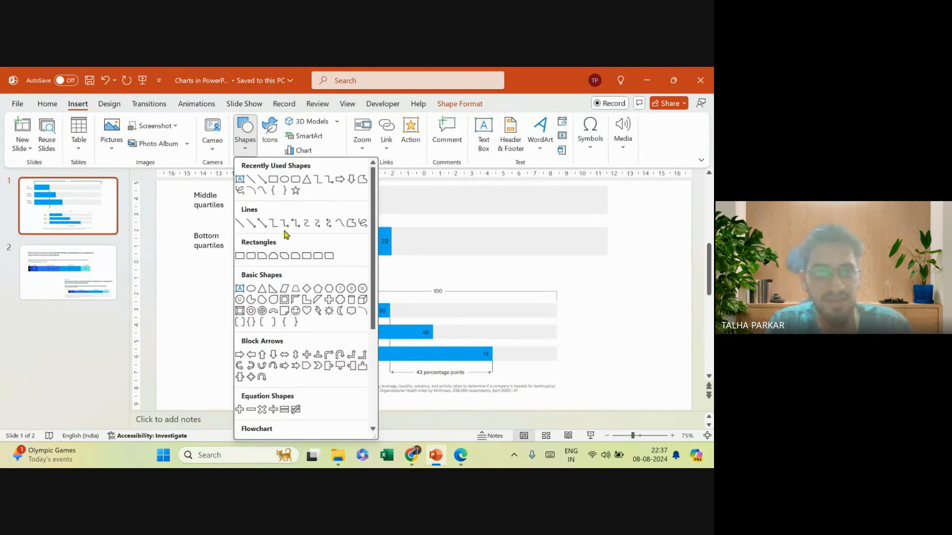
pyautogui.click(262, 224)
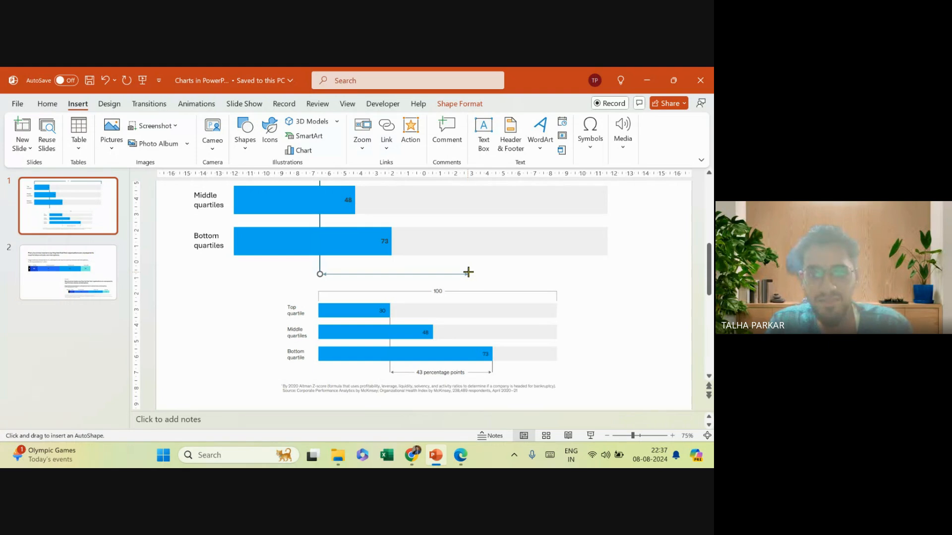
pyautogui.moveTo(465, 271); pyautogui.dragTo(389, 274)
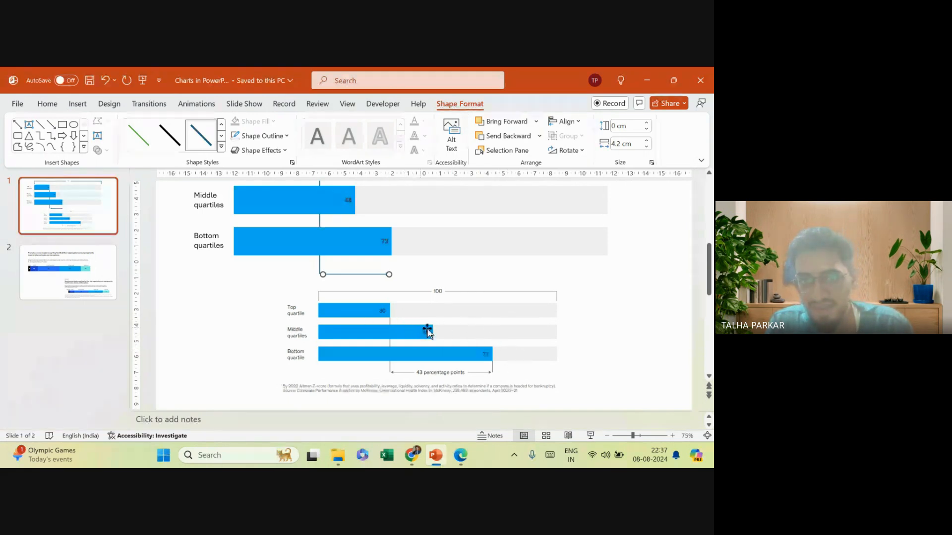
pyautogui.click(342, 214)
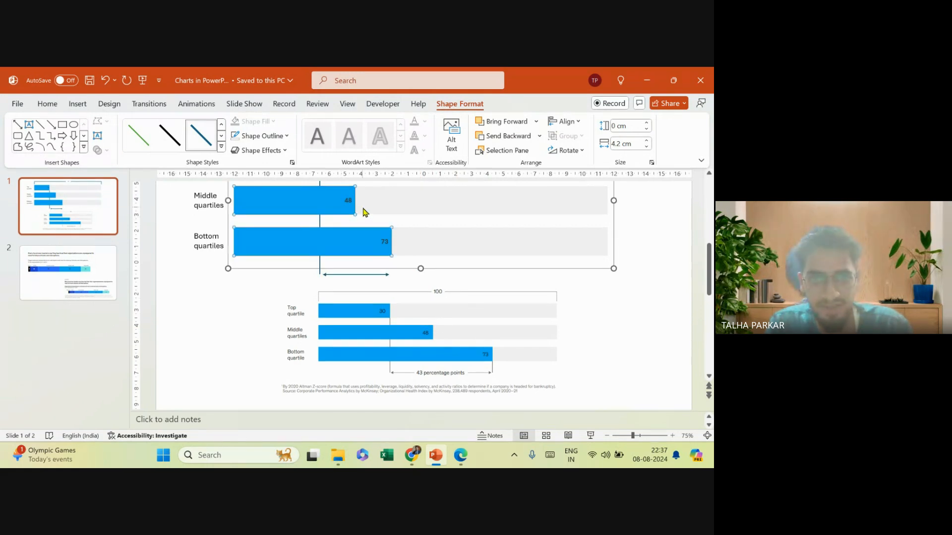
pyautogui.click(386, 243)
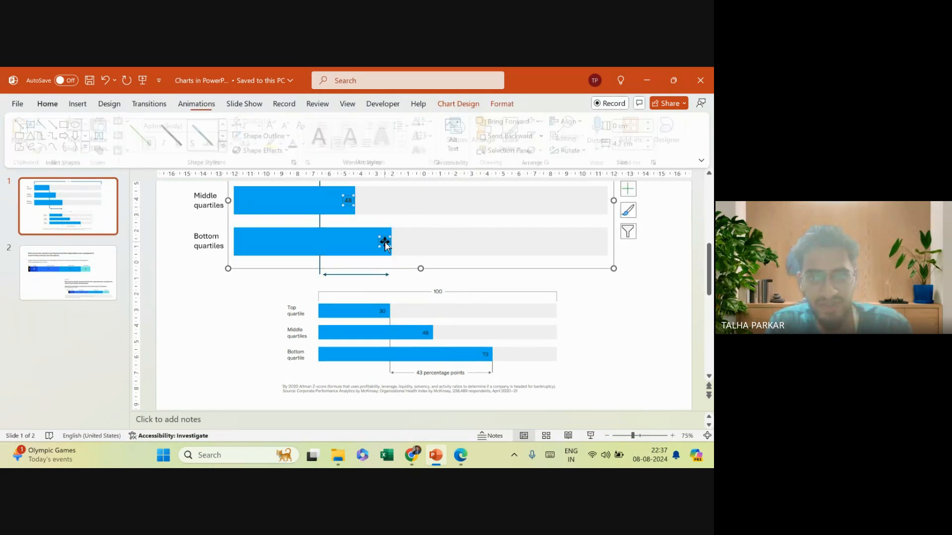
pyautogui.click(578, 295)
pyautogui.click(632, 303)
# Set the Column1 value to 90 for all three quartiles in the bar chart's data and close the data sheet.
pyautogui.scroll(1, 515, 235)
pyautogui.scroll(2, 516, 235)
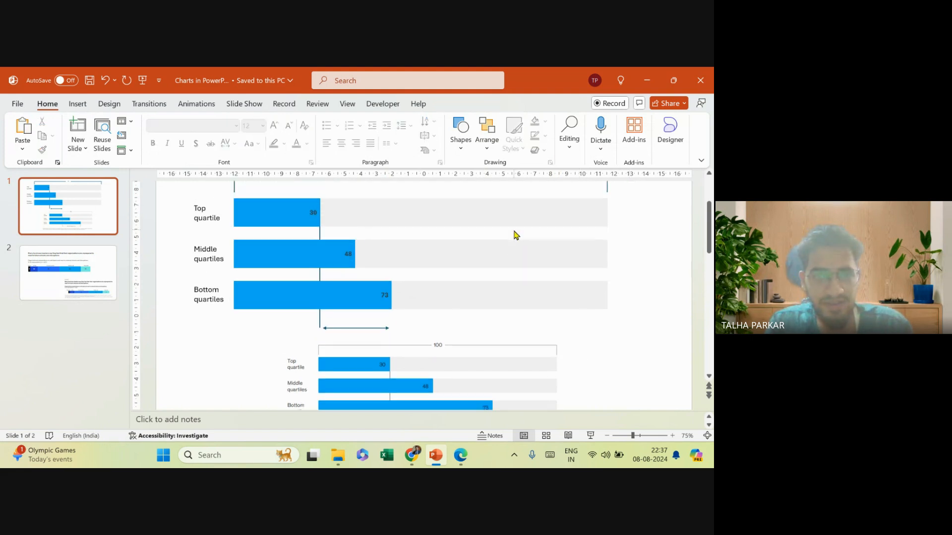
pyautogui.click(482, 213)
pyautogui.click(457, 105)
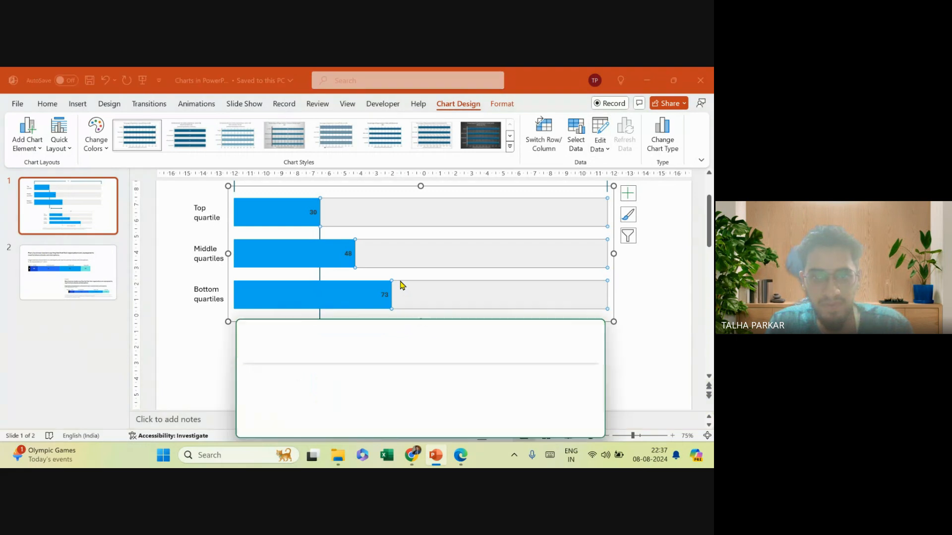
pyautogui.scroll(-1, 346, 384)
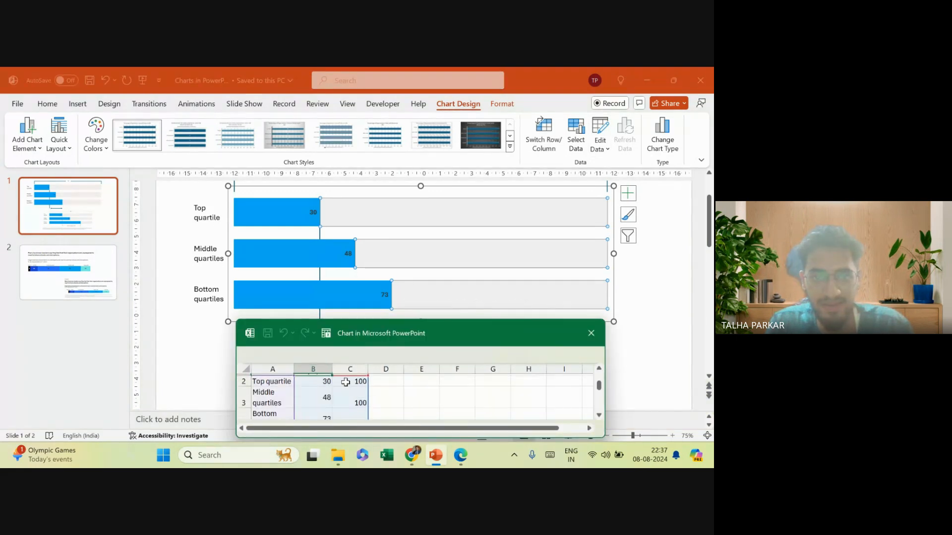
pyautogui.click(346, 382)
pyautogui.write('99')
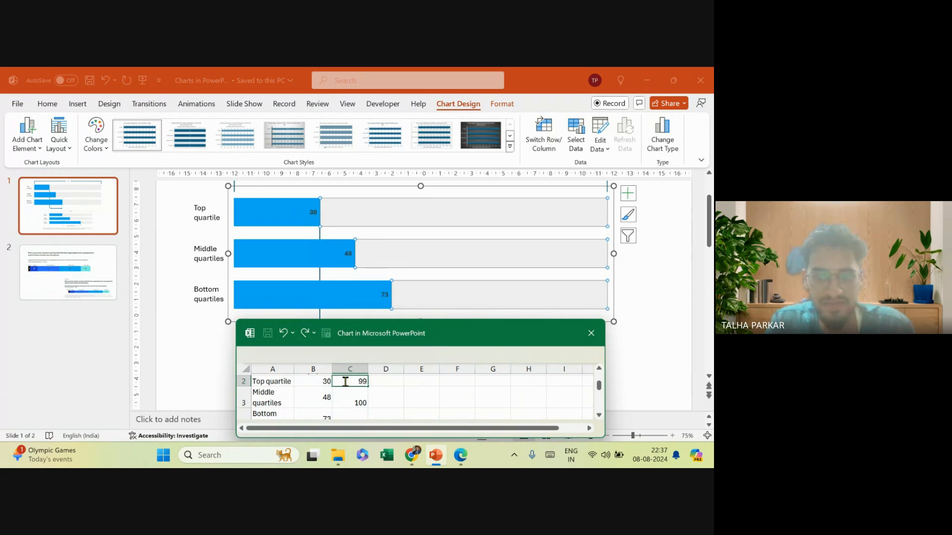
pyautogui.hotkey('ctrl', 'Return')
pyautogui.hotkey('shift', 'Down')
pyautogui.hotkey('shift', 'Down')
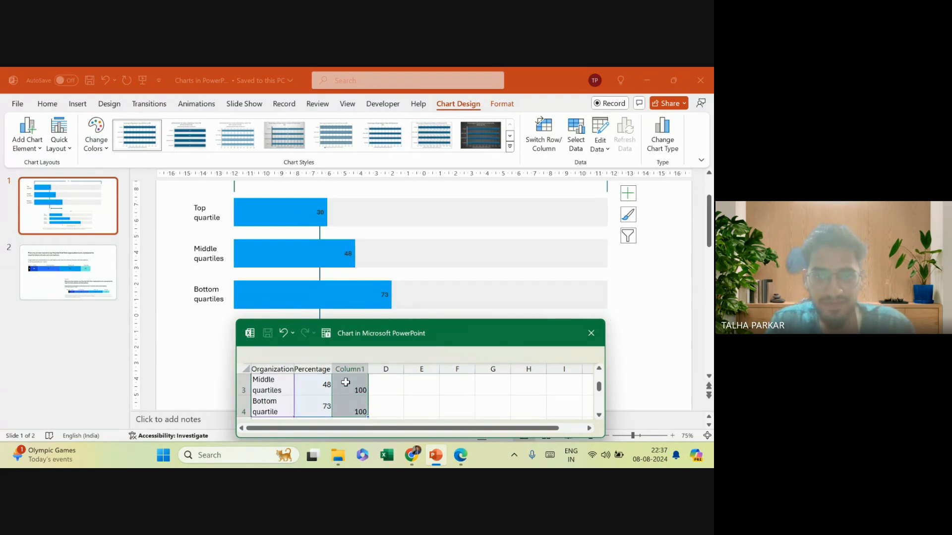
pyautogui.hotkey('ctrl', 'd')
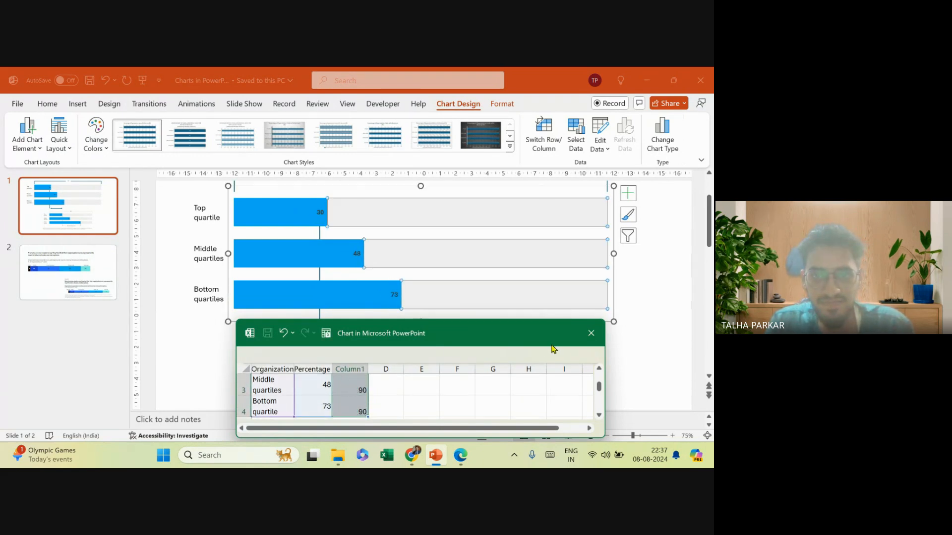
pyautogui.click(591, 333)
# Duplicate the upper bracket's 1 cm left end tick and place the copy below the Bottom quartiles bar, just beyond its blue end.
pyautogui.click(382, 328)
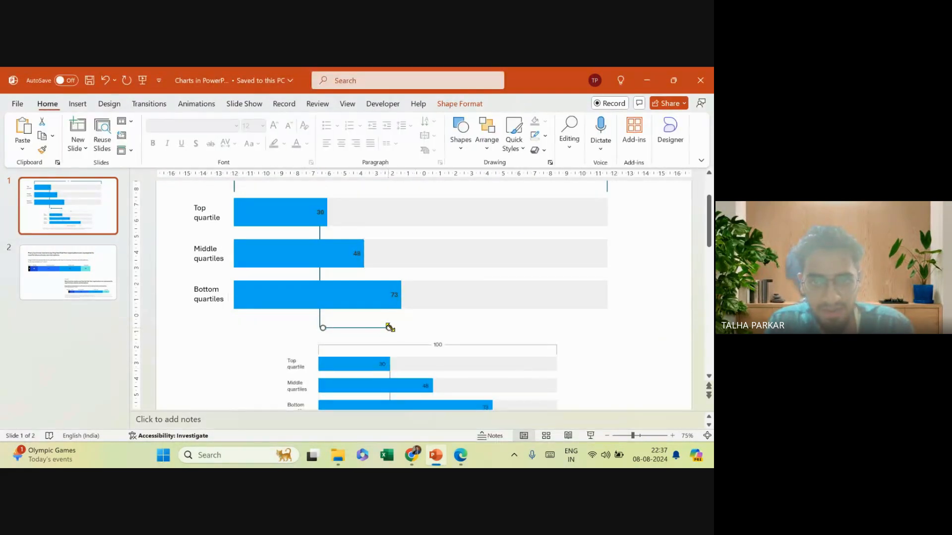
pyautogui.scroll(1, 441, 233)
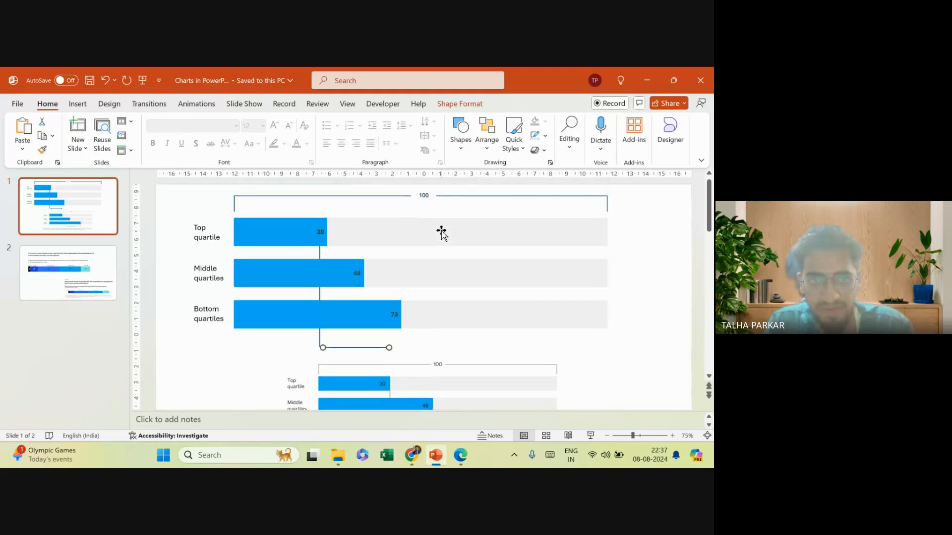
pyautogui.click(234, 201)
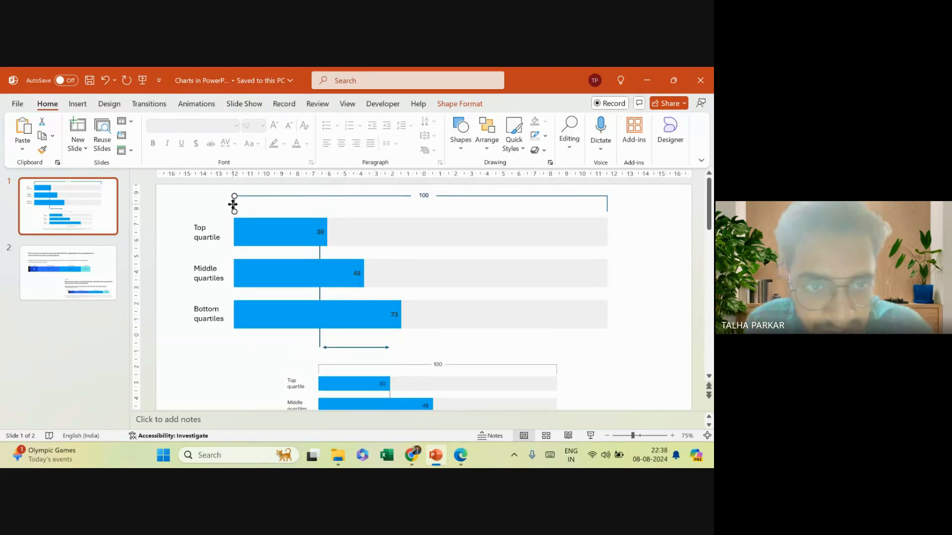
pyautogui.moveTo(387, 304); pyautogui.dragTo(404, 340)
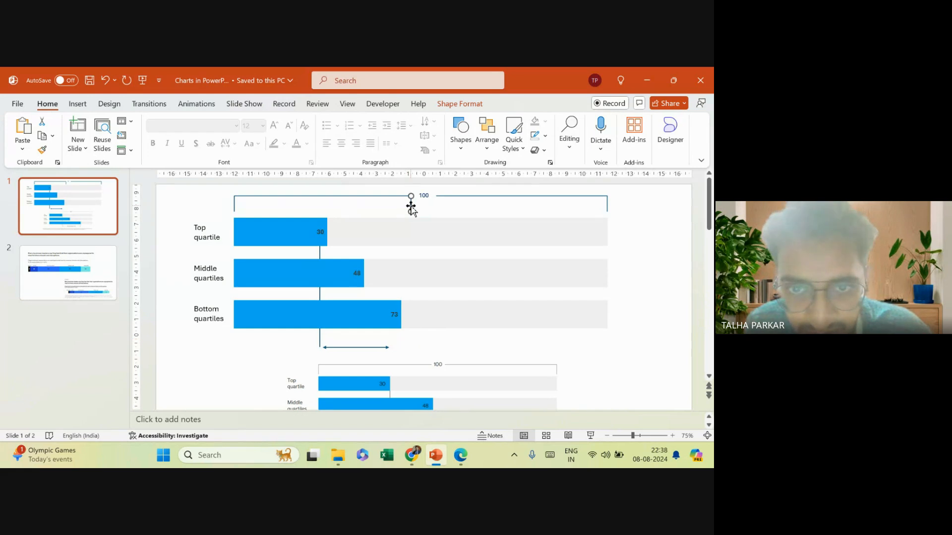
pyautogui.moveTo(412, 204); pyautogui.dragTo(412, 342)
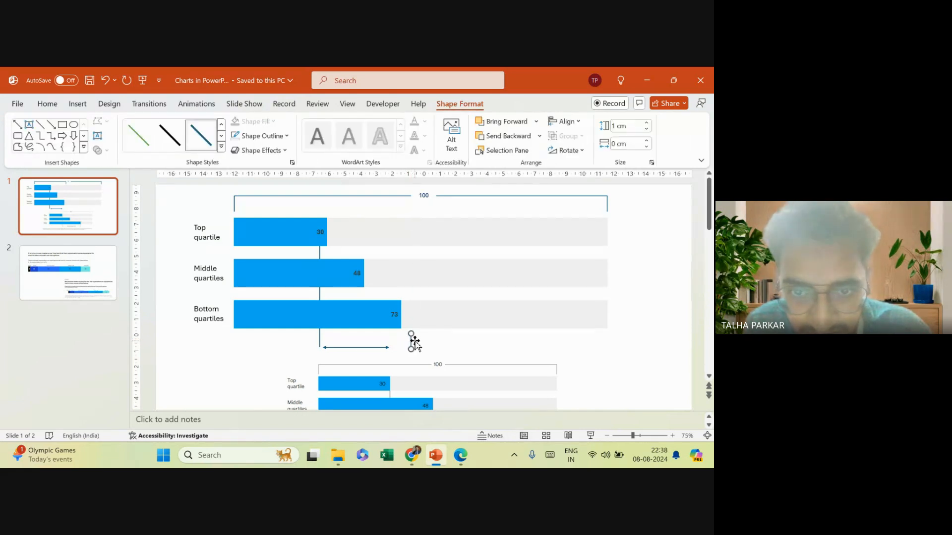
pyautogui.scroll(-1, 414, 341)
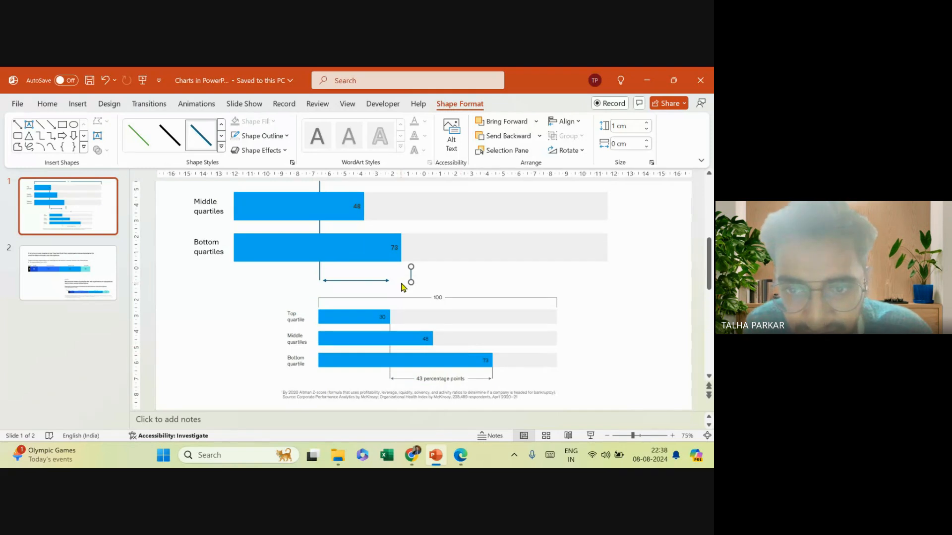
# Align the short tick with the Bottom quartiles bar's blue end and lengthen it to 1.25 cm, down to the double-headed arrow's level.
pyautogui.moveTo(410, 273); pyautogui.dragTo(400, 272)
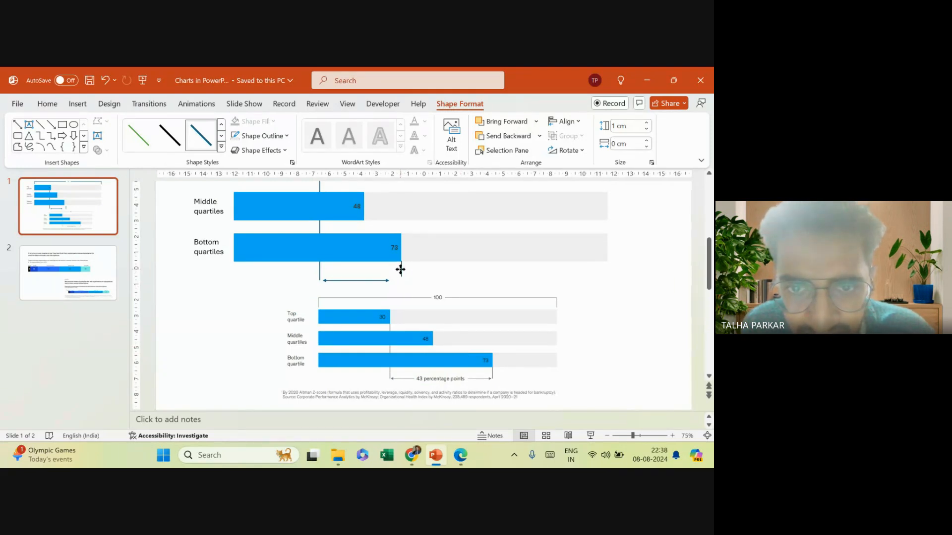
pyautogui.keyDown('ctrl'); pyautogui.scroll(5, 401, 270); pyautogui.keyUp('ctrl')
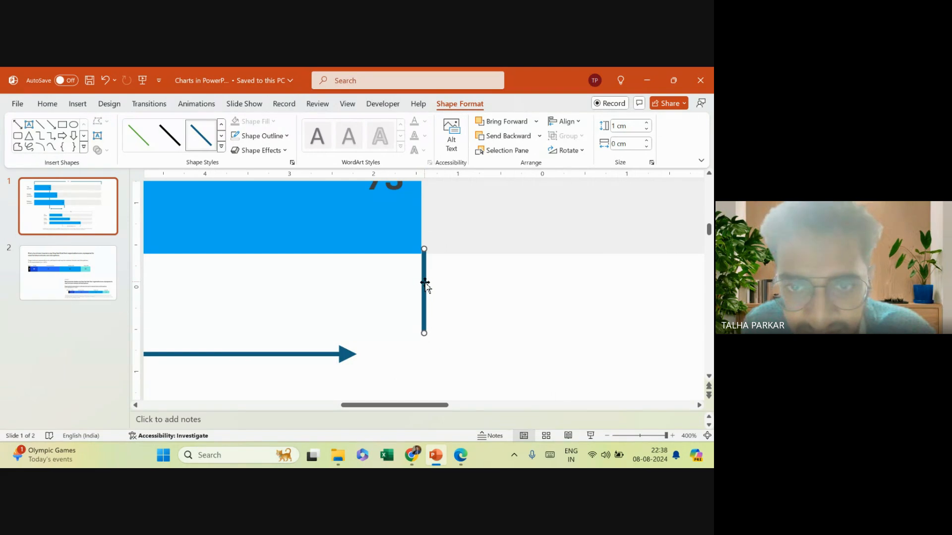
pyautogui.moveTo(425, 283); pyautogui.dragTo(420, 283)
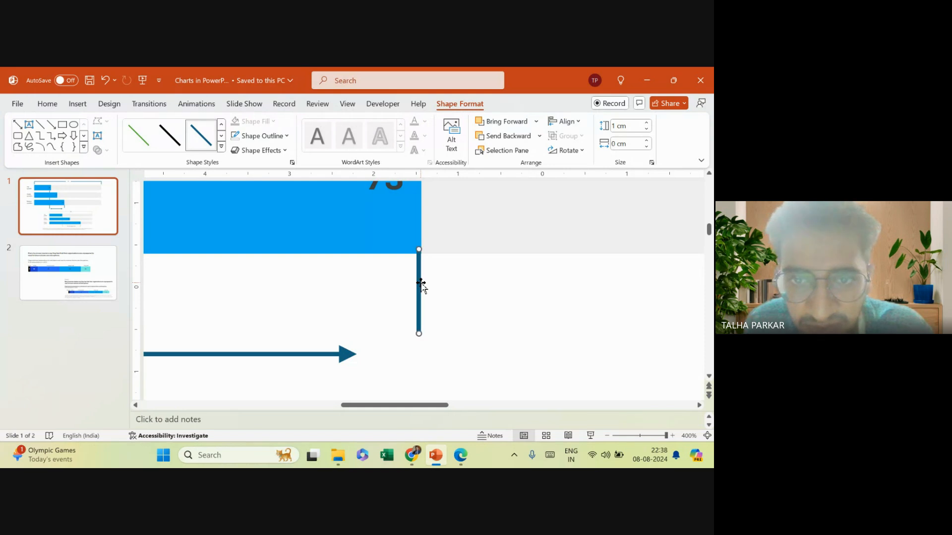
pyautogui.moveTo(418, 333); pyautogui.dragTo(418, 355)
# Stretch the double-headed arrow's right end to the short tick, making it 4.94 cm long, and send the tick to the back.
pyautogui.click(355, 355)
pyautogui.moveTo(355, 355); pyautogui.dragTo(419, 354)
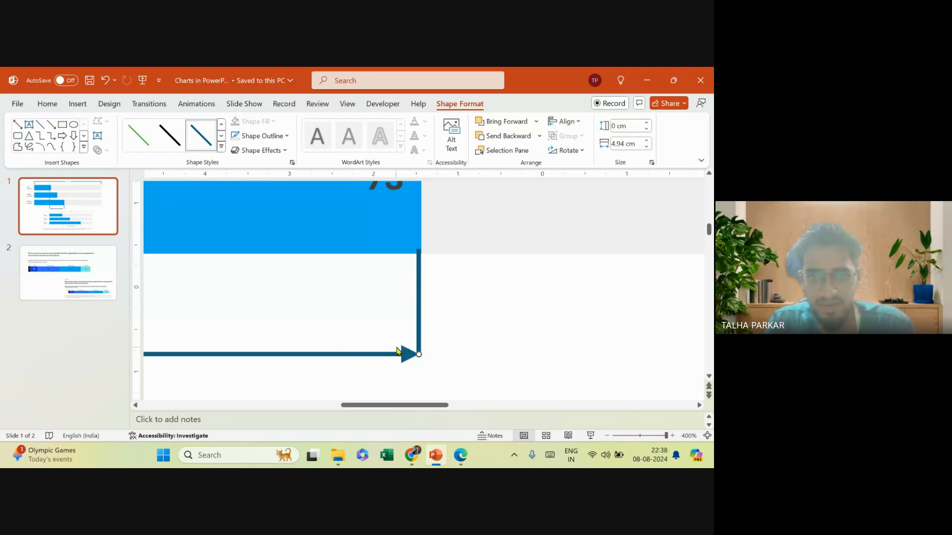
pyautogui.rightClick(420, 302)
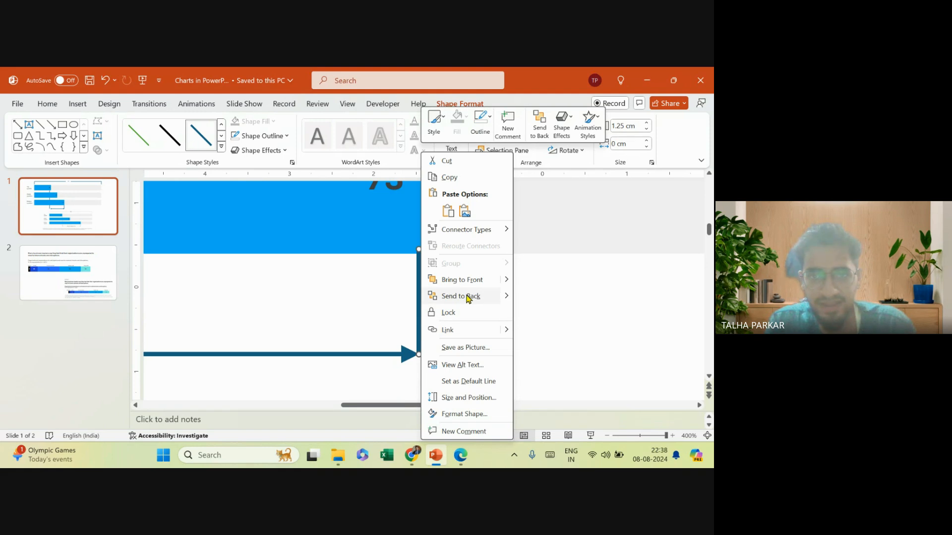
pyautogui.click(468, 297)
# Extend the double-headed arrow's left end to the long vertical line, making the arrow 5.12 cm wide.
pyautogui.scroll(-5, 430, 298)
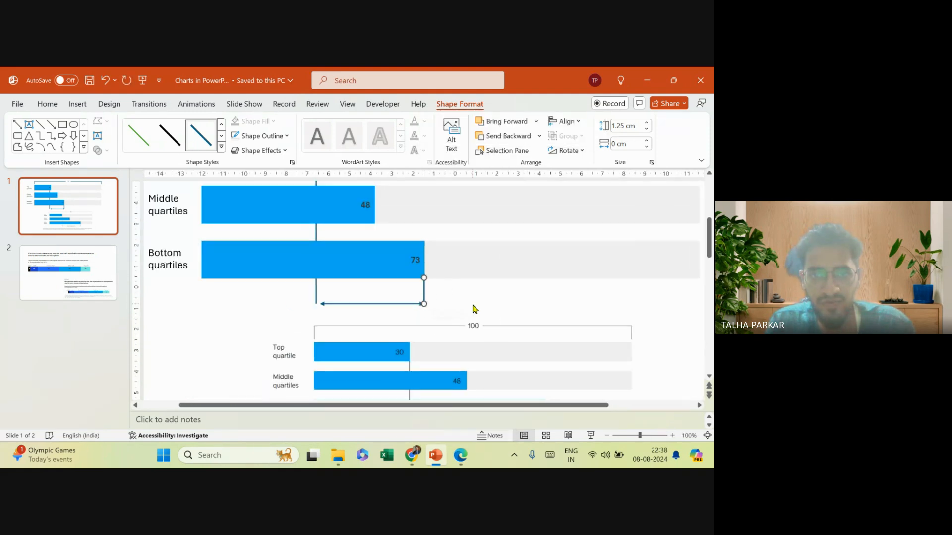
pyautogui.click(320, 305)
pyautogui.scroll(4, 320, 305)
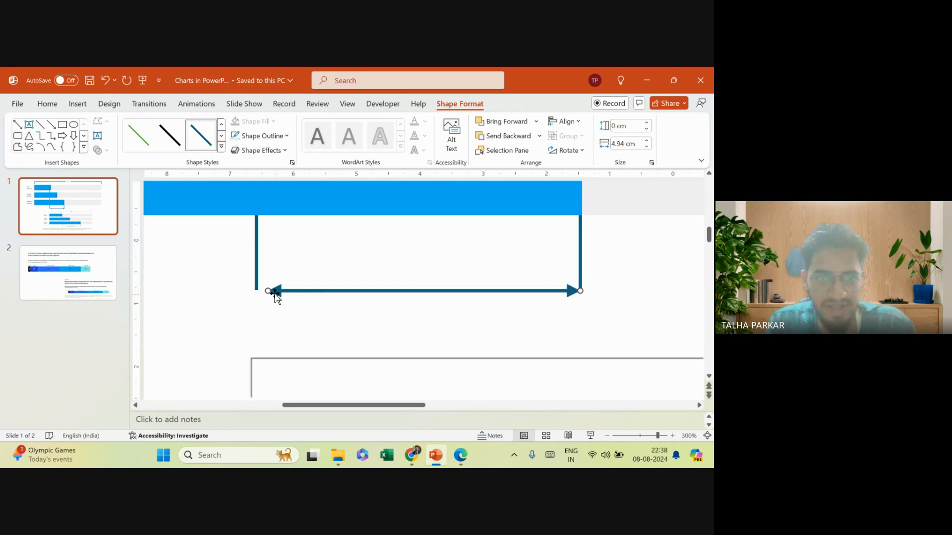
pyautogui.moveTo(268, 291); pyautogui.dragTo(256, 292)
# Duplicate the upper bracket's "100" label and centre the copy on the double-headed arrow below the Bottom quartiles bar.
pyautogui.scroll(-8, 257, 291)
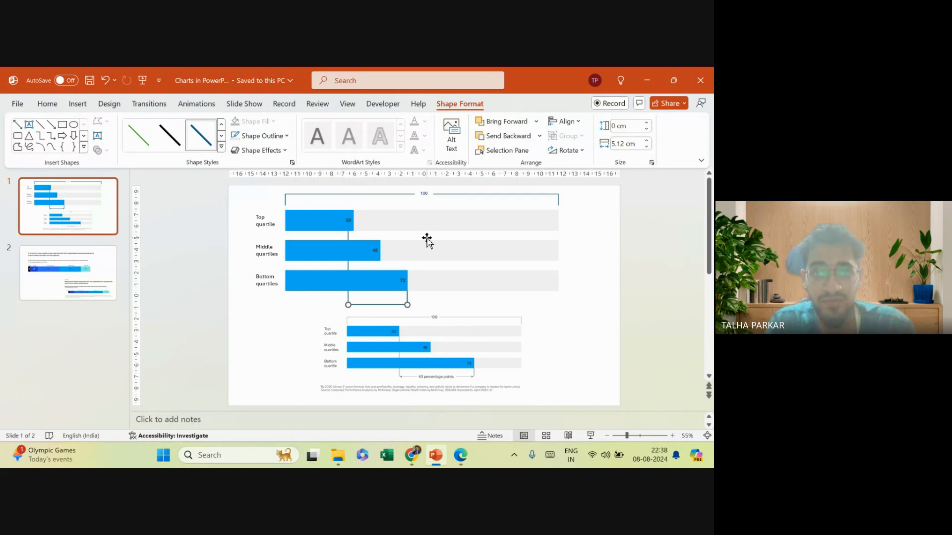
pyautogui.click(426, 195)
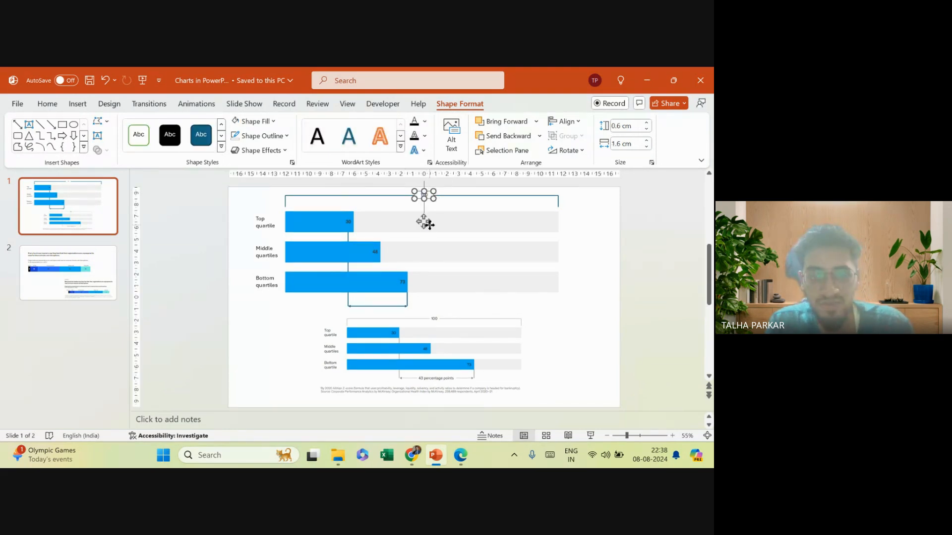
pyautogui.hotkey('ctrl', 'd')
pyautogui.moveTo(429, 228); pyautogui.dragTo(405, 305)
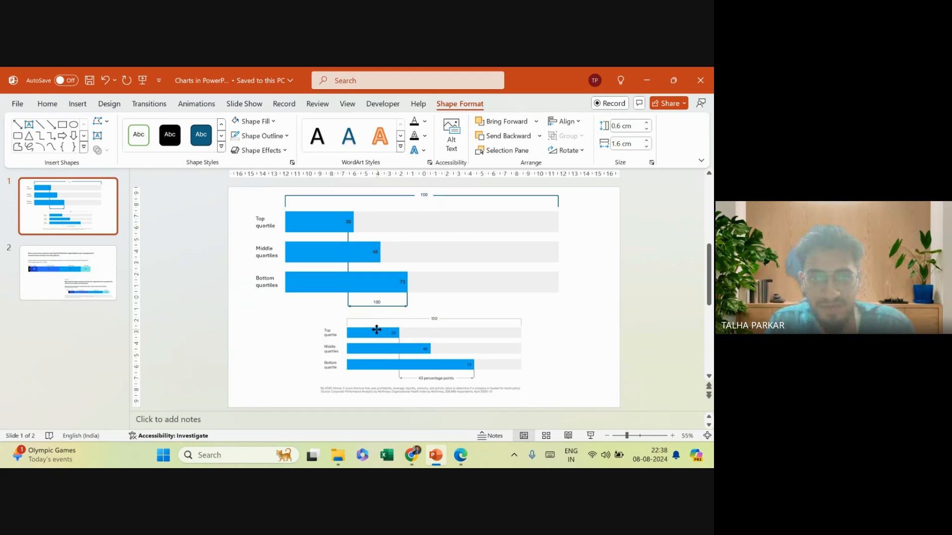
pyautogui.moveTo(378, 334); pyautogui.dragTo(378, 333)
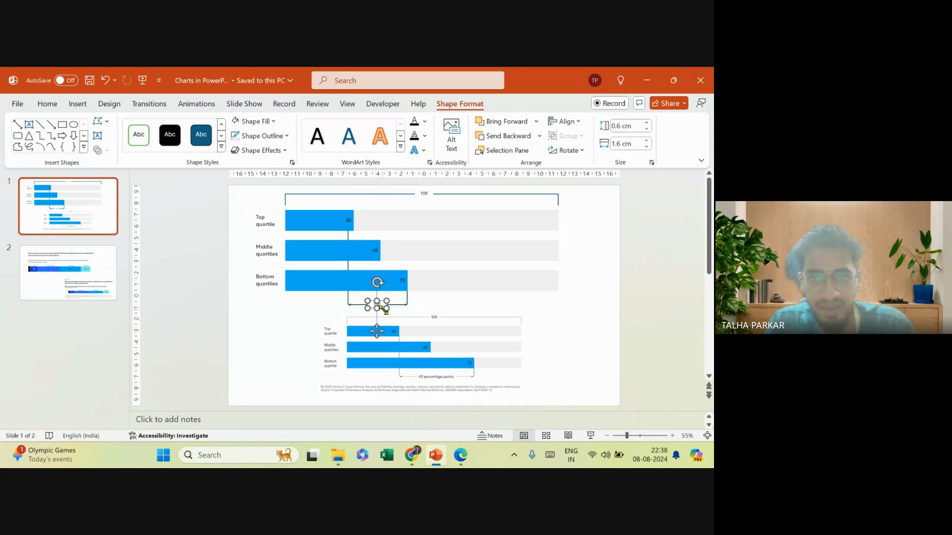
# Replace the copied label's text with "43 Percentage Points".
pyautogui.hotkey('ctrl', 'a')
pyautogui.click(272, 335)
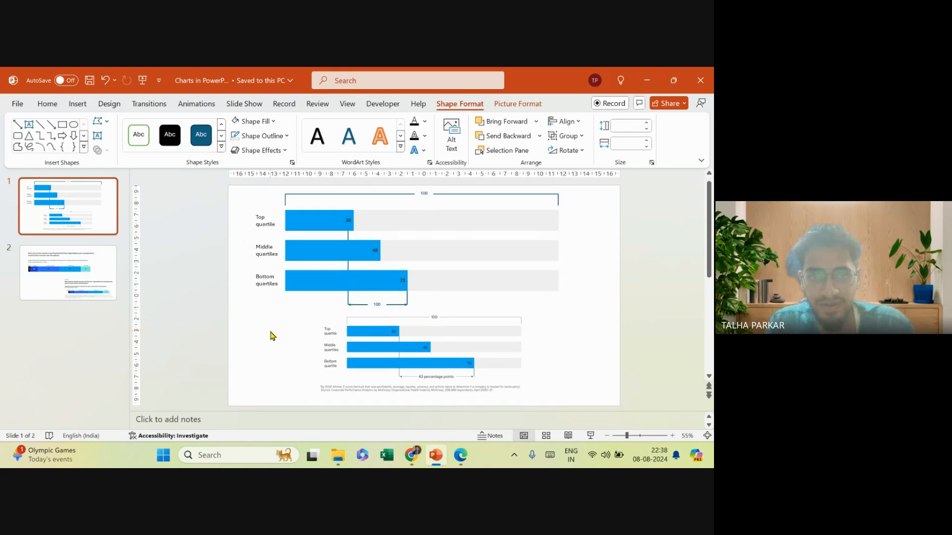
pyautogui.hotkey('ctrl', 'a')
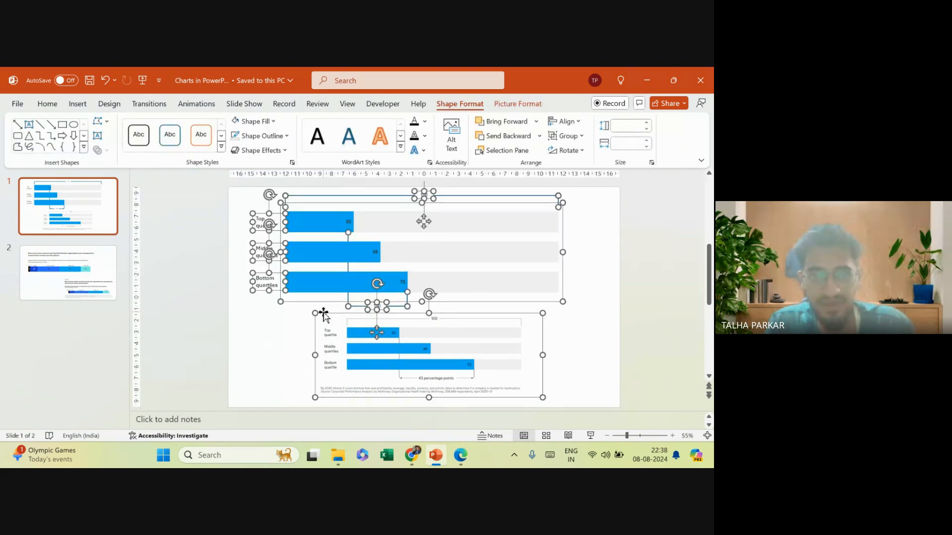
pyautogui.scroll(10, 274, 335)
pyautogui.click(257, 355)
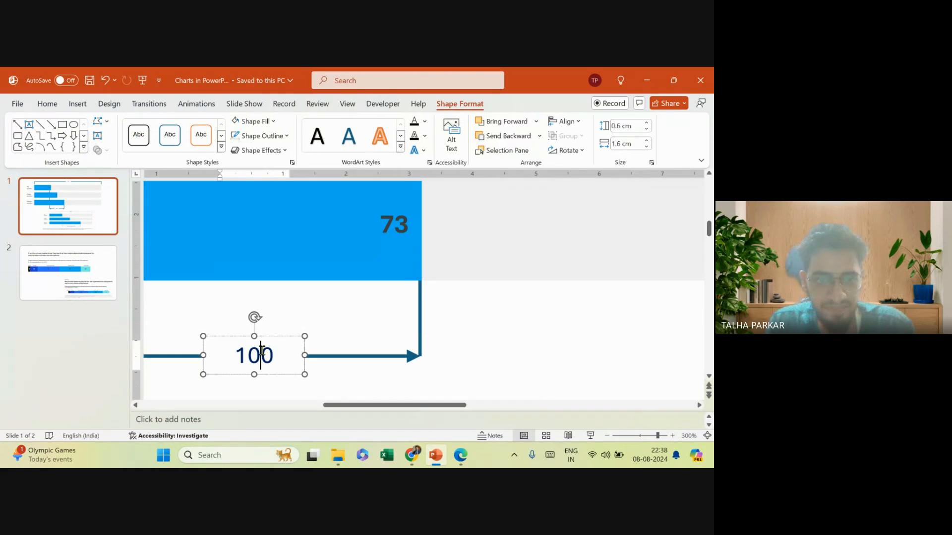
pyautogui.doubleClick(261, 350)
pyautogui.write('43 Pe')
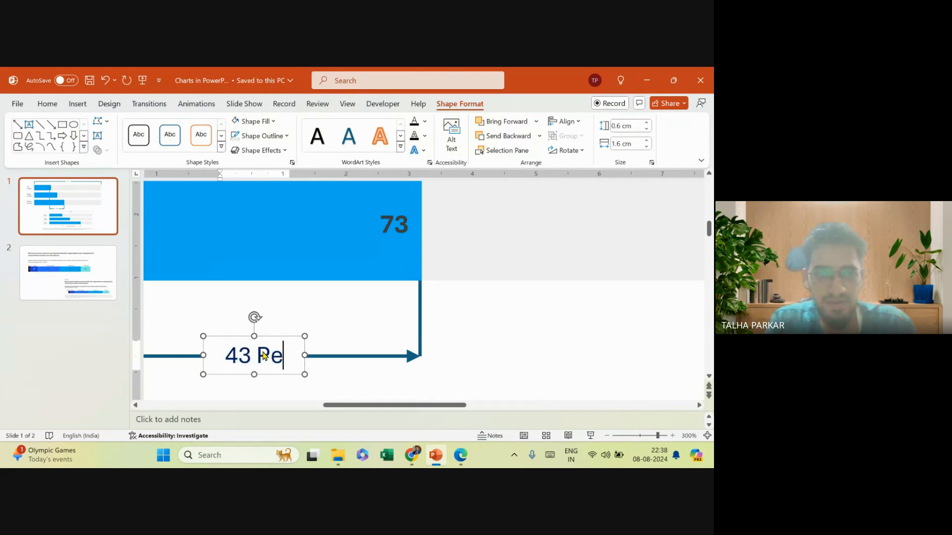
pyautogui.write('rcentage Points')
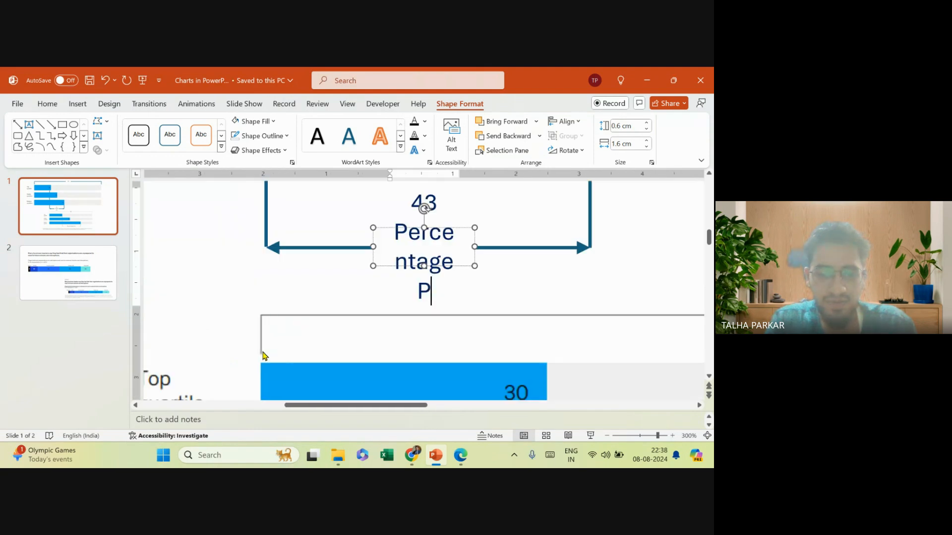
# Reduce the "43 Percentage Points" label's font size until its text fits inside the box on two lines.
pyautogui.hotkey('ctrl', 'a')
pyautogui.hotkey('ctrl', '[')
pyautogui.hotkey('ctrl', '[')
pyautogui.hotkey('ctrl', '[')
pyautogui.hotkey('ctrl', '[')
pyautogui.hotkey('ctrl', '[')
pyautogui.hotkey('ctrl', '[')
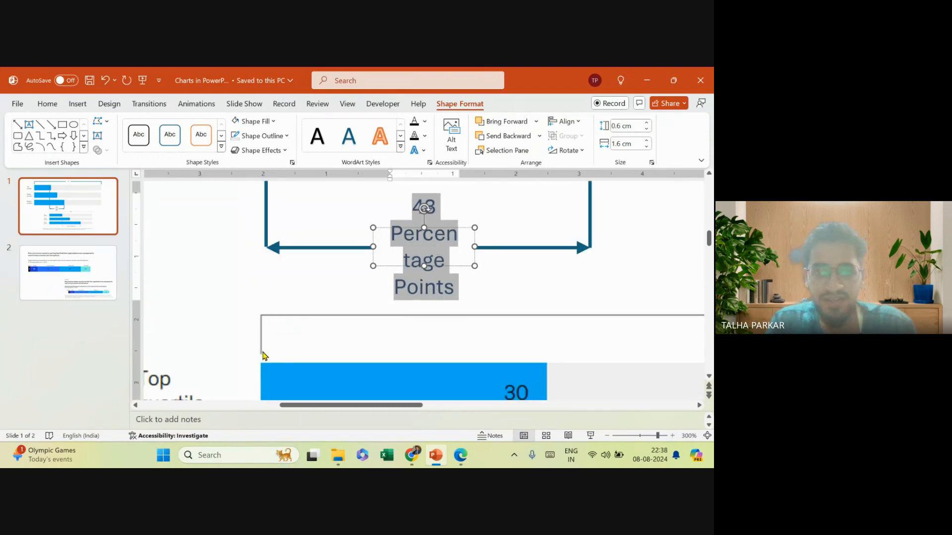
pyautogui.hotkey('ctrl', '[')
pyautogui.hotkey('ctrl', '[')
pyautogui.hotkey('ctrl', '[')
pyautogui.hotkey('ctrl', '[')
pyautogui.hotkey('ctrl', '[')
pyautogui.hotkey('ctrl', '[')
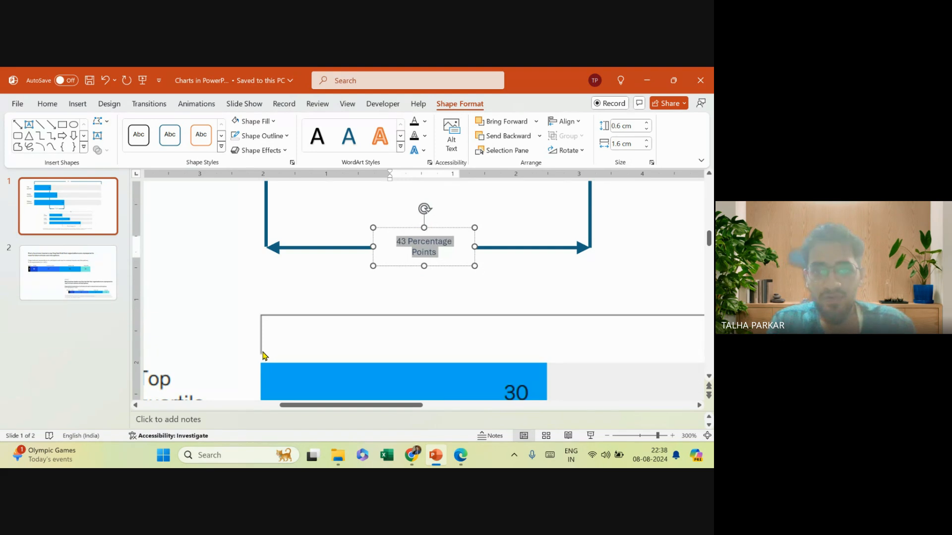
pyautogui.hotkey('ctrl', ']')
pyautogui.hotkey('ctrl', ']')
pyautogui.hotkey('ctrl', ']')
pyautogui.hotkey('ctrl', ']')
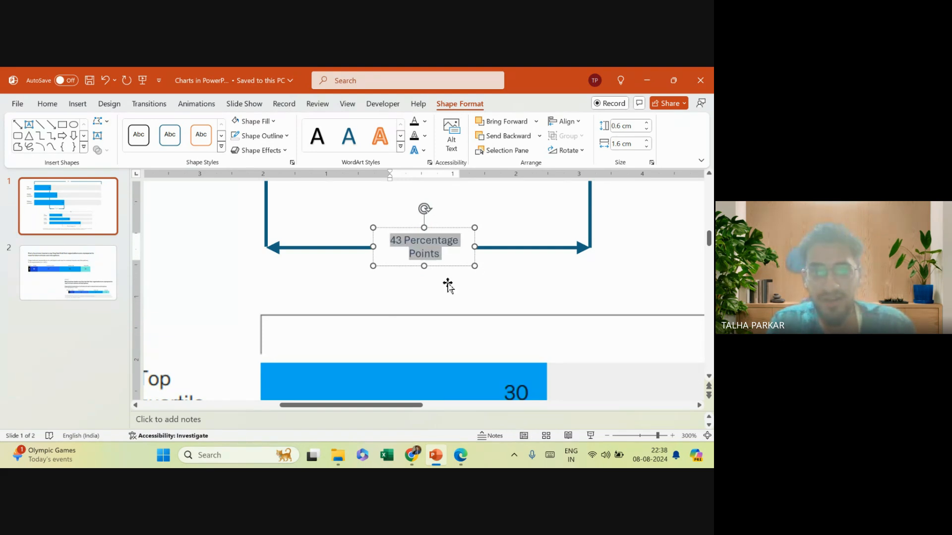
# Widen the percentage-points label box to 2.6 cm so its text fits on one line, and adjust its font size.
pyautogui.moveTo(474, 247); pyautogui.dragTo(519, 246)
pyautogui.moveTo(376, 248); pyautogui.dragTo(353, 248)
pyautogui.moveTo(416, 267); pyautogui.dragTo(409, 267)
pyautogui.tripleClick(423, 246)
pyautogui.hotkey('ctrl', 'shift', '.')
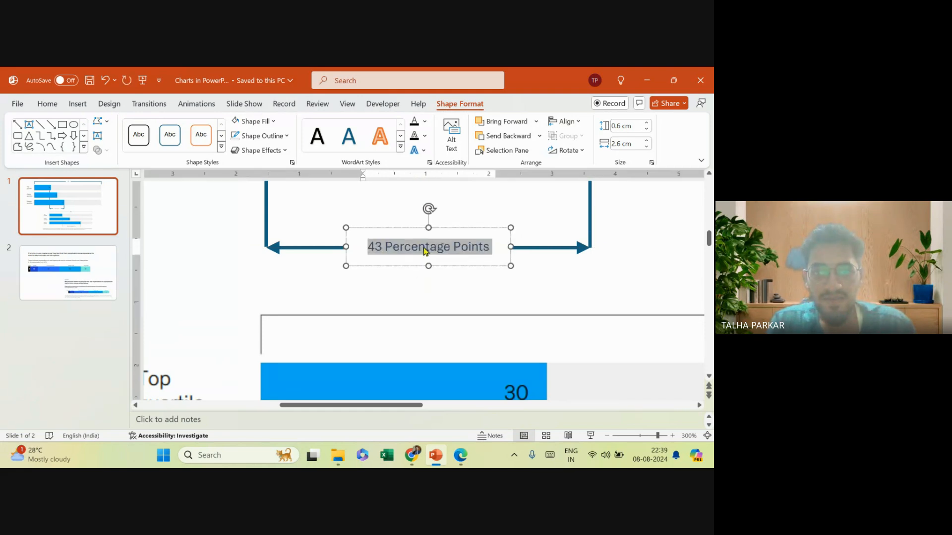
pyautogui.hotkey('ctrl', 'shift', '.')
pyautogui.hotkey('ctrl', 'shift', ',')
pyautogui.scroll(-5, 424, 251)
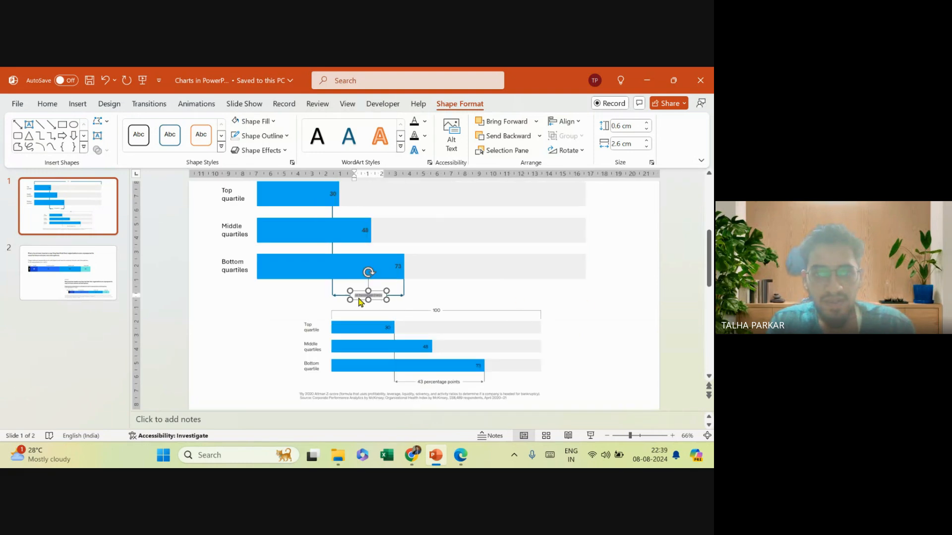
pyautogui.scroll(1, 475, 302)
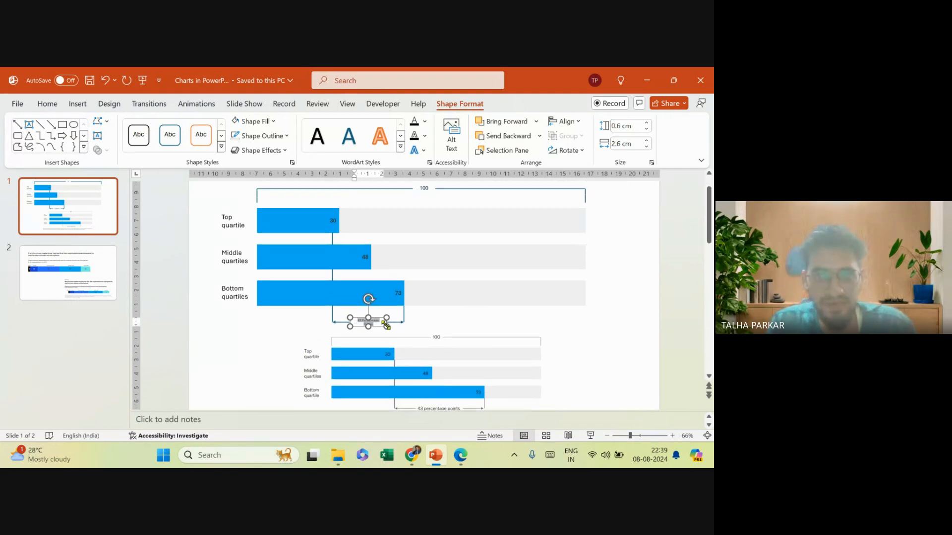
pyautogui.press('Escape')
pyautogui.press('Escape')
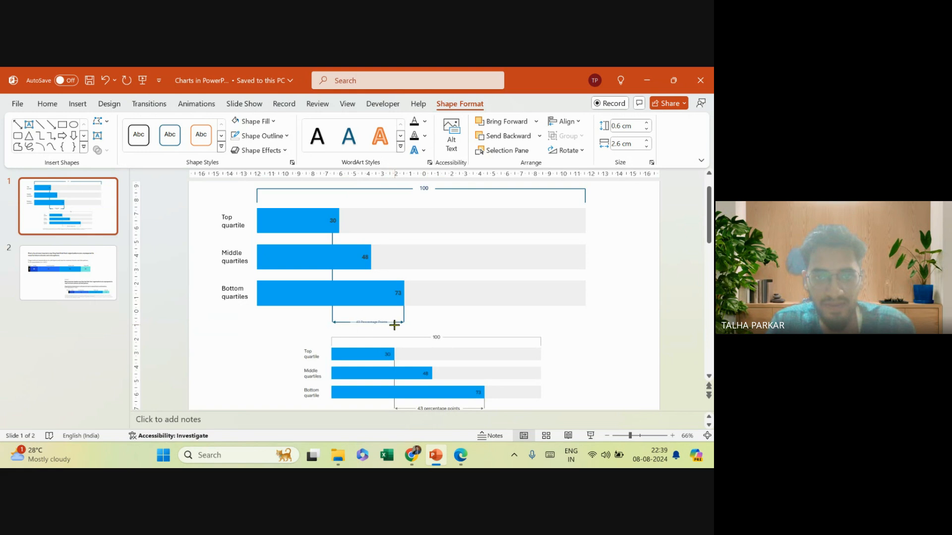
# Enlarge the percentage-points label's text, resize its box to 0.51 by 3.8 cm, and centre it on the arrow.
pyautogui.click(394, 325)
pyautogui.click(376, 323)
pyautogui.hotkey('ctrl', 'shift', '.')
pyautogui.hotkey('ctrl', 'shift', '.')
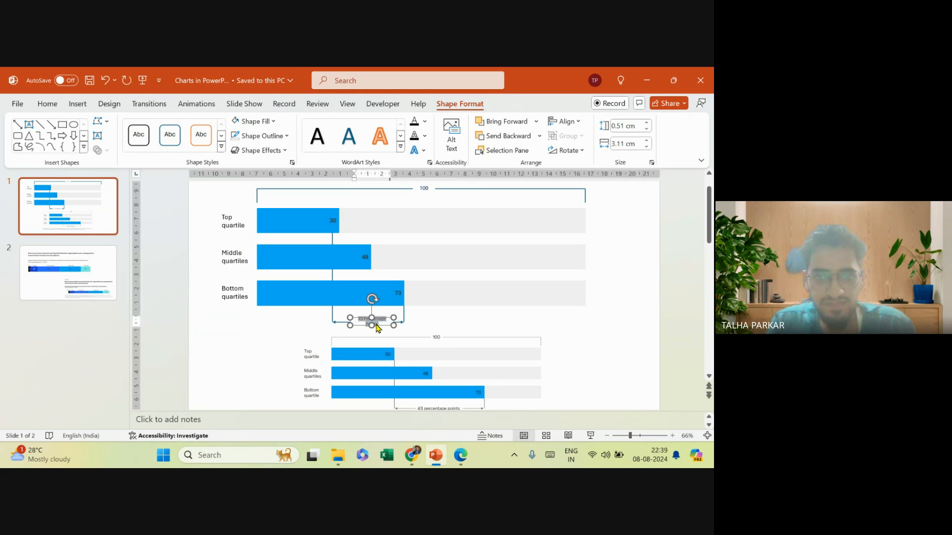
pyautogui.moveTo(351, 324); pyautogui.dragTo(381, 324)
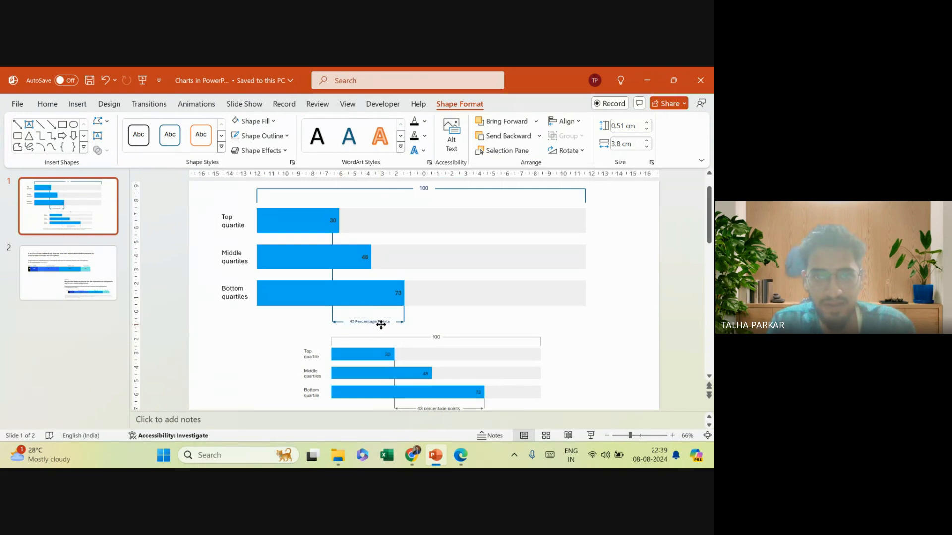
pyautogui.scroll(10, 381, 325)
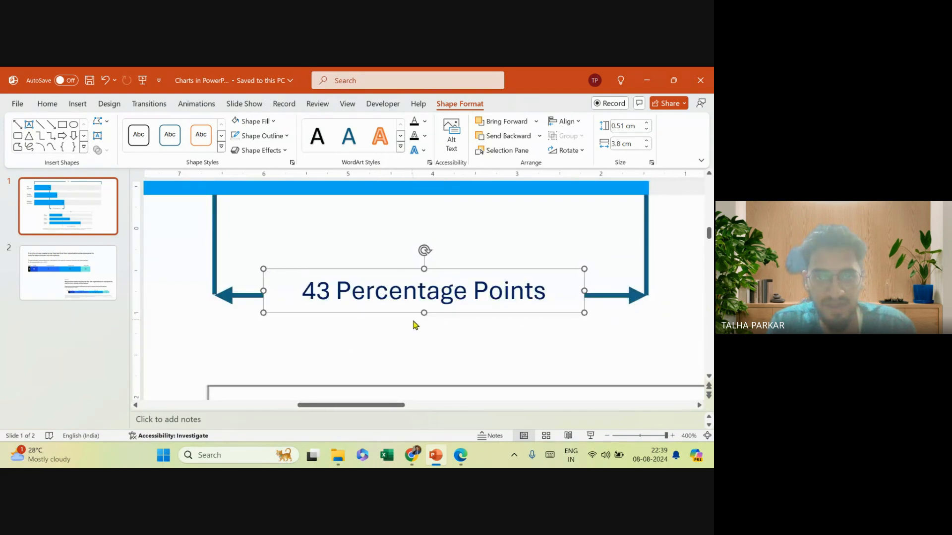
pyautogui.moveTo(460, 314); pyautogui.dragTo(467, 314)
# Preview the slide as a slide show to compare the recreated chart with the reference image, and return to editing.
pyautogui.scroll(-10, 467, 314)
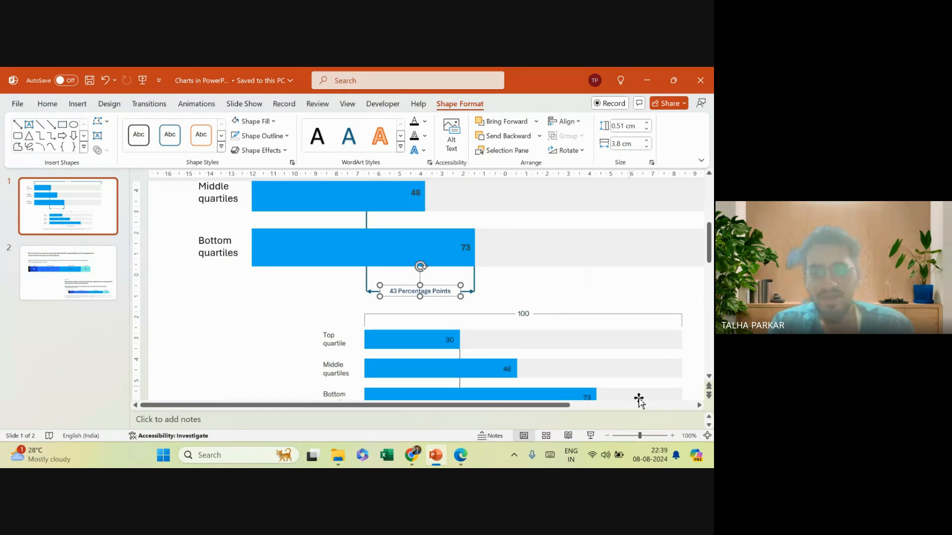
pyautogui.click(594, 435)
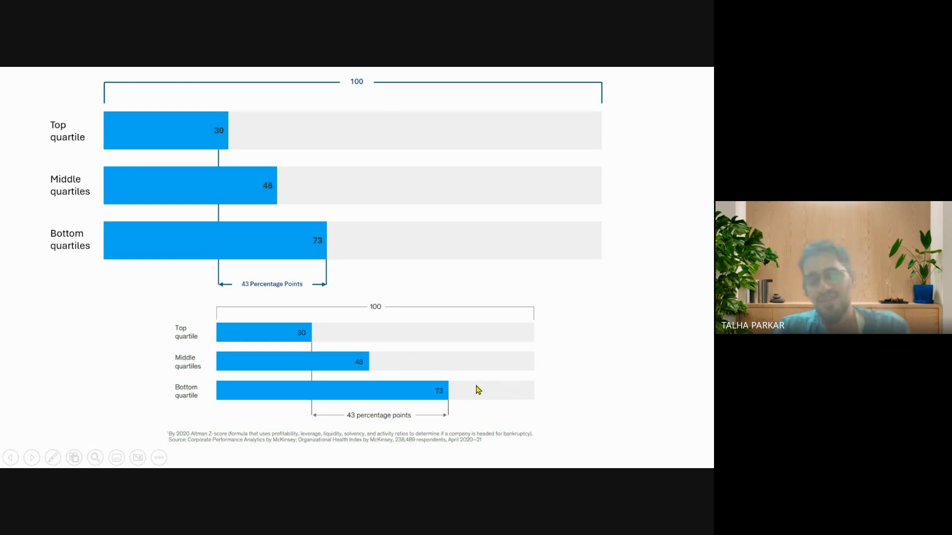
pyautogui.press('Escape')
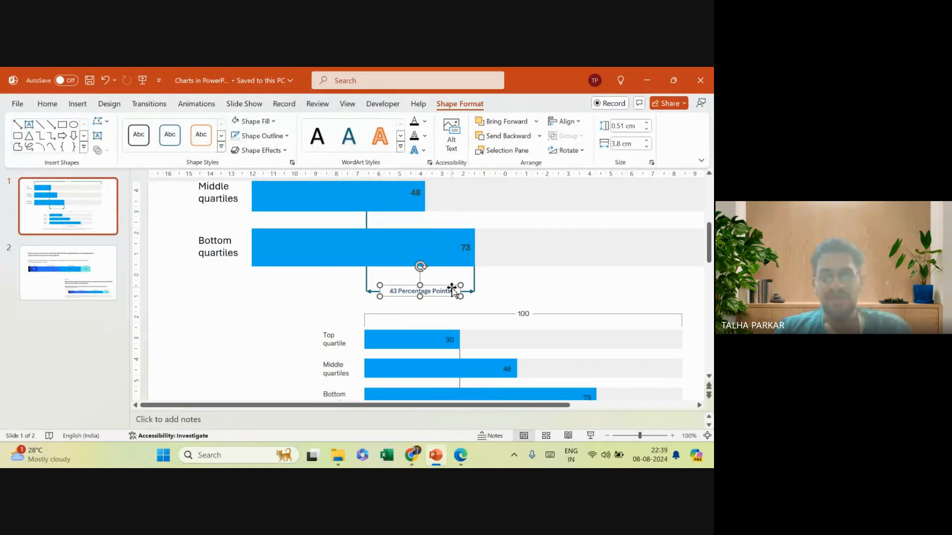
pyautogui.scroll(-5, 452, 290)
pyautogui.click(518, 210)
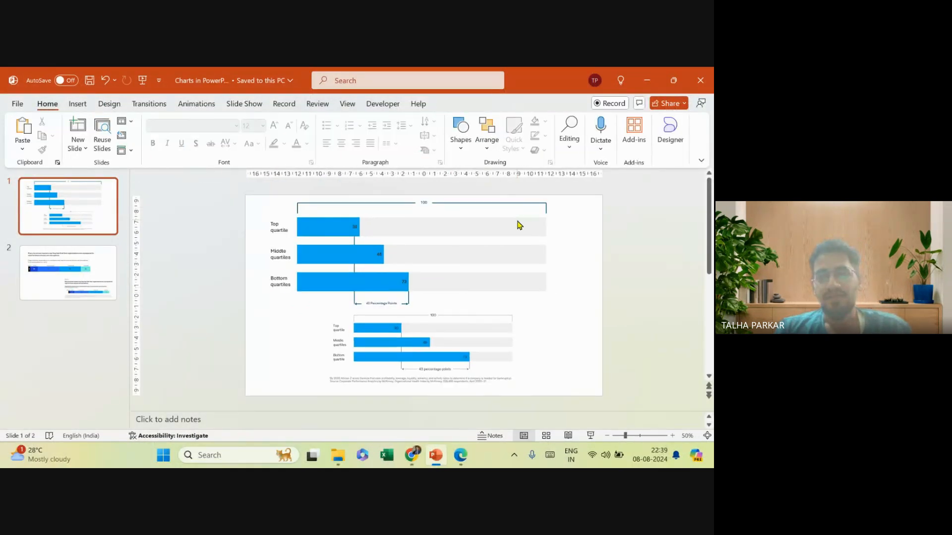
pyautogui.click(615, 229)
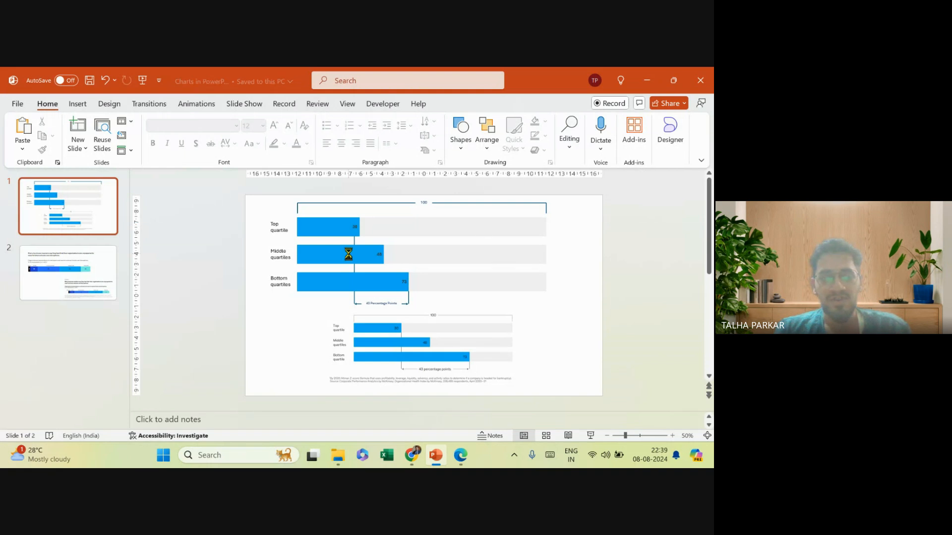
pyautogui.scroll(1, 262, 336)
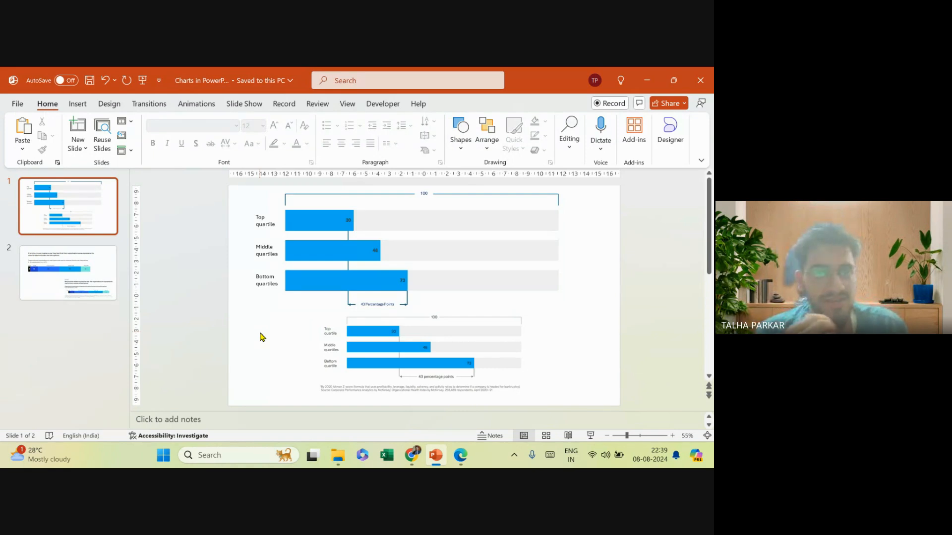
# Switch to The State of Organizations 2023 report in Chrome and look through its exhibits up to the Exhibit 4 remote-work donut chart.
pyautogui.hotkey('alt', 'Tab')
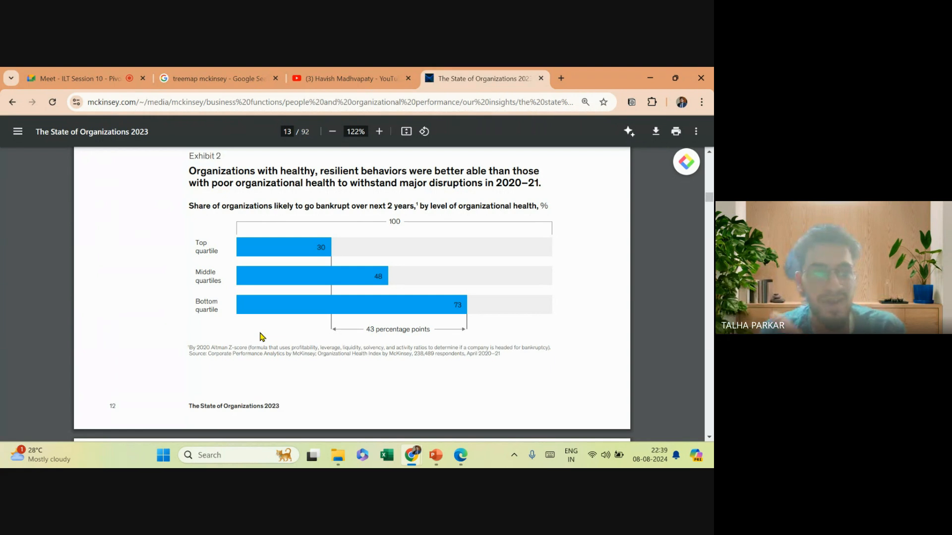
pyautogui.keyDown('ctrl'); pyautogui.scroll(-3, 262, 337); pyautogui.keyUp('ctrl')
pyautogui.scroll(-4, 262, 337)
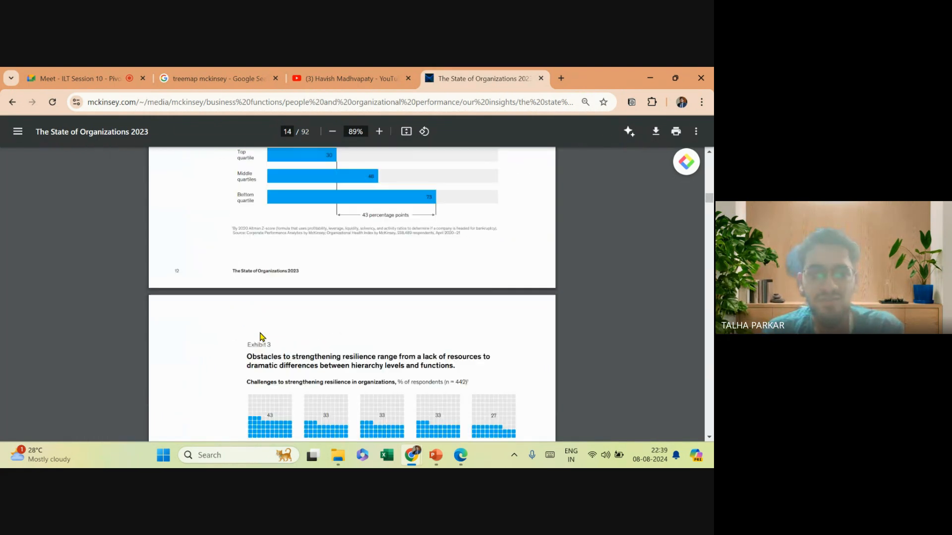
pyautogui.scroll(-15, 262, 337)
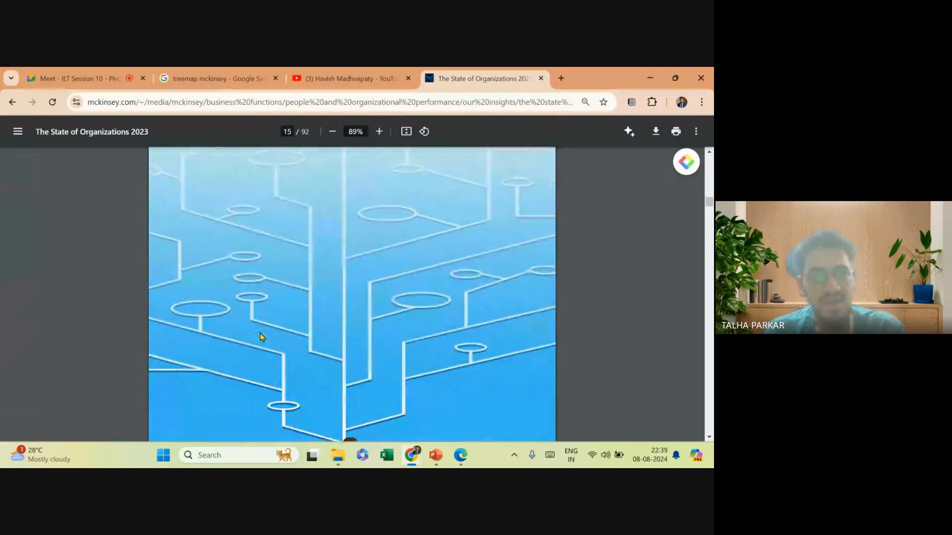
pyautogui.scroll(-20, 262, 337)
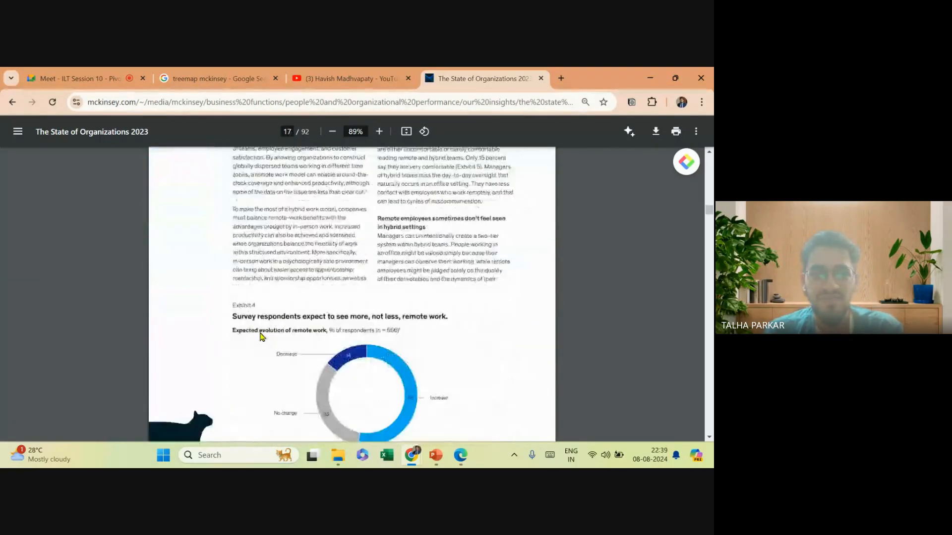
pyautogui.scroll(-10, 263, 338)
pyautogui.scroll(10, 262, 337)
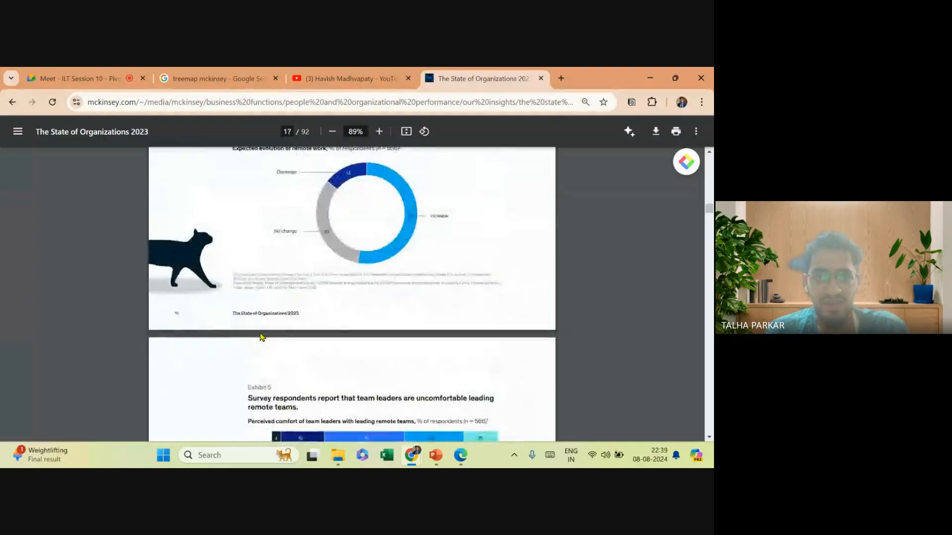
pyautogui.scroll(3, 309, 370)
pyautogui.scroll(-2, 308, 369)
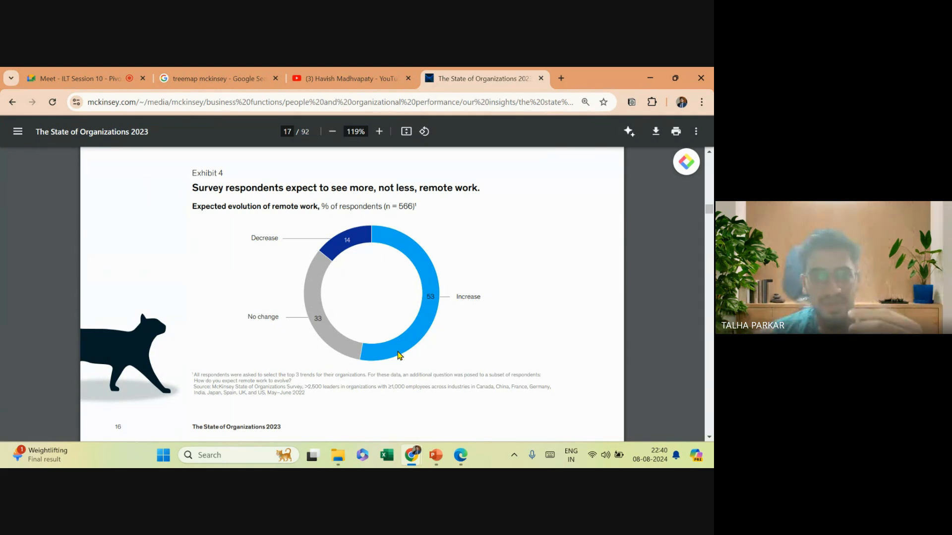
# Search Google Images for "svgz site mckinsey.com" to find more McKinsey charts.
pyautogui.click(503, 102)
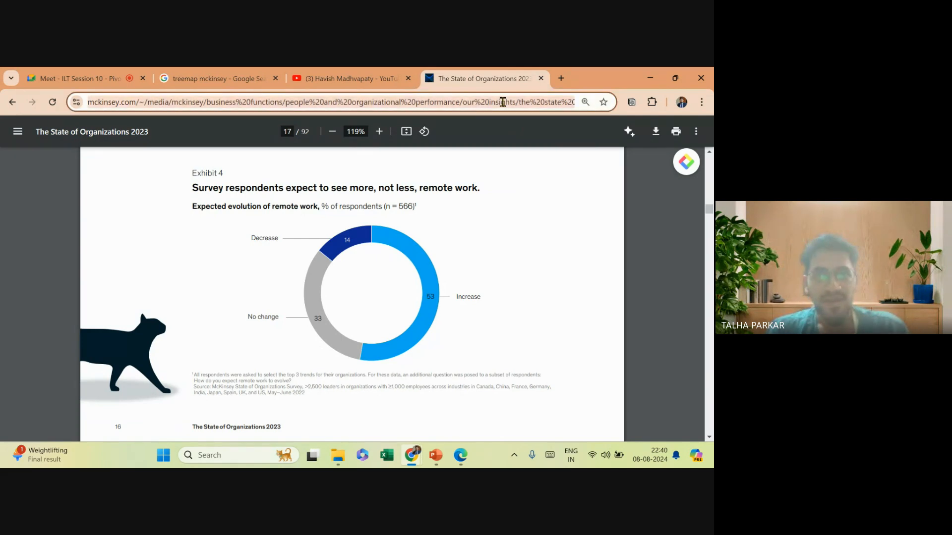
pyautogui.write('google images')
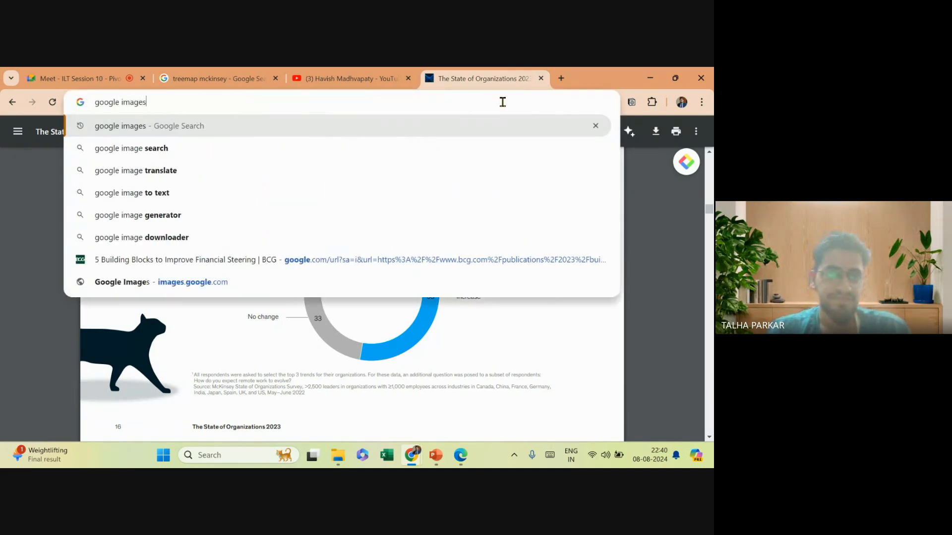
pyautogui.press('Return')
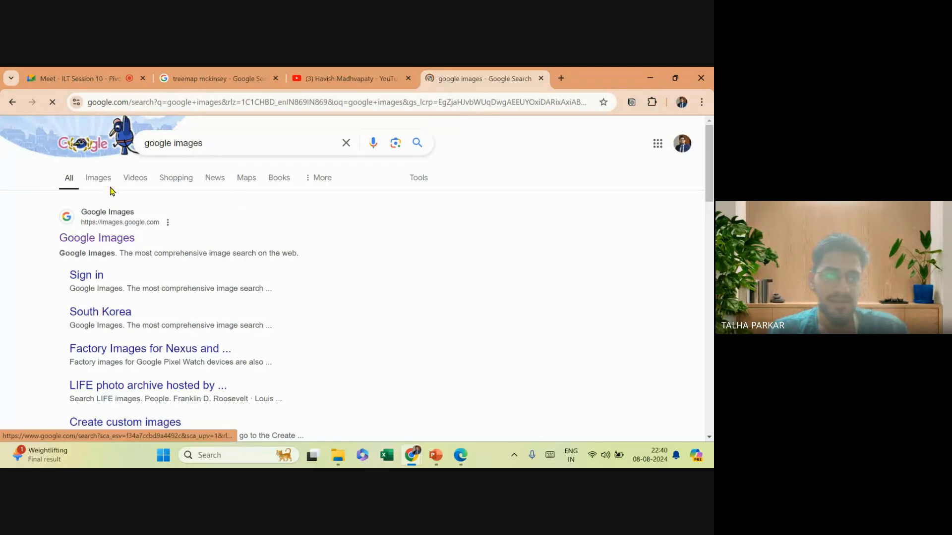
pyautogui.click(109, 187)
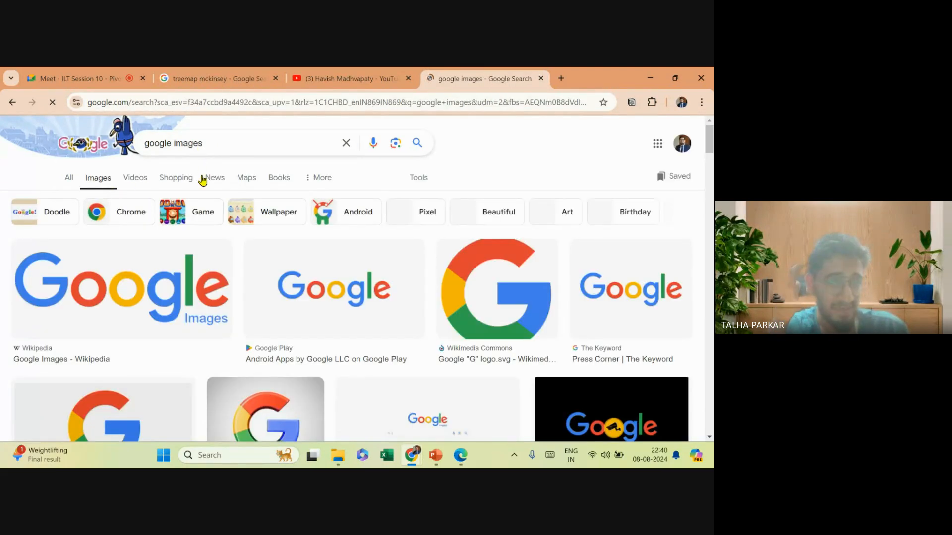
pyautogui.click(244, 154)
pyautogui.hotkey('ctrl', 'a')
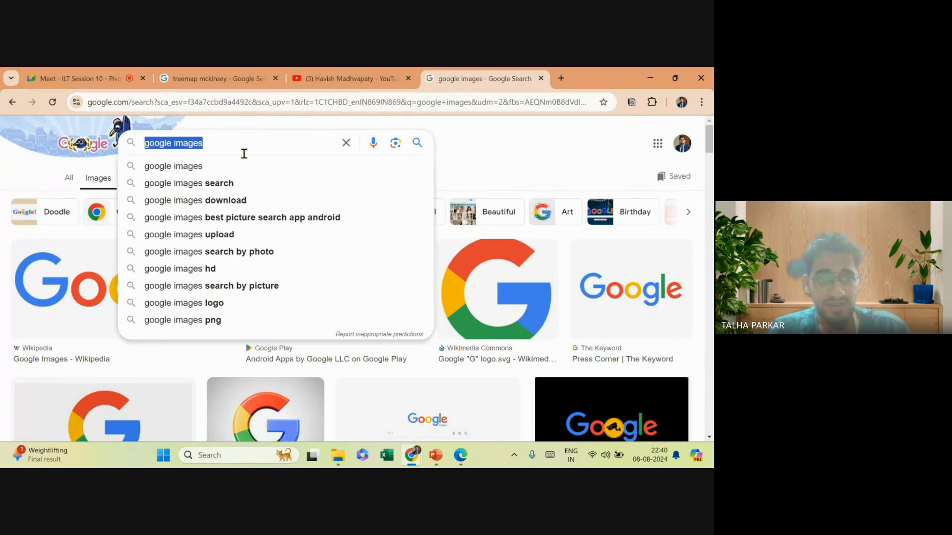
pyautogui.write('svgz')
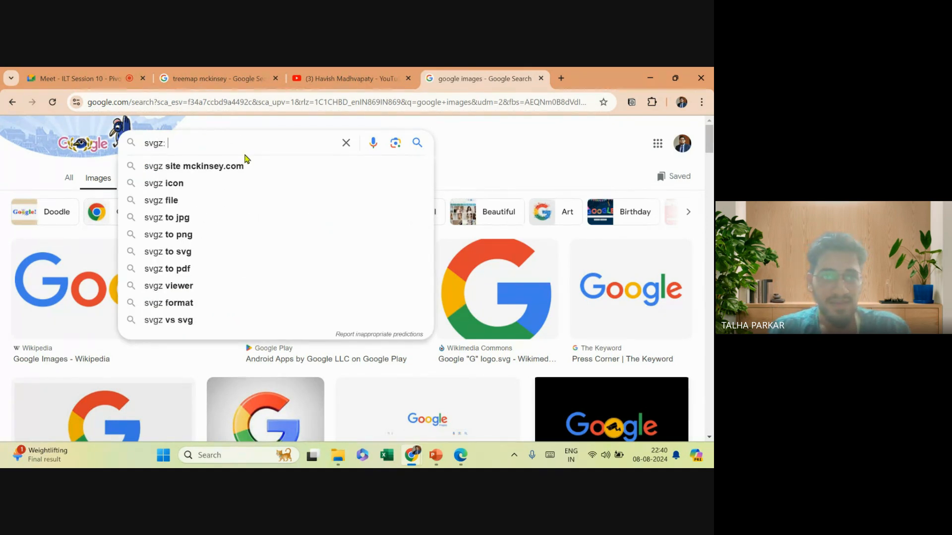
pyautogui.press('Down')
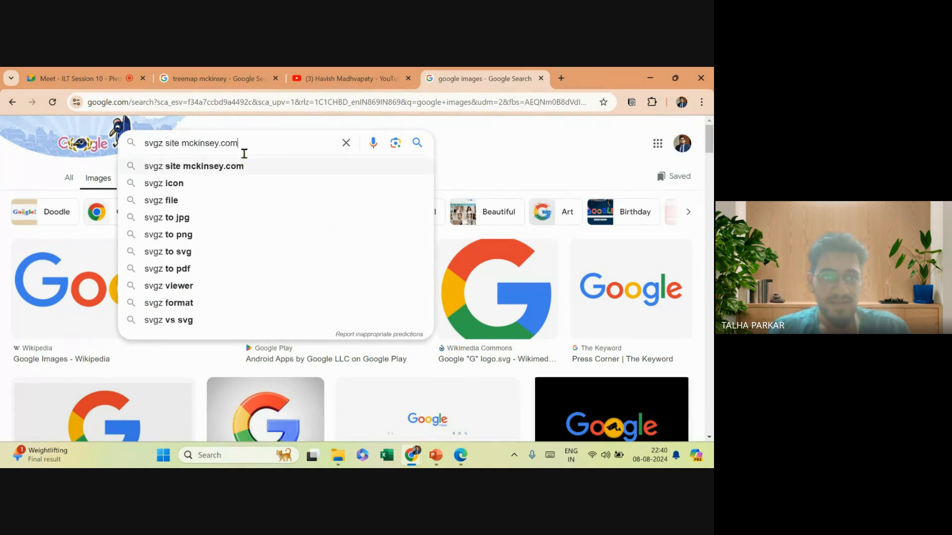
pyautogui.click(213, 171)
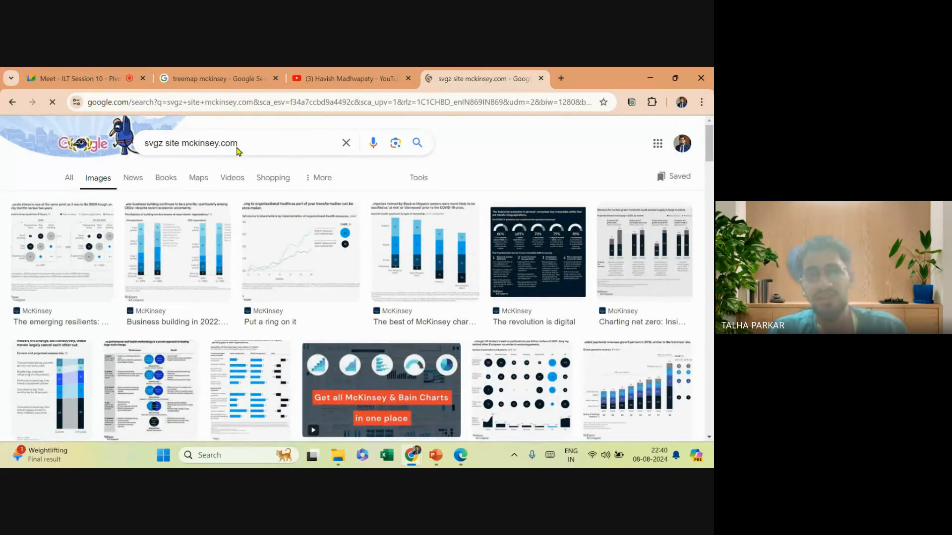
# Copy the "svgz site mckinsey.com" search phrase, send it to the Google Meet in-call chat, and close the chat.
pyautogui.click(246, 146)
pyautogui.hotkey('ctrl', 'a')
pyautogui.hotkey('ctrl', 'c')
pyautogui.click(95, 74)
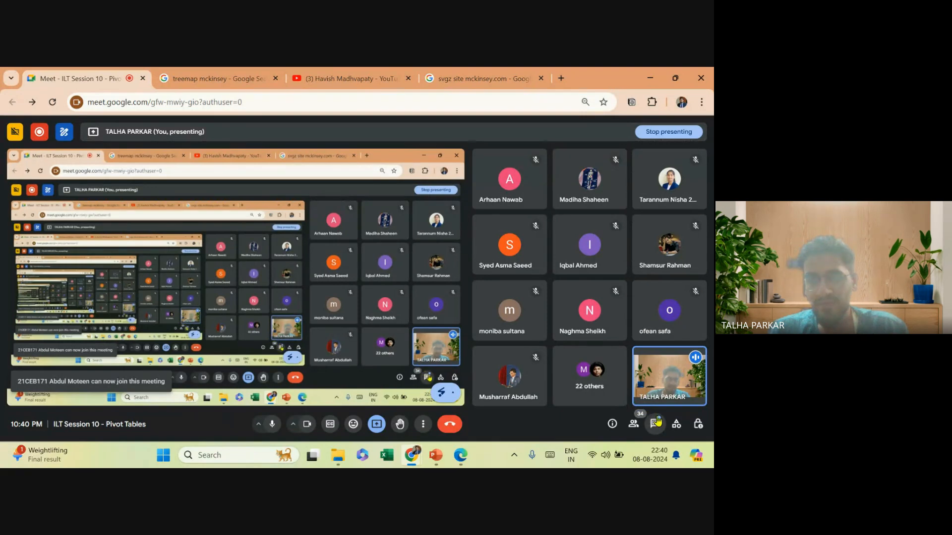
pyautogui.click(655, 422)
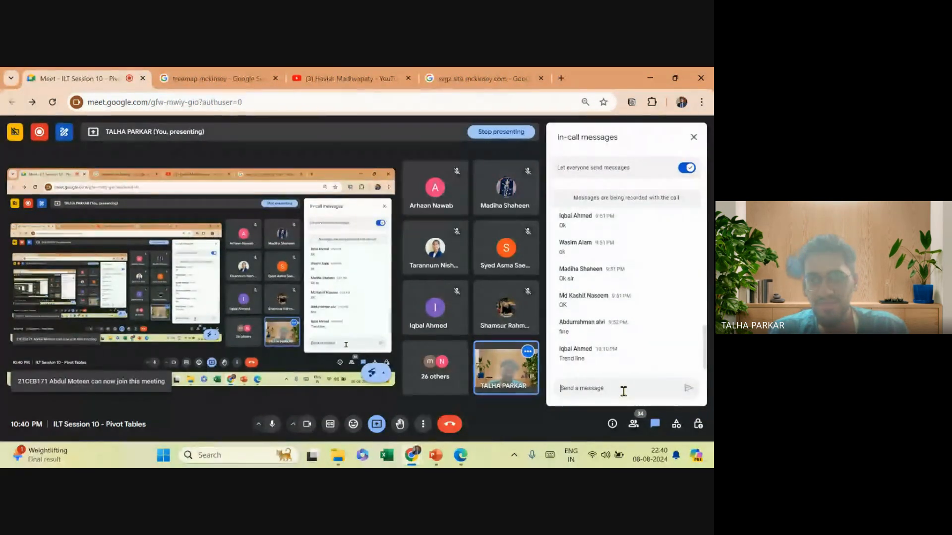
pyautogui.hotkey('ctrl', 'v')
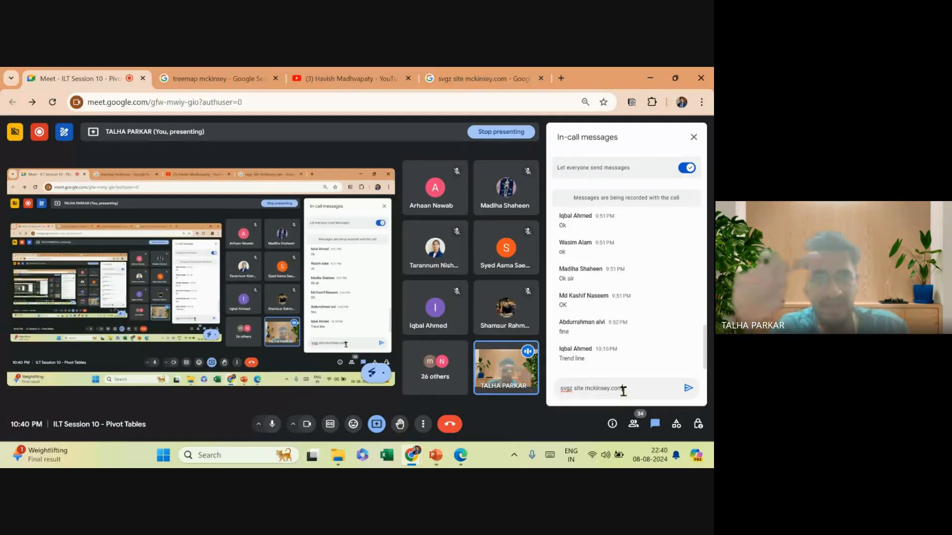
pyautogui.press('Return')
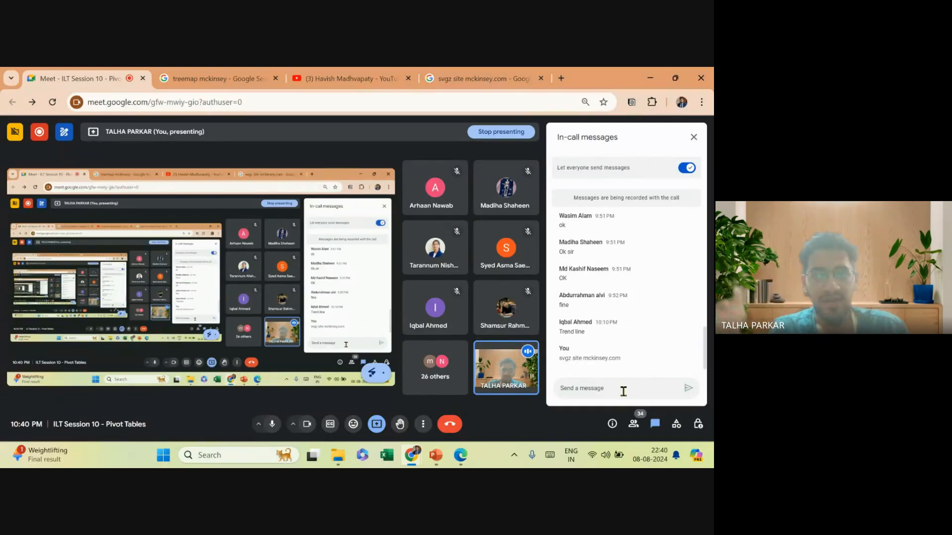
pyautogui.click(694, 138)
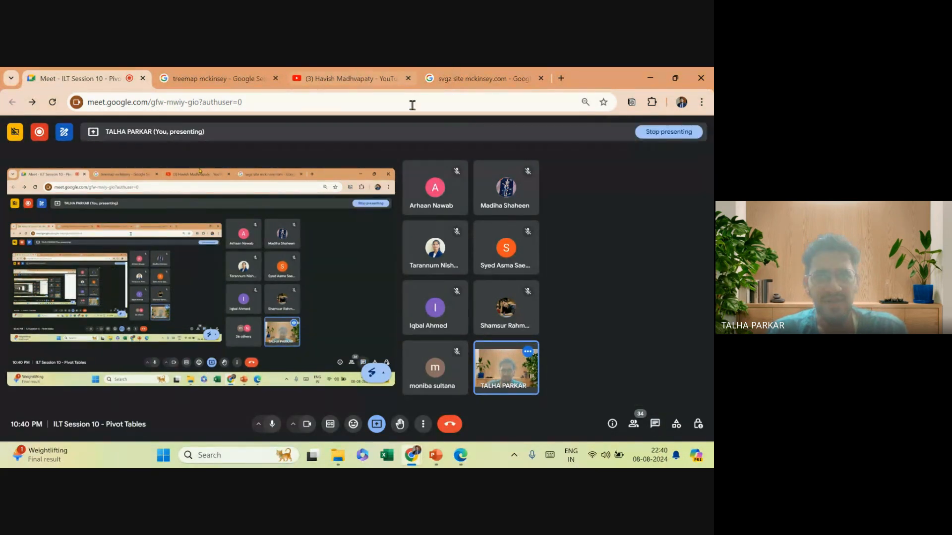
# Return to the "svgz site mckinsey.com" image results and look through the chart types they offer.
pyautogui.click(461, 79)
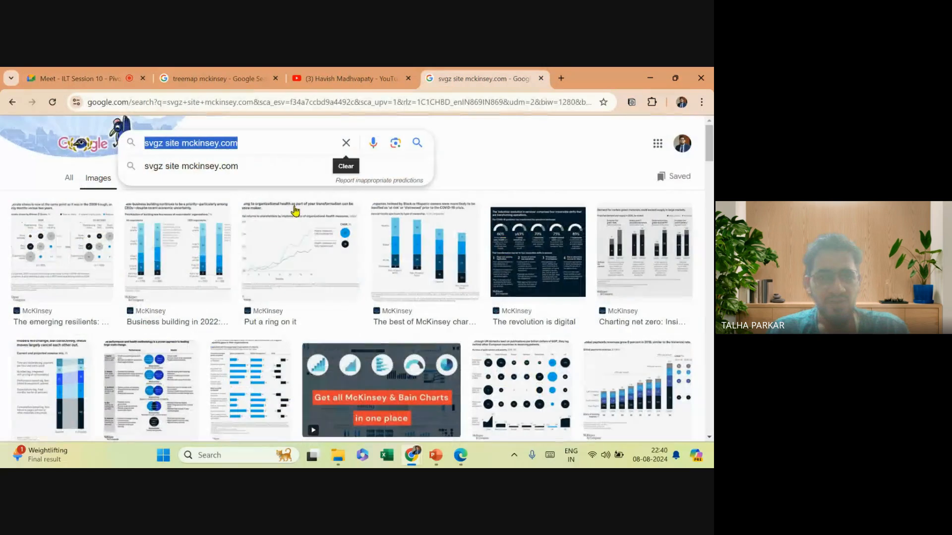
pyautogui.click(33, 180)
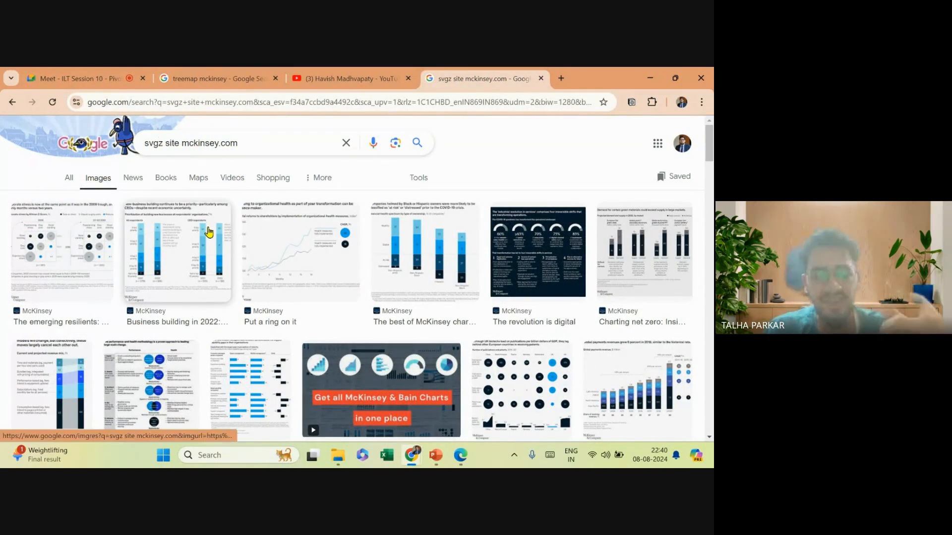
pyautogui.scroll(-2, 248, 257)
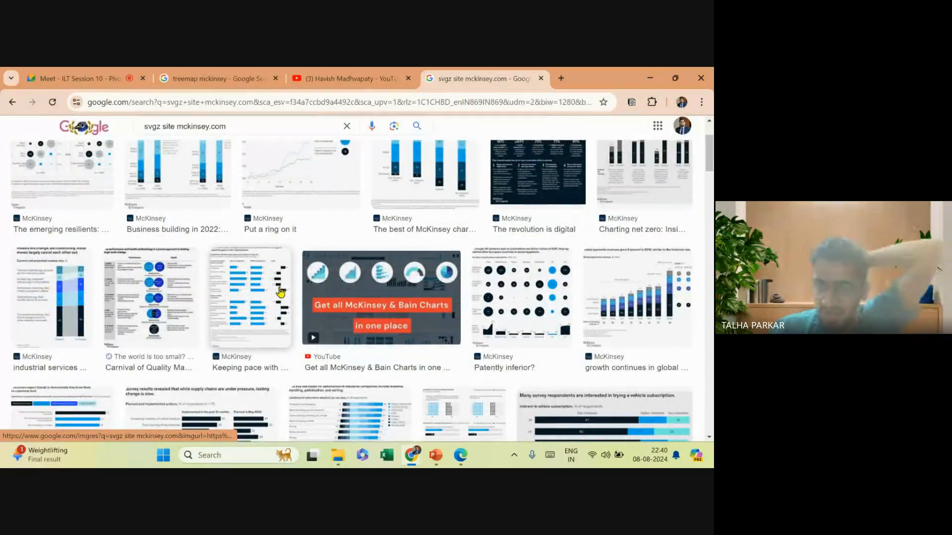
pyautogui.scroll(-4, 280, 293)
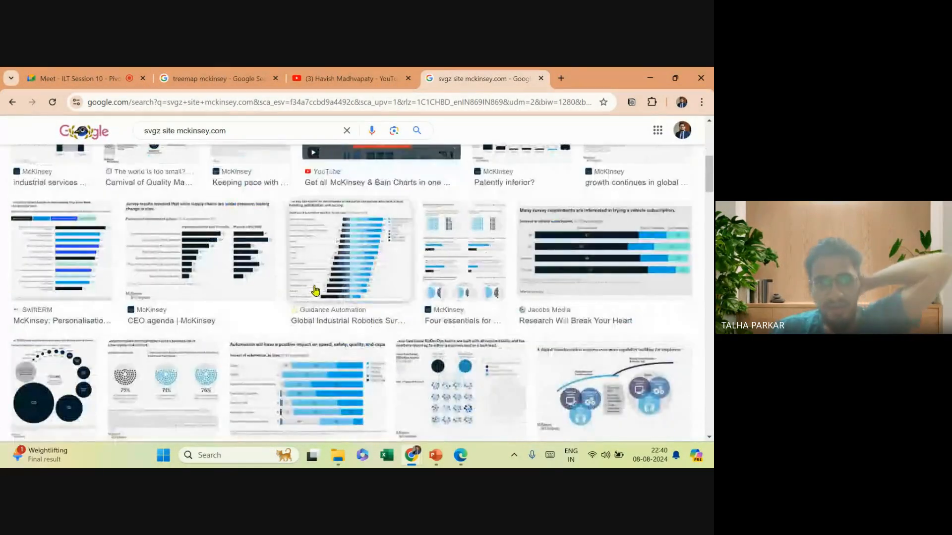
pyautogui.scroll(-4, 236, 267)
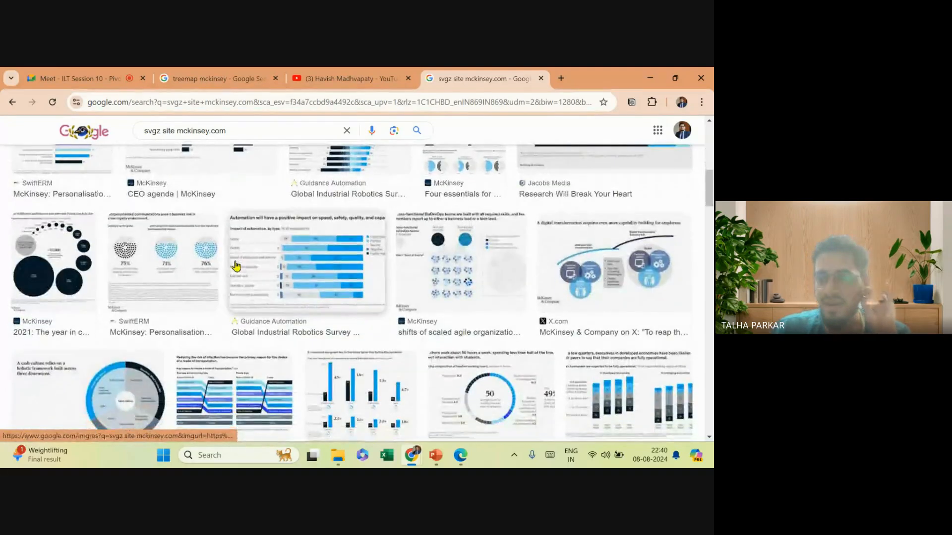
pyautogui.scroll(2, 236, 267)
pyautogui.scroll(-3, 304, 270)
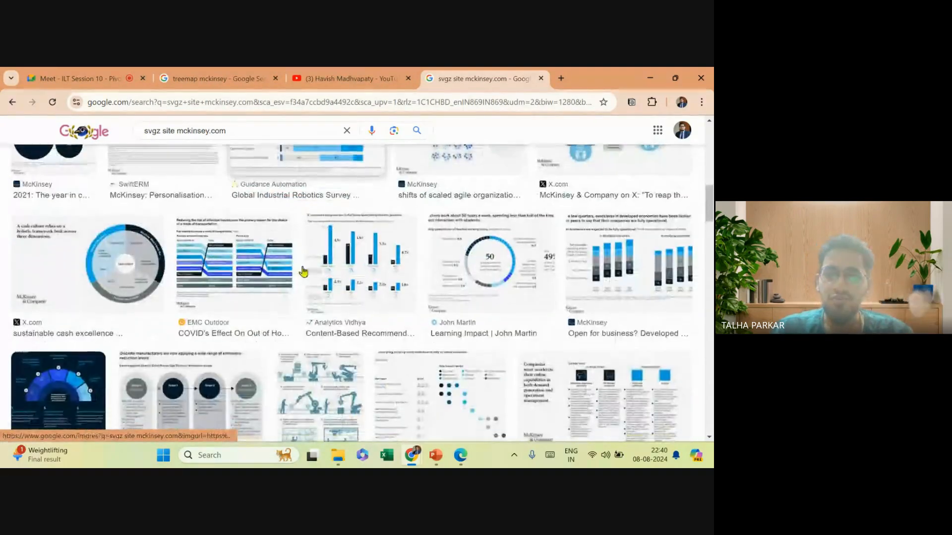
pyautogui.scroll(-3, 329, 279)
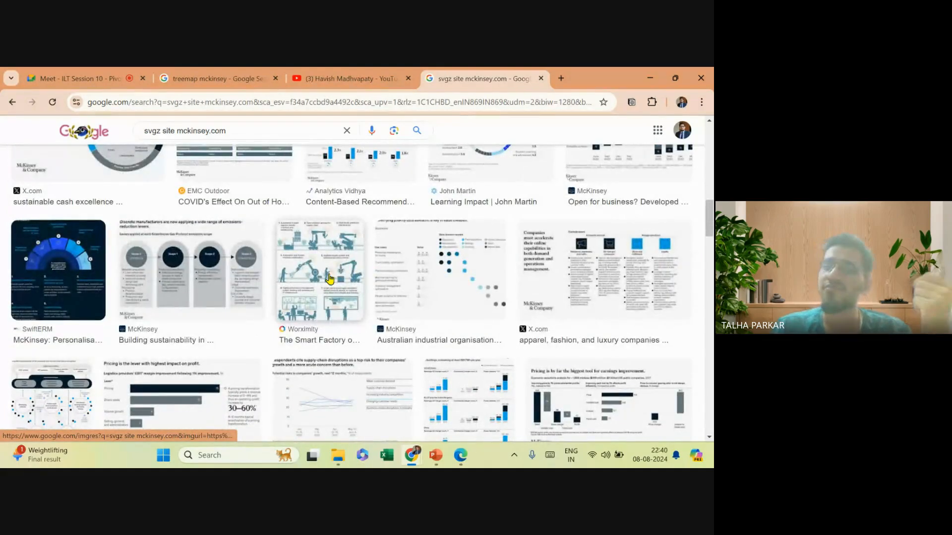
pyautogui.scroll(-3, 330, 279)
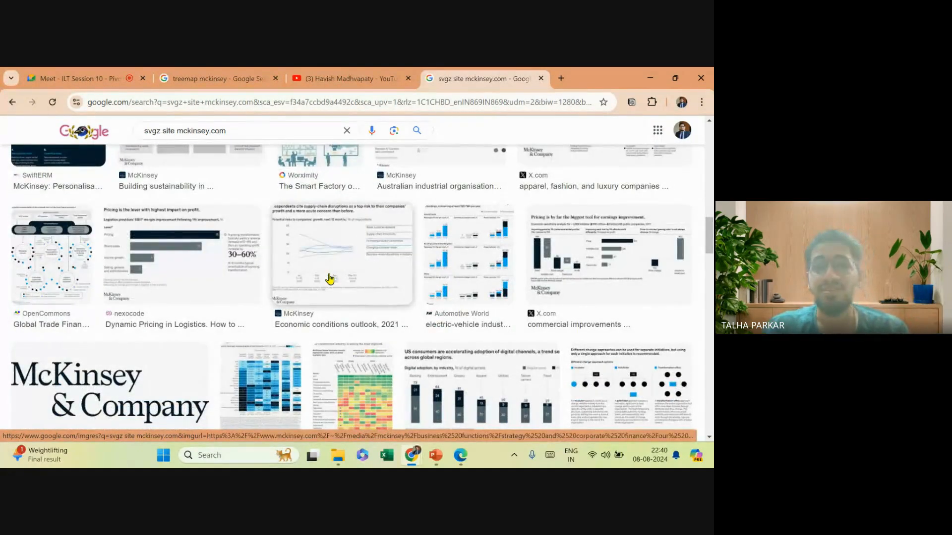
pyautogui.scroll(-3, 330, 280)
pyautogui.scroll(-3, 329, 279)
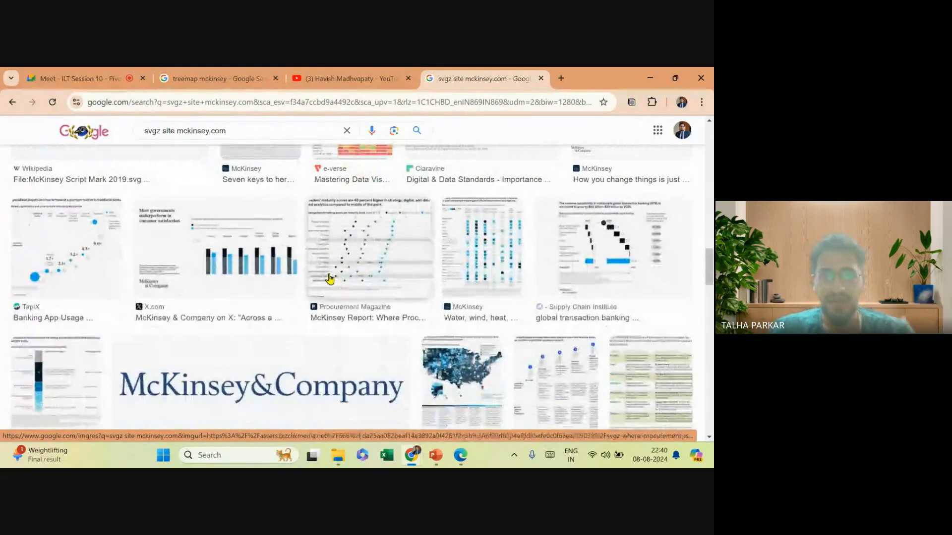
# Open the CREATE CONSULTING CHARTS playlist on YouTube, look through its chart tutorials, and open the page of the channel that published it.
pyautogui.click(348, 83)
pyautogui.scroll(-5, 318, 260)
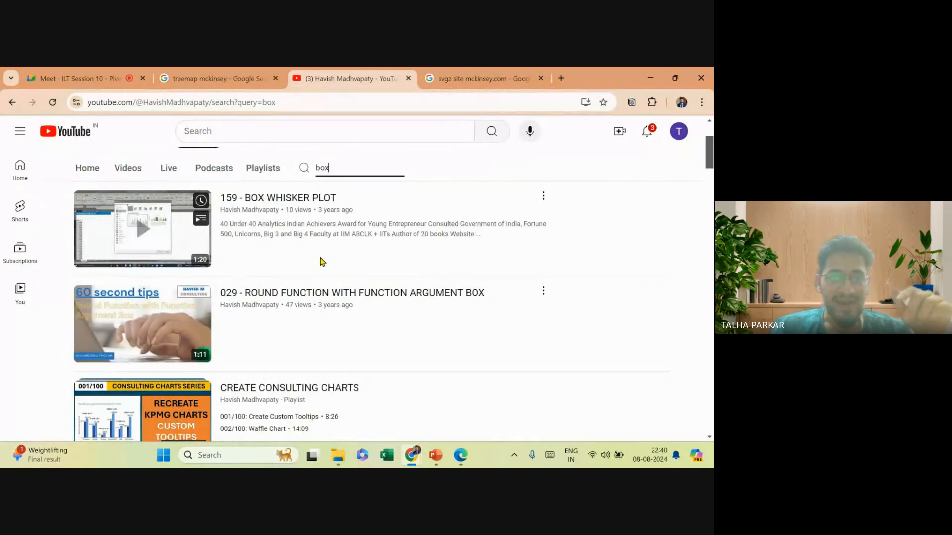
pyautogui.click(260, 364)
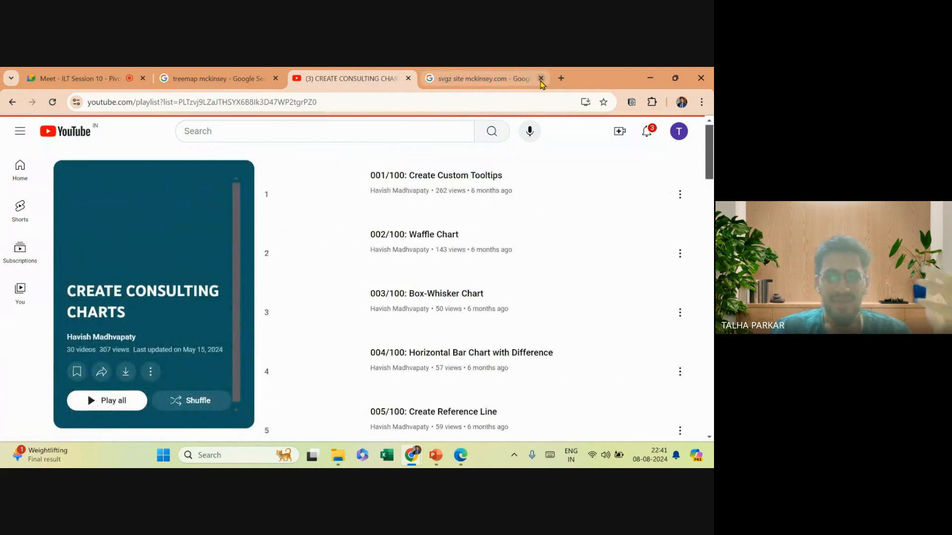
pyautogui.scroll(-13, 508, 233)
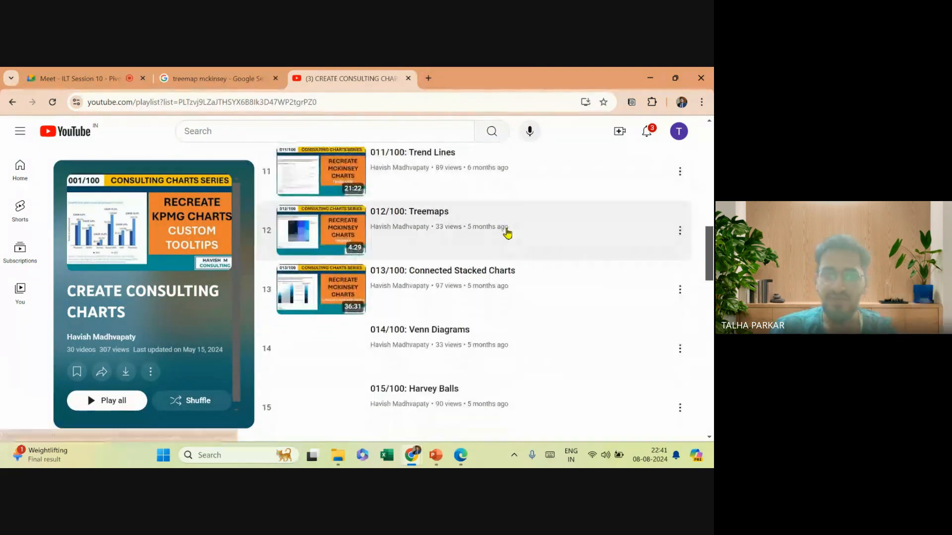
pyautogui.scroll(-1, 507, 233)
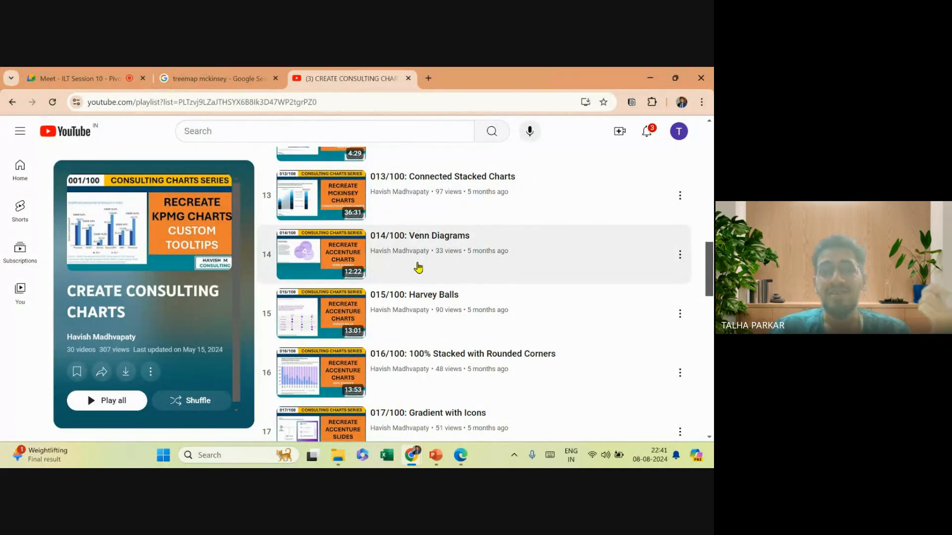
pyautogui.scroll(-2, 409, 266)
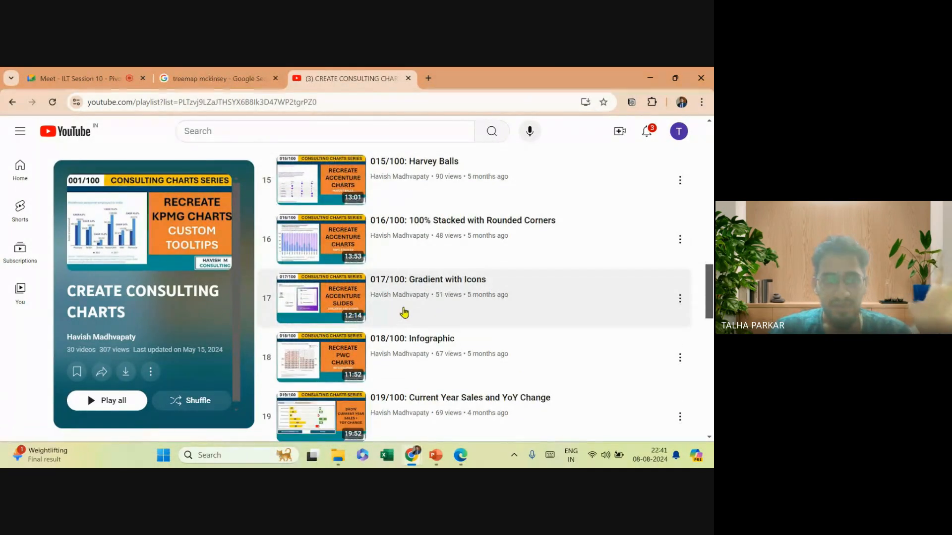
pyautogui.scroll(-5, 390, 374)
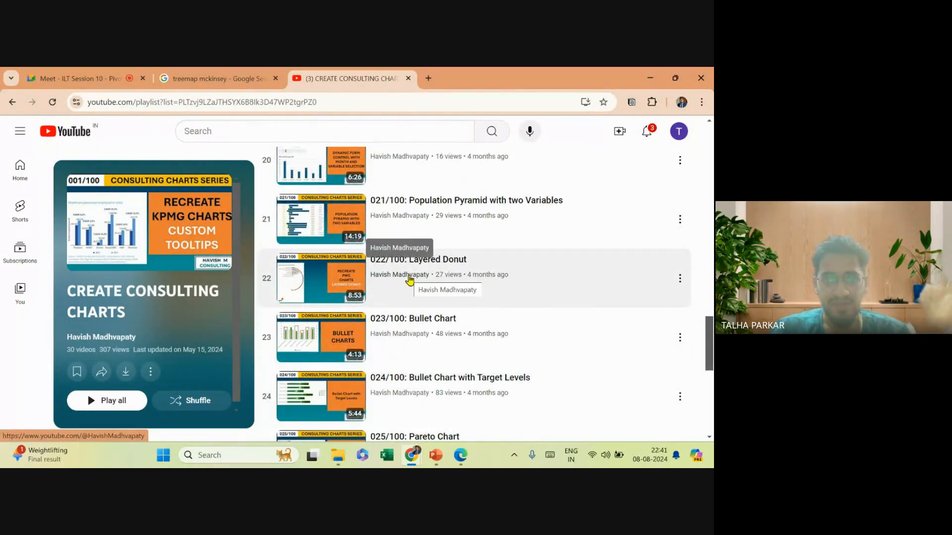
pyautogui.click(408, 275)
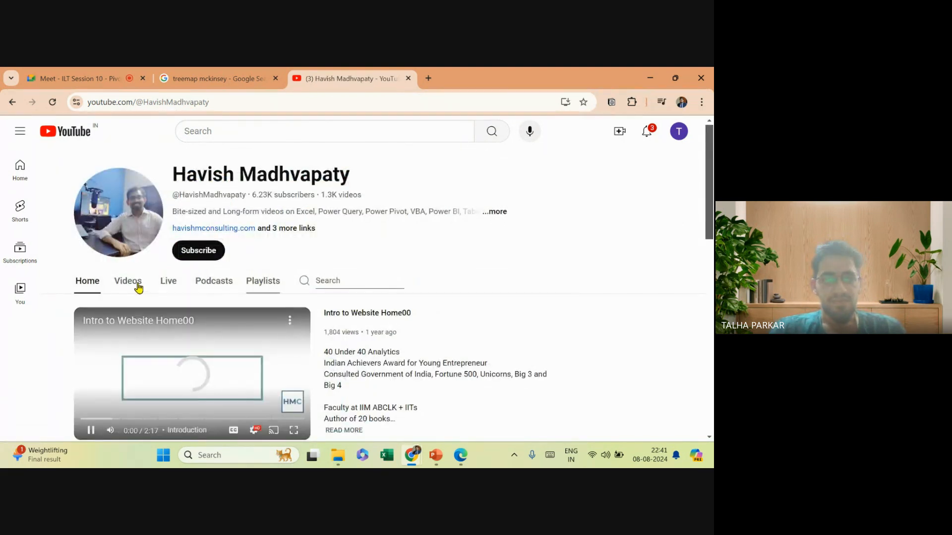
# Search the channel's videos for "layered donut", open the "022/100: Layered Donut" video, and mute it.
pyautogui.click(344, 289)
pyautogui.write('layere')
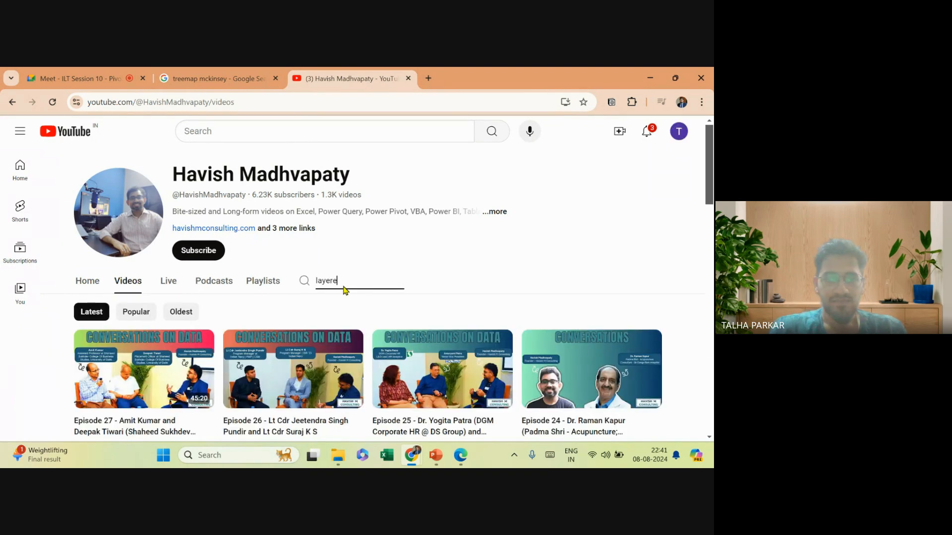
pyautogui.write('d donut')
pyautogui.press('Return')
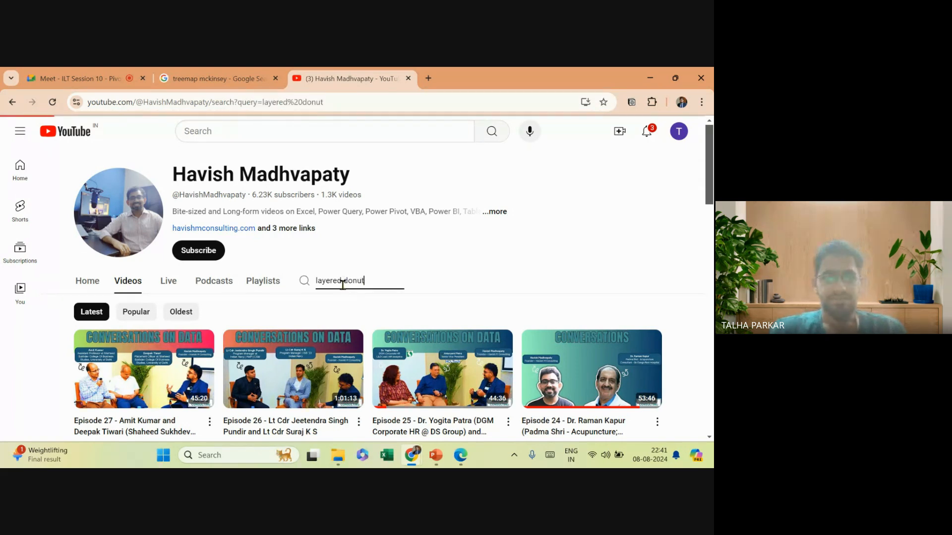
pyautogui.scroll(-2, 224, 357)
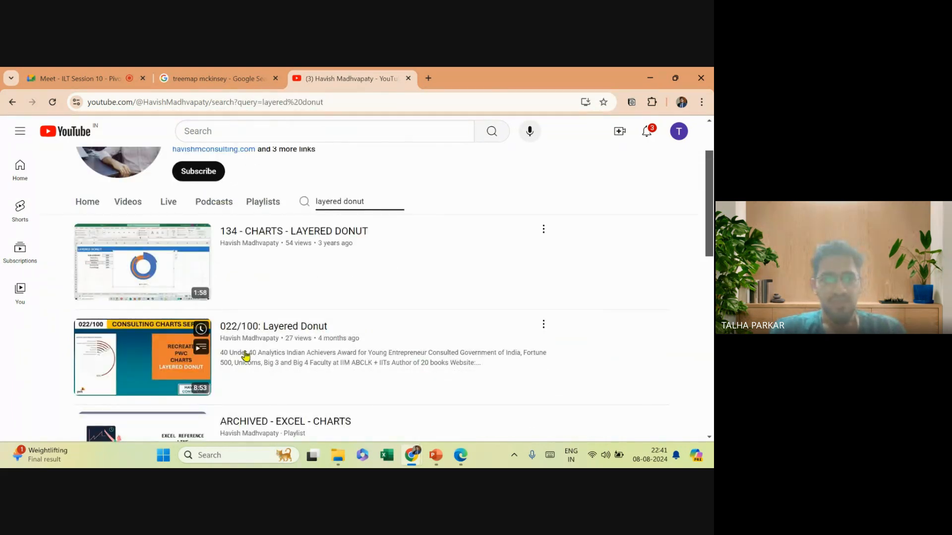
pyautogui.click(244, 356)
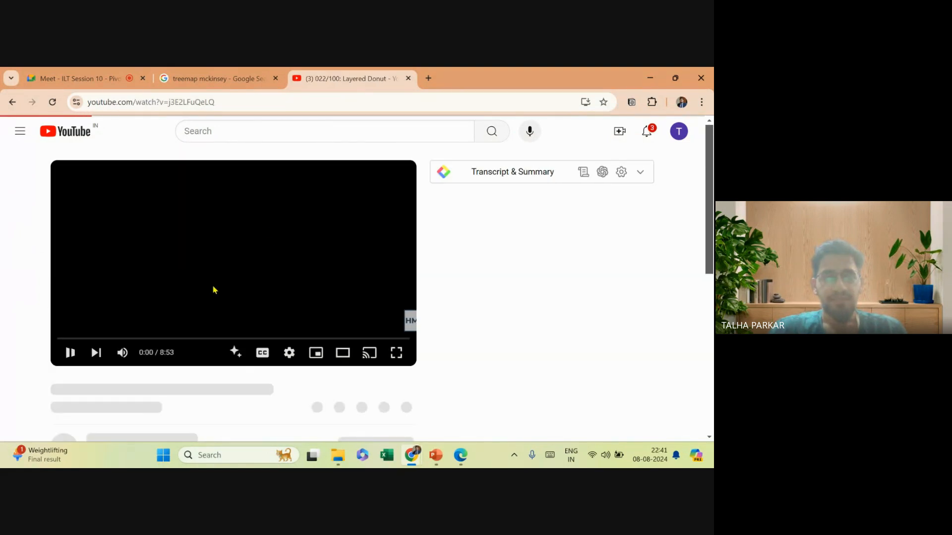
pyautogui.click(122, 352)
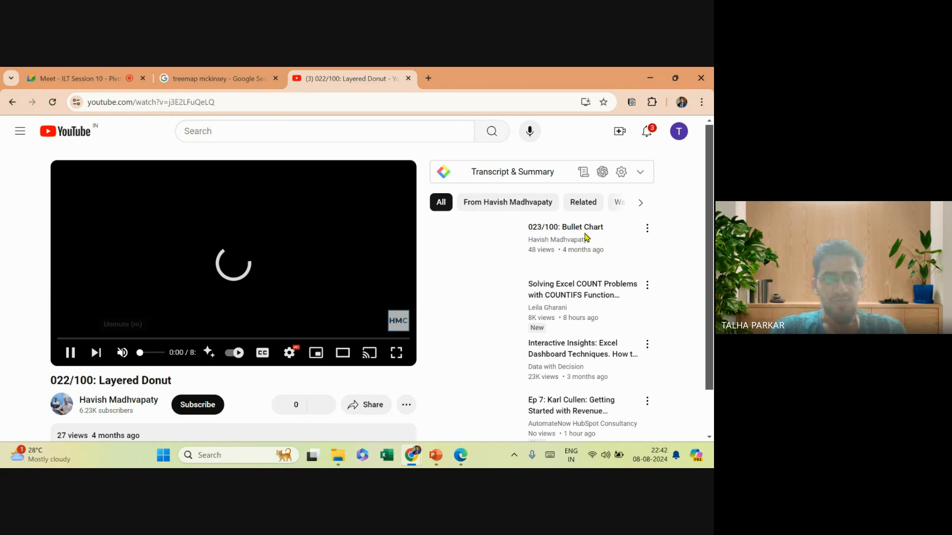
# Close PowerPoint and switch to the Edge window.
pyautogui.click(438, 460)
pyautogui.hotkey('alt', 'F4')
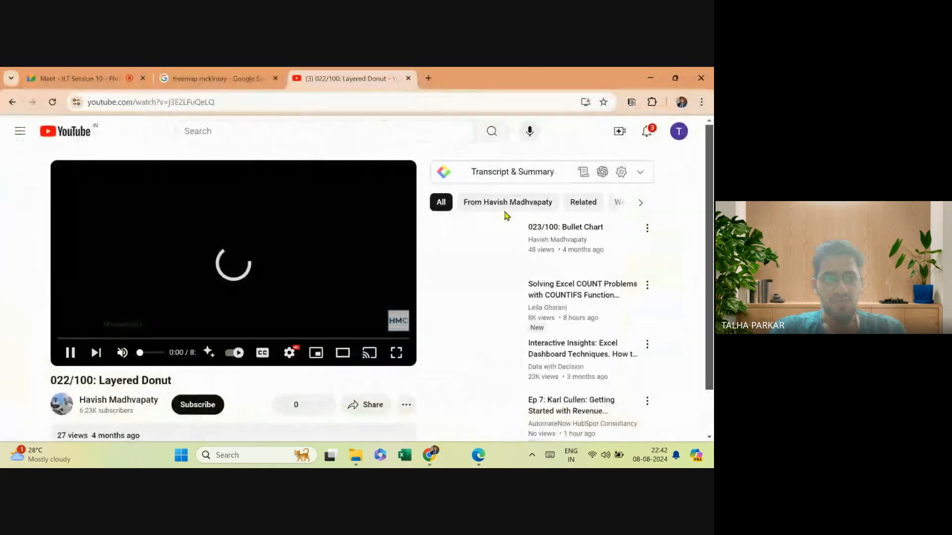
pyautogui.click(478, 455)
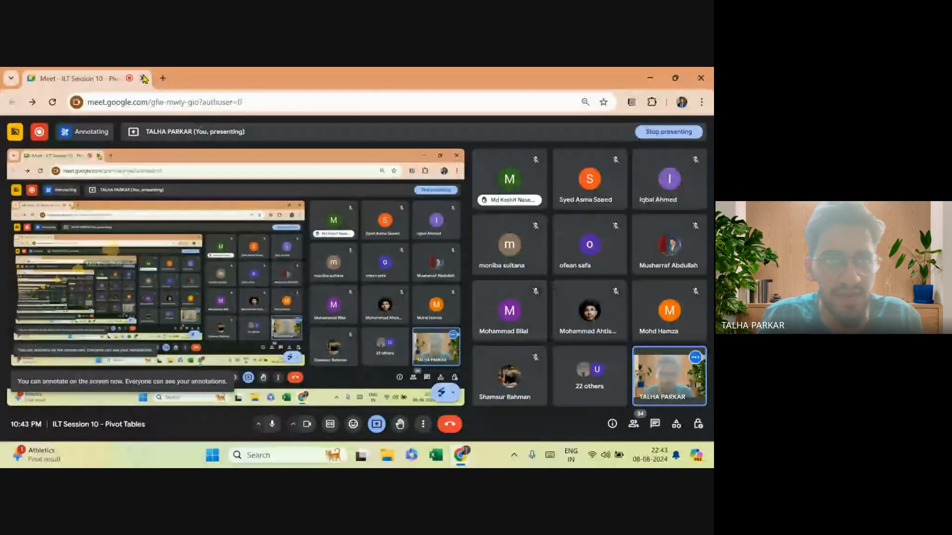
# Open the Analyst Academy YouTube channel in a new Chrome tab.
pyautogui.click(162, 77)
pyautogui.write('youtube.com/@HavishMadhvapaty')
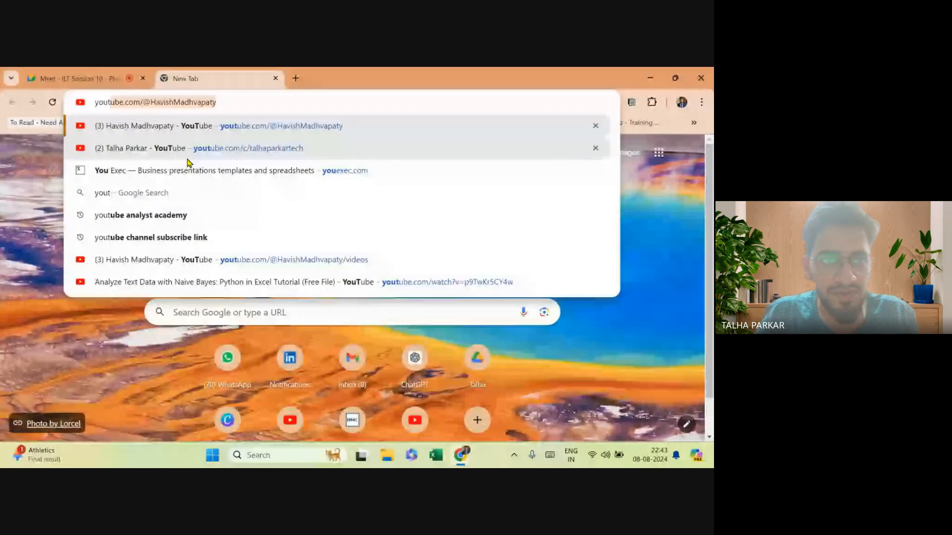
pyautogui.press('Right')
pyautogui.write('analyst aca')
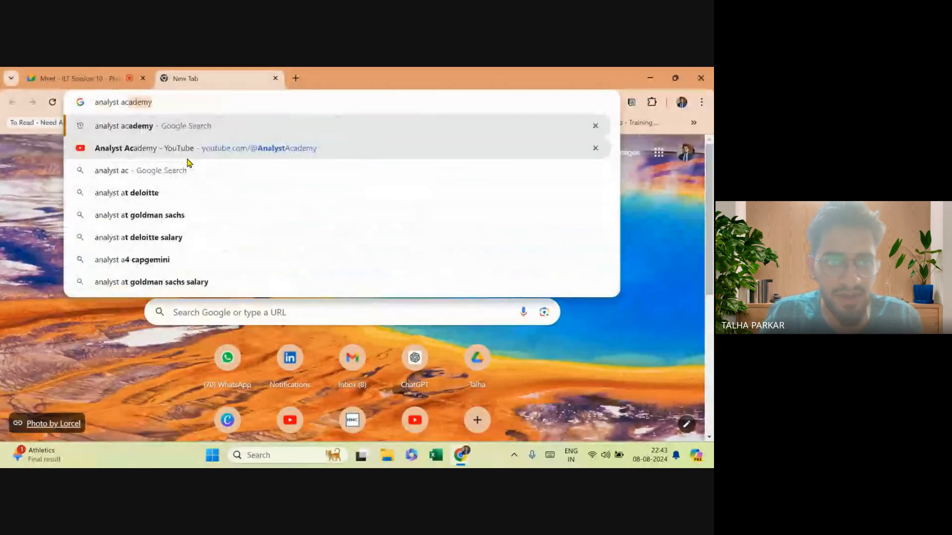
pyautogui.click(174, 150)
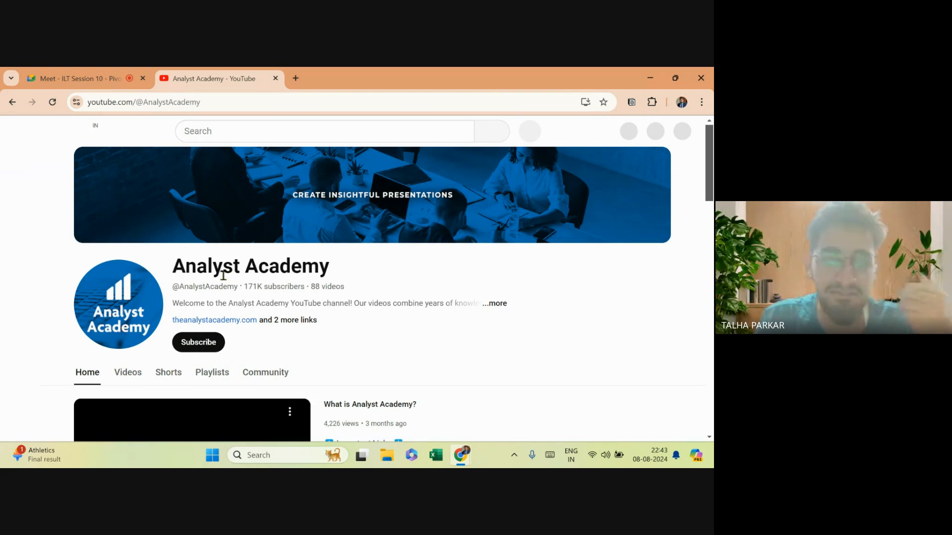
# Look through the Analyst Academy channel's videos for tutorials on McKinsey-style slides, data visualization, and PowerPoint storytelling.
pyautogui.click(134, 375)
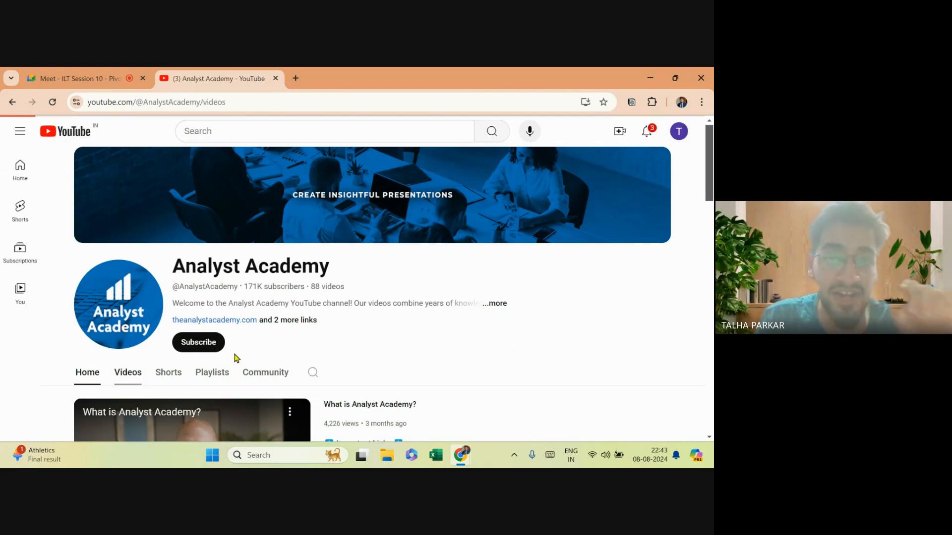
pyautogui.scroll(-5, 344, 351)
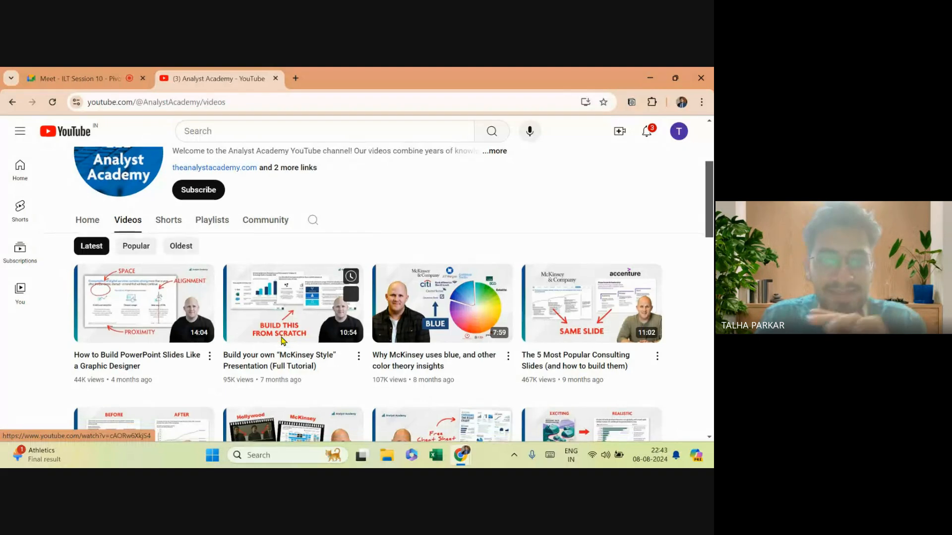
pyautogui.moveTo(642, 297)
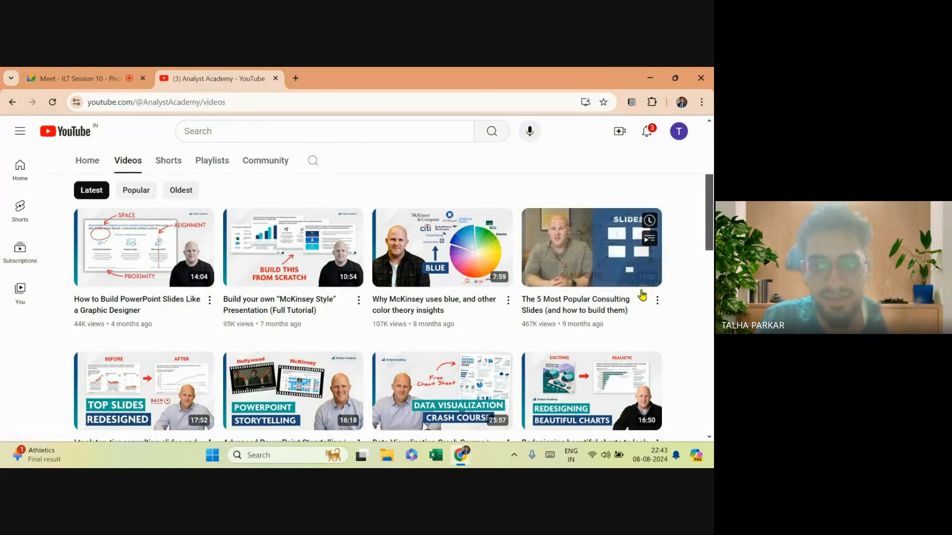
pyautogui.scroll(-1, 642, 295)
pyautogui.scroll(-2, 503, 291)
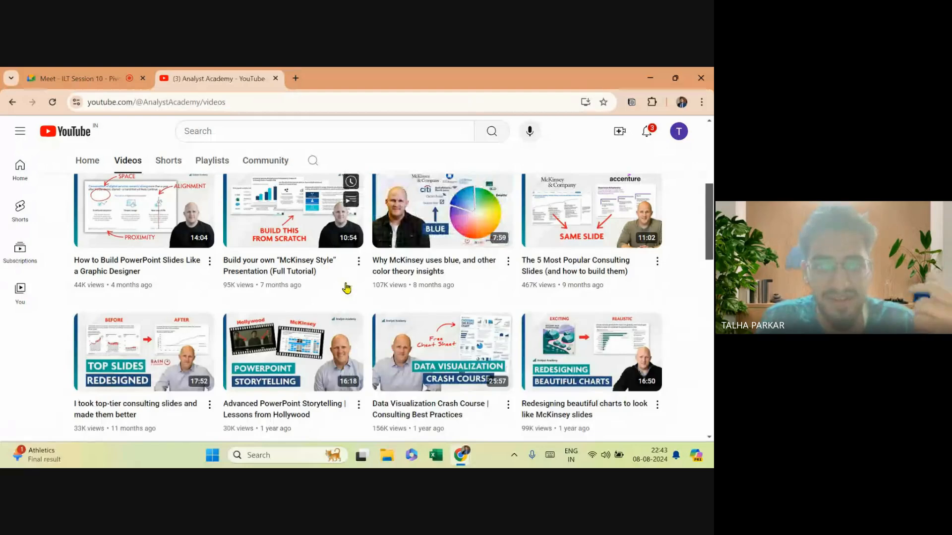
pyautogui.moveTo(347, 289)
pyautogui.scroll(-3, 347, 289)
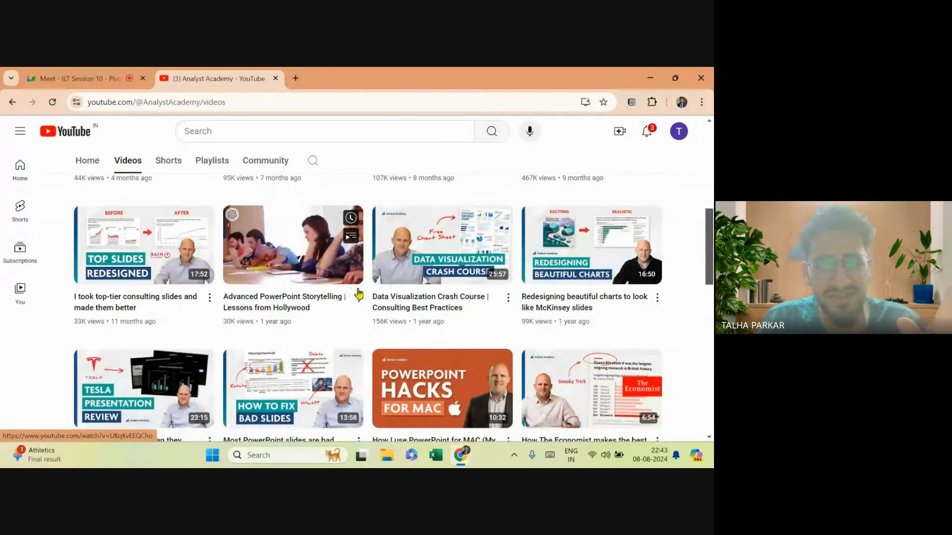
pyautogui.moveTo(410, 318)
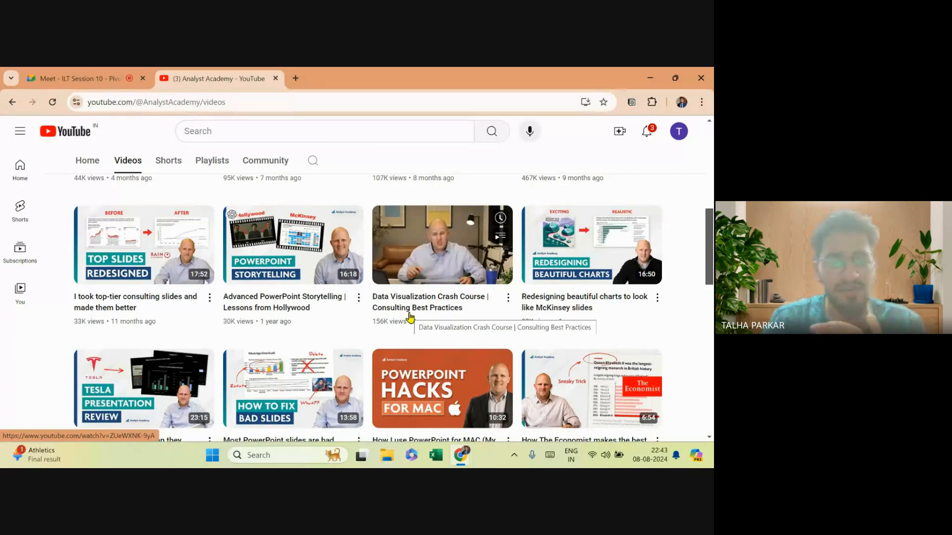
pyautogui.scroll(-4, 410, 318)
pyautogui.scroll(-10, 409, 317)
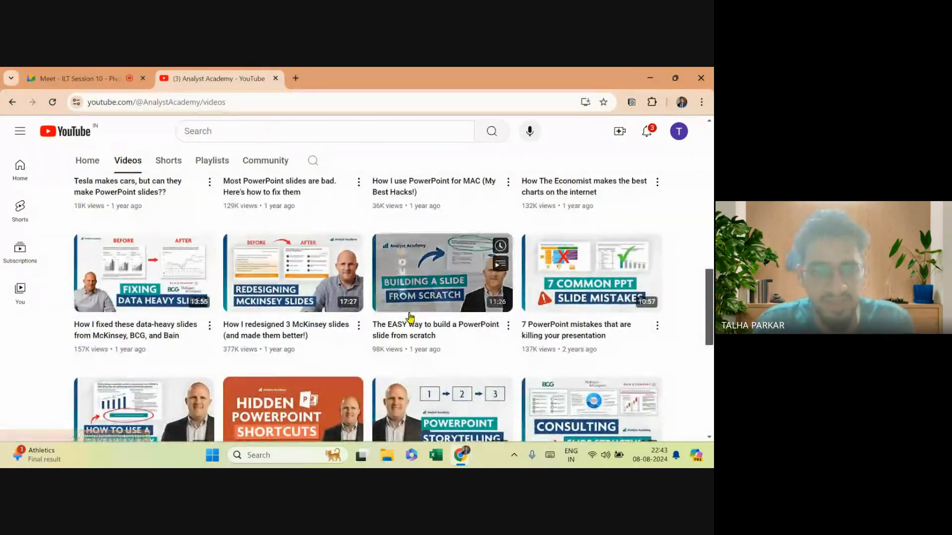
pyautogui.scroll(10, 409, 317)
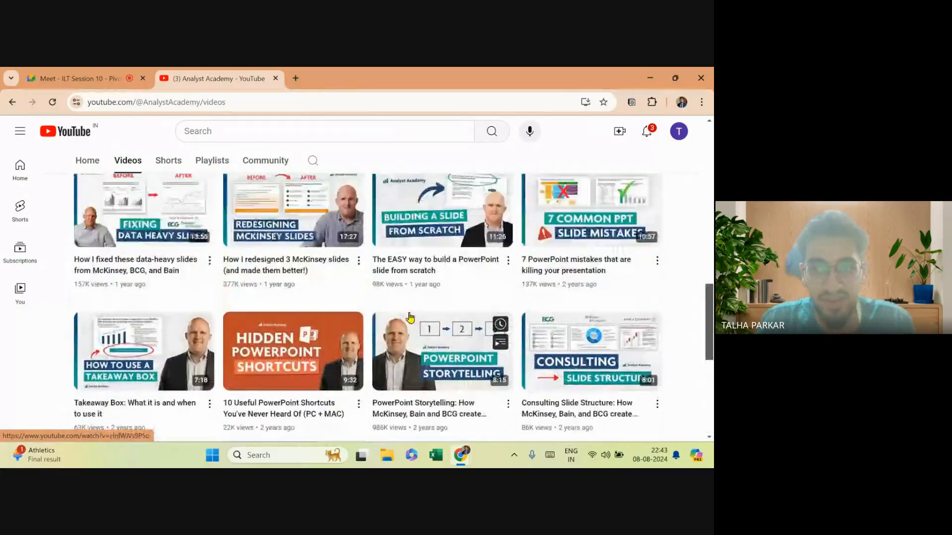
pyautogui.scroll(3, 409, 317)
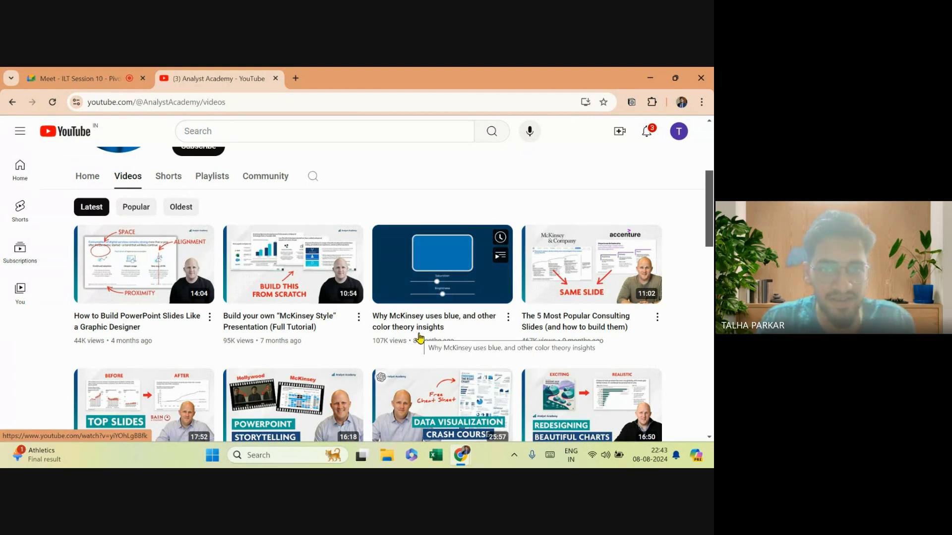
# Copy the address of the Analyst Academy videos page and send it in the Google Meet in-call chat.
pyautogui.scroll(5, 383, 340)
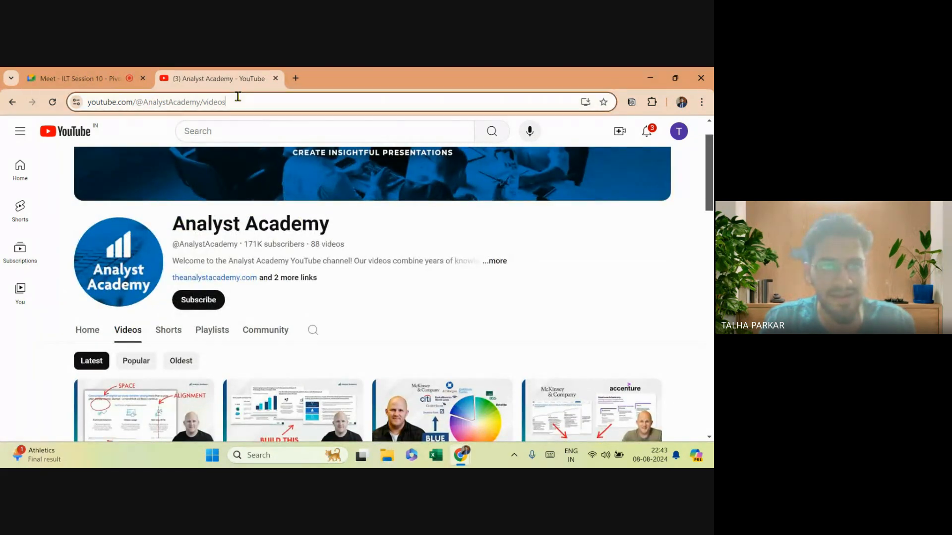
pyautogui.click(119, 74)
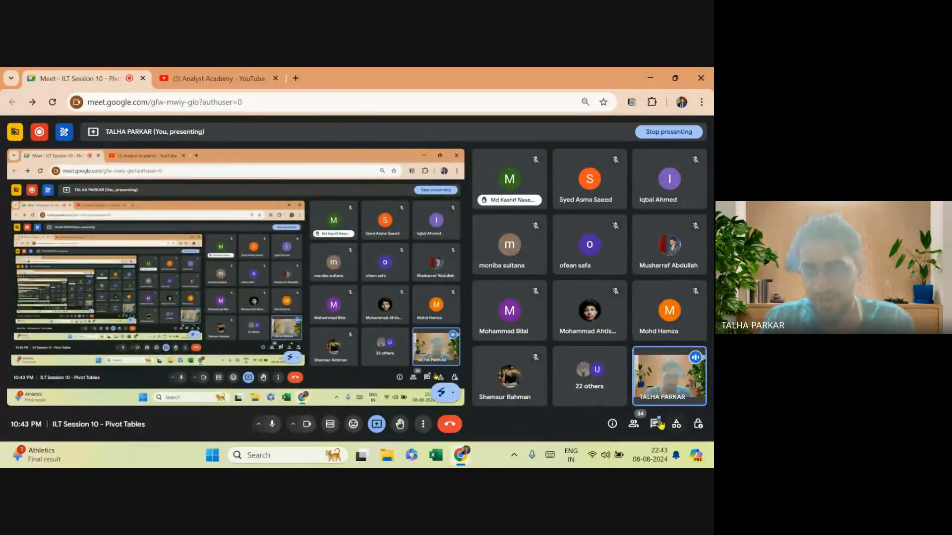
pyautogui.click(655, 425)
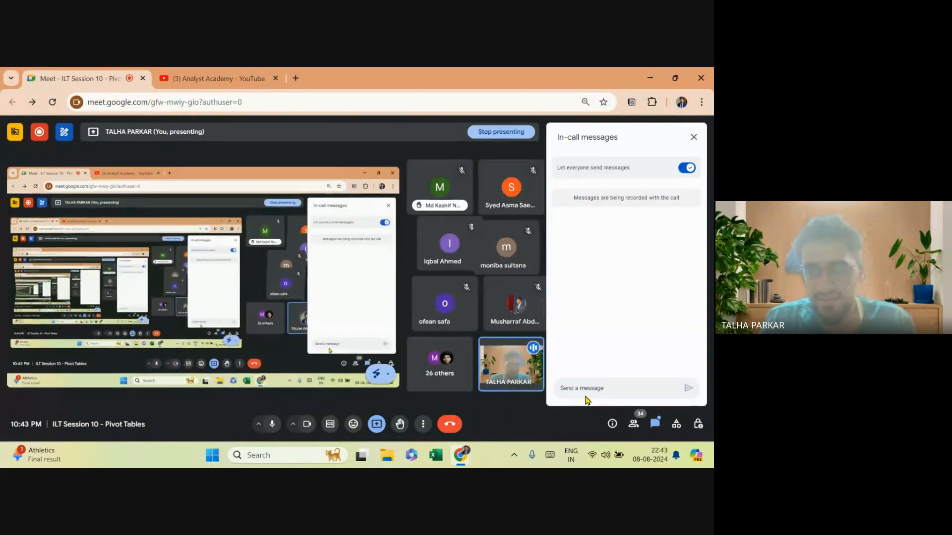
pyautogui.write('https://www.youtube.com/@AnalystAcademy/videos')
pyautogui.press('Return')
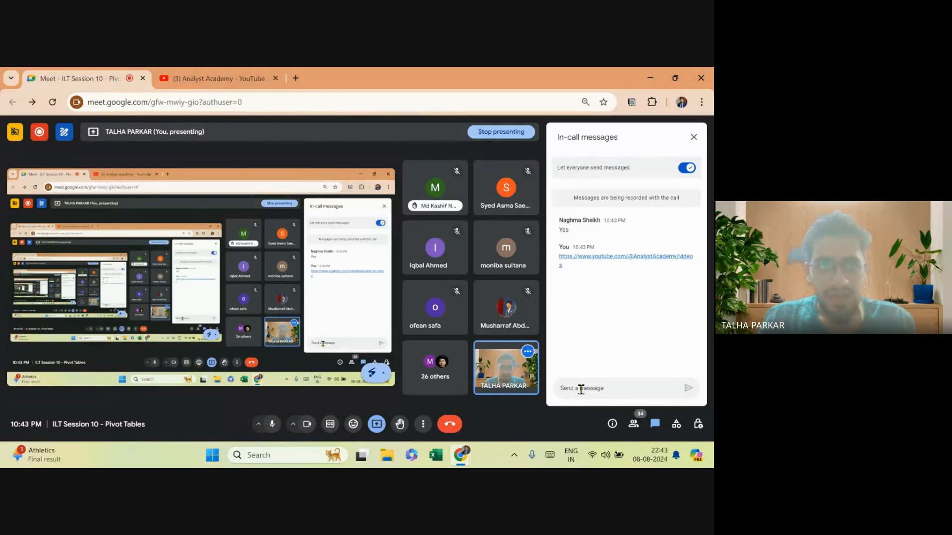
# Return to YouTube, search for "firm learning", and open the Firm Learning channel.
pyautogui.click(232, 75)
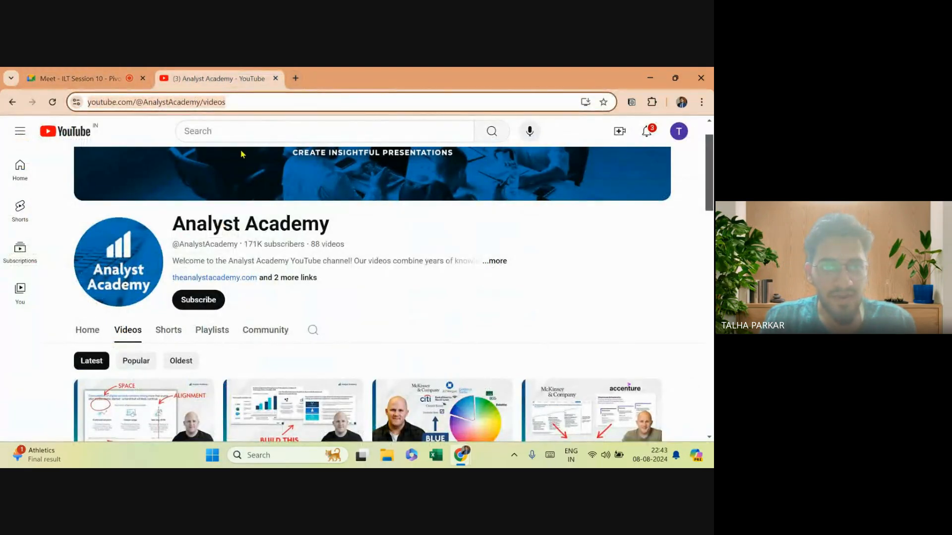
pyautogui.click(234, 131)
pyautogui.write('firm lea')
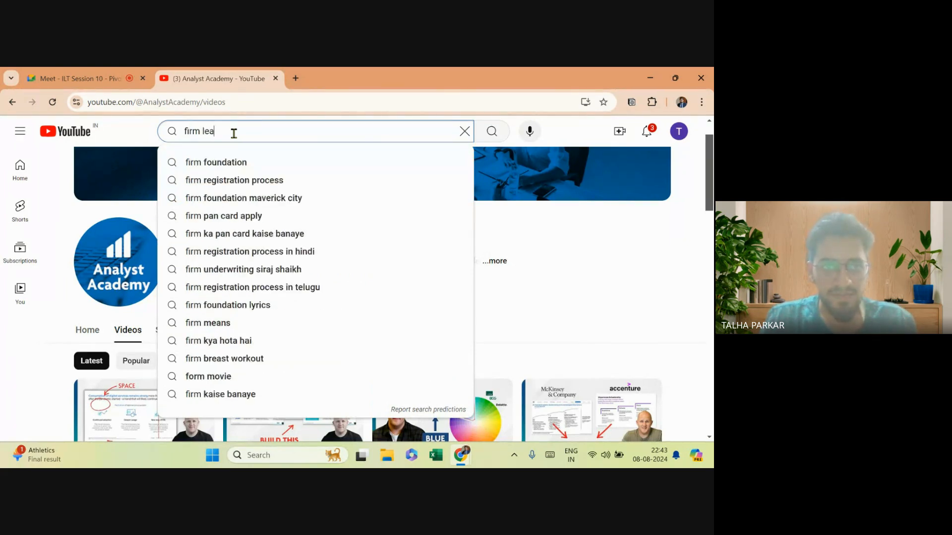
pyautogui.write('rning')
pyautogui.press('Return')
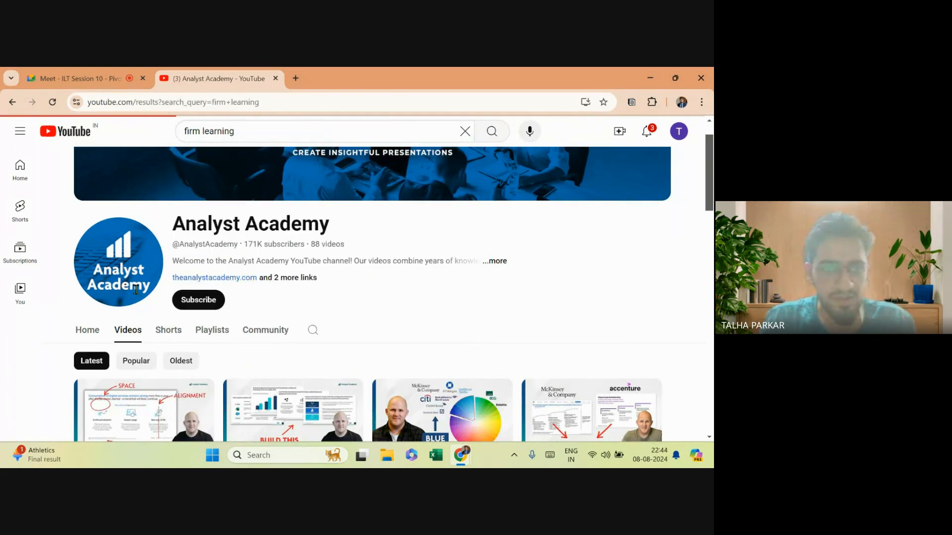
pyautogui.scroll(-3, 380, 272)
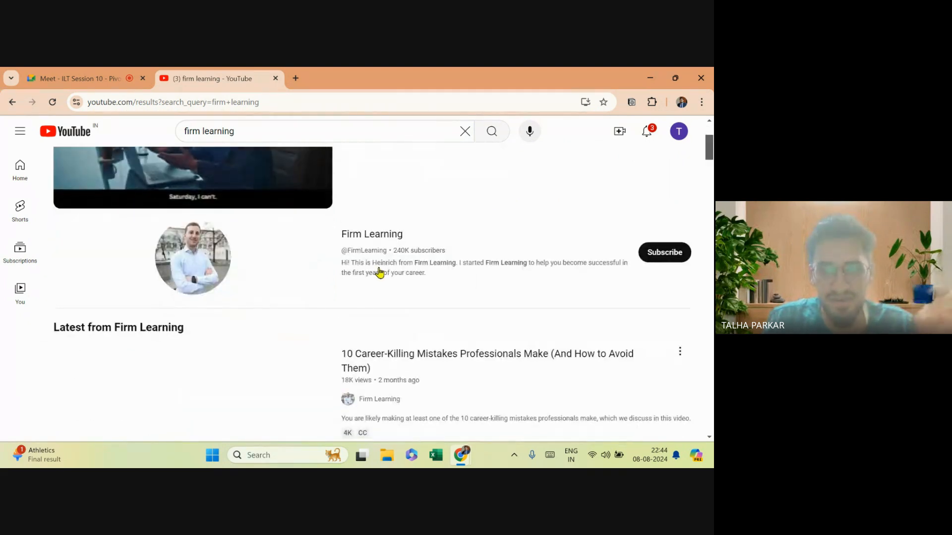
pyautogui.click(366, 247)
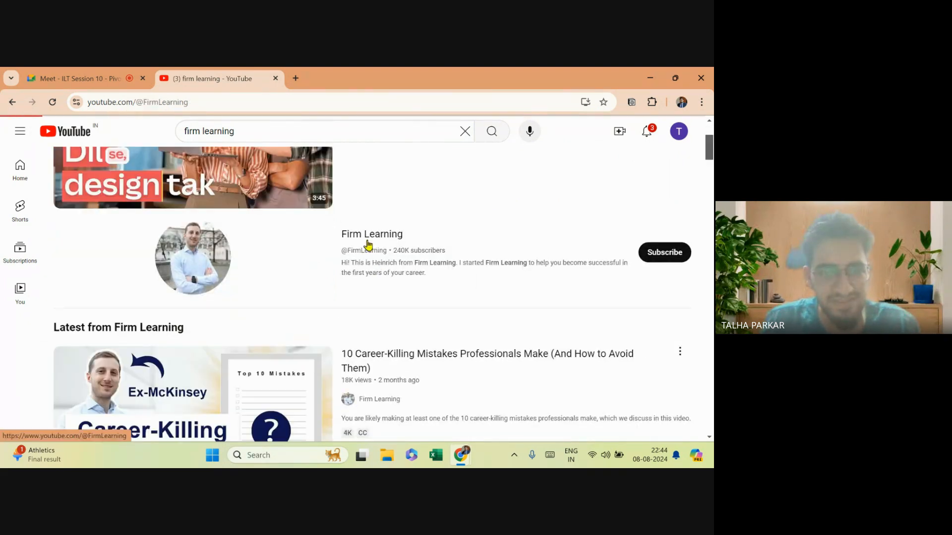
# Look through the Firm Learning channel's playlists on consulting skills, Excel, and slide presentations.
pyautogui.scroll(-2, 333, 314)
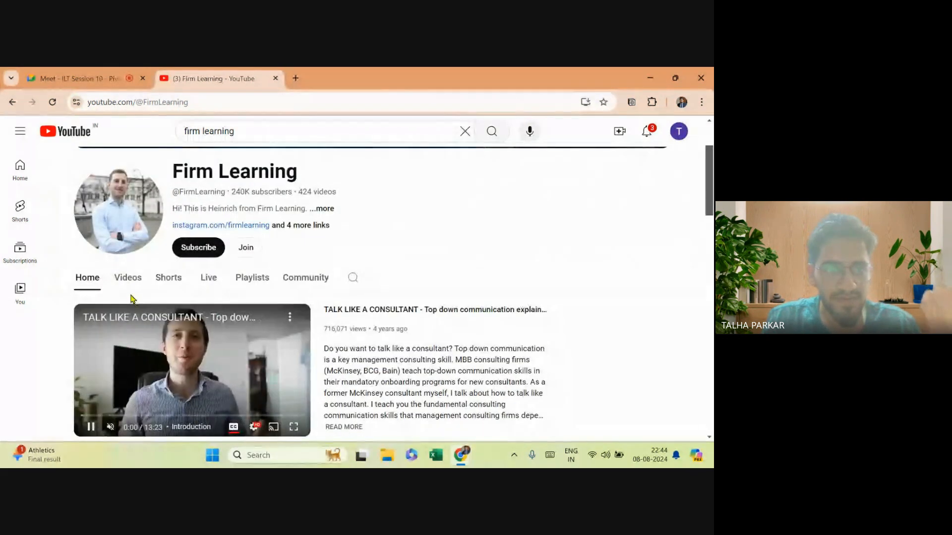
pyautogui.click(238, 287)
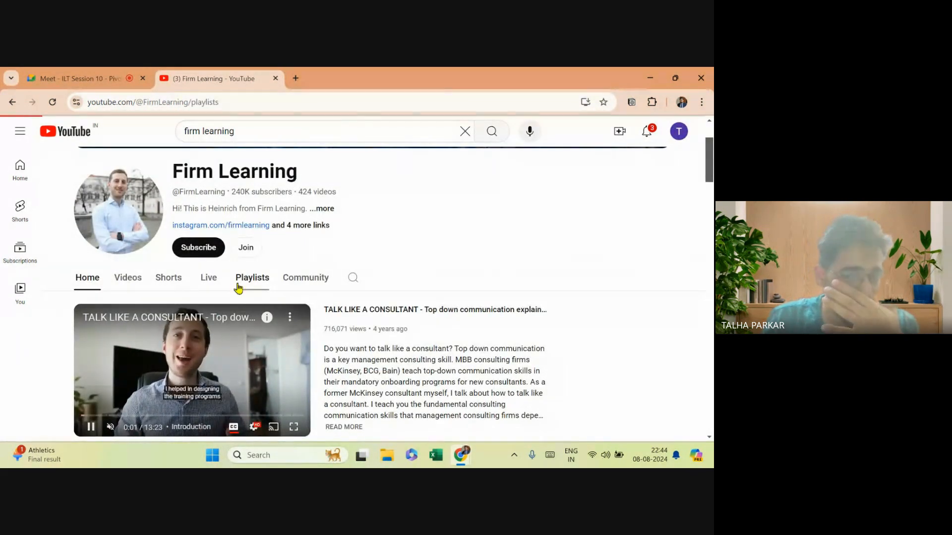
pyautogui.scroll(-4, 370, 278)
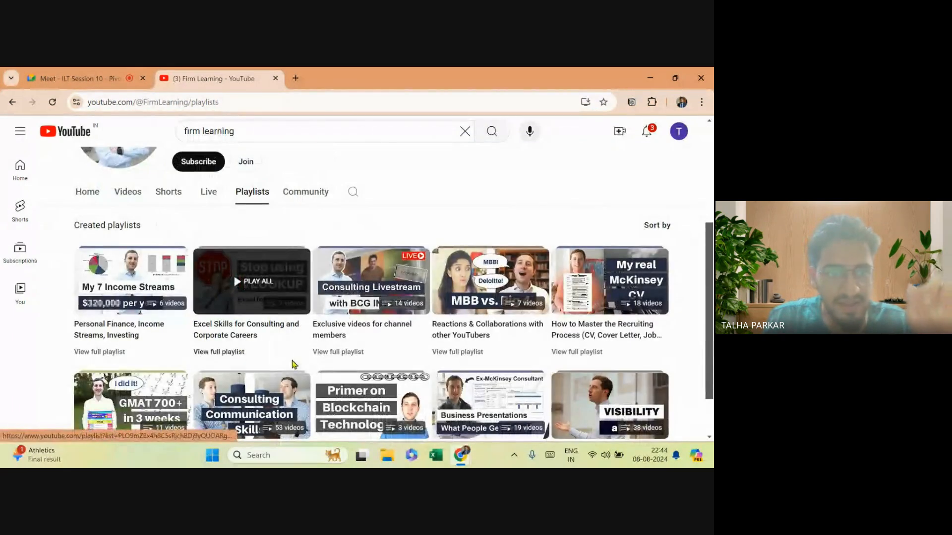
pyautogui.scroll(-1, 258, 361)
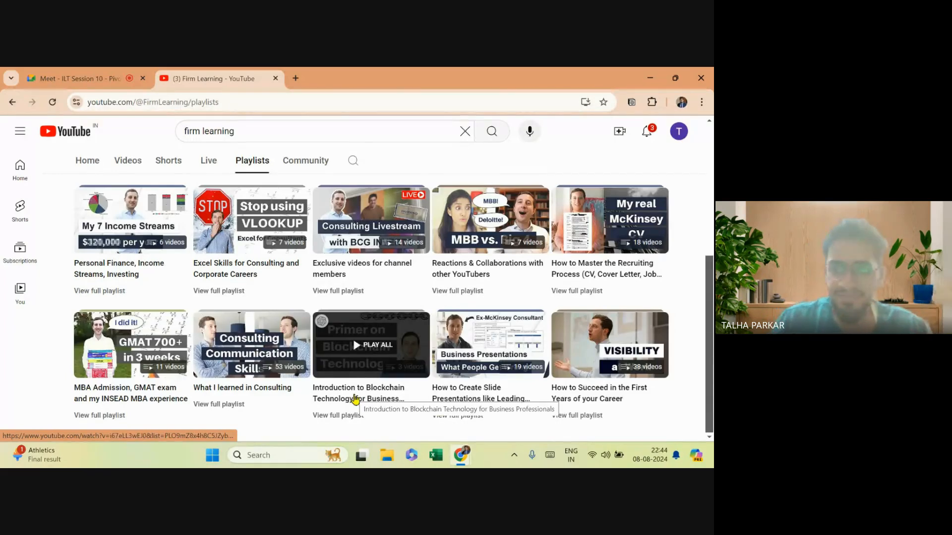
# Show the Firm Learning channel's videos and search within the channel for "charts".
pyautogui.click(139, 166)
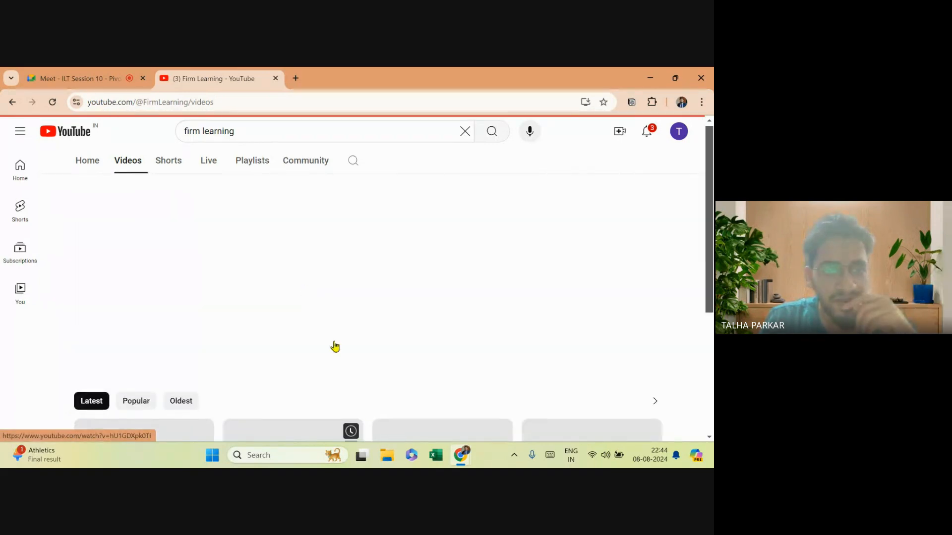
pyautogui.click(353, 225)
pyautogui.write('charts')
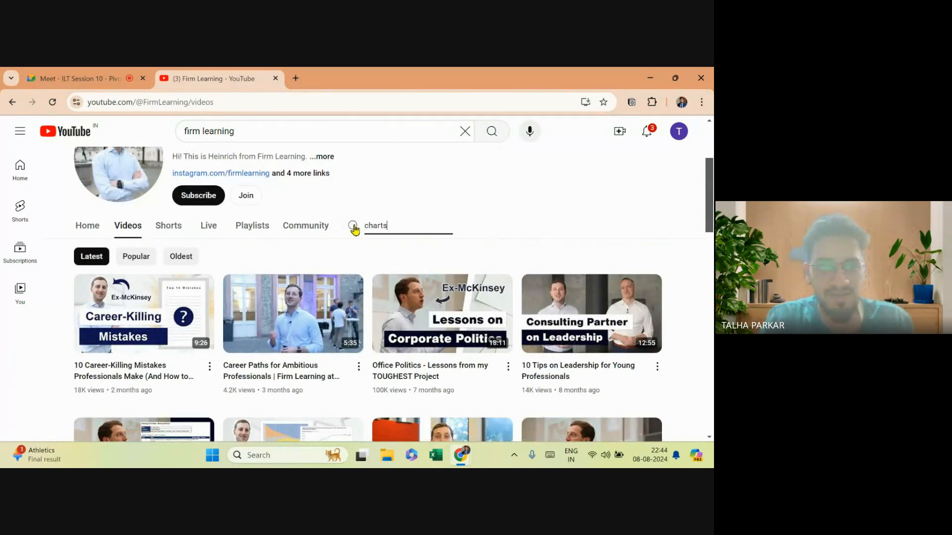
pyautogui.press('Return')
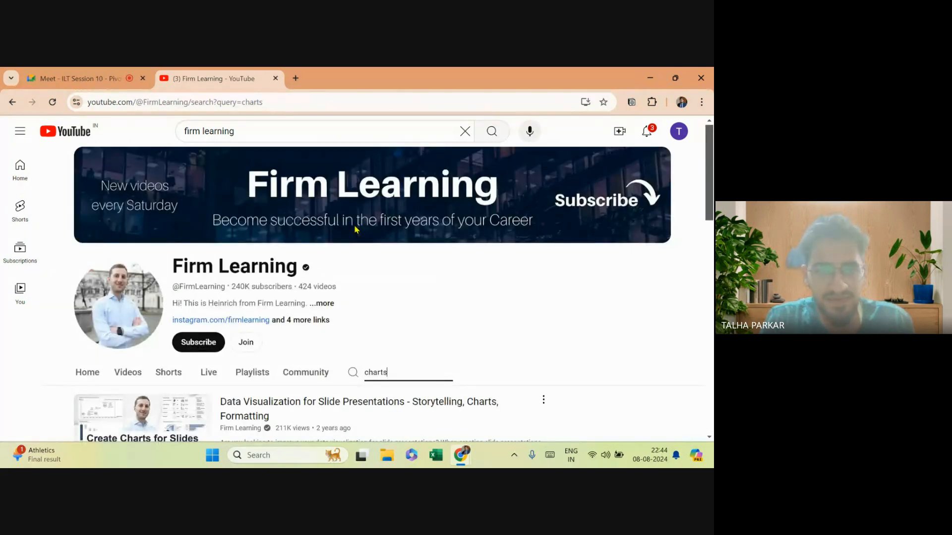
# Open the full playlist "How to Create Slide Presentations like Leading Consulting Firms" from the Firm Learning chart results and look through its videos.
pyautogui.scroll(-4, 355, 229)
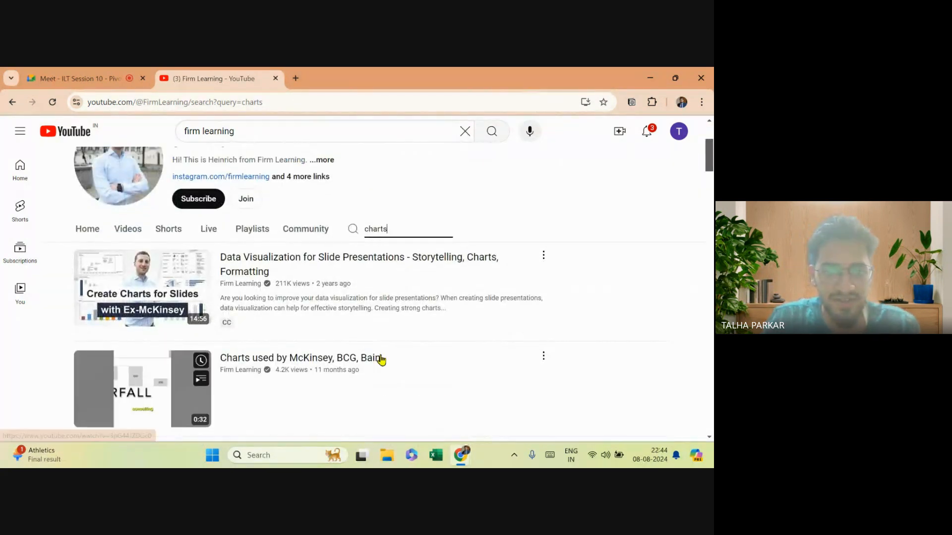
pyautogui.scroll(-3, 363, 352)
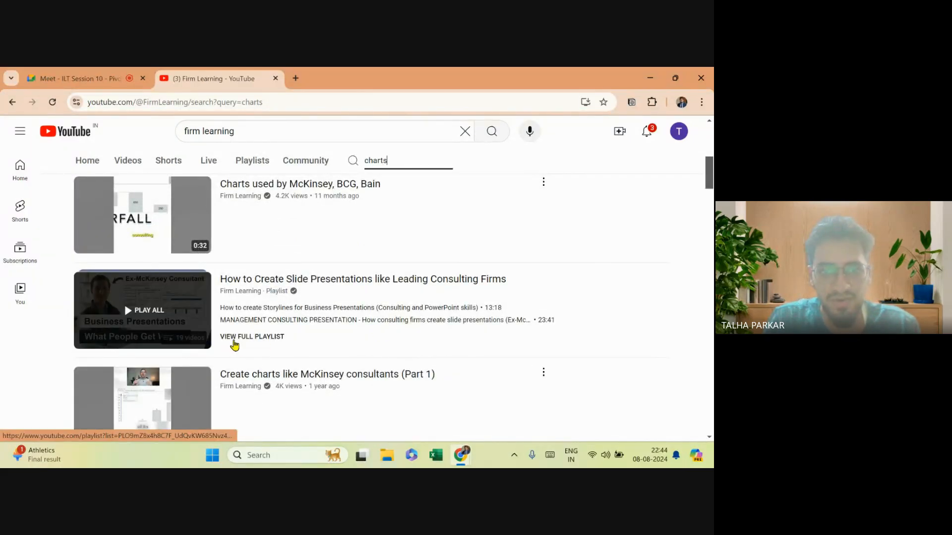
pyautogui.click(235, 342)
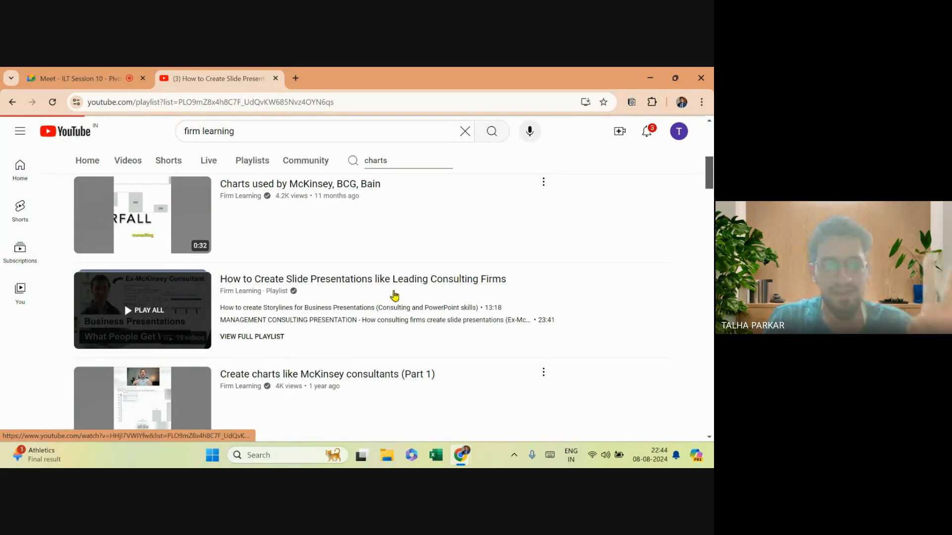
pyautogui.scroll(-3, 357, 363)
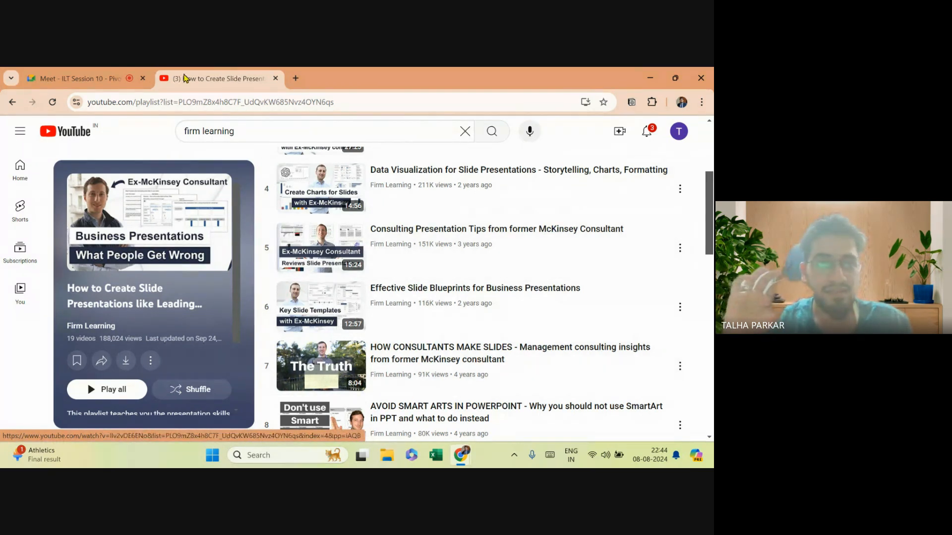
# Copy the address of the slide presentations playlist, put it in the Google Meet in-call chat, and close the chat.
pyautogui.click(276, 78)
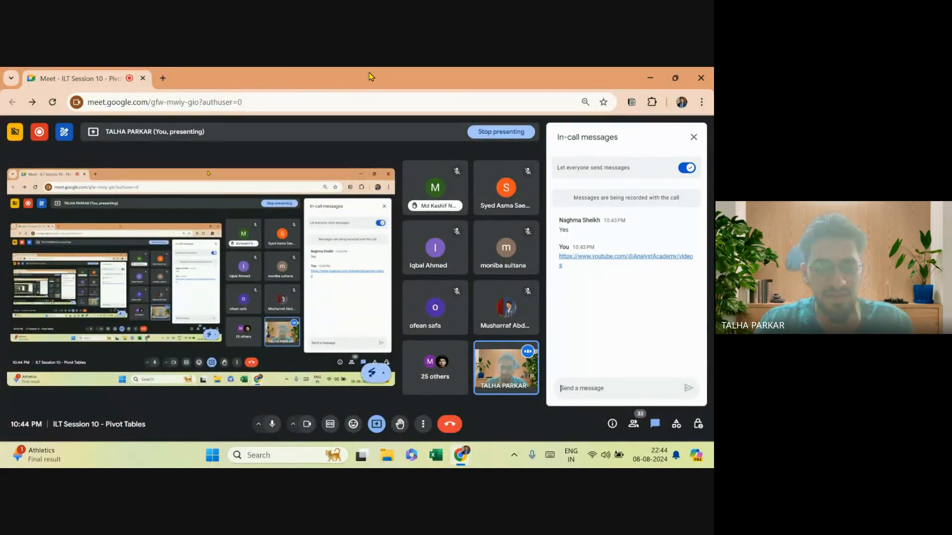
pyautogui.hotkey('ctrl', 'shift', 't')
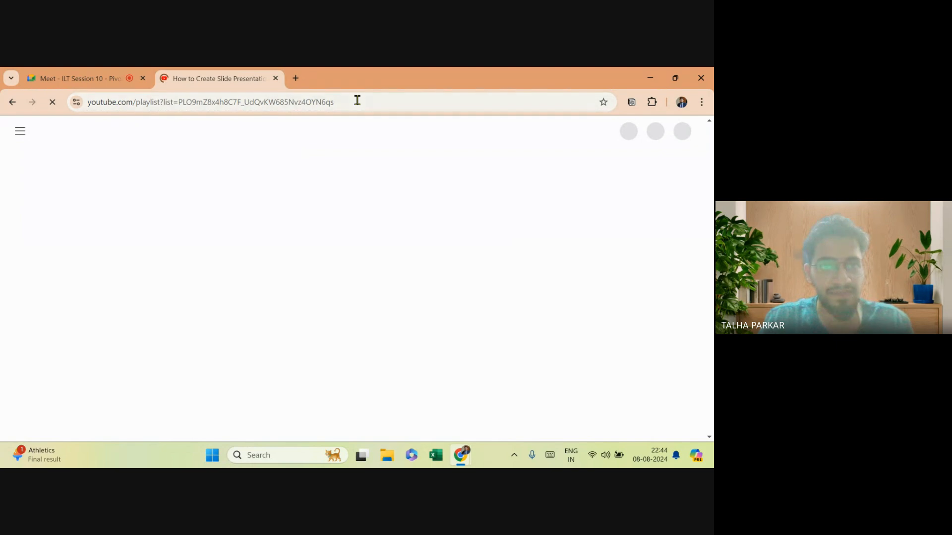
pyautogui.click(357, 102)
pyautogui.hotkey('ctrl', 'c')
pyautogui.click(119, 75)
pyautogui.click(590, 384)
pyautogui.hotkey('ctrl', 'v')
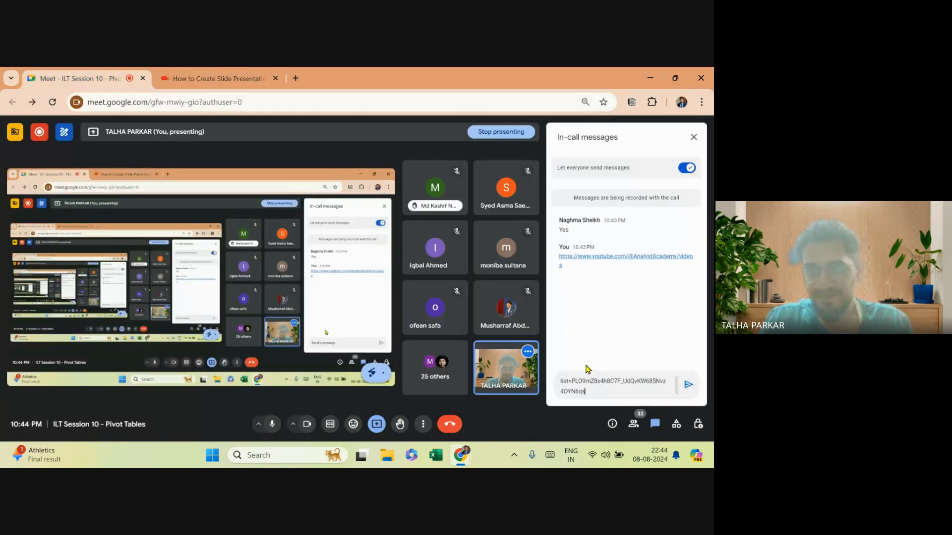
pyautogui.click(693, 138)
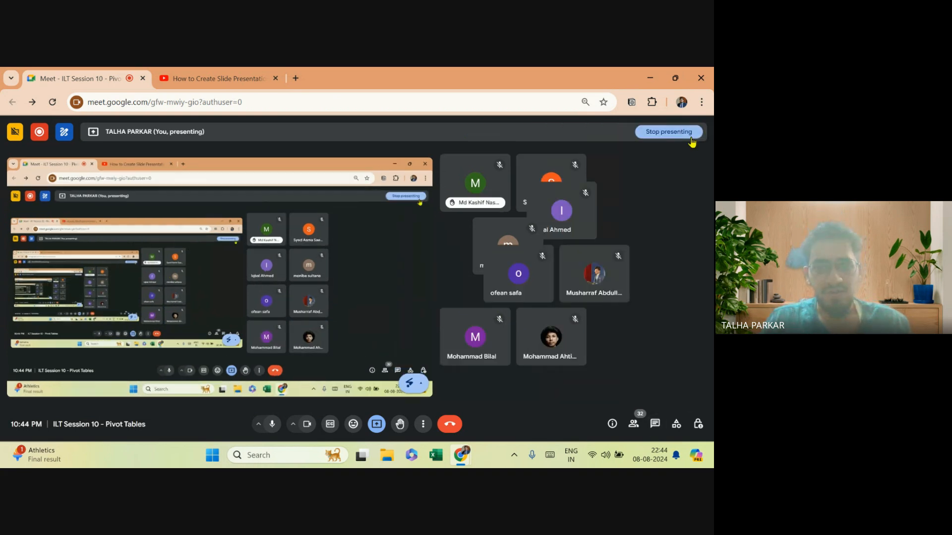